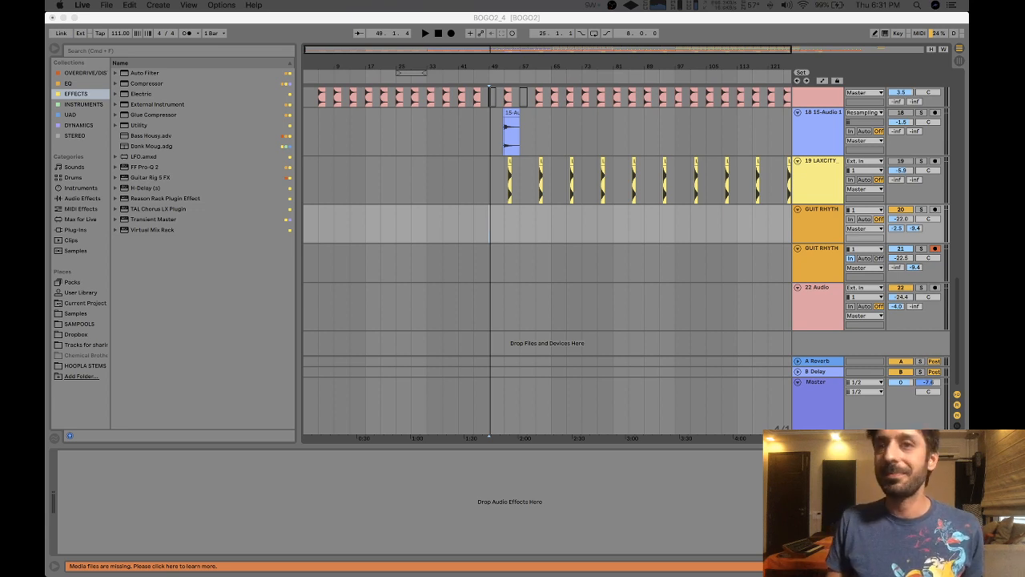
- Narrow the browser to give the arrangement more width and look over its tracks
{"action": "left_click", "coordinate": [410, 177]}
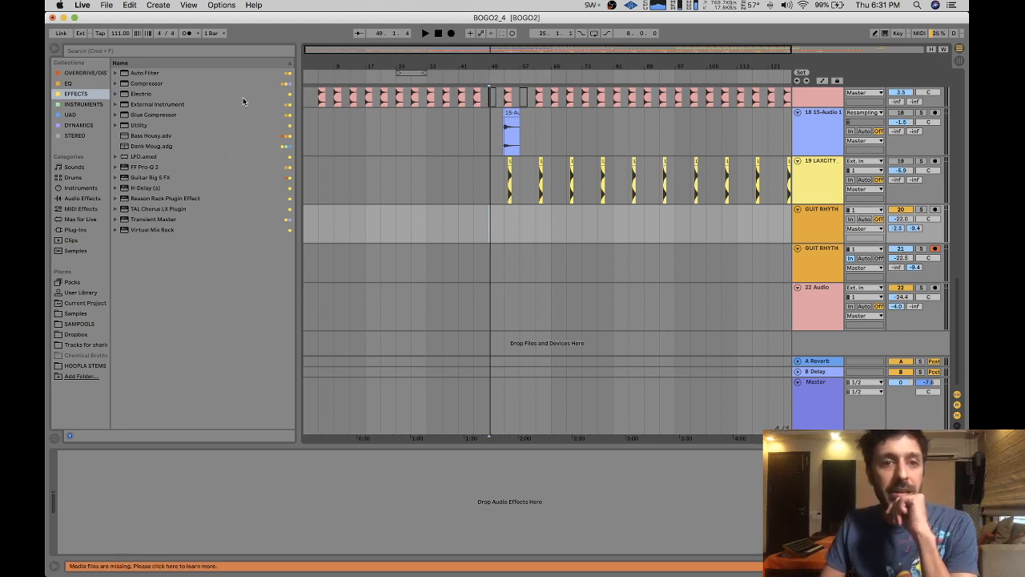
{"action": "left_click_drag", "start_coordinate": [298, 167], "coordinate": [245, 169]}
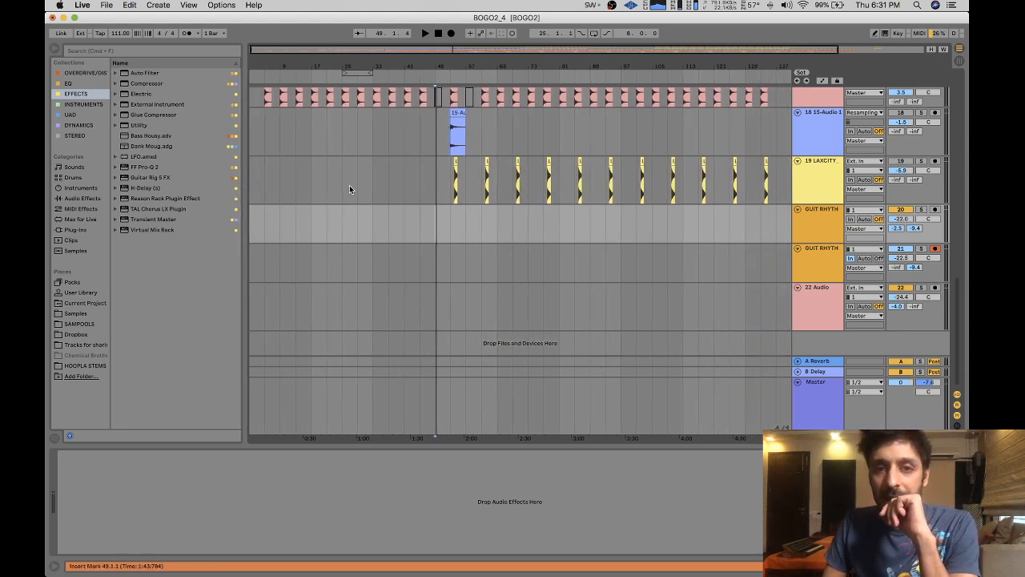
{"action": "scroll", "coordinate": [352, 190], "scroll_direction": "up", "scroll_amount": 5}
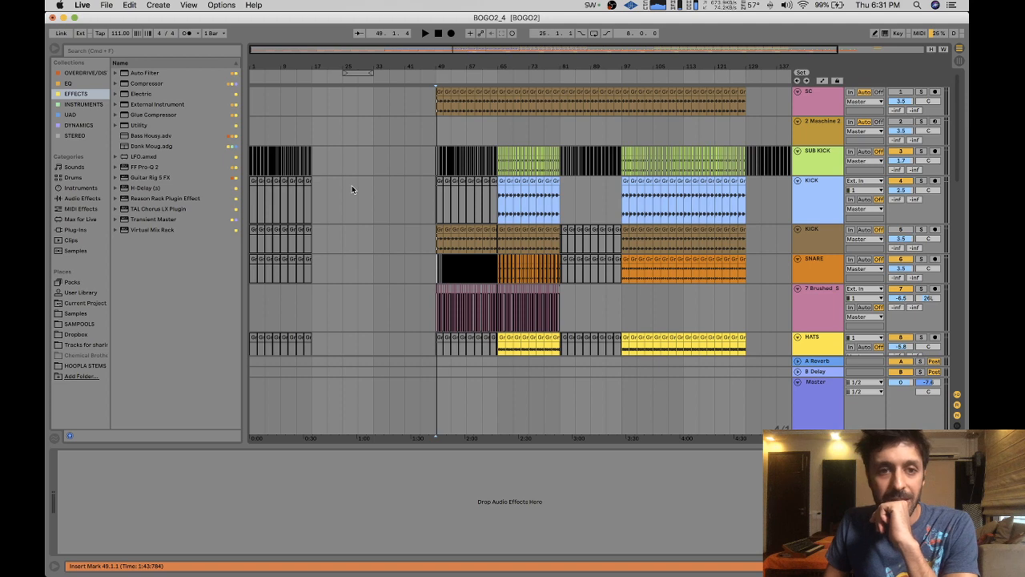
{"action": "scroll", "coordinate": [351, 189], "scroll_direction": "down", "scroll_amount": 5}
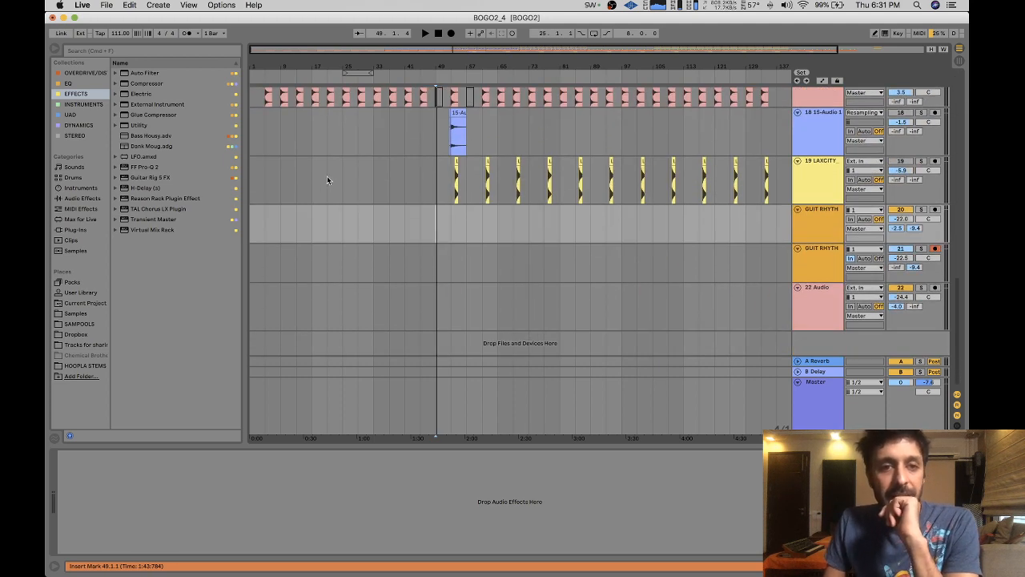
{"action": "left_click_drag", "start_coordinate": [314, 180], "coordinate": [357, 185]}
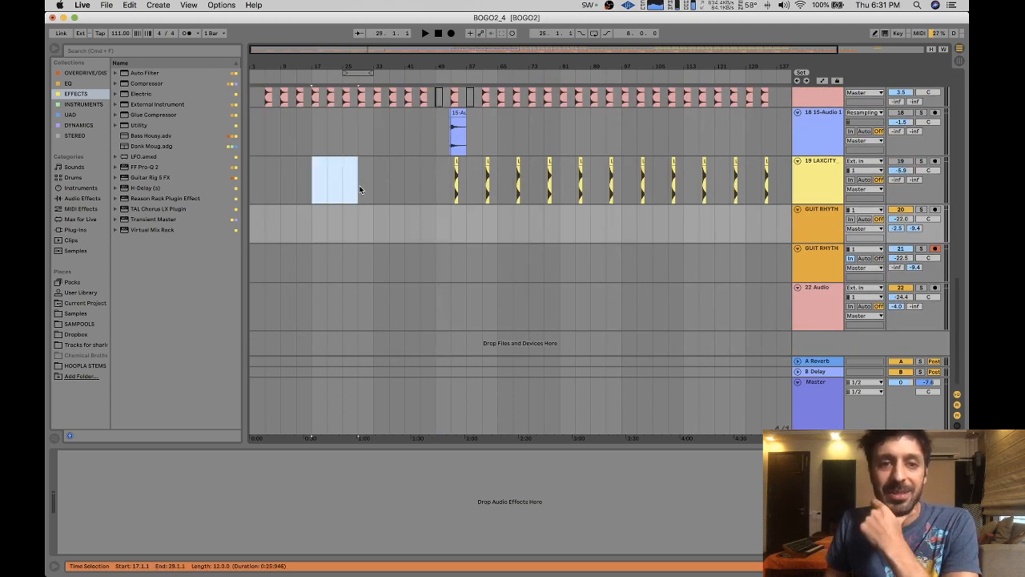
{"action": "left_click_drag", "start_coordinate": [329, 64], "coordinate": [328, 74]}
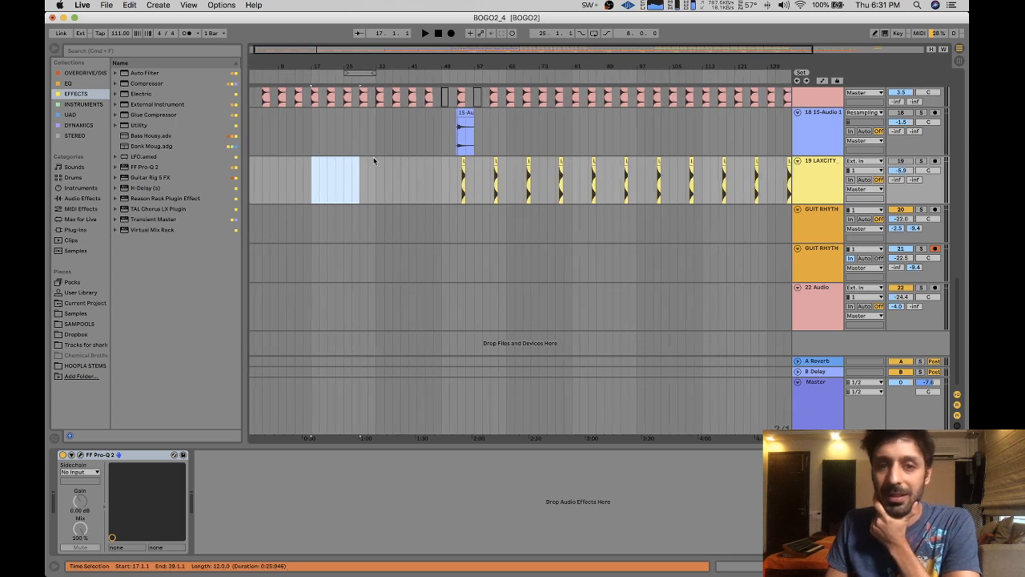
{"action": "left_click", "coordinate": [310, 179]}
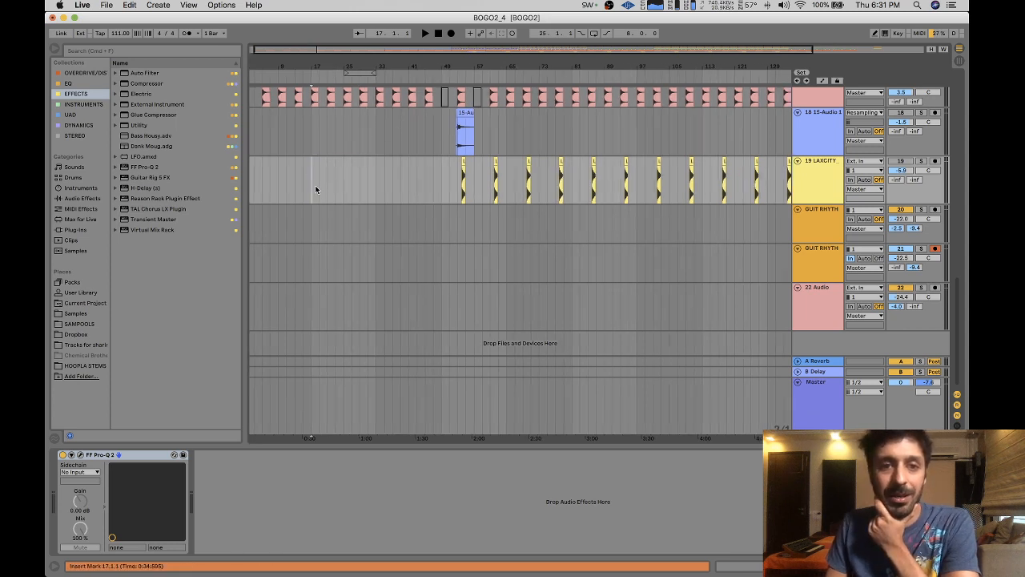
{"action": "left_click_drag", "start_coordinate": [312, 180], "coordinate": [357, 186]}
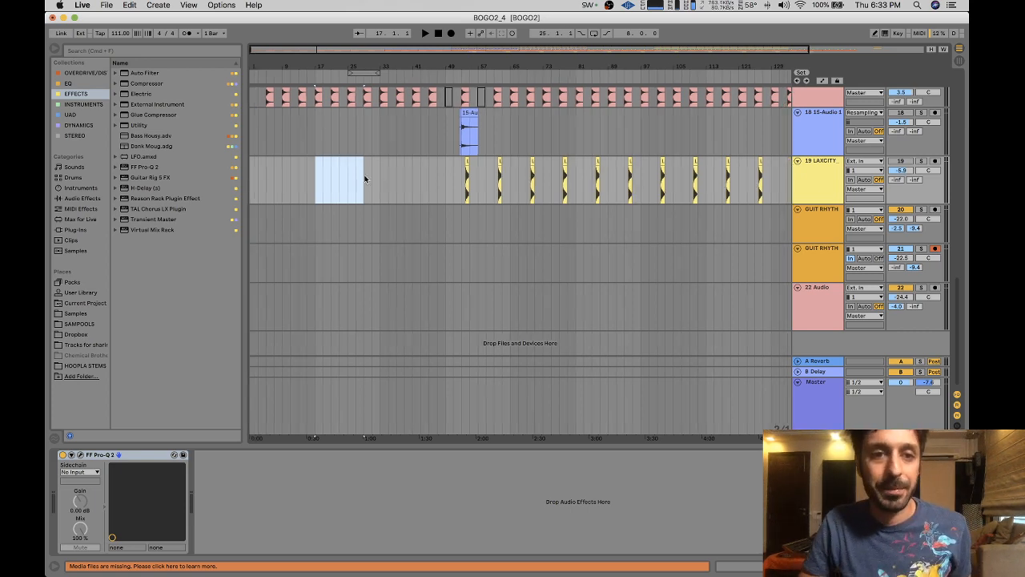
{"action": "scroll", "coordinate": [365, 176], "scroll_direction": "up", "scroll_amount": 15}
{"action": "scroll", "coordinate": [318, 168], "scroll_direction": "up", "scroll_amount": 10}
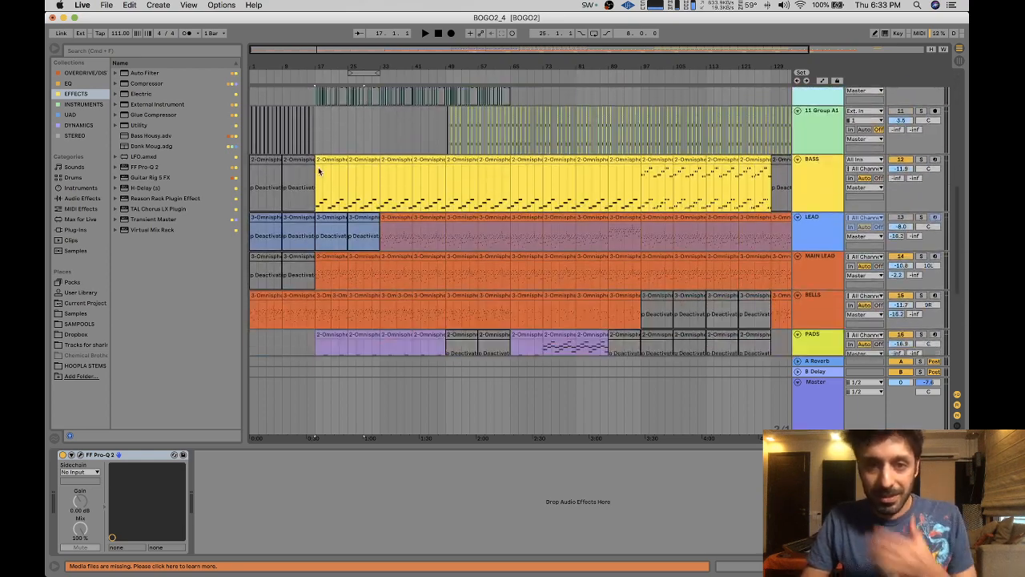
{"action": "left_click_drag", "start_coordinate": [343, 136], "coordinate": [376, 139]}
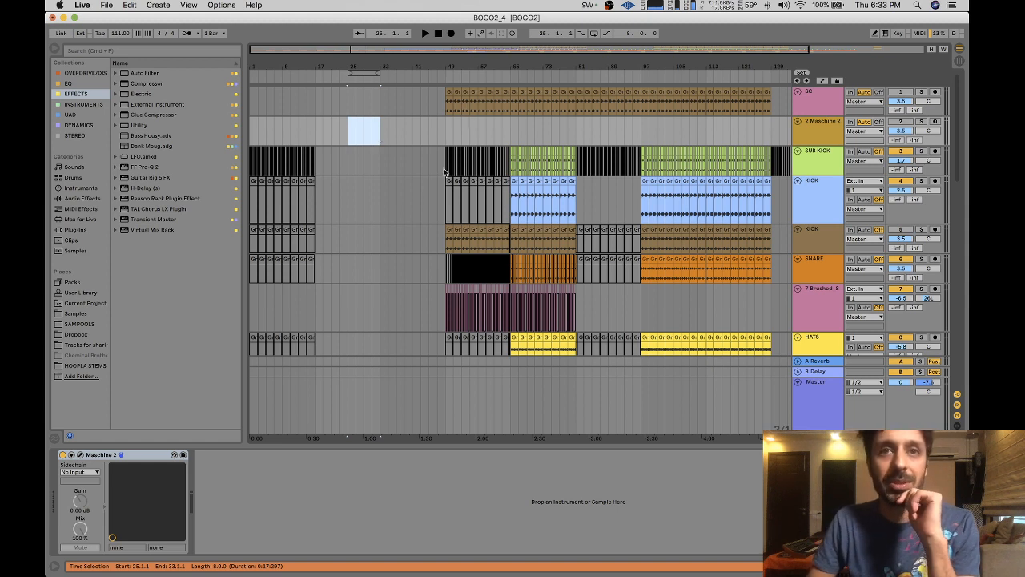
{"action": "left_click", "coordinate": [361, 137]}
{"action": "left_click_drag", "start_coordinate": [348, 132], "coordinate": [410, 141]}
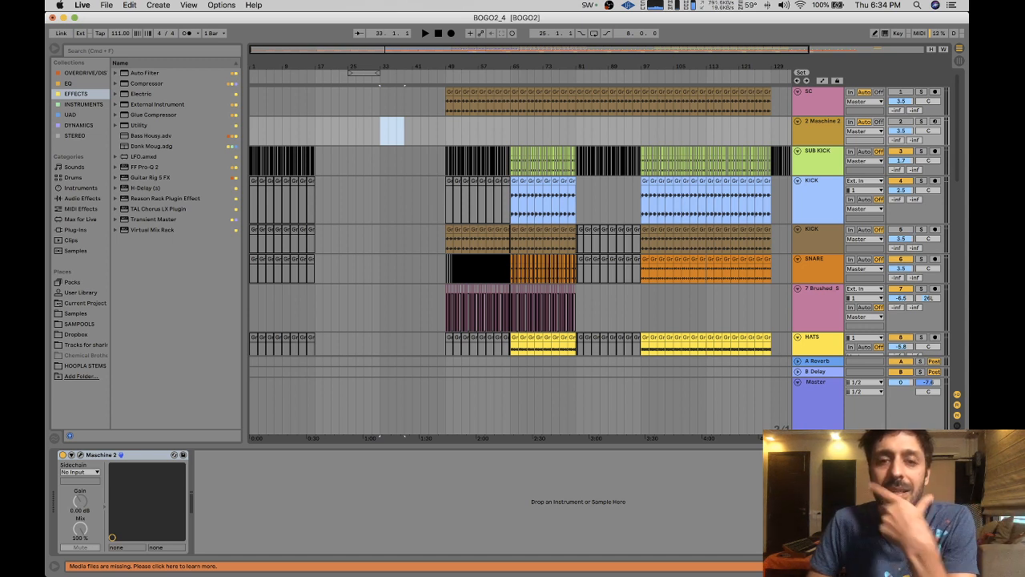
{"action": "left_click", "coordinate": [388, 132]}
{"action": "left_click_drag", "start_coordinate": [388, 137], "coordinate": [424, 132]}
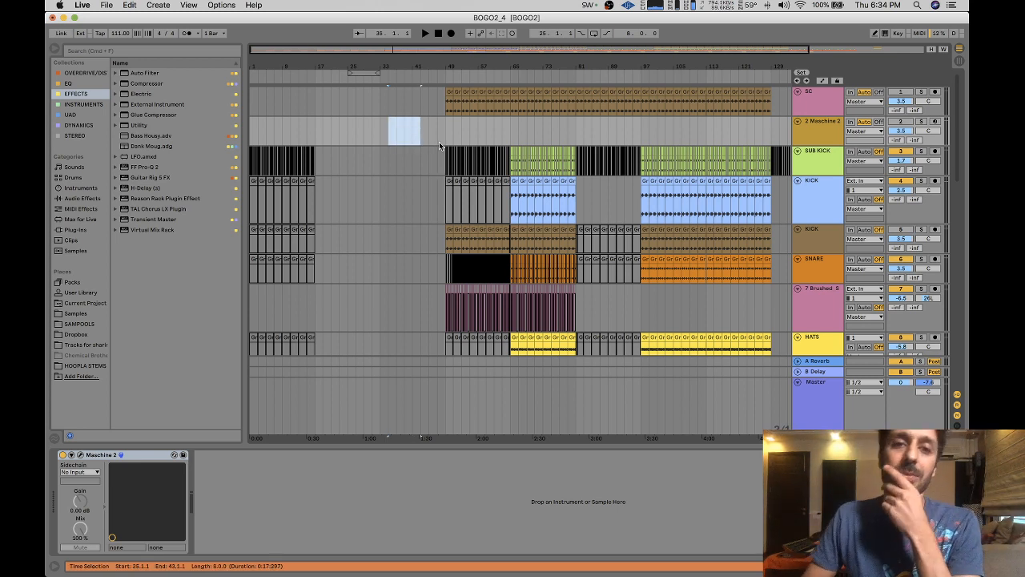
{"action": "left_click", "coordinate": [373, 136]}
{"action": "left_click_drag", "start_coordinate": [336, 138], "coordinate": [371, 140]}
{"action": "scroll", "coordinate": [320, 140], "scroll_direction": "down", "scroll_amount": 1}
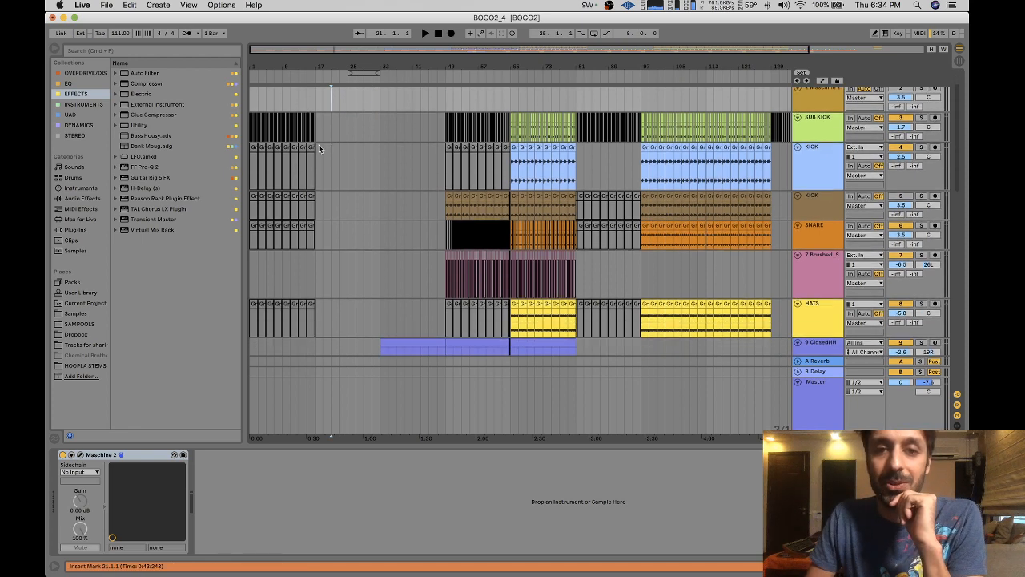
{"action": "scroll", "coordinate": [320, 140], "scroll_direction": "up", "scroll_amount": 1}
{"action": "left_click", "coordinate": [330, 138]}
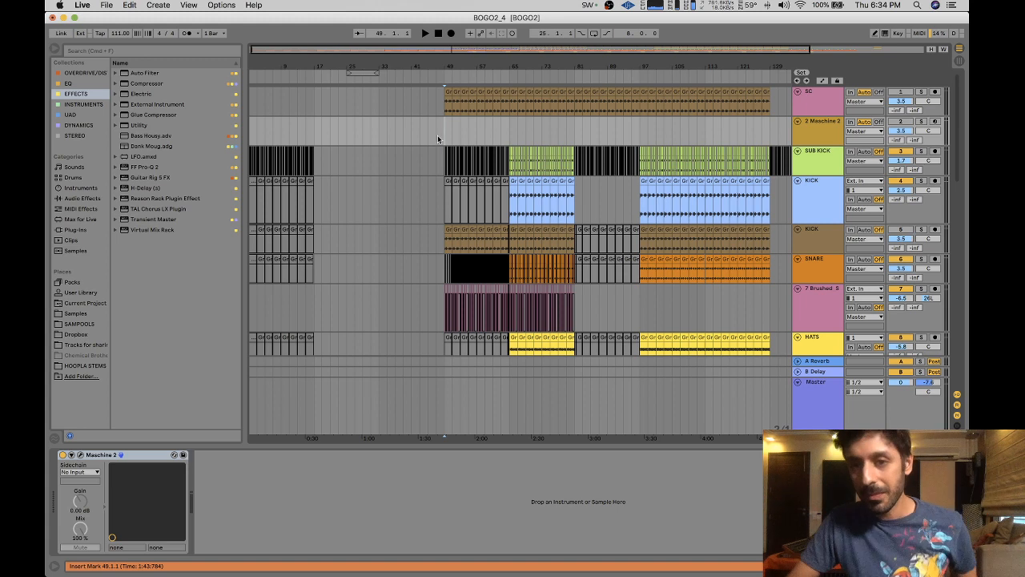
- Set the playback start to bar 47, activate the 2 Maschine 2 track and open its plug-in window
{"action": "left_click", "coordinate": [440, 149]}
{"action": "left_click", "coordinate": [436, 141]}
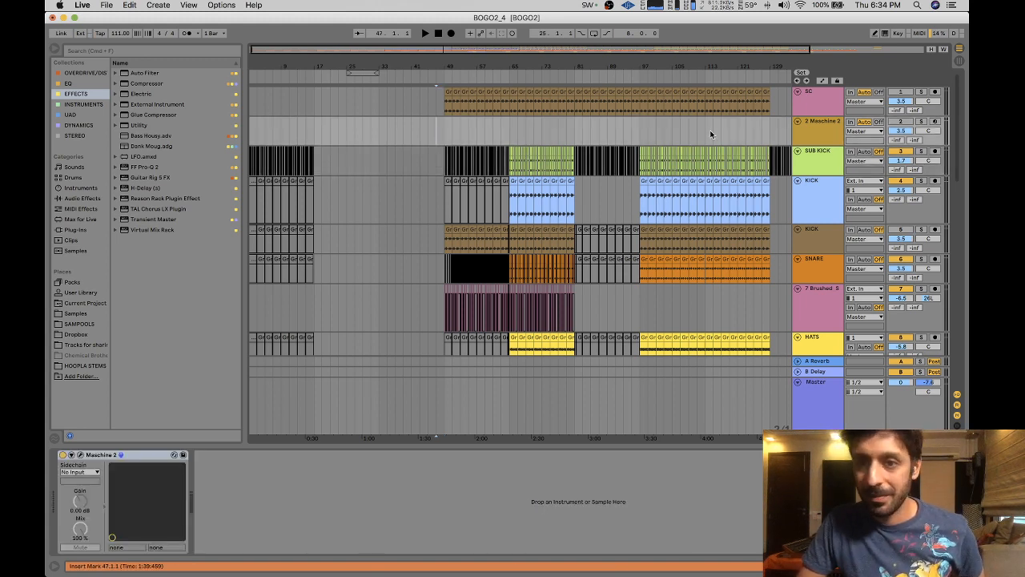
{"action": "left_click", "coordinate": [899, 122]}
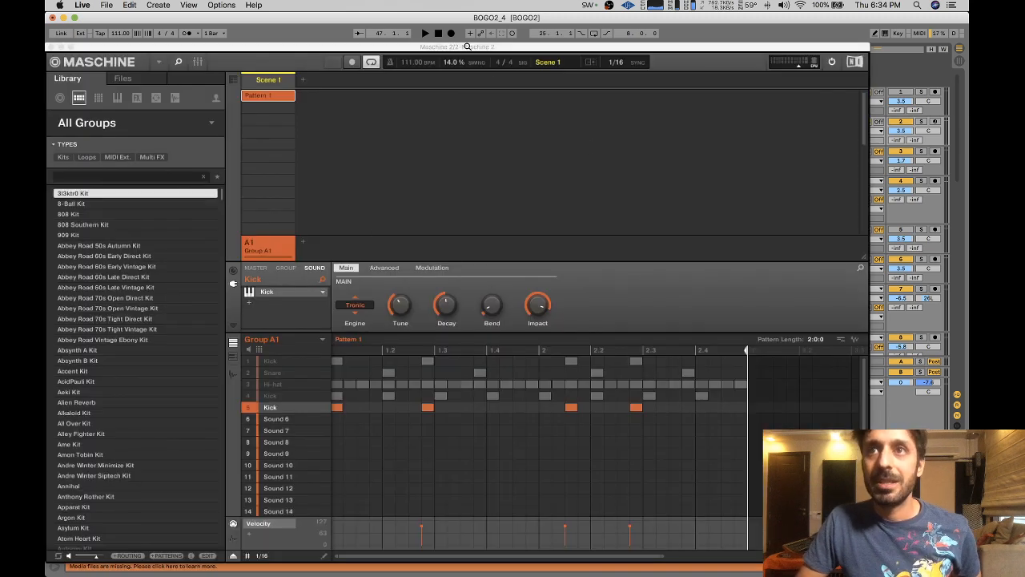
{"action": "left_click_drag", "start_coordinate": [467, 47], "coordinate": [525, 47]}
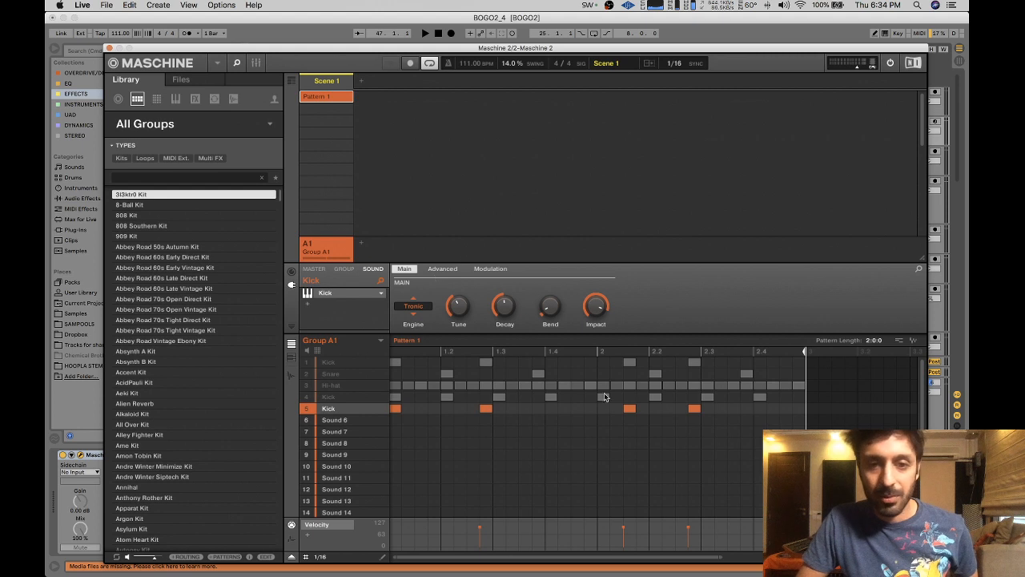
- Unmute sounds 1 to 4 in the Maschine group and solo the 2 Maschine 2 track
{"action": "left_click", "coordinate": [309, 397]}
{"action": "left_click", "coordinate": [309, 386]}
{"action": "left_click", "coordinate": [309, 373]}
{"action": "left_click", "coordinate": [309, 362]}
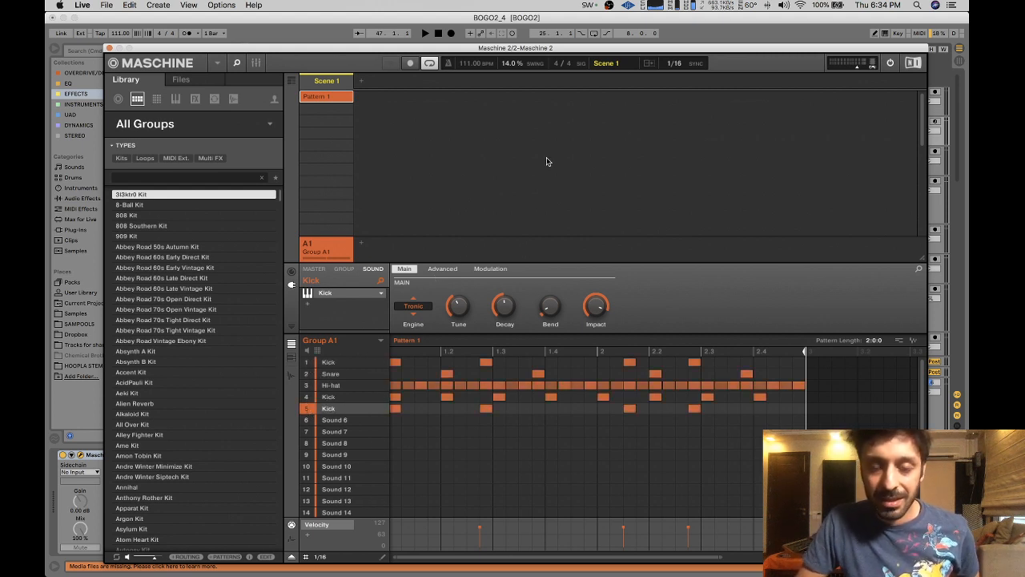
{"action": "left_click_drag", "start_coordinate": [560, 53], "coordinate": [628, 39]}
{"action": "left_click", "coordinate": [920, 121]}
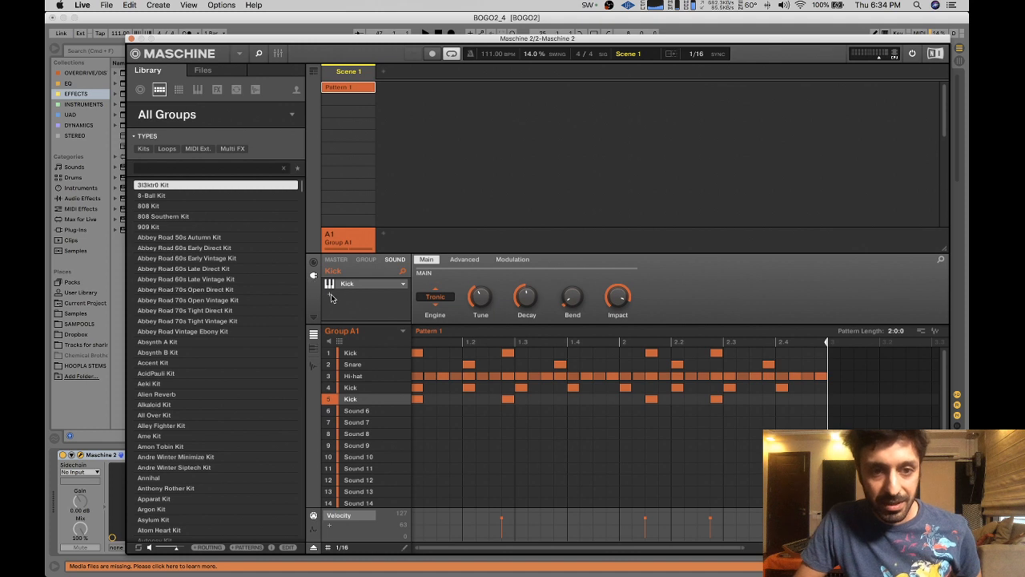
- Select the empty Sound 6 slot and view the internal Drumsynth plug-ins available for it
{"action": "left_click", "coordinate": [358, 411]}
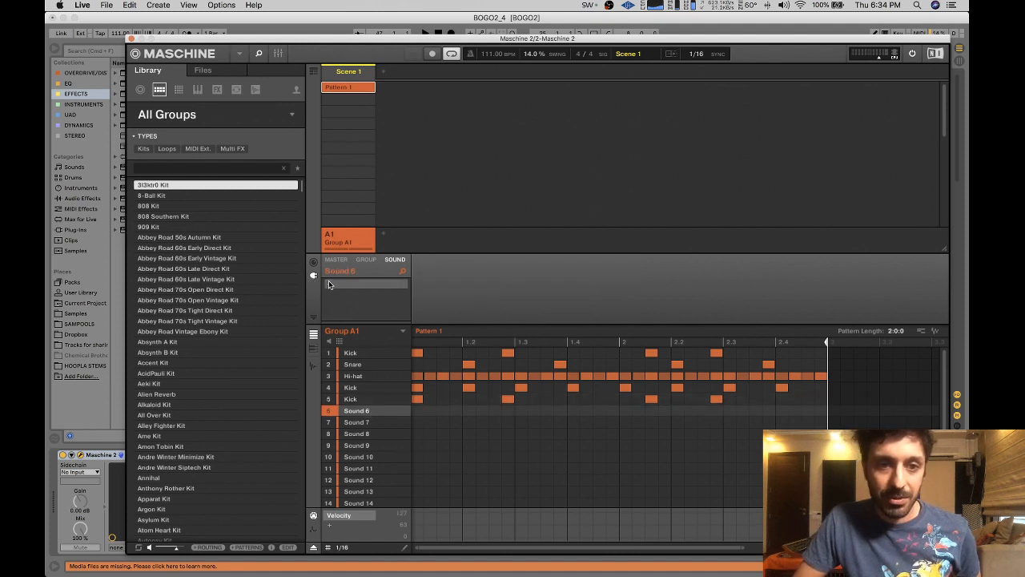
{"action": "left_click", "coordinate": [327, 284]}
{"action": "mouse_move", "coordinate": [382, 235]}
{"action": "mouse_move", "coordinate": [488, 234]}
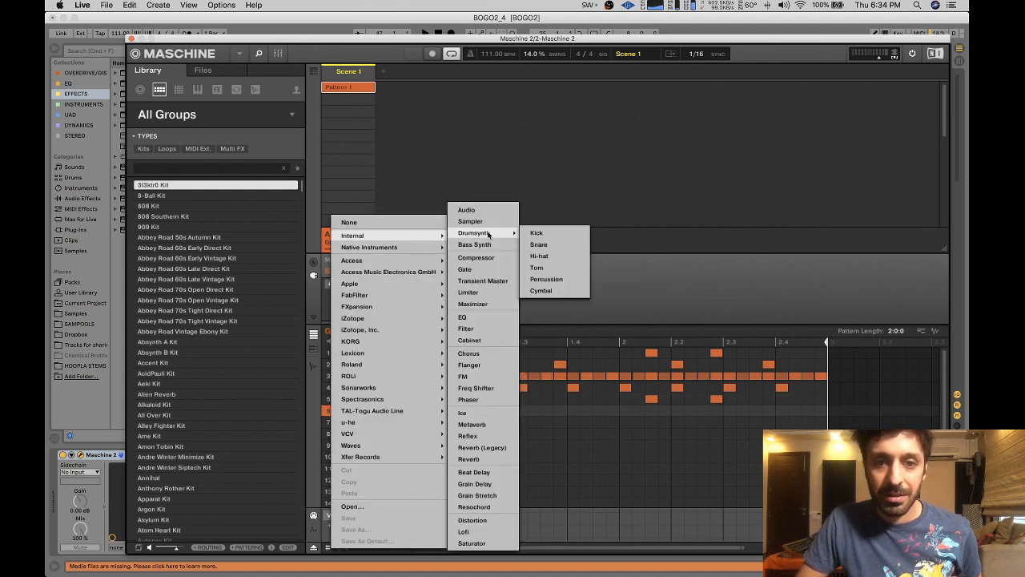
{"action": "left_click", "coordinate": [642, 269]}
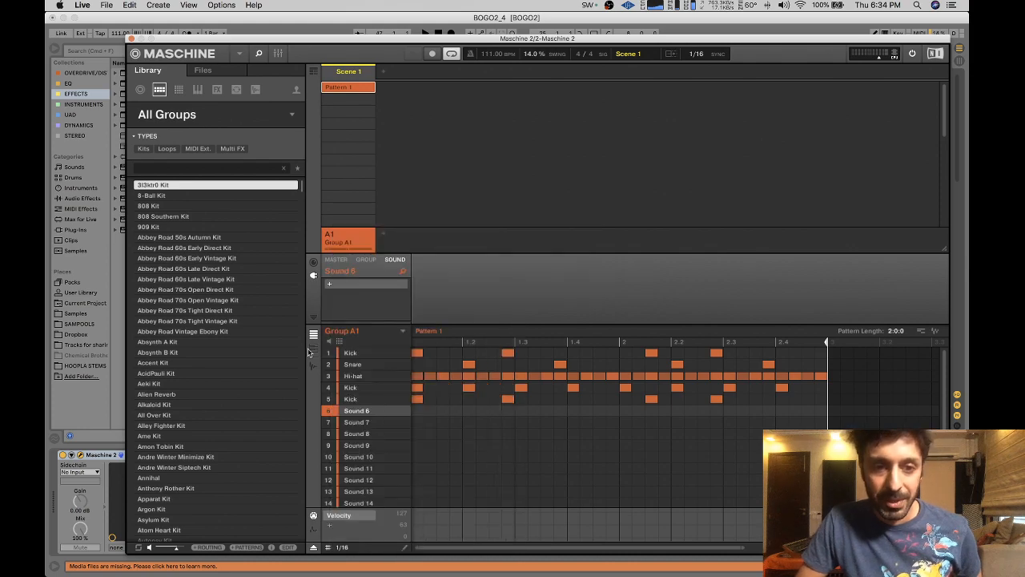
- Play Pattern 1 from bar 47 and mute the kick on sound 4
{"action": "left_click_drag", "start_coordinate": [806, 40], "coordinate": [771, 86]}
{"action": "key", "text": "space"}
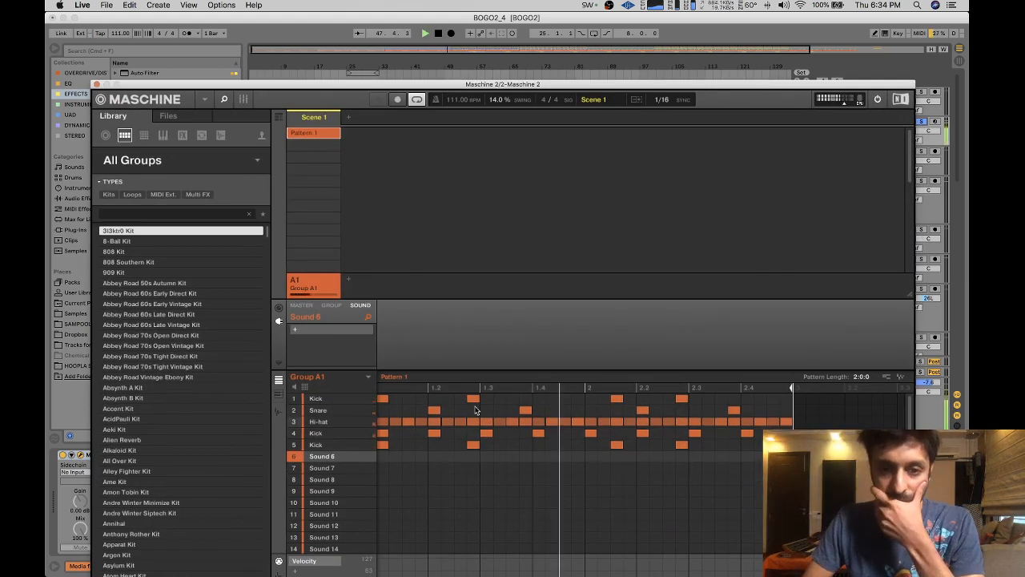
{"action": "left_click", "coordinate": [294, 433]}
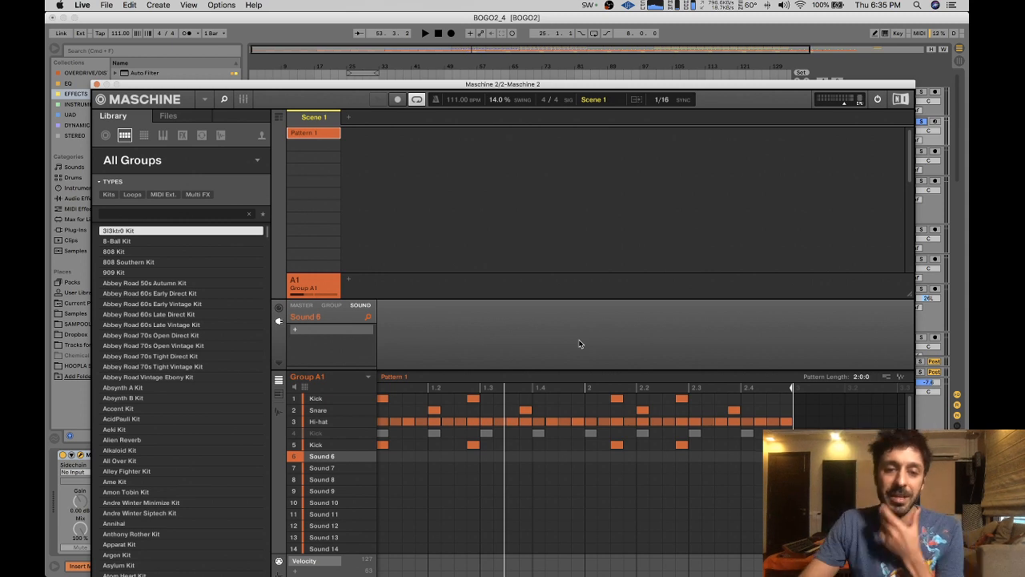
- Select the kick on sound 1 and isolate it by muting the snare, hi-hat and sound 5 kick
{"action": "left_click", "coordinate": [339, 398]}
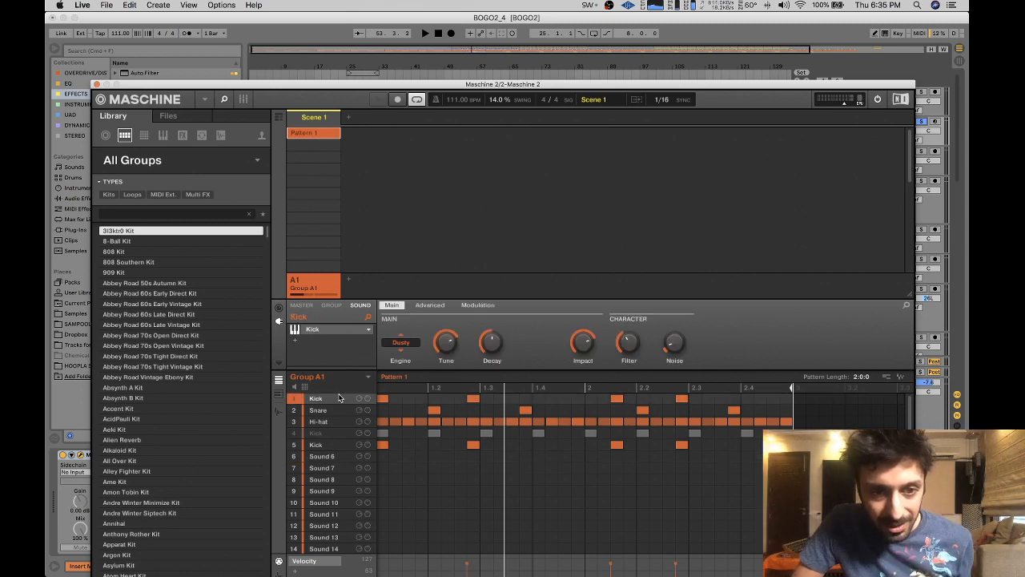
{"action": "left_click", "coordinate": [295, 410]}
{"action": "left_click", "coordinate": [295, 421]}
{"action": "left_click", "coordinate": [294, 444]}
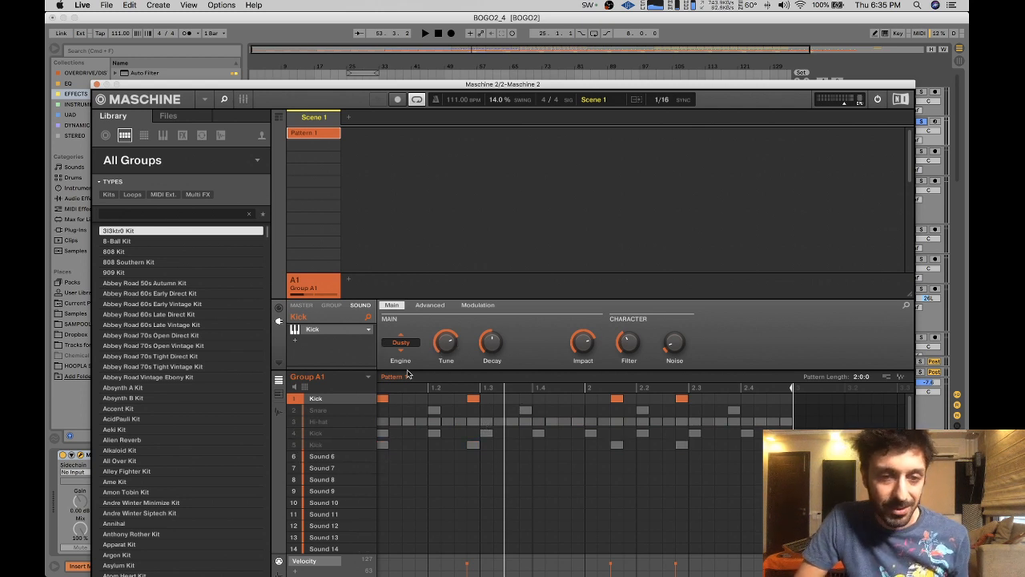
- Play the isolated kick and audition other Drumsynth engines such as Snappy before returning it to Dusty
{"action": "mouse_move", "coordinate": [578, 342]}
{"action": "key", "text": "space"}
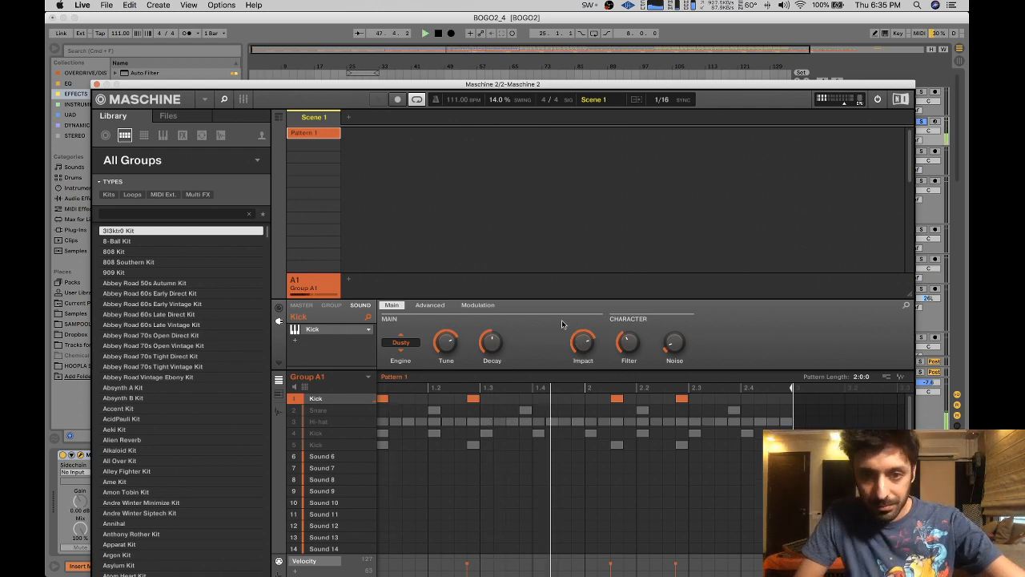
{"action": "mouse_move", "coordinate": [446, 350]}
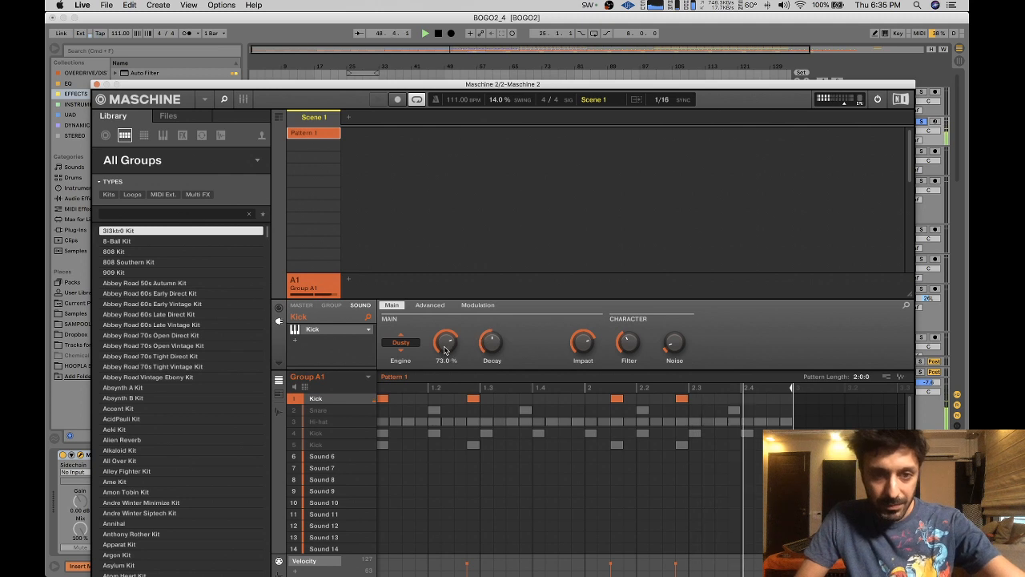
{"action": "left_click", "coordinate": [402, 352]}
{"action": "left_click", "coordinate": [401, 352]}
{"action": "left_click", "coordinate": [402, 352]}
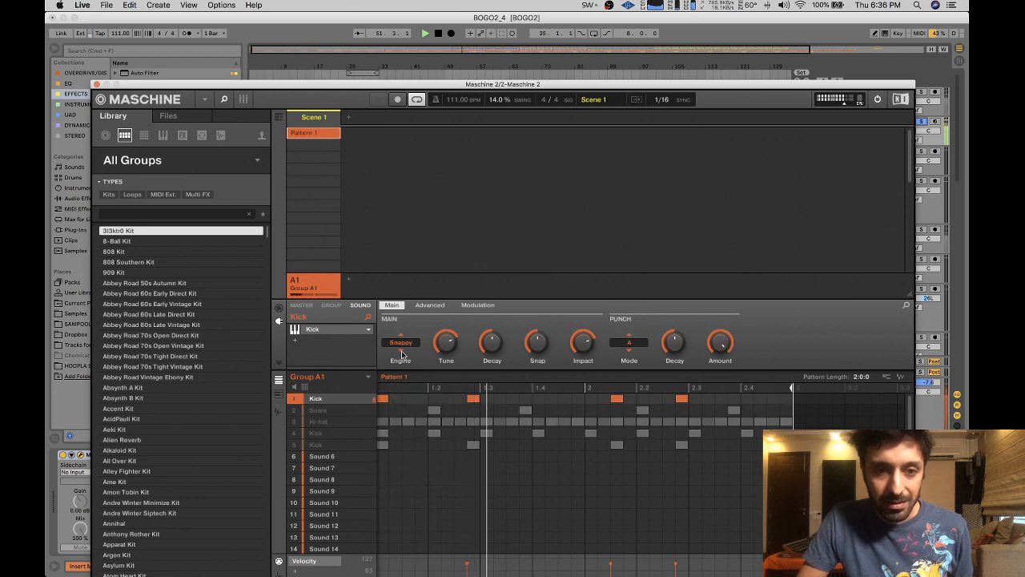
{"action": "left_click", "coordinate": [401, 340]}
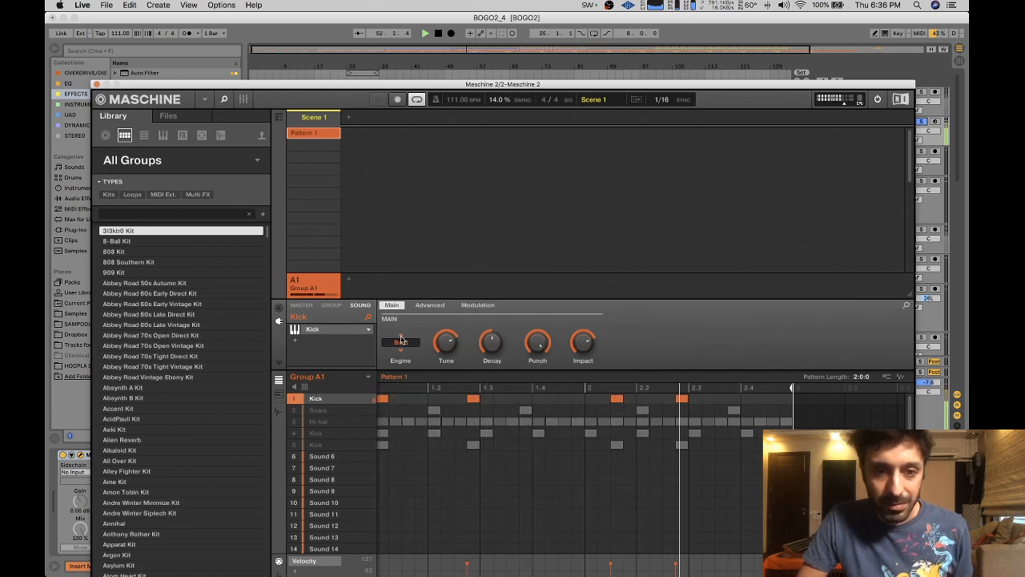
{"action": "left_click", "coordinate": [401, 340]}
{"action": "left_click", "coordinate": [401, 341]}
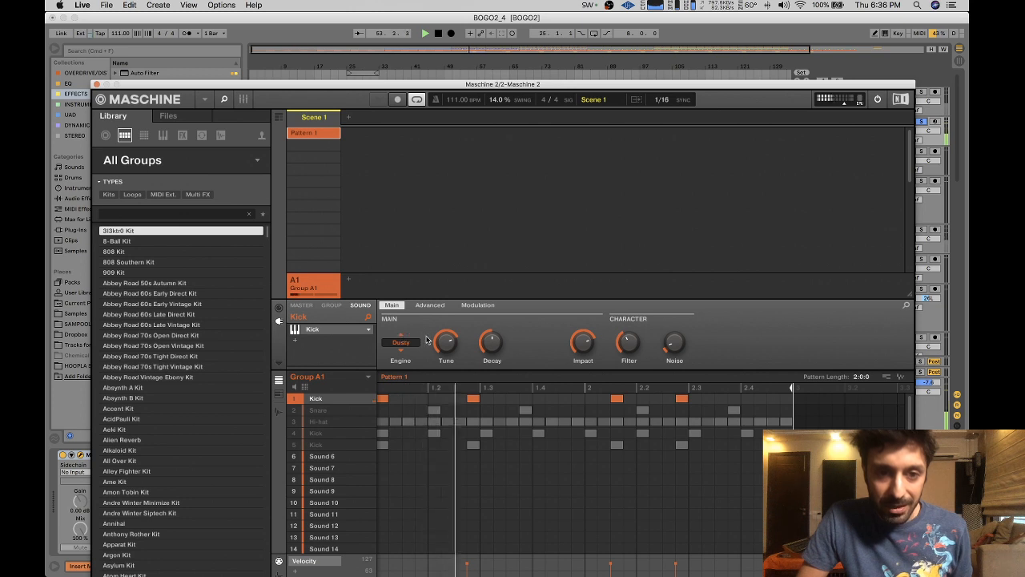
- Try adjusting the Decay of the Dusty kick while it plays
{"action": "mouse_move", "coordinate": [494, 345]}
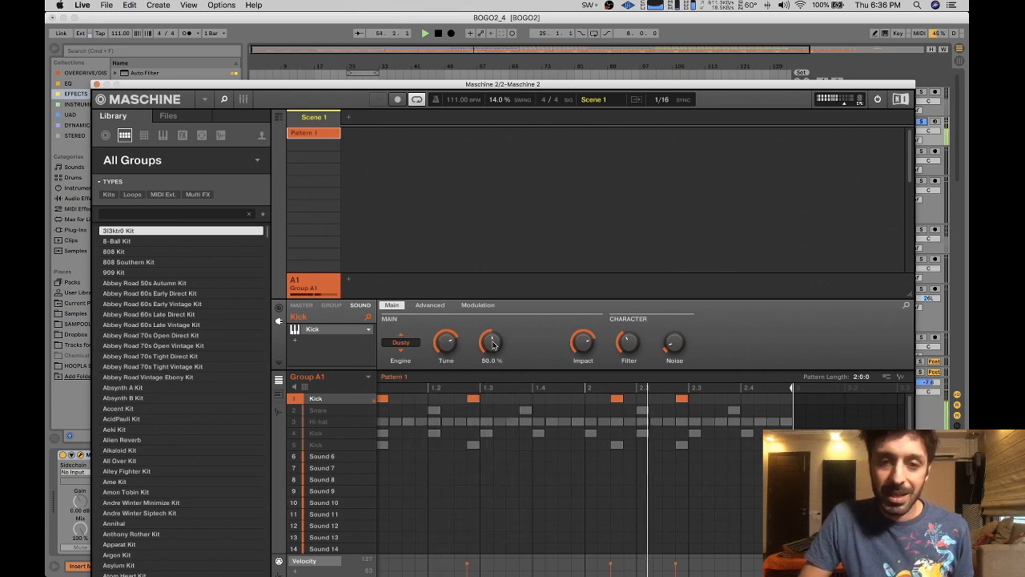
{"action": "mouse_move", "coordinate": [451, 345]}
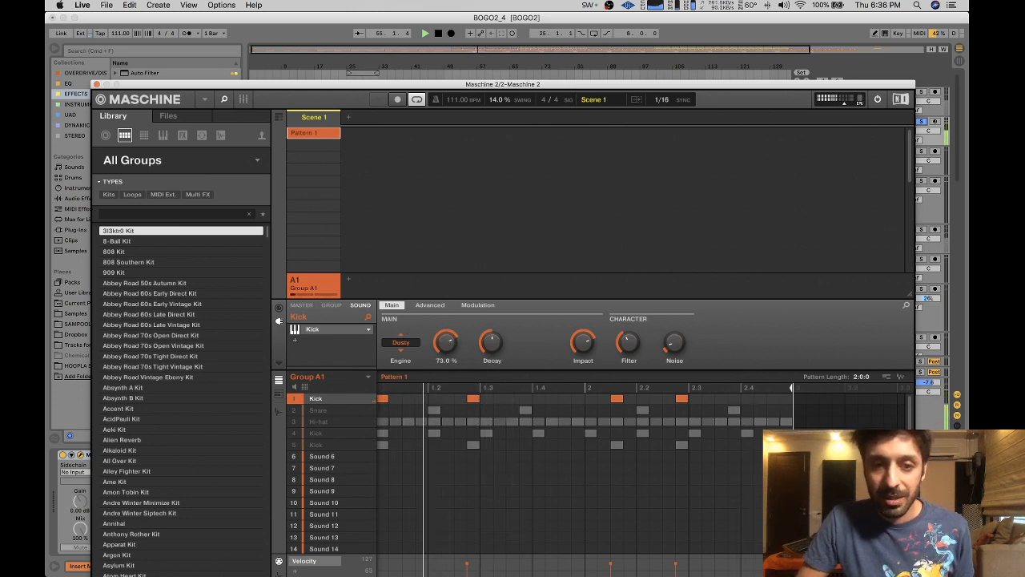
{"action": "mouse_move", "coordinate": [493, 344]}
{"action": "left_mouse_down"}
{"action": "mouse_move", "coordinate": [492, 384]}
{"action": "mouse_move", "coordinate": [493, 349]}
{"action": "left_mouse_up"}
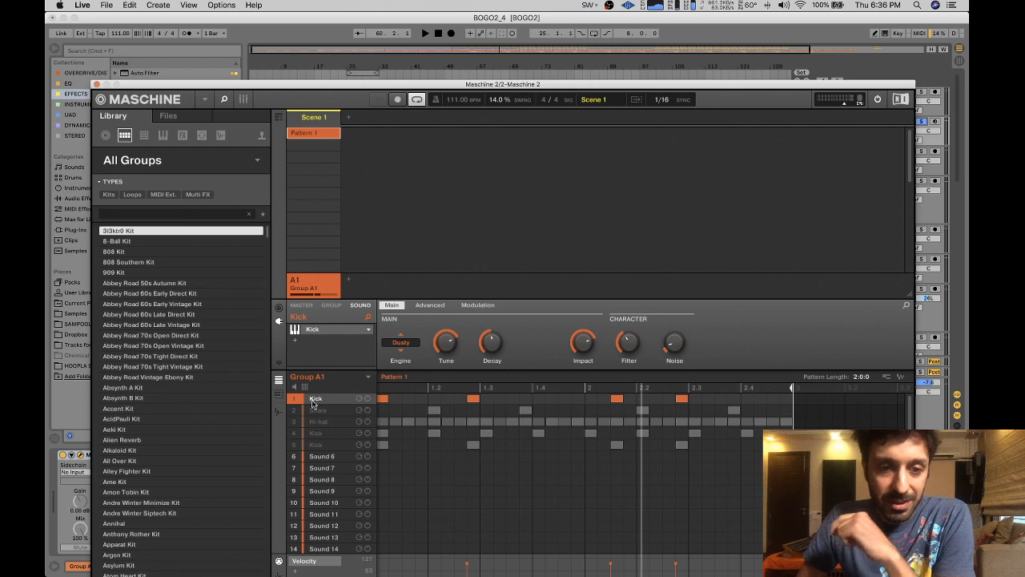
- Isolate the snare on sound 2 in place of the kick and select it to show its Drumsynth settings
{"action": "left_click", "coordinate": [297, 411]}
{"action": "left_click", "coordinate": [347, 410]}
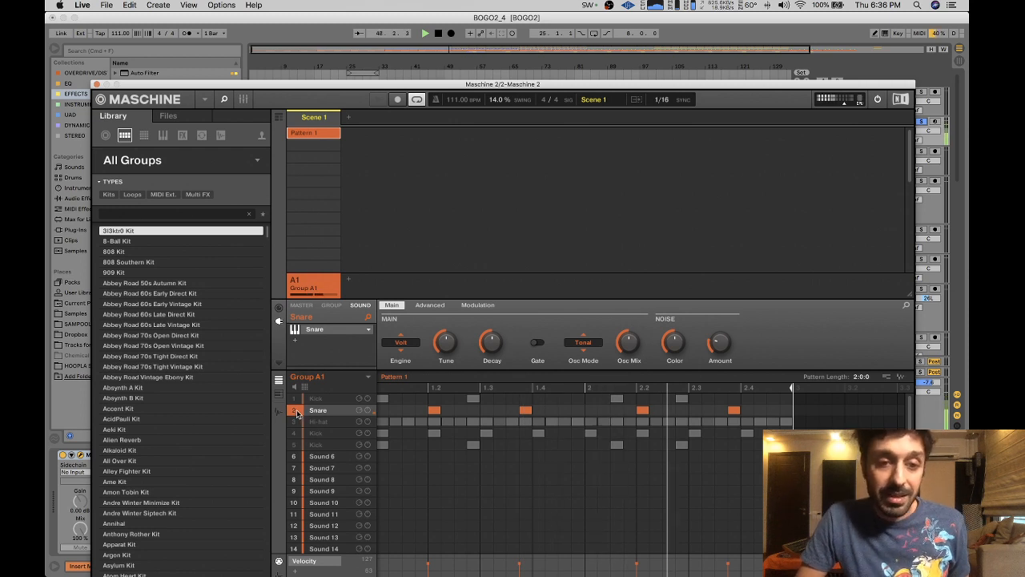
- Isolate and select the hi-hat on sound 3 with its velocity lane enlarged, and set the Maschine swing to 12%
{"action": "left_click", "coordinate": [294, 422]}
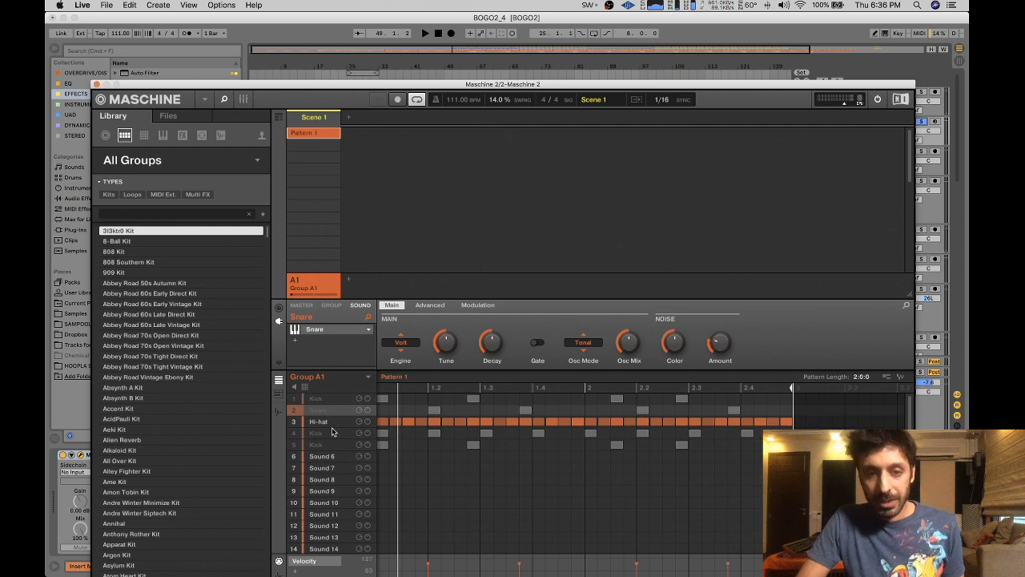
{"action": "left_click", "coordinate": [332, 424]}
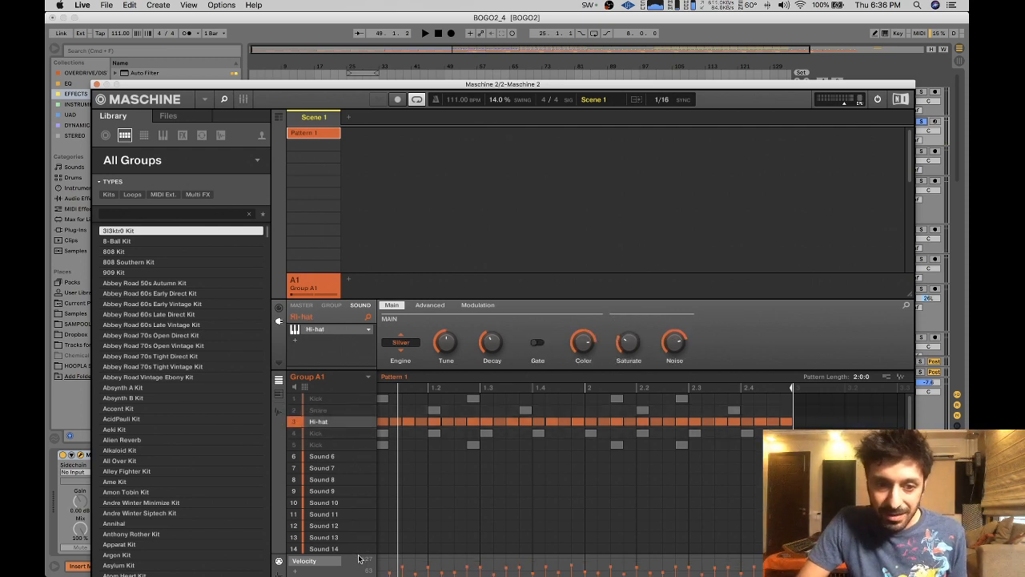
{"action": "left_click_drag", "start_coordinate": [380, 554], "coordinate": [385, 504]}
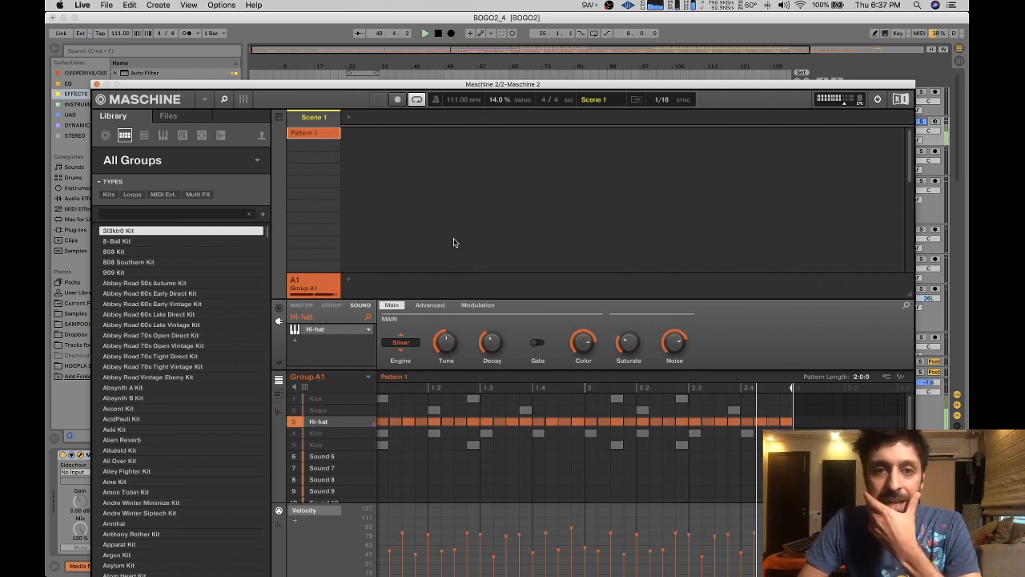
{"action": "mouse_move", "coordinate": [497, 100]}
{"action": "left_mouse_down"}
{"action": "mouse_move", "coordinate": [498, 115]}
{"action": "mouse_move", "coordinate": [498, 103]}
{"action": "left_mouse_up"}
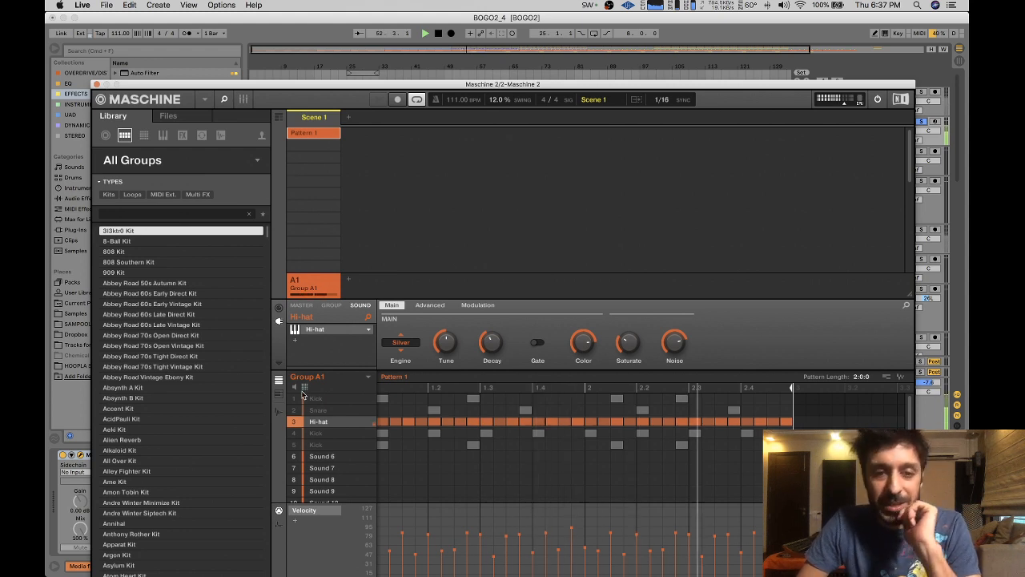
- Mute the hi-hat and audition the kicks on sounds 5 and 4 in turn, leaving only the sound 1 kick unmuted
{"action": "left_click", "coordinate": [294, 422]}
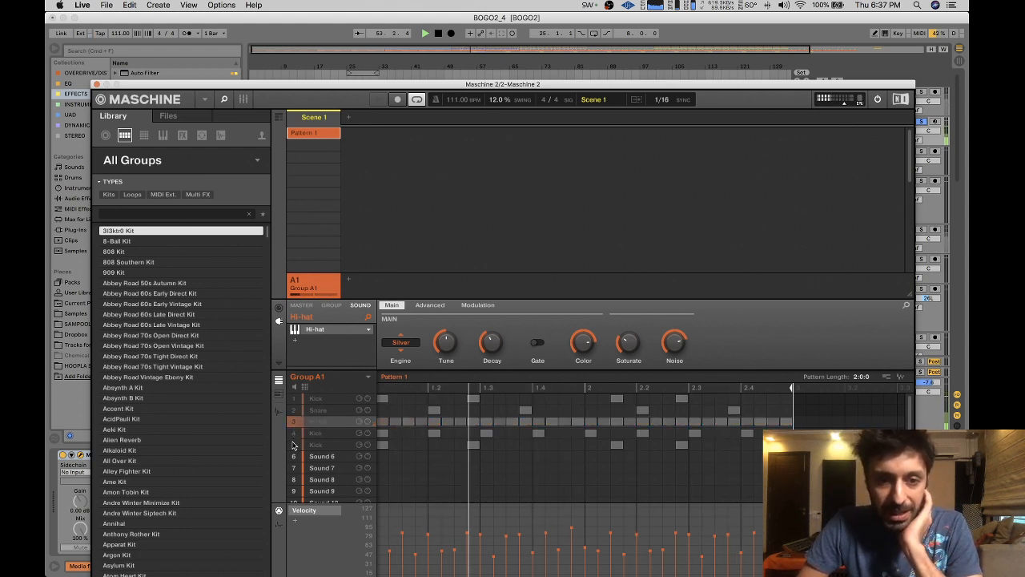
{"action": "left_click", "coordinate": [295, 445]}
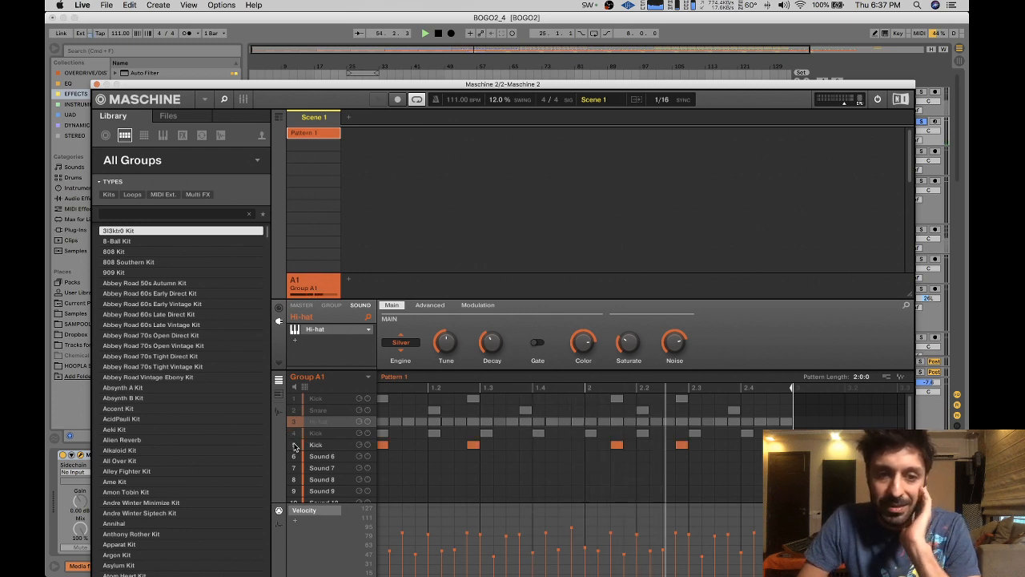
{"action": "left_click", "coordinate": [294, 446]}
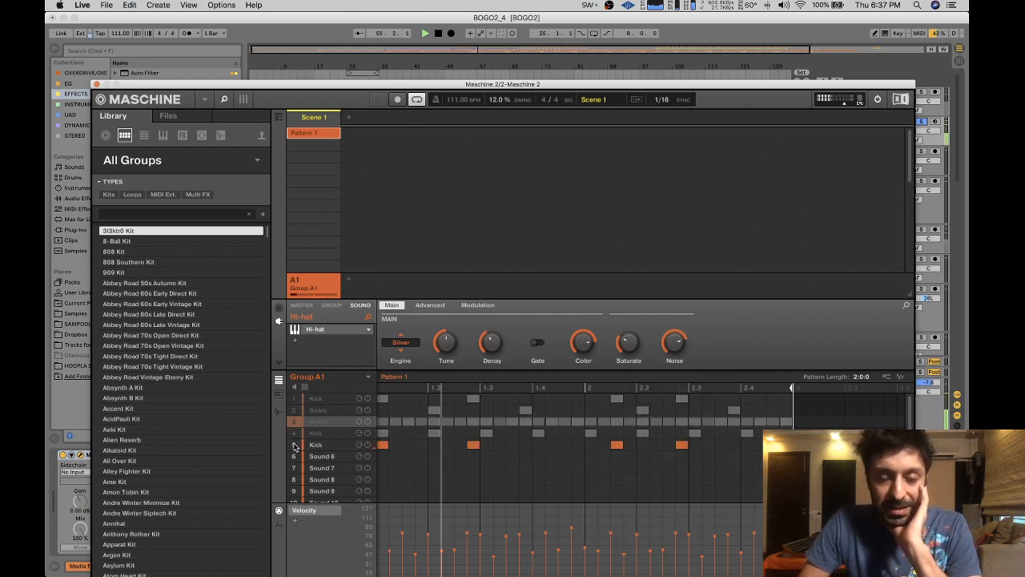
{"action": "left_click", "coordinate": [295, 433]}
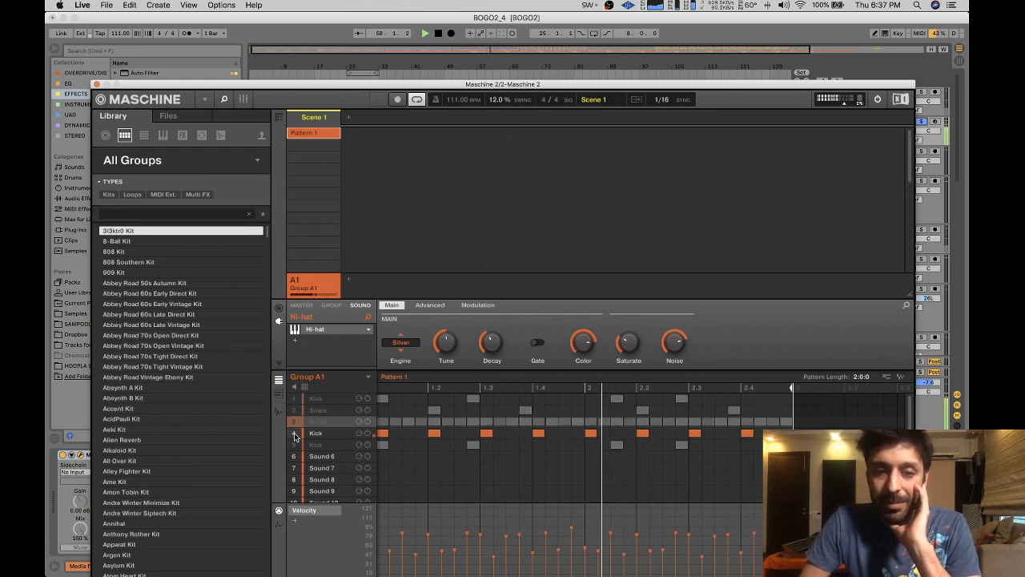
{"action": "left_click", "coordinate": [295, 433]}
{"action": "left_click", "coordinate": [293, 398]}
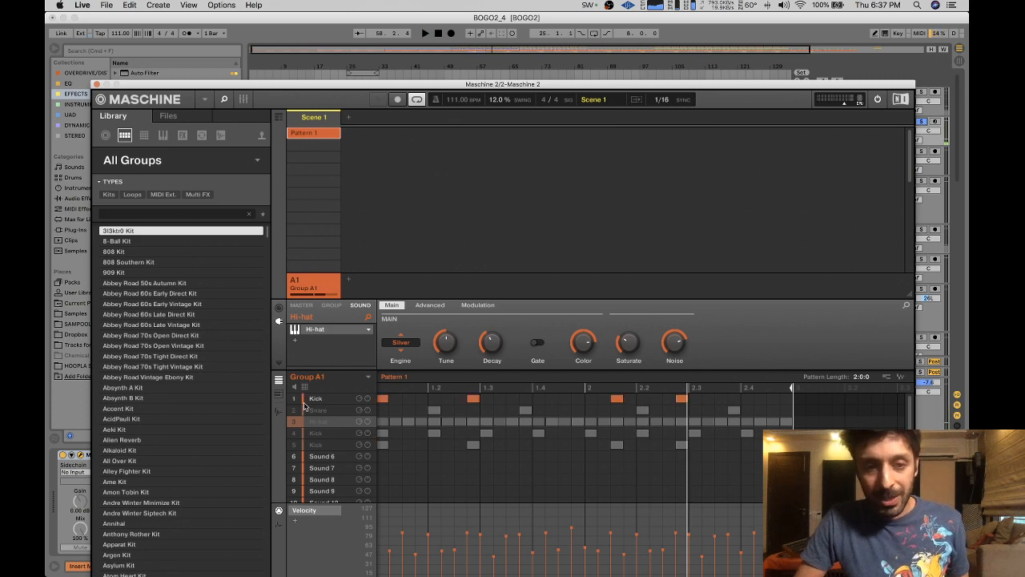
- Move the Maschine window aside and place the isolated kick pattern as a two-bar audio clip on the blue KICK track at bar 133
{"action": "left_click_drag", "start_coordinate": [537, 87], "coordinate": [293, 44]}
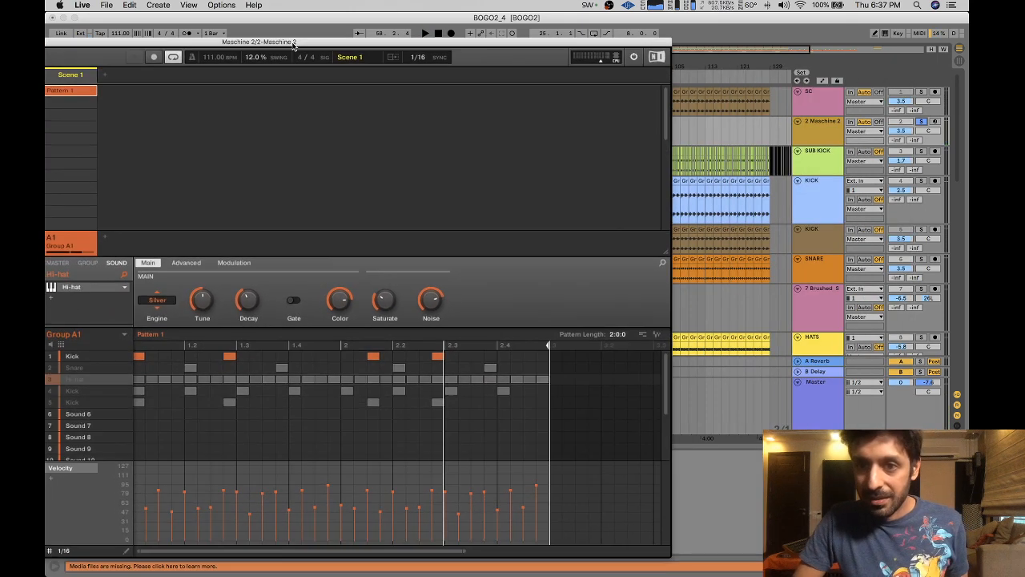
{"action": "scroll", "coordinate": [753, 201], "scroll_direction": "right", "scroll_amount": 1}
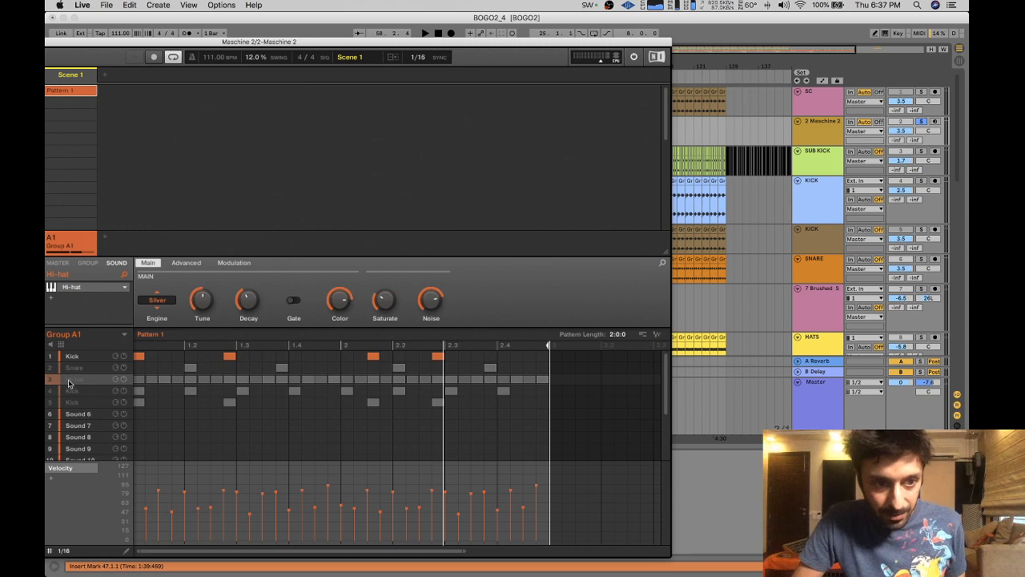
{"action": "left_click", "coordinate": [744, 199]}
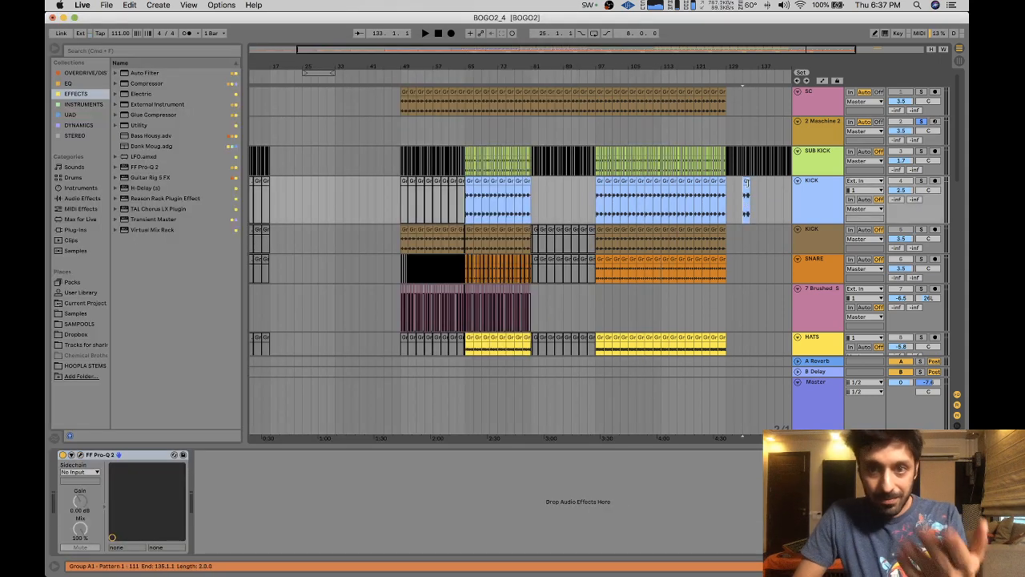
- Close the Maschine window, removing the kick clip at bar 133 and the solo on the Maschine track
{"action": "left_click", "coordinate": [753, 129]}
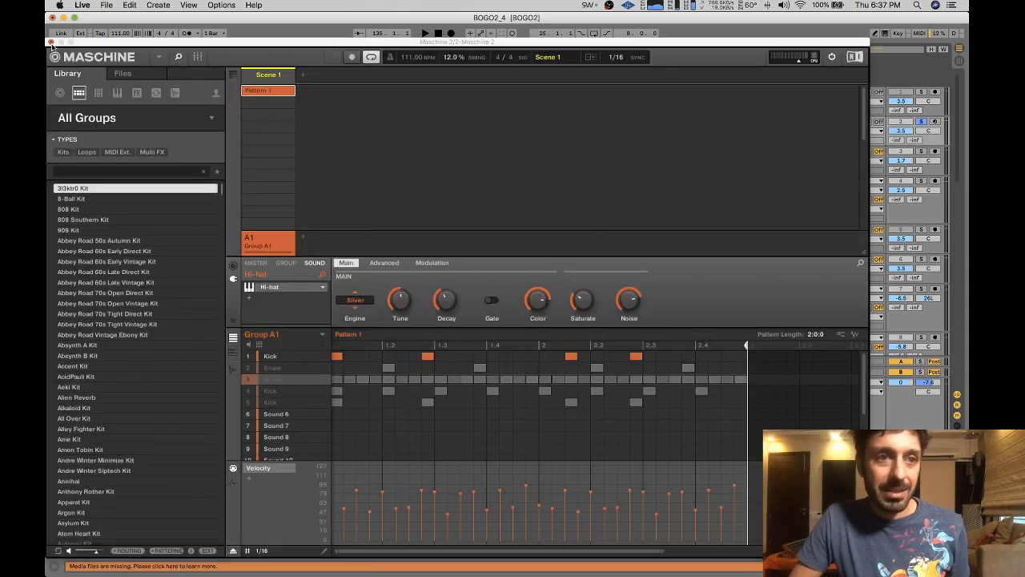
{"action": "left_click", "coordinate": [52, 42]}
{"action": "left_click", "coordinate": [745, 194]}
{"action": "key", "text": "Delete"}
{"action": "left_click", "coordinate": [921, 122]}
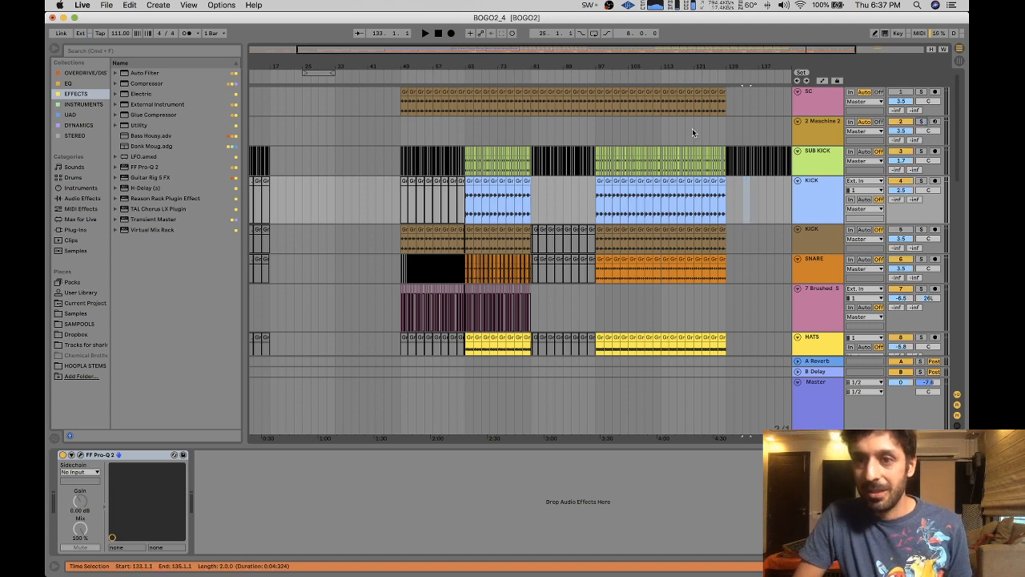
- Group all tracks from SUB KICK through Group A1 and name the group DRUMS
{"action": "left_click", "coordinate": [838, 163]}
{"action": "scroll", "coordinate": [801, 255], "scroll_direction": "down", "scroll_amount": 3}
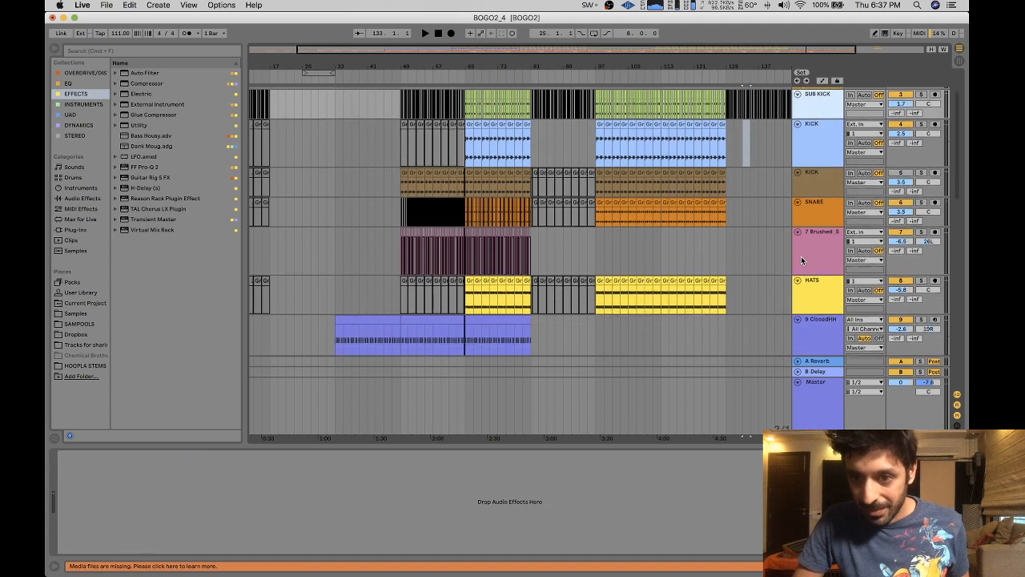
{"action": "left_click", "coordinate": [814, 277], "text": "shift"}
{"action": "left_click", "coordinate": [809, 308], "text": "shift"}
{"action": "scroll", "coordinate": [811, 305], "scroll_direction": "down", "scroll_amount": 3}
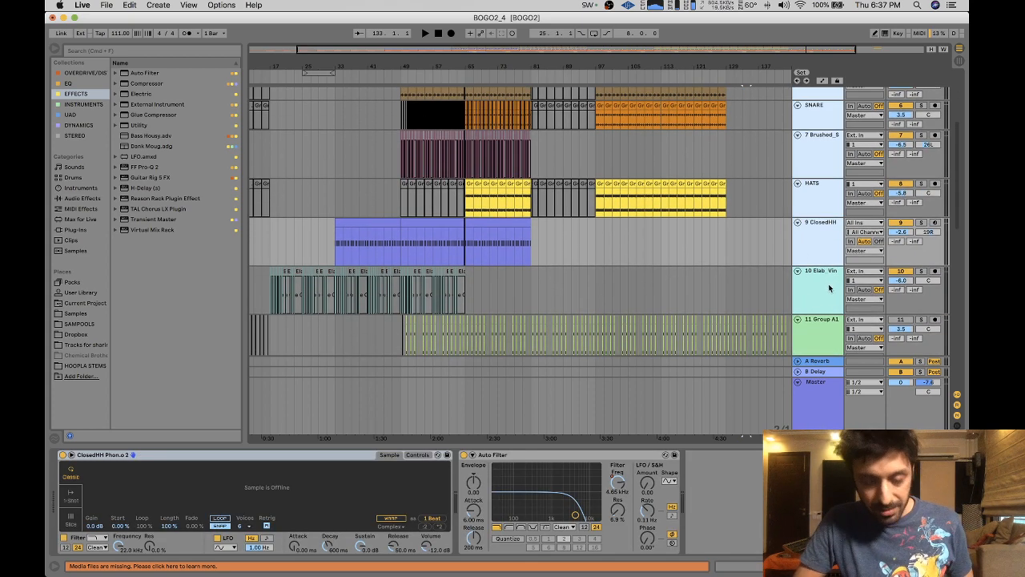
{"action": "left_click", "coordinate": [827, 325], "text": "shift"}
{"action": "key", "text": "cmd+g"}
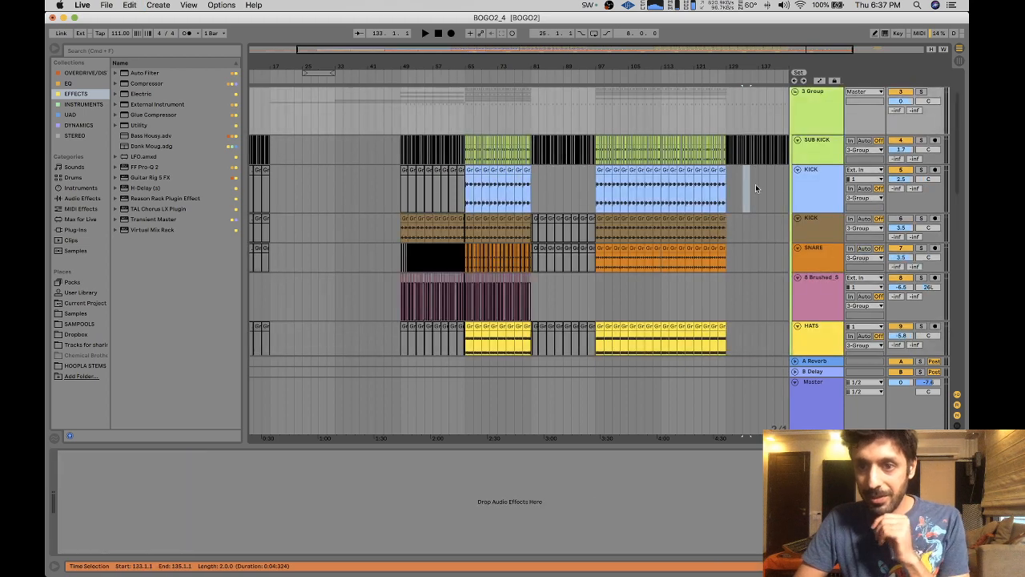
{"action": "scroll", "coordinate": [756, 189], "scroll_direction": "up", "scroll_amount": 2}
{"action": "scroll", "coordinate": [756, 189], "scroll_direction": "up", "scroll_amount": 2}
{"action": "left_click", "coordinate": [856, 165]}
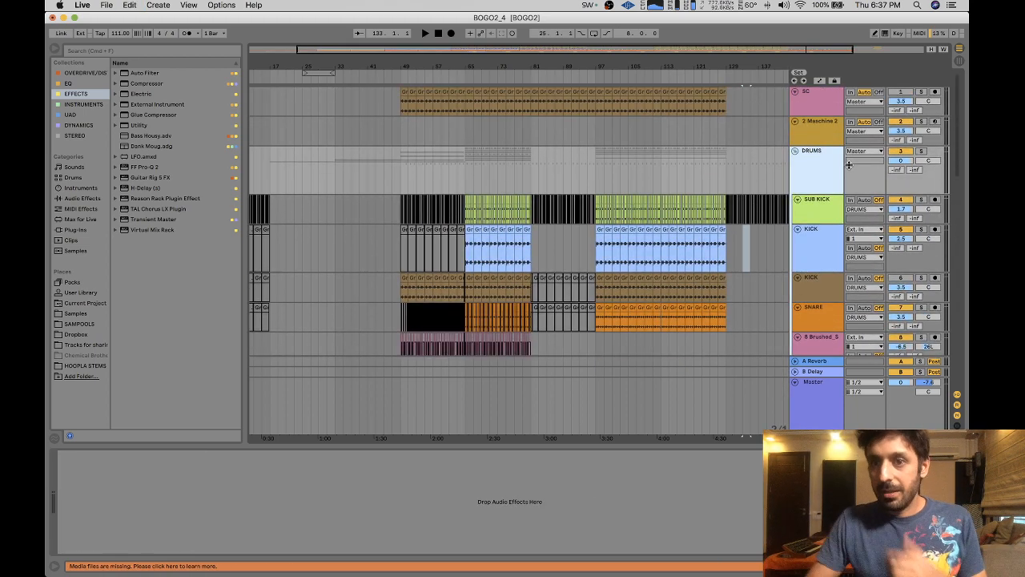
- Solo the DRUMS group and play the arrangement from bar 65 while looking through its tracks
{"action": "left_click", "coordinate": [922, 151]}
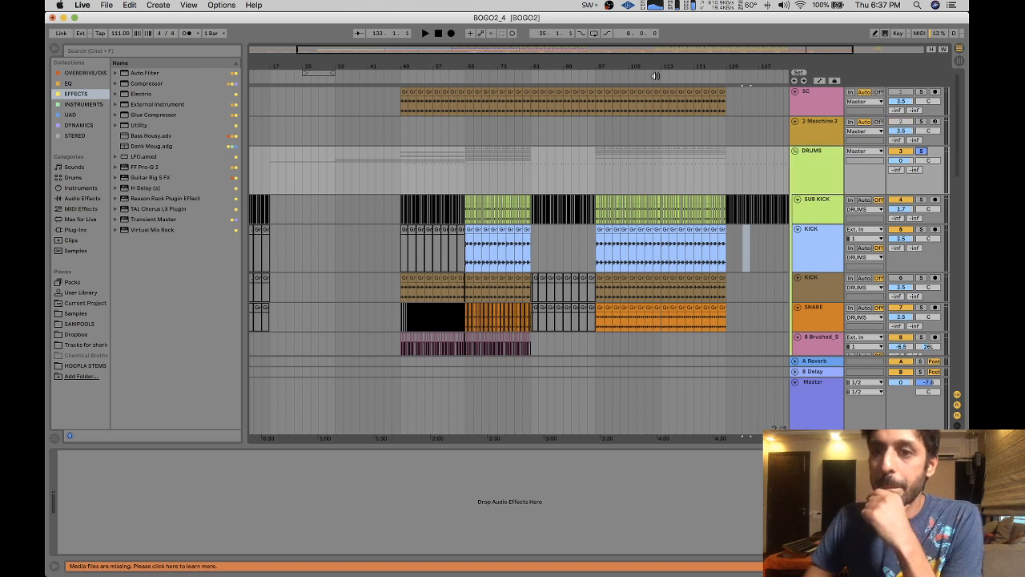
{"action": "left_click", "coordinate": [466, 181]}
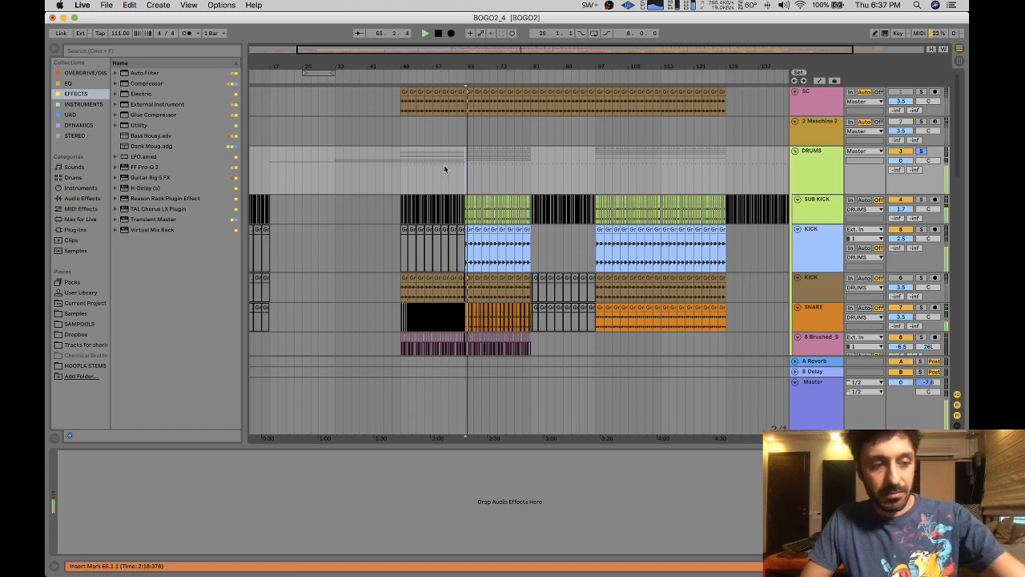
{"action": "scroll", "coordinate": [561, 222], "scroll_direction": "down", "scroll_amount": 4}
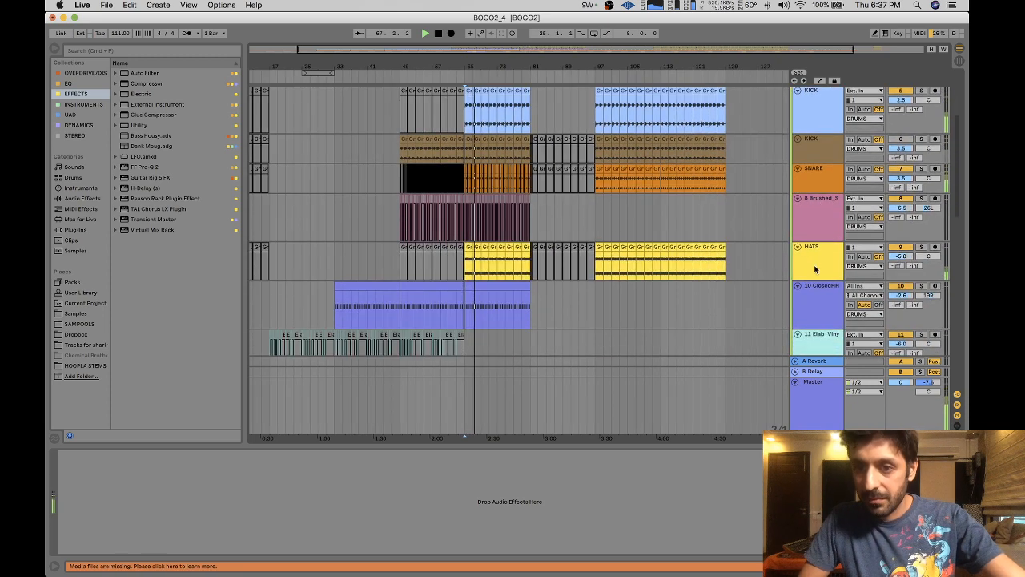
{"action": "scroll", "coordinate": [724, 182], "scroll_direction": "up", "scroll_amount": 1}
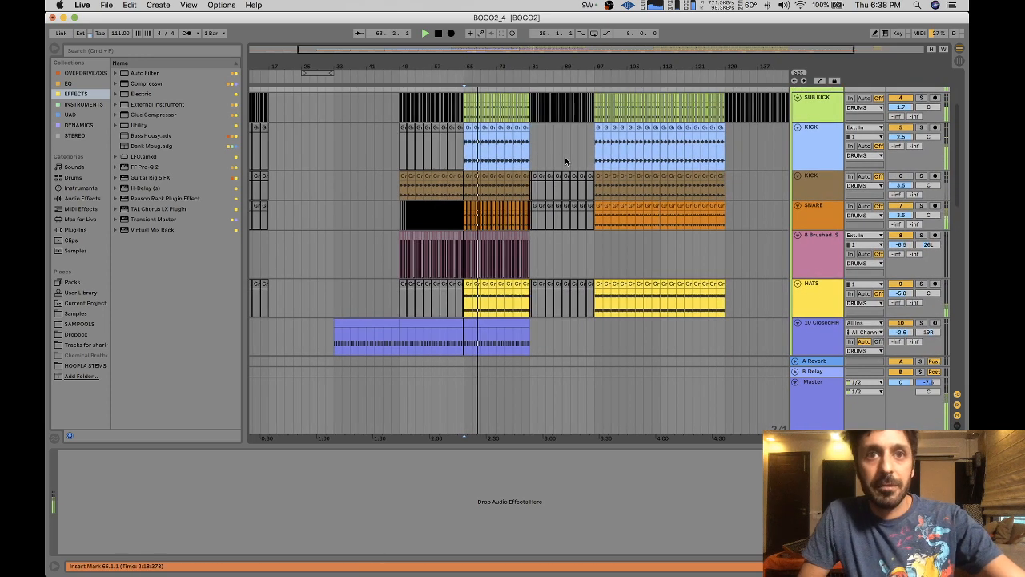
{"action": "scroll", "coordinate": [551, 188], "scroll_direction": "up", "scroll_amount": 3}
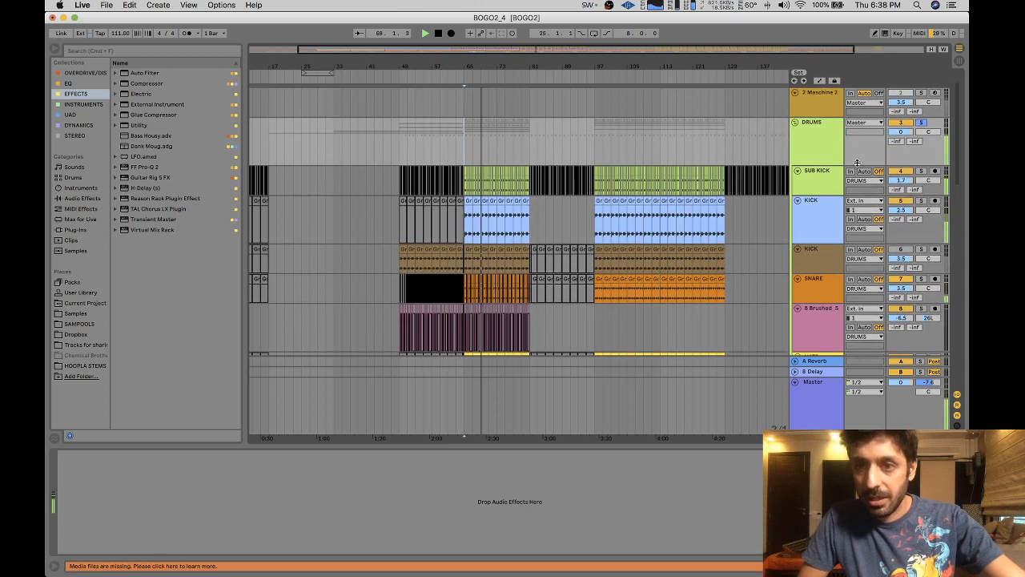
- Listen to the drums with SUB KICK muted and to SUB KICK soloed, then stop playback and clear the mute and solos
{"action": "left_click", "coordinate": [902, 171]}
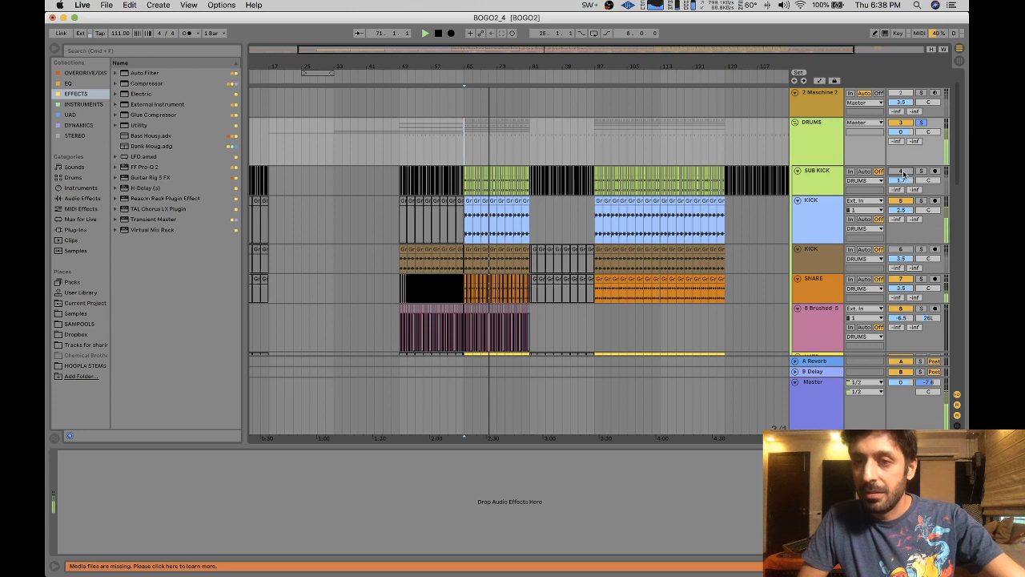
{"action": "left_click", "coordinate": [920, 171]}
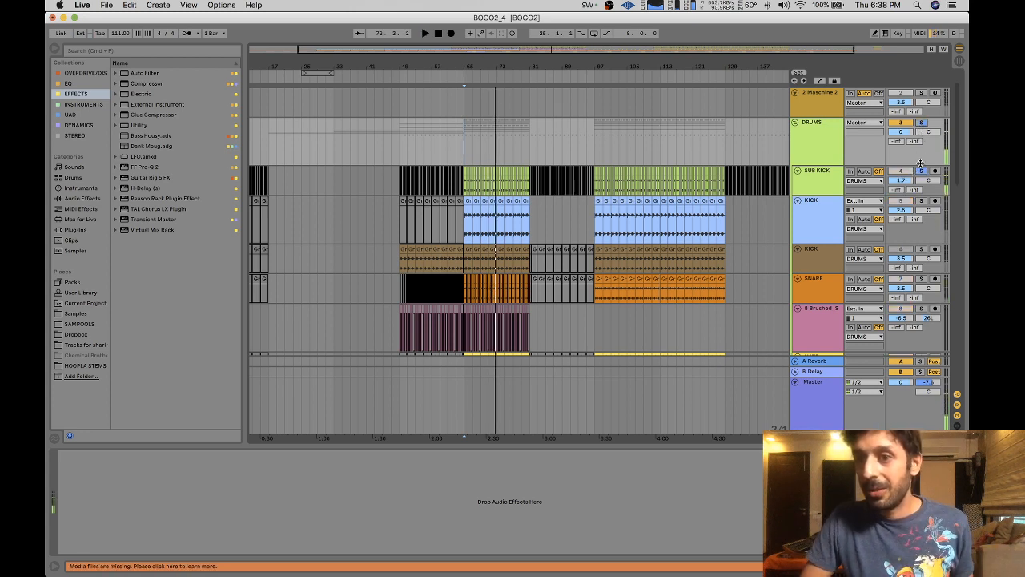
{"action": "left_click", "coordinate": [484, 194]}
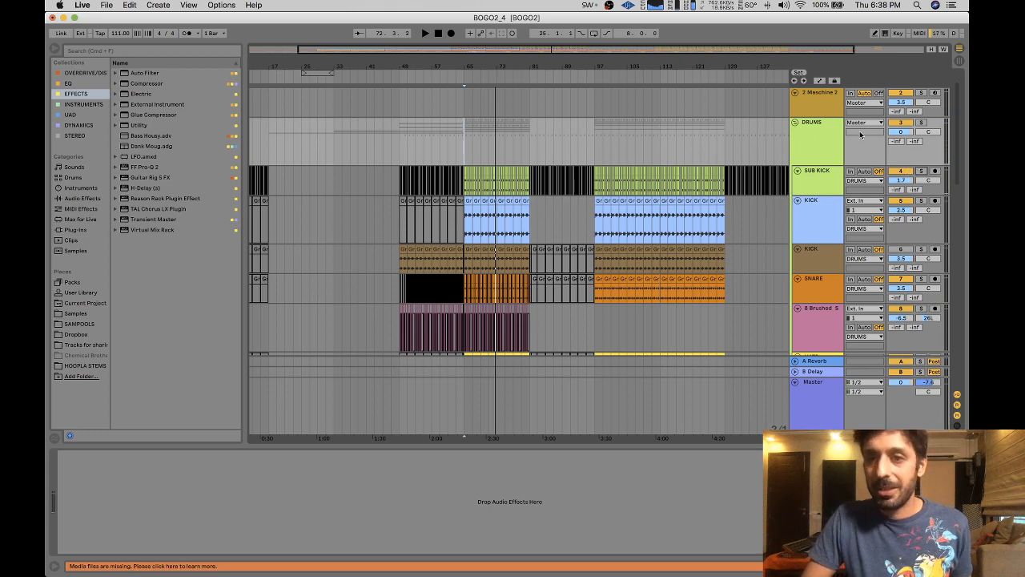
- Solo the BASS track and play its Omnisphere part over the selected range from bar 73 to 81
{"action": "scroll", "coordinate": [489, 270], "scroll_direction": "down", "scroll_amount": 4}
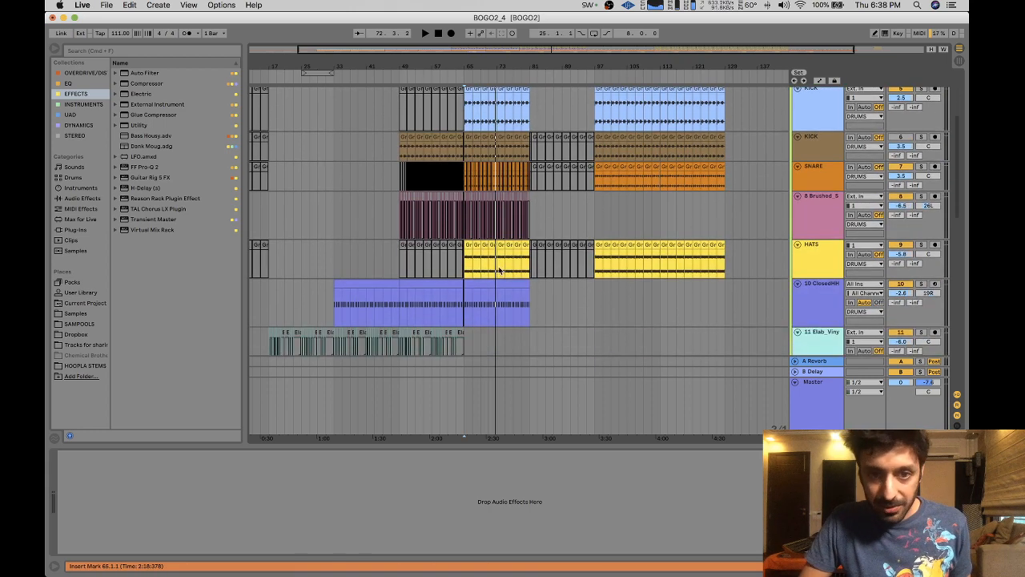
{"action": "scroll", "coordinate": [573, 266], "scroll_direction": "down", "scroll_amount": 6}
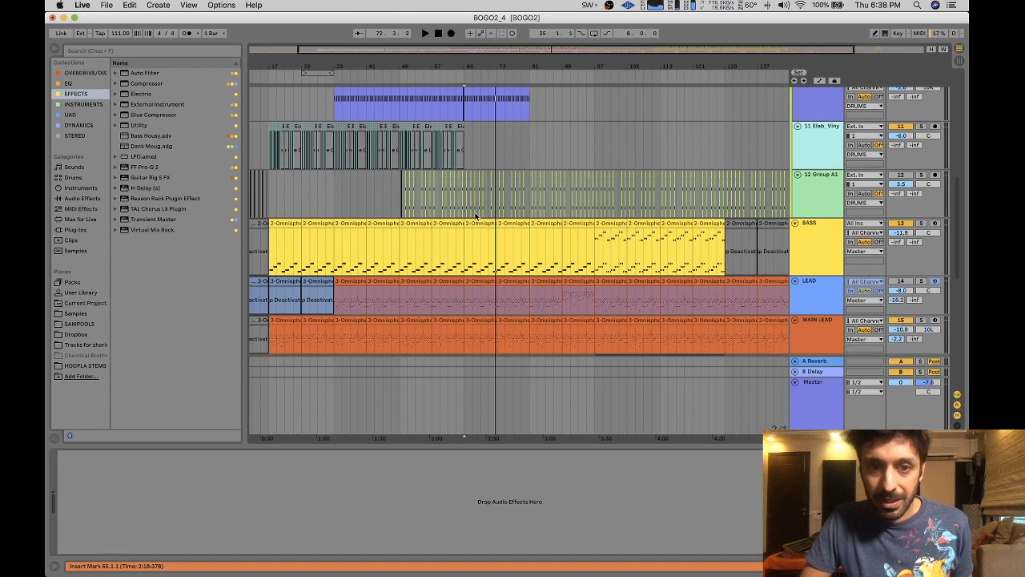
{"action": "left_click", "coordinate": [494, 270]}
{"action": "left_click_drag", "start_coordinate": [590, 227], "coordinate": [517, 225]}
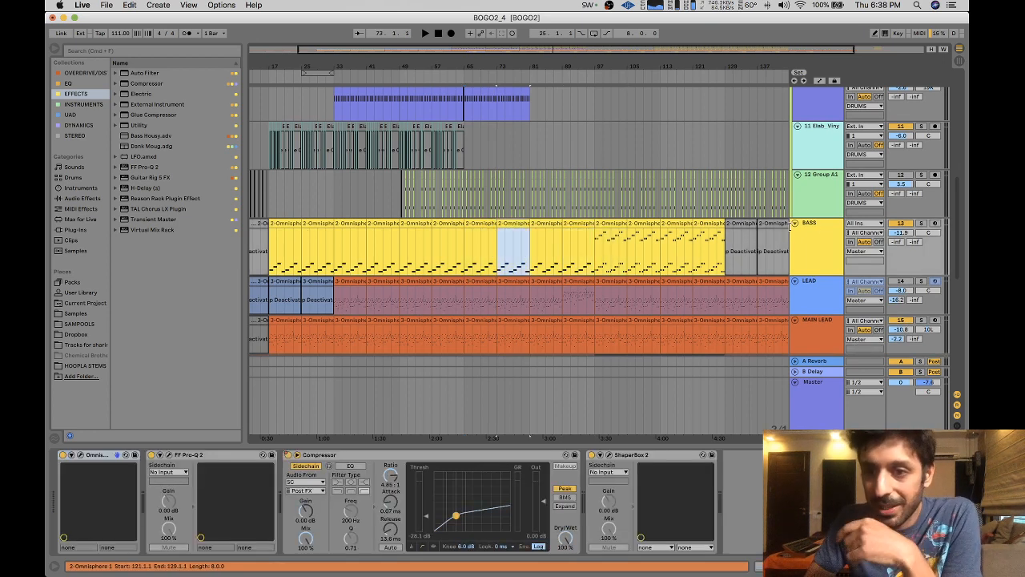
{"action": "left_click", "coordinate": [925, 224]}
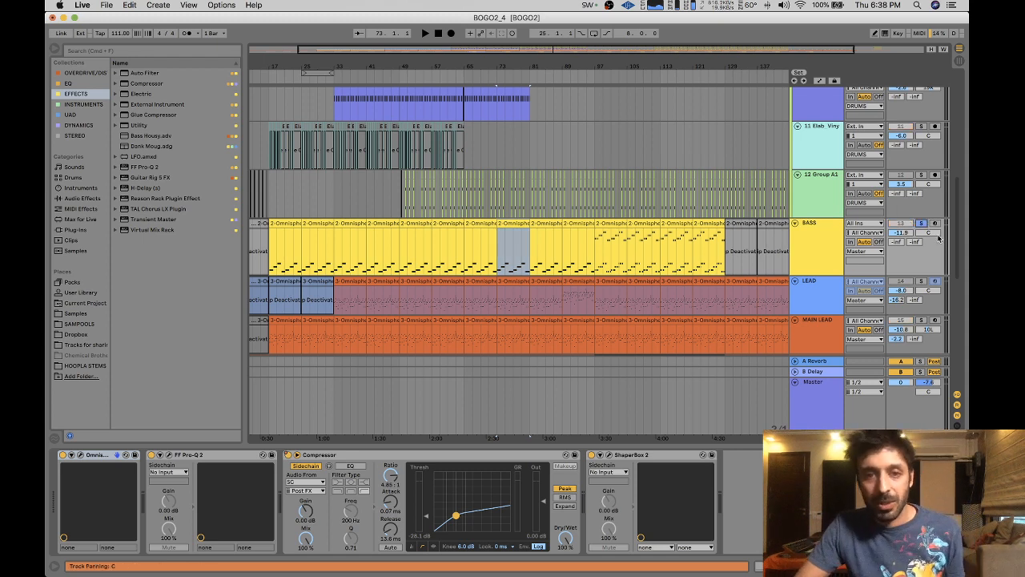
{"action": "key", "text": "space"}
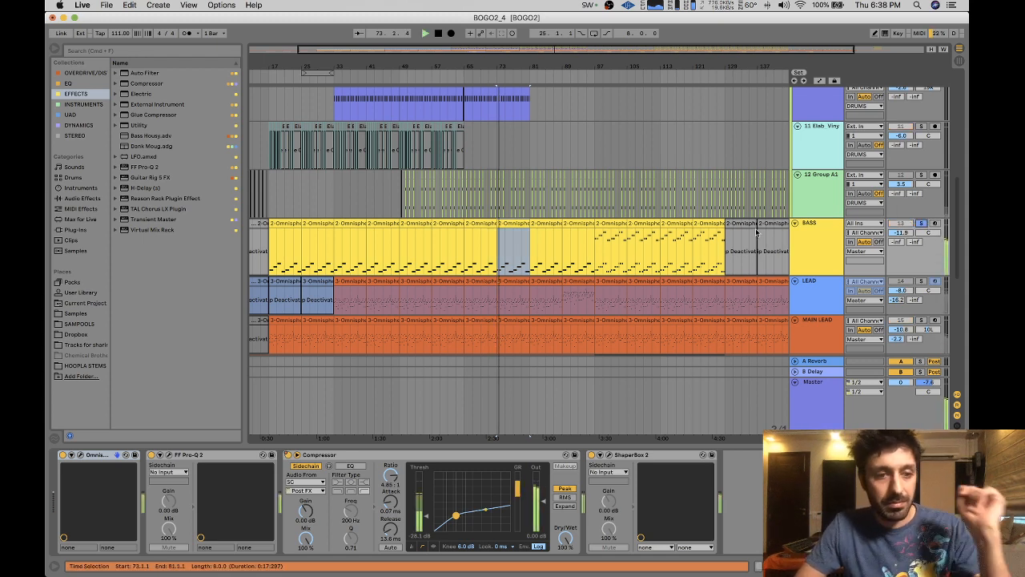
{"action": "left_click", "coordinate": [733, 224]}
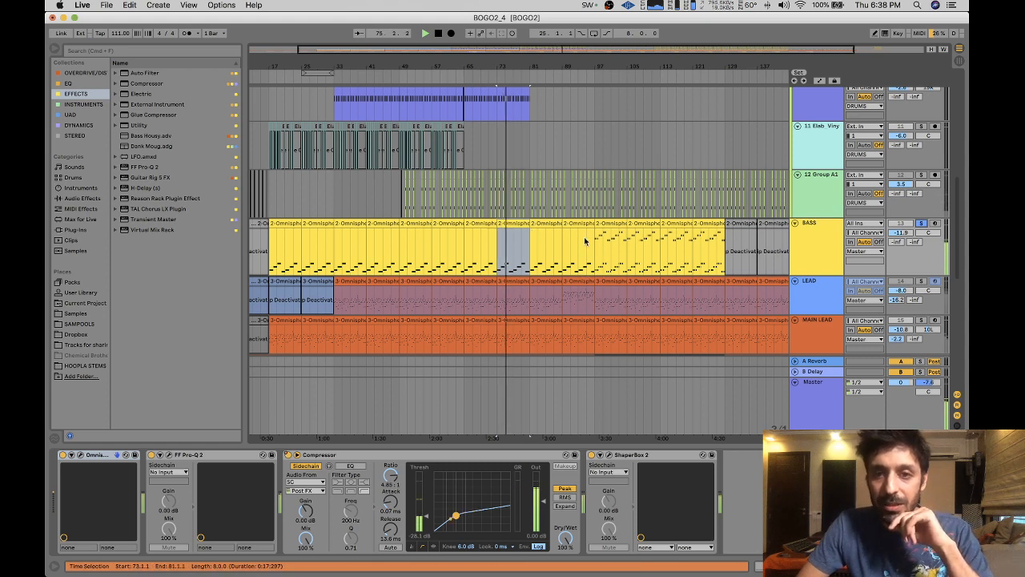
- Examine the Pro-Q 2 EQ curve on the bass, close it, and unsolo BASS with playback stopped
{"action": "left_click", "coordinate": [169, 455]}
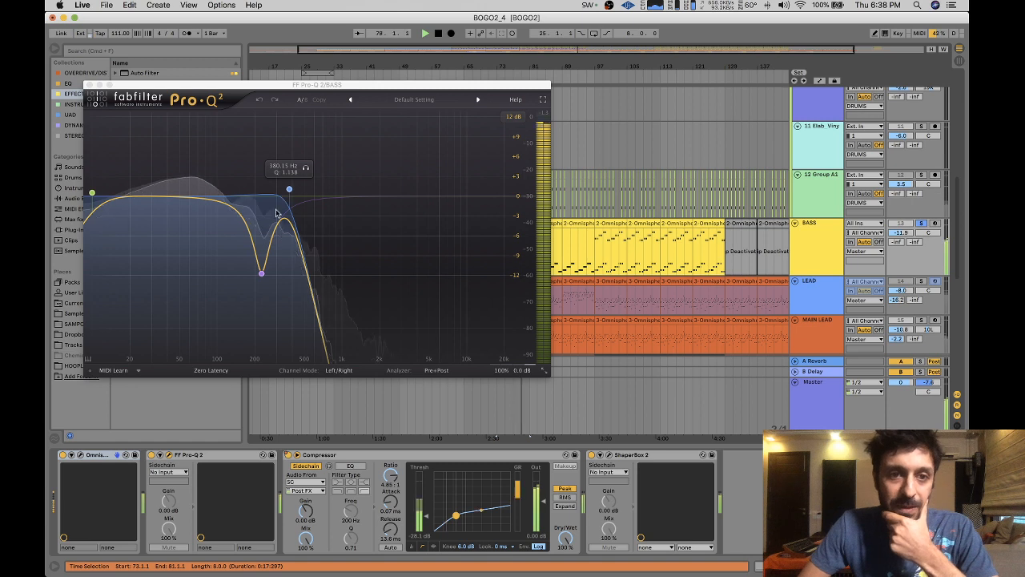
{"action": "left_click", "coordinate": [90, 84]}
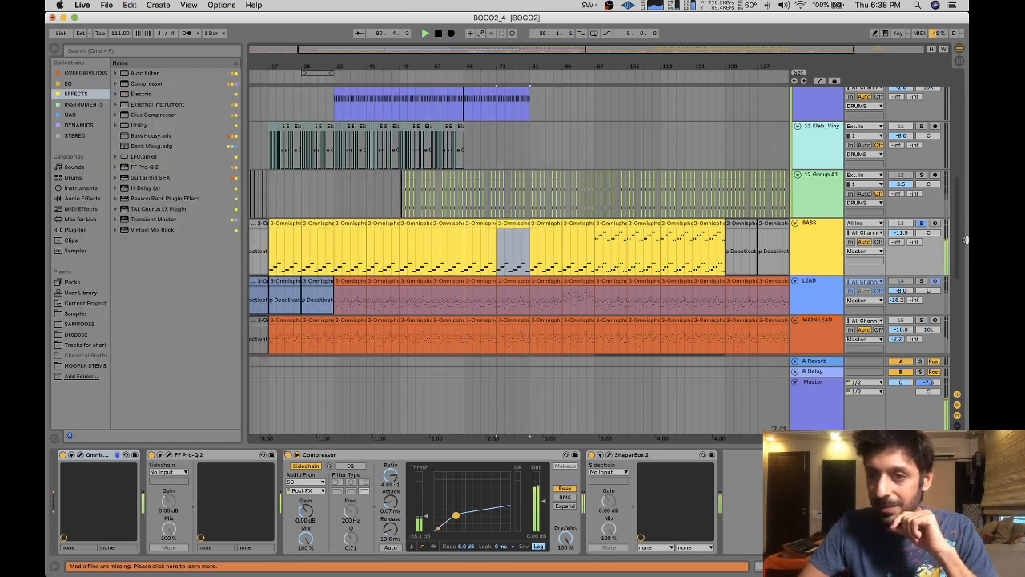
{"action": "left_click", "coordinate": [920, 224]}
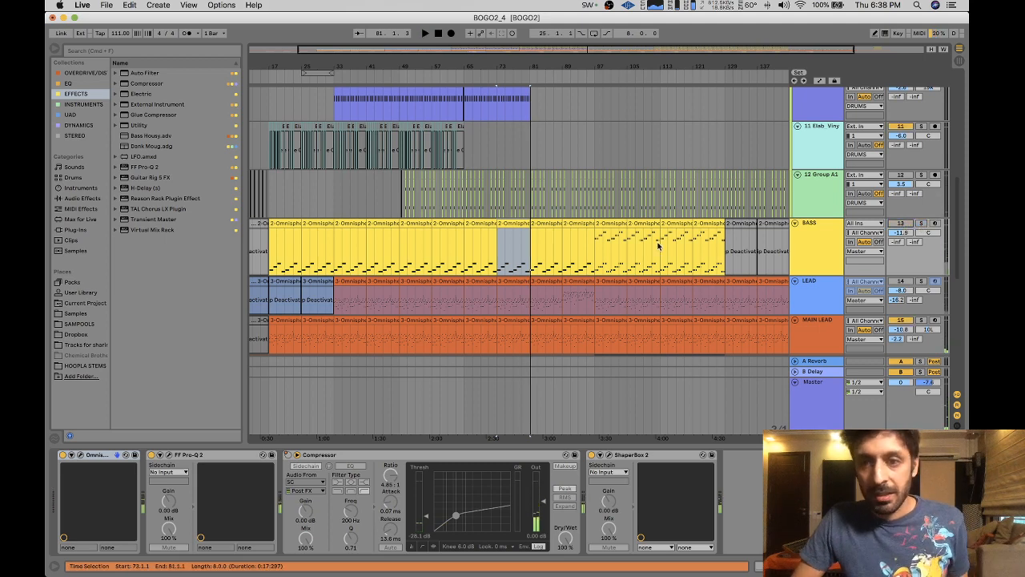
- Select the MAIN LEAD track and switch off its GTR Amp, Auto Filter and first Compressor
{"action": "scroll", "coordinate": [438, 202], "scroll_direction": "down", "scroll_amount": 5}
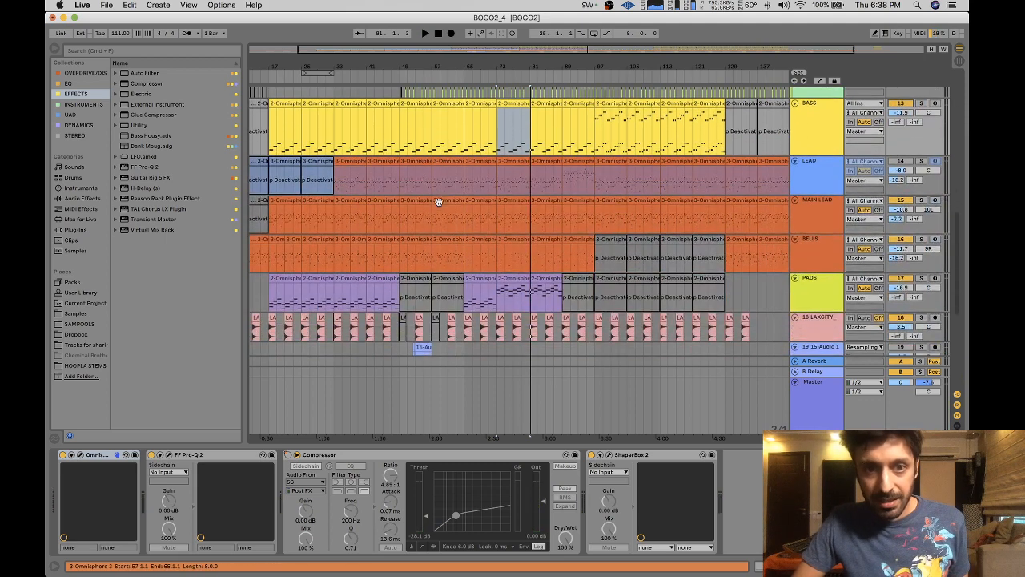
{"action": "left_click", "coordinate": [825, 209]}
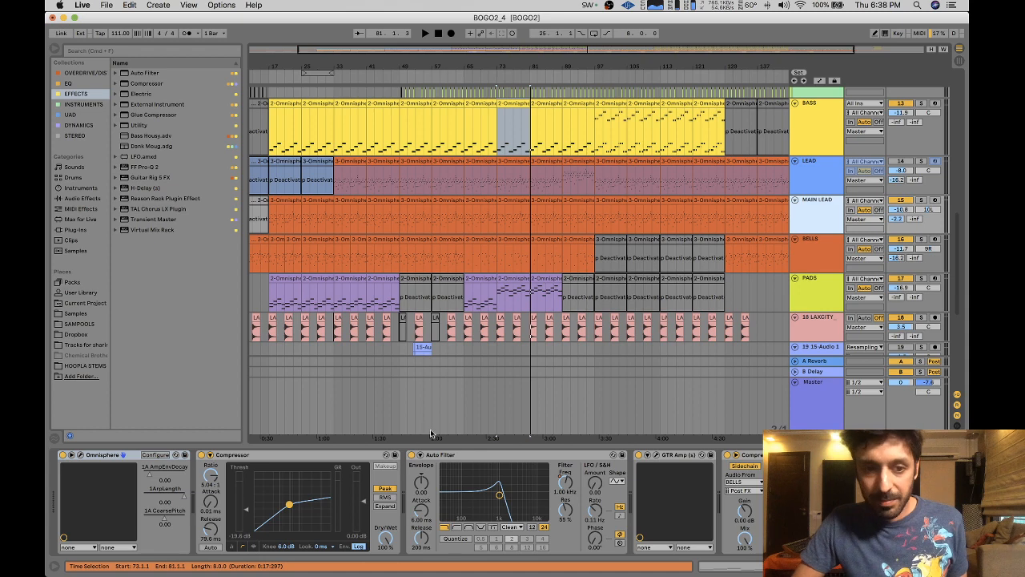
{"action": "scroll", "coordinate": [401, 500], "scroll_direction": "right", "scroll_amount": 3}
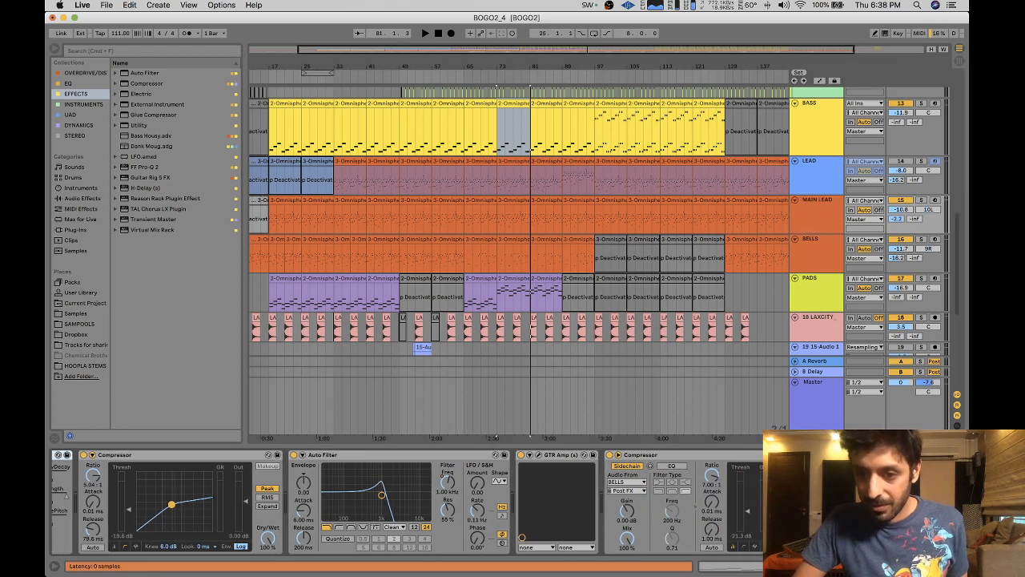
{"action": "scroll", "coordinate": [400, 501], "scroll_direction": "right", "scroll_amount": 3}
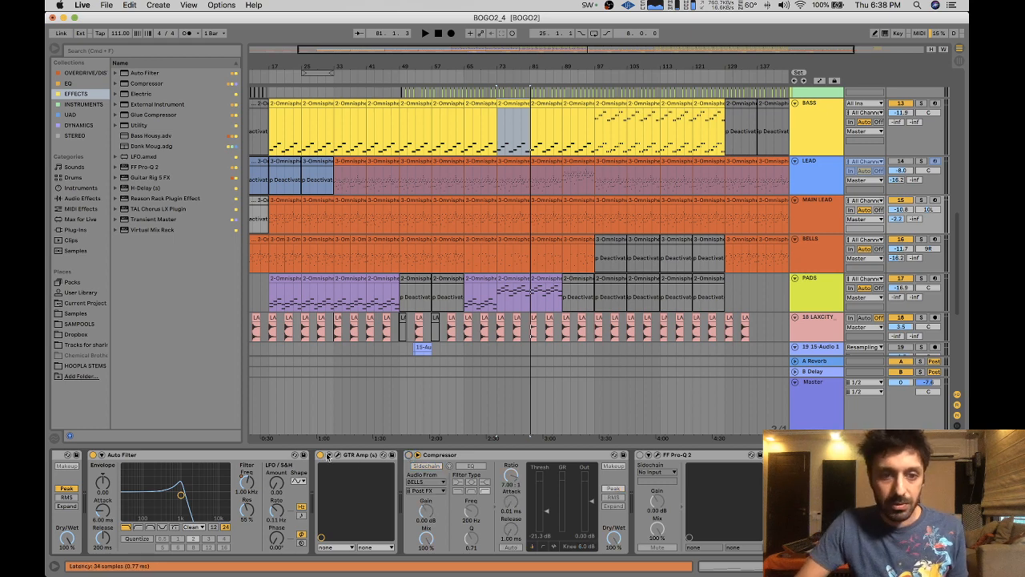
{"action": "scroll", "coordinate": [267, 461], "scroll_direction": "left", "scroll_amount": 6}
{"action": "left_click", "coordinate": [382, 455]}
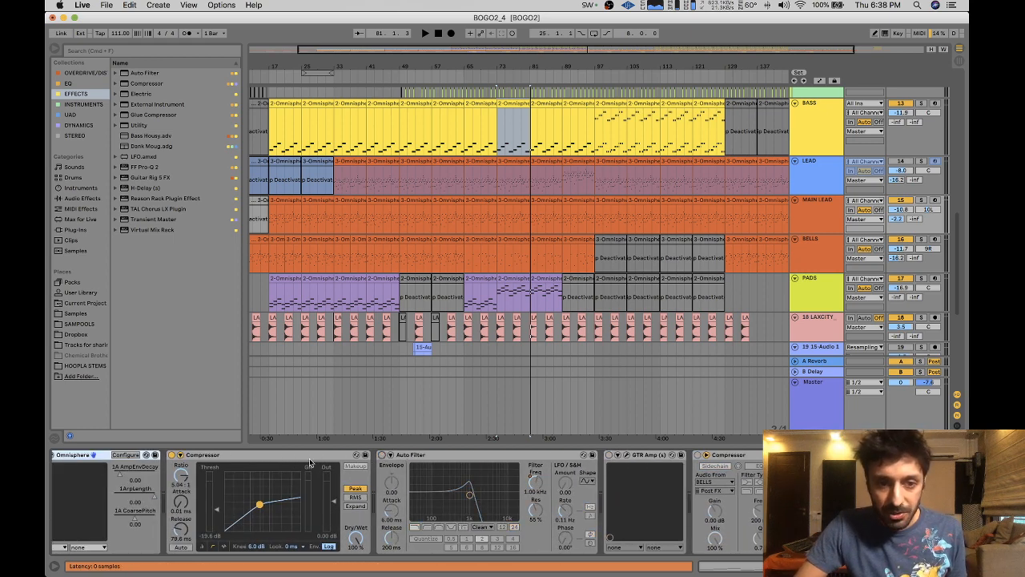
{"action": "left_click", "coordinate": [173, 455]}
- View the SID Triangle Lead patch in MAIN LEAD's Omnisphere, then close the instrument window
{"action": "scroll", "coordinate": [170, 458], "scroll_direction": "left", "scroll_amount": 2}
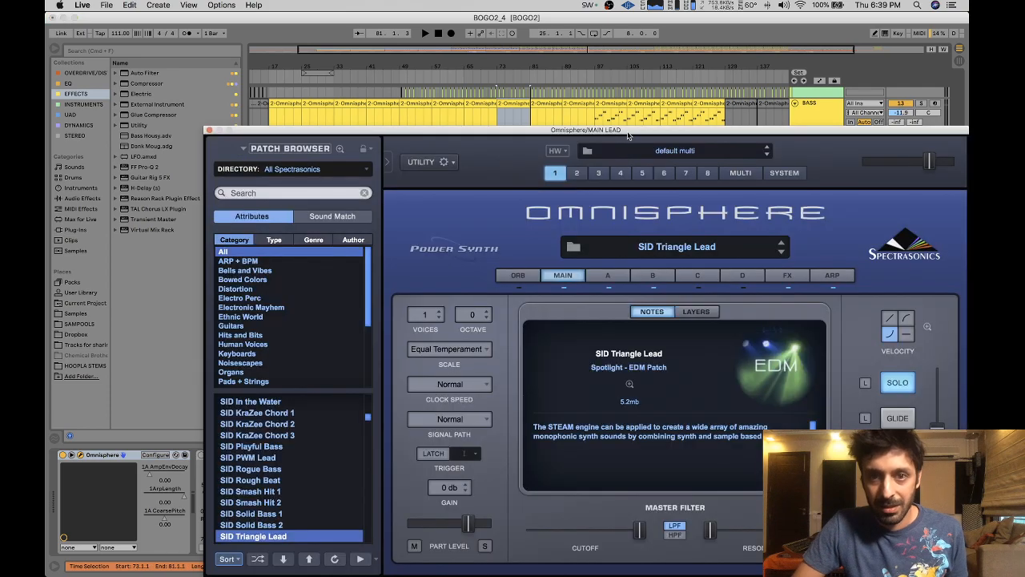
{"action": "left_click_drag", "start_coordinate": [629, 136], "coordinate": [507, 64]}
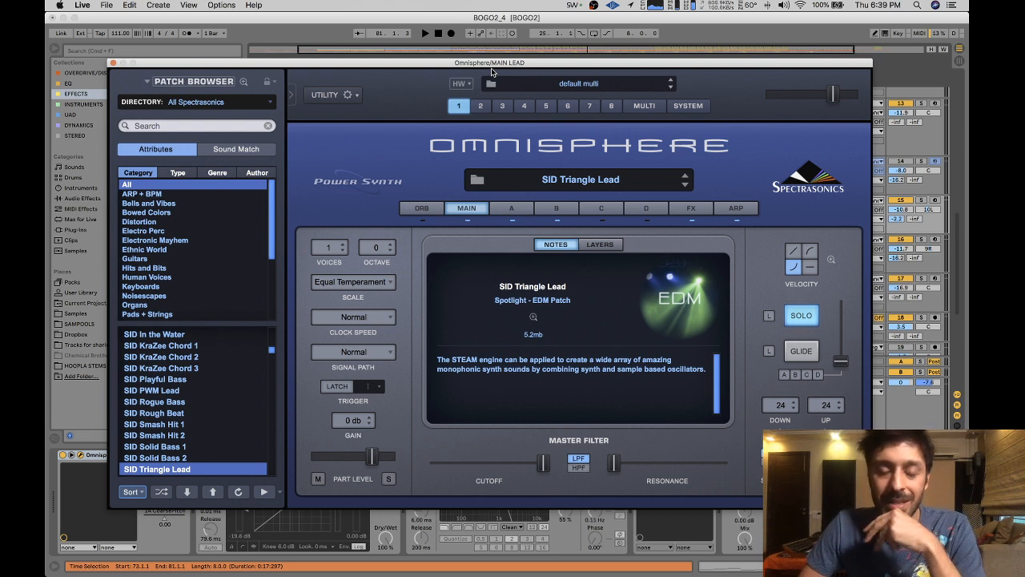
{"action": "left_click", "coordinate": [113, 64]}
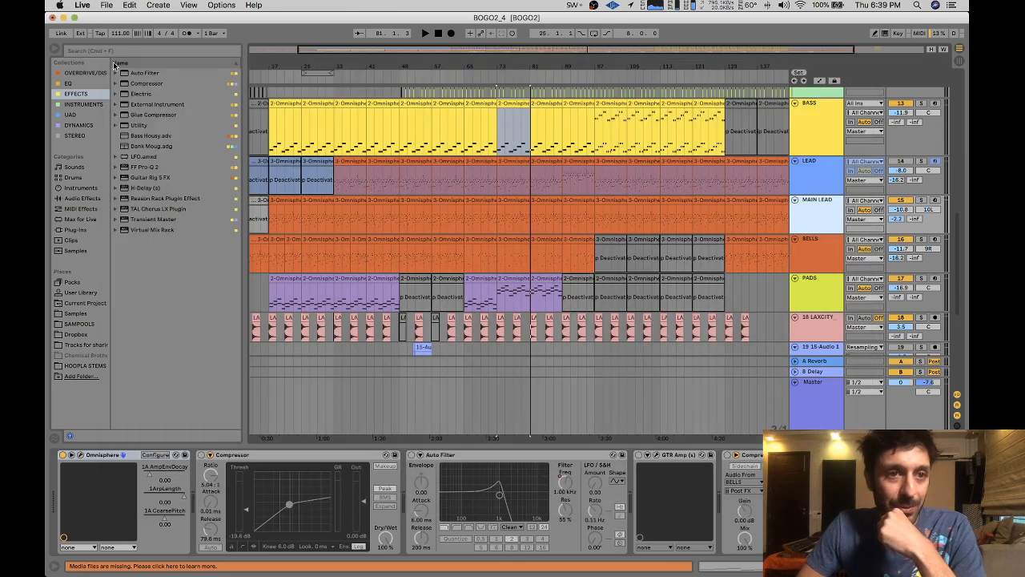
- Select the MAIN LEAD clip at bars 17 to 25 and solo the track
{"action": "left_click", "coordinate": [372, 200]}
{"action": "scroll", "coordinate": [380, 201], "scroll_direction": "right", "scroll_amount": 1}
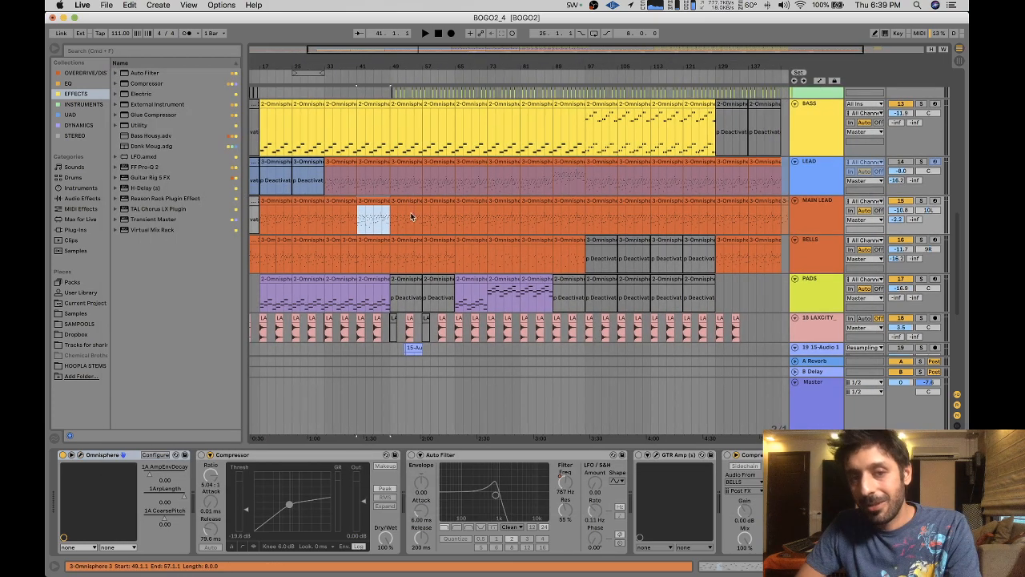
{"action": "scroll", "coordinate": [269, 198], "scroll_direction": "up", "scroll_amount": 1}
{"action": "left_click", "coordinate": [272, 210]}
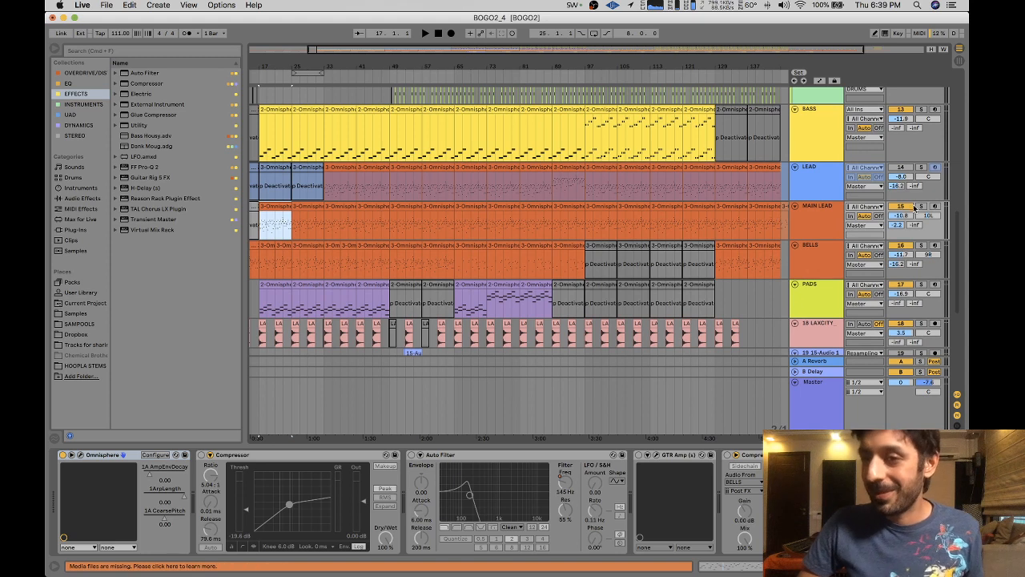
{"action": "left_click", "coordinate": [922, 209]}
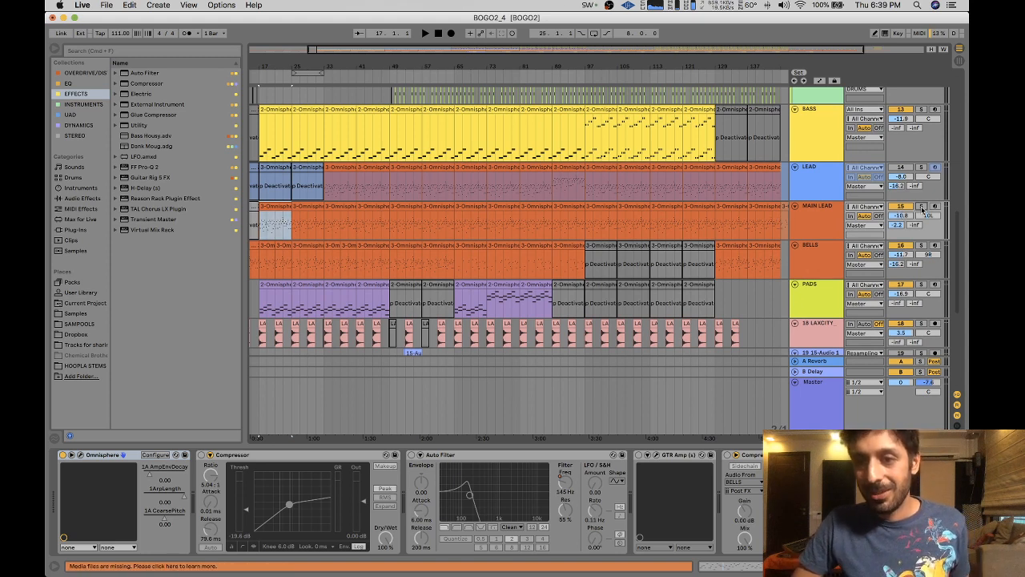
- Open the notes of the MAIN LEAD clip that starts at bar 17
{"action": "left_click", "coordinate": [263, 207]}
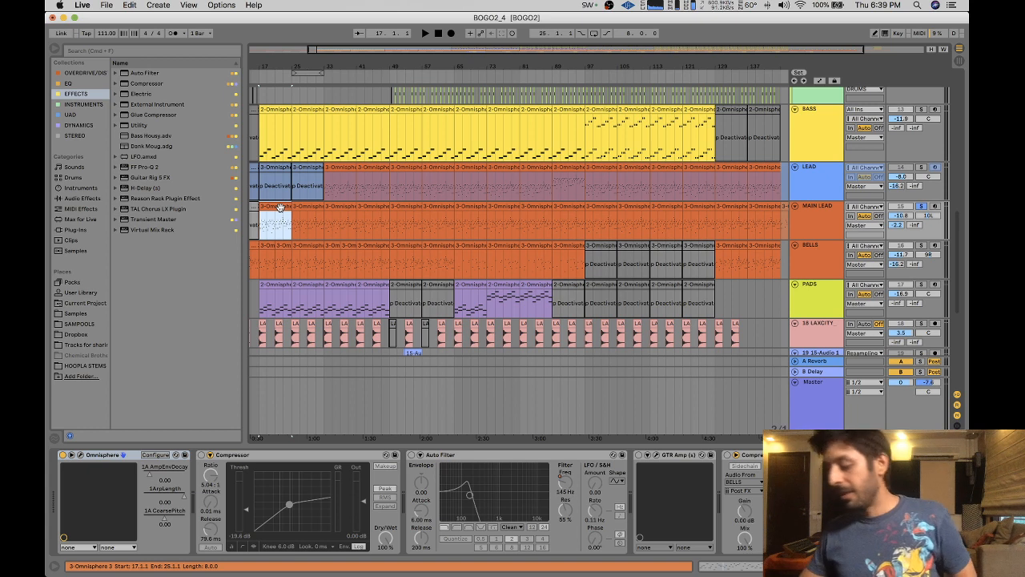
{"action": "left_click", "coordinate": [311, 209]}
{"action": "left_click", "coordinate": [277, 214]}
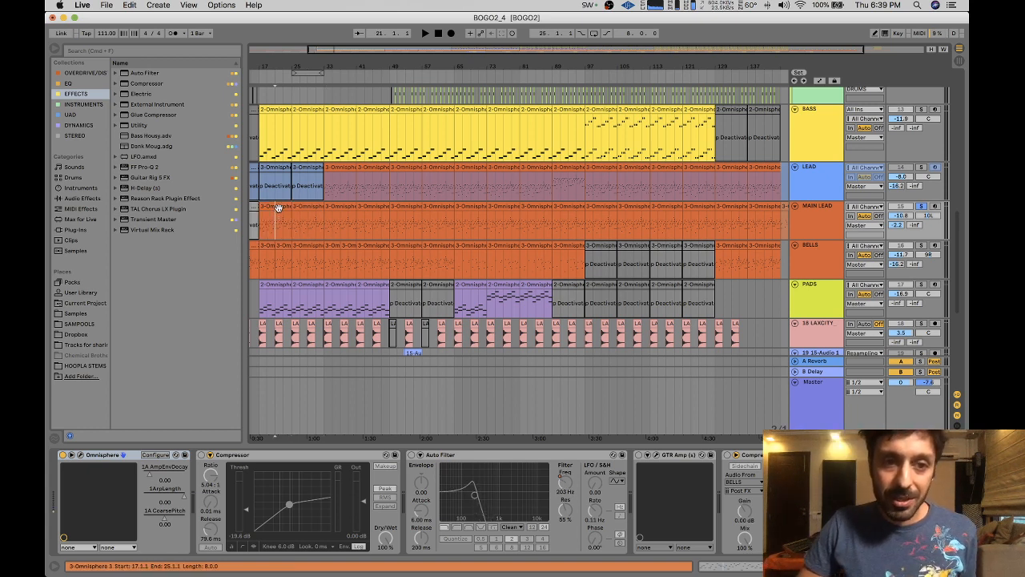
{"action": "left_click", "coordinate": [279, 207]}
{"action": "left_click", "coordinate": [282, 207]}
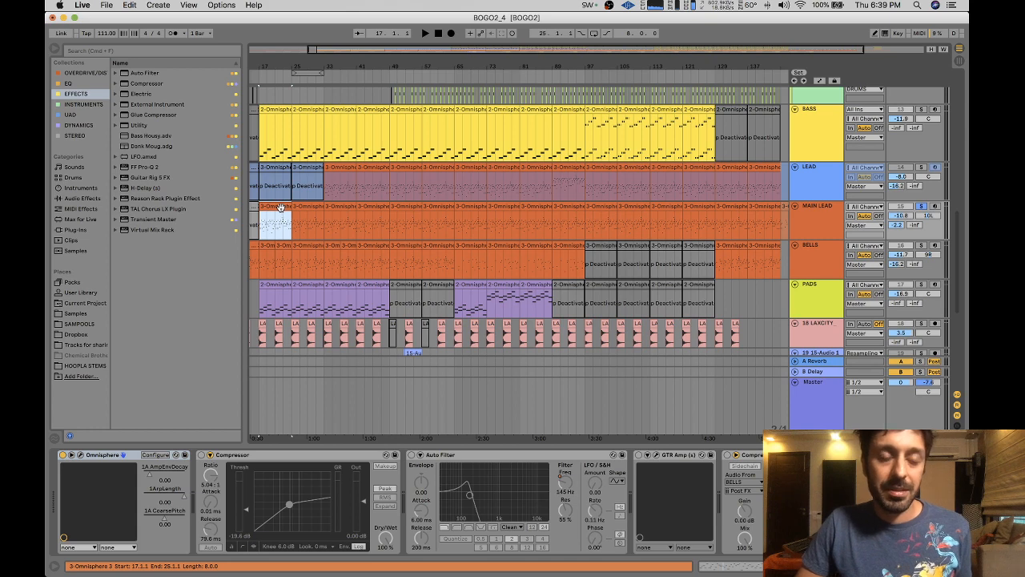
{"action": "double_click", "coordinate": [281, 208]}
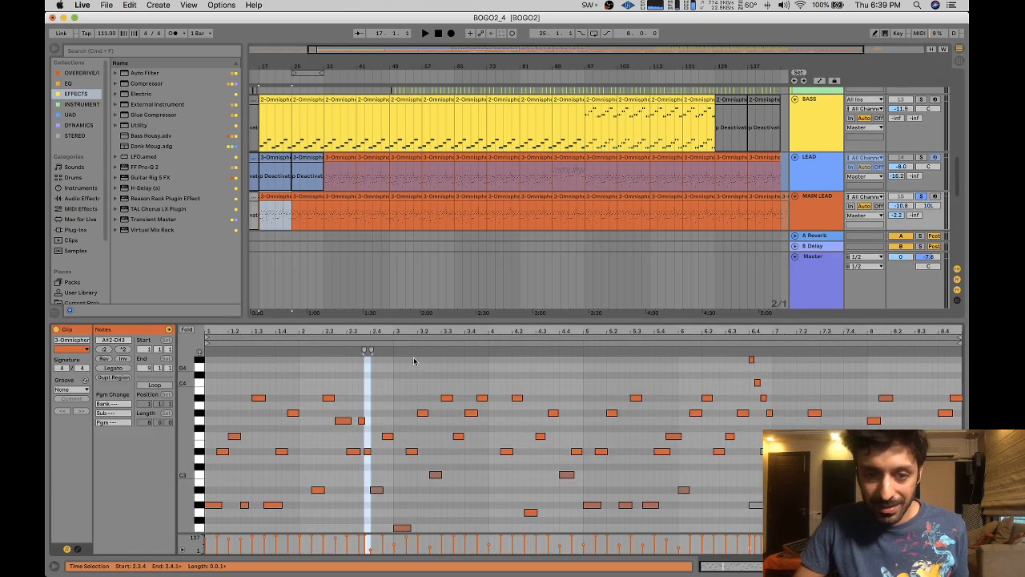
- Play the soloed MAIN LEAD from bar 17, then show its device chain and switch the first Compressor on
{"action": "left_click", "coordinate": [829, 201]}
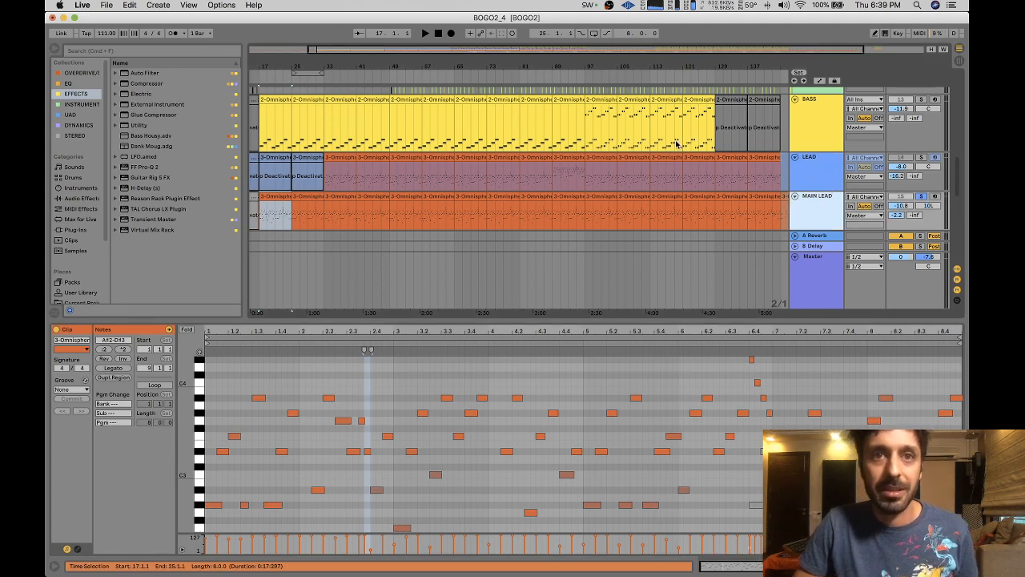
{"action": "key", "text": "space"}
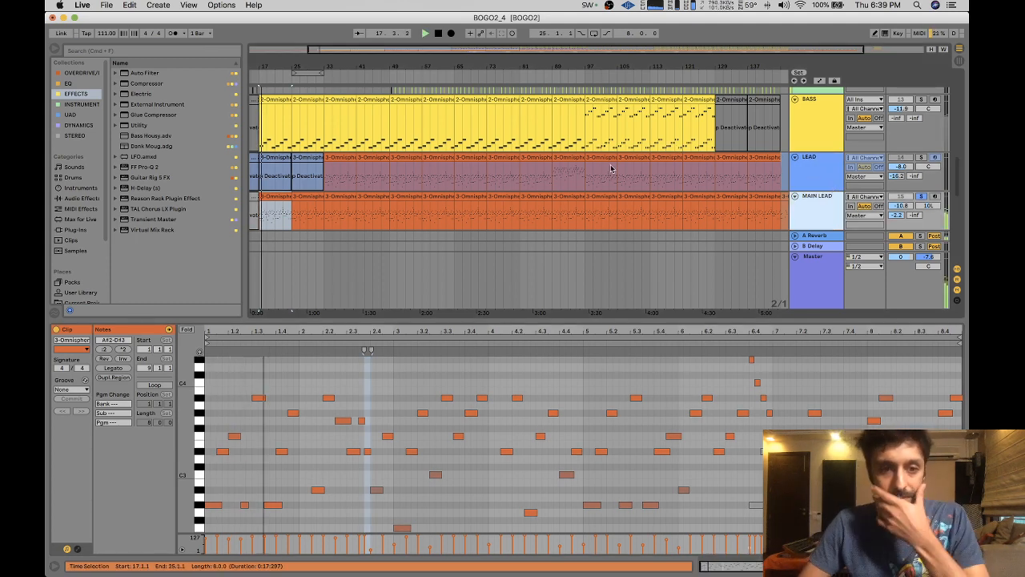
{"action": "scroll", "coordinate": [327, 222], "scroll_direction": "left", "scroll_amount": 5}
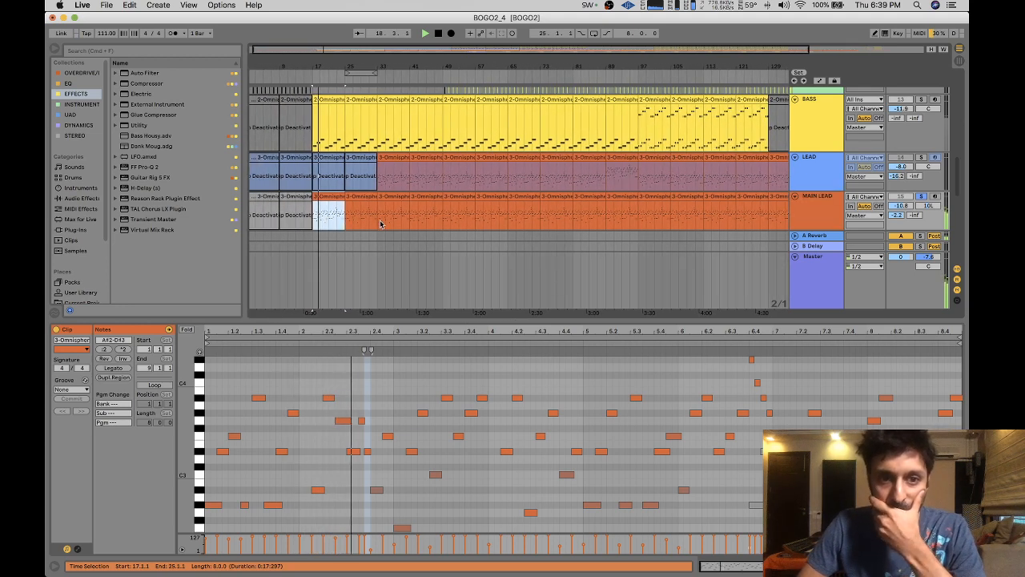
{"action": "left_click", "coordinate": [314, 214]}
{"action": "scroll", "coordinate": [311, 184], "scroll_direction": "down", "scroll_amount": 5}
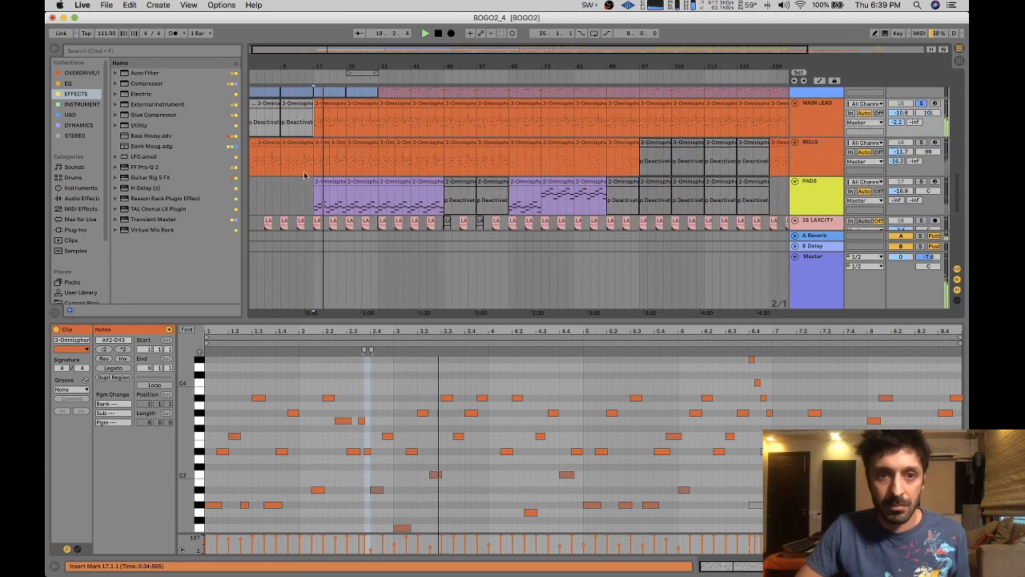
{"action": "key", "text": "shift+Tab"}
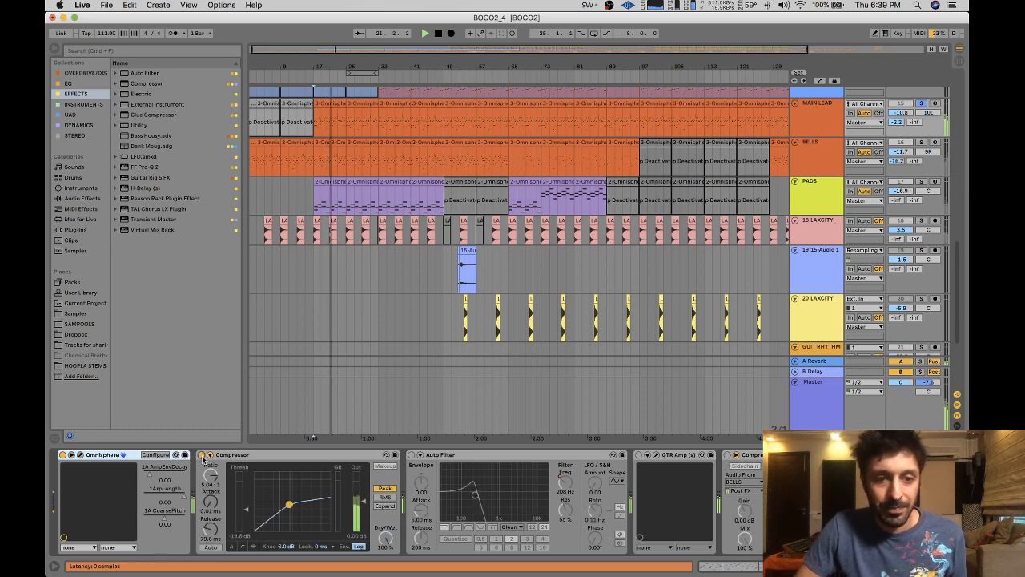
- Copy bars 49 to 65 of the SC track and paste them at bars 17, 33 and 1 to fill the track's start
{"action": "scroll", "coordinate": [370, 334], "scroll_direction": "up", "scroll_amount": 10}
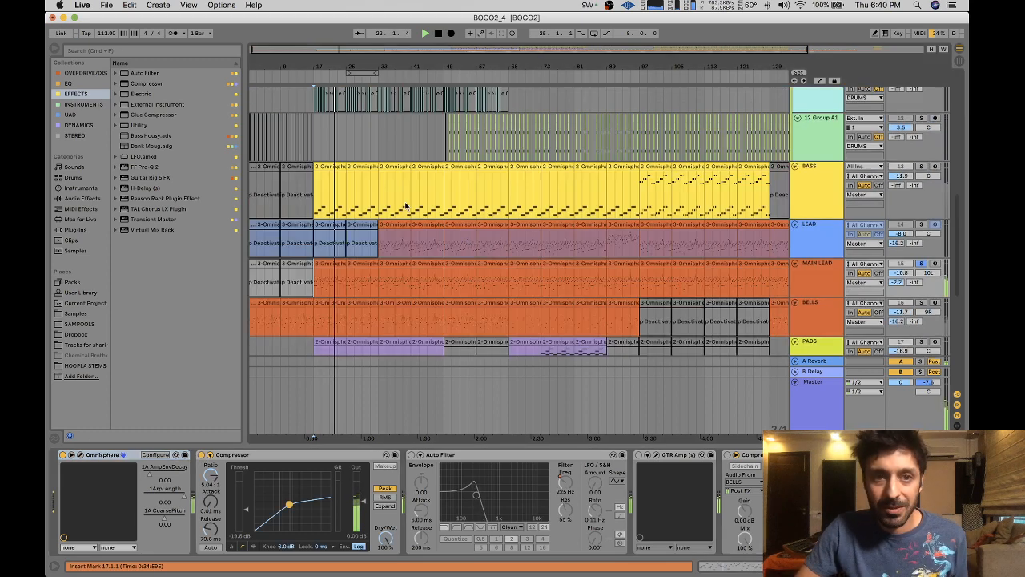
{"action": "left_click", "coordinate": [447, 103]}
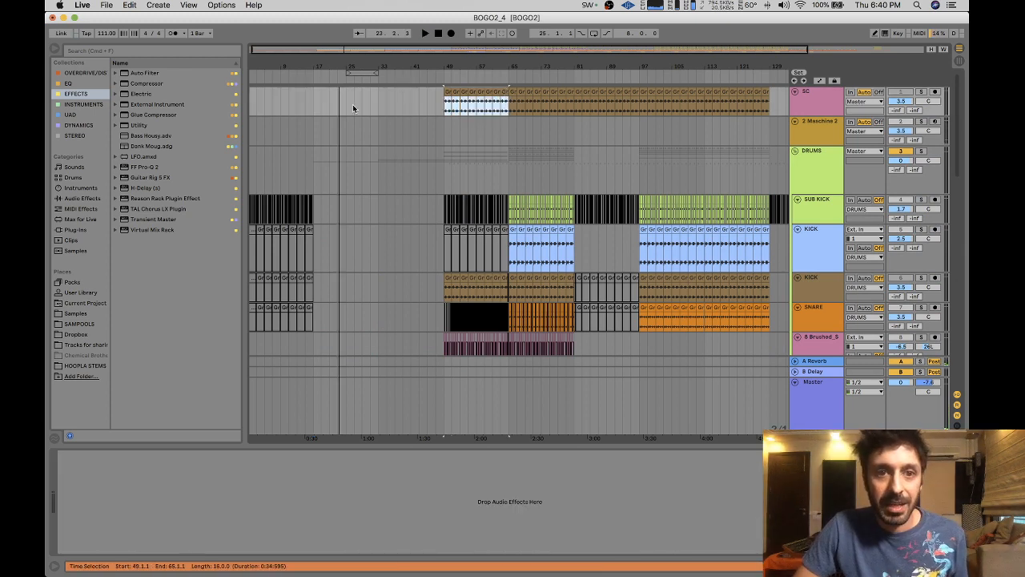
{"action": "left_click", "coordinate": [312, 110]}
{"action": "key", "text": "super+v"}
{"action": "key", "text": "super+v"}
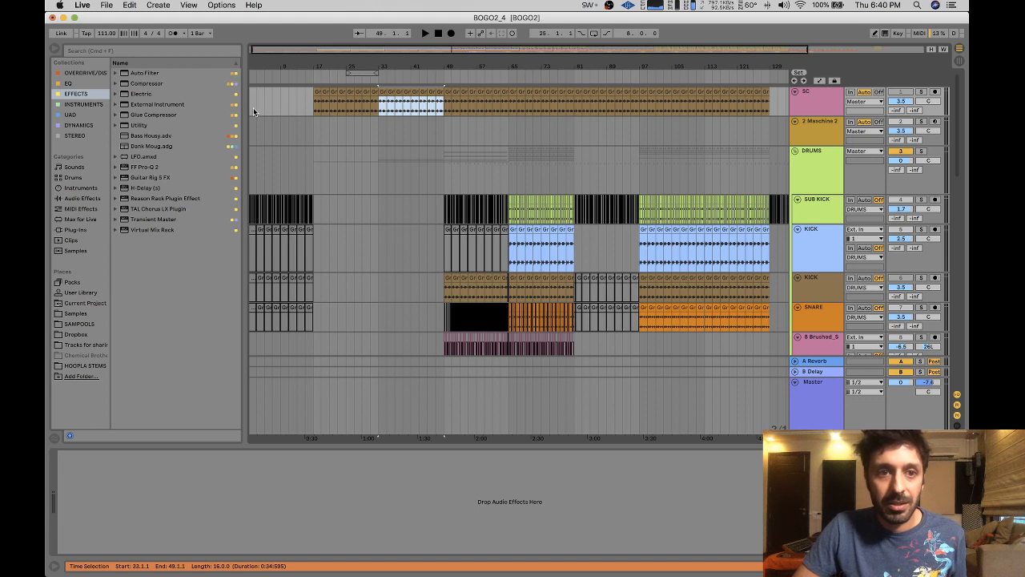
{"action": "left_click", "coordinate": [253, 107]}
{"action": "key", "text": "super+v"}
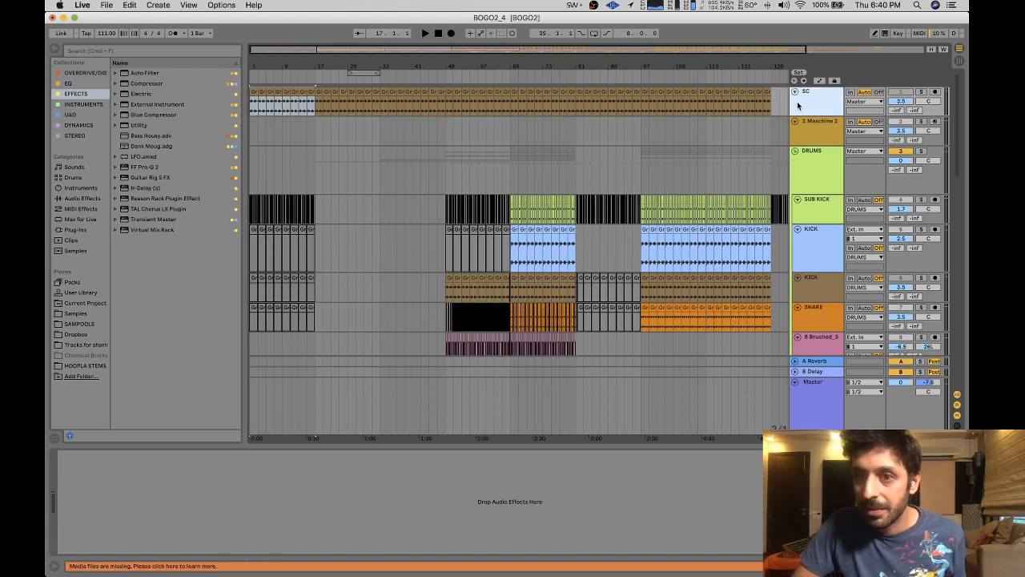
- Play the soloed MAIN LEAD from bar 17 to hear it with the Compressor on, then stop playback
{"action": "scroll", "coordinate": [403, 156], "scroll_direction": "down", "scroll_amount": 3}
{"action": "scroll", "coordinate": [403, 155], "scroll_direction": "down", "scroll_amount": 10}
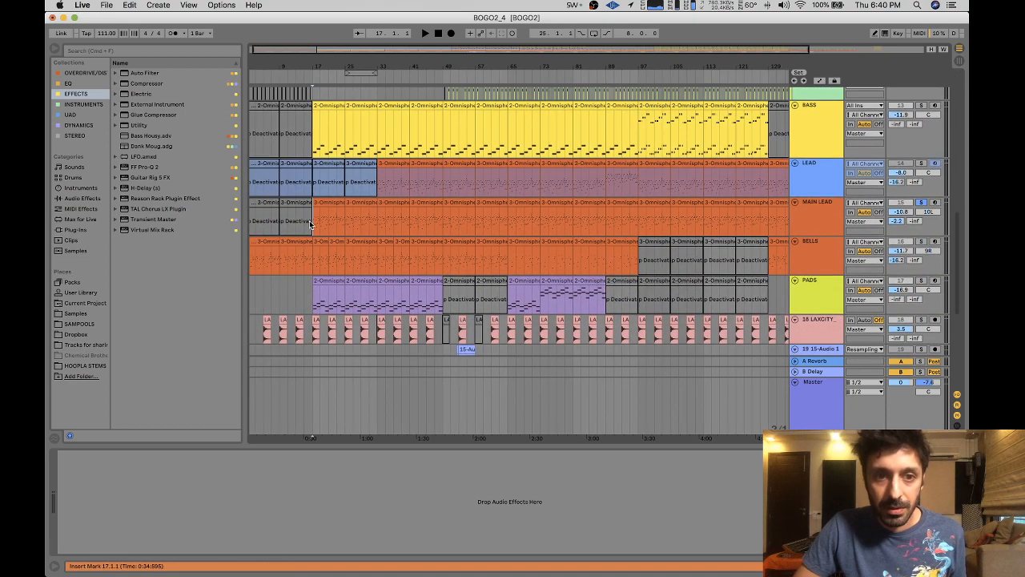
{"action": "left_click", "coordinate": [310, 224]}
{"action": "key", "text": "space"}
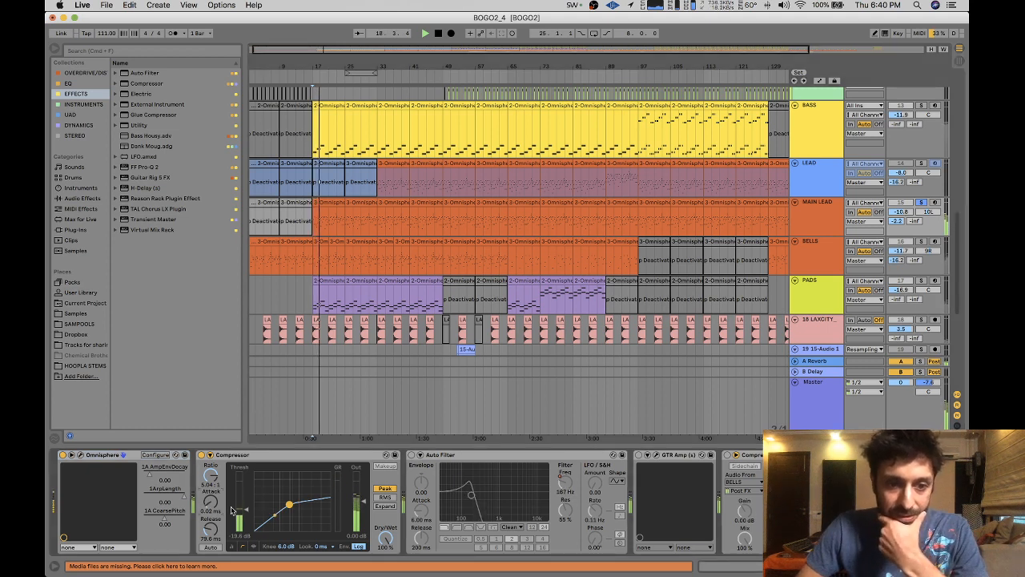
{"action": "key", "text": "space"}
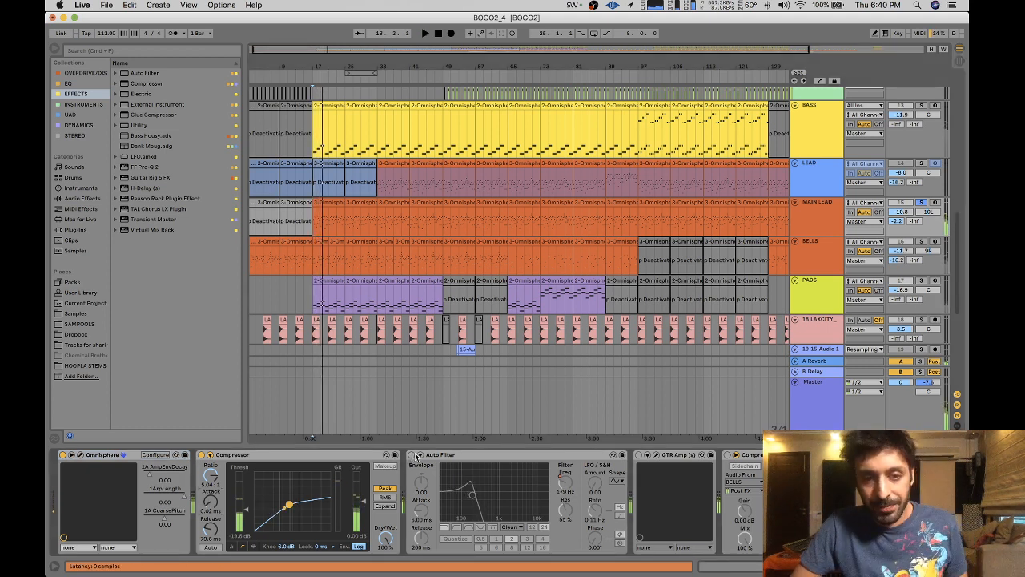
- Switch on MAIN LEAD's Auto Filter and listen to the filter sweep from bars 17, 37 and 53
{"action": "left_click", "coordinate": [412, 455]}
{"action": "key", "text": "space"}
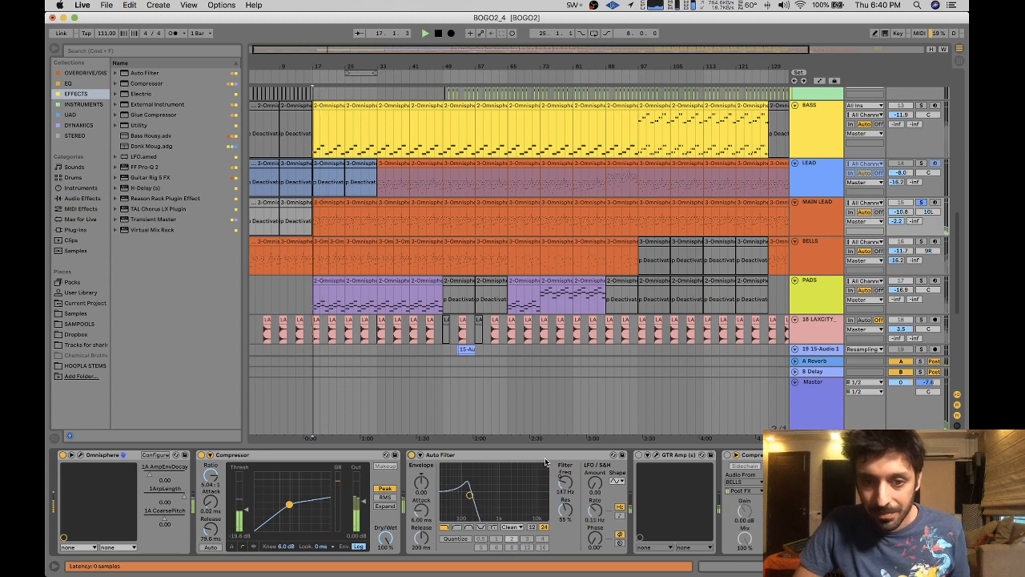
{"action": "left_click", "coordinate": [397, 218]}
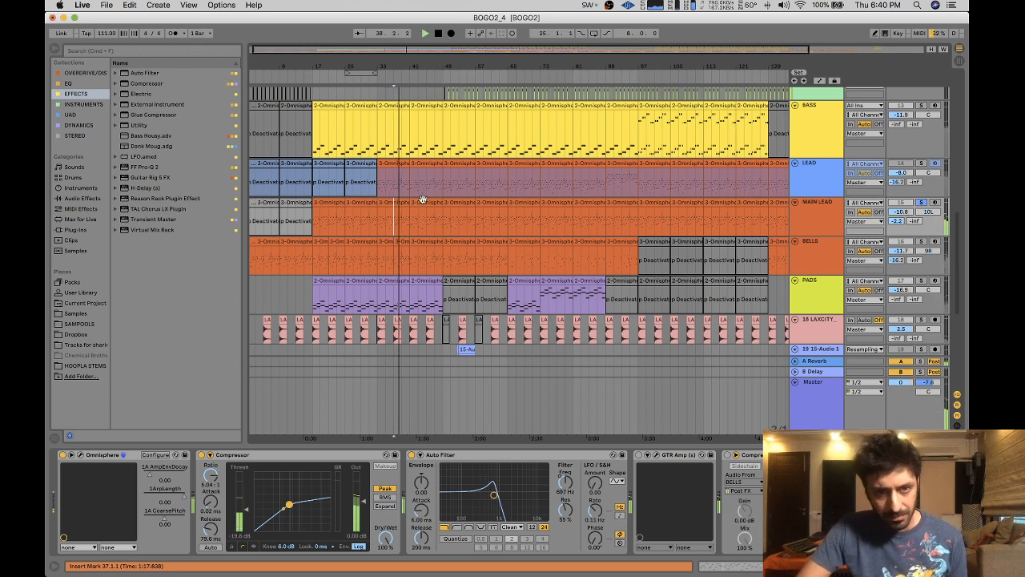
{"action": "left_click", "coordinate": [459, 220]}
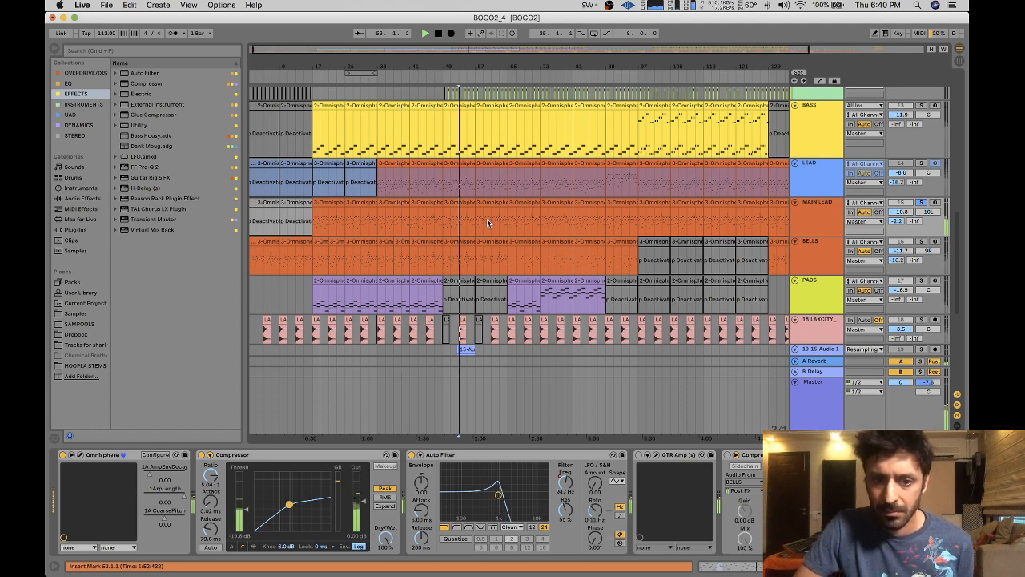
{"action": "key", "text": "space"}
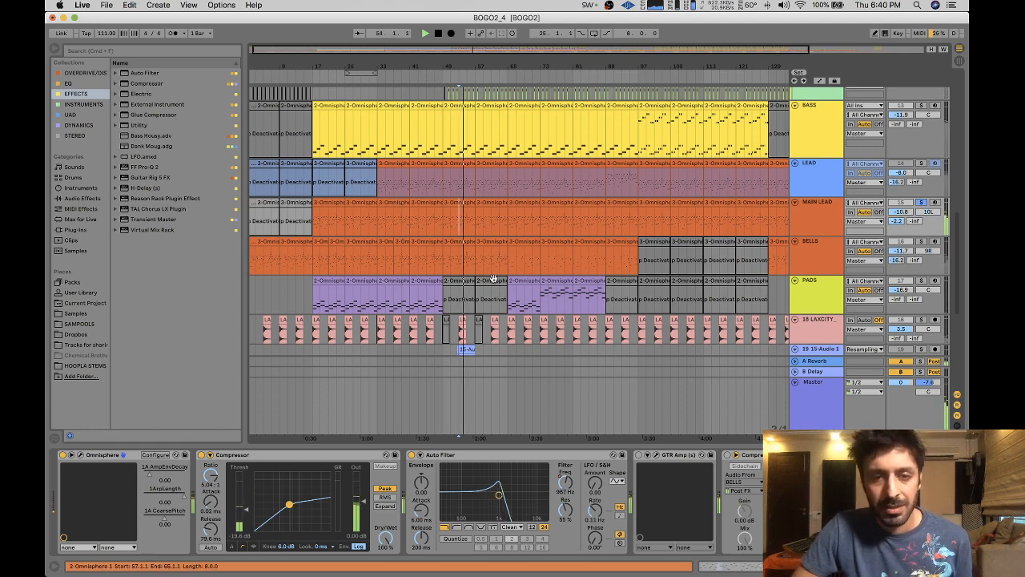
- Show MAIN LEAD's Auto Filter Frequency automation, then toggle the filter off and back on to compare the sound from bar 53
{"action": "key", "text": "a"}
{"action": "left_click", "coordinate": [565, 483]}
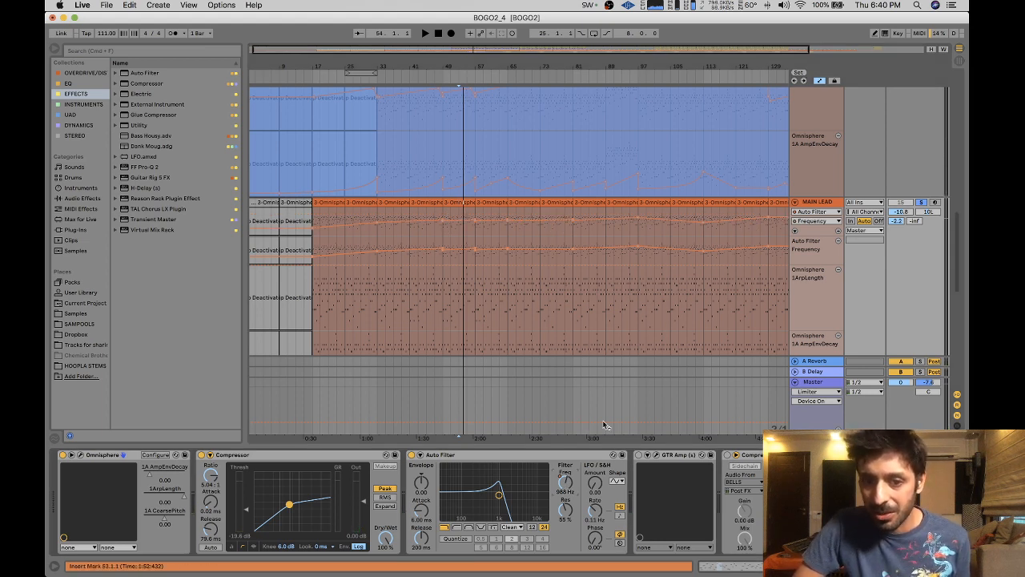
{"action": "left_click", "coordinate": [412, 455]}
{"action": "key", "text": "space"}
{"action": "left_click", "coordinate": [413, 455]}
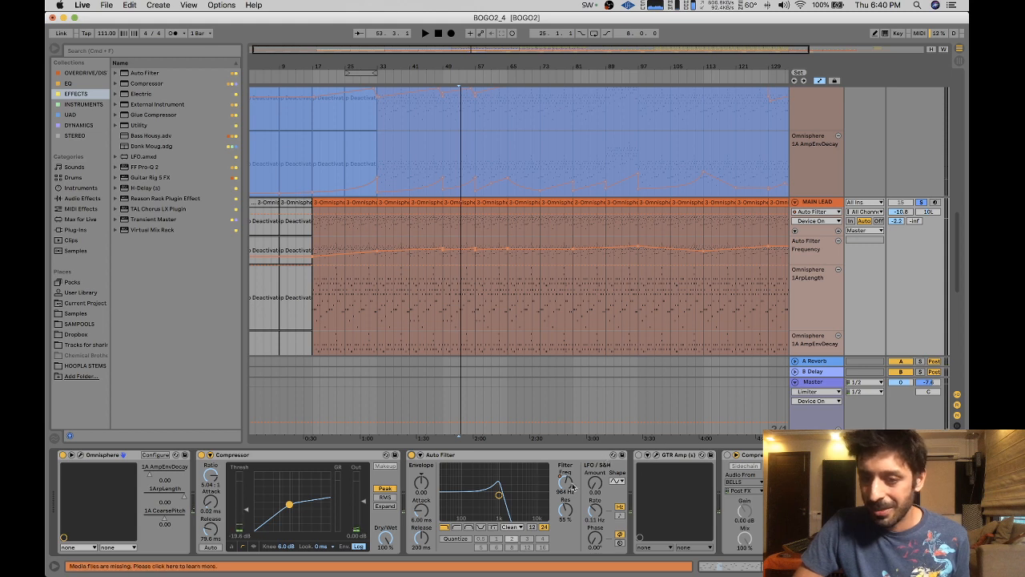
- Play the lead briefly from bar 53 with the Auto Filter on, then open the GTR Amp plug-in window
{"action": "key", "text": "space"}
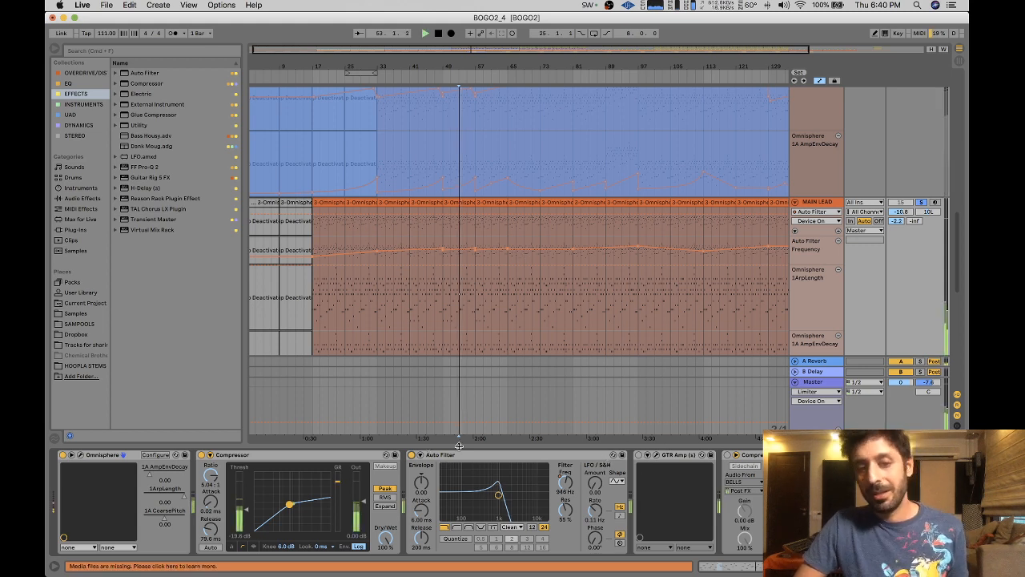
{"action": "key", "text": "space"}
{"action": "left_click", "coordinate": [656, 455]}
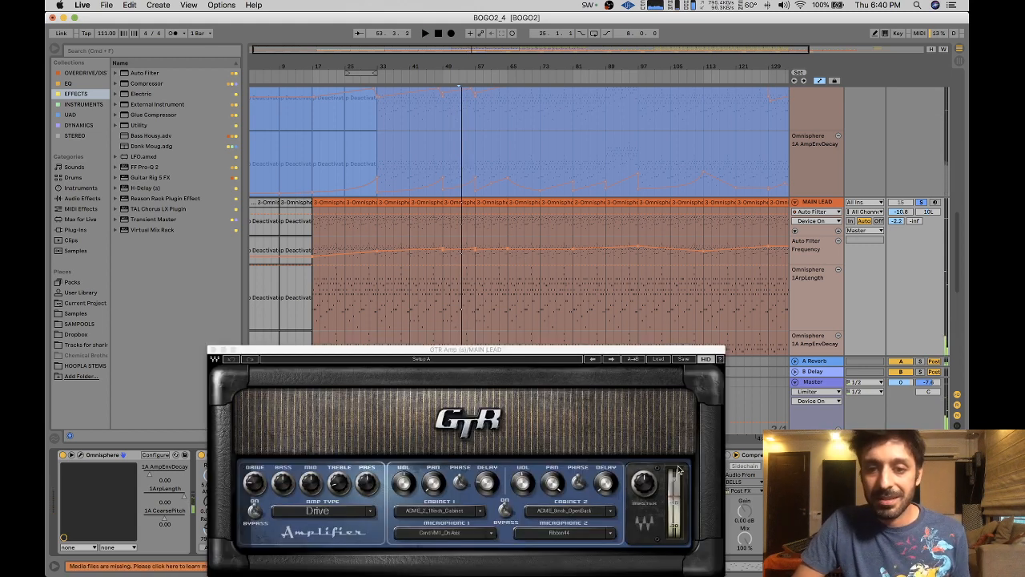
- Switch on MAIN LEAD's GTR Amp, play the lead from bar 53 to hear it, then close the plug-in window
{"action": "left_click_drag", "start_coordinate": [512, 355], "coordinate": [516, 78]}
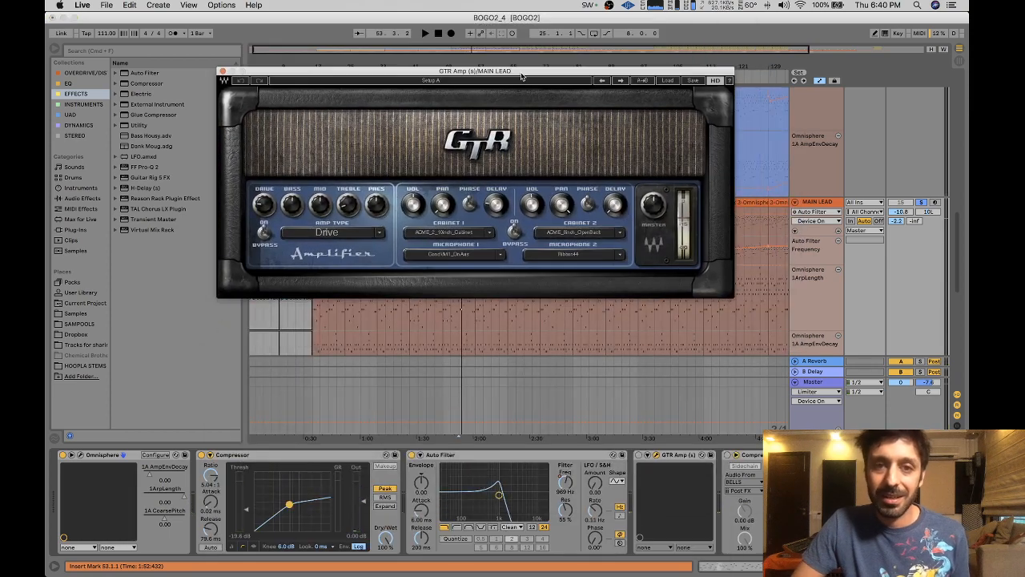
{"action": "left_click", "coordinate": [640, 457]}
{"action": "key", "text": "space"}
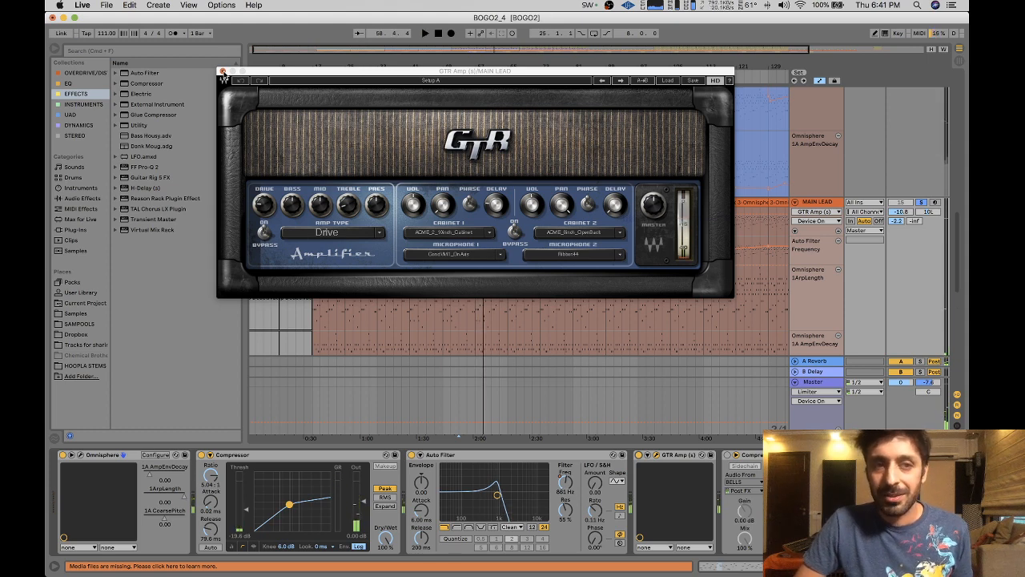
{"action": "left_click", "coordinate": [223, 71]}
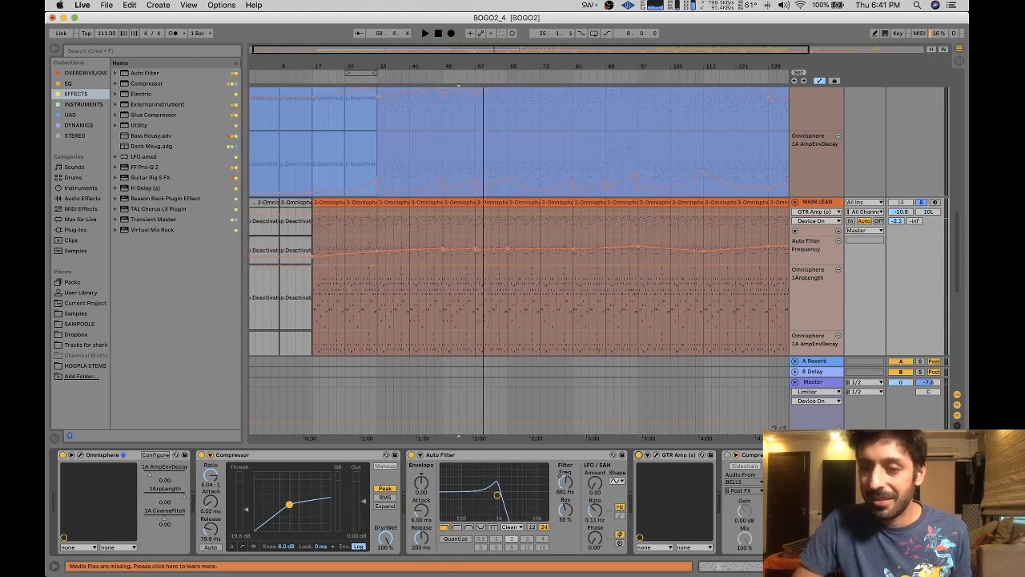
- Show MAIN LEAD's sidechain Compressor, take the track out of solo and hide the automation lanes
{"action": "scroll", "coordinate": [724, 460], "scroll_direction": "right", "scroll_amount": 5}
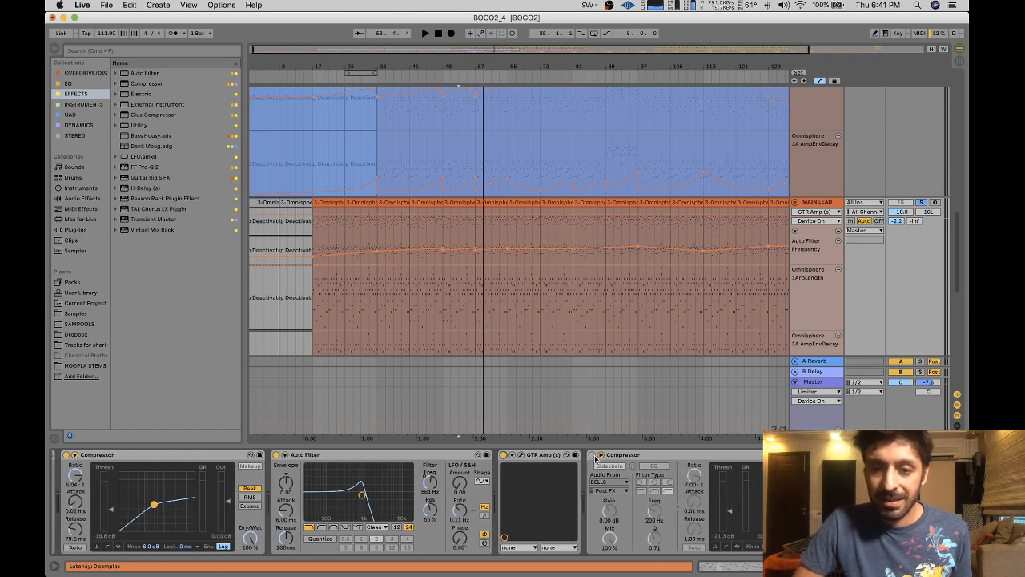
{"action": "left_click", "coordinate": [595, 454]}
{"action": "left_click", "coordinate": [609, 466]}
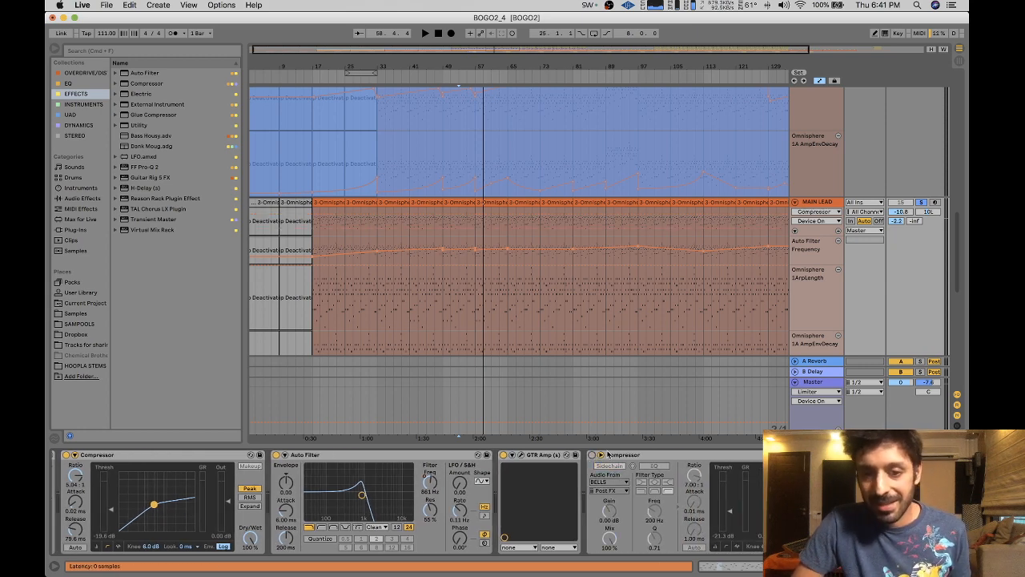
{"action": "scroll", "coordinate": [540, 233], "scroll_direction": "down", "scroll_amount": 4}
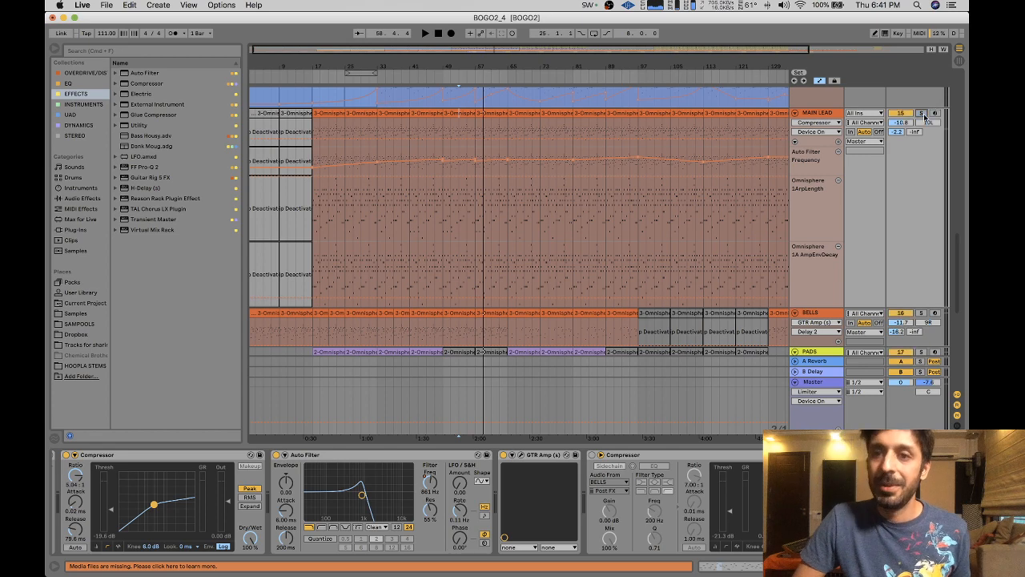
{"action": "left_click", "coordinate": [833, 118]}
{"action": "key", "text": "a"}
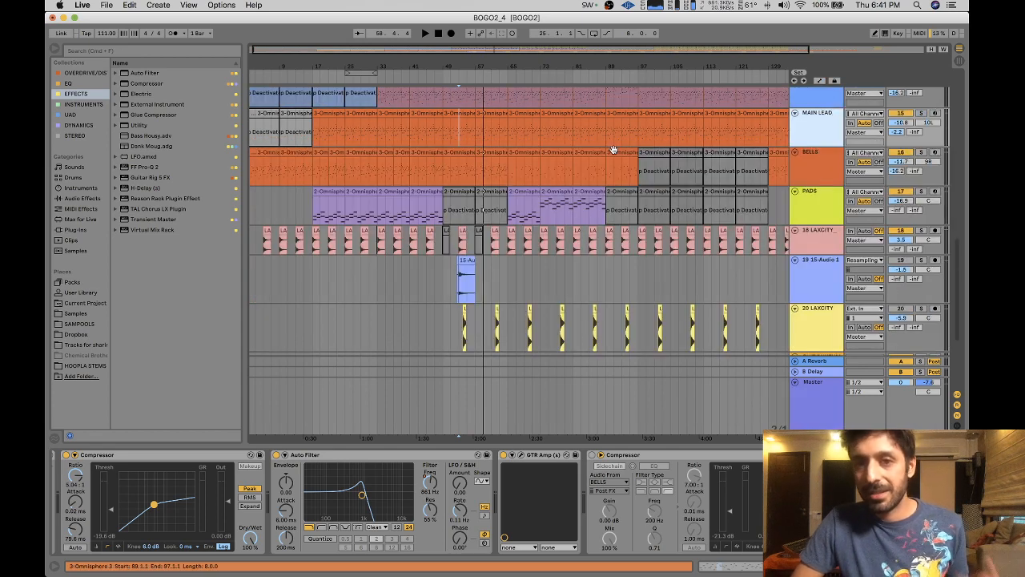
- Solo the BELLS track, then switch on MAIN LEAD's second Compressor, the one sidechained to BELLS
{"action": "left_click", "coordinate": [585, 165]}
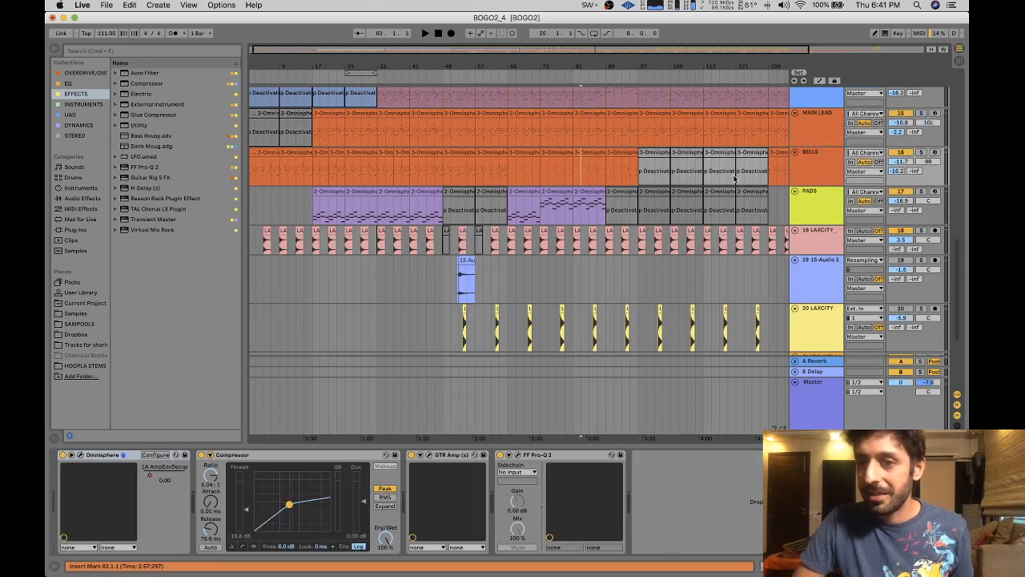
{"action": "scroll", "coordinate": [303, 146], "scroll_direction": "left", "scroll_amount": 1}
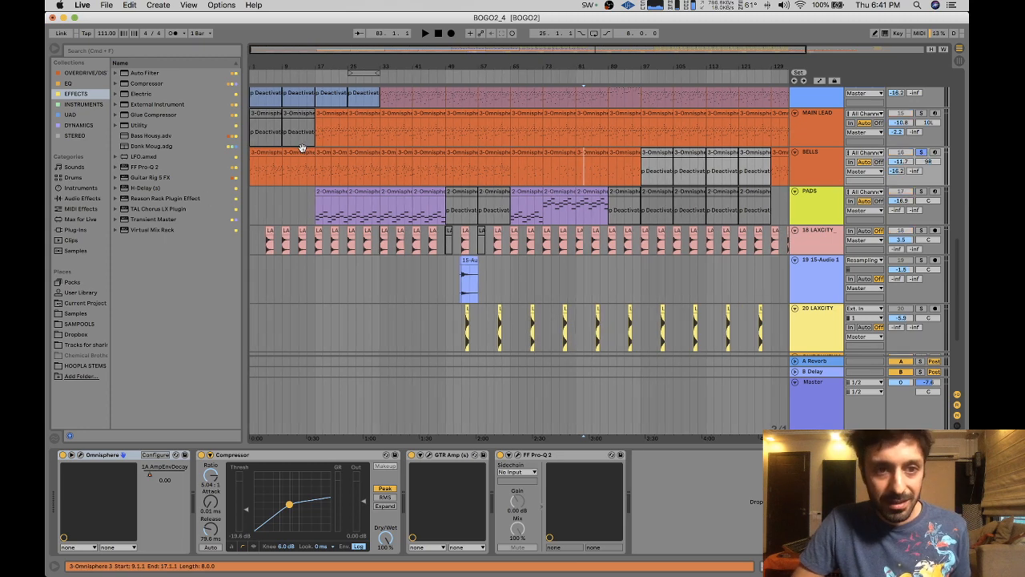
{"action": "left_click", "coordinate": [269, 153]}
{"action": "left_click", "coordinate": [419, 139]}
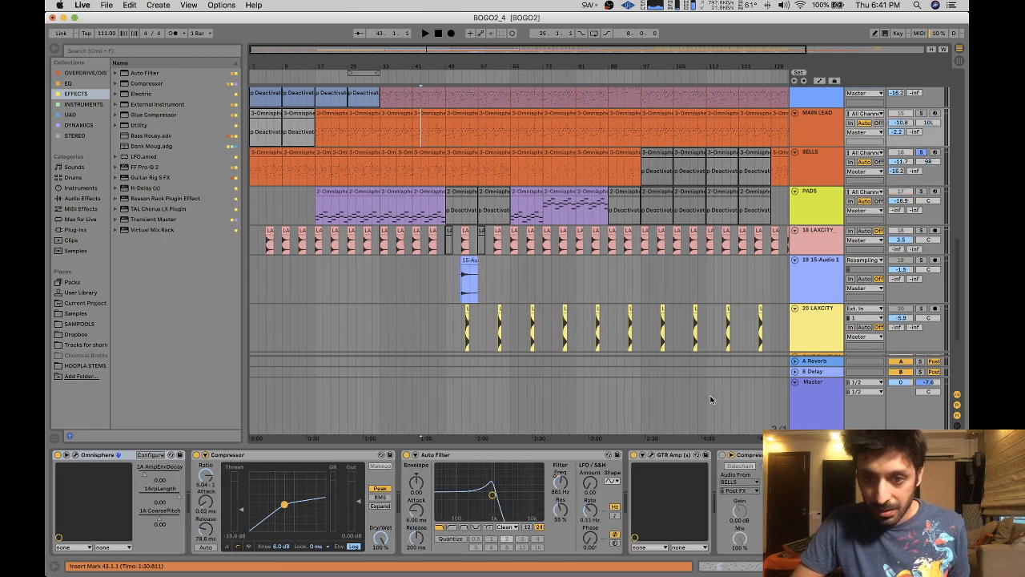
{"action": "left_click", "coordinate": [722, 455]}
{"action": "scroll", "coordinate": [752, 460], "scroll_direction": "right", "scroll_amount": 5}
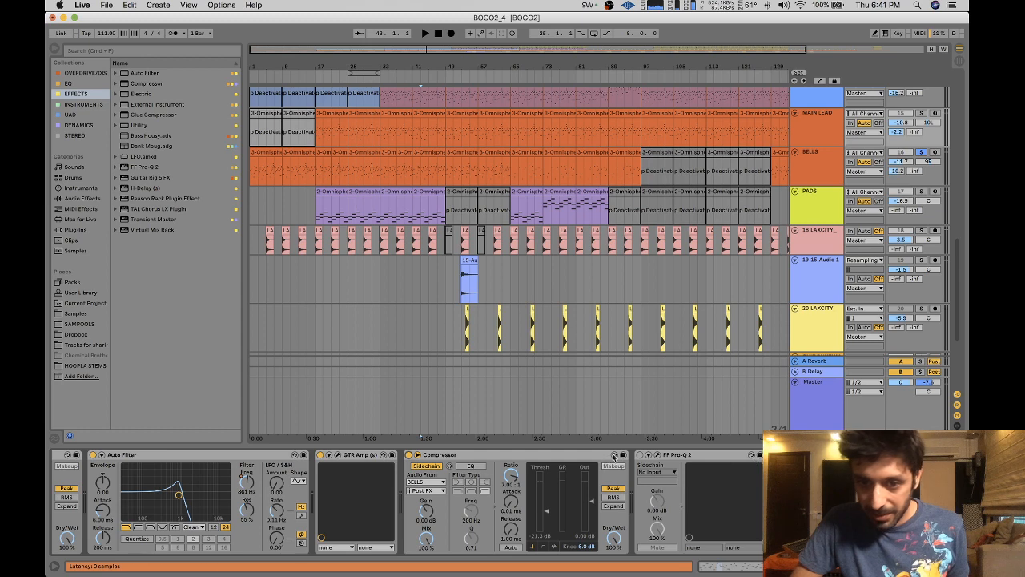
- Examine MAIN LEAD's FF Pro-Q 2 equalizer curve and ShaperBox 2 volume curve, closing each plug-in window
{"action": "left_click", "coordinate": [647, 454]}
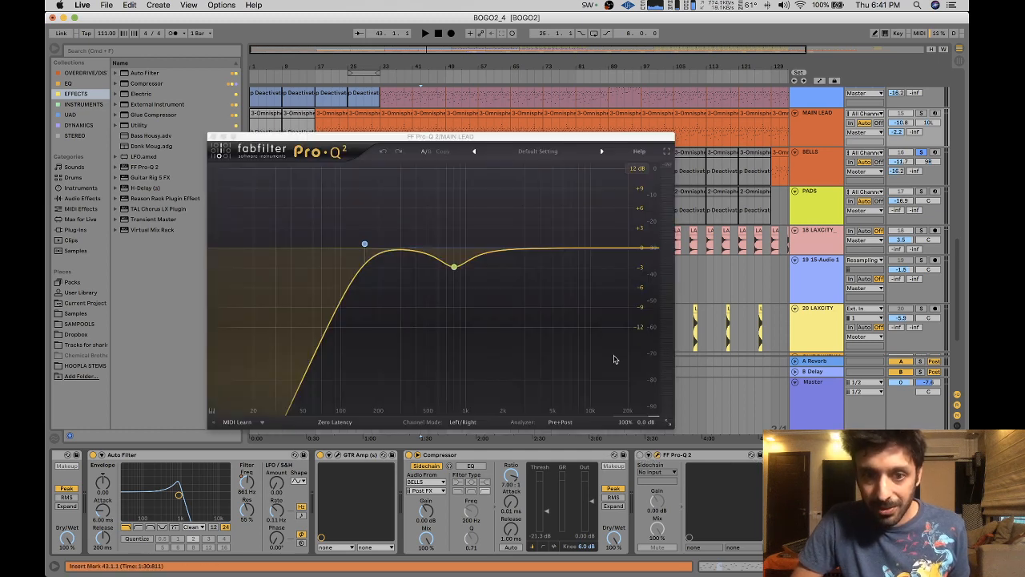
{"action": "left_click", "coordinate": [213, 137]}
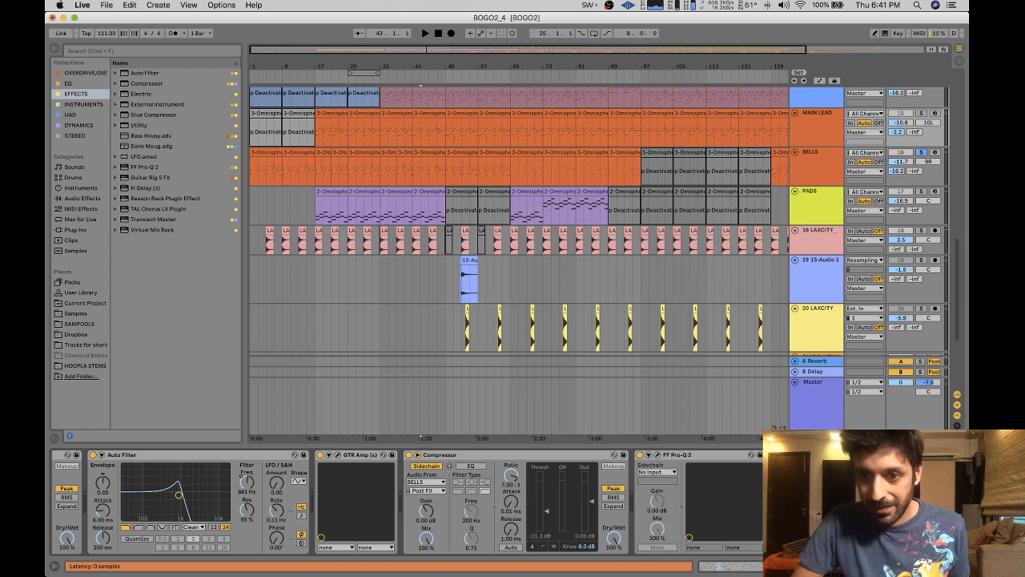
{"action": "left_click", "coordinate": [792, 454]}
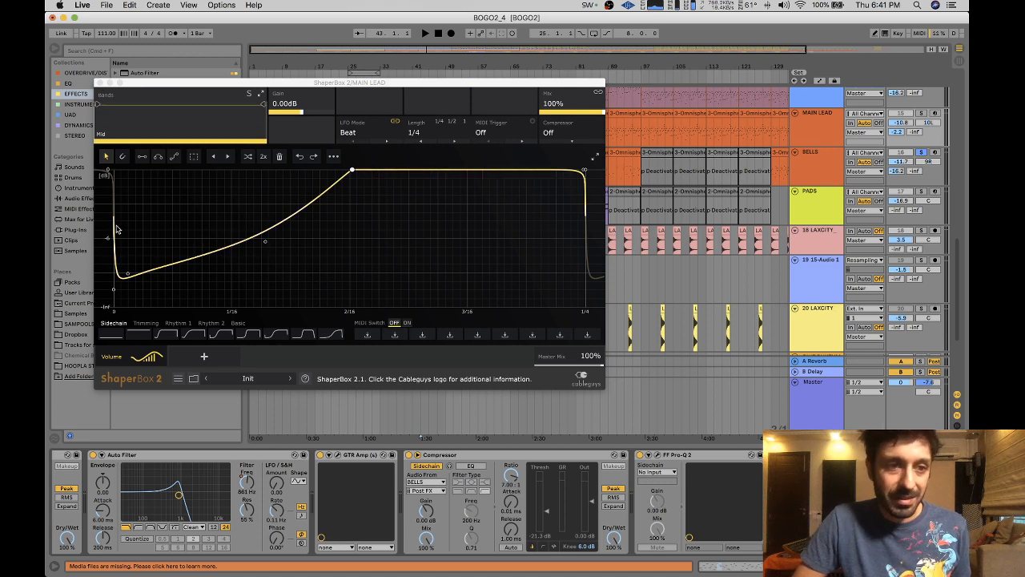
{"action": "left_click", "coordinate": [100, 83]}
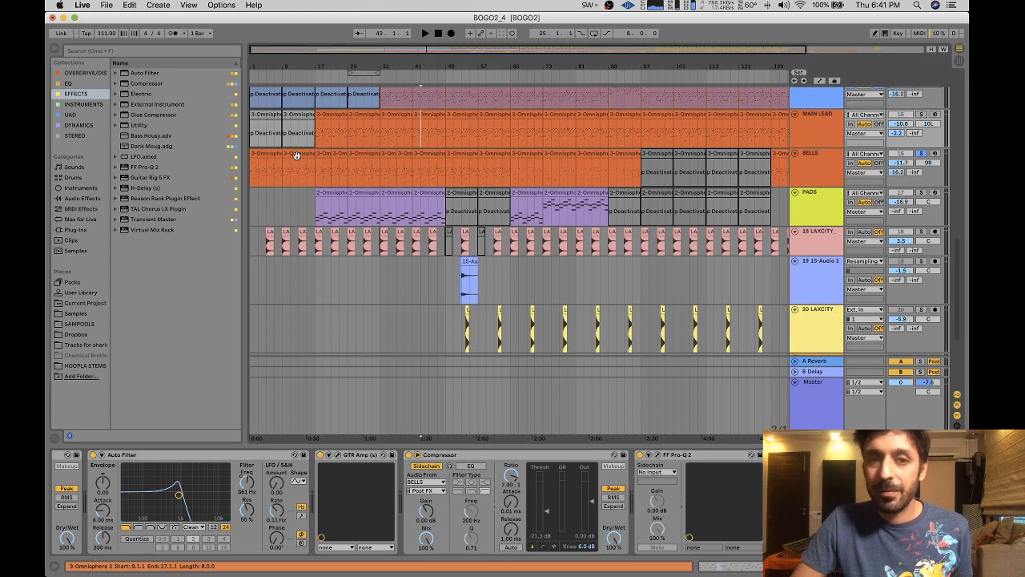
- Open the BELLS track's Omnisphere to examine the Coiling Zim'bira 3 patch and its layer A oscillator, then close it
{"action": "left_click", "coordinate": [268, 153]}
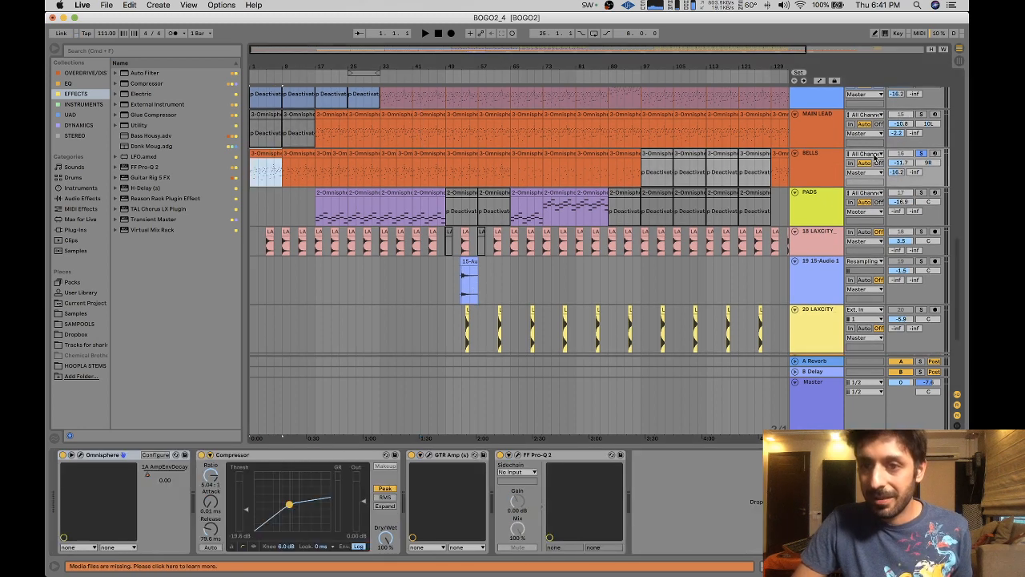
{"action": "left_click", "coordinate": [825, 166]}
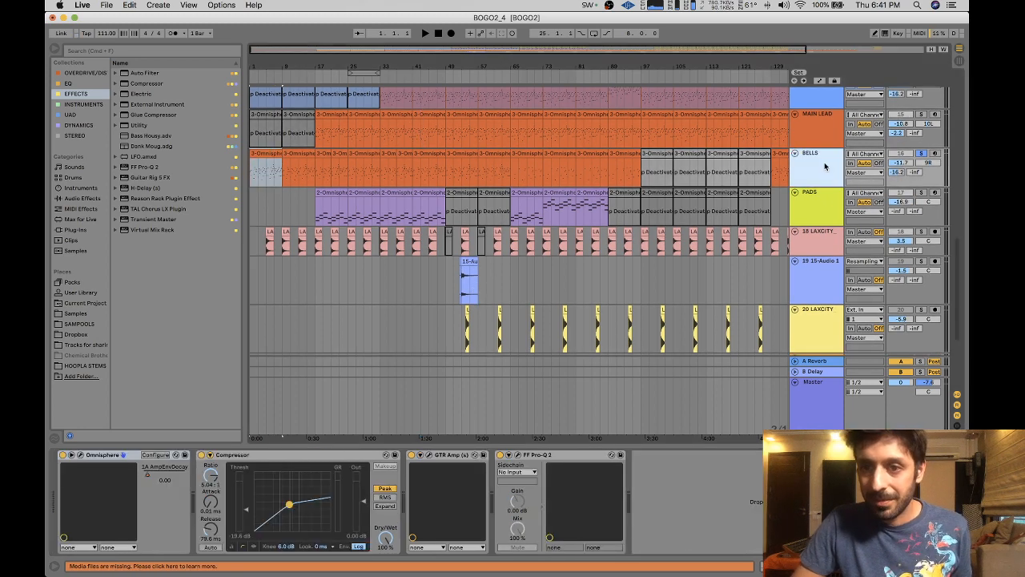
{"action": "left_click", "coordinate": [81, 455]}
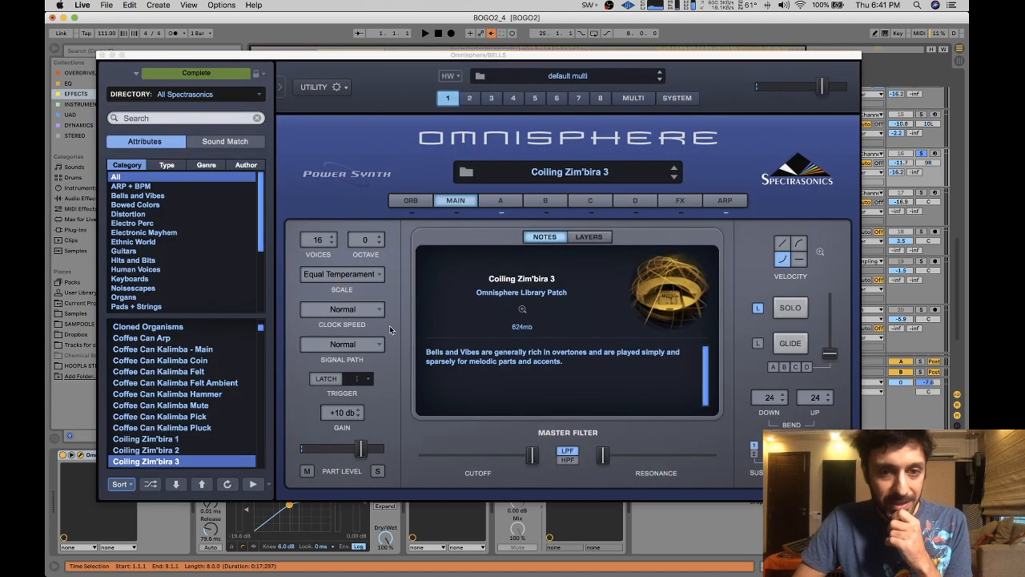
{"action": "left_click", "coordinate": [497, 201]}
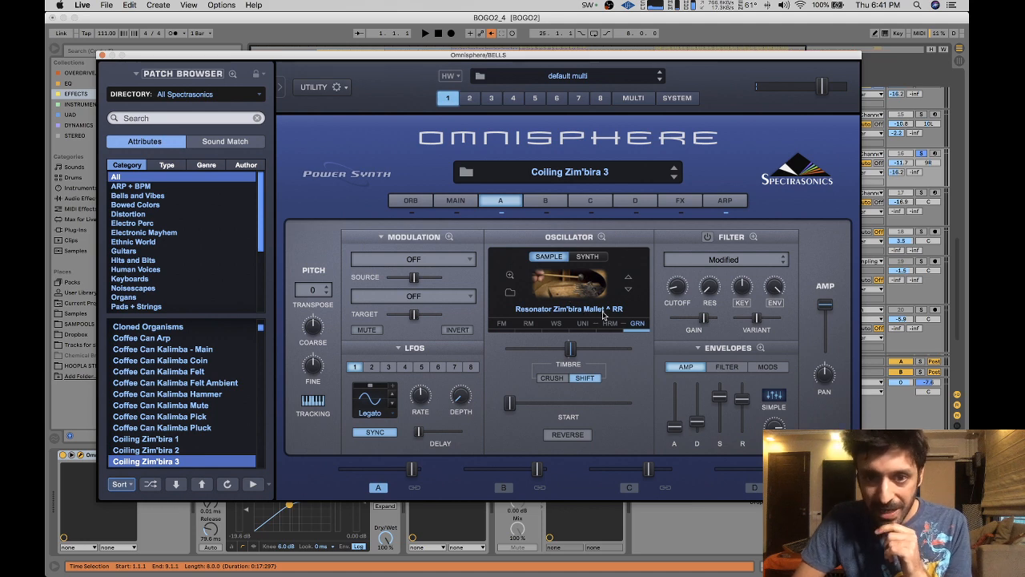
{"action": "left_click", "coordinate": [101, 56]}
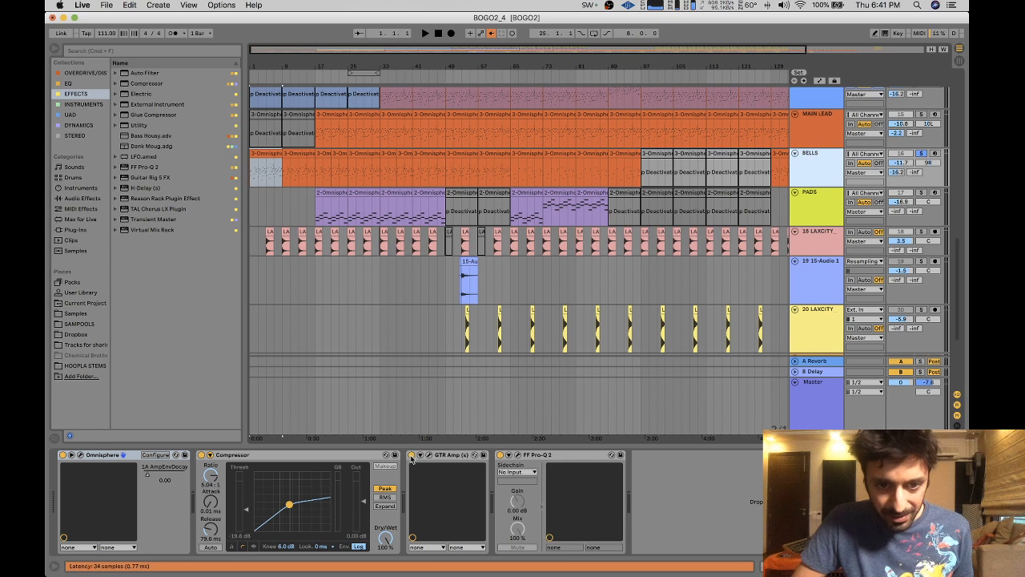
- Switch off the GTR Amp, FF Pro-Q 2 and Compressor on BELLS and play the dry sound from bar 1
{"action": "left_click", "coordinate": [500, 455]}
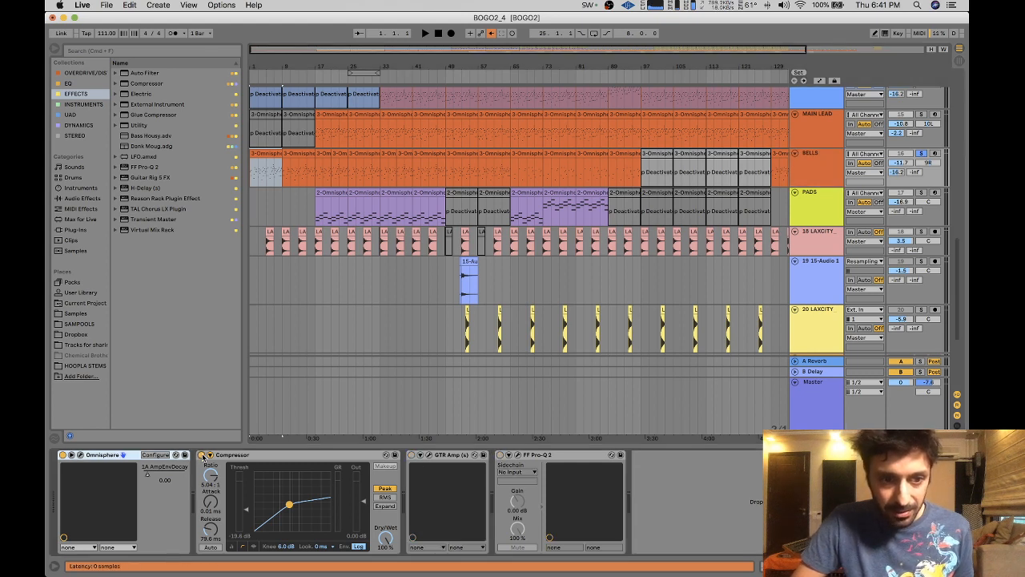
{"action": "left_click", "coordinate": [201, 455]}
{"action": "left_click", "coordinate": [277, 154]}
{"action": "key", "text": "space"}
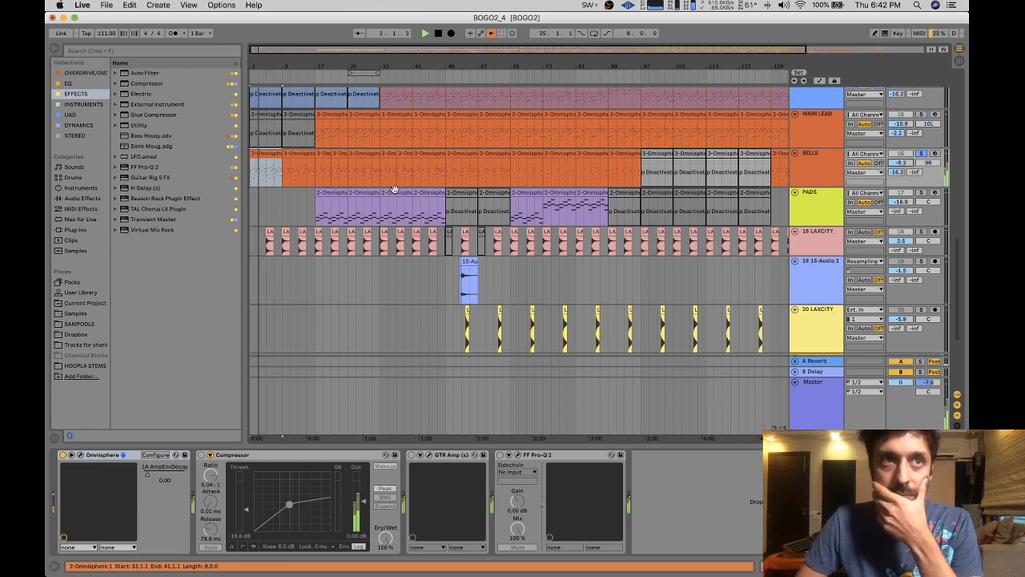
- Raise the BELLS volume to about -0.9 dB during playback and show the Master's Limiter
{"action": "left_click_drag", "start_coordinate": [901, 163], "coordinate": [901, 130]}
{"action": "left_click", "coordinate": [815, 402]}
{"action": "left_click", "coordinate": [62, 455]}
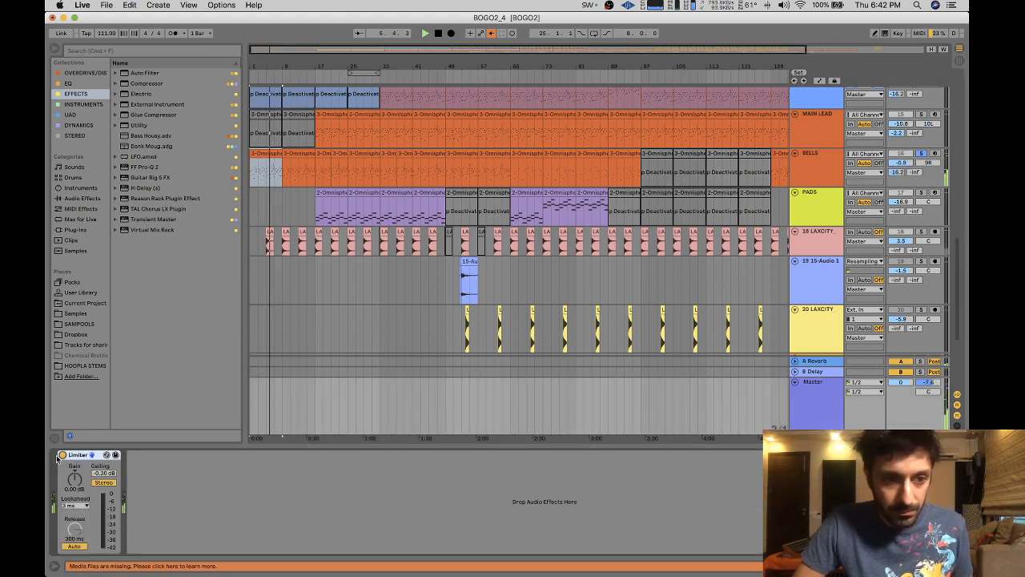
- Select the tracks together and lower their volumes, bringing BELLS to about -1.5 dB, then reselect BELLS
{"action": "left_click", "coordinate": [799, 274]}
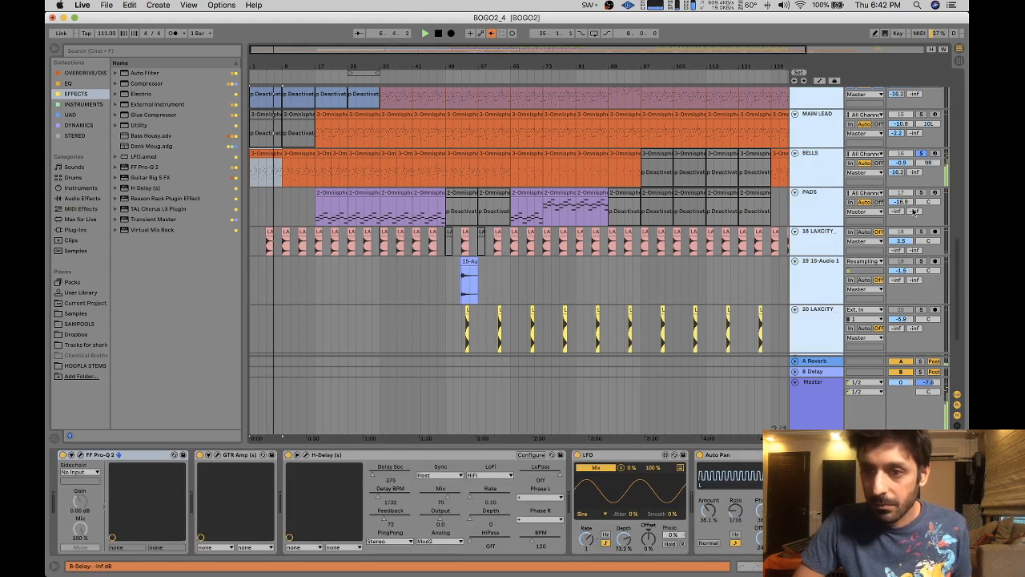
{"action": "left_click_drag", "start_coordinate": [901, 241], "coordinate": [900, 238]}
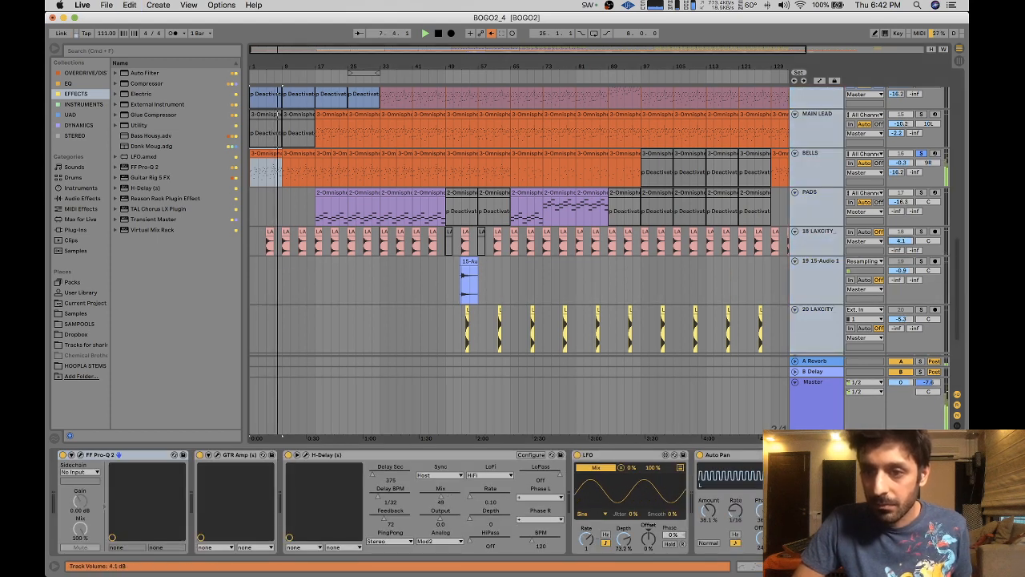
{"action": "left_click_drag", "start_coordinate": [901, 241], "coordinate": [901, 245]}
{"action": "left_click", "coordinate": [465, 177]}
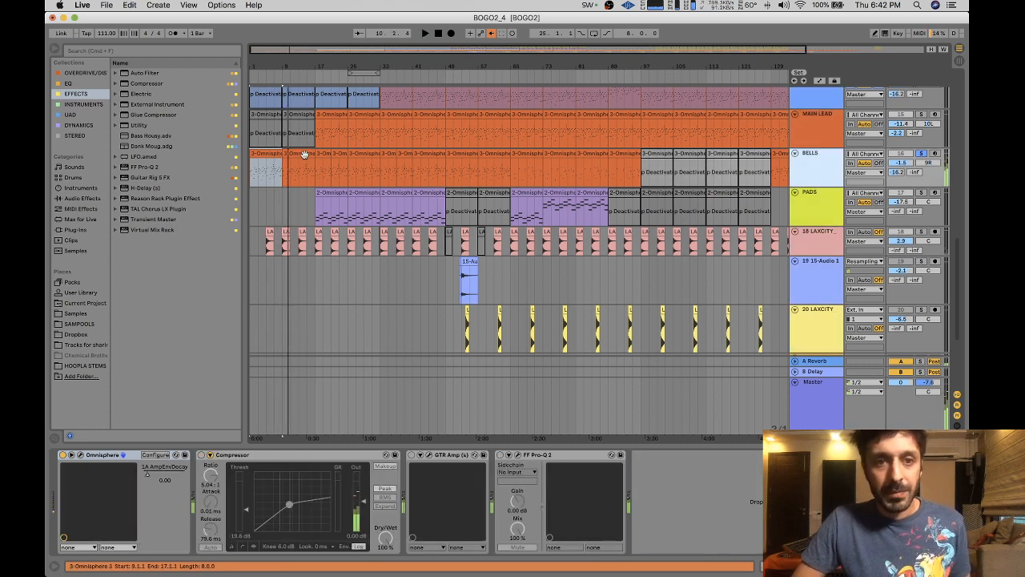
- Select the BELLS clip at bar 9, switch the track's Compressor back on and unfold its SC sidechain settings
{"action": "left_click", "coordinate": [286, 174]}
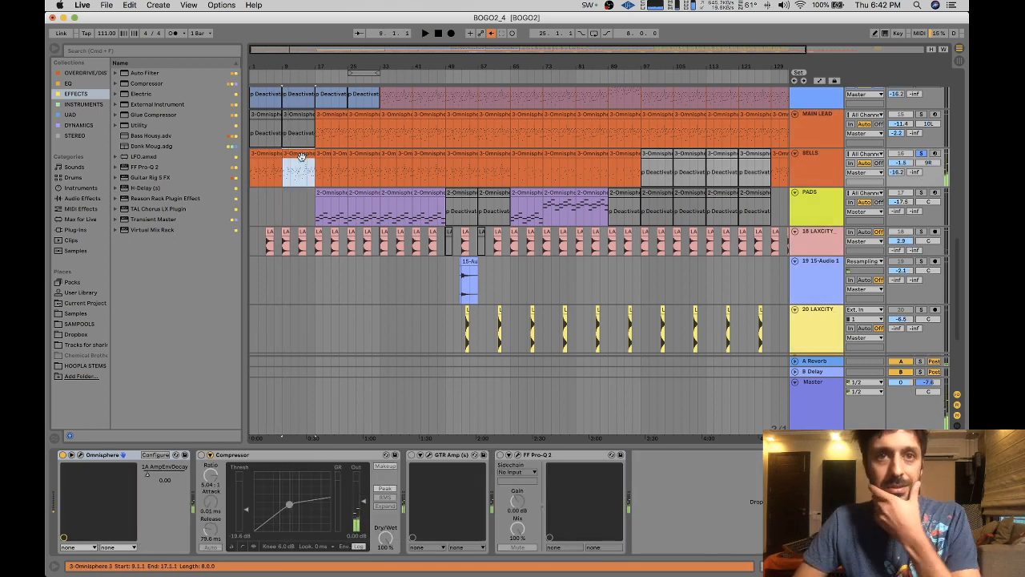
{"action": "left_click", "coordinate": [201, 461]}
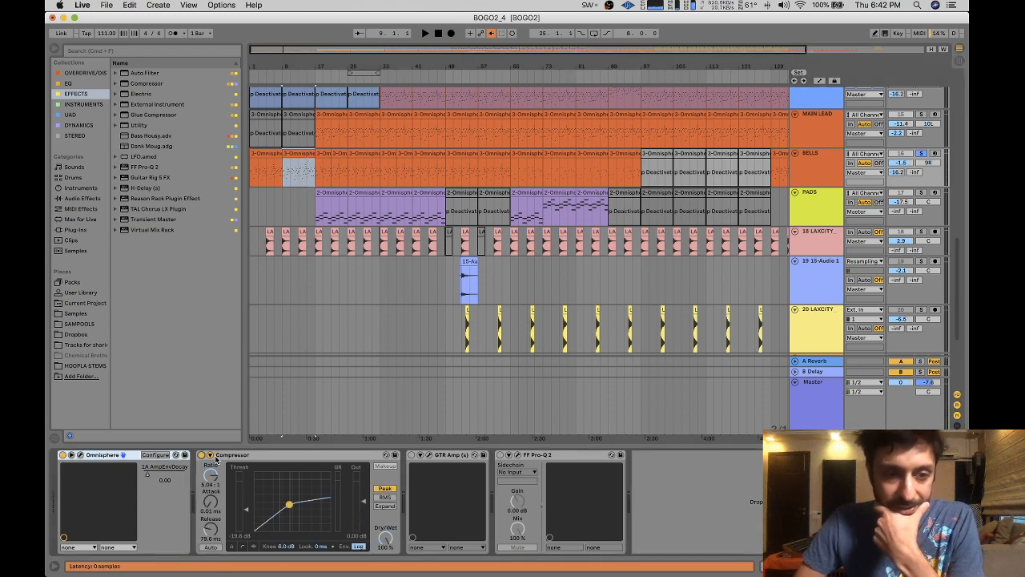
{"action": "left_click", "coordinate": [210, 455]}
{"action": "left_click", "coordinate": [210, 454]}
{"action": "left_click", "coordinate": [210, 454]}
- Examine the SC trigger track's audio pattern close up at bar 17
{"action": "scroll", "coordinate": [345, 165], "scroll_direction": "up", "scroll_amount": 10}
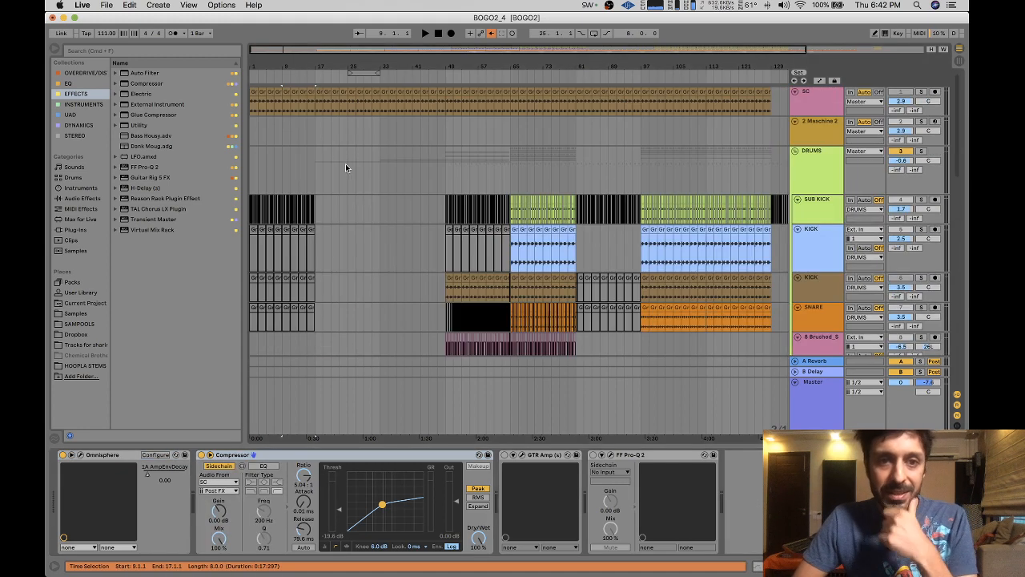
{"action": "left_click", "coordinate": [319, 107]}
{"action": "scroll", "coordinate": [316, 107], "scroll_direction": "up", "scroll_amount": 10}
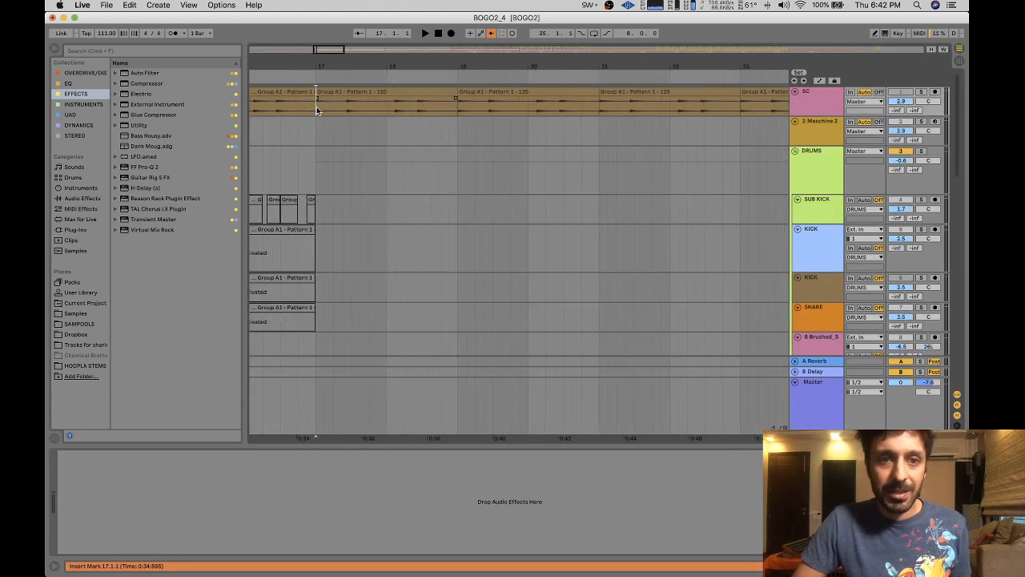
{"action": "left_click", "coordinate": [348, 107]}
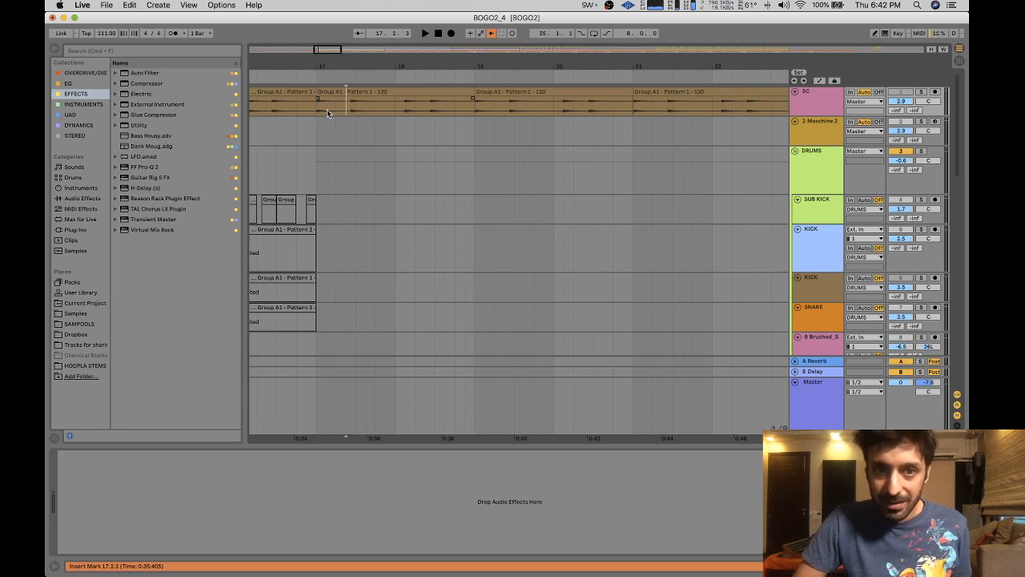
- Play the soloed BELLS from bar 17 with the sidechained Compressor, then again with GTR Amp switched on
{"action": "scroll", "coordinate": [392, 105], "scroll_direction": "down", "scroll_amount": 10}
{"action": "scroll", "coordinate": [367, 225], "scroll_direction": "down", "scroll_amount": 10}
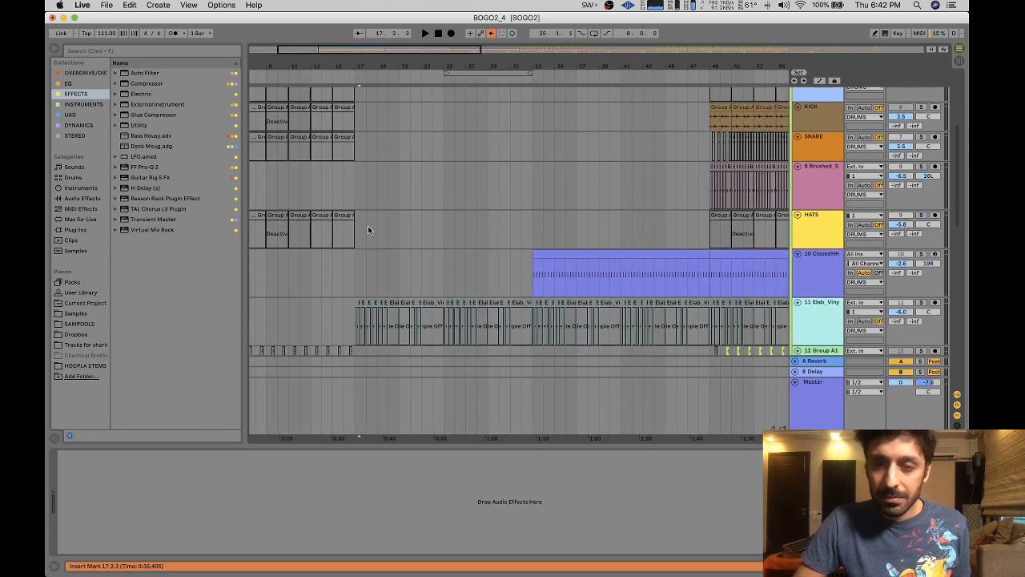
{"action": "left_click", "coordinate": [358, 195]}
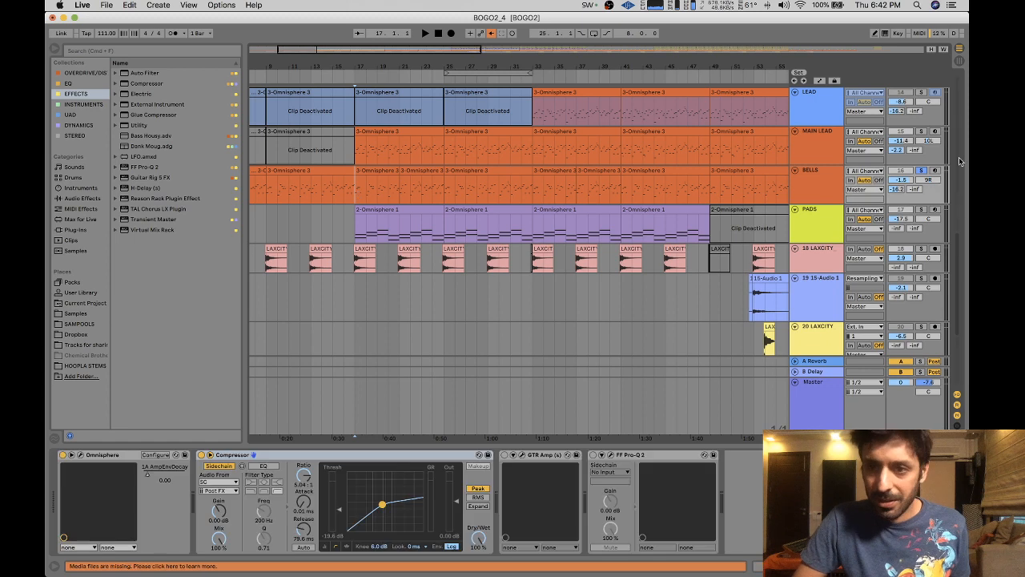
{"action": "key", "text": "space"}
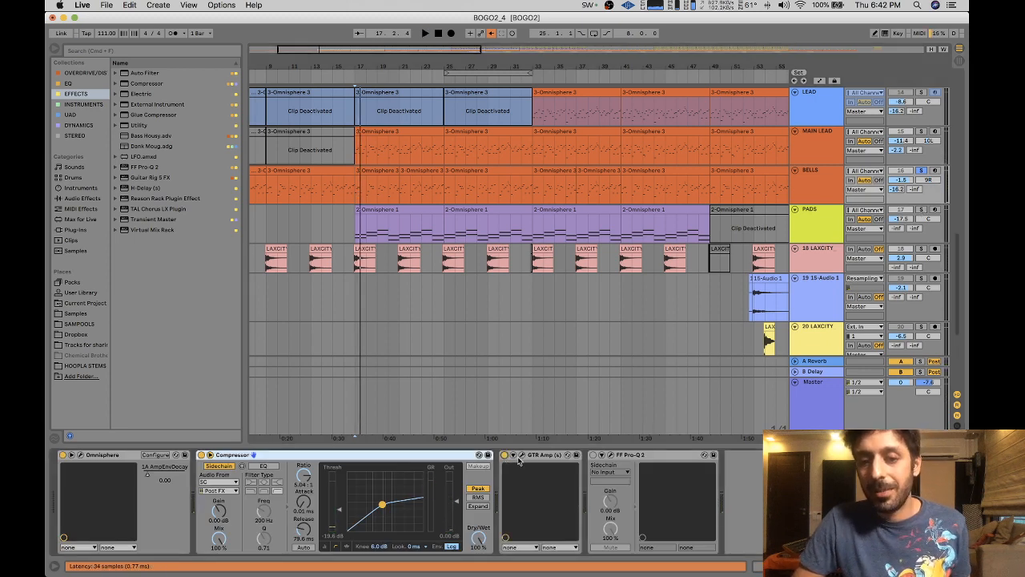
{"action": "left_click", "coordinate": [520, 456]}
{"action": "left_click", "coordinate": [520, 456]}
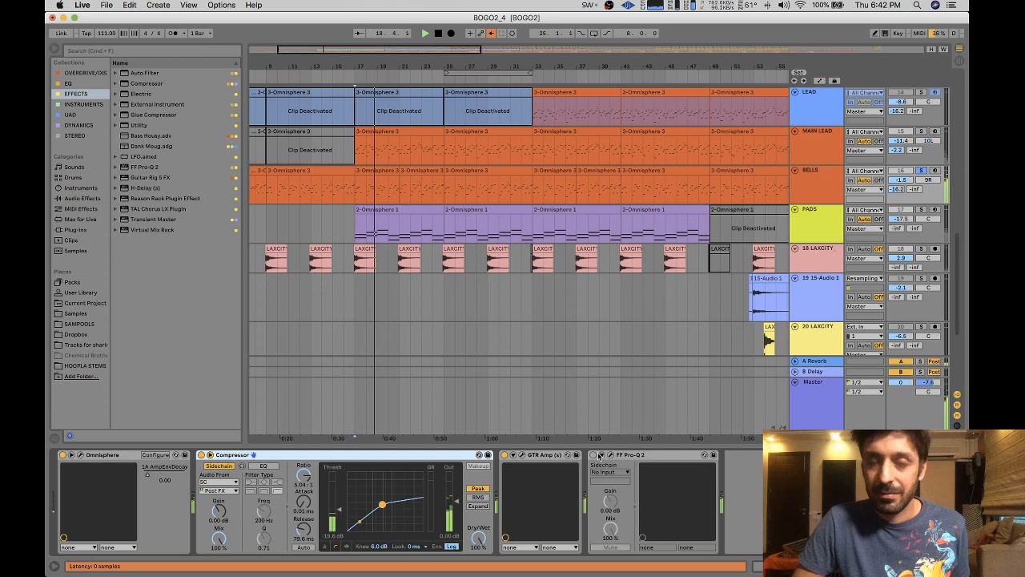
- Select the BELLS clip at bar 17 and play the soloed track from there
{"action": "scroll", "coordinate": [613, 414], "scroll_direction": "down", "scroll_amount": 1}
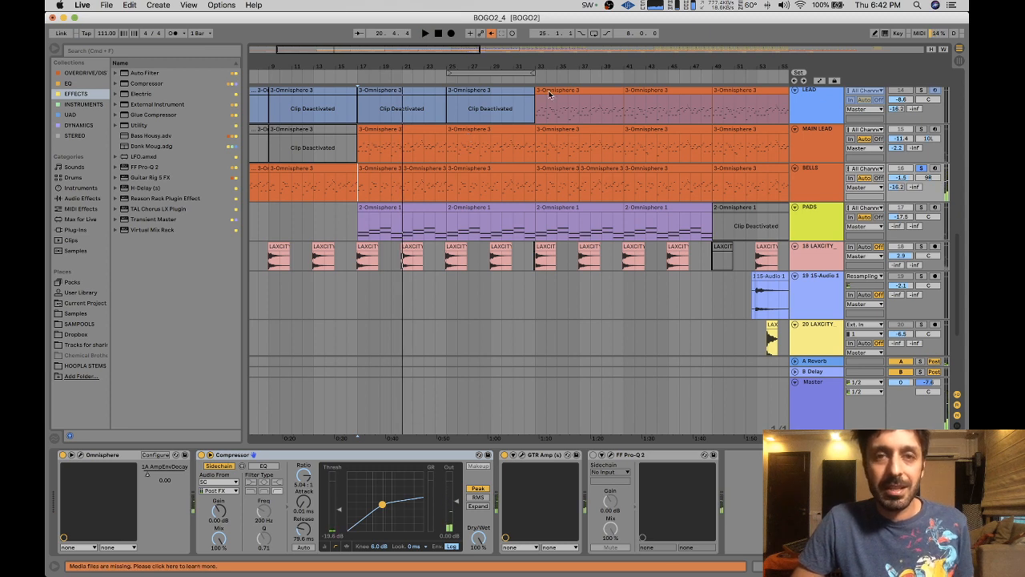
{"action": "left_click", "coordinate": [361, 154]}
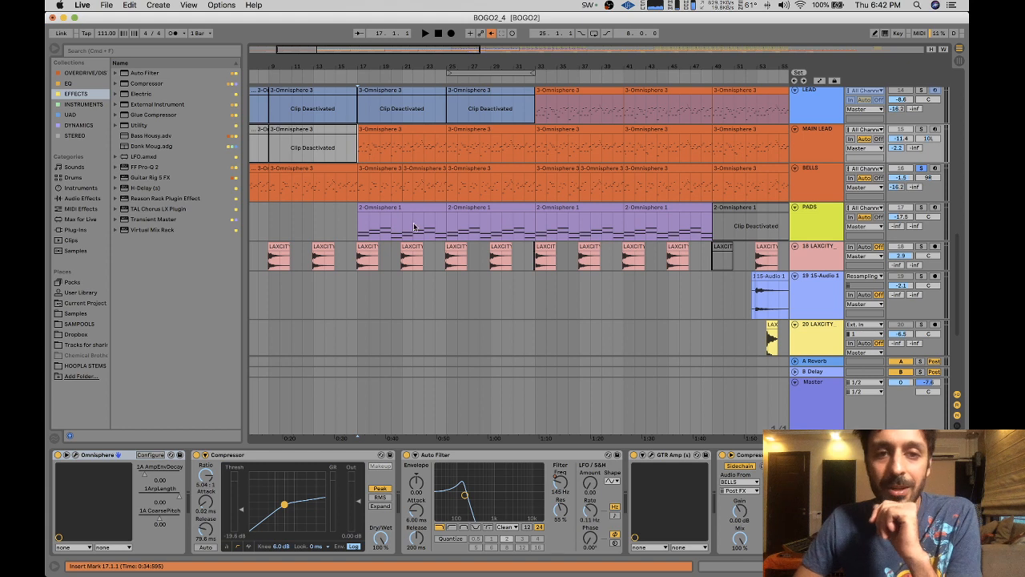
{"action": "left_click", "coordinate": [821, 184]}
{"action": "left_click", "coordinate": [389, 171]}
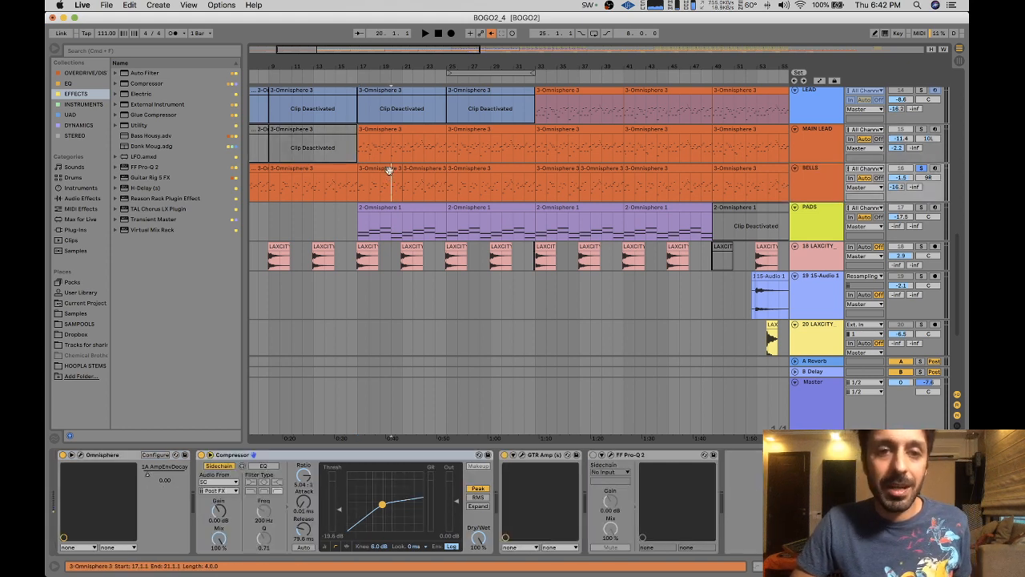
{"action": "left_click", "coordinate": [425, 170]}
{"action": "left_click", "coordinate": [382, 169]}
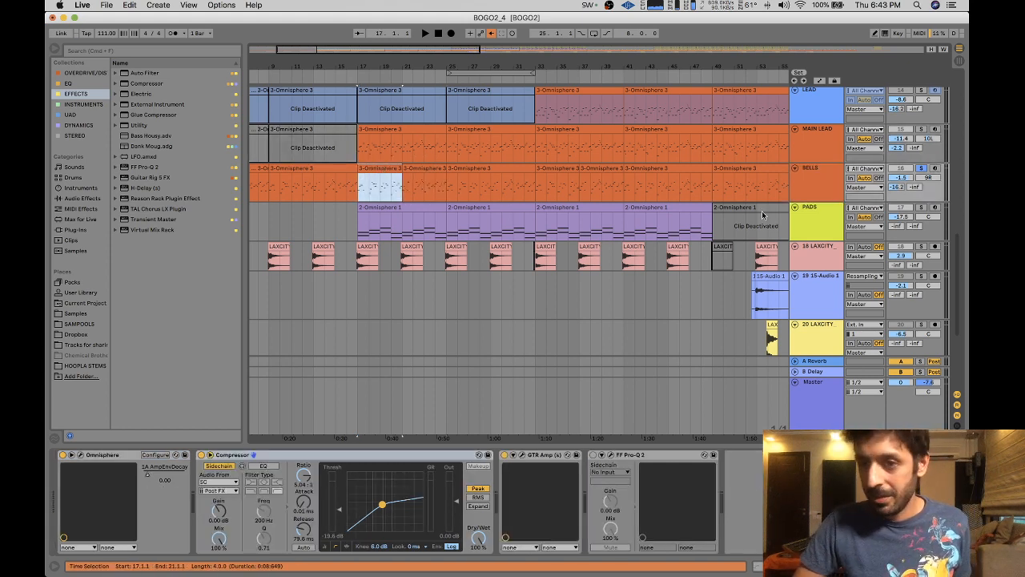
{"action": "key", "text": "space"}
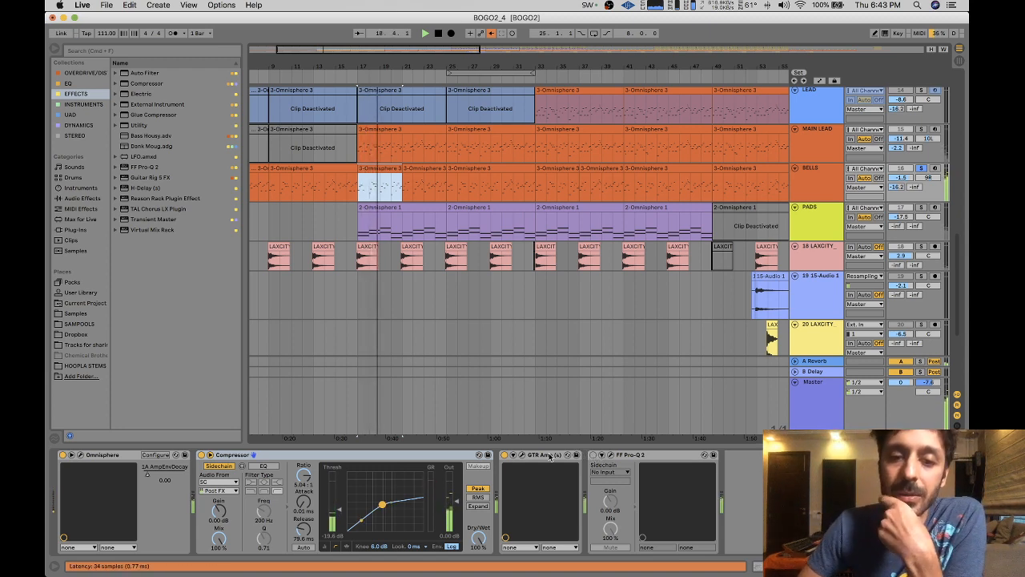
- Open the FF Pro-Q 2 on BELLS and set its 155 Hz low cut to an 18 dB/oct slope
{"action": "left_click", "coordinate": [611, 456]}
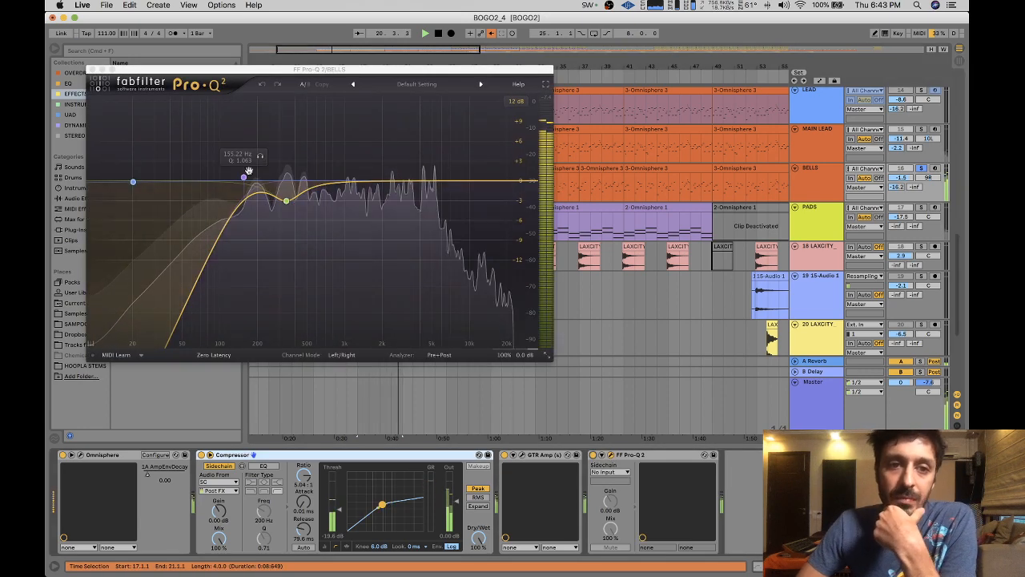
{"action": "left_click", "coordinate": [243, 179]}
{"action": "left_click", "coordinate": [147, 316]}
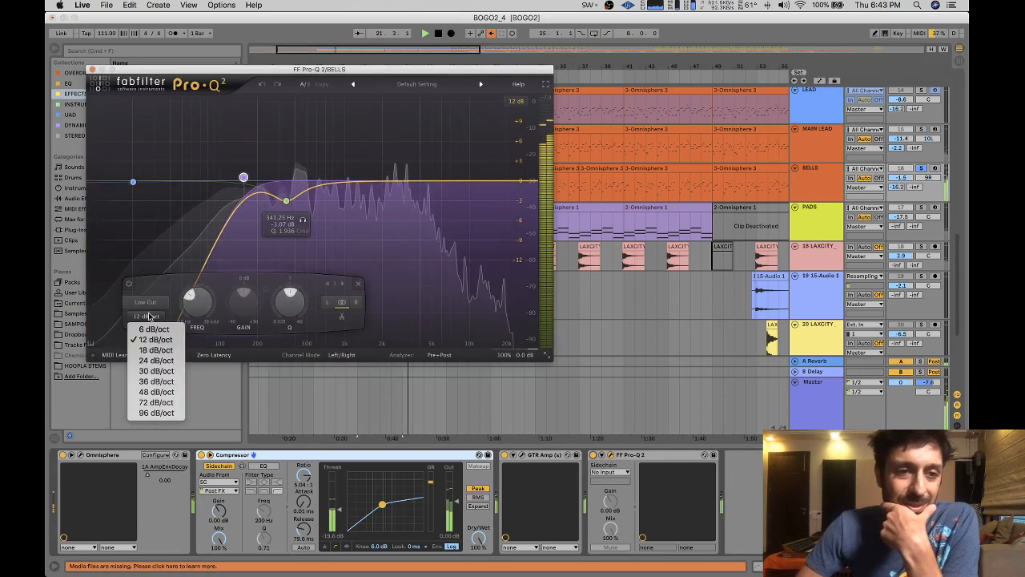
{"action": "left_click", "coordinate": [154, 350]}
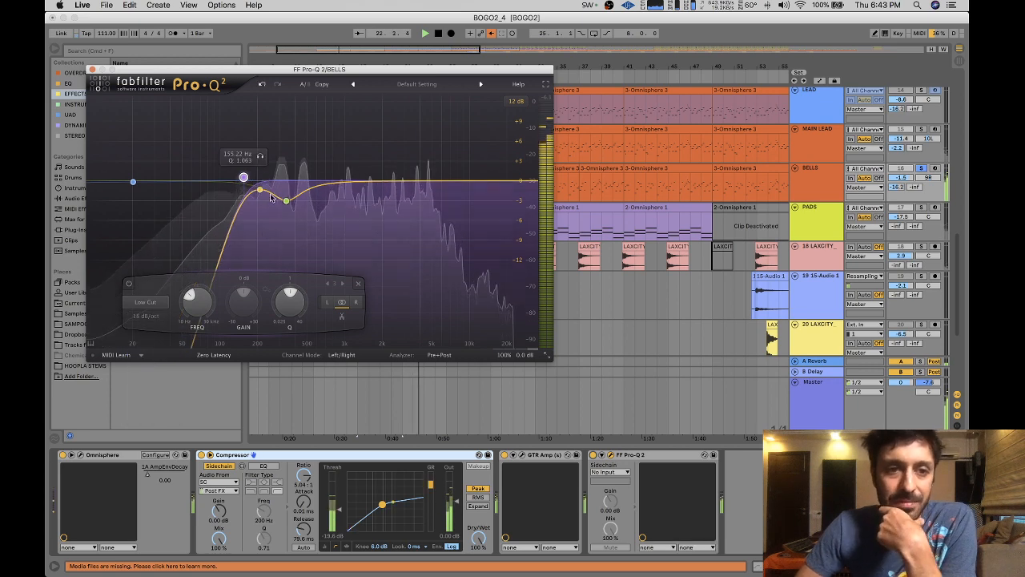
- Add two shallow bell cuts to the BELLS EQ, one on each side of the 341 Hz dip, while listening
{"action": "double_click", "coordinate": [343, 194]}
{"action": "scroll", "coordinate": [346, 197], "scroll_direction": "up", "scroll_amount": 4}
{"action": "left_click_drag", "start_coordinate": [345, 197], "coordinate": [339, 196]}
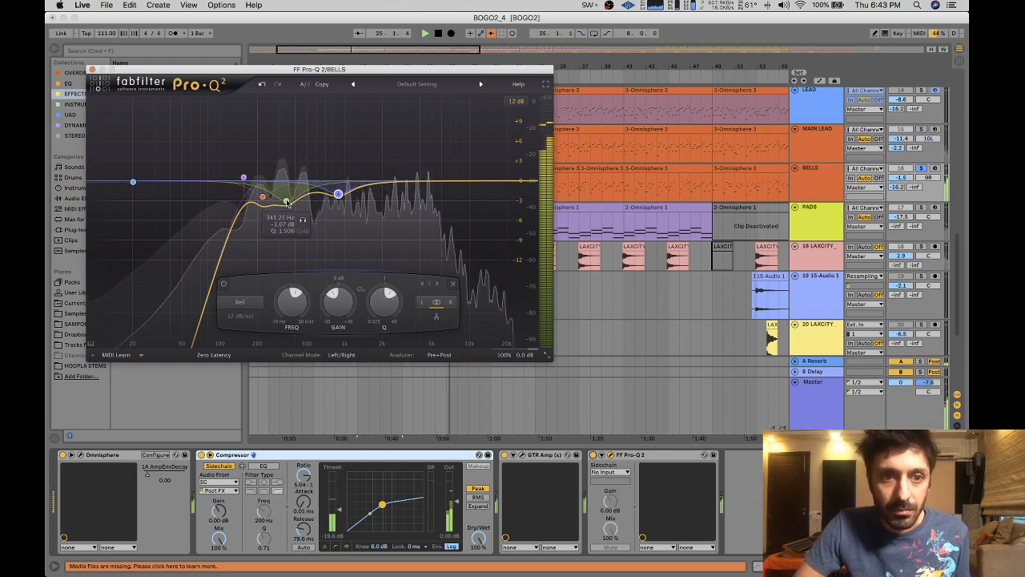
{"action": "left_click", "coordinate": [286, 200]}
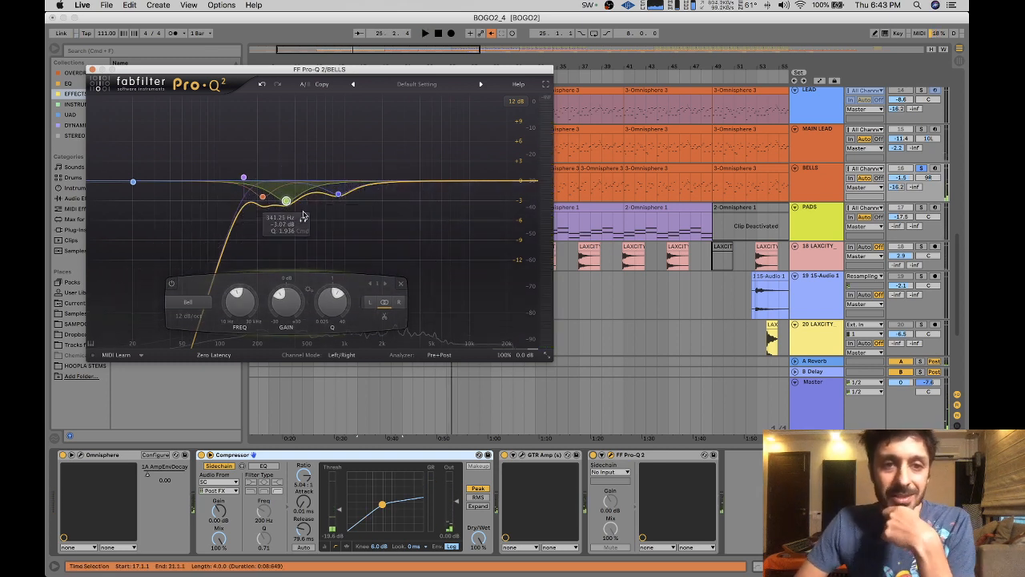
{"action": "left_click", "coordinate": [400, 216]}
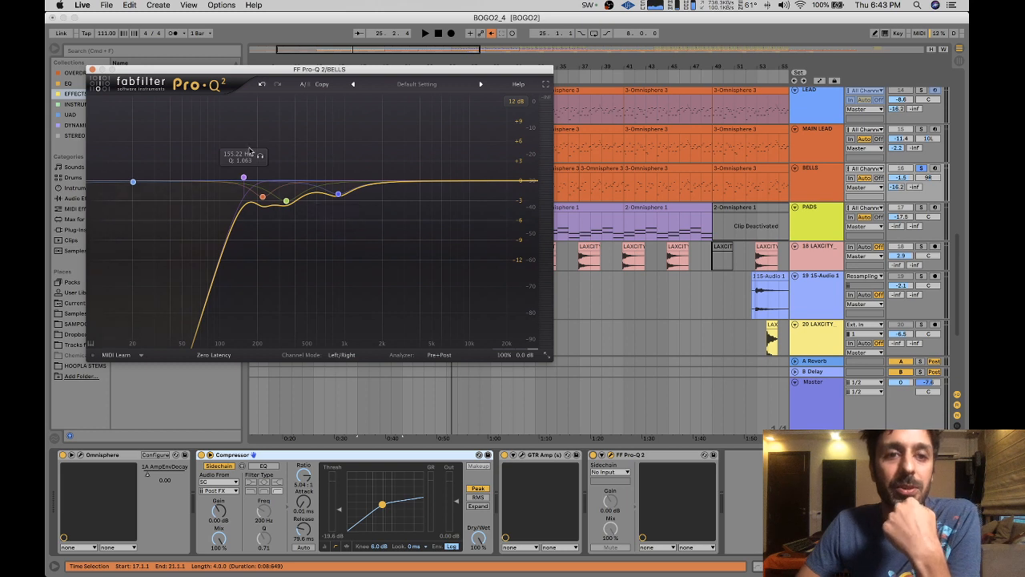
- Move the 341 Hz bell cut slightly higher in frequency, replay BELLS and close the EQ window
{"action": "left_click", "coordinate": [287, 202]}
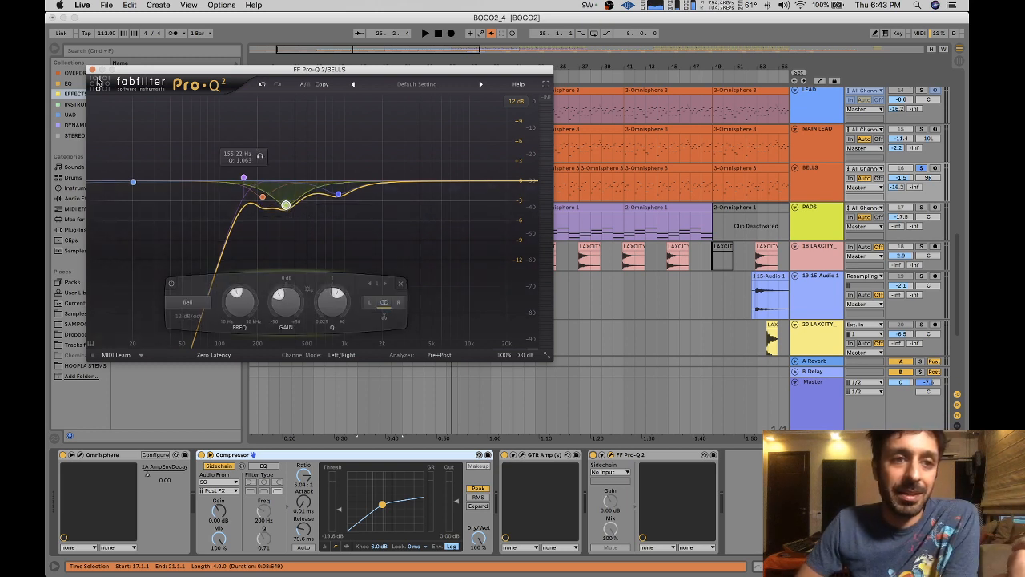
{"action": "mouse_move", "coordinate": [288, 208]}
{"action": "left_mouse_down"}
{"action": "mouse_move", "coordinate": [288, 223]}
{"action": "mouse_move", "coordinate": [264, 232]}
{"action": "mouse_move", "coordinate": [298, 201]}
{"action": "left_mouse_up"}
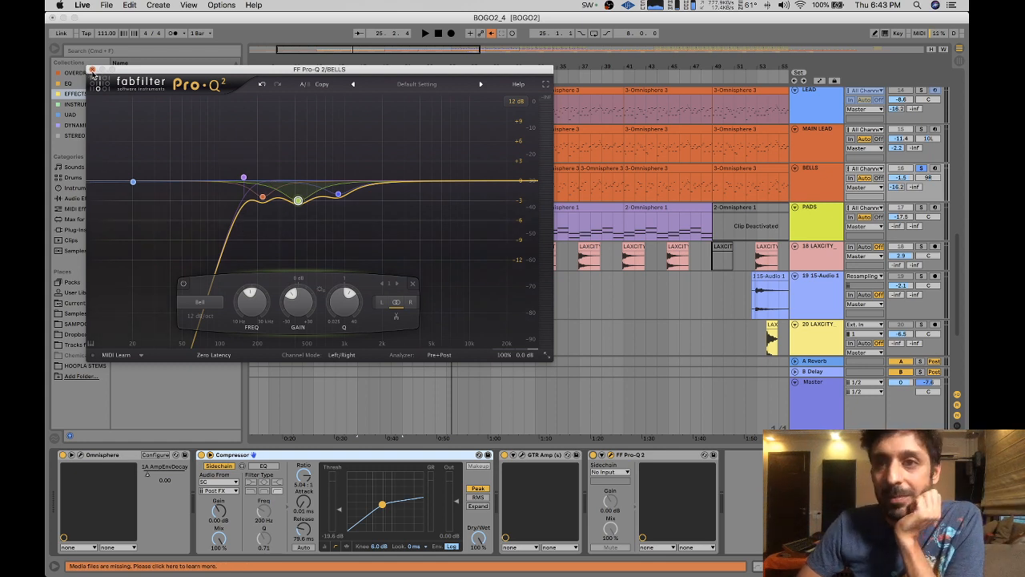
{"action": "key", "text": "space"}
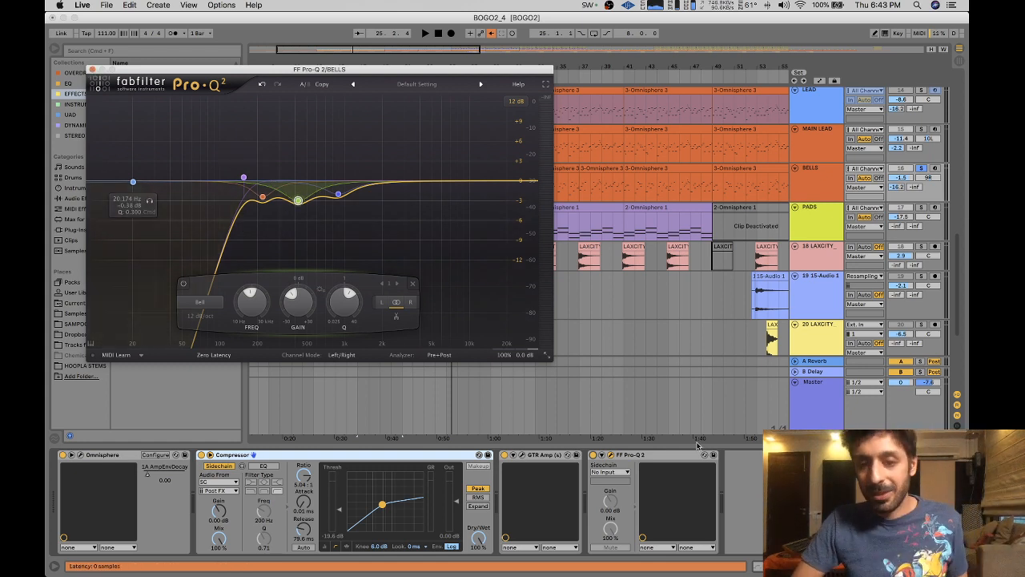
{"action": "left_click", "coordinate": [92, 69]}
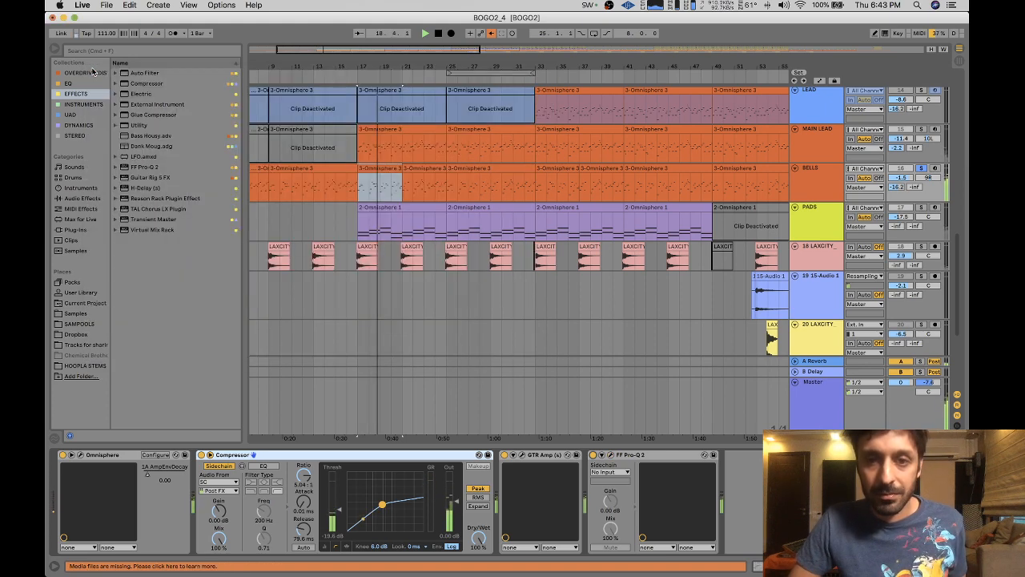
- Move the solo from BELLS to the track 18 LAXCITY vocal and play its one-shot clip near bar 17
{"action": "left_click", "coordinate": [357, 263]}
{"action": "left_click", "coordinate": [921, 246]}
{"action": "left_click", "coordinate": [922, 169]}
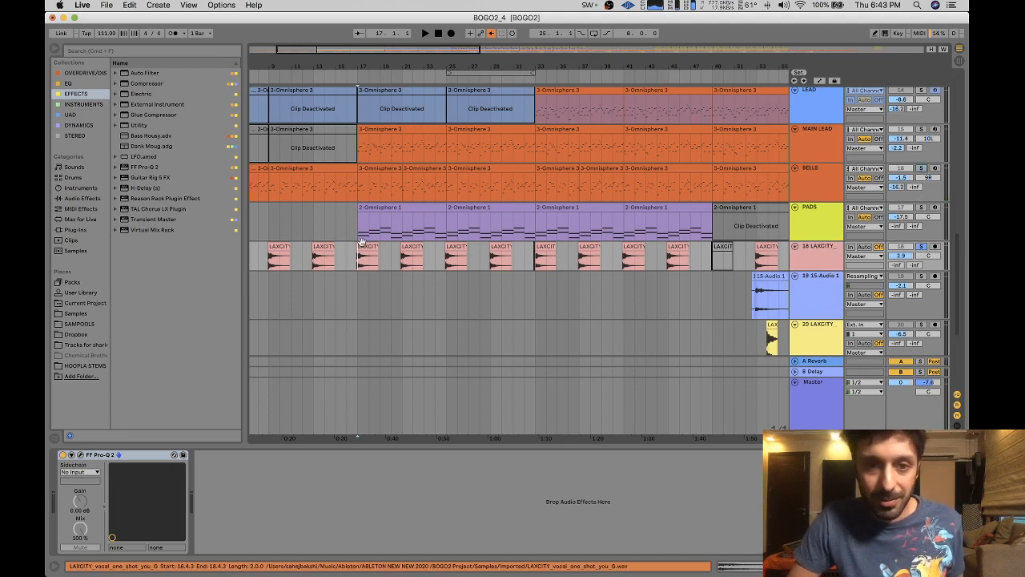
{"action": "scroll", "coordinate": [361, 242], "scroll_direction": "up", "scroll_amount": 5}
{"action": "left_click", "coordinate": [382, 246]}
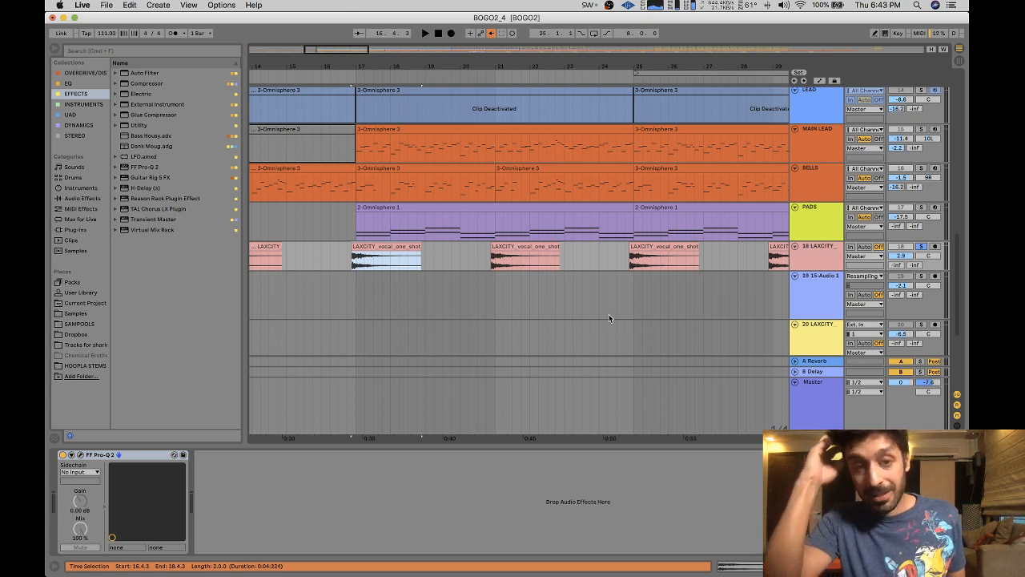
{"action": "key", "text": "space"}
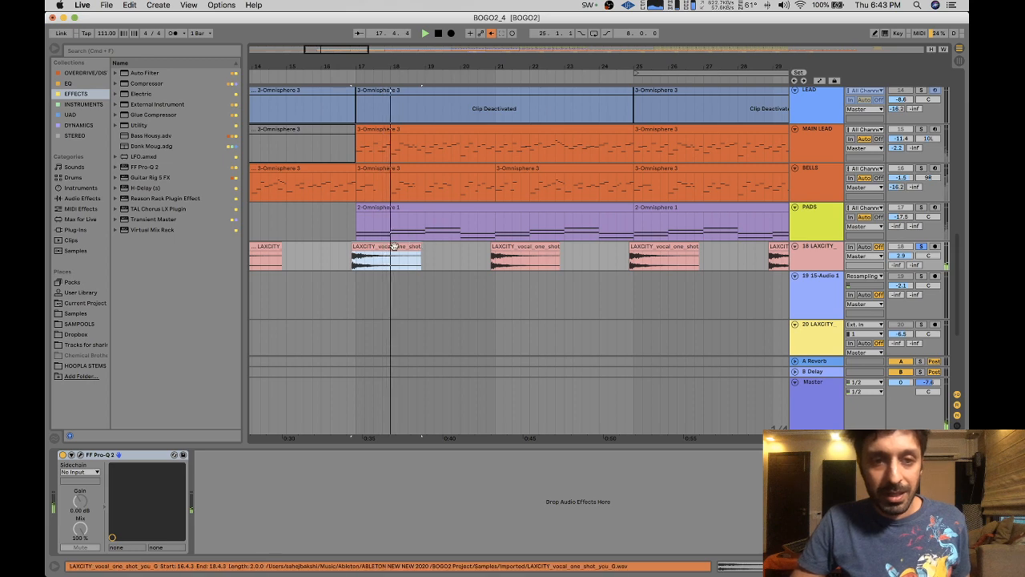
- Unsolo the track 18 LAXCITY vocal, place the insert mark at bar 5 and view the track's FF Pro-Q 2 curve
{"action": "left_click", "coordinate": [923, 247]}
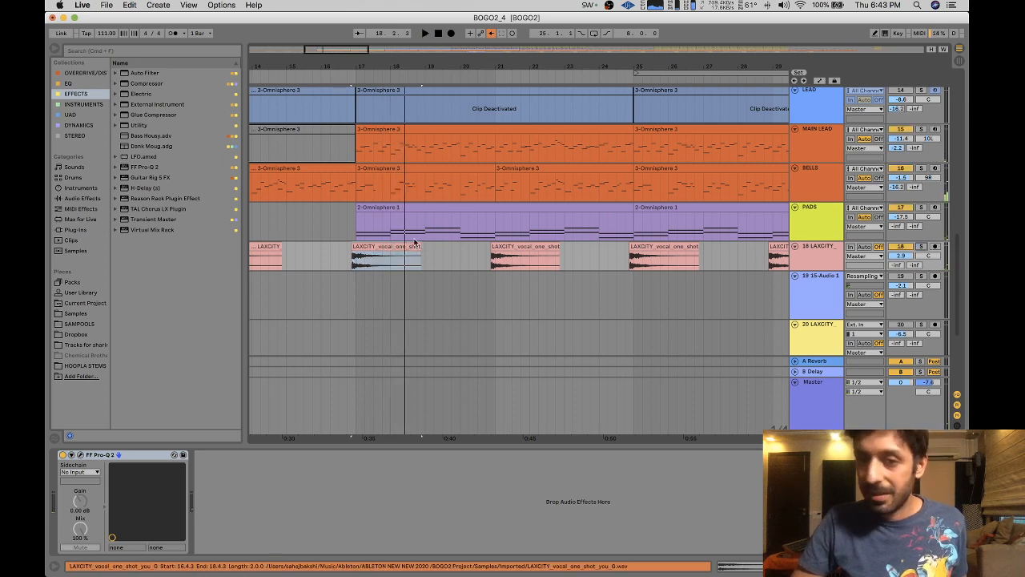
{"action": "scroll", "coordinate": [412, 241], "scroll_direction": "down", "scroll_amount": 6}
{"action": "scroll", "coordinate": [276, 222], "scroll_direction": "up", "scroll_amount": 1}
{"action": "left_click", "coordinate": [276, 271]}
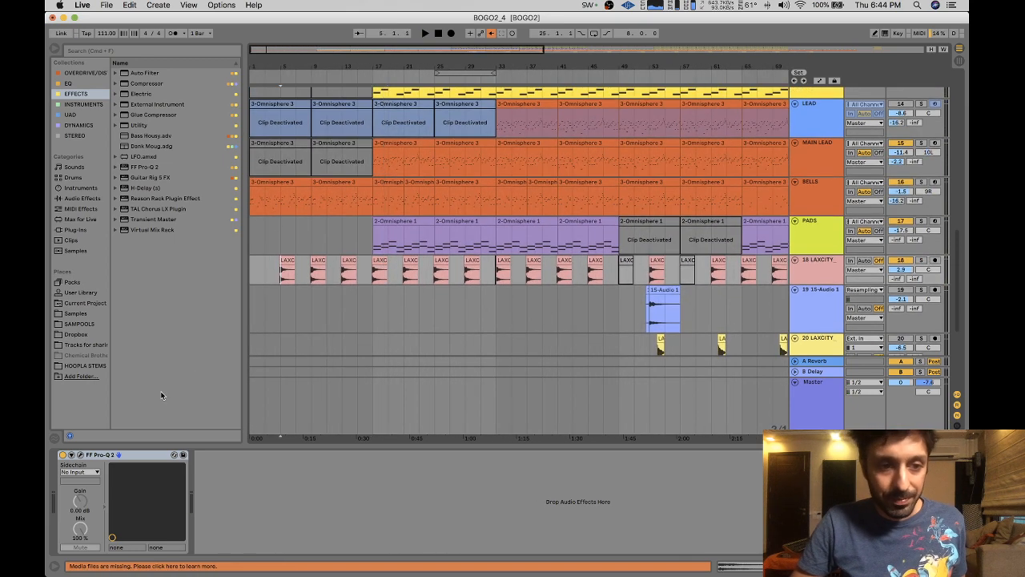
{"action": "left_click", "coordinate": [86, 456]}
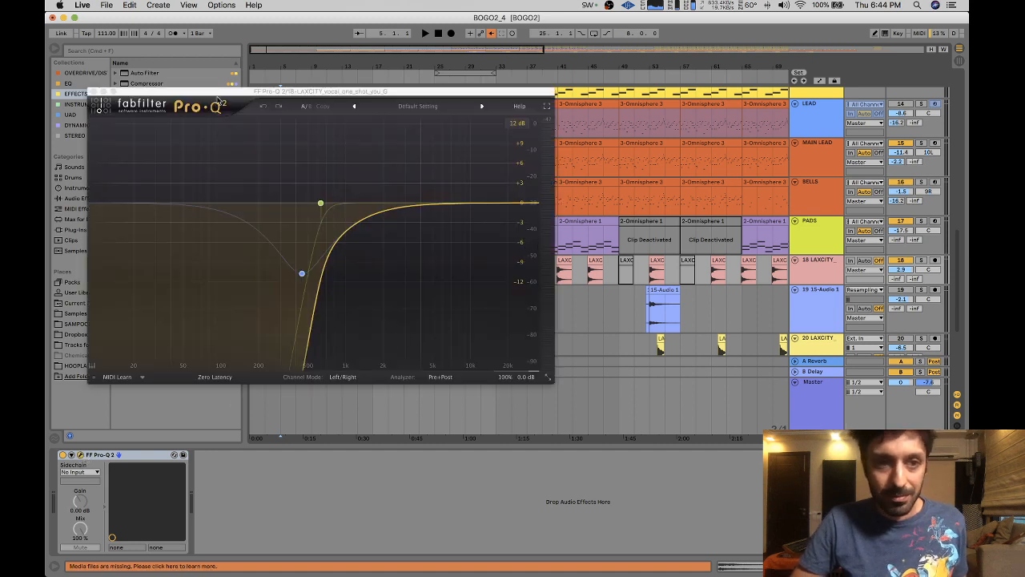
{"action": "left_click", "coordinate": [93, 93]}
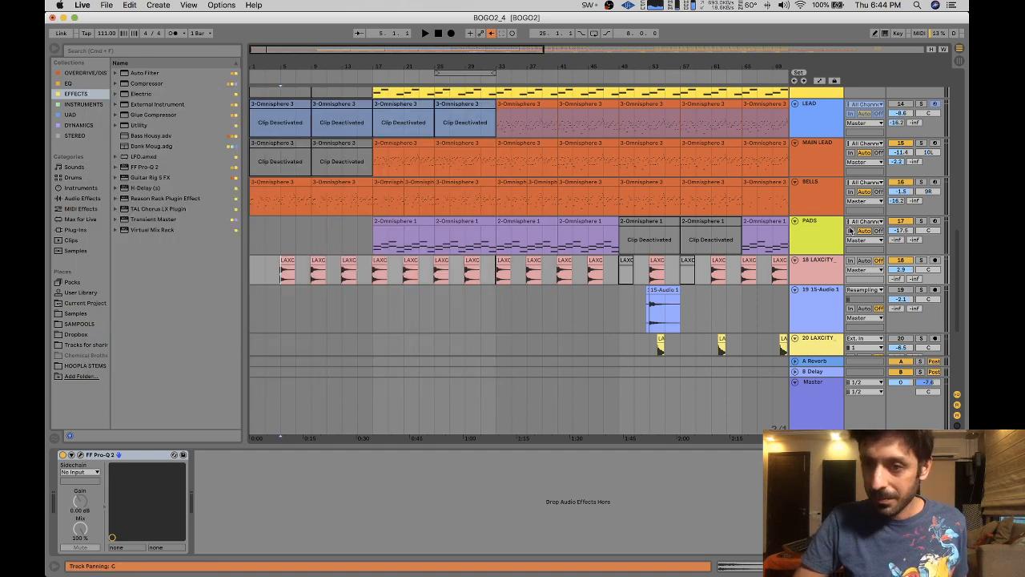
- Play the whole arrangement from bar 1 and mute the Maschine 2 track
{"action": "left_click", "coordinate": [254, 235]}
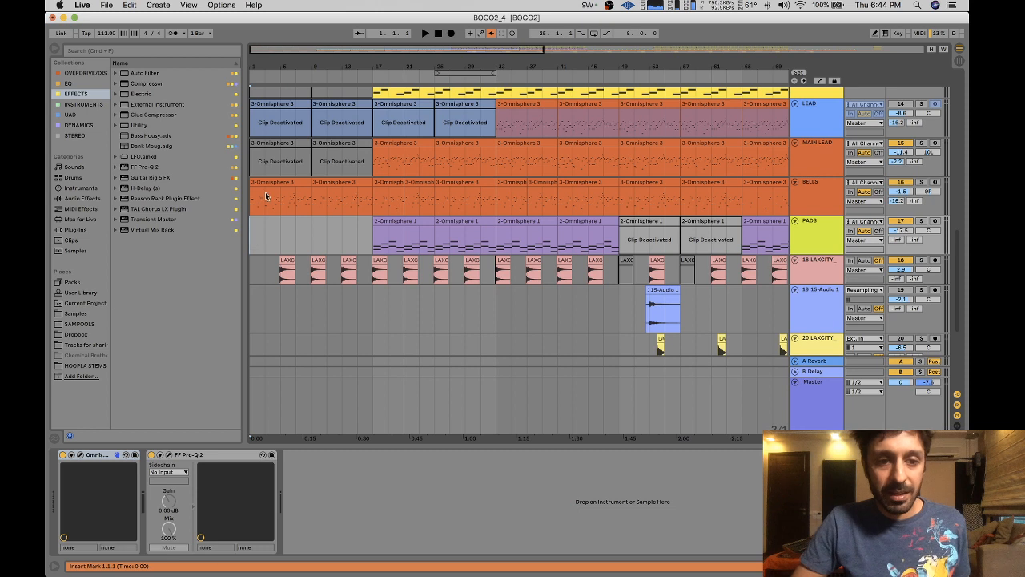
{"action": "left_click", "coordinate": [391, 164]}
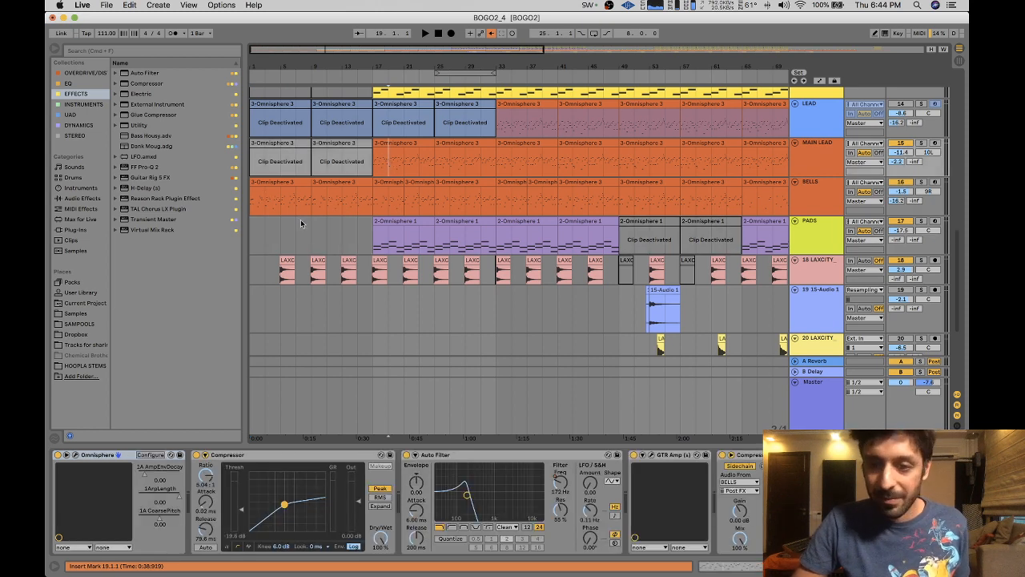
{"action": "left_click", "coordinate": [255, 236]}
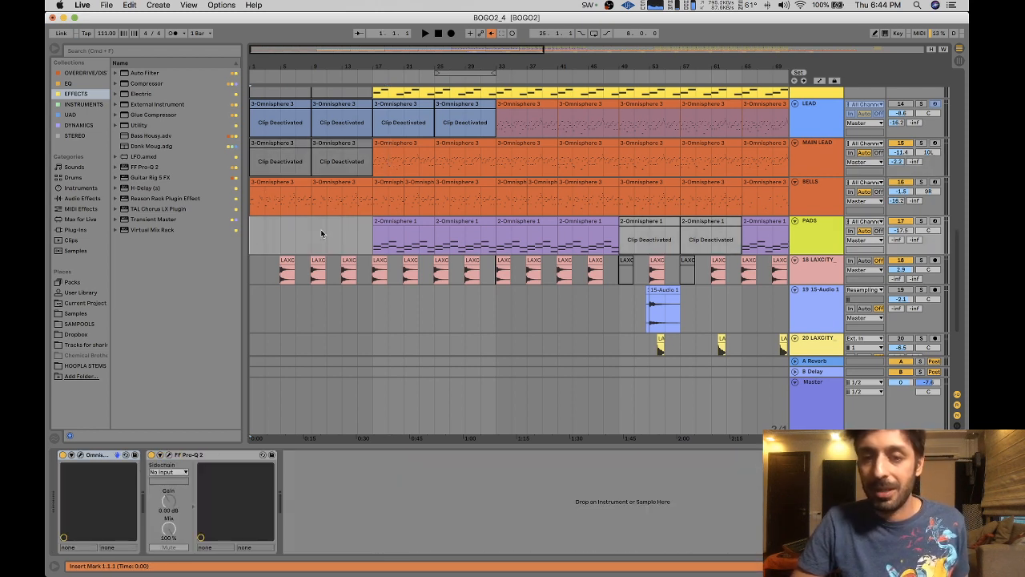
{"action": "scroll", "coordinate": [857, 173], "scroll_direction": "up", "scroll_amount": 10}
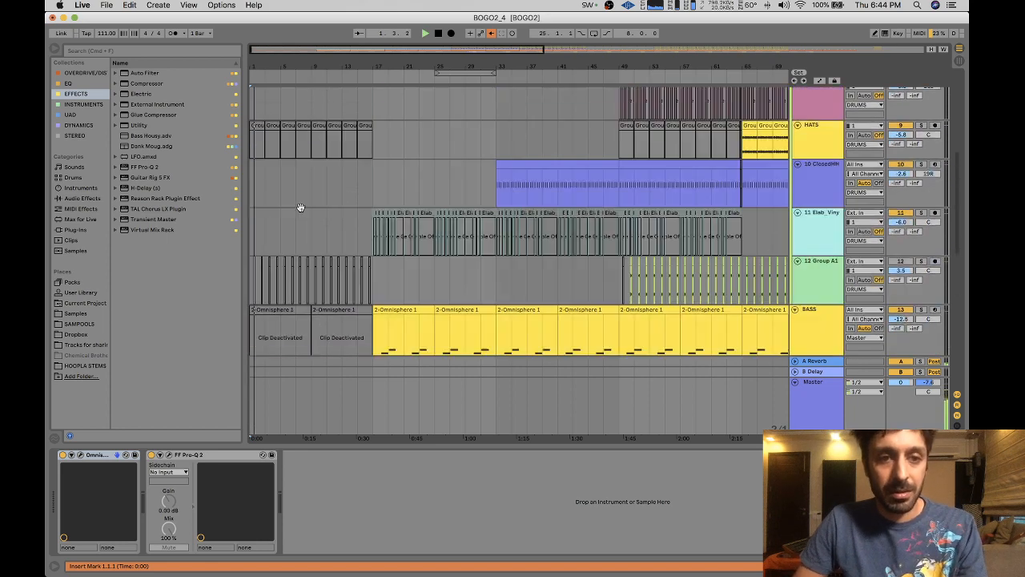
{"action": "left_click", "coordinate": [838, 136]}
{"action": "left_click", "coordinate": [901, 122]}
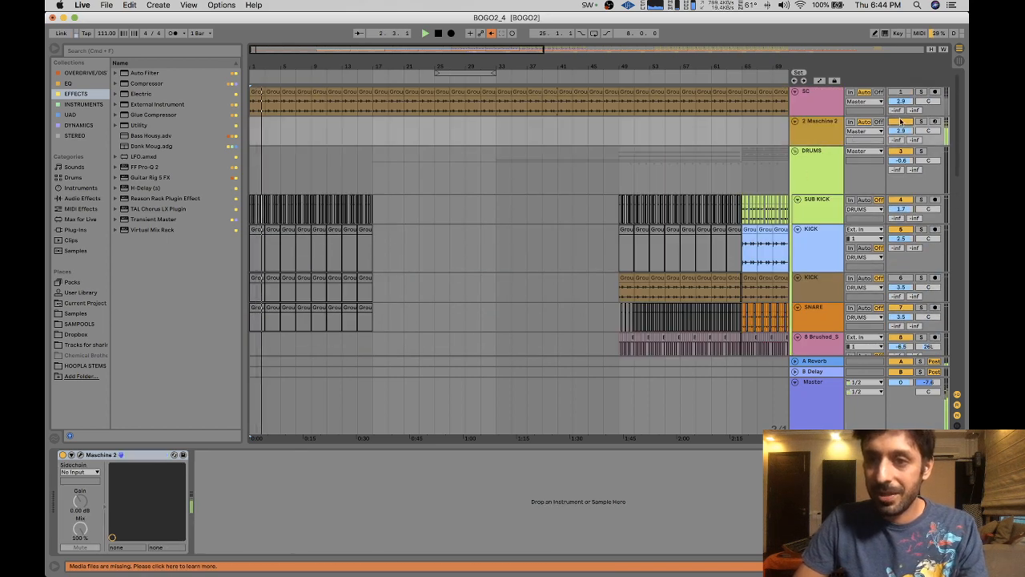
- Show the automation lanes during playback and shrink the 1ArpLength and 1A AmpEnvDecay lanes of MAIN LEAD
{"action": "scroll", "coordinate": [656, 109], "scroll_direction": "right", "scroll_amount": 1}
{"action": "scroll", "coordinate": [367, 198], "scroll_direction": "down", "scroll_amount": 6}
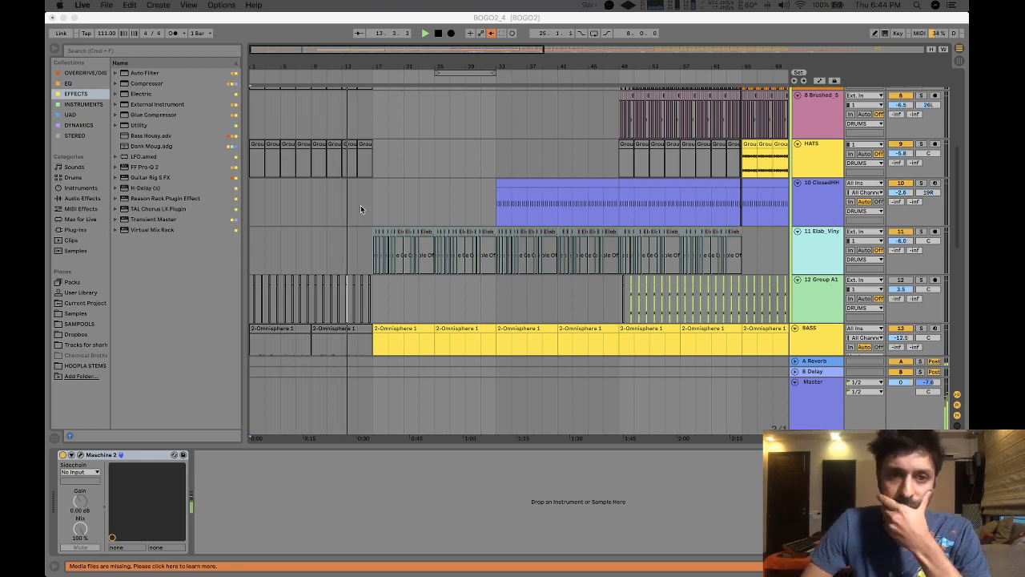
{"action": "scroll", "coordinate": [360, 207], "scroll_direction": "down", "scroll_amount": 5}
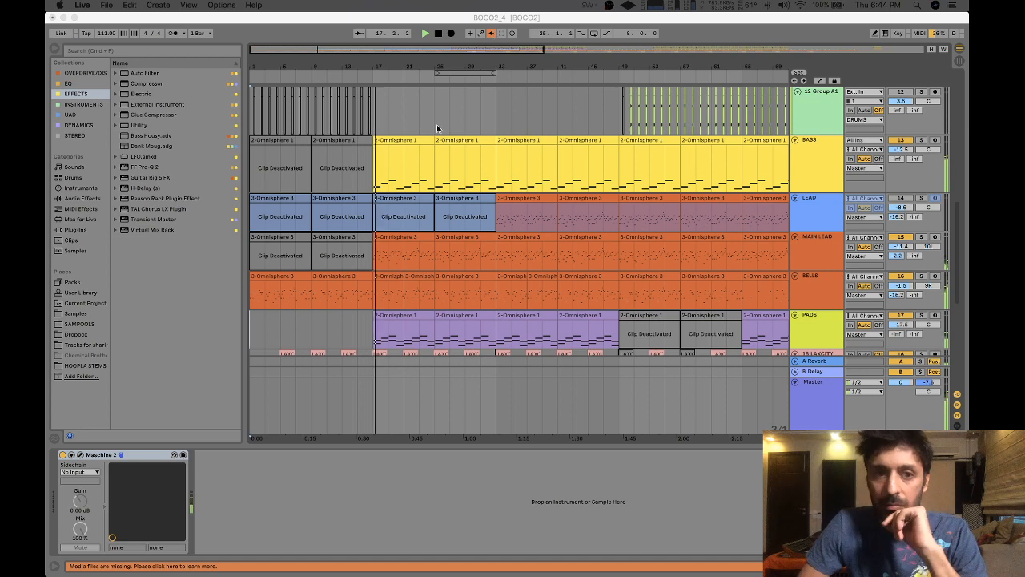
{"action": "scroll", "coordinate": [406, 149], "scroll_direction": "down", "scroll_amount": 3}
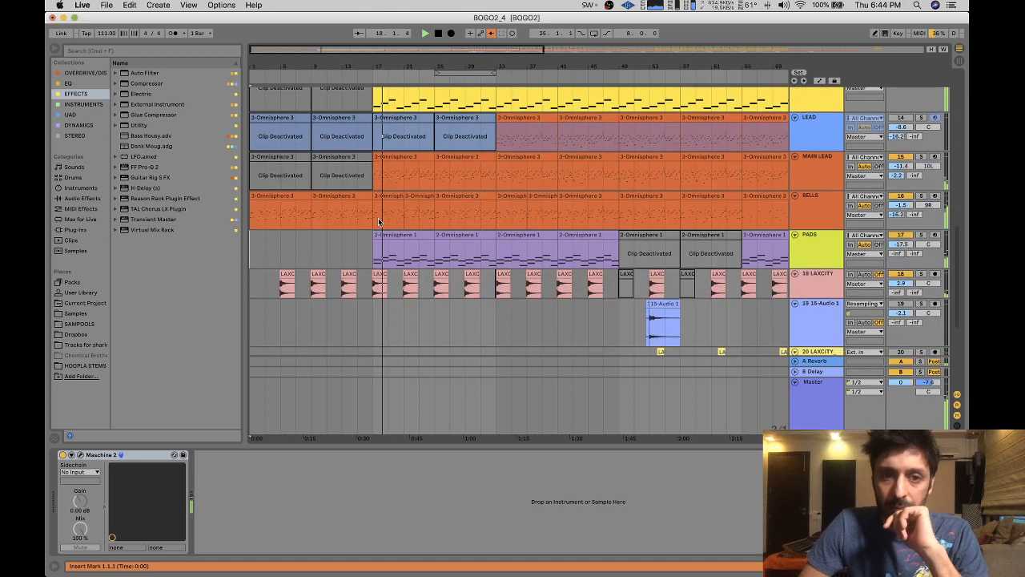
{"action": "left_click", "coordinate": [359, 187]}
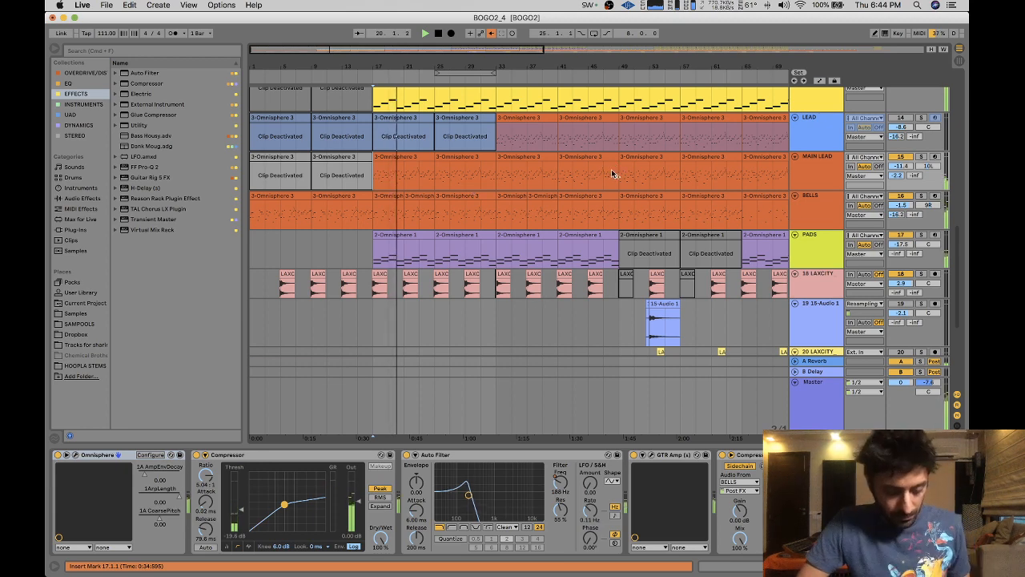
{"action": "key", "text": "a"}
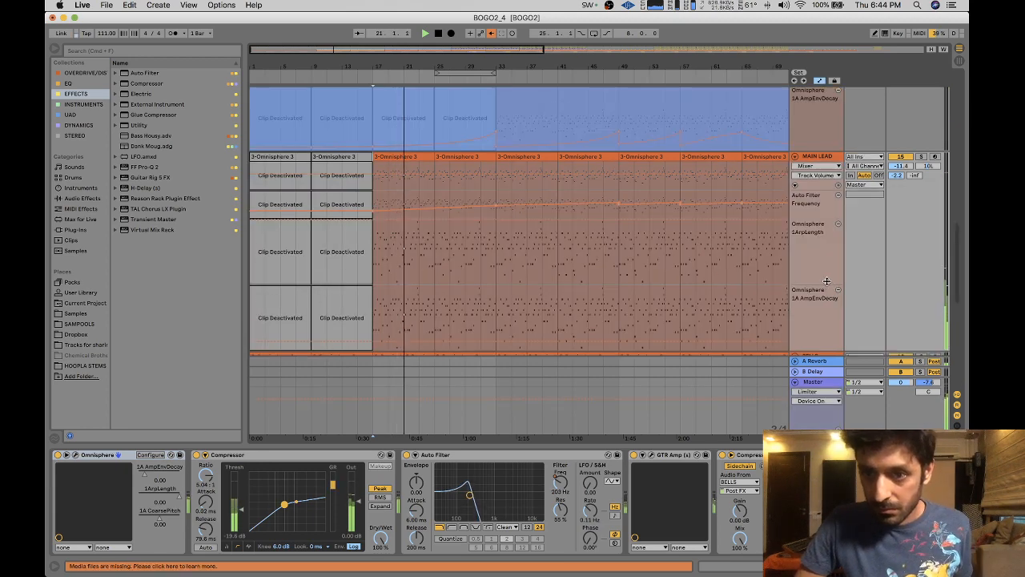
{"action": "left_click_drag", "start_coordinate": [826, 284], "coordinate": [831, 250]}
{"action": "left_click_drag", "start_coordinate": [821, 313], "coordinate": [822, 284]}
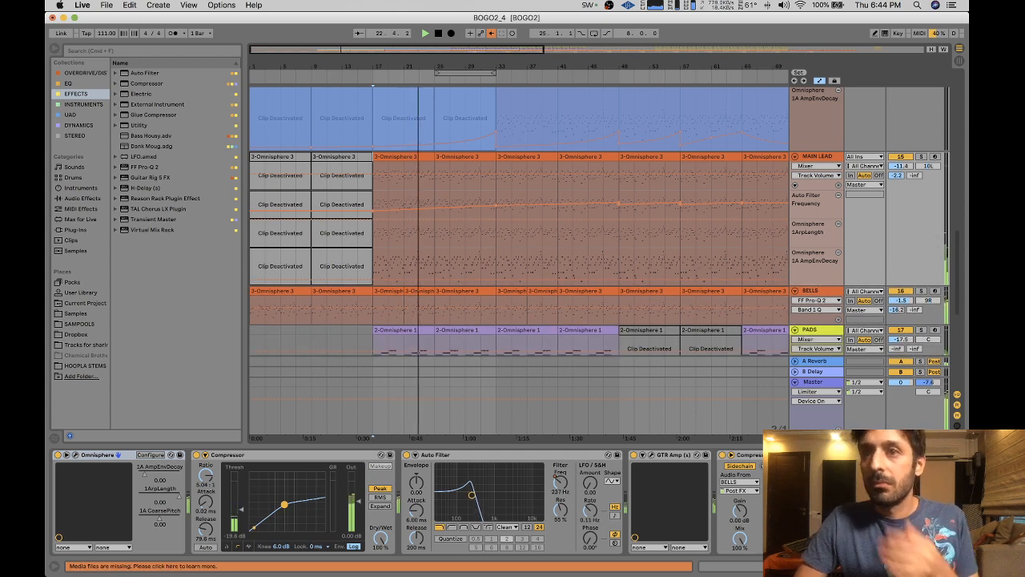
{"action": "scroll", "coordinate": [473, 213], "scroll_direction": "up", "scroll_amount": 10}
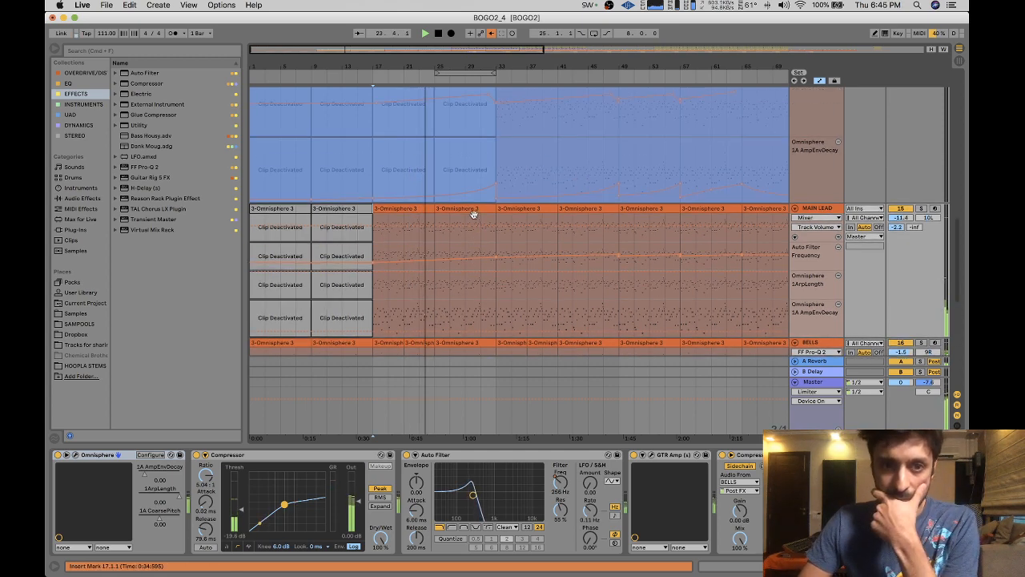
{"action": "scroll", "coordinate": [475, 177], "scroll_direction": "up", "scroll_amount": 10}
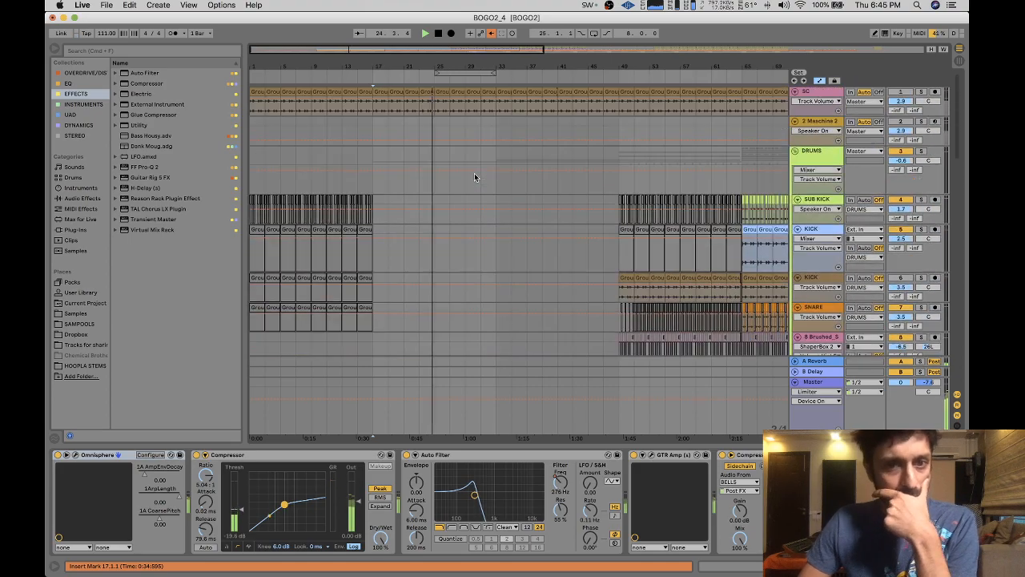
- Lower the BELLS track volume to -6.8 dB during playback
{"action": "scroll", "coordinate": [475, 177], "scroll_direction": "down", "scroll_amount": 8}
{"action": "scroll", "coordinate": [475, 177], "scroll_direction": "down", "scroll_amount": 10}
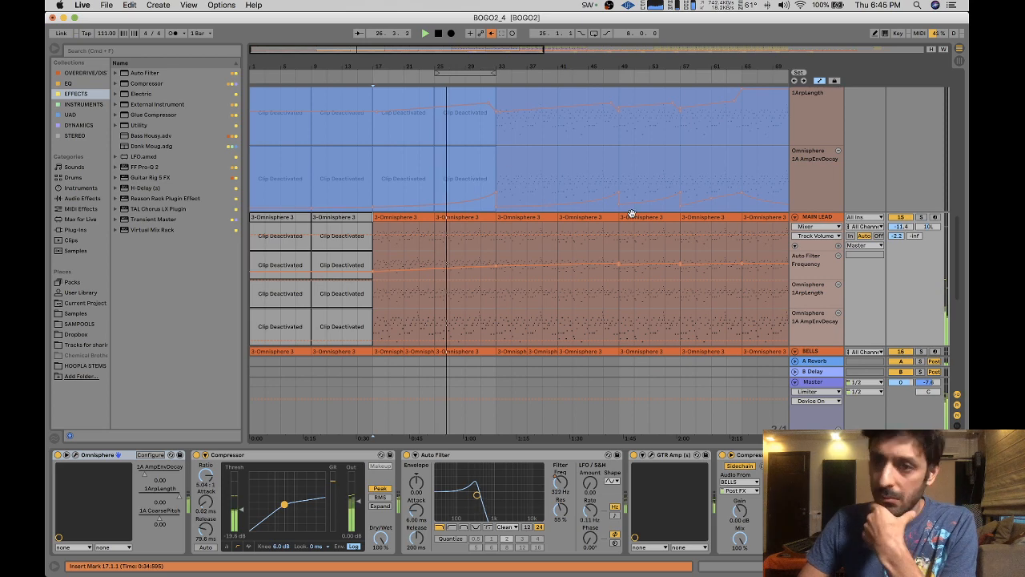
{"action": "scroll", "coordinate": [905, 254], "scroll_direction": "down", "scroll_amount": 8}
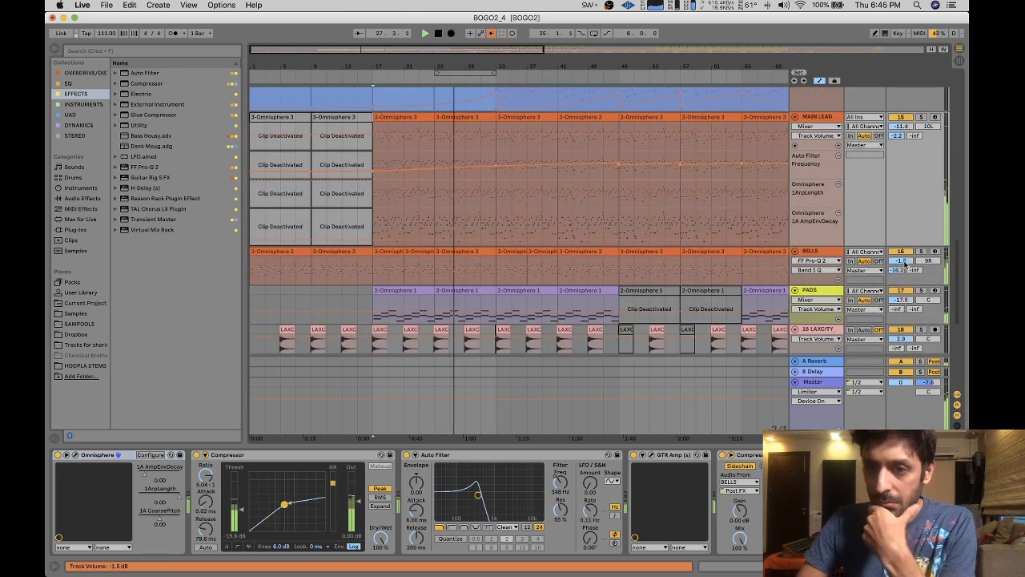
{"action": "left_click", "coordinate": [901, 261]}
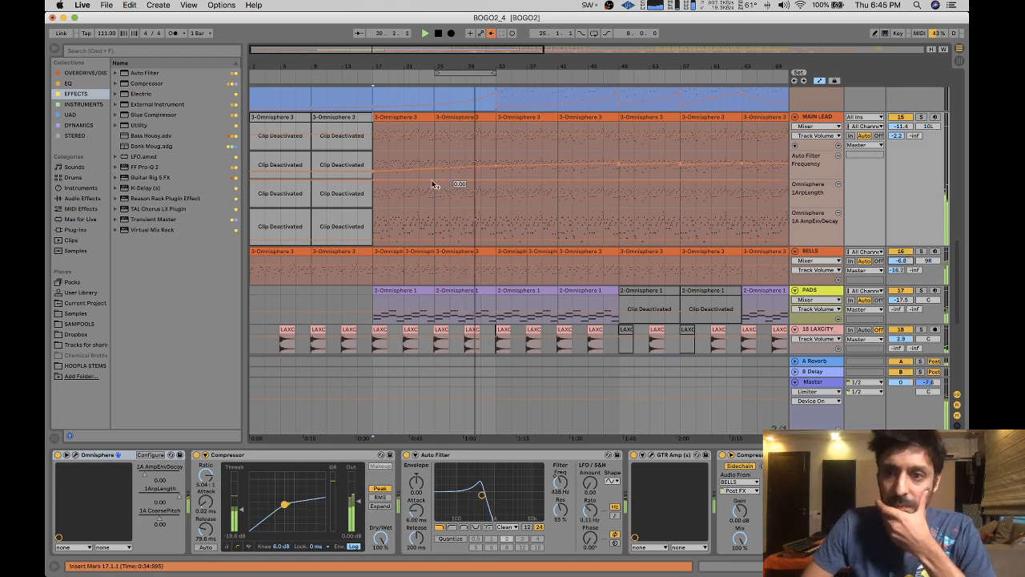
- Hide the automation lanes and zoom the timeline out to show the whole arrangement
{"action": "scroll", "coordinate": [391, 191], "scroll_direction": "down", "scroll_amount": 10}
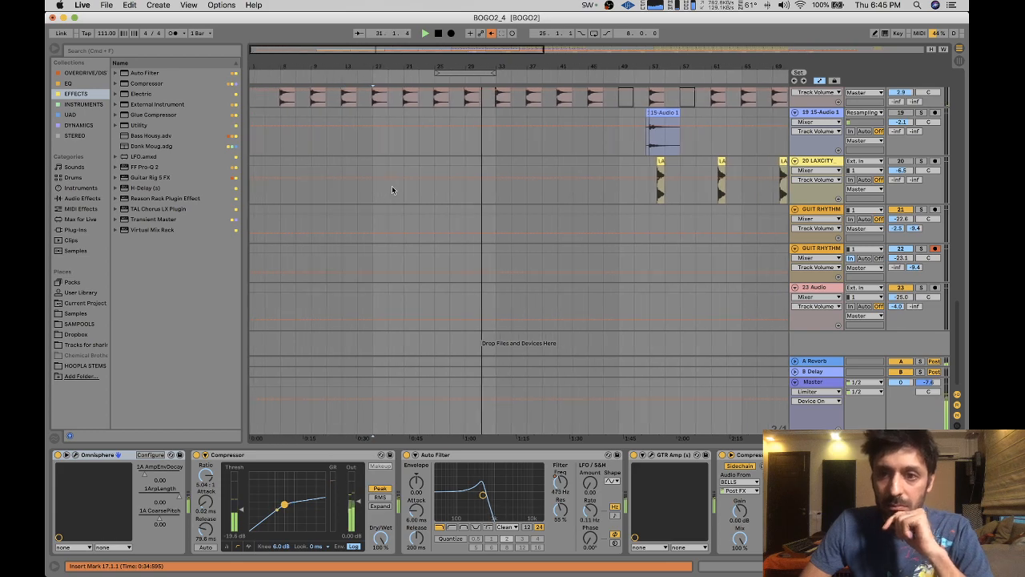
{"action": "scroll", "coordinate": [391, 189], "scroll_direction": "up", "scroll_amount": 4}
{"action": "scroll", "coordinate": [394, 183], "scroll_direction": "up", "scroll_amount": 6}
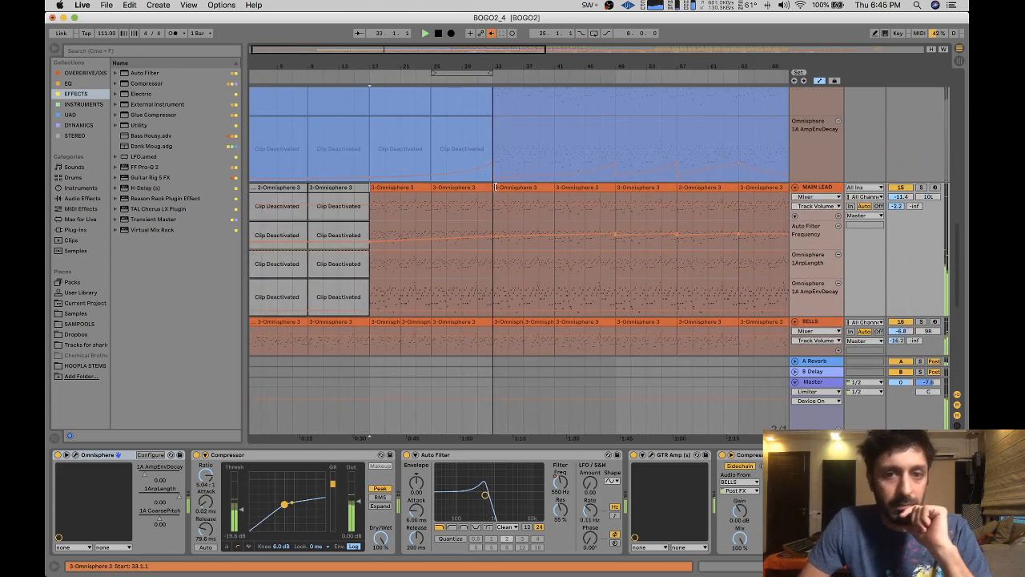
{"action": "scroll", "coordinate": [412, 205], "scroll_direction": "up", "scroll_amount": 6}
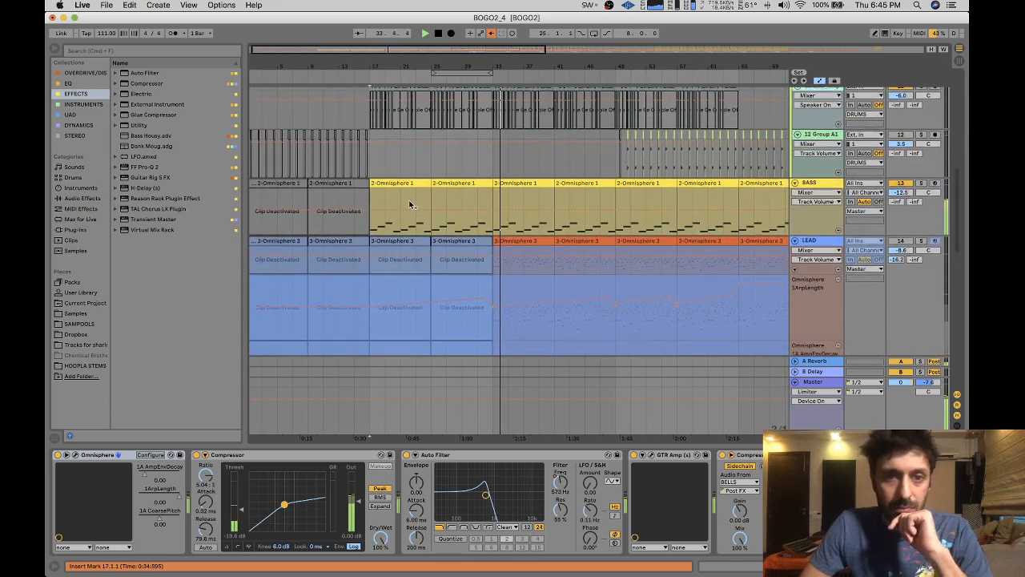
{"action": "scroll", "coordinate": [412, 205], "scroll_direction": "down", "scroll_amount": 5}
{"action": "key", "text": "a"}
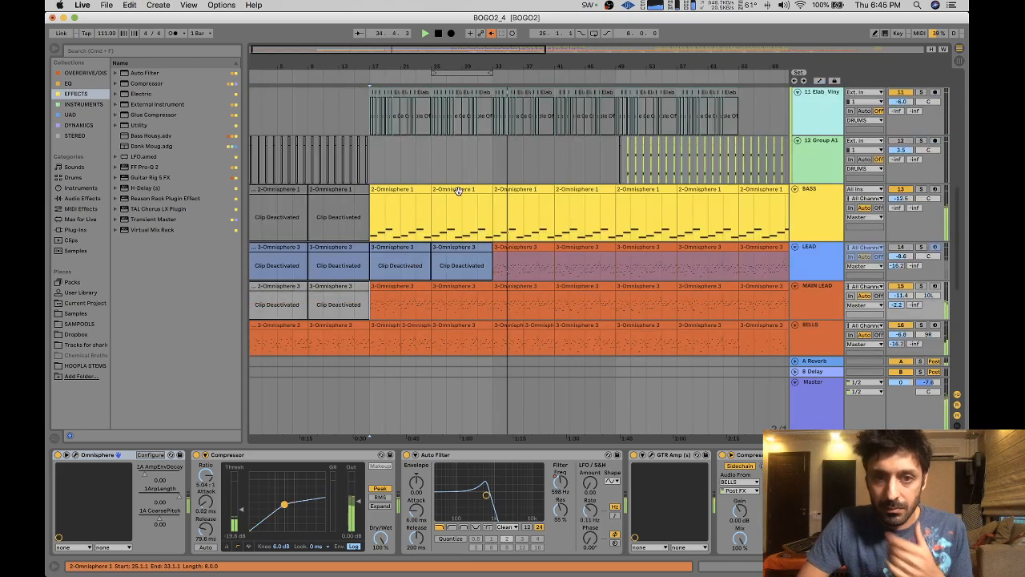
{"action": "scroll", "coordinate": [457, 191], "scroll_direction": "up", "scroll_amount": 3}
{"action": "key", "text": "minus"}
{"action": "key", "text": "minus"}
{"action": "key", "text": "minus"}
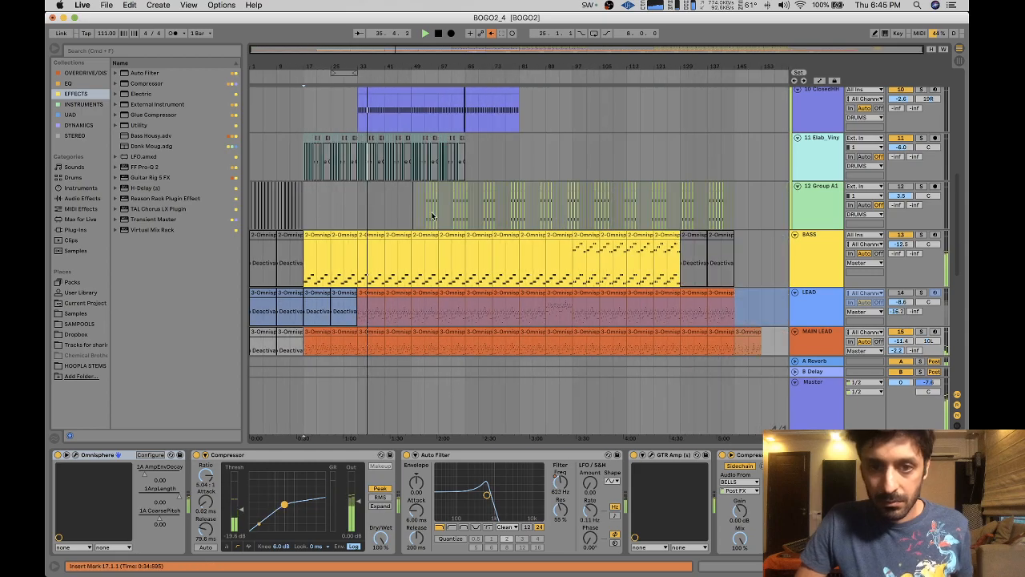
{"action": "scroll", "coordinate": [398, 213], "scroll_direction": "down", "scroll_amount": 8}
{"action": "scroll", "coordinate": [398, 213], "scroll_direction": "up", "scroll_amount": 5}
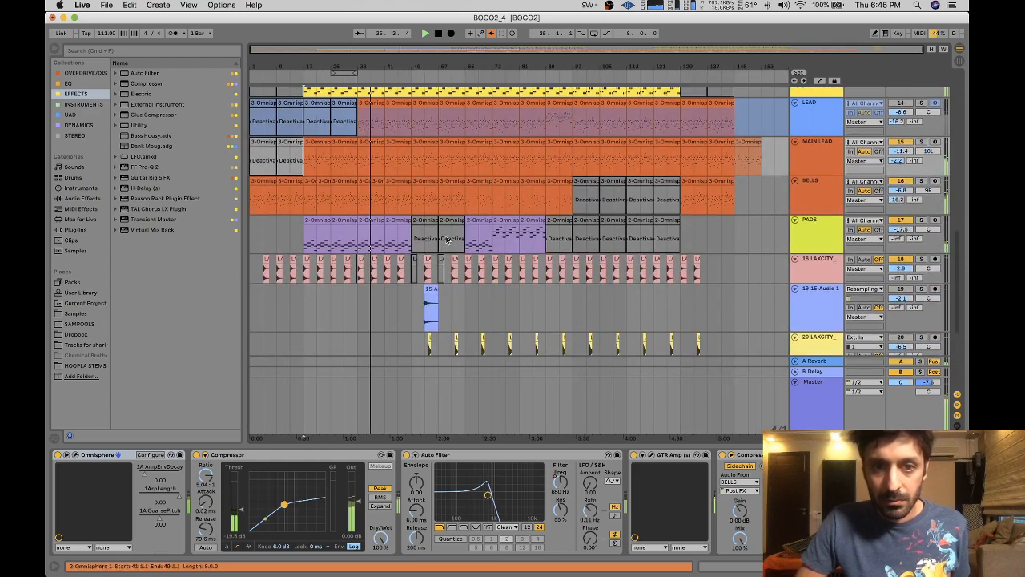
- Select all the melodic, vocal and guitar tracks and reduce their heights for a more compact arrangement
{"action": "left_click", "coordinate": [820, 296]}
{"action": "key", "text": "super+a"}
{"action": "scroll", "coordinate": [813, 299], "scroll_direction": "up", "scroll_amount": 1}
{"action": "scroll", "coordinate": [811, 304], "scroll_direction": "up", "scroll_amount": 1}
{"action": "key", "text": "alt+minus"}
{"action": "key", "text": "alt+minus"}
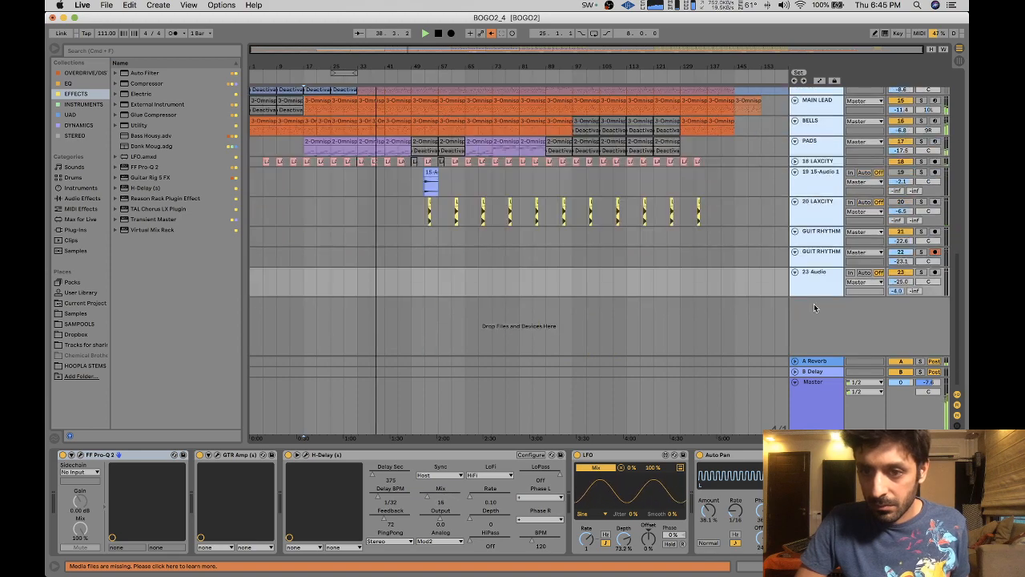
{"action": "key", "text": "alt+minus"}
{"action": "key", "text": "alt+plus"}
{"action": "key", "text": "alt+plus"}
{"action": "key", "text": "alt+plus"}
{"action": "key", "text": "alt+minus"}
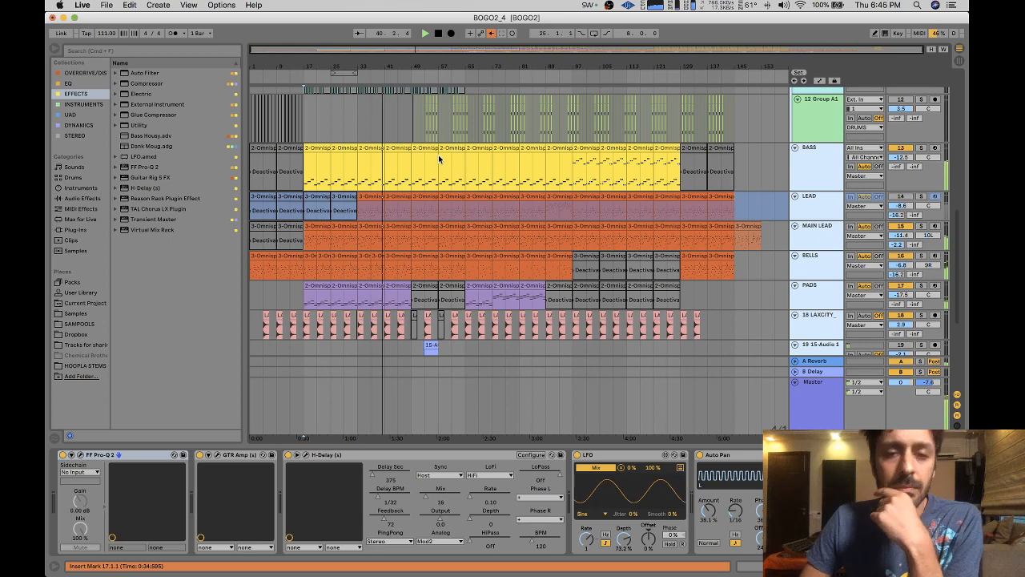
- Show the devices of track 10 ClosedHH and select its clip content from bar 33 to bar 49
{"action": "scroll", "coordinate": [337, 186], "scroll_direction": "down", "scroll_amount": 2}
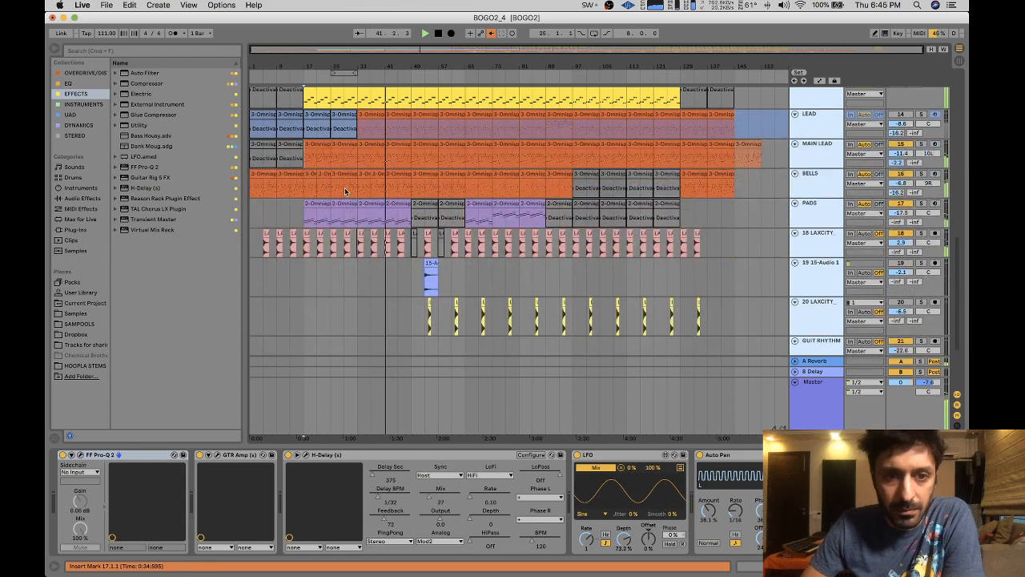
{"action": "scroll", "coordinate": [345, 186], "scroll_direction": "up", "scroll_amount": 8}
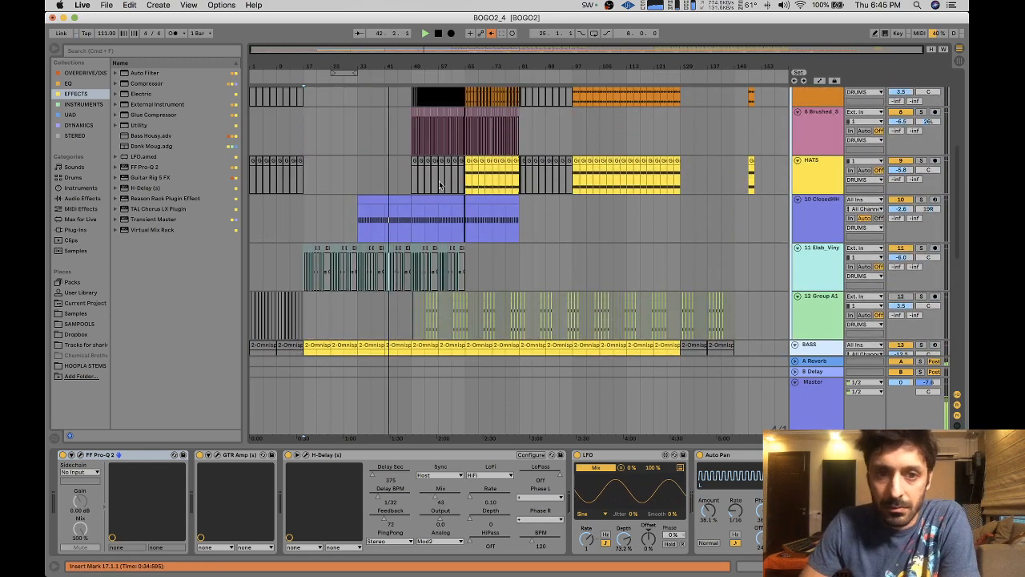
{"action": "scroll", "coordinate": [881, 224], "scroll_direction": "up", "scroll_amount": 3}
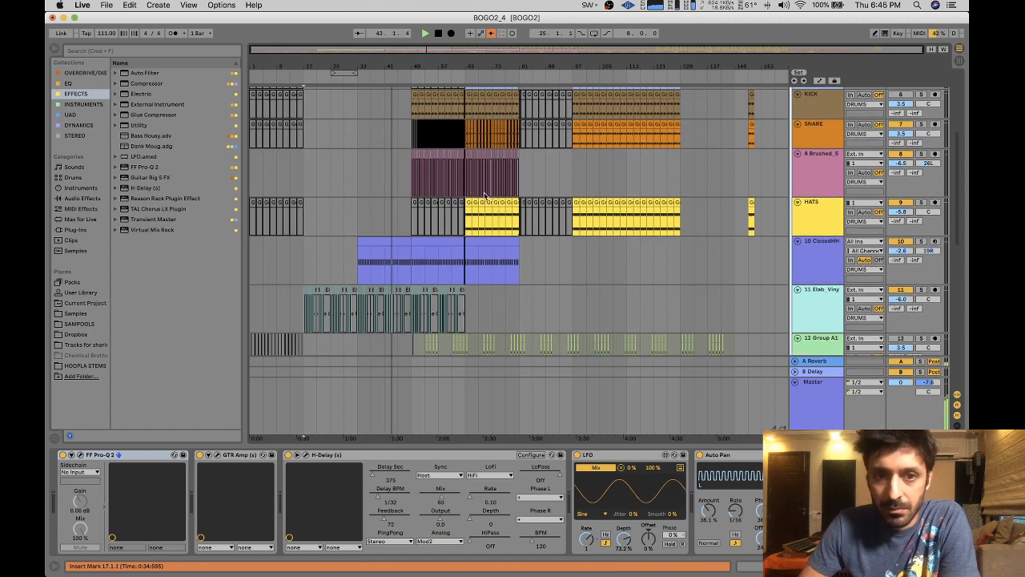
{"action": "left_click", "coordinate": [411, 247]}
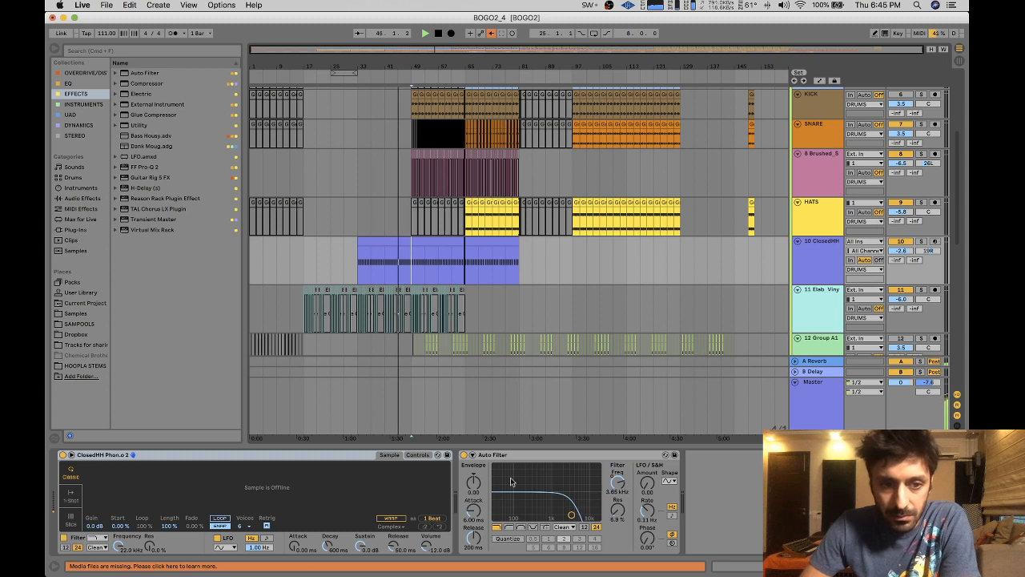
{"action": "left_click", "coordinate": [370, 237]}
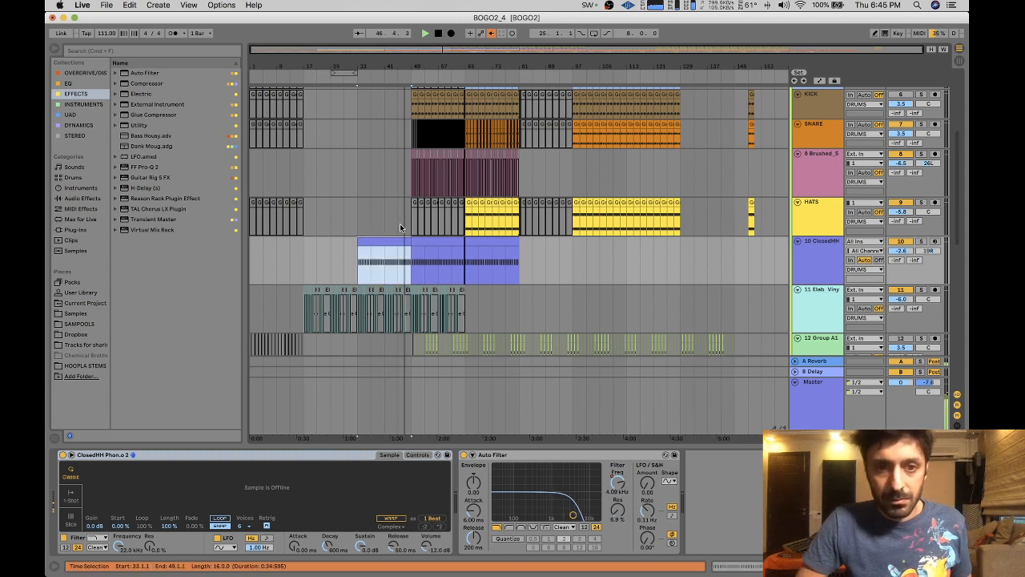
- Switch to Finder and search the whole Mac for "phono" samples
{"action": "key", "text": "super+Tab"}
{"action": "key", "text": "super+Tab"}
{"action": "key", "text": "super+Tab"}
{"action": "key", "text": "super+Tab"}
{"action": "key", "text": "super+Tab"}
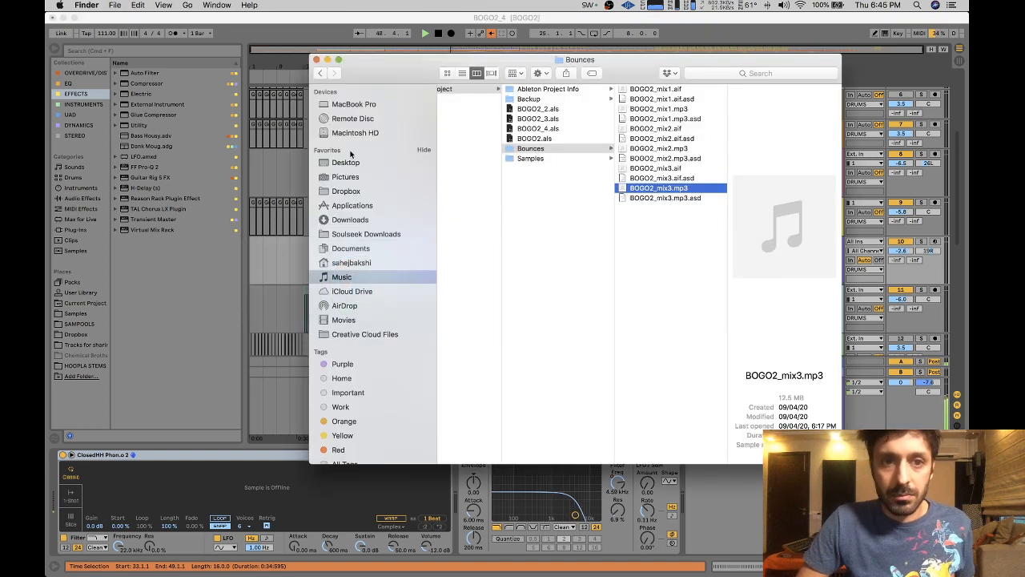
{"action": "left_click", "coordinate": [360, 133]}
{"action": "left_click", "coordinate": [753, 73]}
{"action": "type", "text": "c"}
{"action": "type", "text": "hono"}
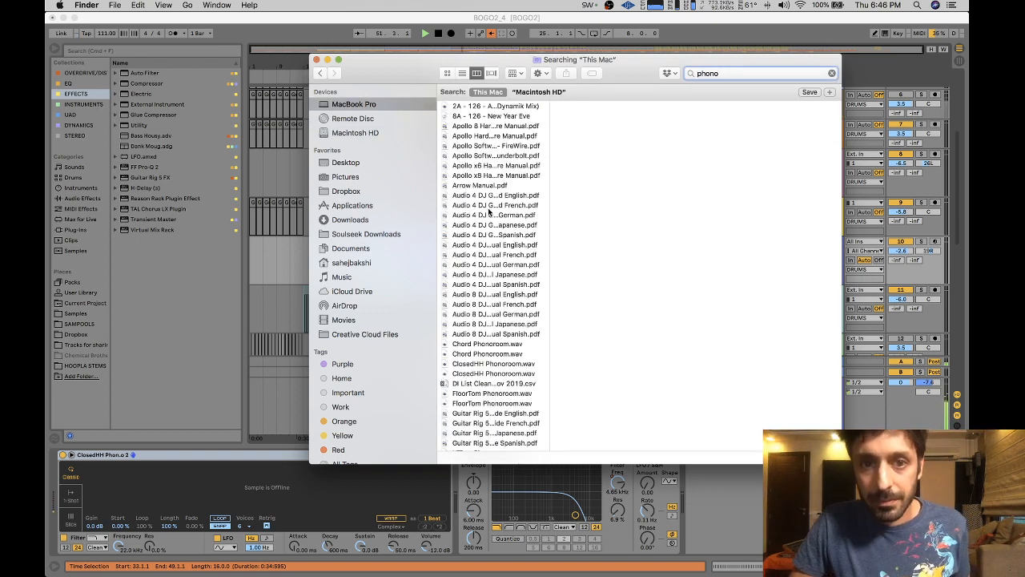
- Preview OpenHH Phonoroom.wav and load it into the track 10 sampler in Ableton Live to replace the offline sample
{"action": "scroll", "coordinate": [484, 281], "scroll_direction": "down", "scroll_amount": 10}
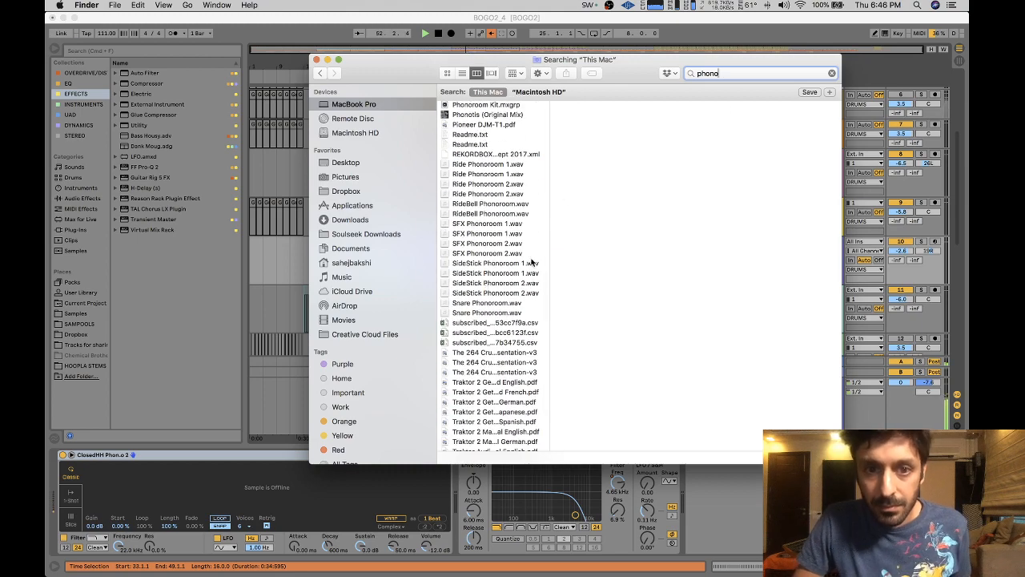
{"action": "scroll", "coordinate": [539, 279], "scroll_direction": "down", "scroll_amount": 5}
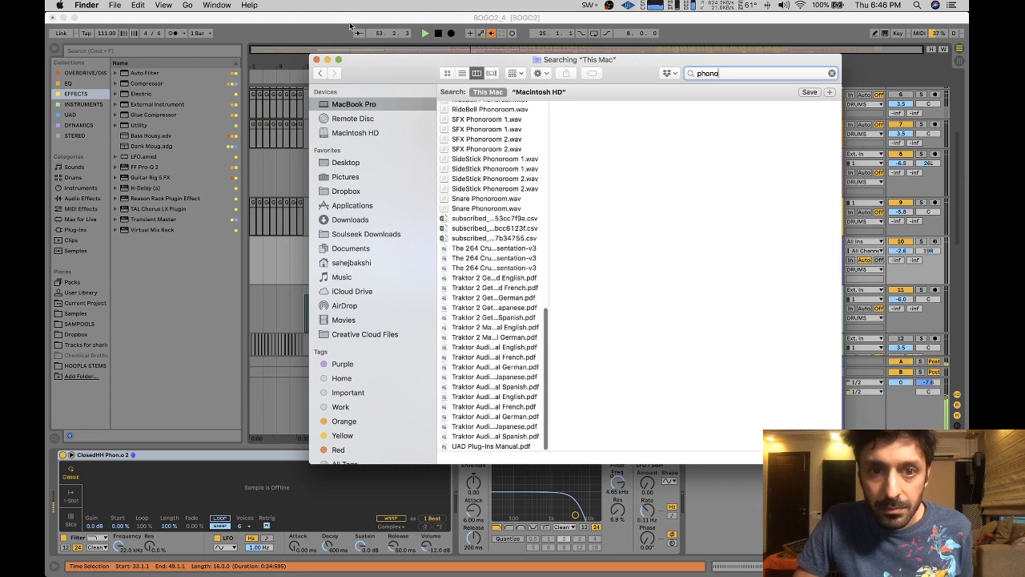
{"action": "scroll", "coordinate": [538, 221], "scroll_direction": "up", "scroll_amount": 8}
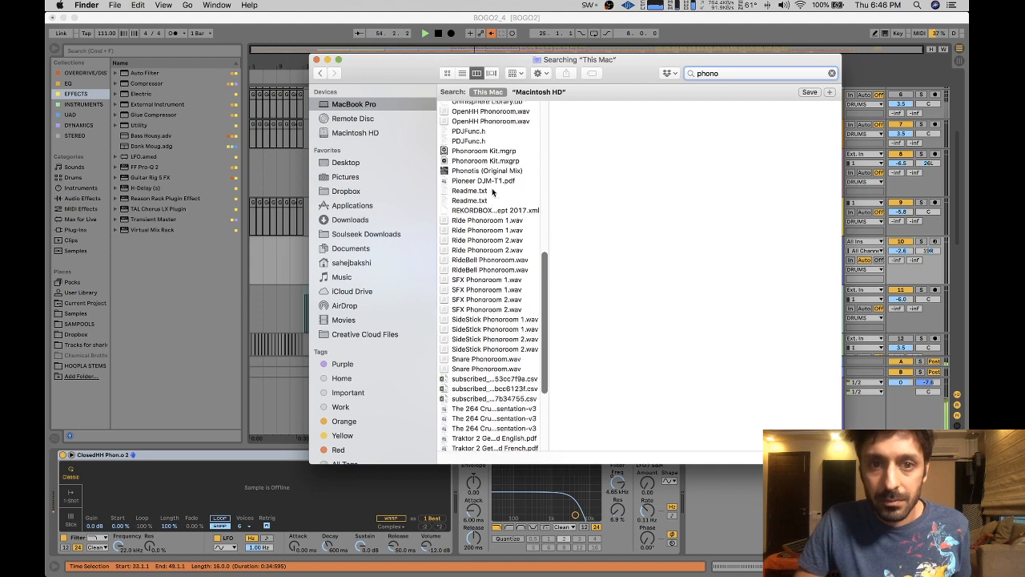
{"action": "left_click", "coordinate": [489, 181]}
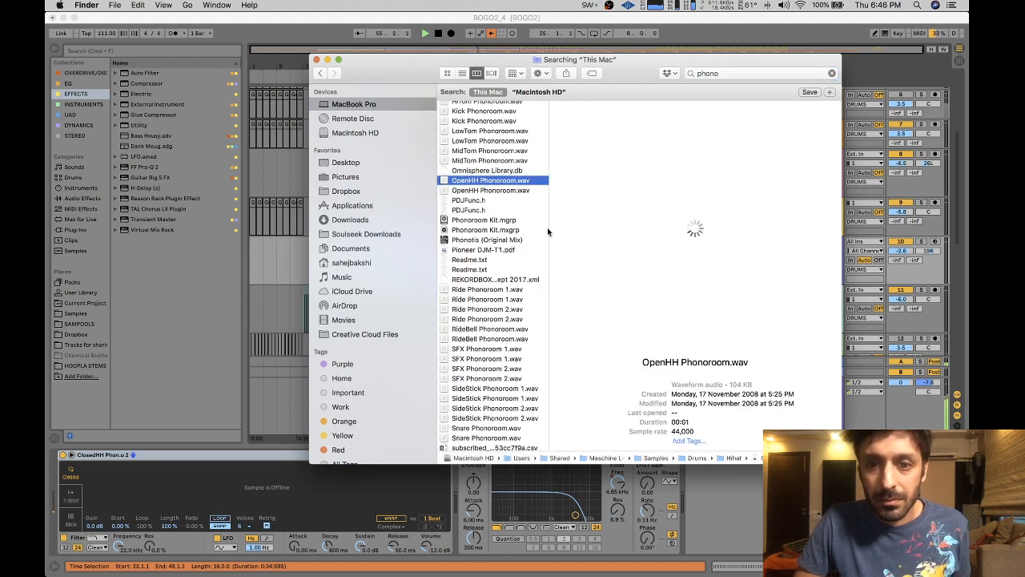
{"action": "key", "text": "space"}
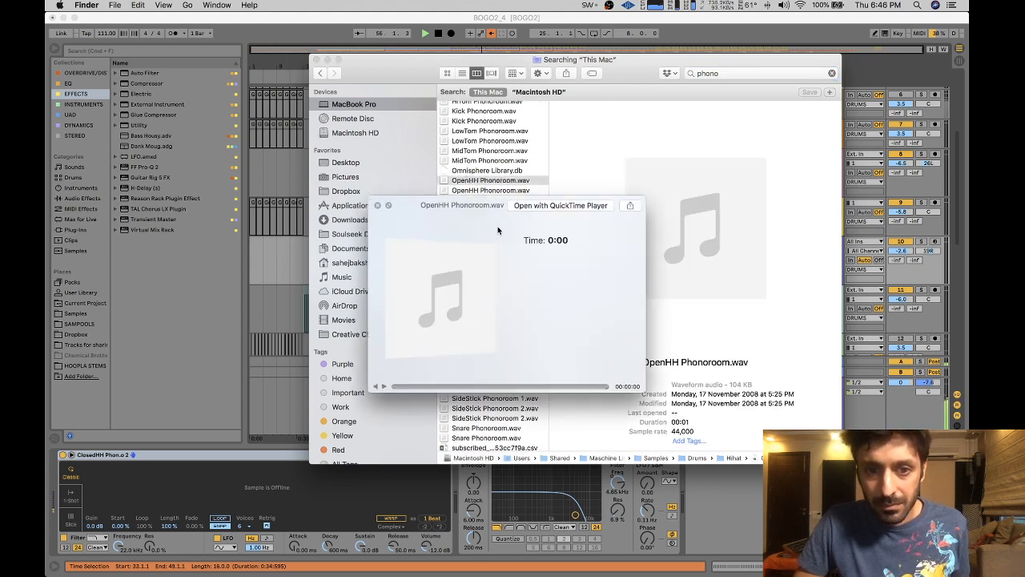
{"action": "key", "text": "space"}
{"action": "left_click_drag", "start_coordinate": [490, 181], "coordinate": [196, 472]}
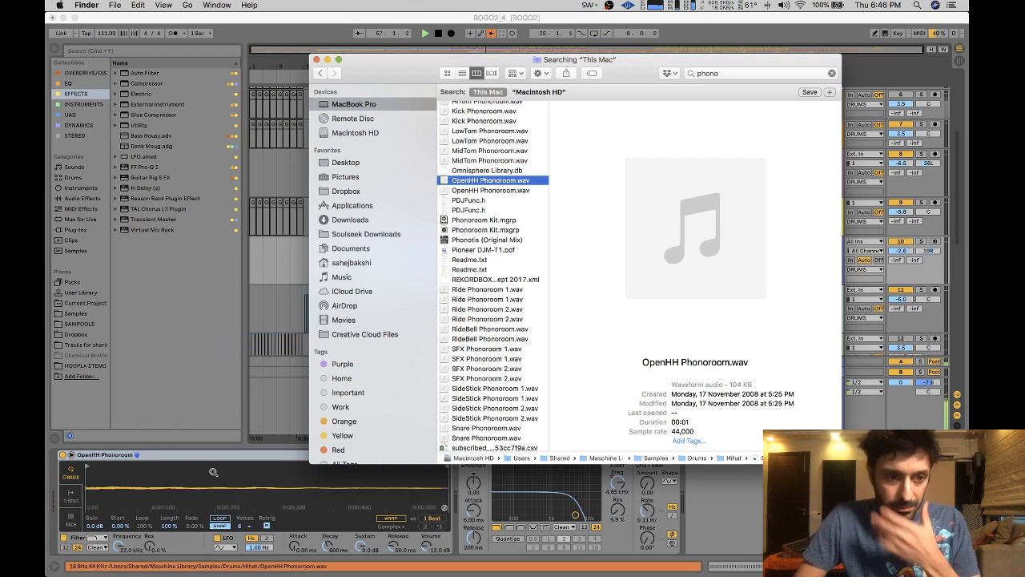
{"action": "left_click", "coordinate": [266, 305]}
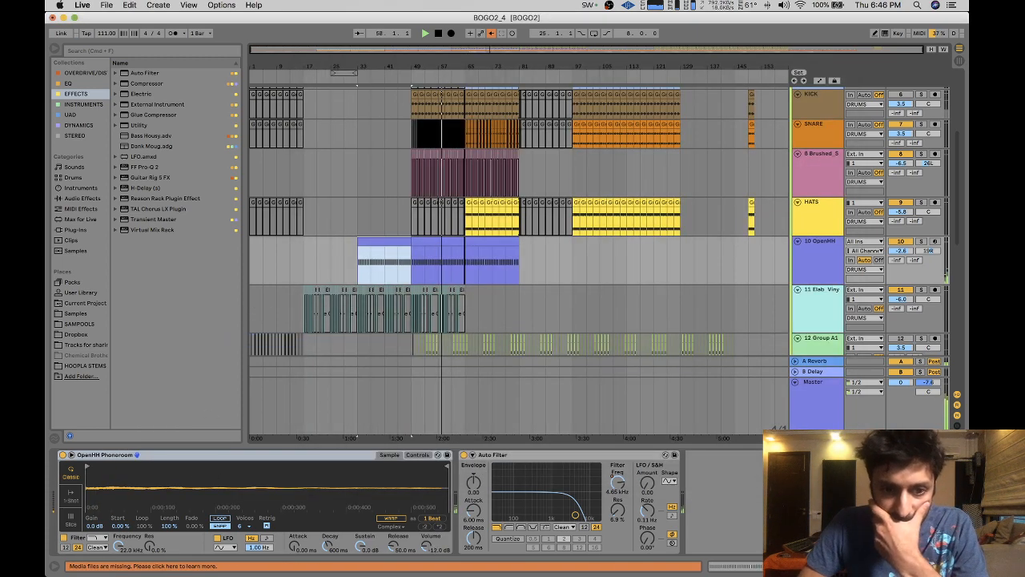
- Set the Volume of the OpenHH Phonoroom sampler to 7.88 dB and select track 10 OpenHH
{"action": "left_click_drag", "start_coordinate": [426, 546], "coordinate": [426, 498]}
{"action": "left_click_drag", "start_coordinate": [436, 544], "coordinate": [436, 561]}
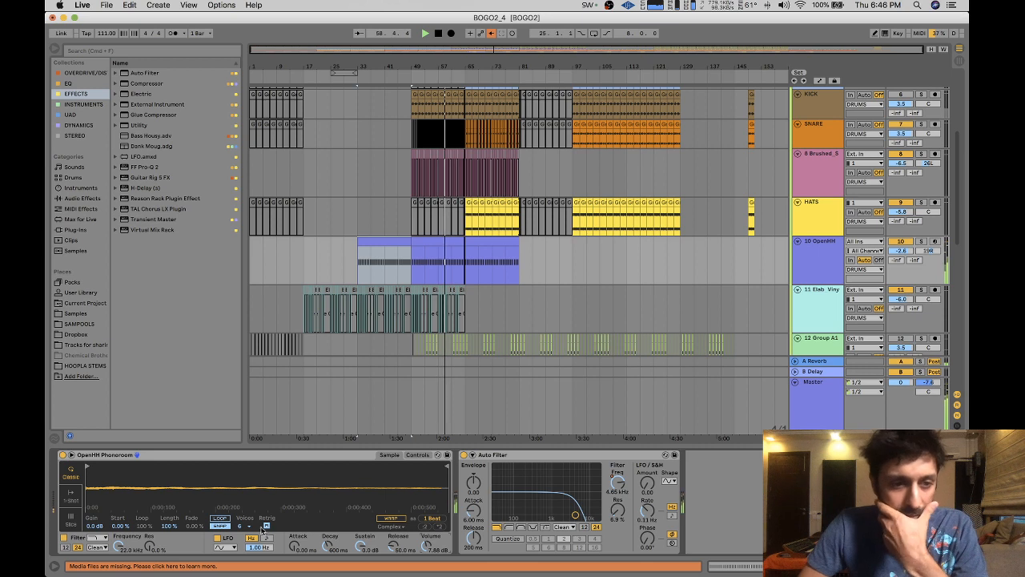
{"action": "left_click", "coordinate": [400, 251]}
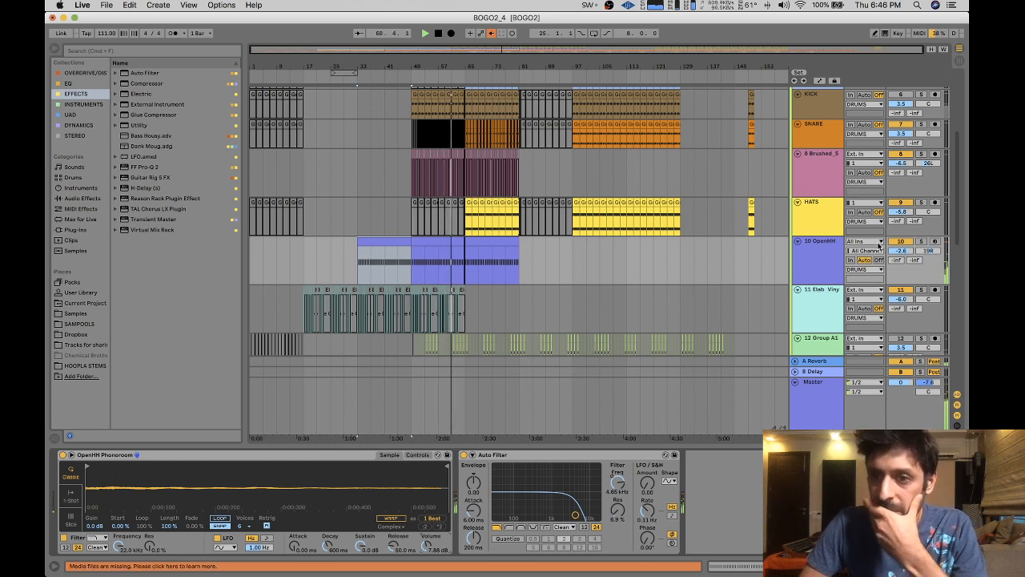
{"action": "left_click", "coordinate": [801, 262]}
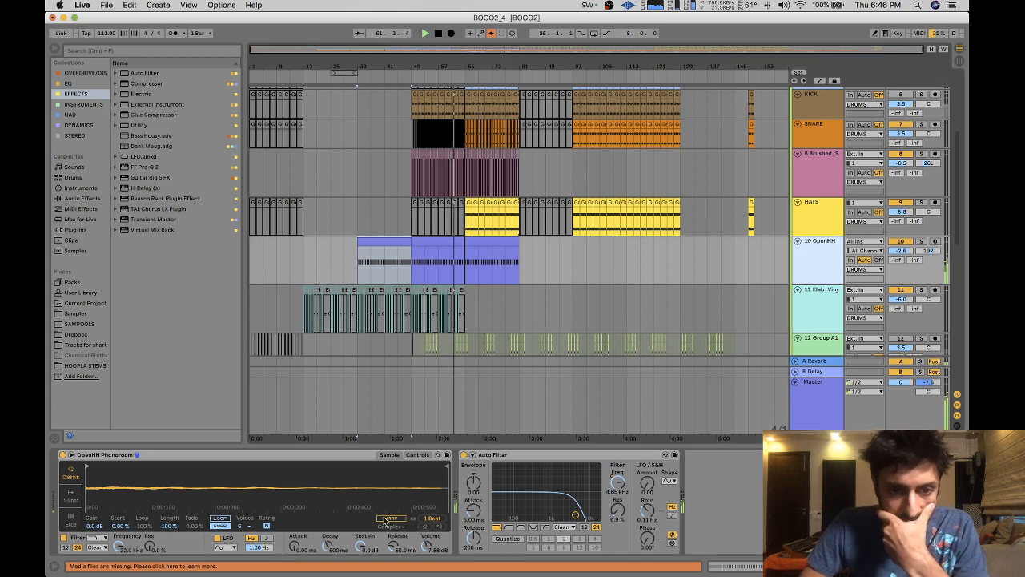
- Show the OpenHH Phonoroom sampler's controls and set its transpose to +11 st
{"action": "left_click", "coordinate": [417, 455]}
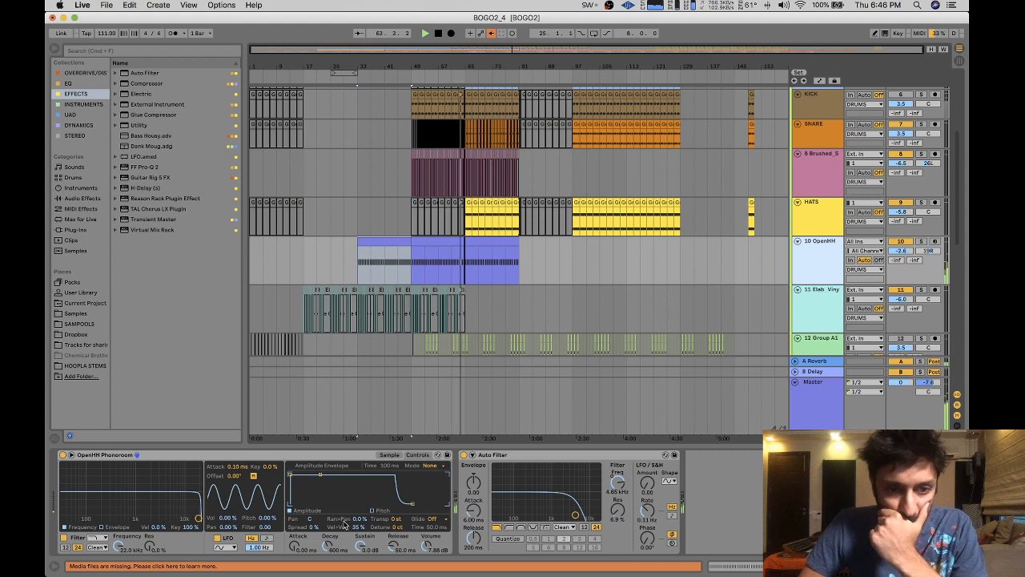
{"action": "mouse_move", "coordinate": [397, 519]}
{"action": "left_mouse_down"}
{"action": "mouse_move", "coordinate": [396, 492]}
{"action": "mouse_move", "coordinate": [398, 539]}
{"action": "left_mouse_up"}
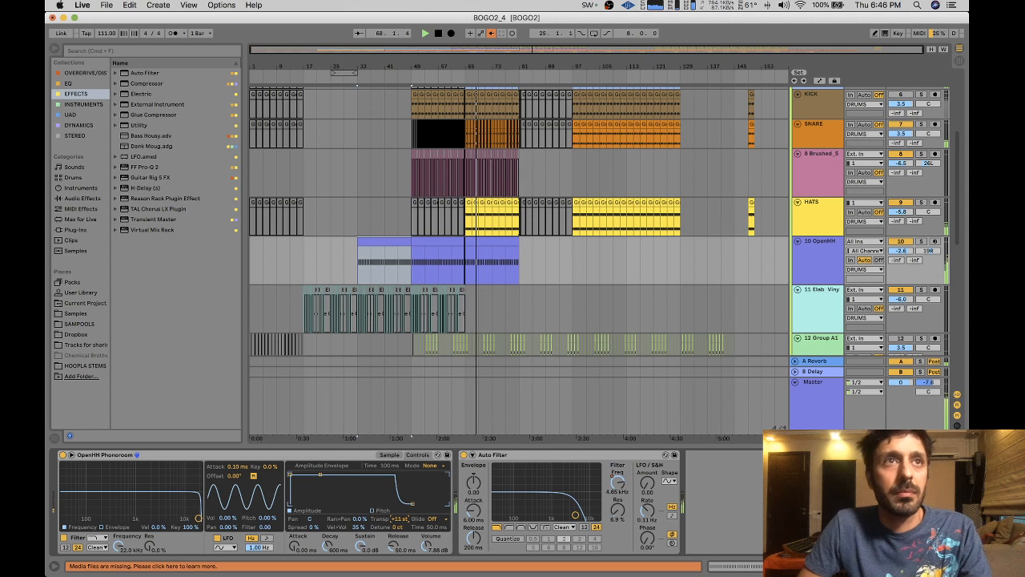
{"action": "left_click", "coordinate": [799, 271]}
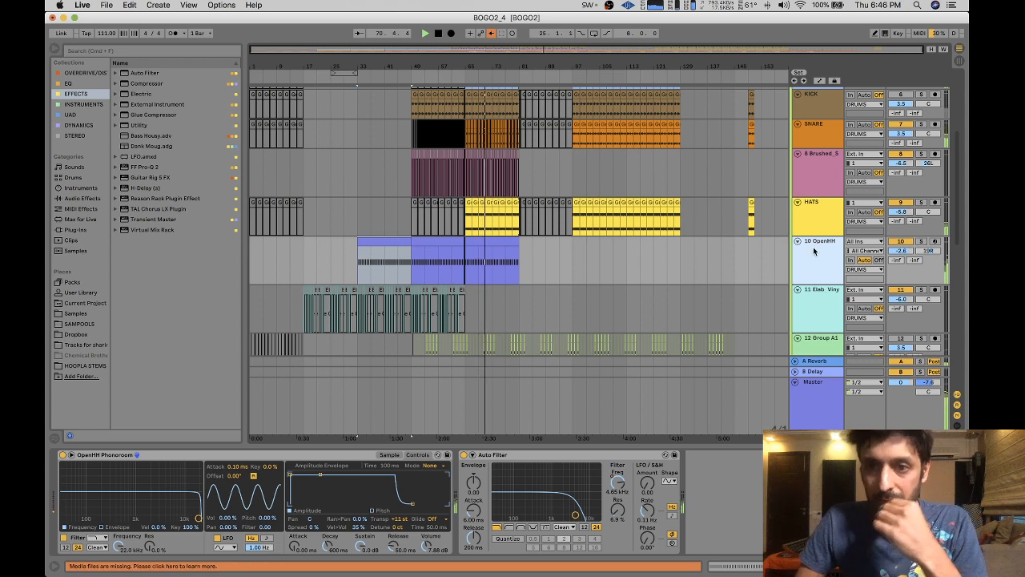
- Place the insert mark at bar 97 on the OpenHH track and look over the other tracks during playback
{"action": "left_click", "coordinate": [571, 255]}
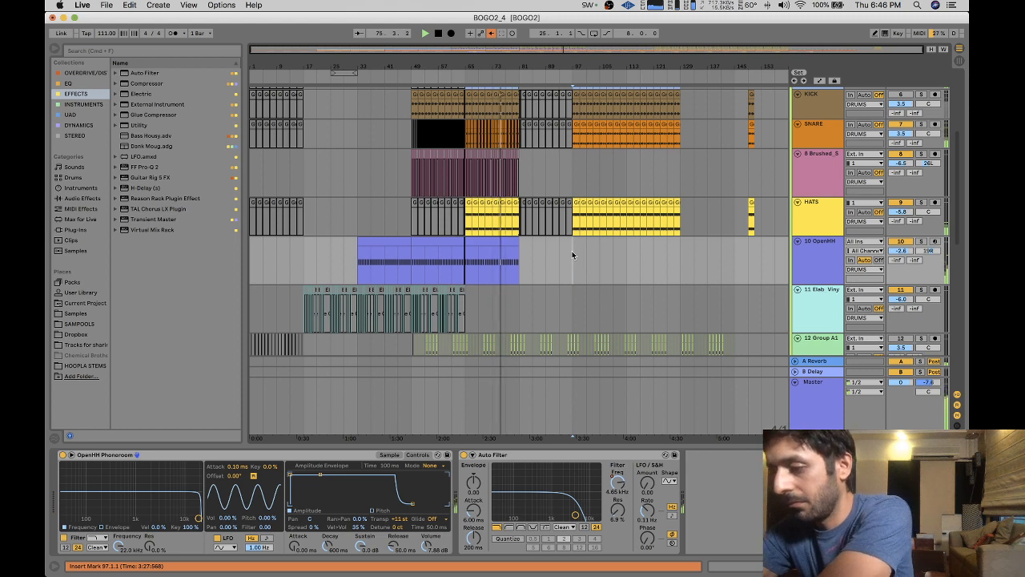
{"action": "scroll", "coordinate": [518, 260], "scroll_direction": "down", "scroll_amount": 1}
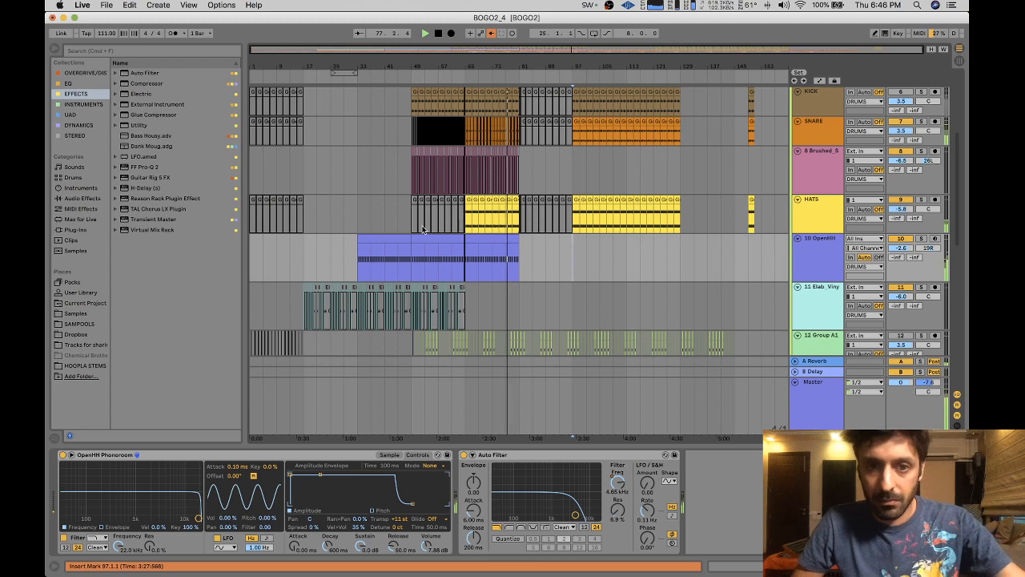
{"action": "scroll", "coordinate": [422, 229], "scroll_direction": "down", "scroll_amount": 10}
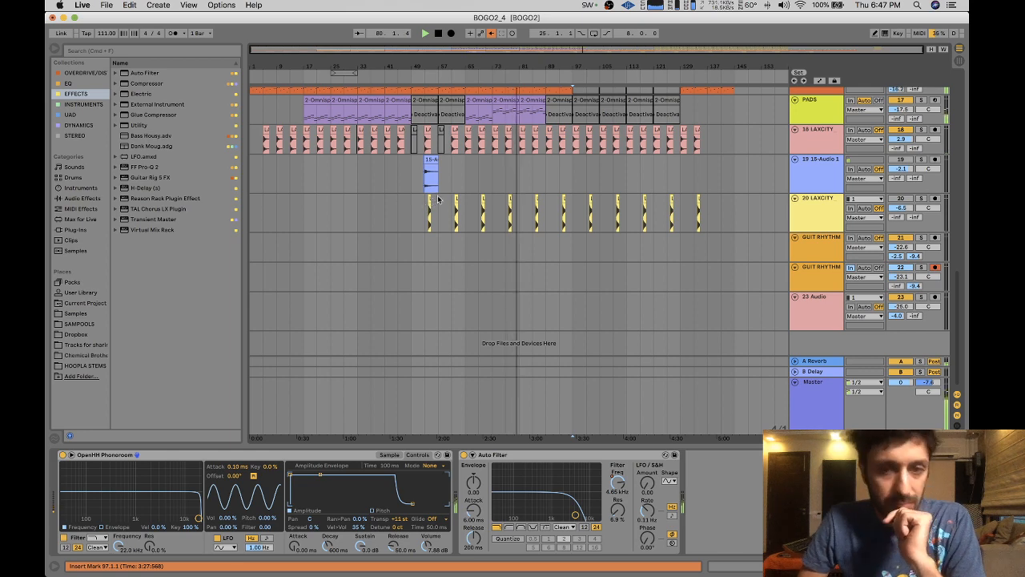
{"action": "scroll", "coordinate": [385, 232], "scroll_direction": "up", "scroll_amount": 10}
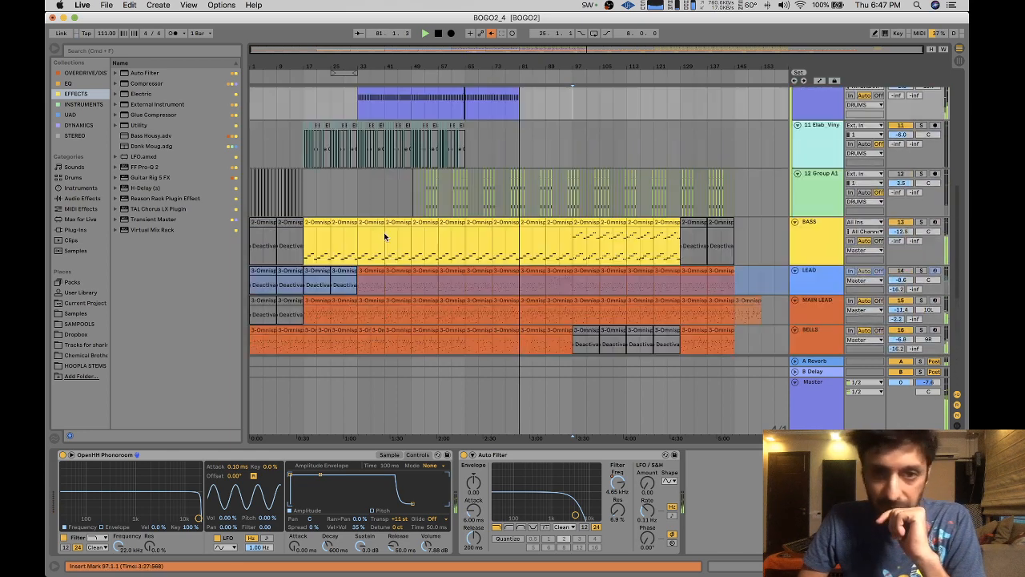
- Look over the drum, bass, lead, pad and guitar tracks during playback, then select 11 Elab_Viny around bar 77
{"action": "scroll", "coordinate": [415, 197], "scroll_direction": "down", "scroll_amount": 8}
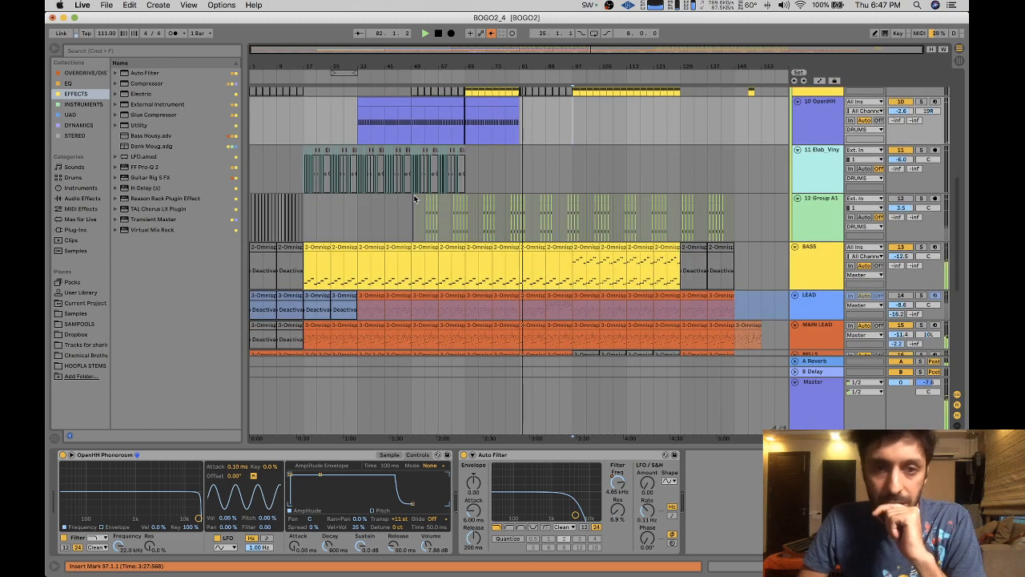
{"action": "scroll", "coordinate": [416, 196], "scroll_direction": "up", "scroll_amount": 2}
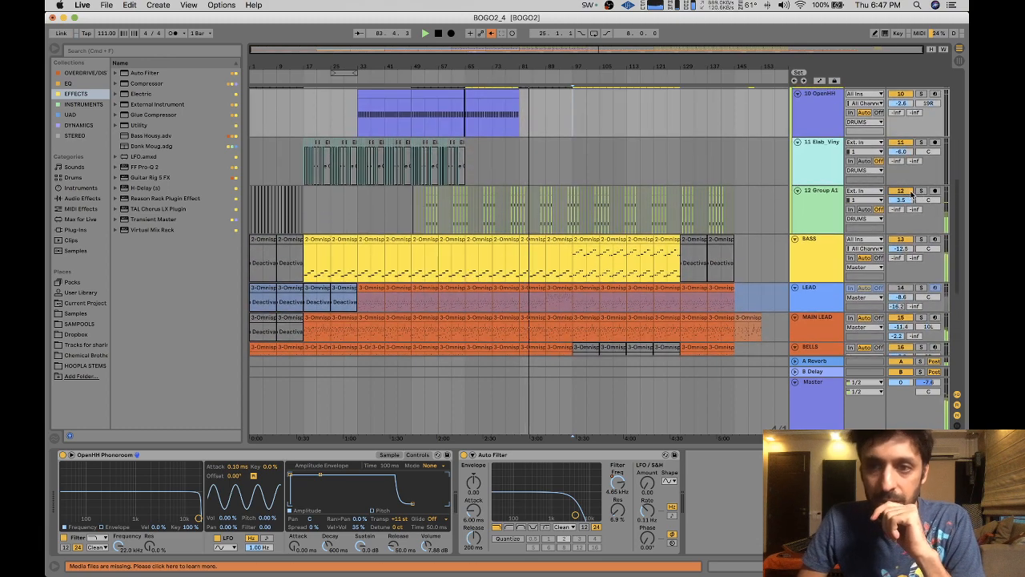
{"action": "scroll", "coordinate": [535, 155], "scroll_direction": "down", "scroll_amount": 3}
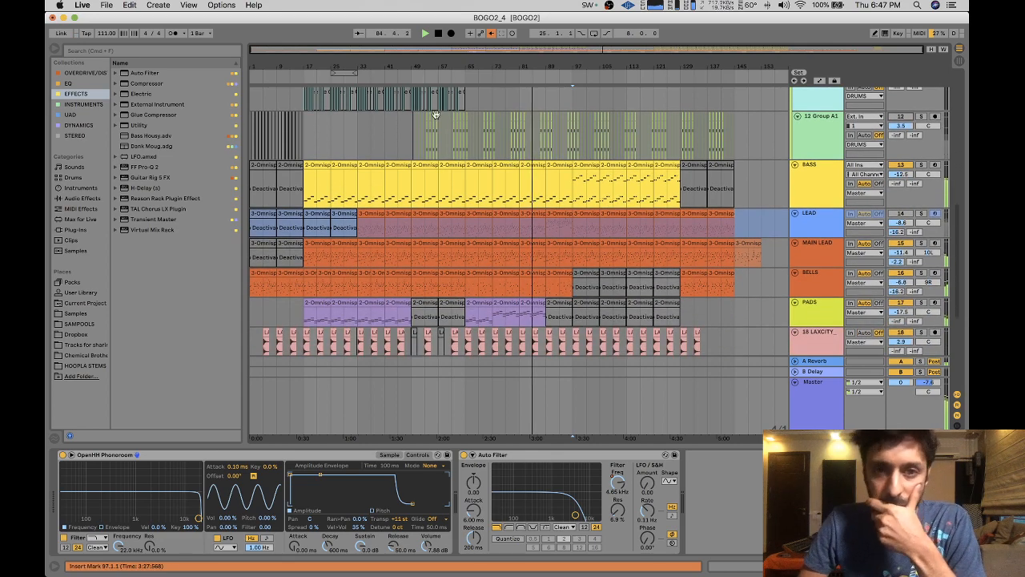
{"action": "left_click", "coordinate": [430, 140]}
{"action": "scroll", "coordinate": [429, 140], "scroll_direction": "down", "scroll_amount": 7}
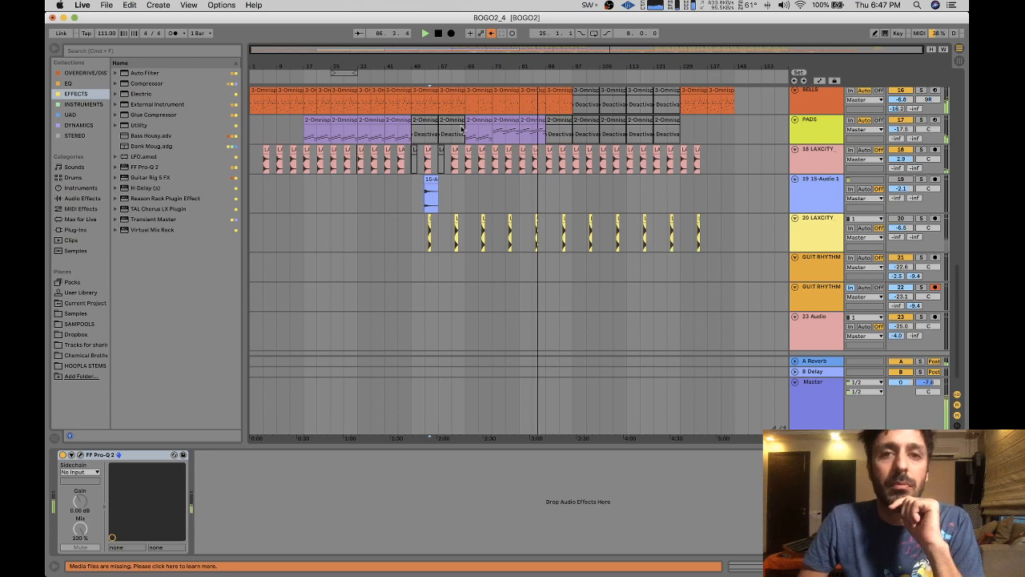
{"action": "scroll", "coordinate": [502, 196], "scroll_direction": "down", "scroll_amount": 1}
{"action": "scroll", "coordinate": [483, 145], "scroll_direction": "up", "scroll_amount": 20}
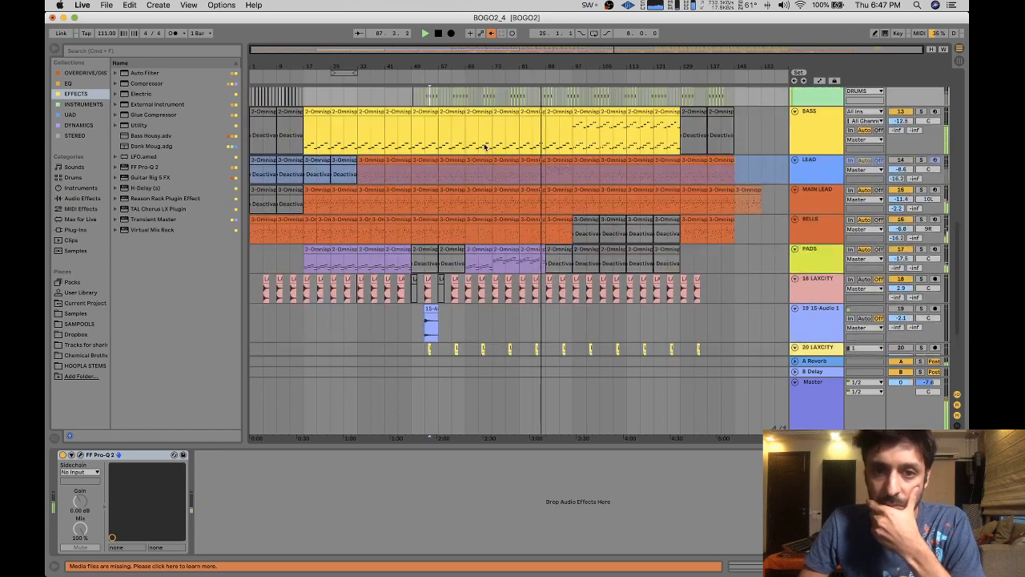
{"action": "scroll", "coordinate": [481, 140], "scroll_direction": "down", "scroll_amount": 7}
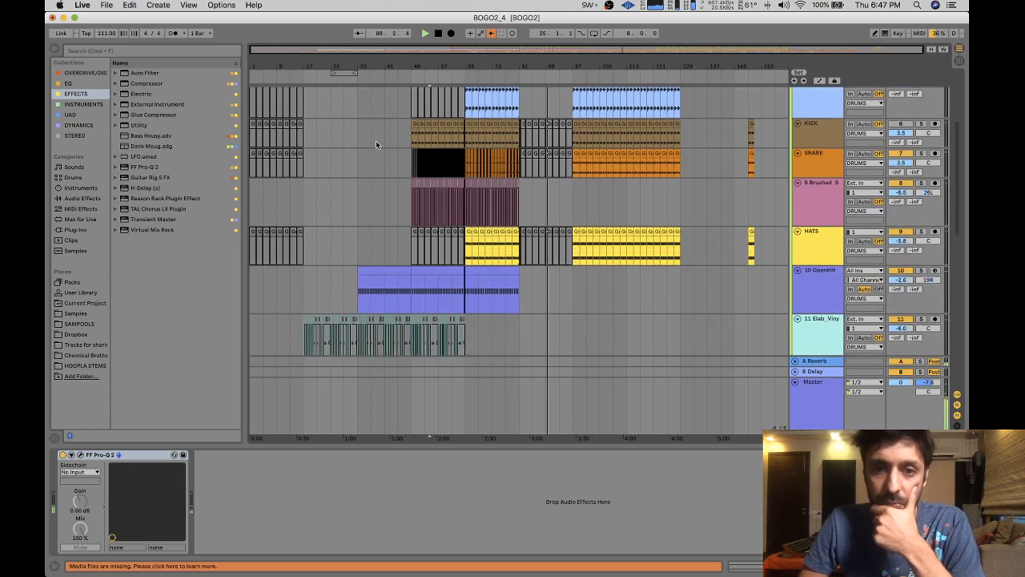
{"action": "scroll", "coordinate": [375, 142], "scroll_direction": "down", "scroll_amount": 5}
{"action": "left_click", "coordinate": [618, 221]}
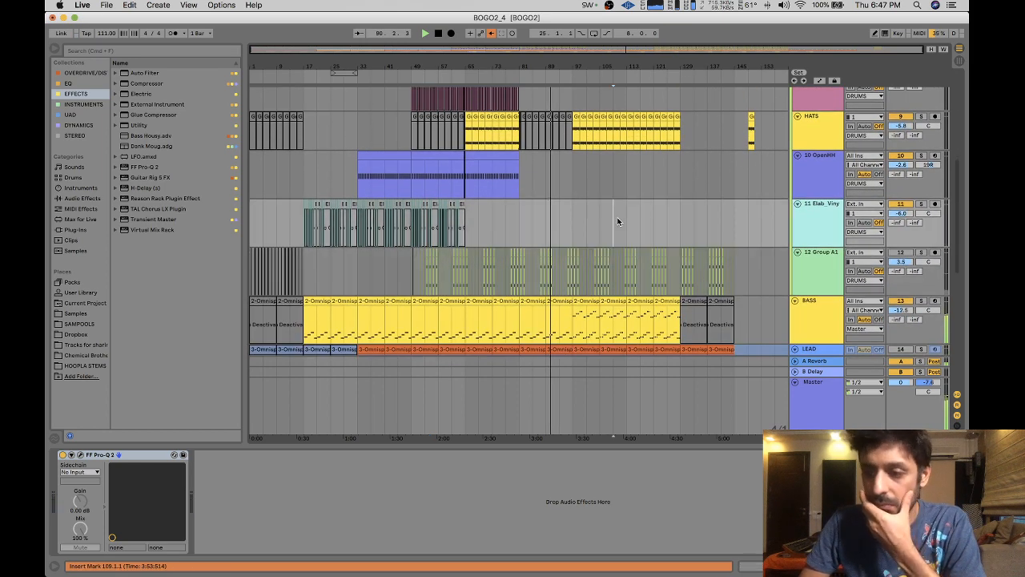
{"action": "left_click", "coordinate": [506, 228]}
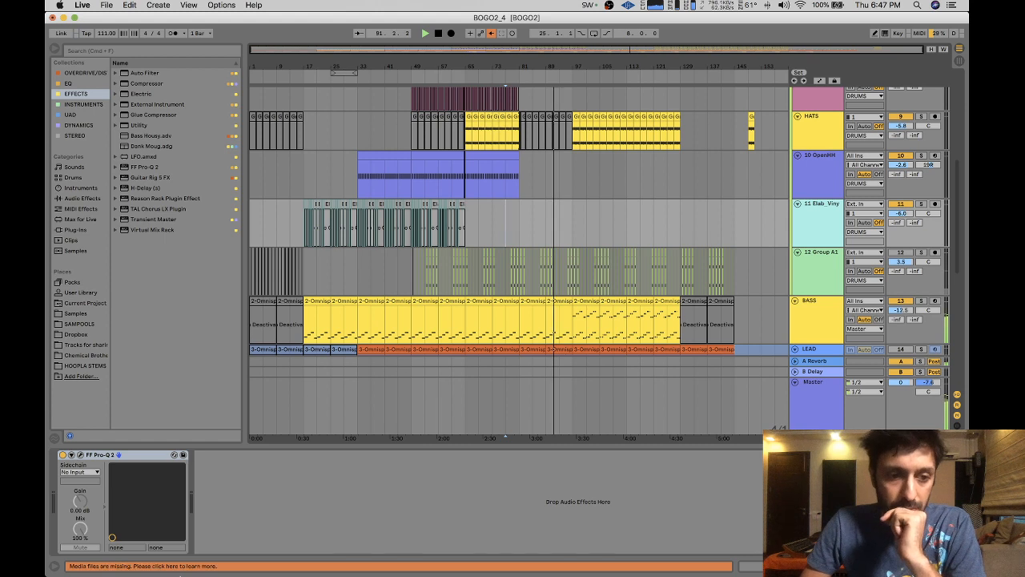
- Set the missing-media search folder to SAMPLES 2020 on the BATTERY 1 drive and search it for the missing samples
{"action": "left_click", "coordinate": [157, 567]}
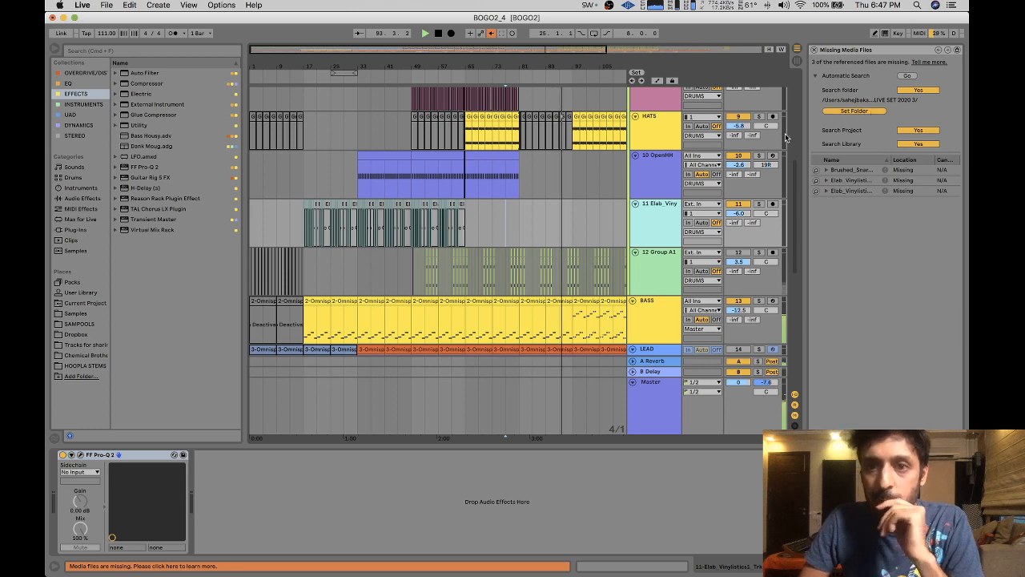
{"action": "left_click", "coordinate": [285, 192]}
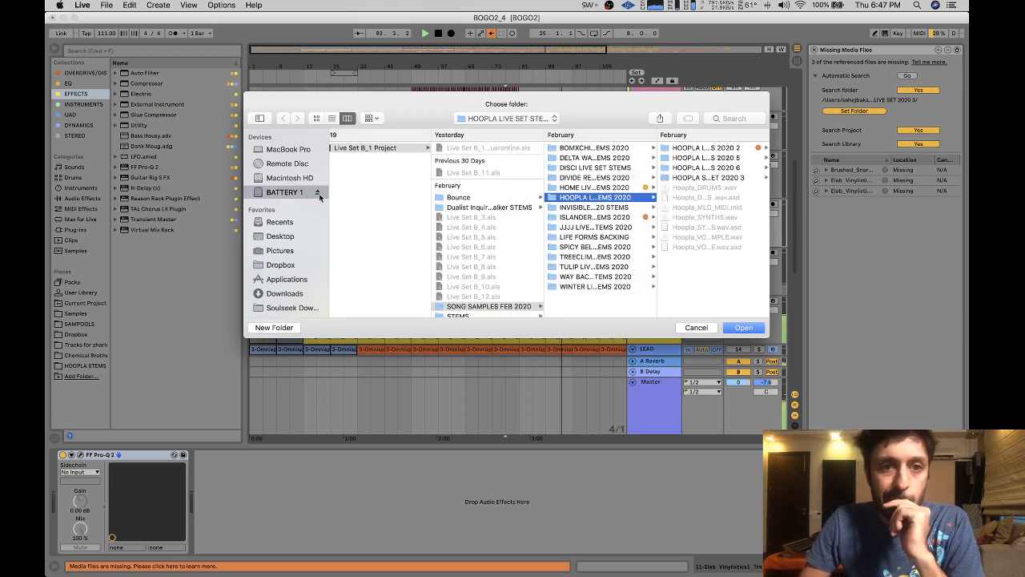
{"action": "left_click", "coordinate": [391, 175]}
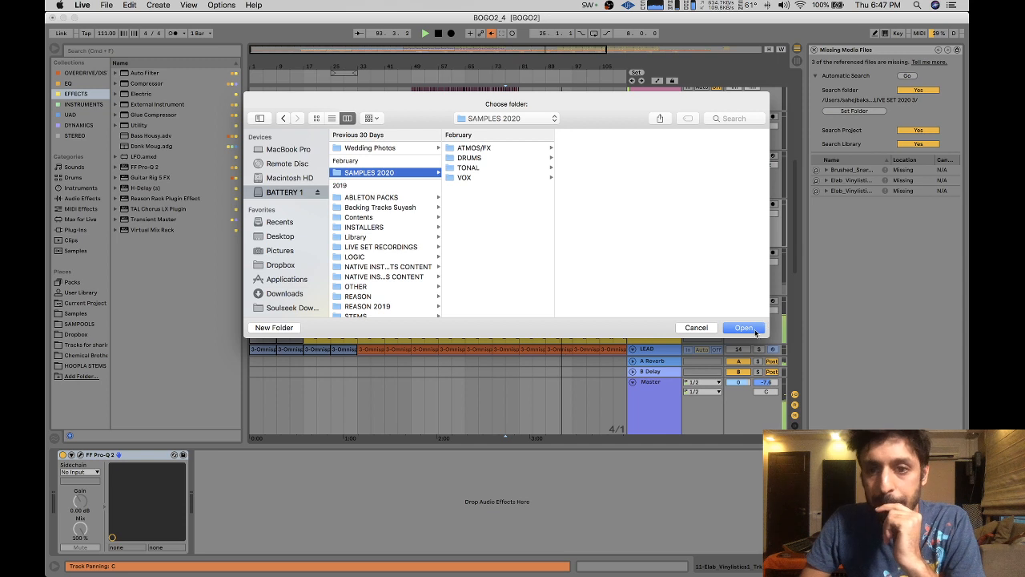
{"action": "left_click", "coordinate": [754, 330]}
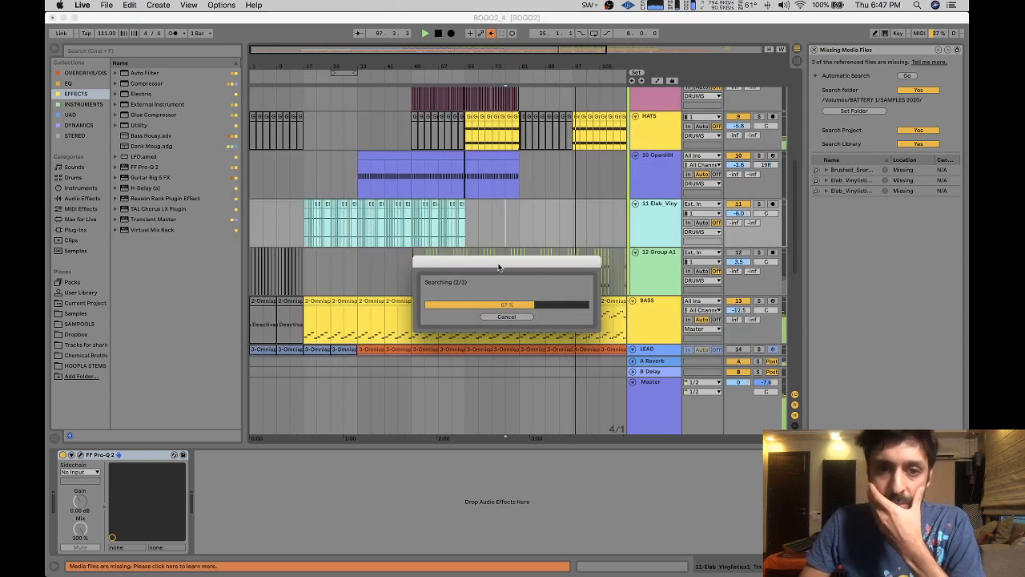
{"action": "left_click", "coordinate": [599, 318]}
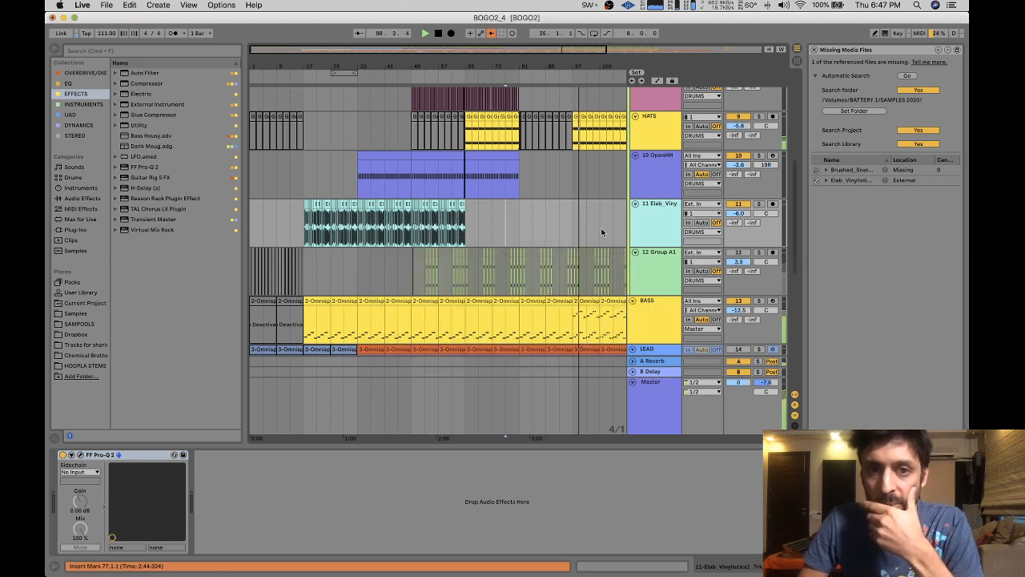
- Review the drum tracks during playback, placing the insert mark at bar 49 on OpenHH and bar 77 on the DRUMS group
{"action": "left_click", "coordinate": [448, 177]}
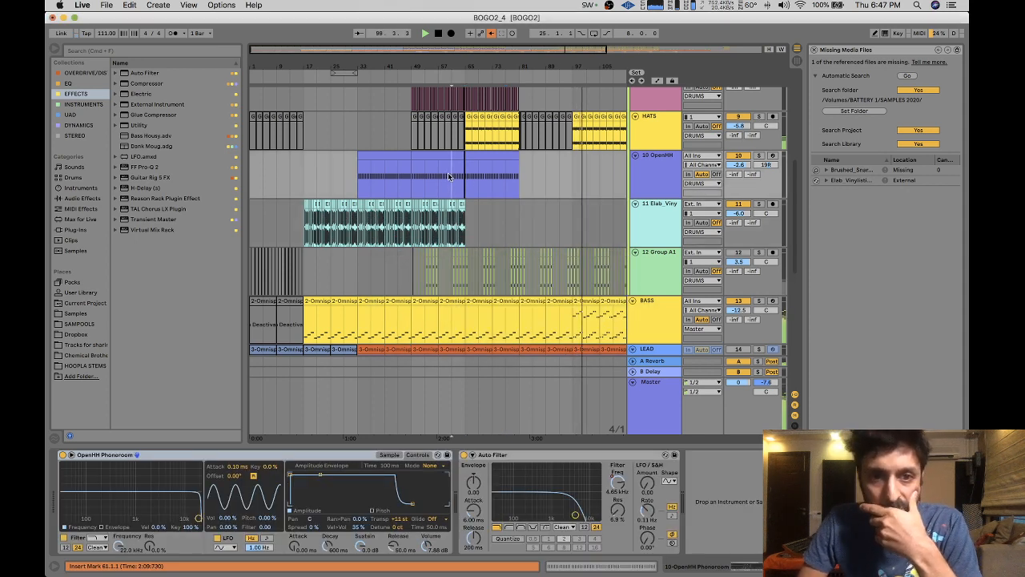
{"action": "left_click", "coordinate": [412, 178]}
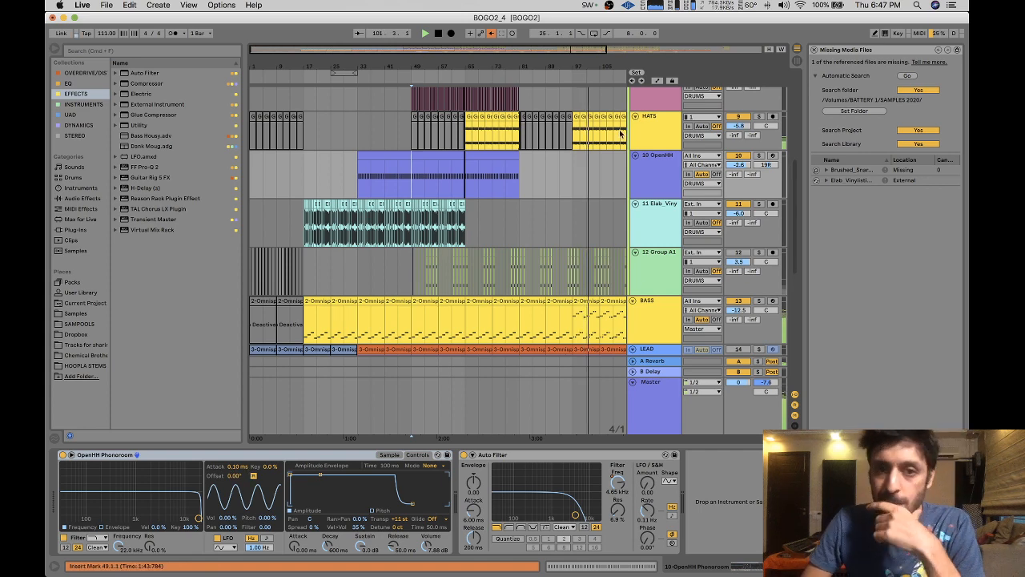
{"action": "scroll", "coordinate": [517, 176], "scroll_direction": "up", "scroll_amount": 3}
{"action": "scroll", "coordinate": [517, 176], "scroll_direction": "right", "scroll_amount": 3}
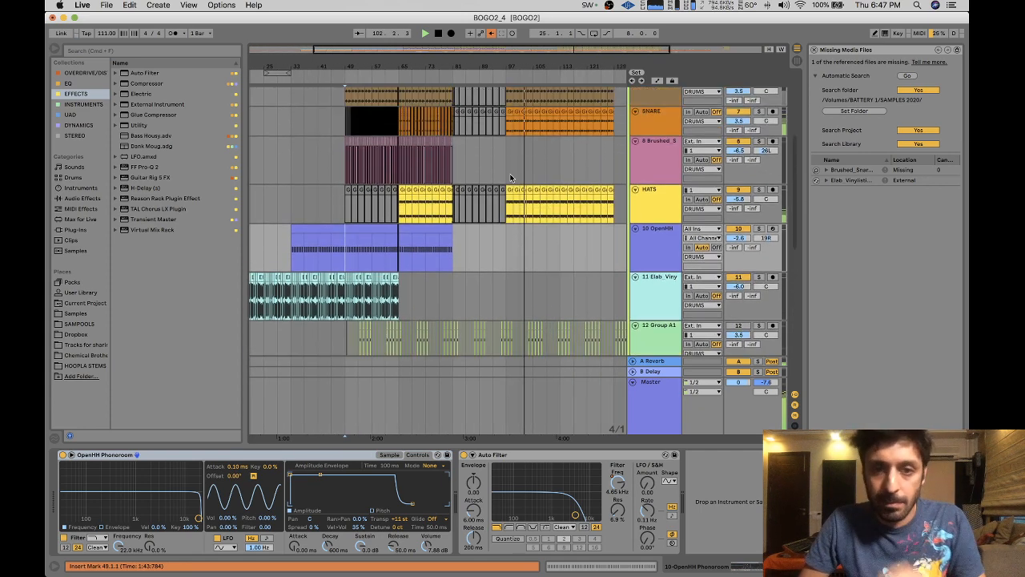
{"action": "scroll", "coordinate": [509, 173], "scroll_direction": "up", "scroll_amount": 5}
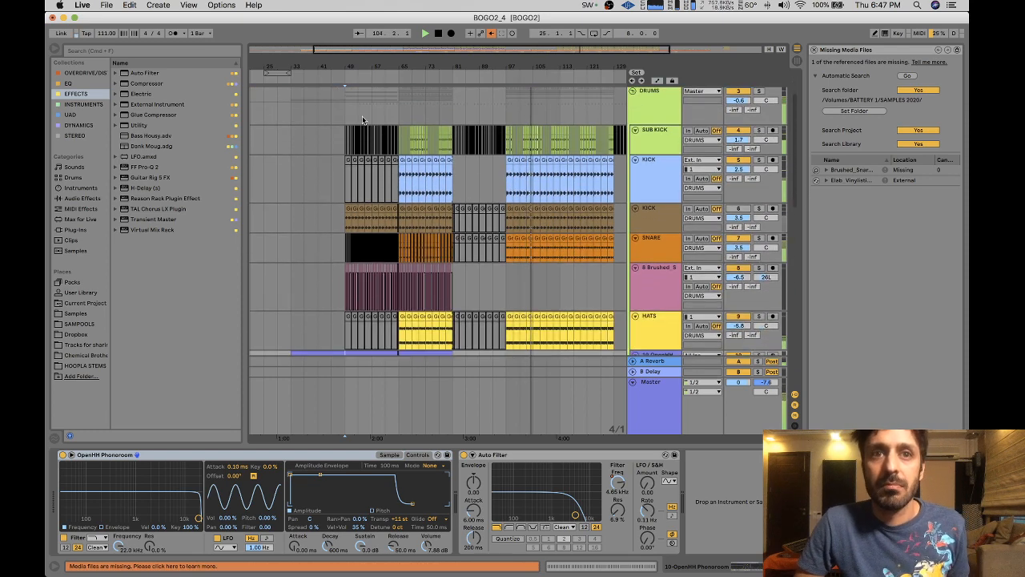
{"action": "left_click", "coordinate": [439, 100]}
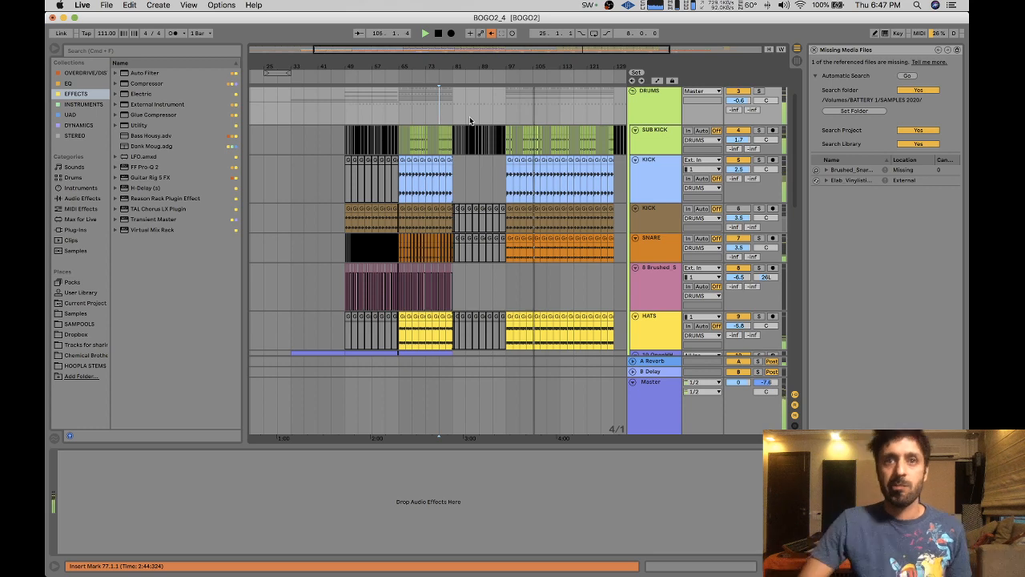
{"action": "scroll", "coordinate": [482, 243], "scroll_direction": "down", "scroll_amount": 15}
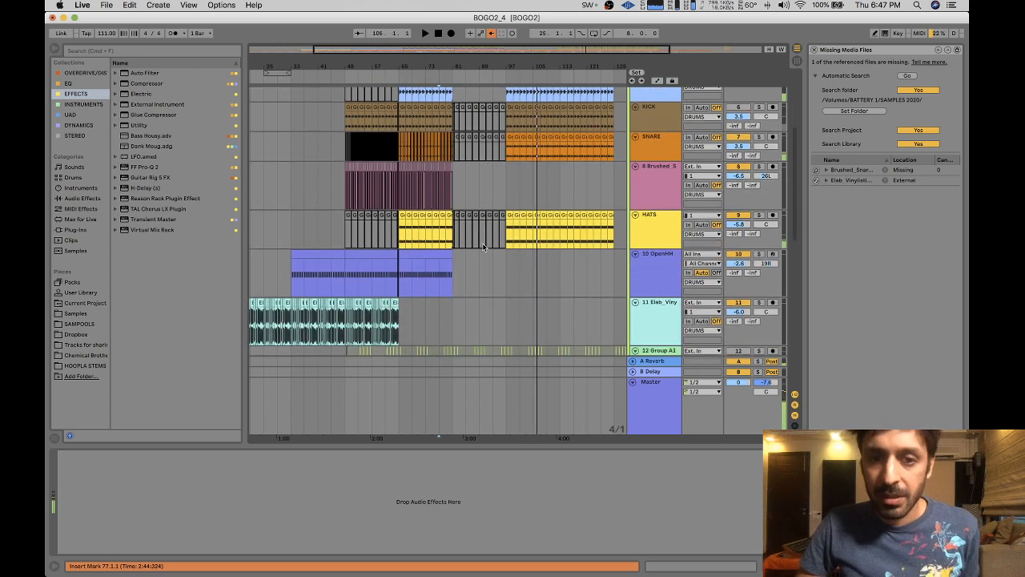
- Open the BASS clips at bars 89 and 97 to compare their MIDI notes
{"action": "left_click", "coordinate": [516, 246]}
{"action": "double_click", "coordinate": [496, 247]}
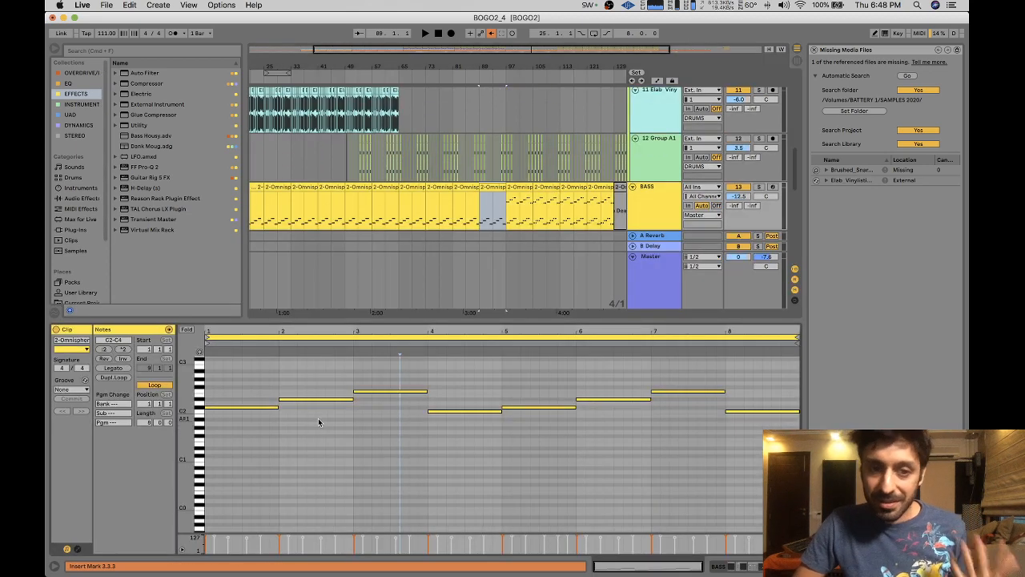
{"action": "double_click", "coordinate": [529, 196]}
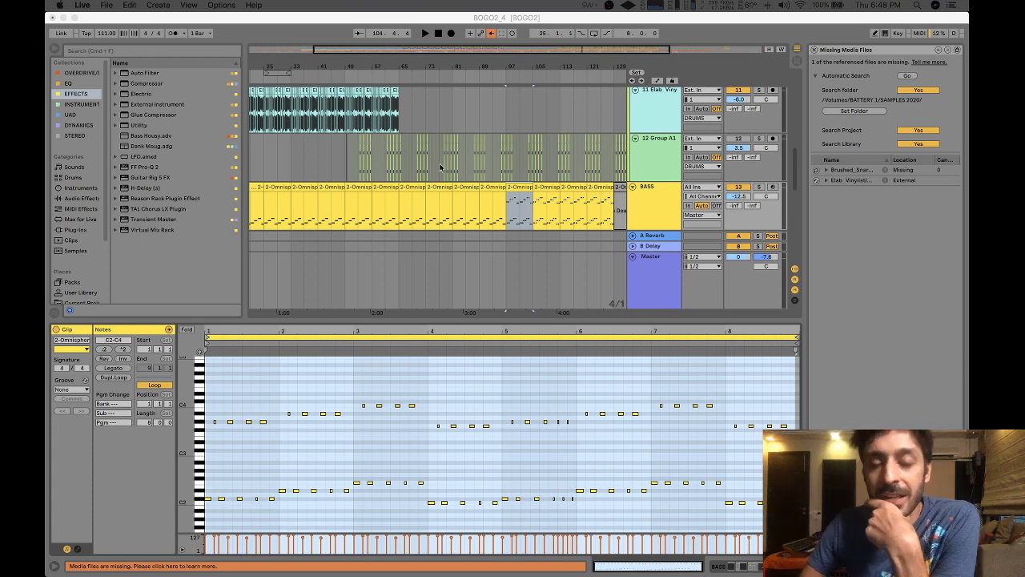
- Place the insert mark on the BASS track at bar 65 and move it to bar 97
{"action": "scroll", "coordinate": [401, 156], "scroll_direction": "down", "scroll_amount": 5}
{"action": "left_click", "coordinate": [399, 118]}
{"action": "scroll", "coordinate": [399, 118], "scroll_direction": "up", "scroll_amount": 2}
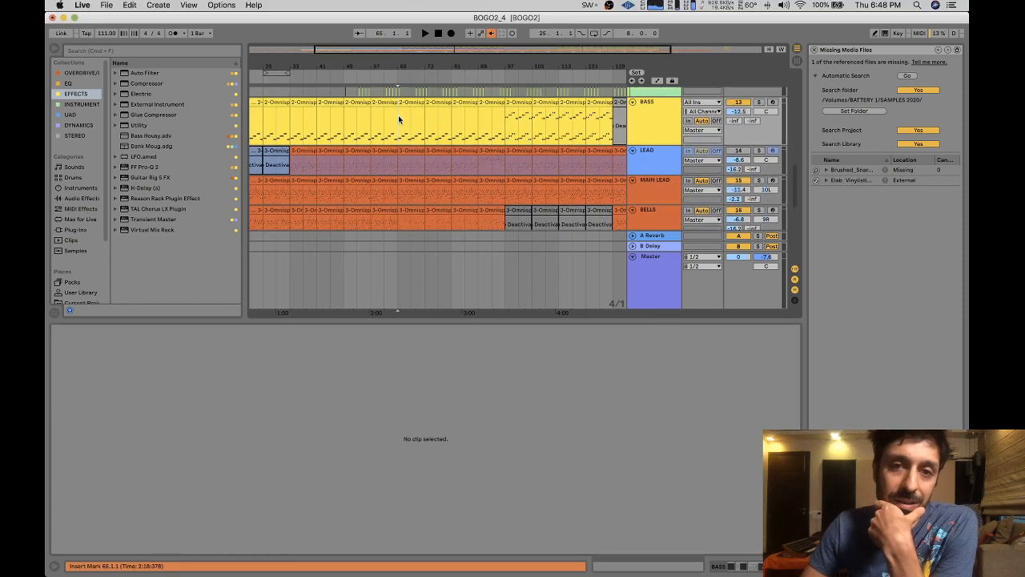
{"action": "left_click", "coordinate": [504, 121]}
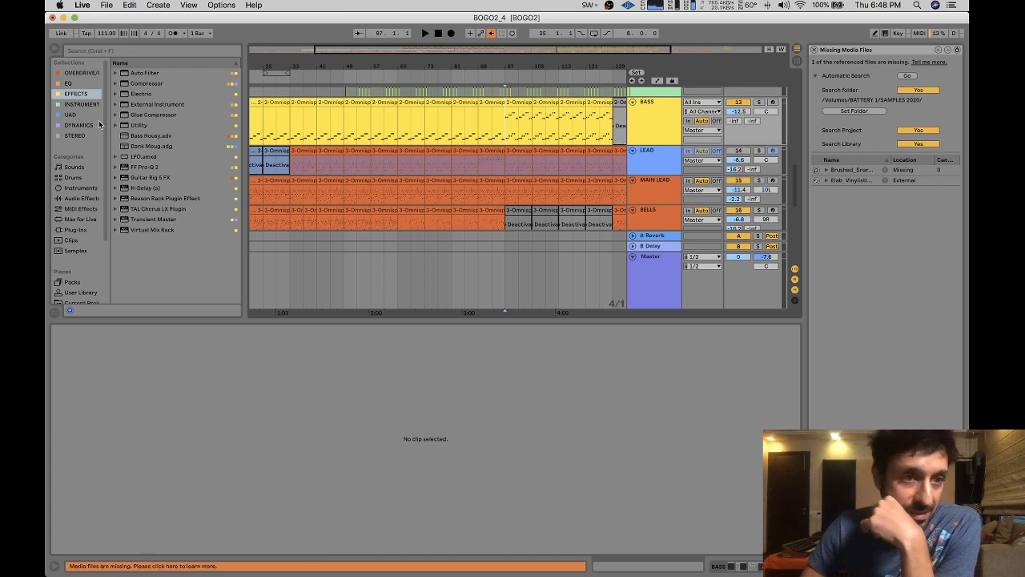
- Add bx_control V2 from the STEREO collection to the MAIN LEAD track and solo that track
{"action": "left_click", "coordinate": [74, 136]}
{"action": "left_click", "coordinate": [117, 73]}
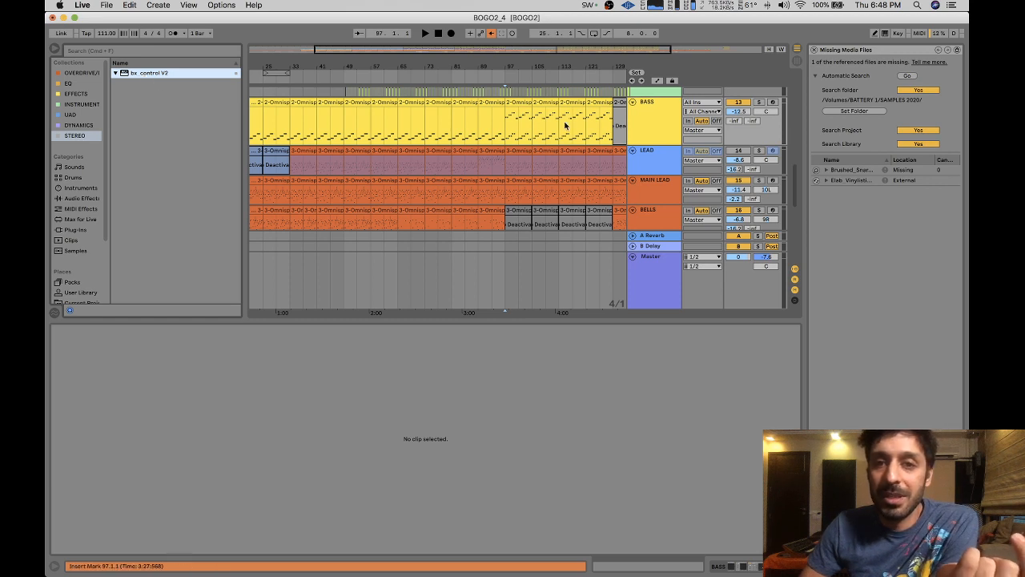
{"action": "left_click", "coordinate": [660, 126]}
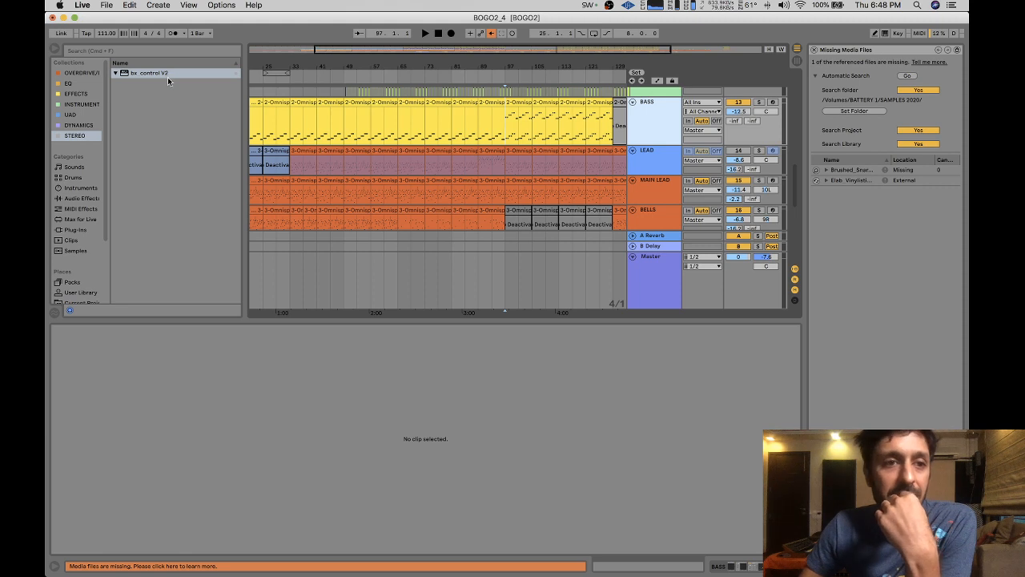
{"action": "left_click", "coordinate": [161, 73]}
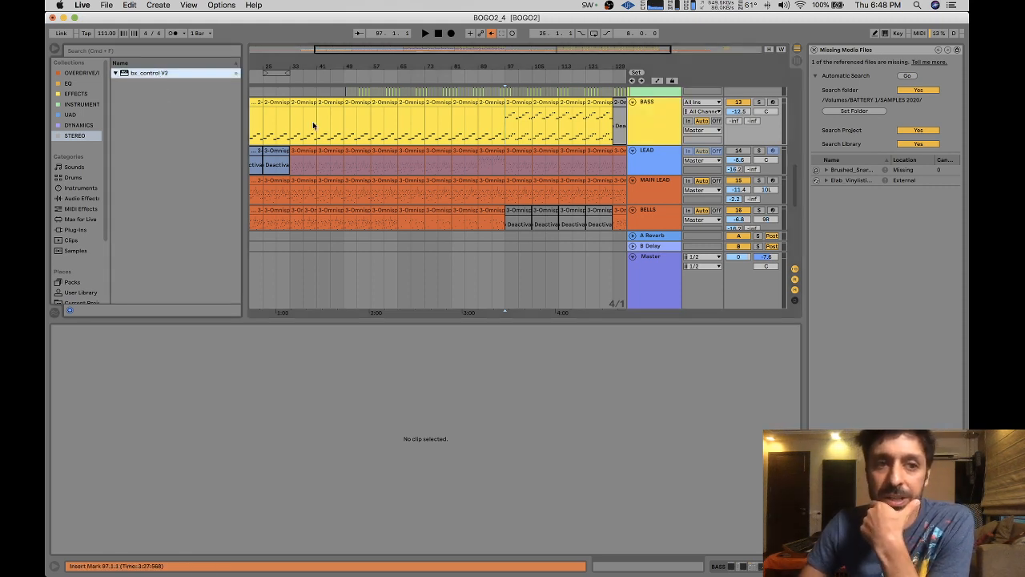
{"action": "left_click_drag", "start_coordinate": [412, 195], "coordinate": [690, 191]}
{"action": "left_click", "coordinate": [759, 180]}
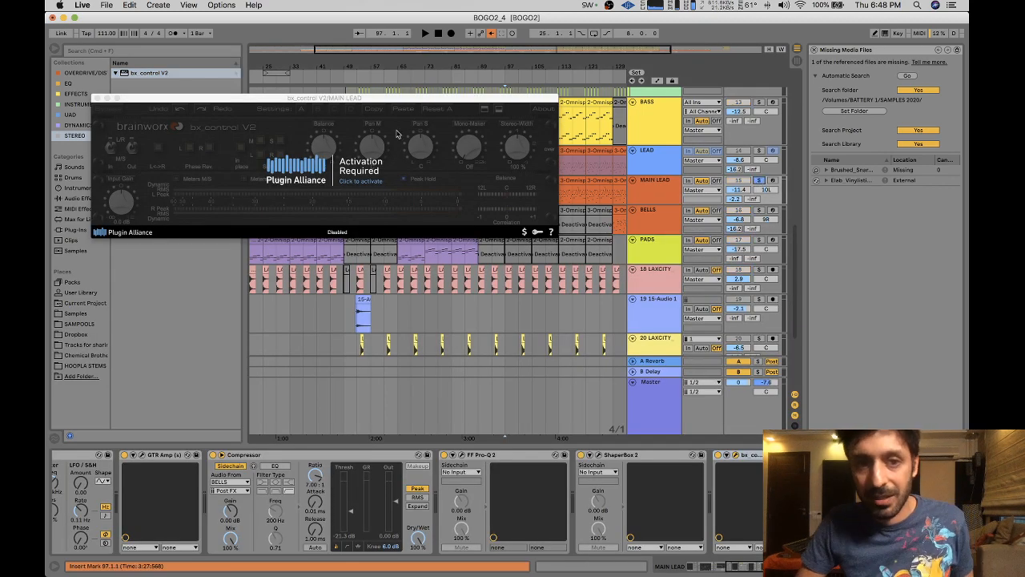
{"action": "left_click", "coordinate": [377, 183]}
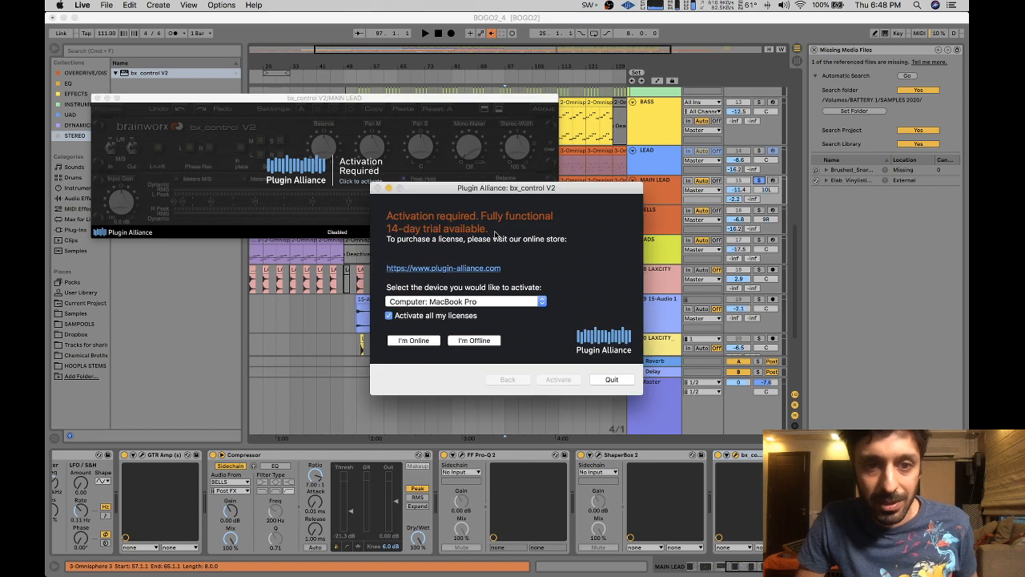
{"action": "left_click", "coordinate": [423, 342]}
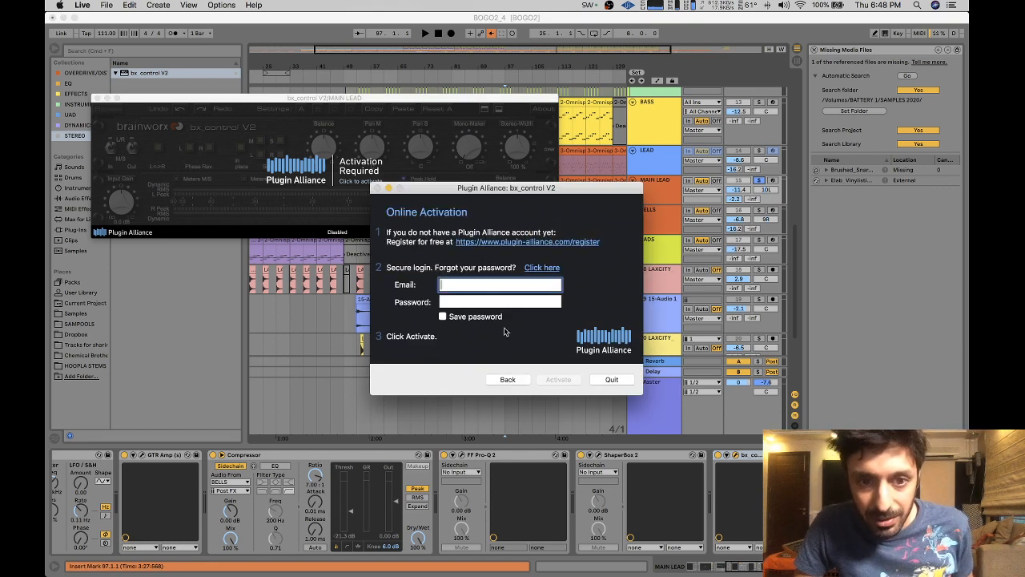
{"action": "left_click", "coordinate": [510, 380]}
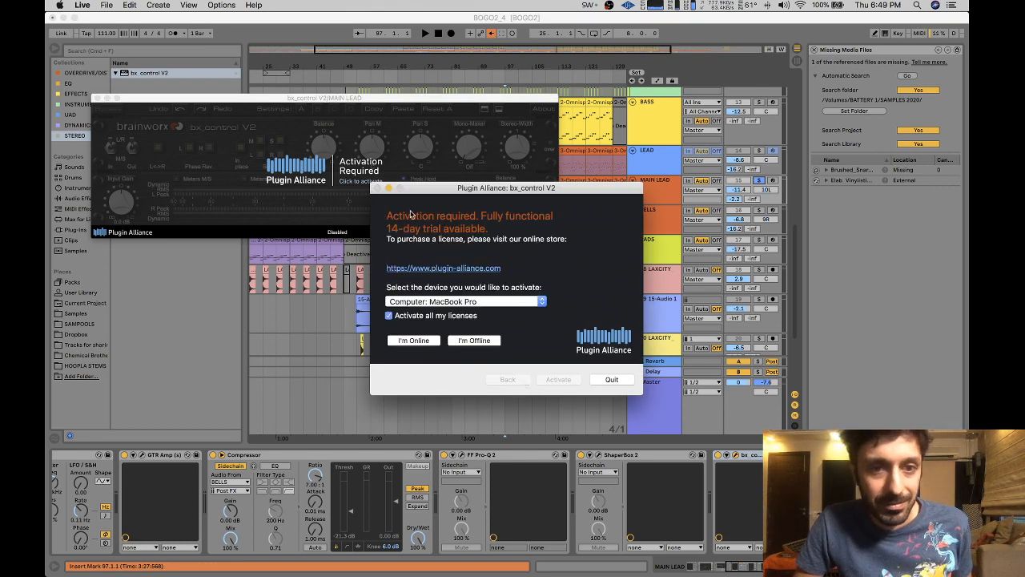
{"action": "left_click", "coordinate": [629, 380]}
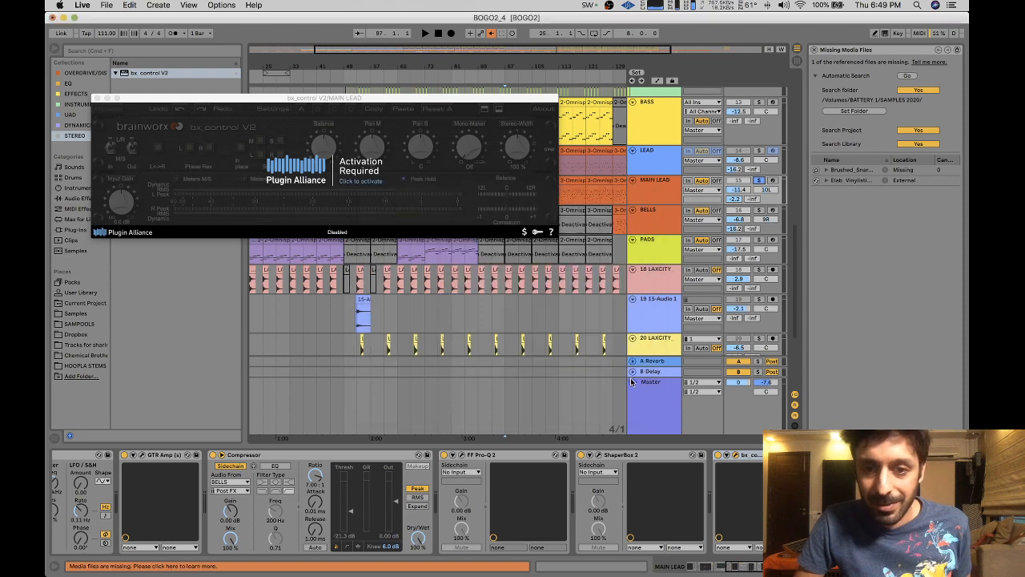
{"action": "left_click", "coordinate": [96, 98]}
- Select the MAIN LEAD clip at bar 105 and the bx_control V2 device at the end of that track's effects chain
{"action": "left_click", "coordinate": [424, 163]}
{"action": "left_click_drag", "start_coordinate": [149, 72], "coordinate": [498, 196]}
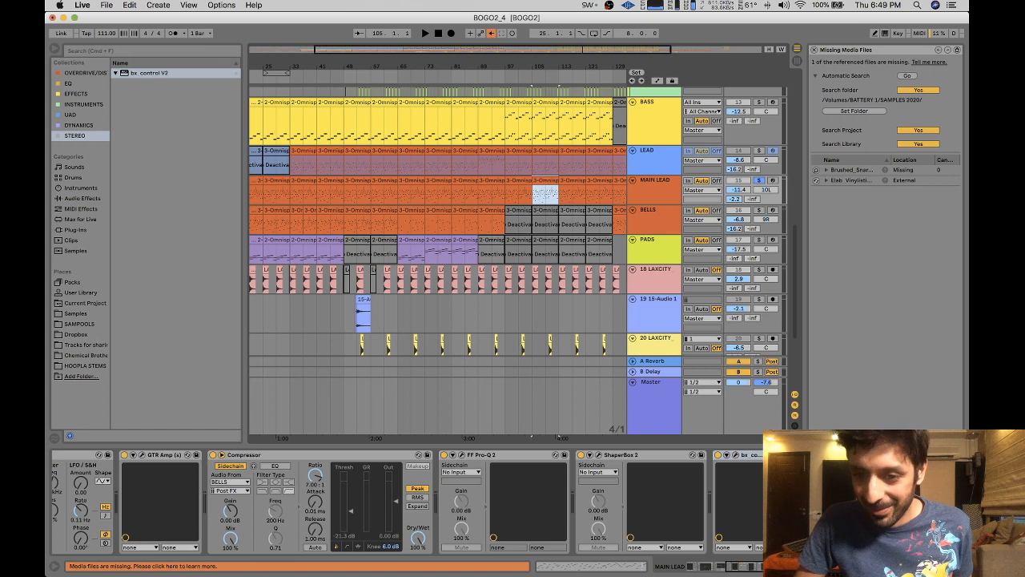
{"action": "left_click", "coordinate": [758, 460]}
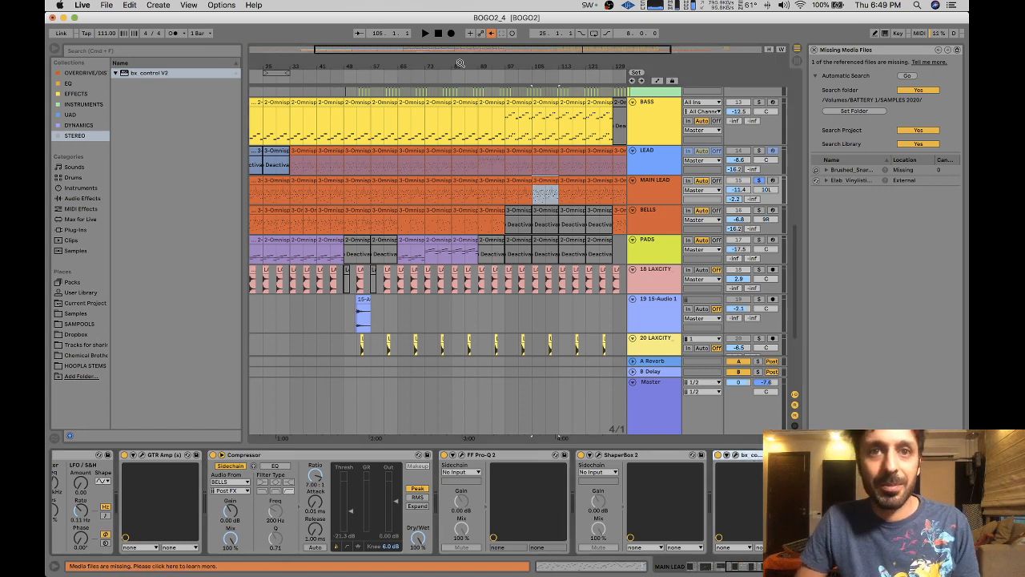
{"action": "left_click", "coordinate": [543, 190]}
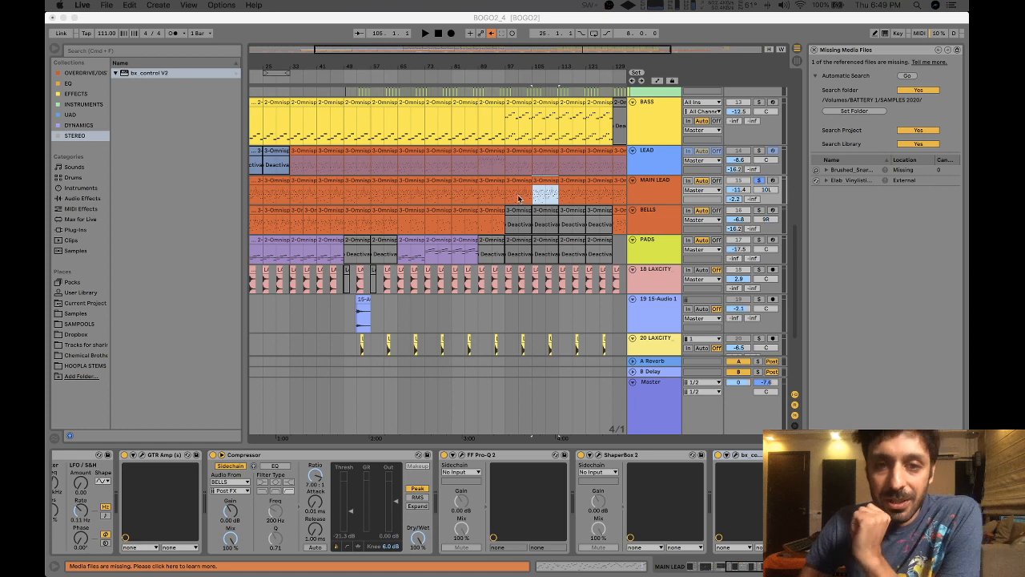
{"action": "left_click", "coordinate": [721, 455]}
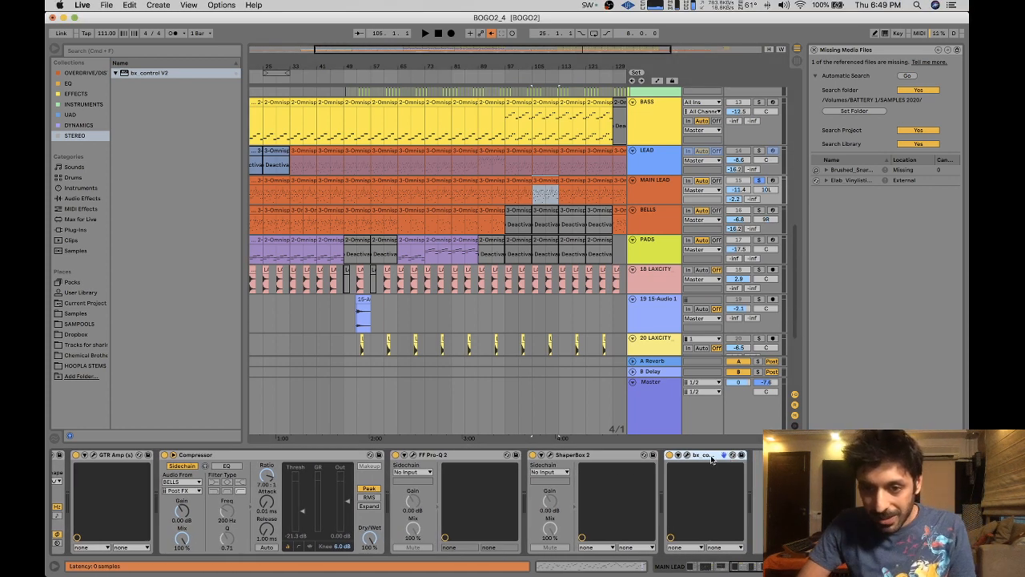
- Remove bx_control V2 from the MAIN LEAD effects chain and play the soloed track from its clip at bar 81
{"action": "scroll", "coordinate": [430, 465], "scroll_direction": "left", "scroll_amount": 5}
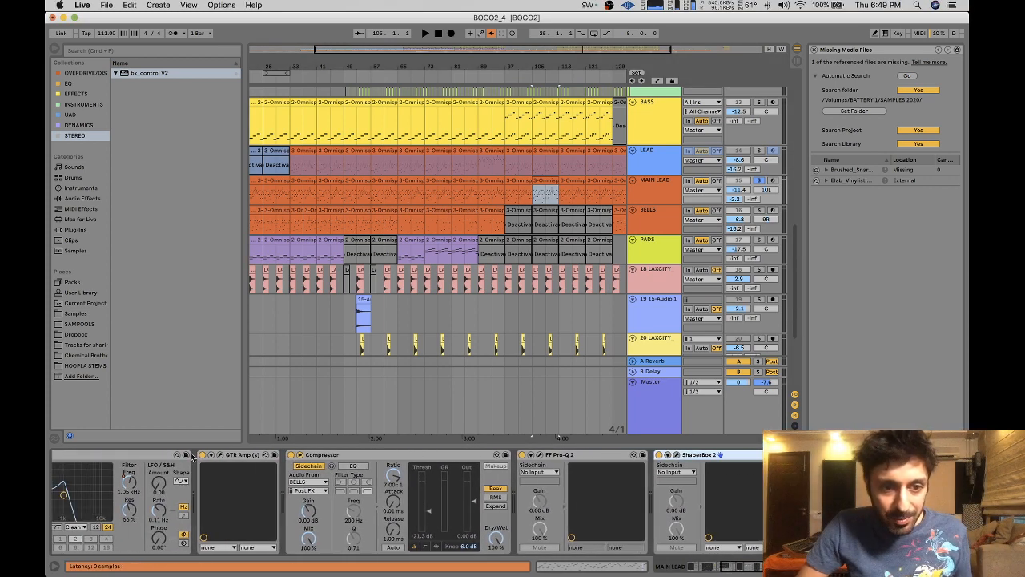
{"action": "left_click", "coordinate": [465, 190]}
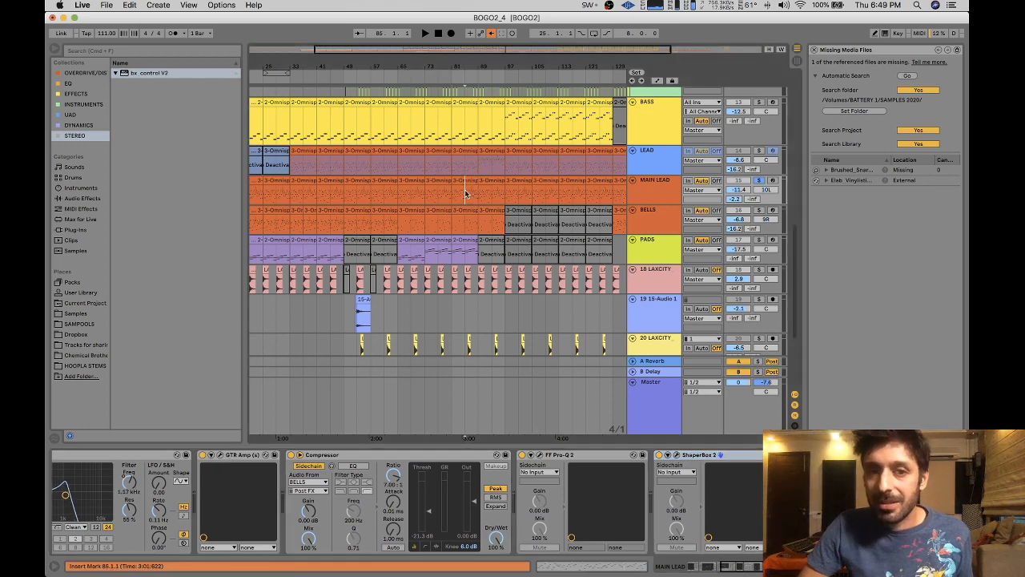
{"action": "left_click_drag", "start_coordinate": [468, 185], "coordinate": [482, 199]}
{"action": "key", "text": "space"}
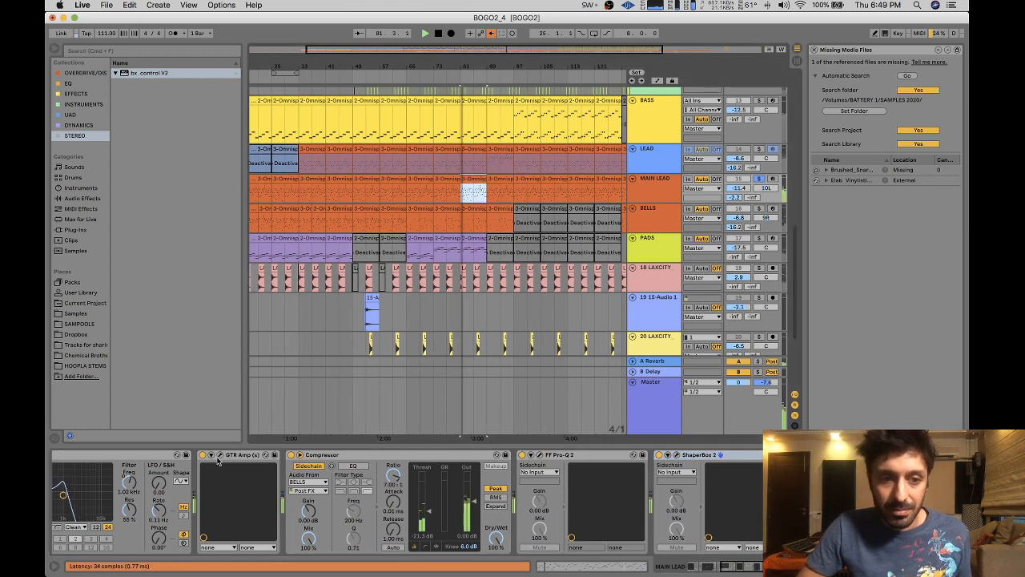
- Compare the MAIN LEAD sound from bar 81 with the GTR Amp effect bypassed and enabled during playback
{"action": "left_click", "coordinate": [203, 456]}
{"action": "scroll", "coordinate": [205, 459], "scroll_direction": "left", "scroll_amount": 1}
{"action": "key", "text": "space"}
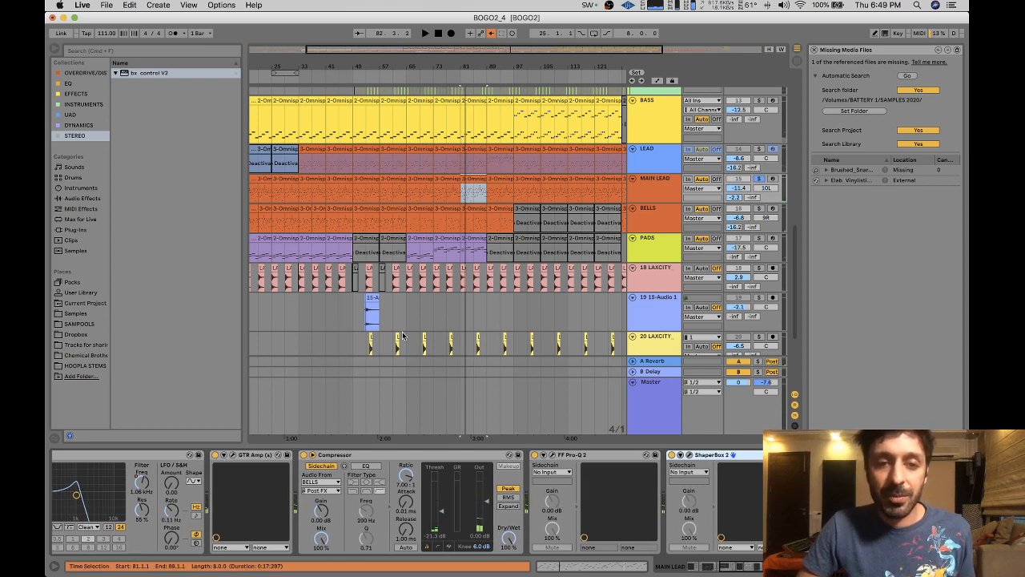
{"action": "left_click", "coordinate": [476, 188]}
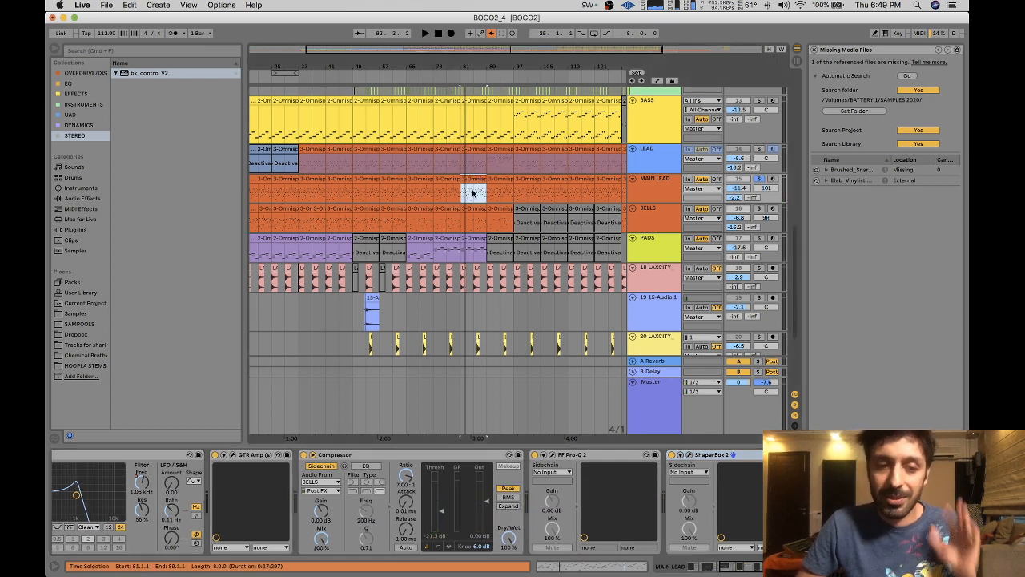
{"action": "left_click", "coordinate": [216, 458]}
{"action": "key", "text": "space"}
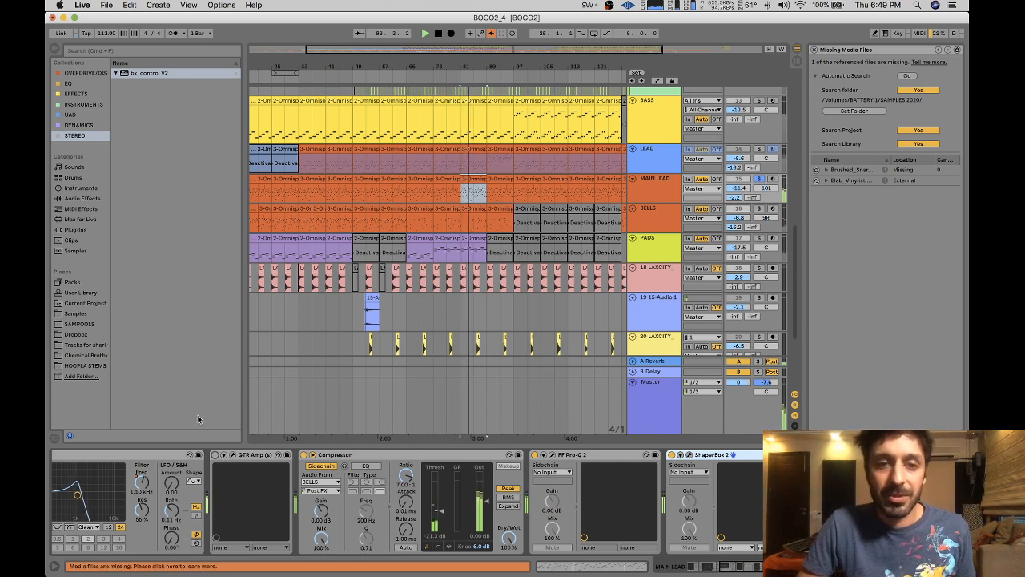
{"action": "left_click", "coordinate": [216, 455]}
{"action": "key", "text": "space"}
{"action": "key", "text": "space"}
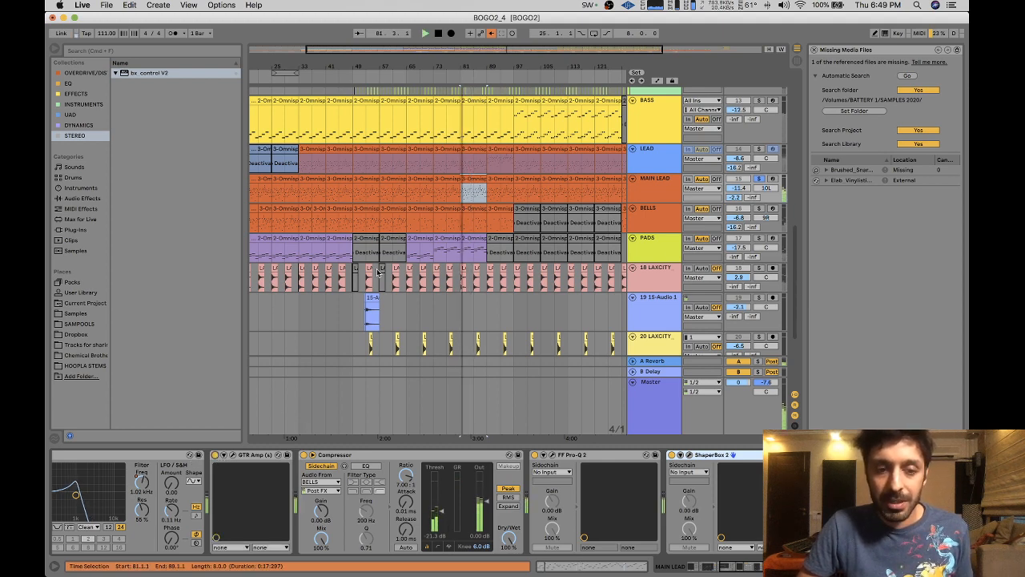
- Open GTR Amp on MAIN LEAD to examine the Cabinet 1 delay, listen to the track, and close the plug-in window
{"action": "left_click", "coordinate": [233, 454]}
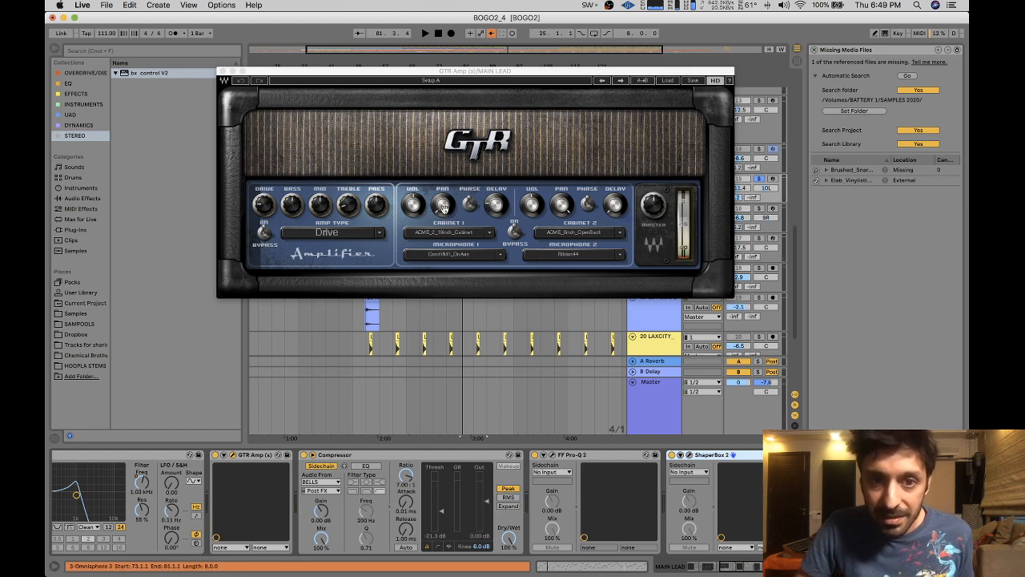
{"action": "left_click", "coordinate": [497, 207]}
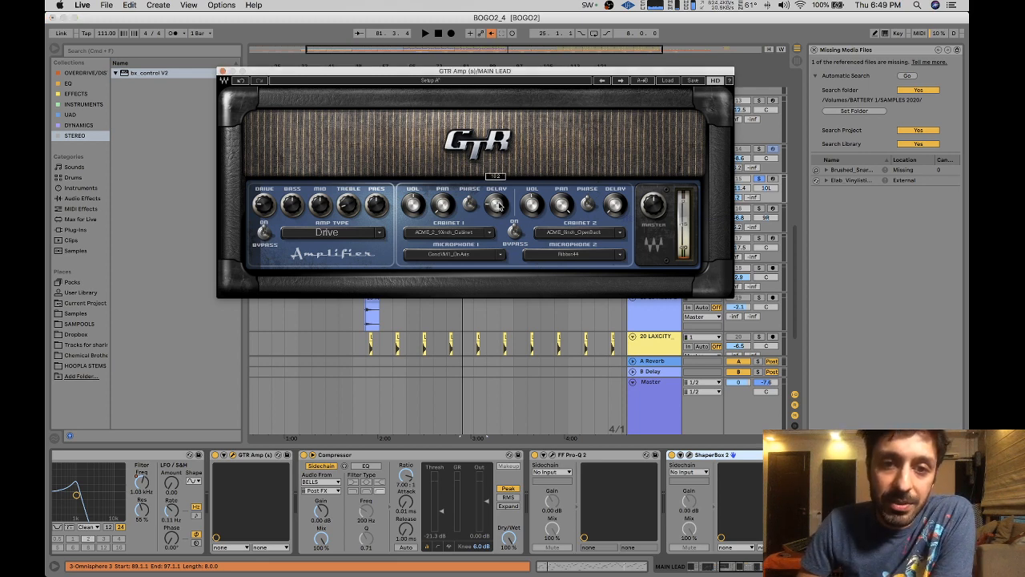
{"action": "key", "text": "space"}
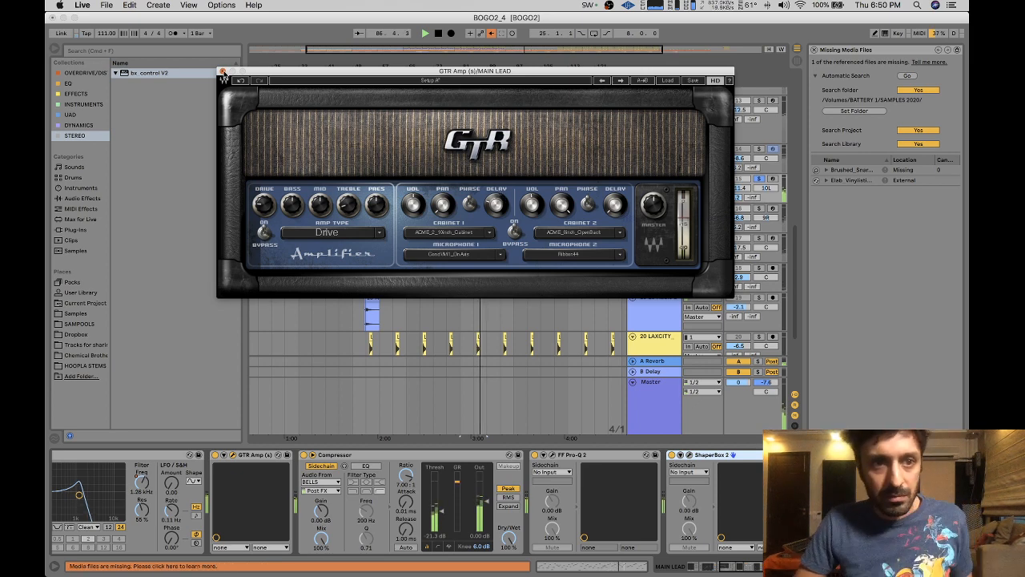
{"action": "left_click", "coordinate": [223, 71]}
- Add the Utility audio effect after ShaperBox 2 on MAIN LEAD and play with its width raised to 162%
{"action": "left_click_drag", "start_coordinate": [468, 193], "coordinate": [497, 194]}
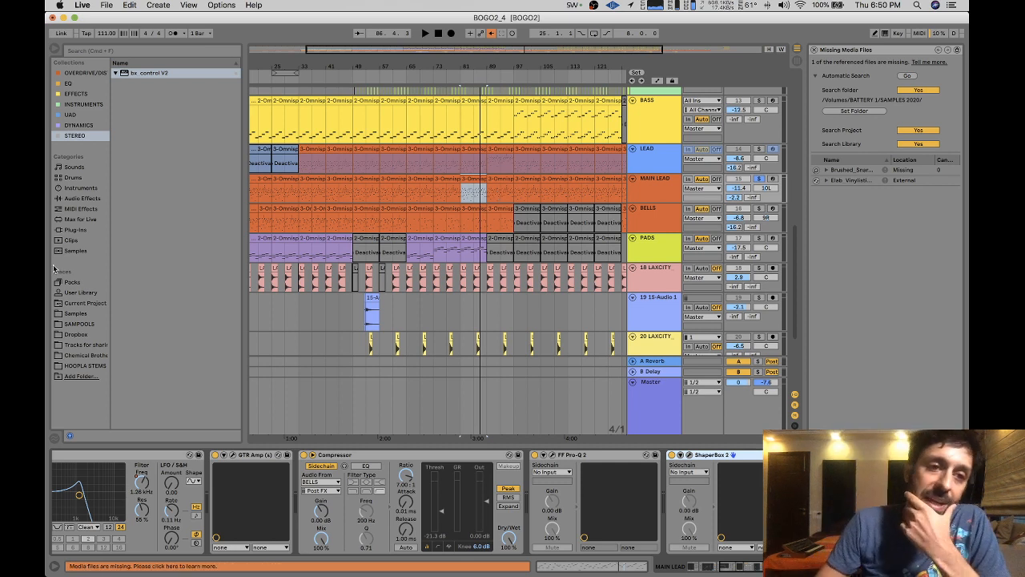
{"action": "left_click", "coordinate": [81, 198]}
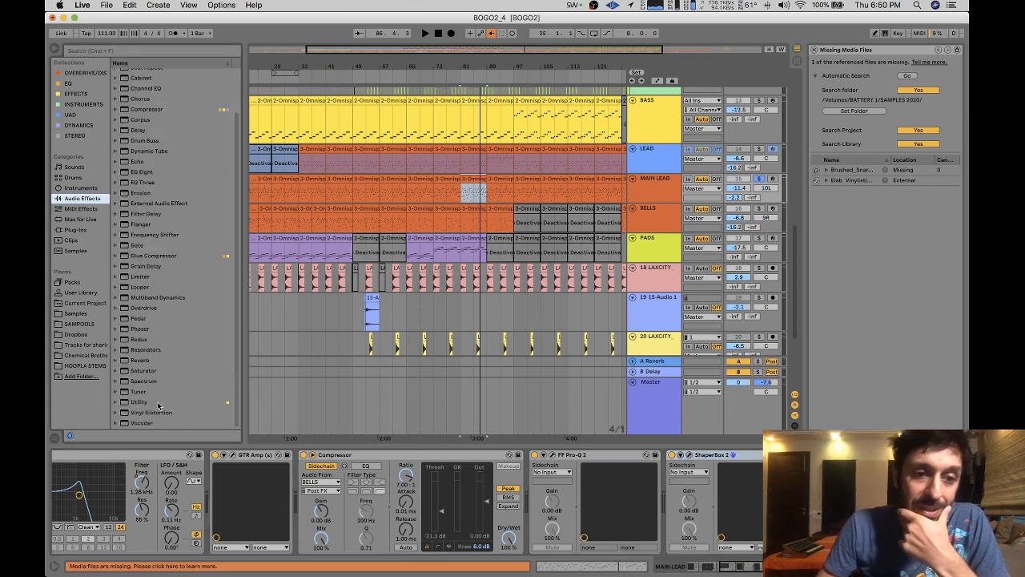
{"action": "double_click", "coordinate": [157, 401]}
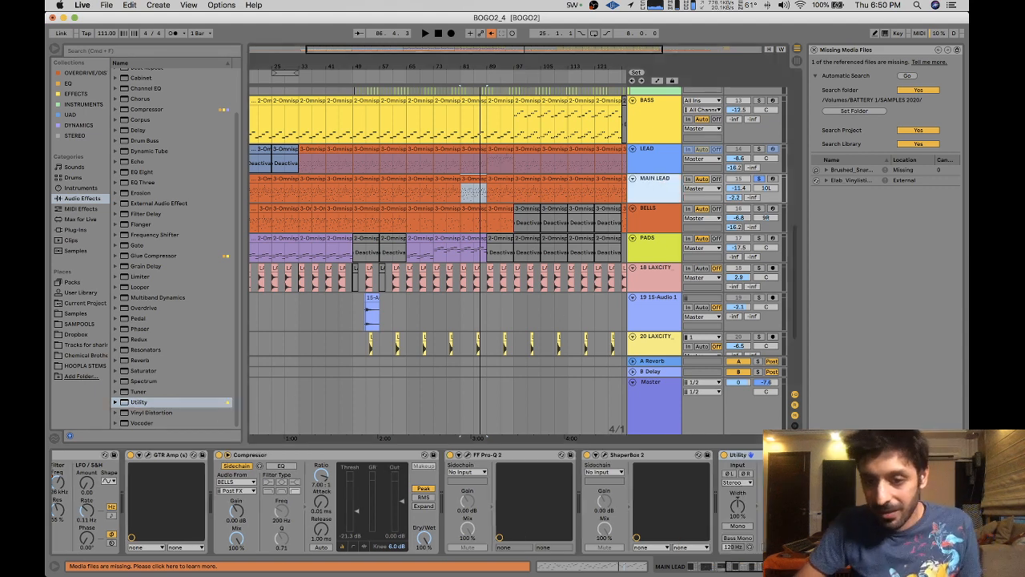
{"action": "key", "text": "space"}
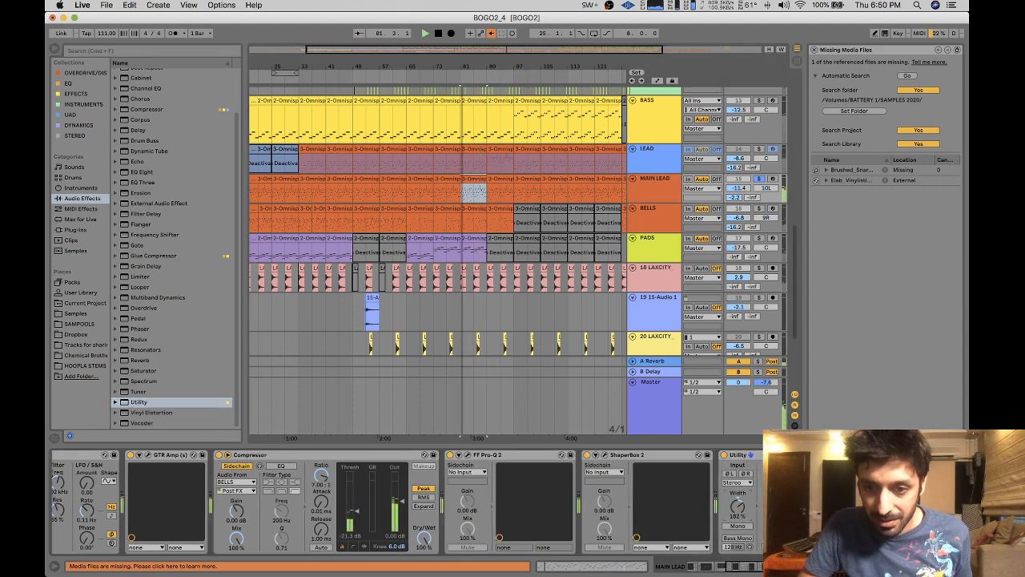
- Try Utility's Bass Mono at 112 Hz with a reduced width during playback, and delete Utility from the chain
{"action": "left_click", "coordinate": [738, 537]}
{"action": "left_click_drag", "start_coordinate": [736, 547], "coordinate": [736, 554]}
{"action": "left_click_drag", "start_coordinate": [738, 504], "coordinate": [738, 528]}
{"action": "key", "text": "space"}
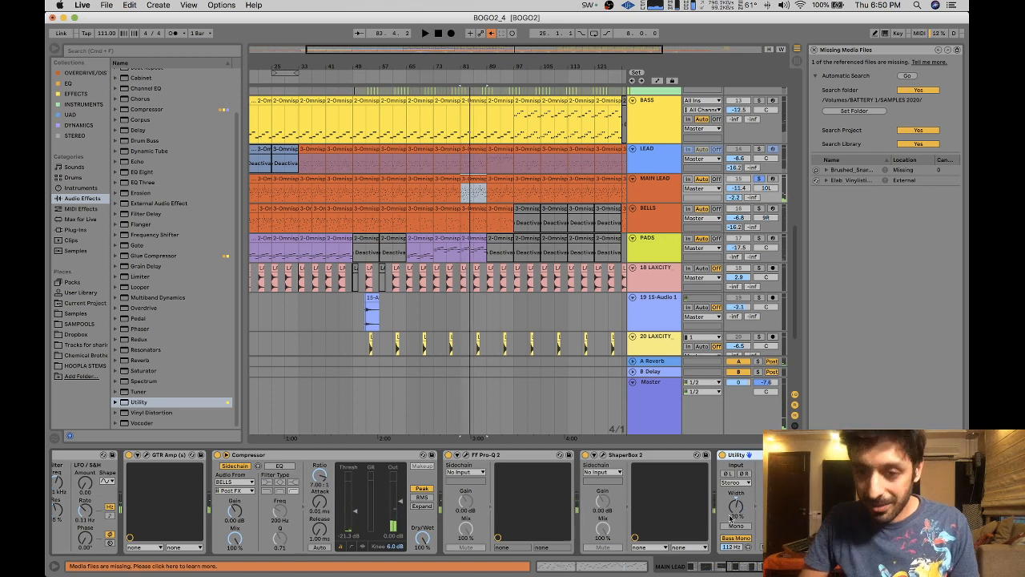
{"action": "key", "text": "Delete"}
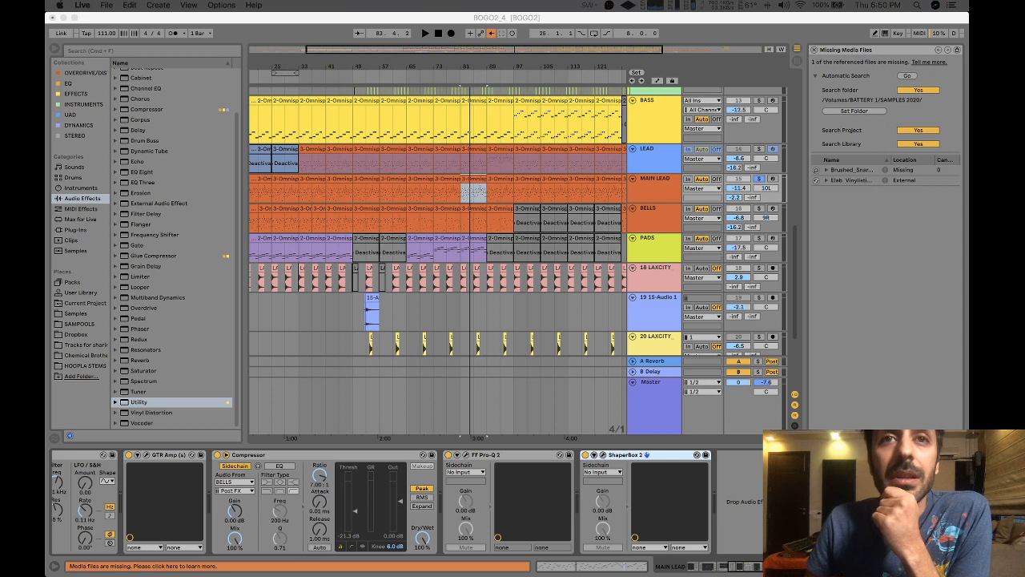
- Select the MAIN LEAD clips at bars 73 and 81 in turn
{"action": "left_click", "coordinate": [445, 181]}
{"action": "left_click", "coordinate": [448, 179]}
{"action": "left_click", "coordinate": [472, 179]}
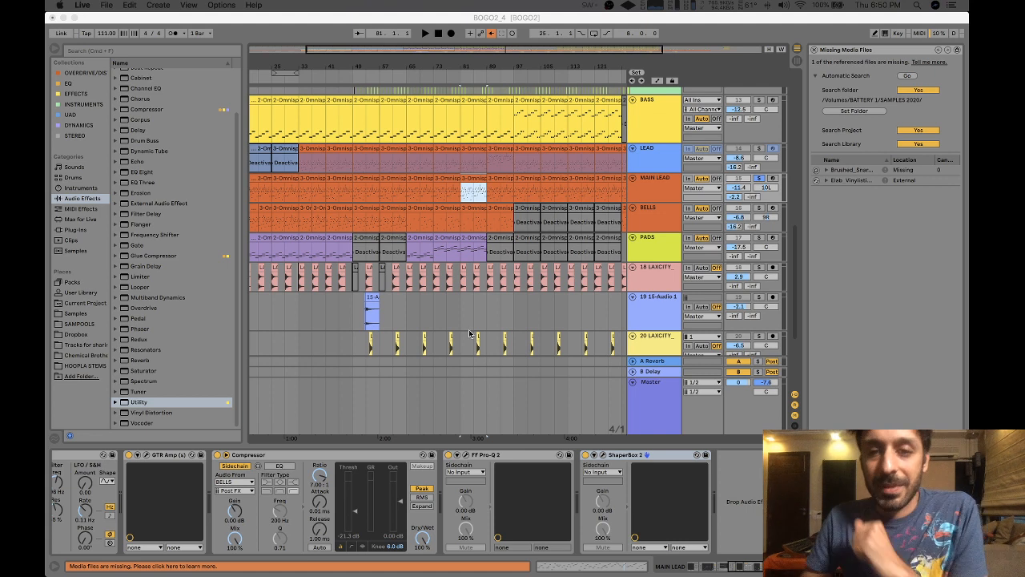
{"action": "left_click", "coordinate": [452, 178]}
- Select the MAIN LEAD clips from bar 33 and extend the selection through BELLS, PADS and 18 LAXCITY up to bar 69
{"action": "left_click", "coordinate": [312, 179]}
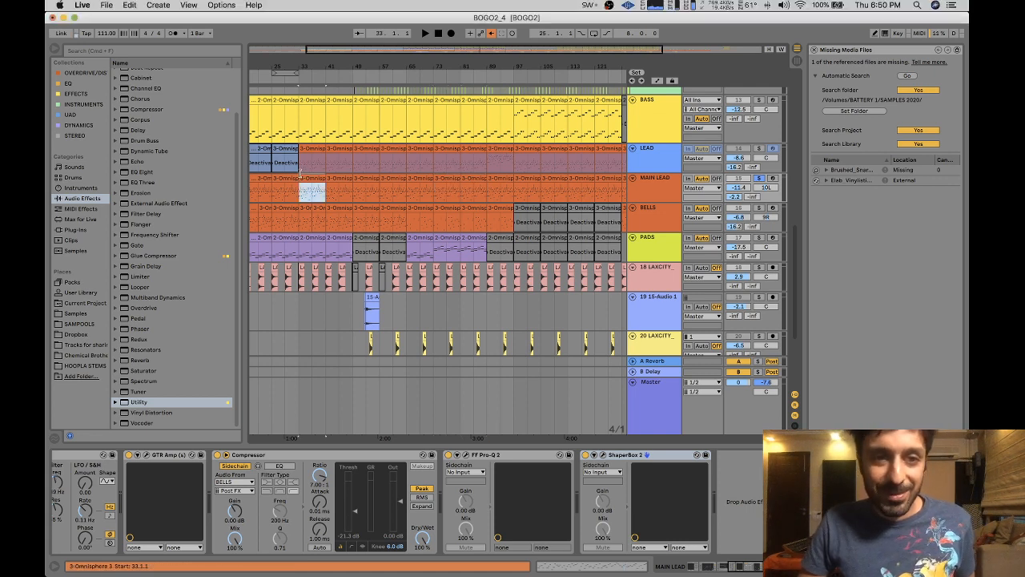
{"action": "left_click", "coordinate": [384, 180], "text": "shift"}
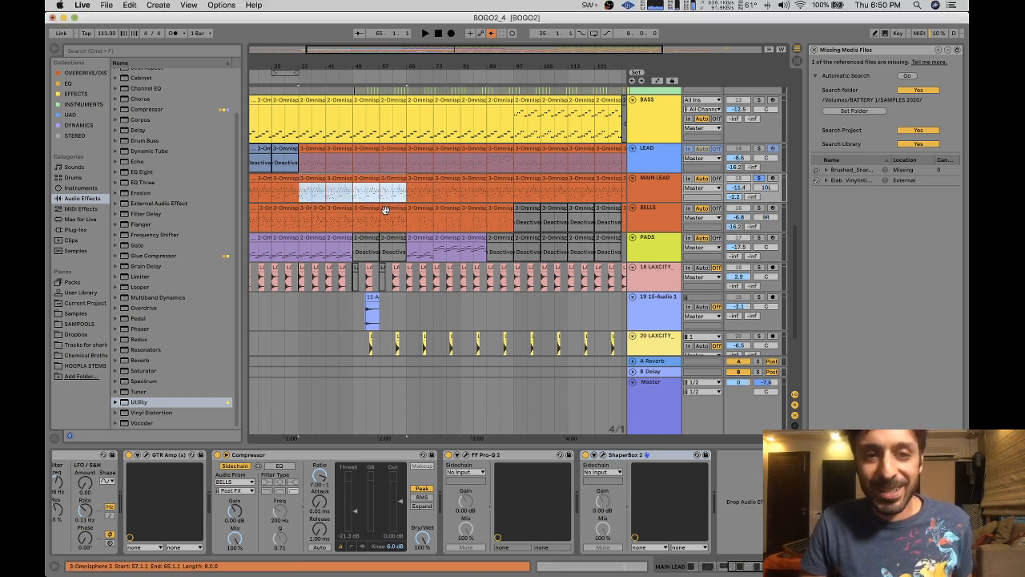
{"action": "left_click", "coordinate": [385, 209], "text": "shift"}
{"action": "left_click", "coordinate": [373, 239], "text": "shift"}
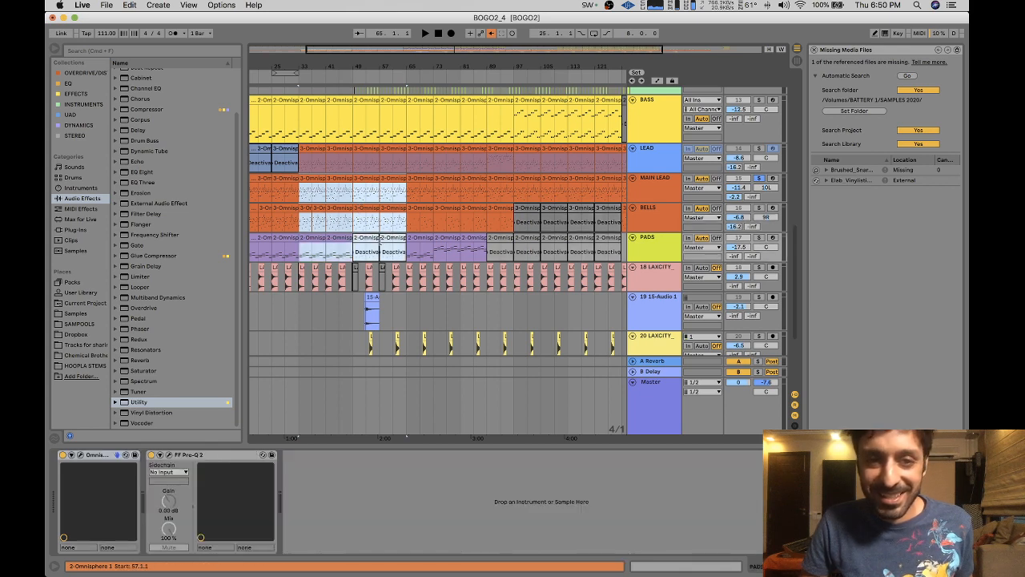
{"action": "left_click", "coordinate": [398, 279], "text": "shift"}
{"action": "left_click", "coordinate": [404, 278], "text": "shift"}
{"action": "left_click", "coordinate": [415, 278], "text": "shift"}
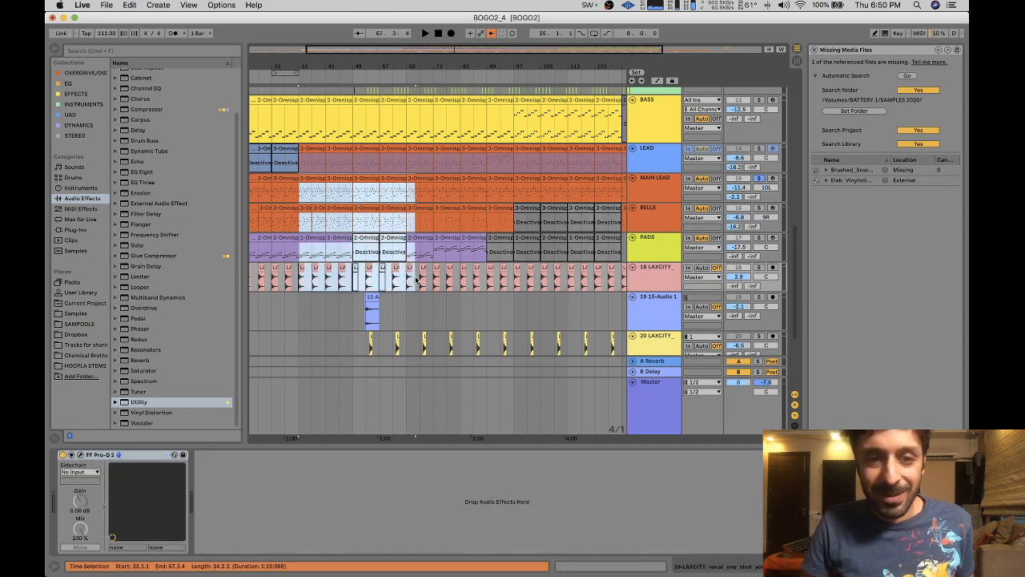
{"action": "left_click", "coordinate": [421, 278], "text": "shift"}
{"action": "scroll", "coordinate": [390, 230], "scroll_direction": "left", "scroll_amount": 3}
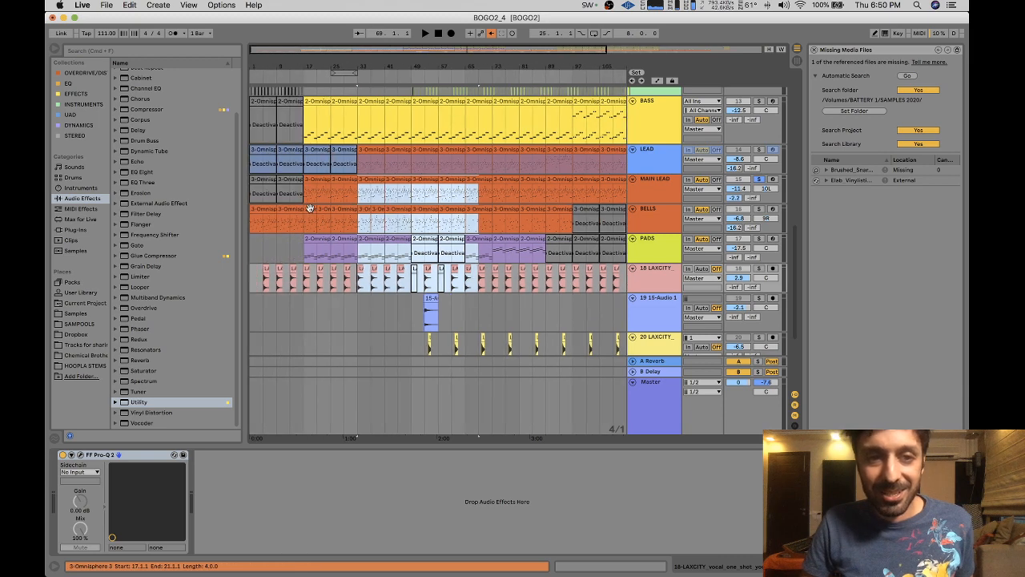
- Select bars 33 to 57 across MAIN LEAD, BELLS and PADS, and re-enable the overridden automation
{"action": "left_click", "coordinate": [372, 192]}
{"action": "left_click", "coordinate": [438, 234], "text": "shift"}
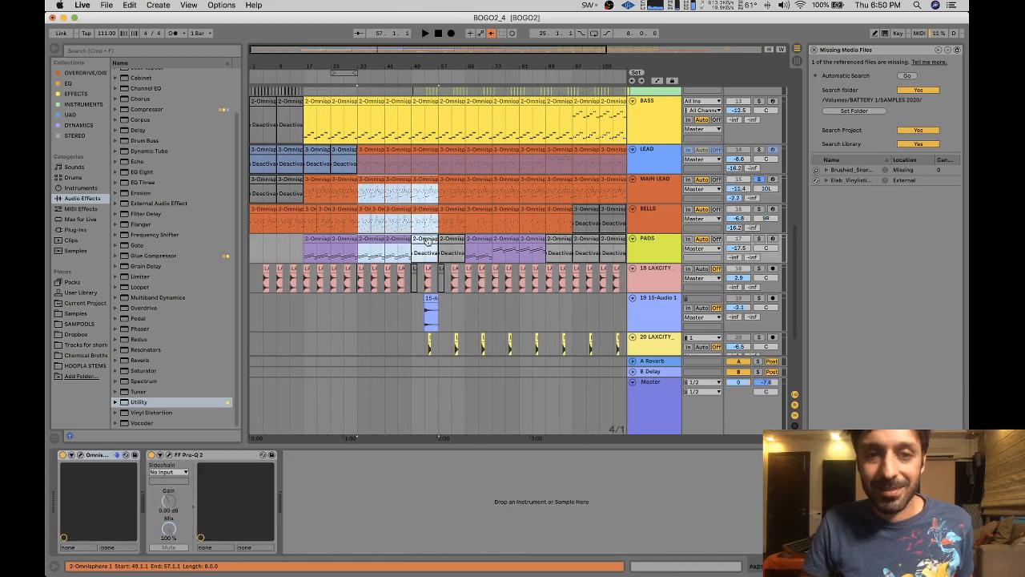
{"action": "left_click_drag", "start_coordinate": [396, 67], "coordinate": [397, 73]}
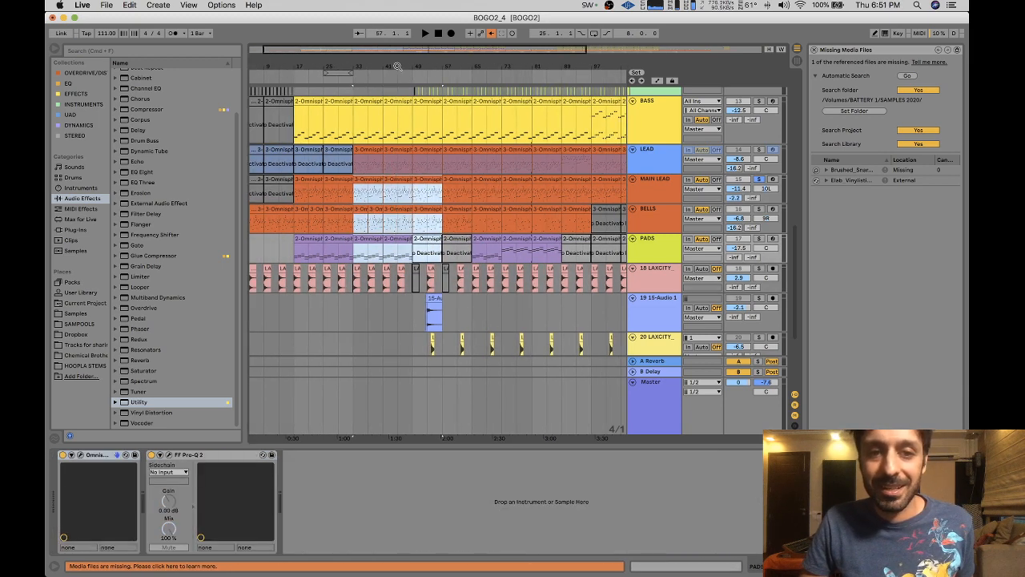
{"action": "left_click", "coordinate": [483, 238]}
{"action": "left_click", "coordinate": [491, 37]}
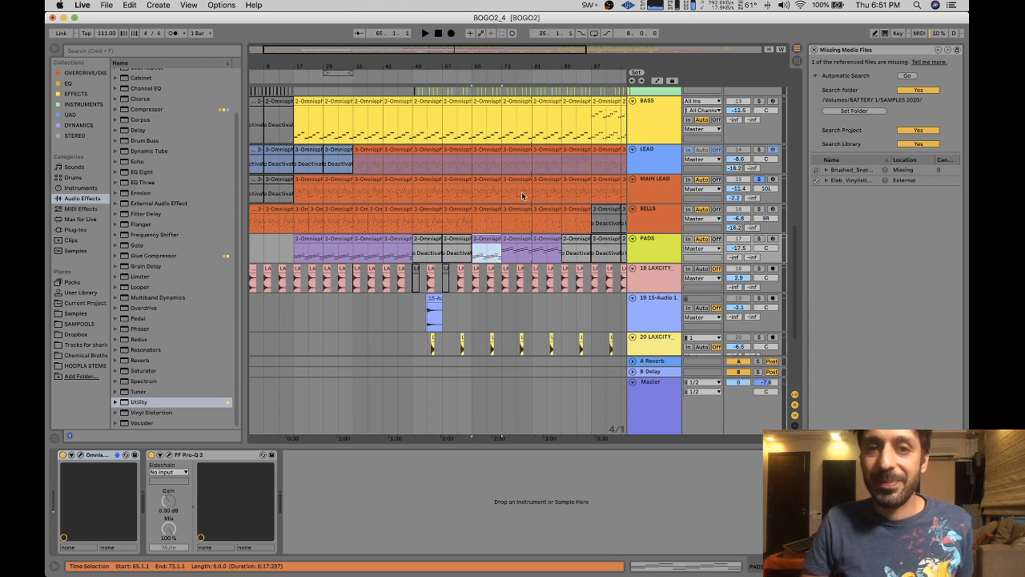
- Turn off the solo on MAIN LEAD and play the full mix from the MAIN LEAD clip at bar 25
{"action": "scroll", "coordinate": [448, 188], "scroll_direction": "down", "scroll_amount": 3}
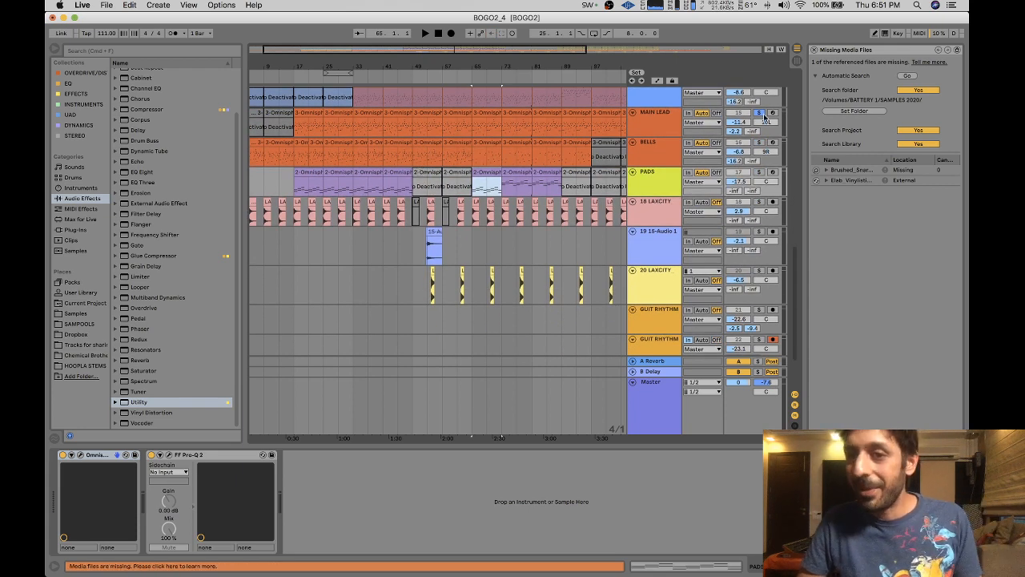
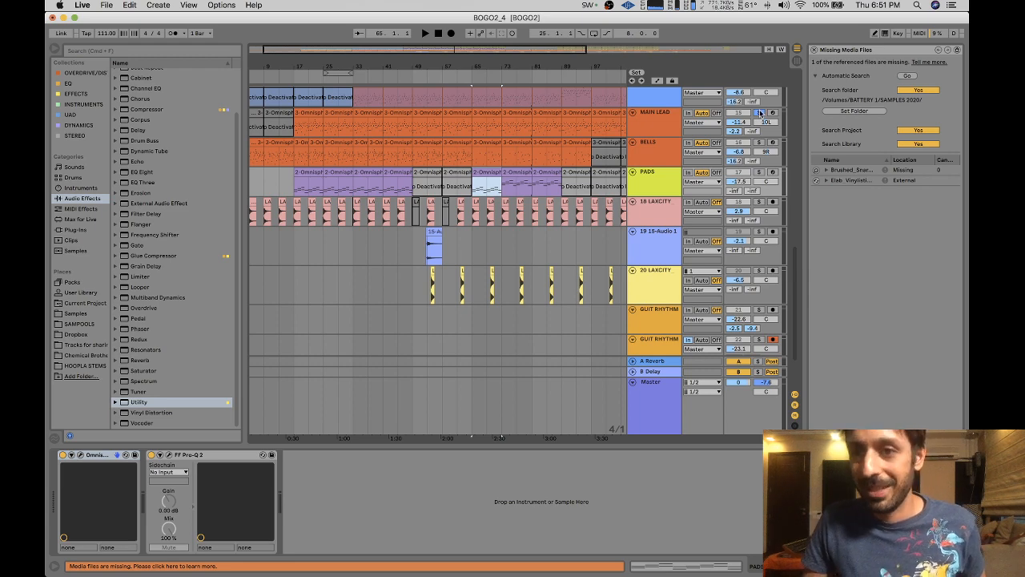
{"action": "left_click", "coordinate": [337, 126]}
{"action": "key", "text": "space"}
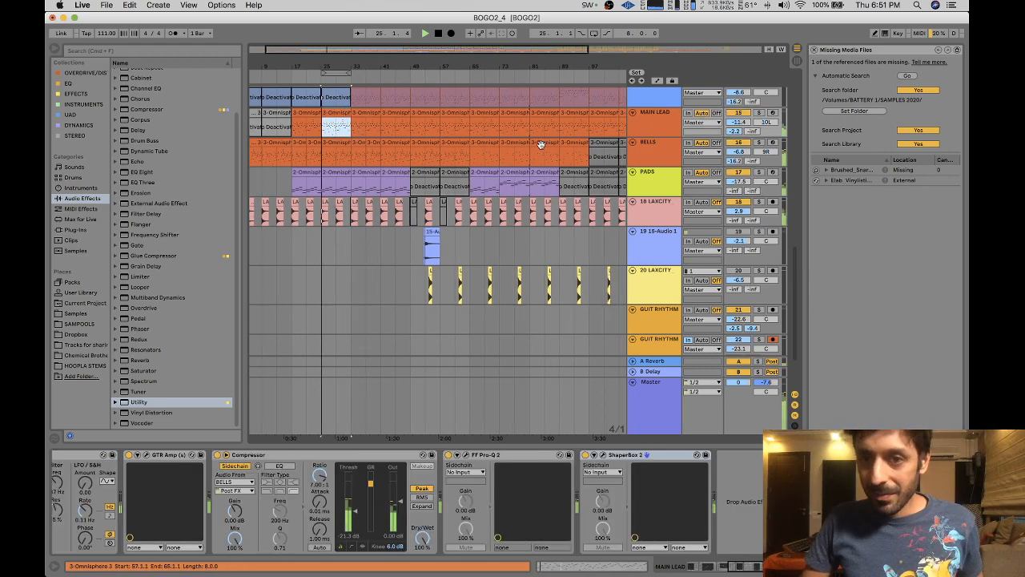
- Solo the 11 Elab_Viny track during playback and place the insert mark on it at bar 25
{"action": "scroll", "coordinate": [449, 152], "scroll_direction": "up", "scroll_amount": 10}
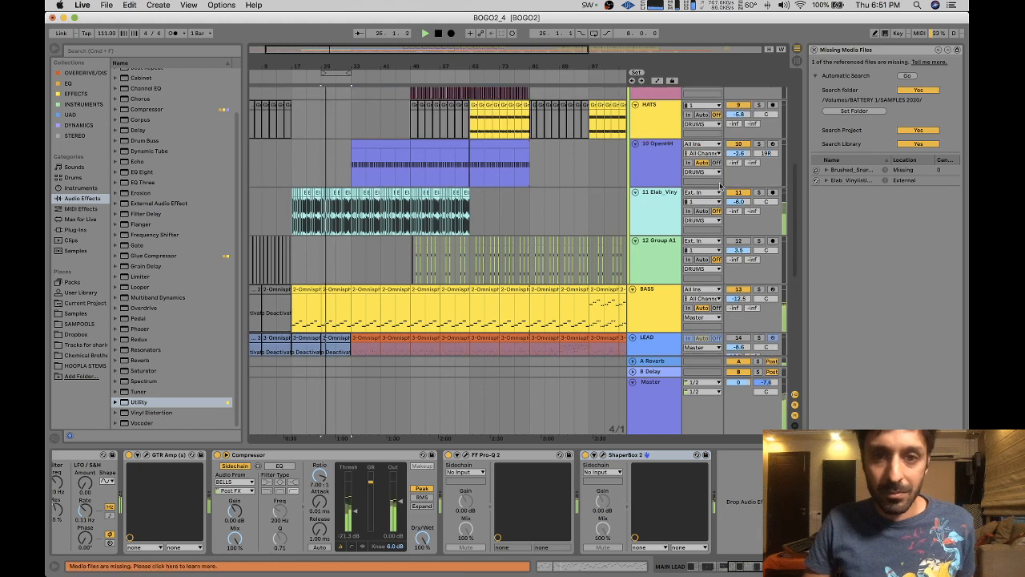
{"action": "left_click", "coordinate": [759, 192]}
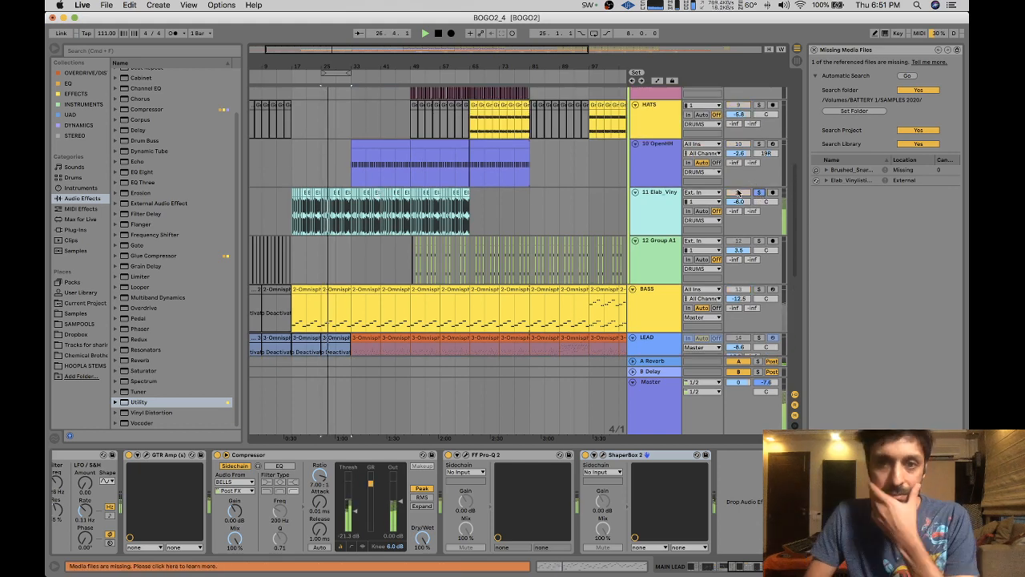
{"action": "left_click", "coordinate": [349, 198]}
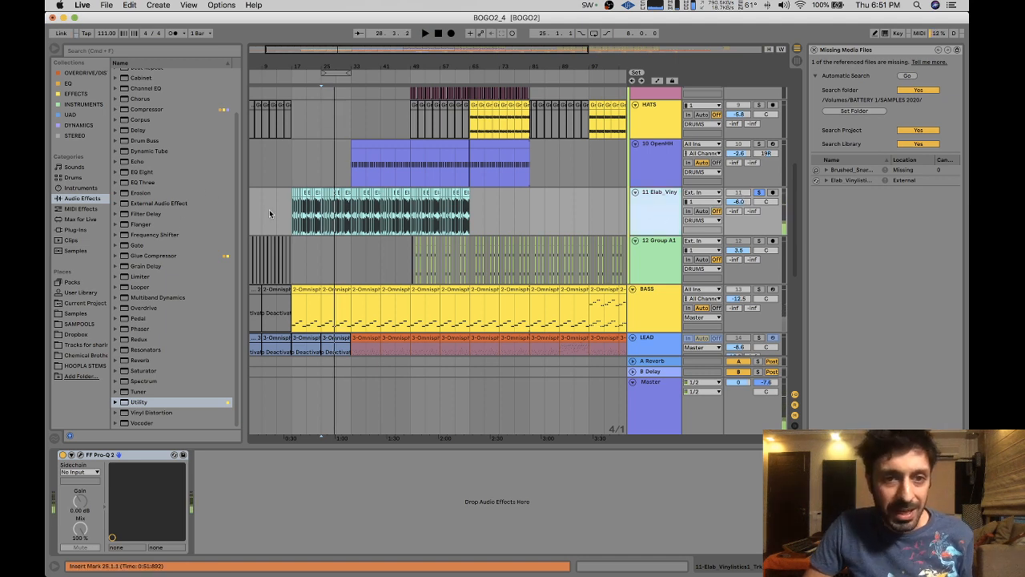
- Select bars 17 to 33 on the 11 Elab_Viny track and place the insert mark at bar 17
{"action": "left_click_drag", "start_coordinate": [290, 217], "coordinate": [344, 221]}
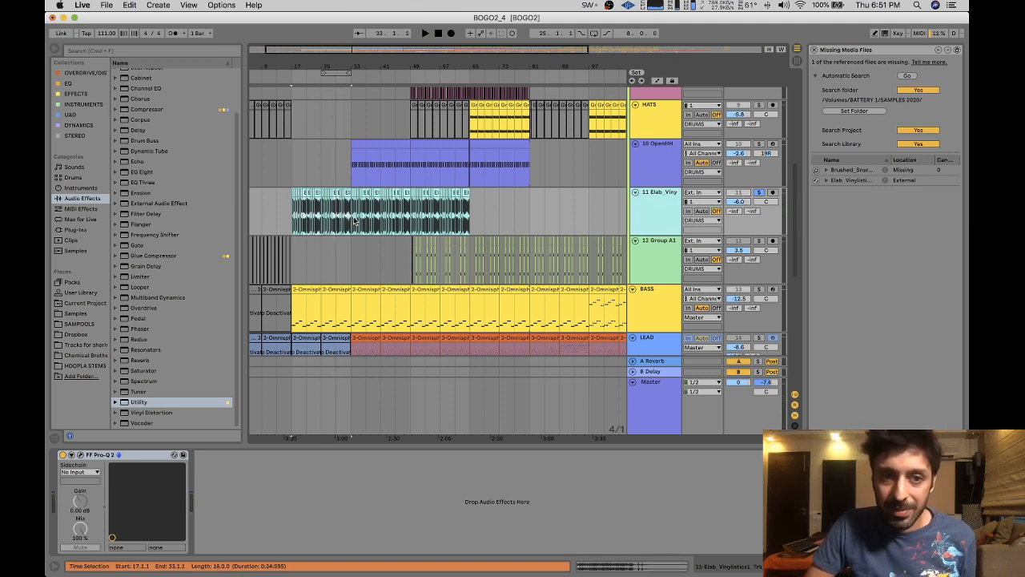
{"action": "left_click", "coordinate": [340, 157]}
{"action": "left_click", "coordinate": [292, 218]}
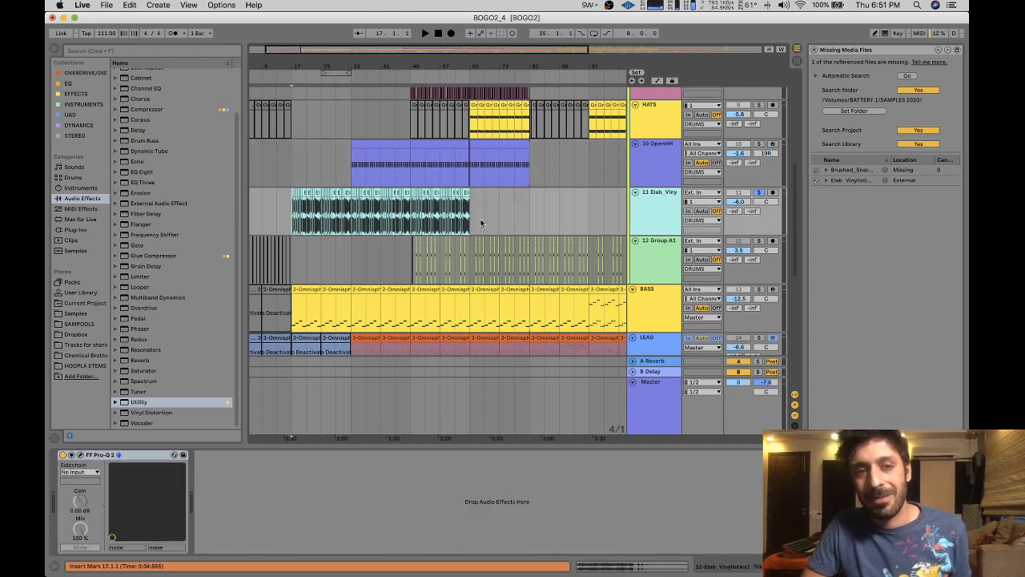
- Add a bell cut of about 7 dB between 500 Hz and 1 kHz in 11 Elab_Viny's FF Pro-Q 2, and play the track
{"action": "left_click", "coordinate": [79, 454]}
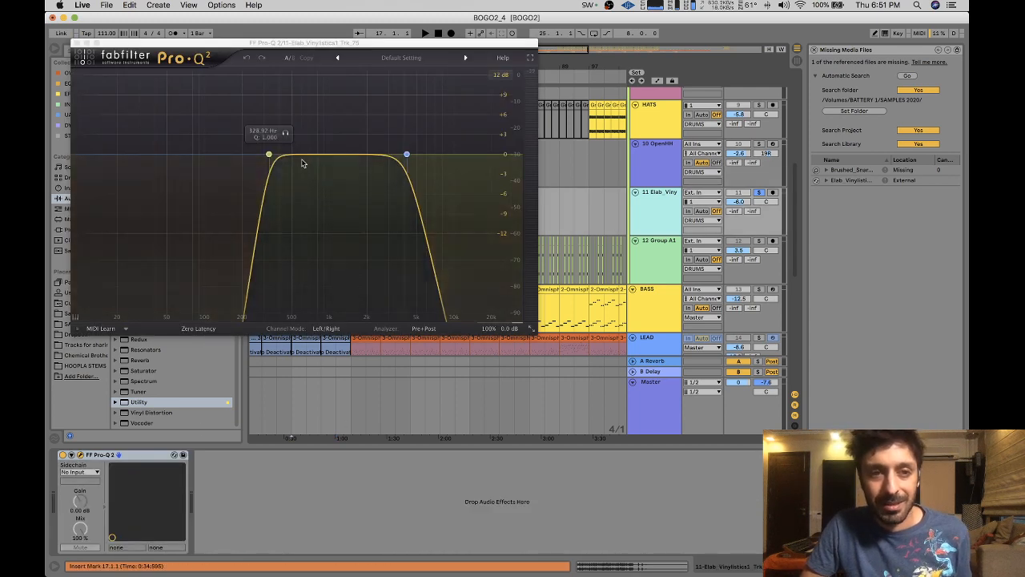
{"action": "left_click_drag", "start_coordinate": [304, 158], "coordinate": [320, 201]}
{"action": "key", "text": "space"}
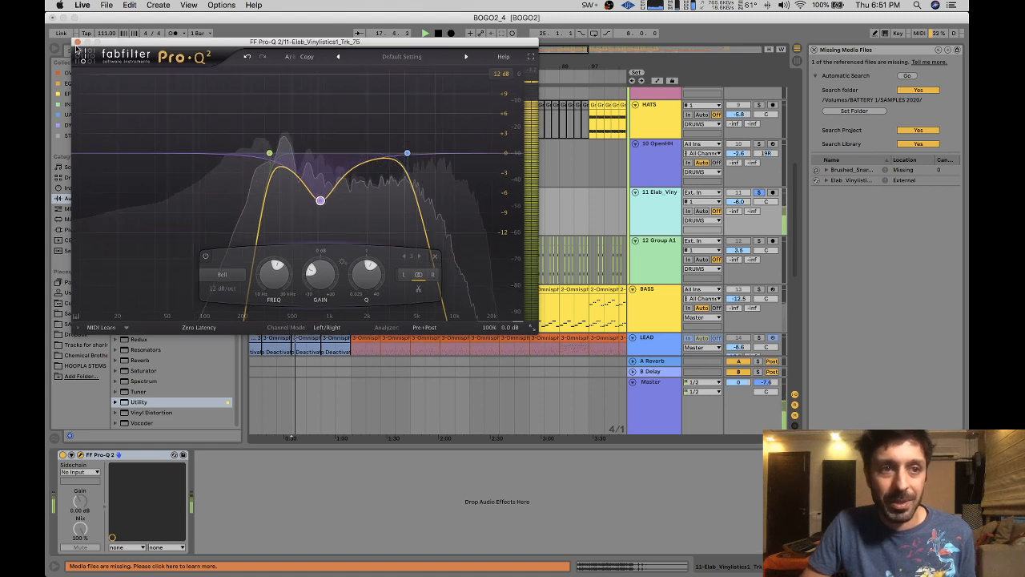
- Turn off the solo on 11 Elab_Viny and lower the track's volume to -11.5 dB in the full mix
{"action": "left_click", "coordinate": [759, 193]}
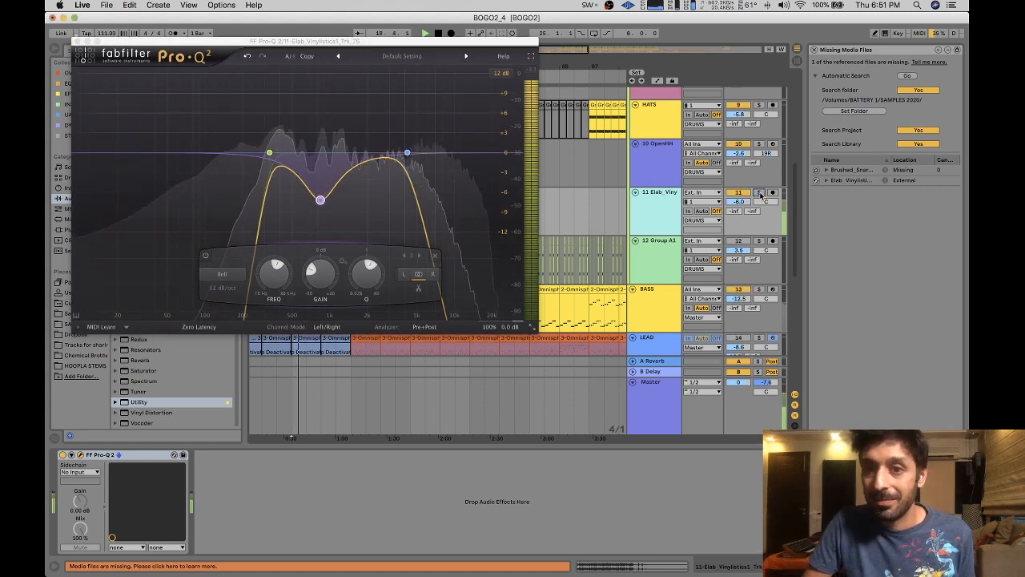
{"action": "left_click", "coordinate": [77, 41]}
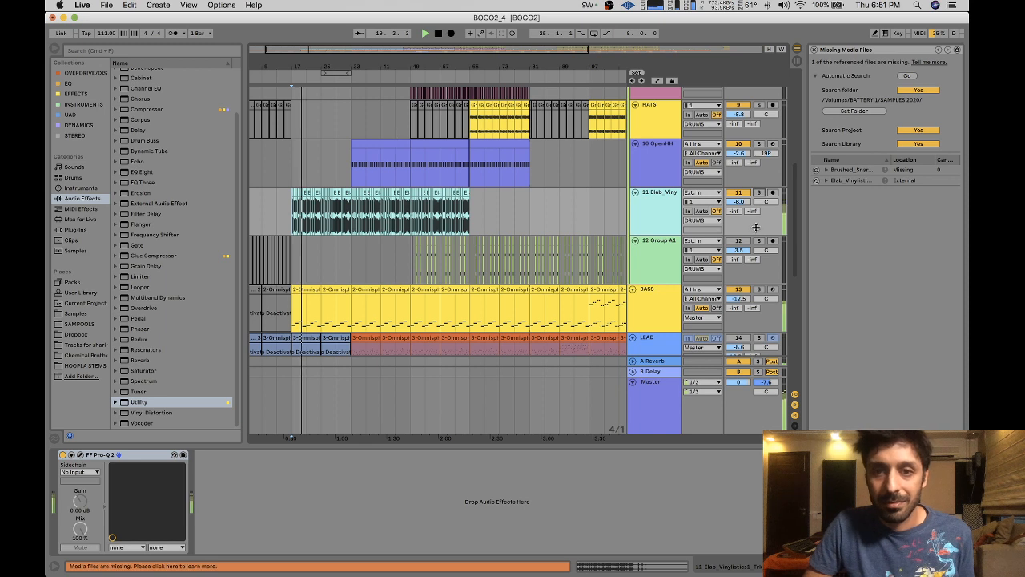
{"action": "left_click_drag", "start_coordinate": [738, 201], "coordinate": [739, 216]}
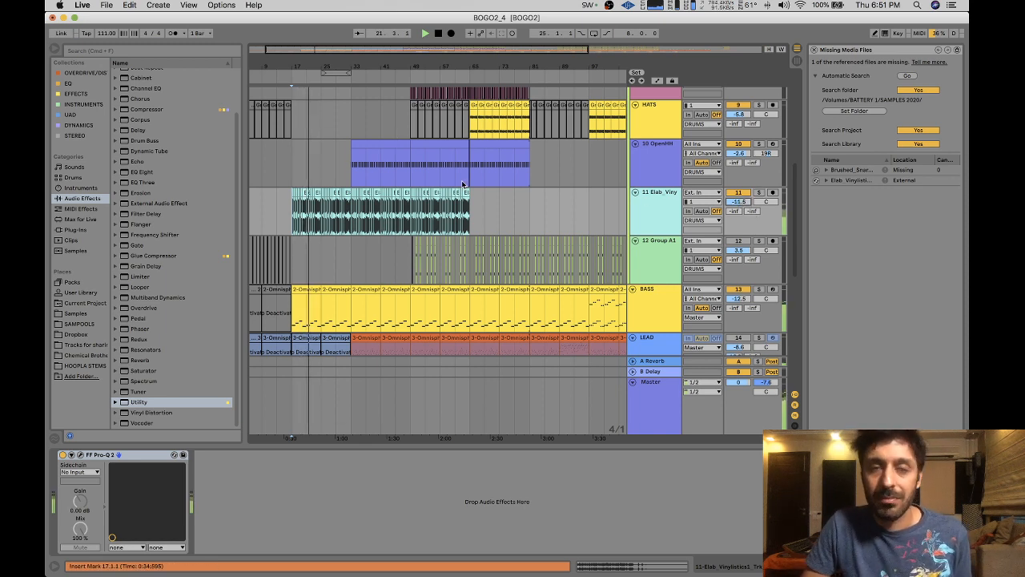
{"action": "left_click", "coordinate": [524, 200]}
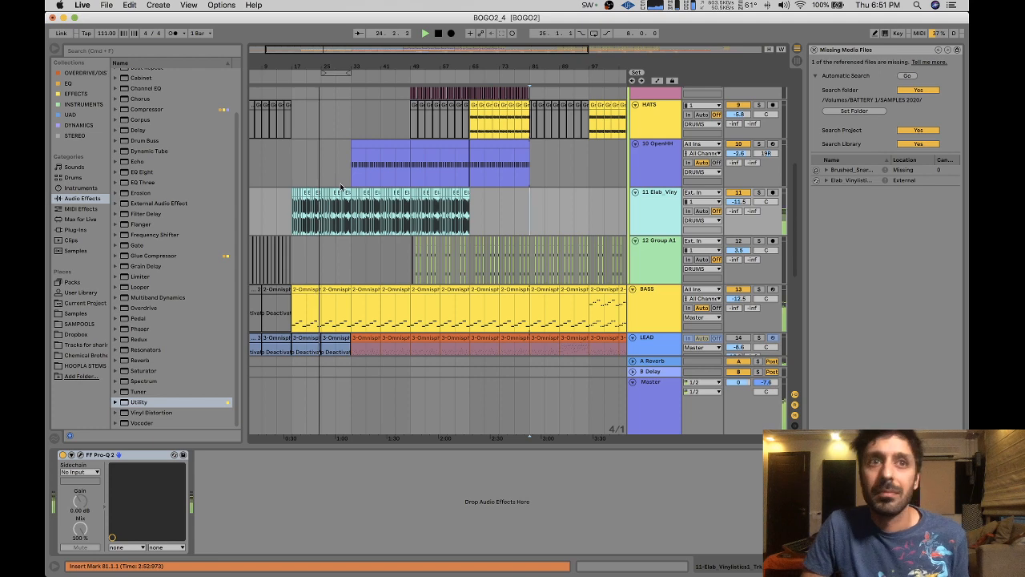
- Place the insert mark at bar 29 on the 10 OpenHH track and audition the full mix from there
{"action": "scroll", "coordinate": [560, 172], "scroll_direction": "down", "scroll_amount": 2}
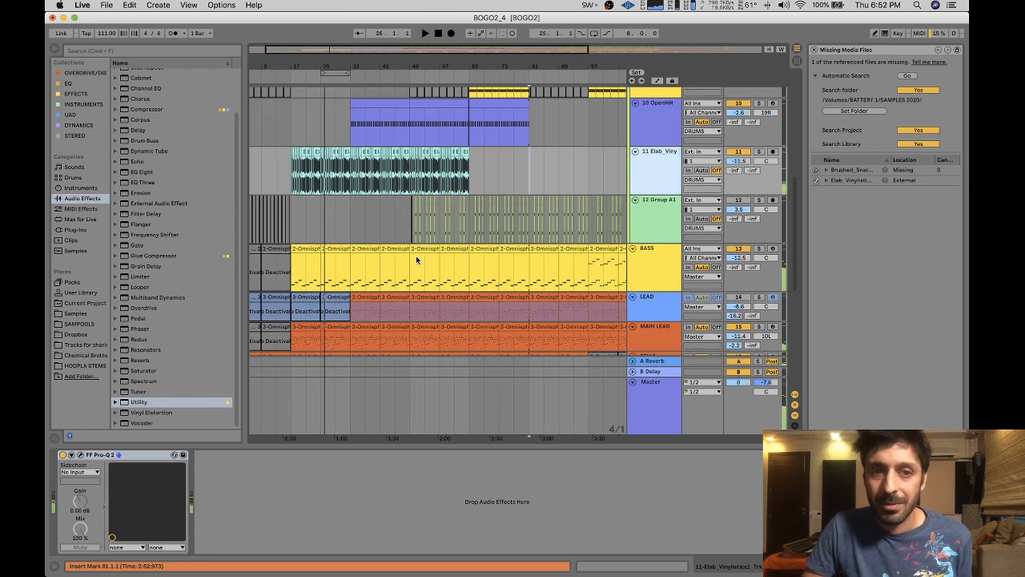
{"action": "left_click_drag", "start_coordinate": [292, 181], "coordinate": [337, 170]}
{"action": "left_click", "coordinate": [333, 132]}
{"action": "left_click", "coordinate": [325, 122]}
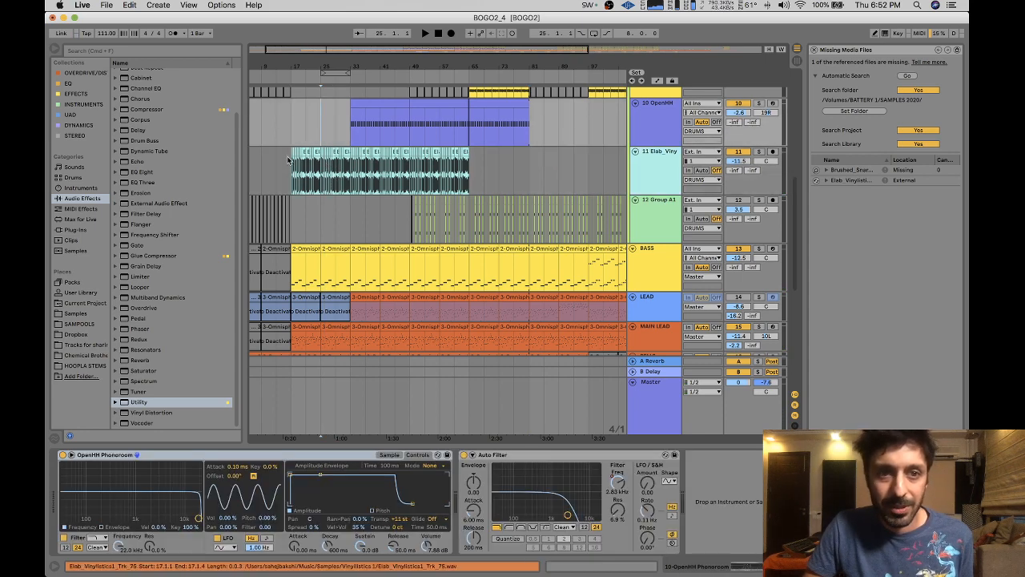
{"action": "left_click", "coordinate": [324, 179]}
{"action": "left_click", "coordinate": [324, 112]}
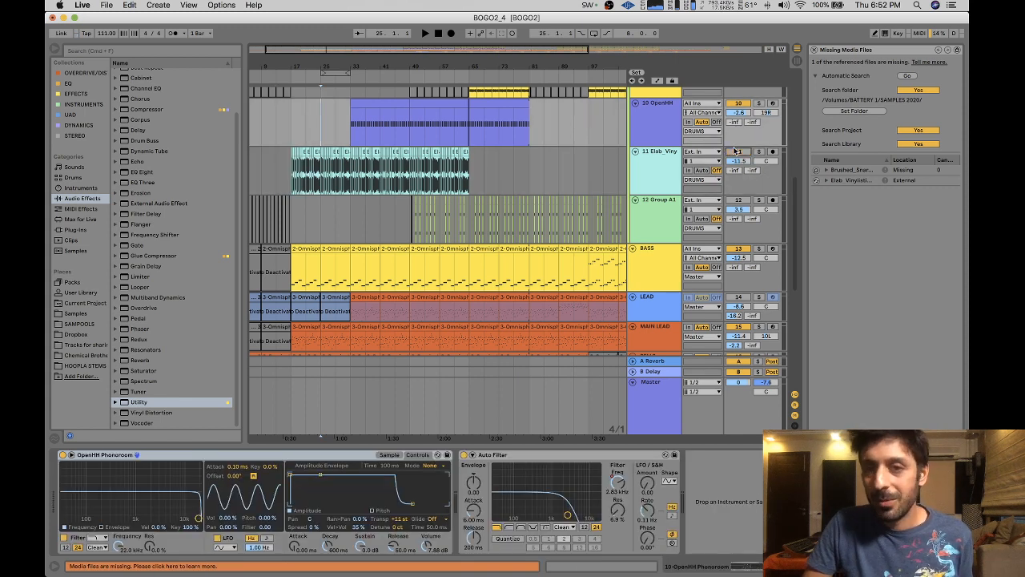
{"action": "left_click", "coordinate": [335, 124]}
{"action": "key", "text": "space"}
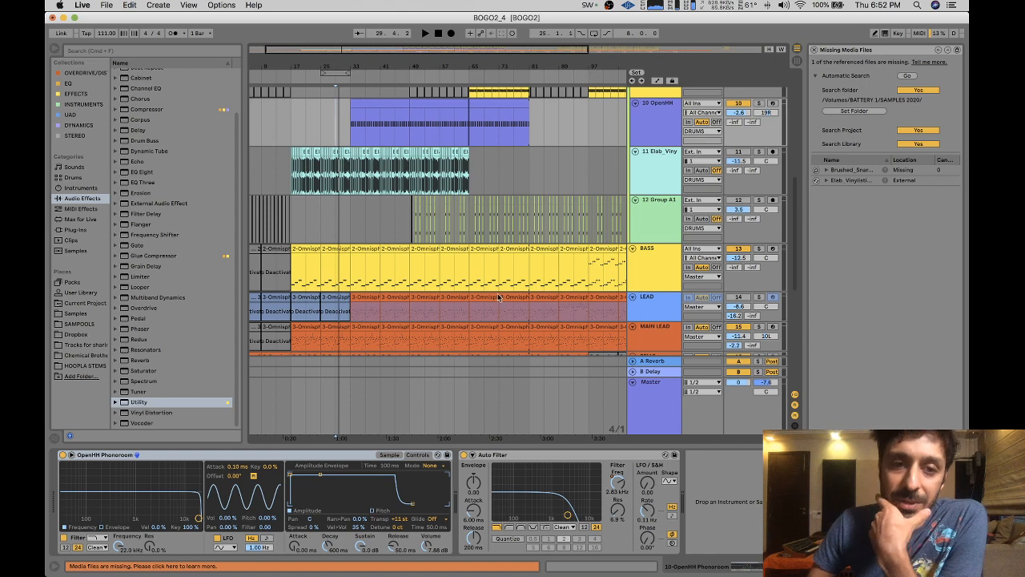
- Solo the MAIN LEAD track and play it from bar 41
{"action": "scroll", "coordinate": [499, 297], "scroll_direction": "down", "scroll_amount": 5}
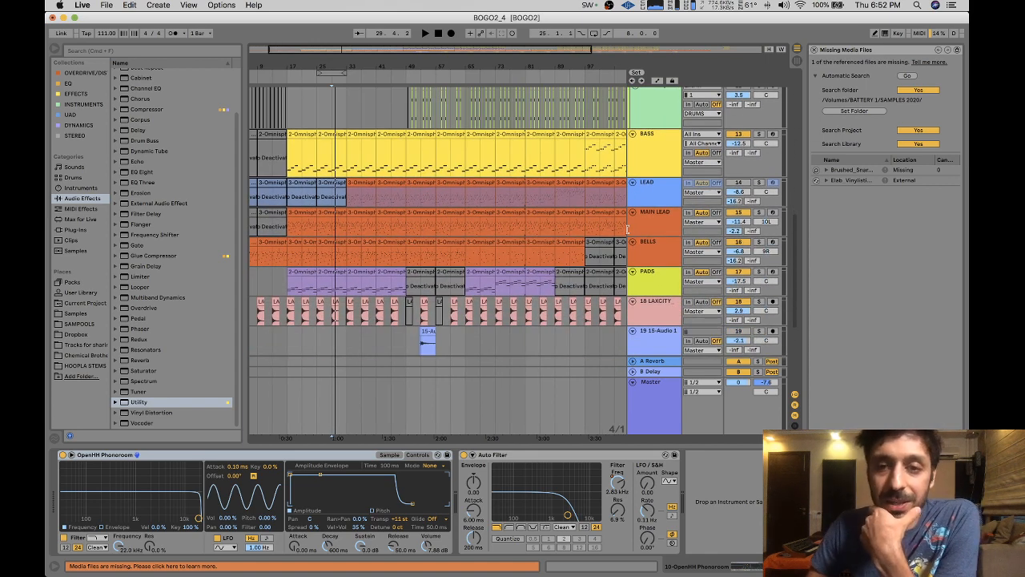
{"action": "left_click", "coordinate": [653, 233]}
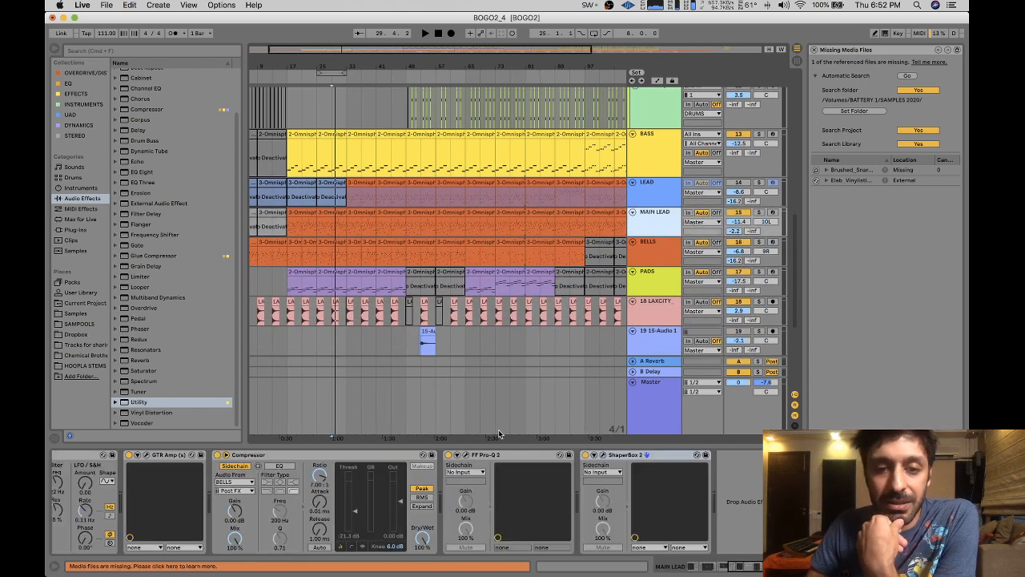
{"action": "left_click", "coordinate": [740, 245]}
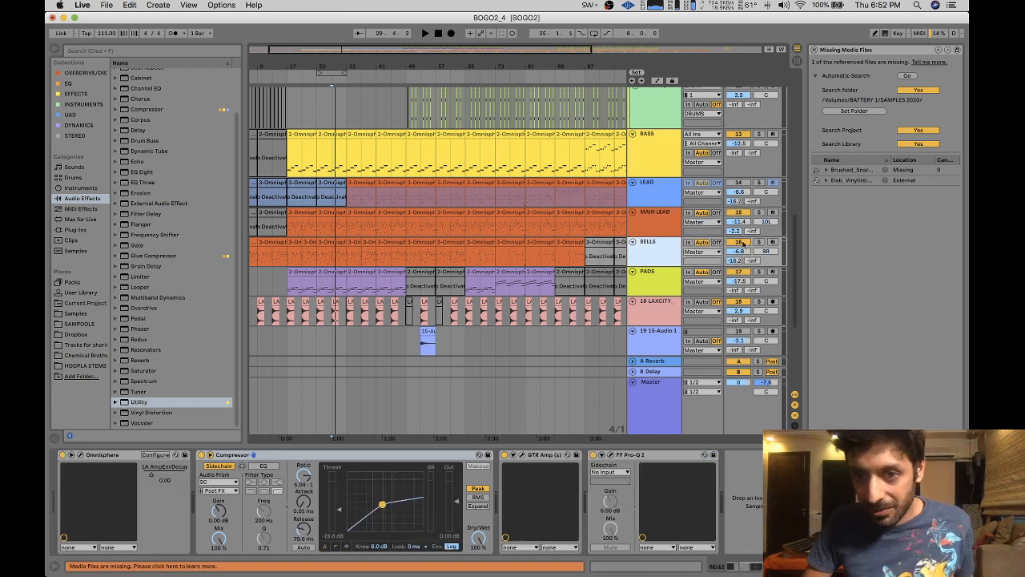
{"action": "left_click", "coordinate": [759, 243]}
{"action": "left_click", "coordinate": [759, 214]}
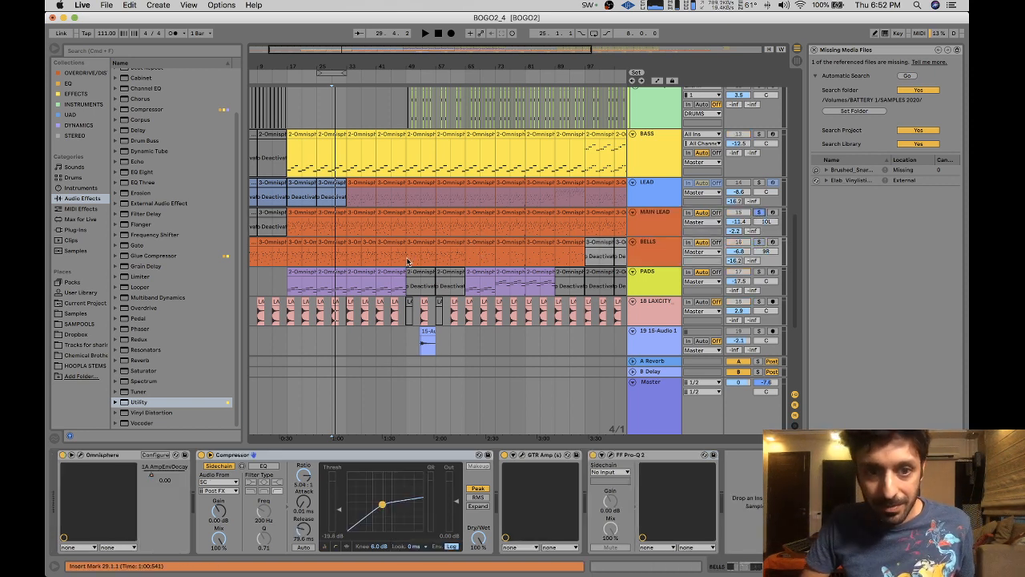
{"action": "left_click", "coordinate": [379, 221]}
{"action": "key", "text": "space"}
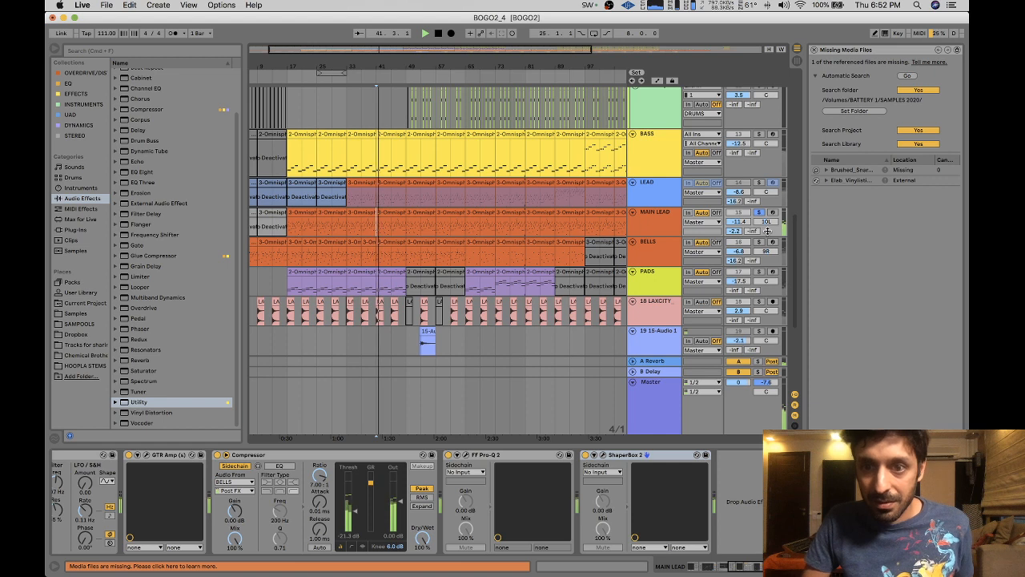
- Solo the BELLS track and compare its device chain with that of MAIN LEAD
{"action": "left_click", "coordinate": [759, 242]}
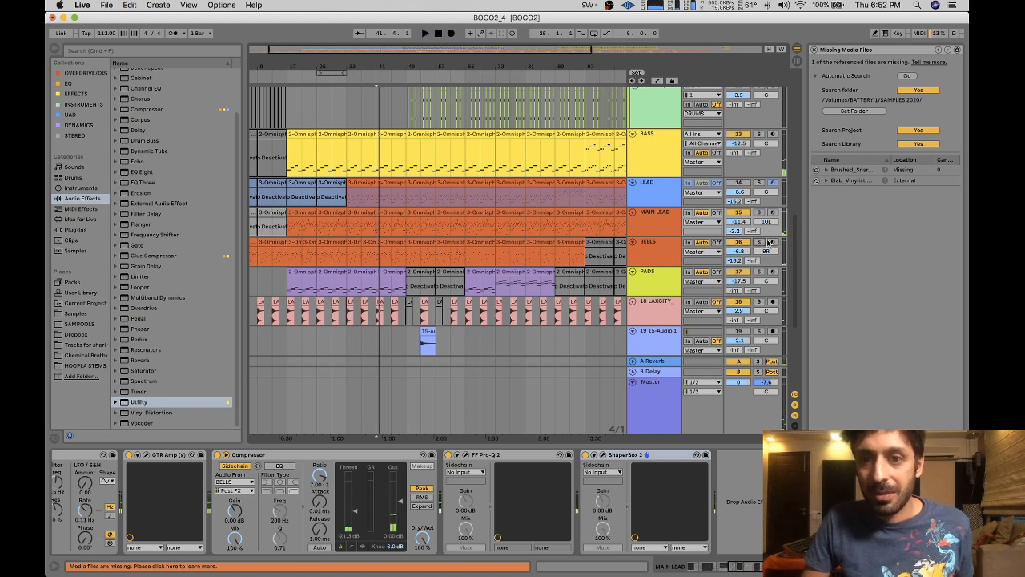
{"action": "left_click", "coordinate": [660, 247]}
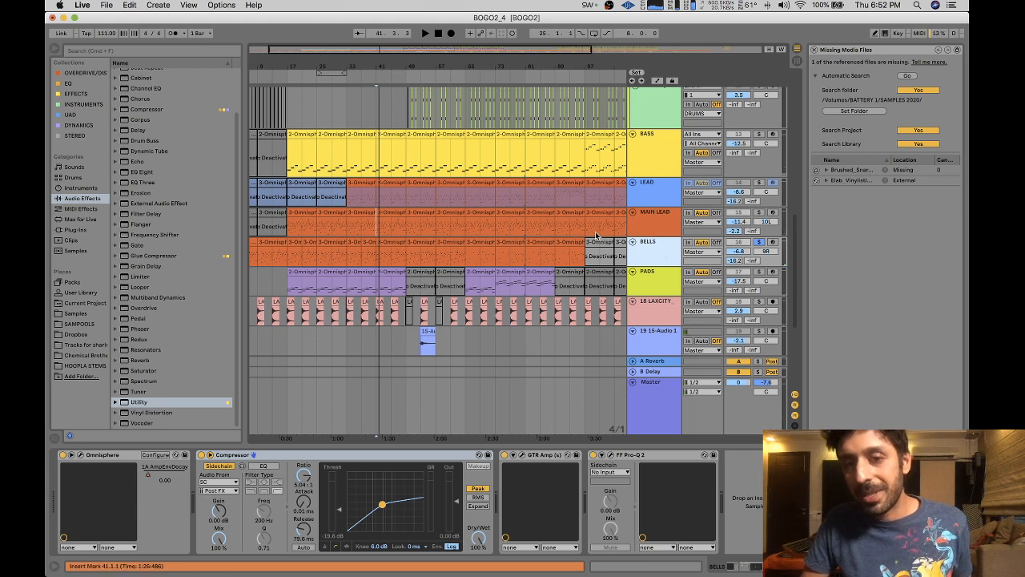
{"action": "left_click", "coordinate": [671, 218]}
{"action": "left_click", "coordinate": [665, 245]}
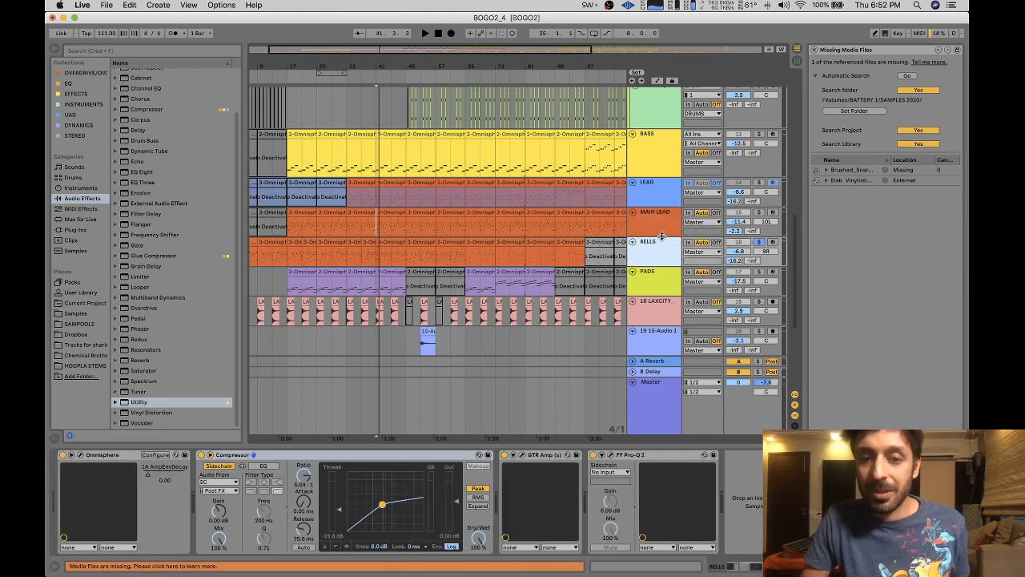
{"action": "left_click", "coordinate": [671, 224]}
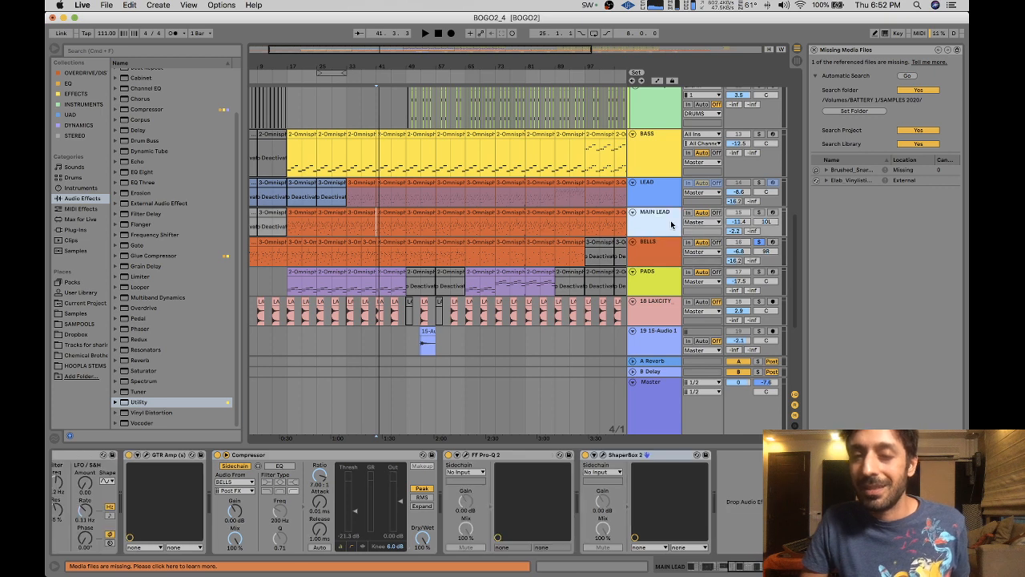
- Lower the BELLS volume to -8.3 dB and audition it with MAIN LEAD also soloed
{"action": "left_click", "coordinate": [738, 251]}
{"action": "left_click", "coordinate": [659, 233]}
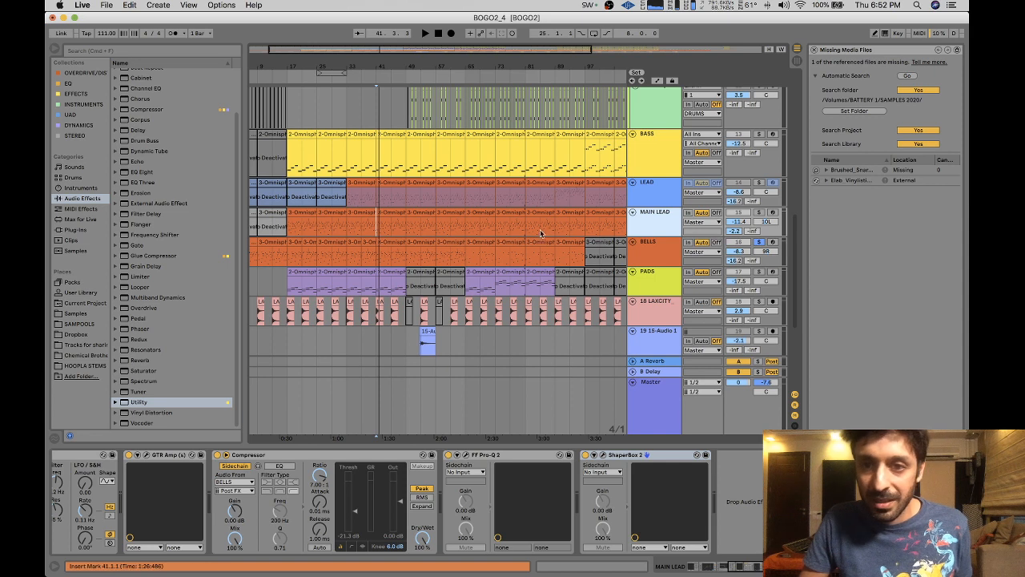
{"action": "left_click", "coordinate": [757, 212]}
{"action": "key", "text": "space"}
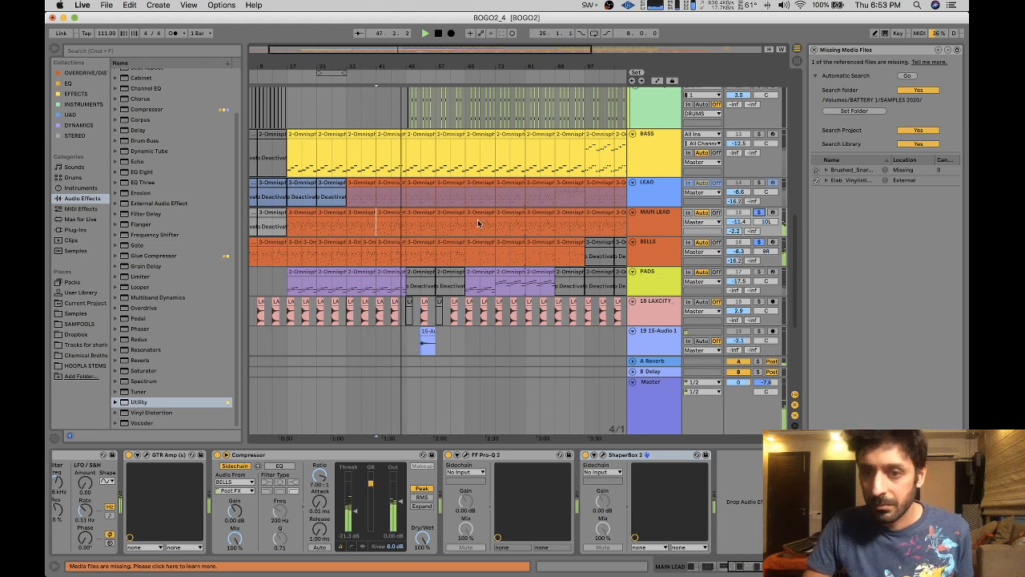
{"action": "key", "text": "space"}
- Select the BELLS track and locate Wavesfactory's Trackspacer 2.5 among the plug-ins
{"action": "left_click", "coordinate": [610, 200]}
{"action": "left_click", "coordinate": [651, 230]}
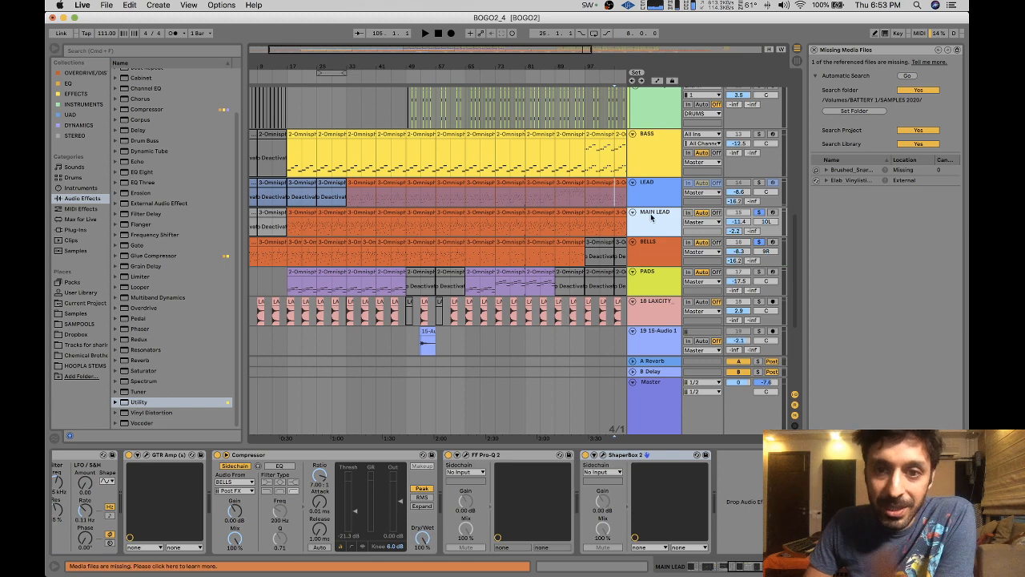
{"action": "left_click", "coordinate": [653, 253]}
{"action": "scroll", "coordinate": [383, 240], "scroll_direction": "down", "scroll_amount": 2}
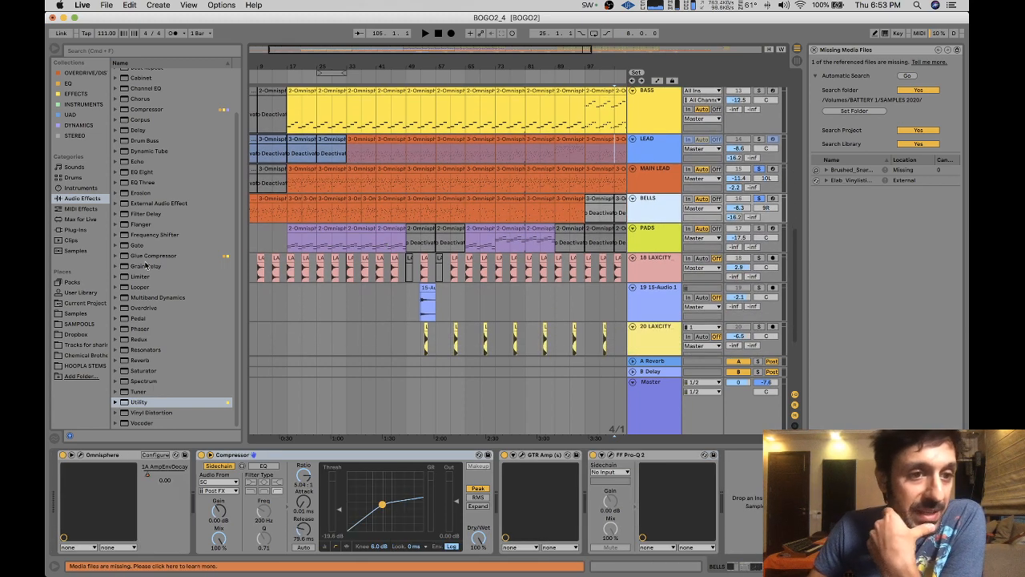
{"action": "left_click", "coordinate": [92, 229]}
{"action": "left_click", "coordinate": [117, 324]}
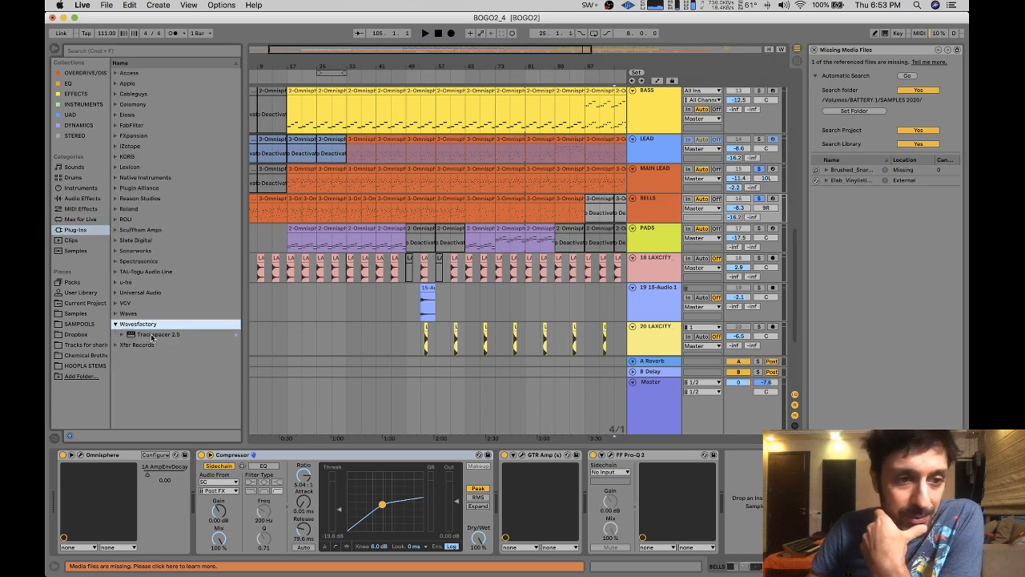
{"action": "left_click", "coordinate": [160, 335]}
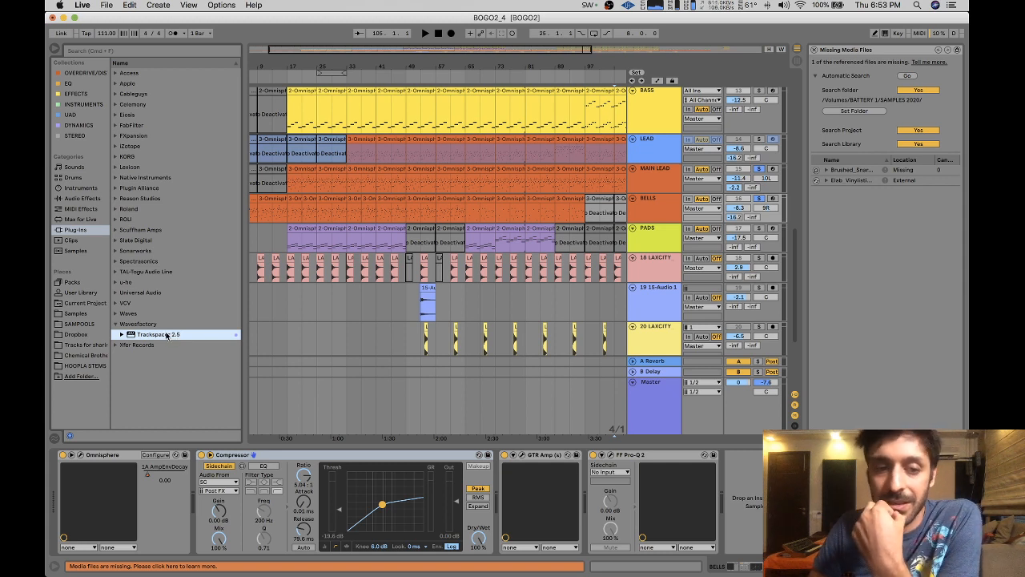
- Check the Compressor on MAIN LEAD and insert a new return track from the BELLS track
{"action": "left_click", "coordinate": [419, 176]}
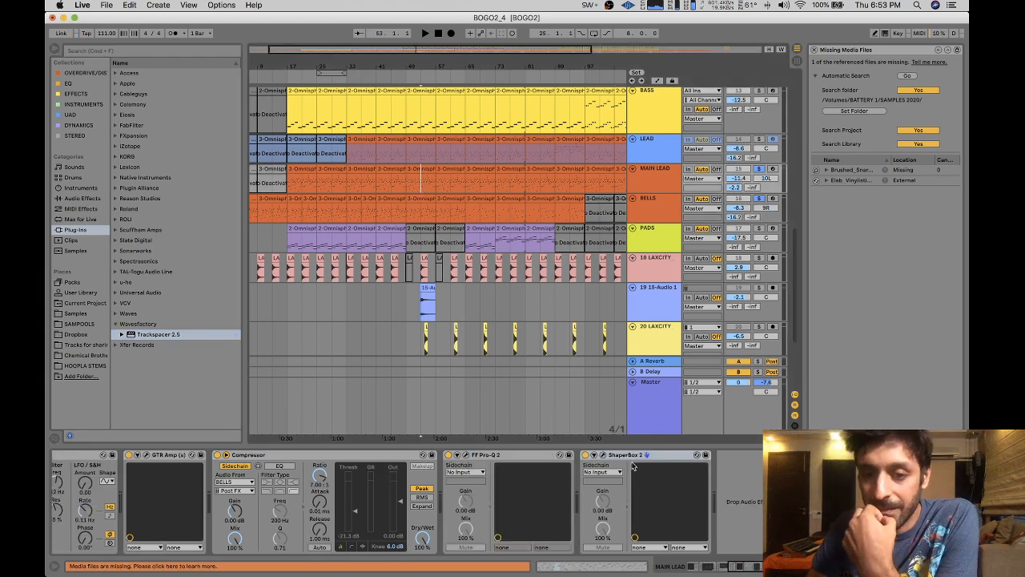
{"action": "left_click", "coordinate": [324, 457]}
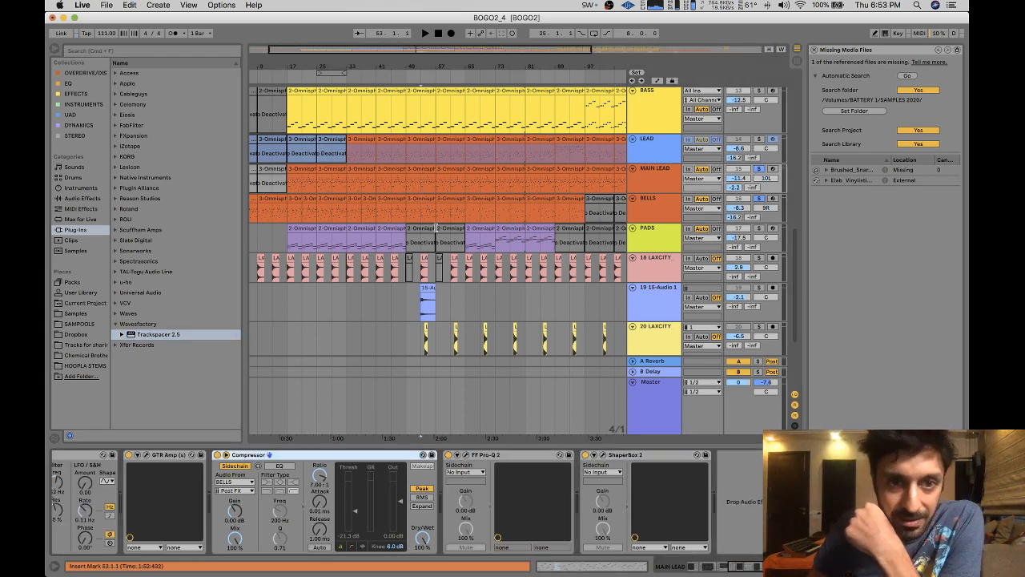
{"action": "left_click", "coordinate": [465, 208]}
{"action": "right_click", "coordinate": [656, 207]}
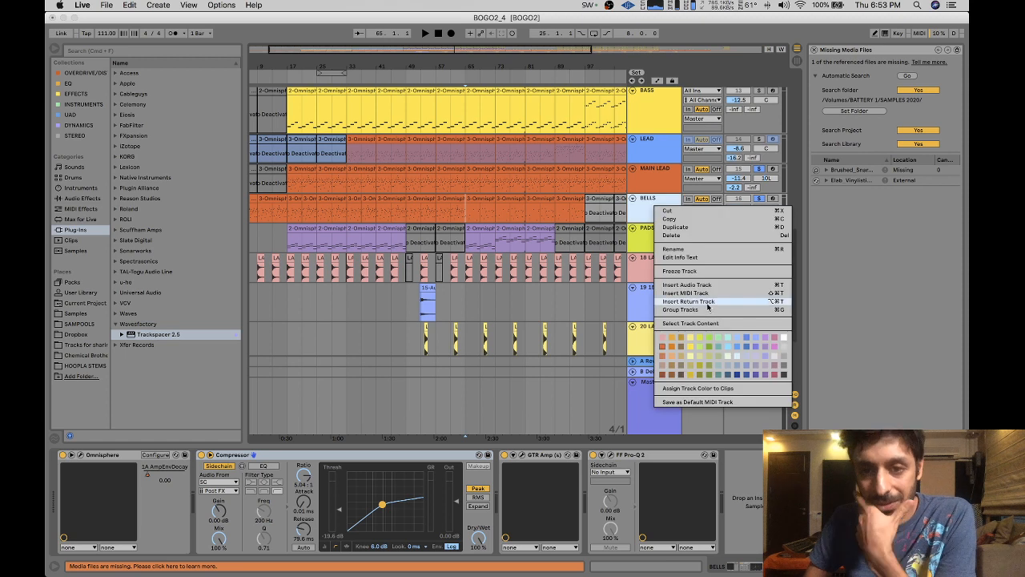
{"action": "left_click", "coordinate": [732, 299]}
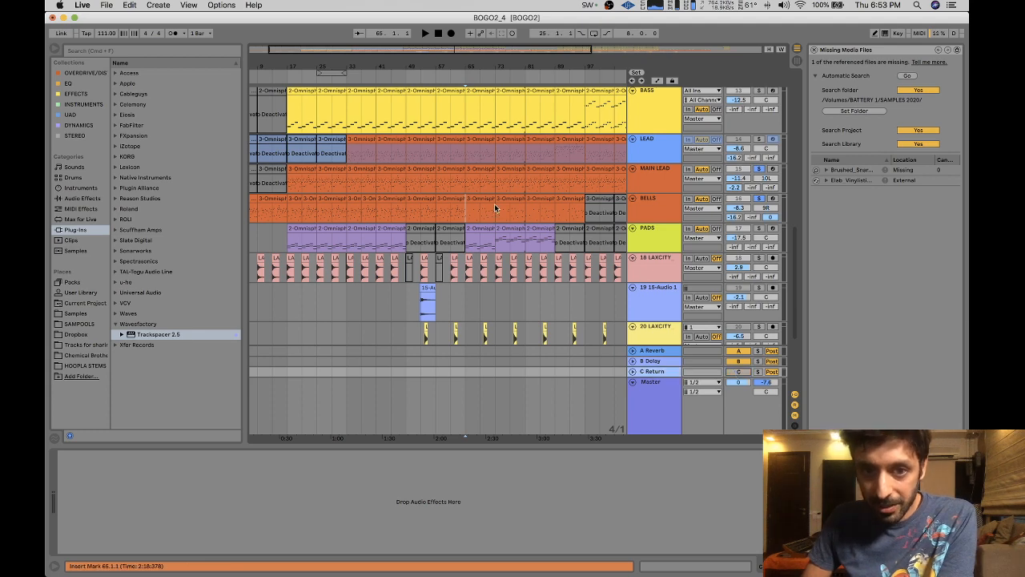
- Rename return track C to BELL TRKSPC
{"action": "left_click", "coordinate": [640, 207]}
{"action": "left_click", "coordinate": [670, 376]}
{"action": "scroll", "coordinate": [653, 211], "scroll_direction": "down", "scroll_amount": 1}
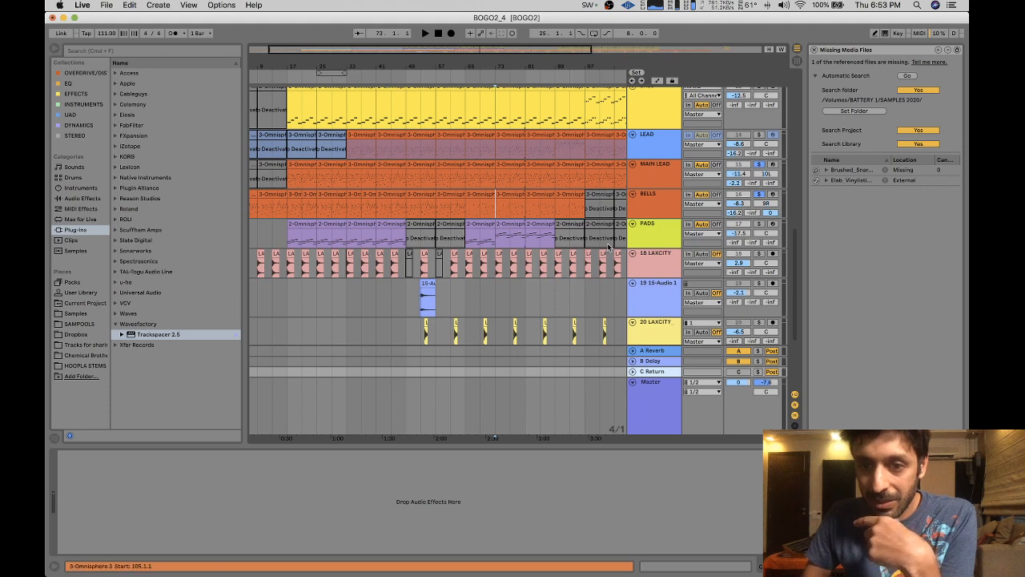
{"action": "scroll", "coordinate": [664, 378], "scroll_direction": "up", "scroll_amount": 1}
{"action": "key", "text": "super+r"}
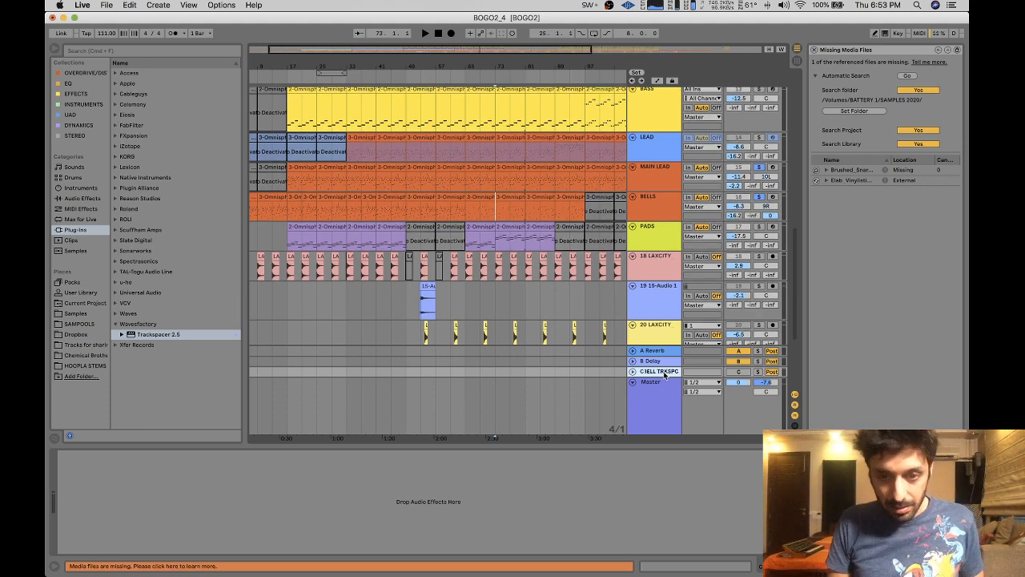
{"action": "key", "text": "Return"}
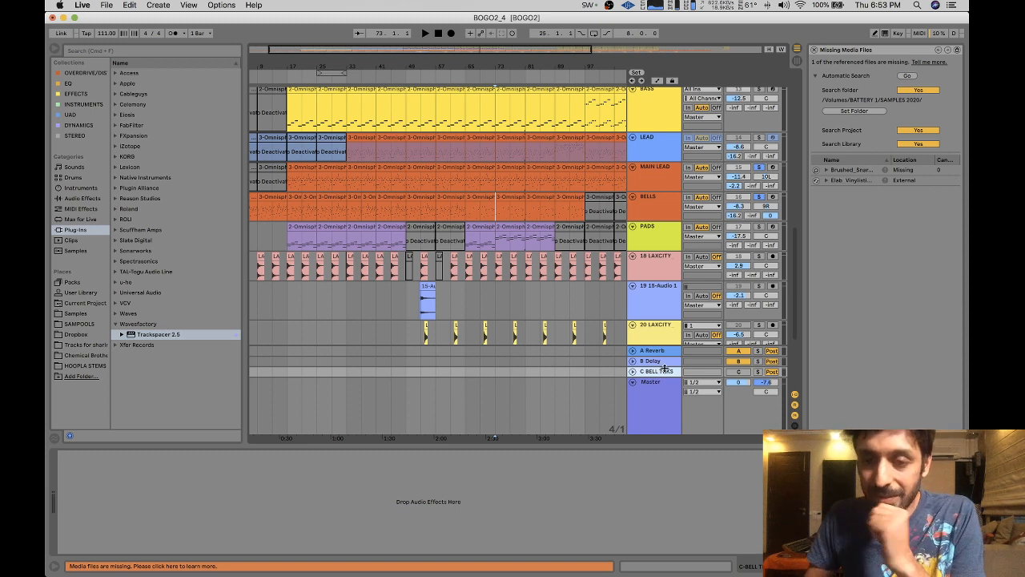
- Turn off the Compressor on MAIN LEAD and insert Trackspacer 2.5 between it and FF Pro-Q 2
{"action": "left_click", "coordinate": [665, 216]}
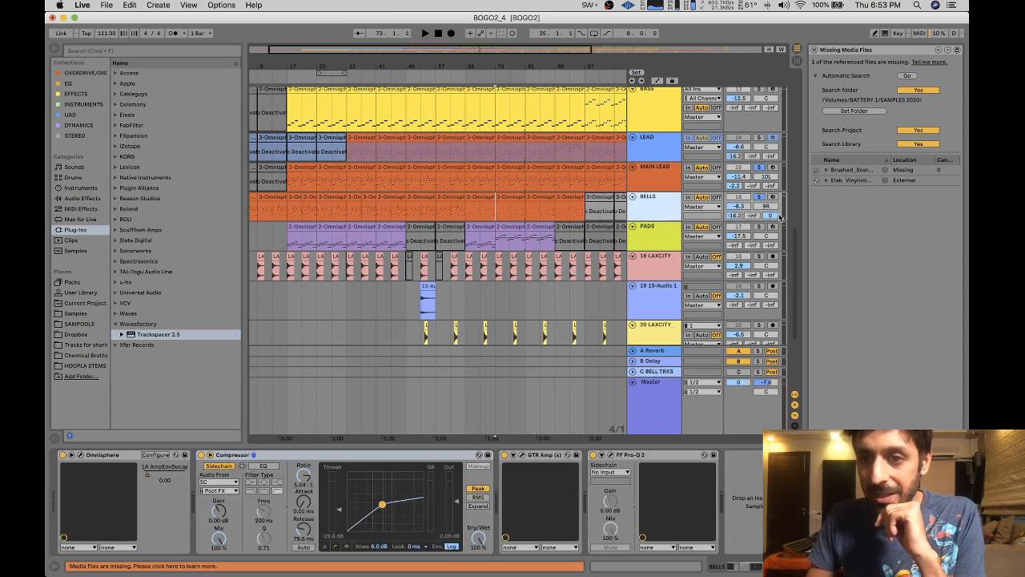
{"action": "left_click", "coordinate": [667, 175]}
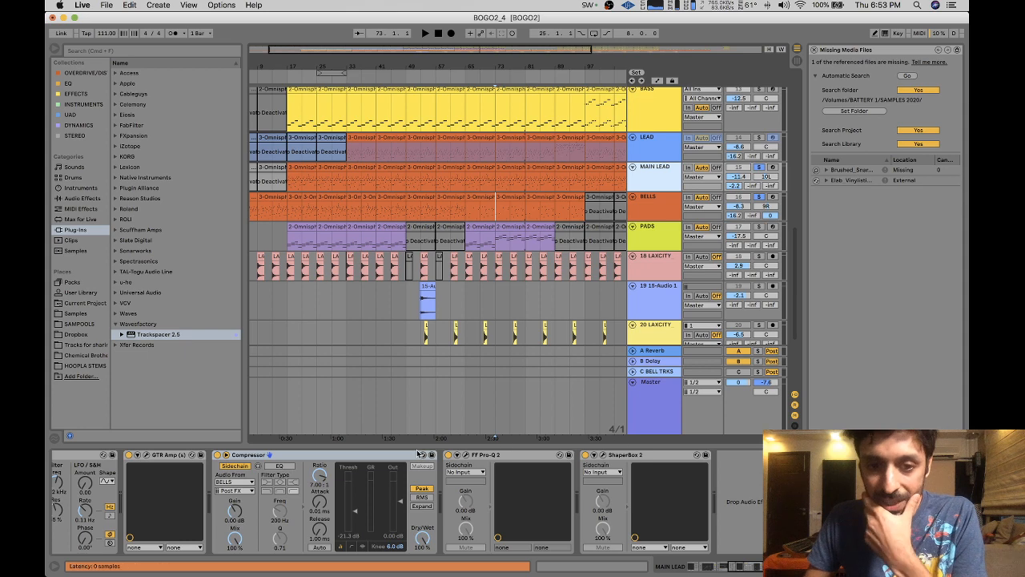
{"action": "left_click", "coordinate": [217, 455]}
{"action": "left_click_drag", "start_coordinate": [159, 335], "coordinate": [442, 498]}
{"action": "left_click_drag", "start_coordinate": [514, 395], "coordinate": [443, 498]}
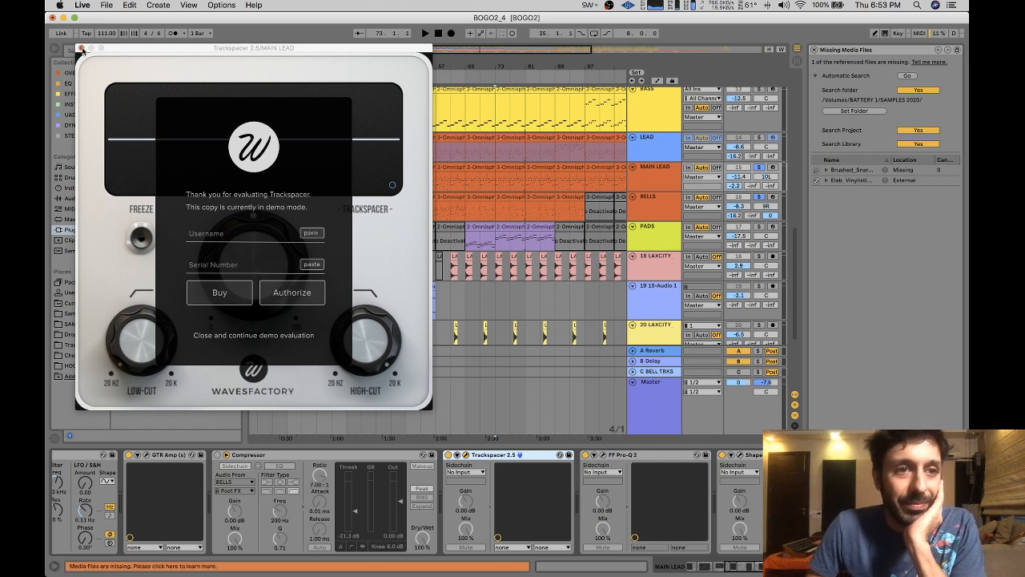
- Close the Trackspacer 2.5 window and delete the device from MAIN LEAD
{"action": "left_click", "coordinate": [80, 48]}
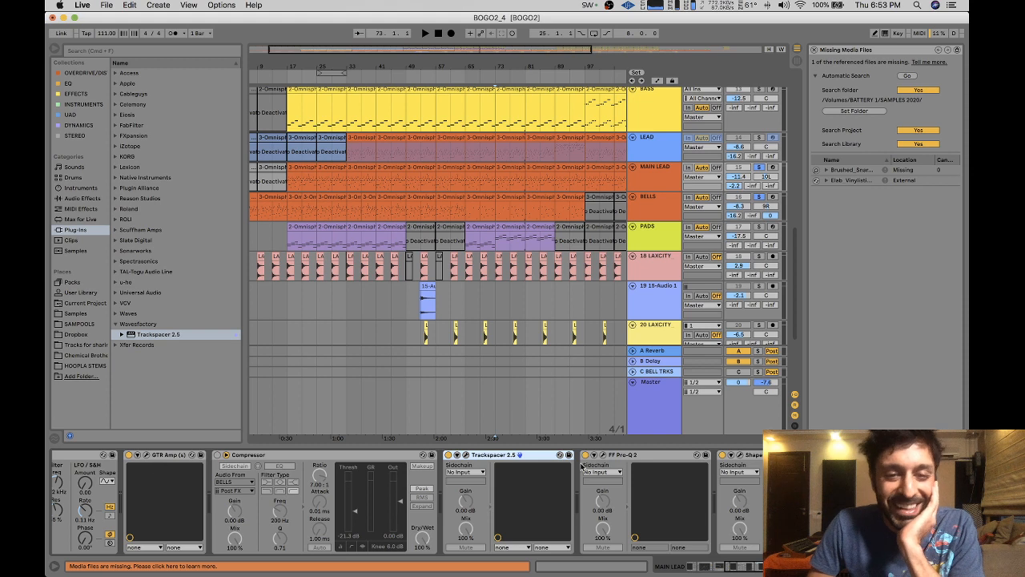
{"action": "key", "text": "Delete"}
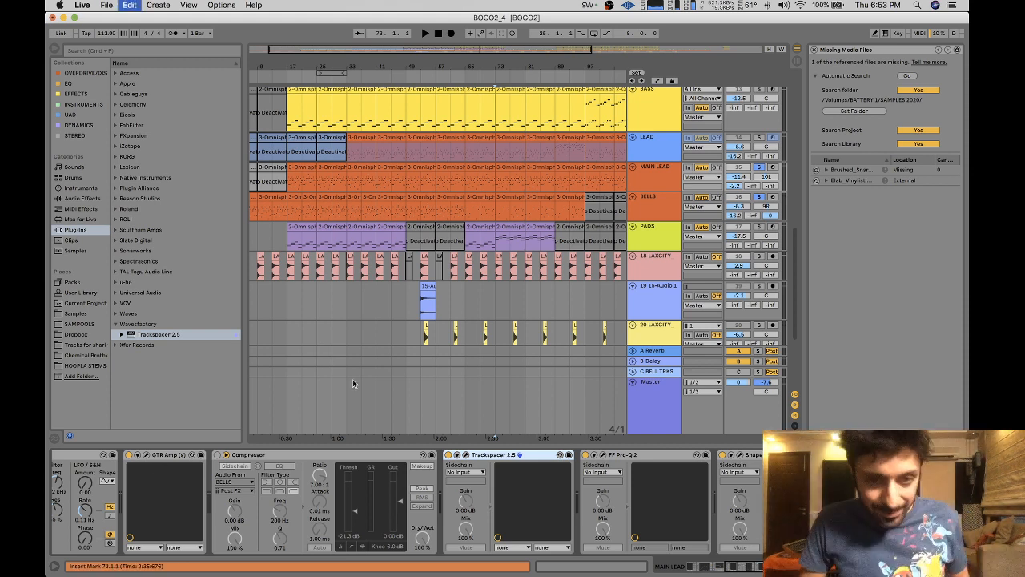
- Undo the Trackspacer 2.5 insertion and return track C rename, with the Compressor on MAIN LEAD switched back on
{"action": "left_click", "coordinate": [217, 455]}
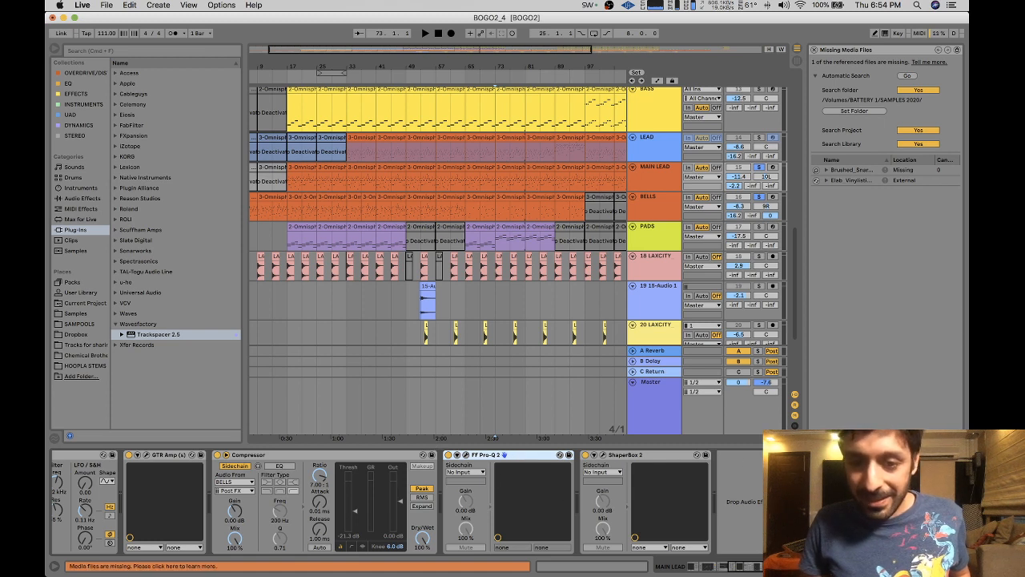
{"action": "left_click", "coordinate": [696, 464]}
{"action": "left_click", "coordinate": [495, 455]}
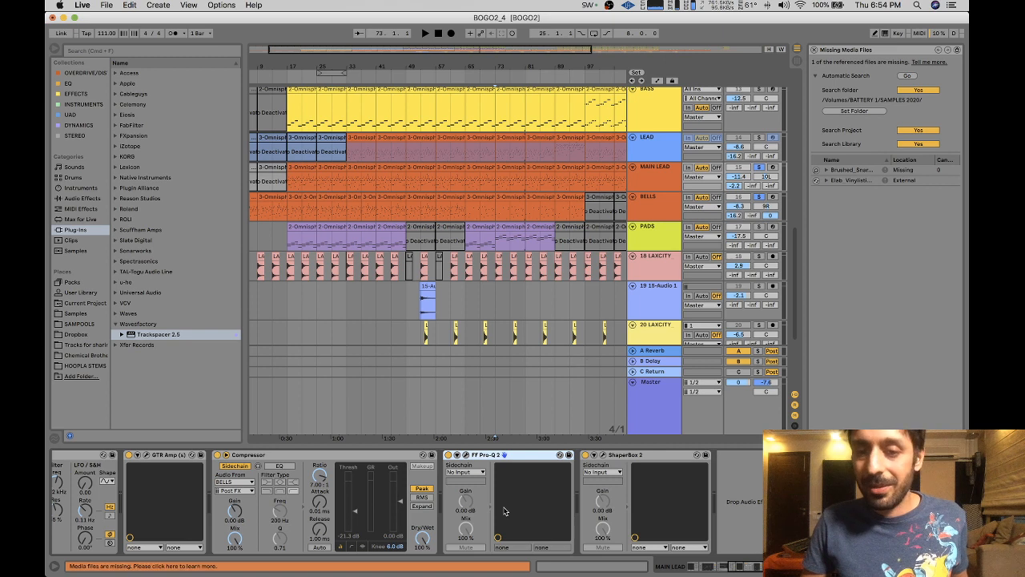
{"action": "left_click", "coordinate": [451, 314]}
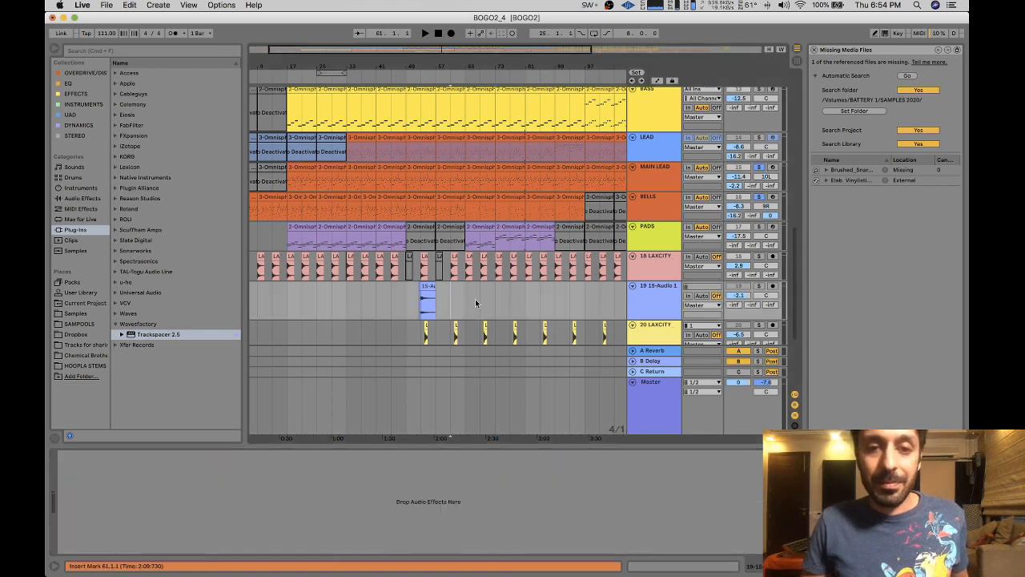
{"action": "left_click_drag", "start_coordinate": [474, 300], "coordinate": [508, 309]}
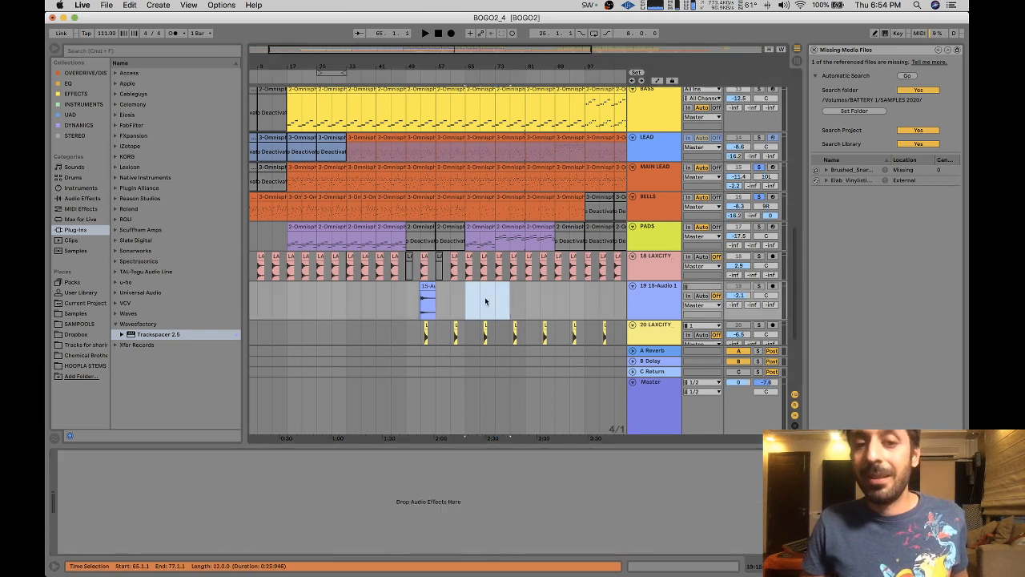
{"action": "left_click", "coordinate": [482, 301]}
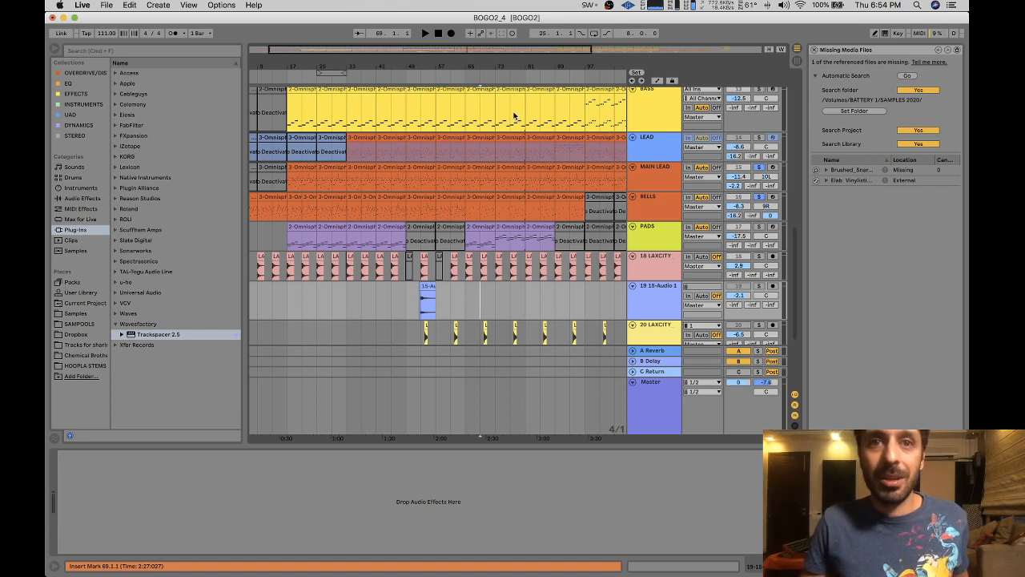
{"action": "left_click_drag", "start_coordinate": [471, 216], "coordinate": [495, 210]}
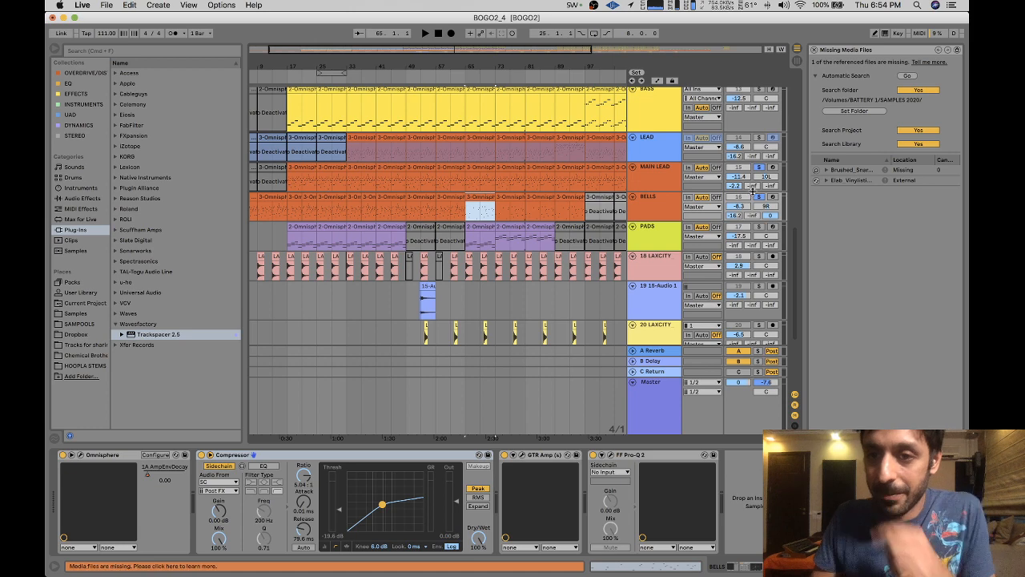
- Place the insert marker at bar 17 on the first GUIT RHYTHM track and make the track slightly taller
{"action": "scroll", "coordinate": [385, 235], "scroll_direction": "down", "scroll_amount": 5}
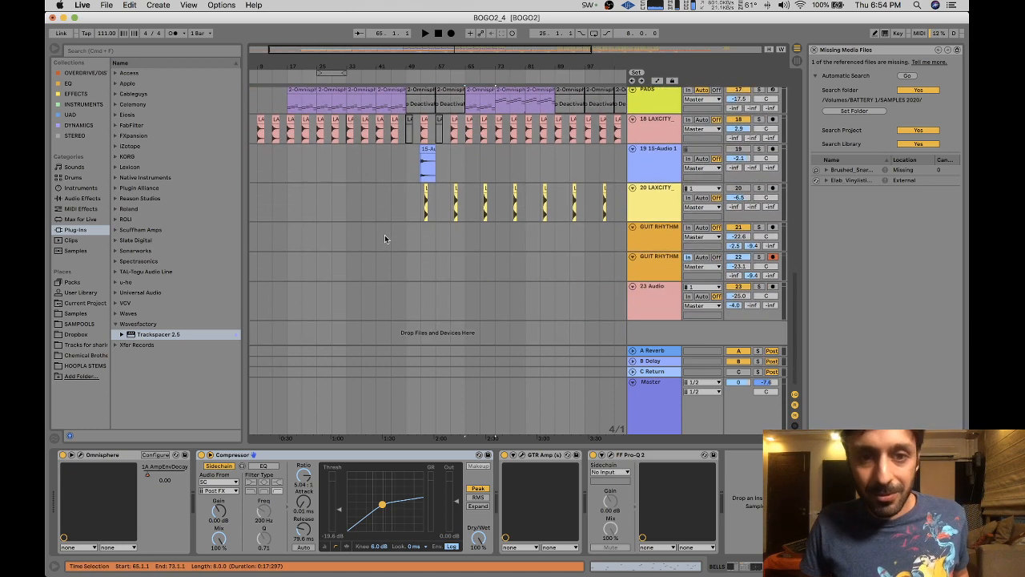
{"action": "left_click", "coordinate": [321, 237]}
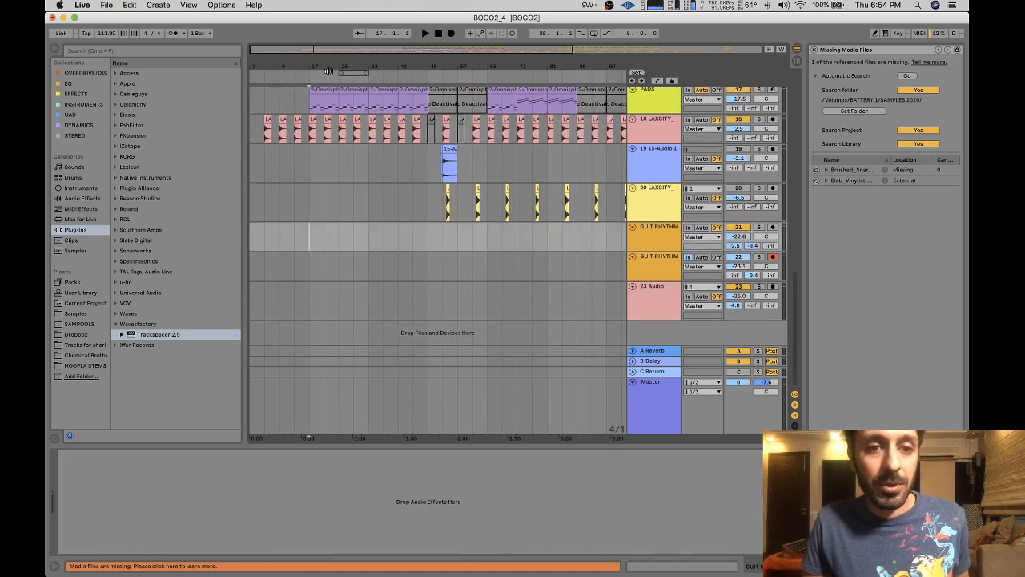
{"action": "left_click", "coordinate": [662, 245]}
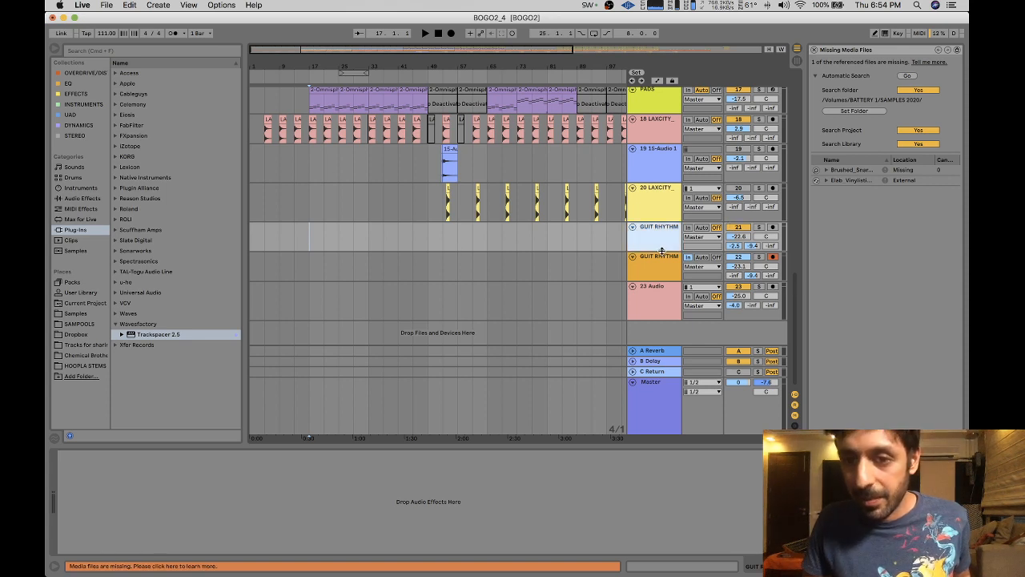
{"action": "left_click_drag", "start_coordinate": [664, 250], "coordinate": [664, 260]}
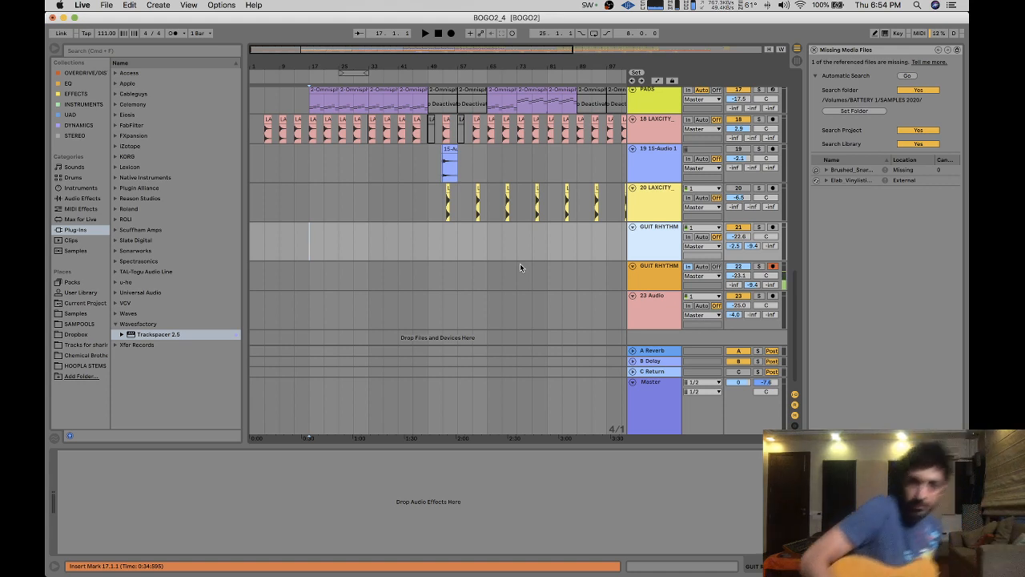
- Arm the first GUIT RHYTHM track for recording and set its monitoring to In
{"action": "left_click", "coordinate": [772, 226]}
{"action": "left_click", "coordinate": [687, 237]}
{"action": "left_click", "coordinate": [669, 238]}
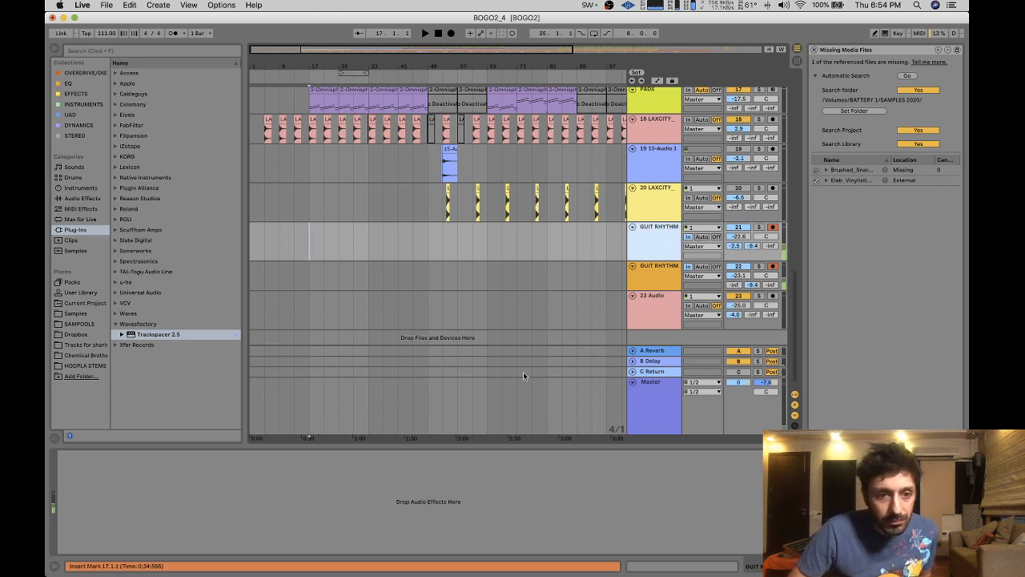
{"action": "key", "text": "shift+Tab"}
{"action": "key", "text": "shift+Tab"}
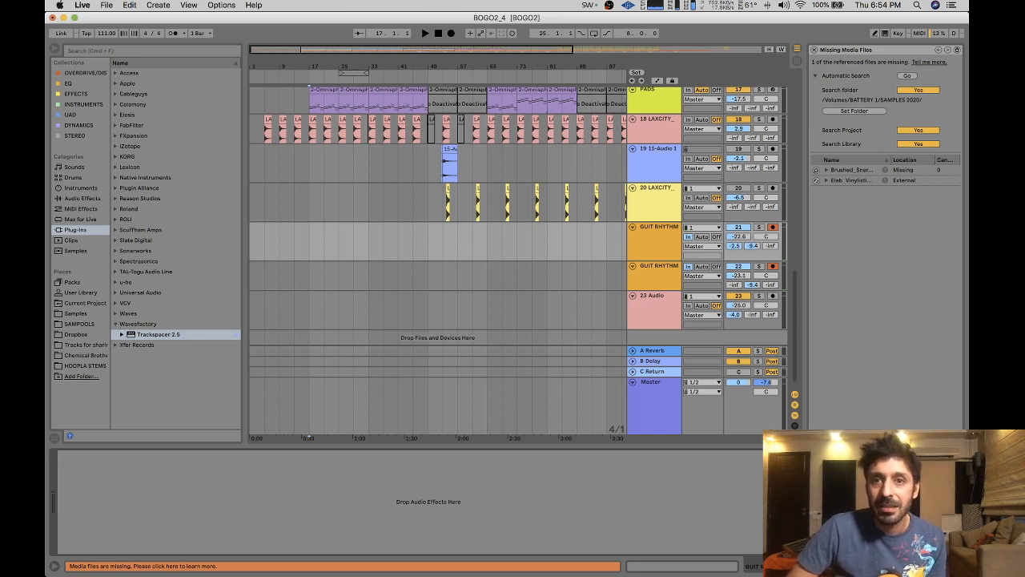
{"action": "left_click", "coordinate": [597, 7]}
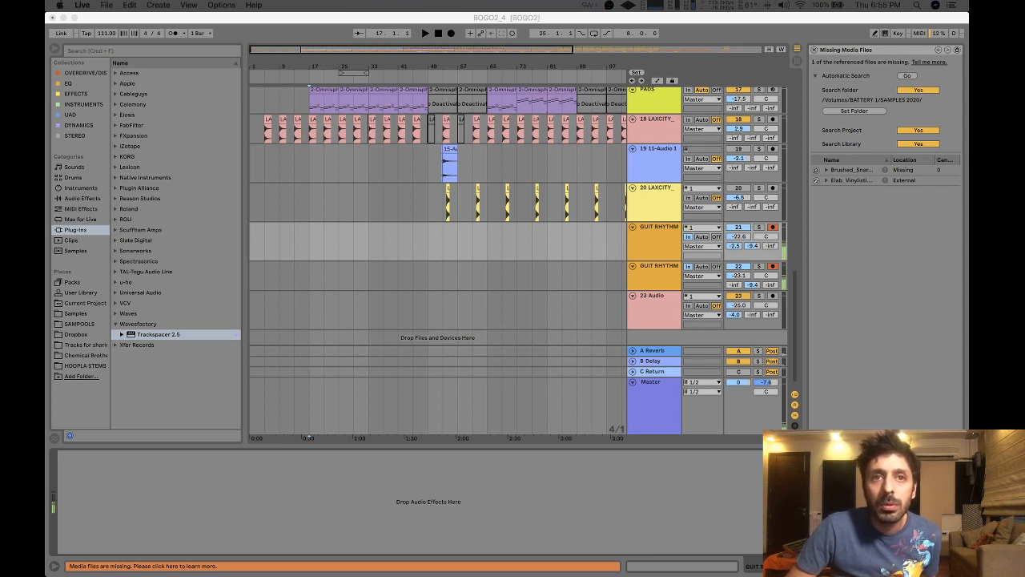
{"action": "left_click", "coordinate": [553, 286]}
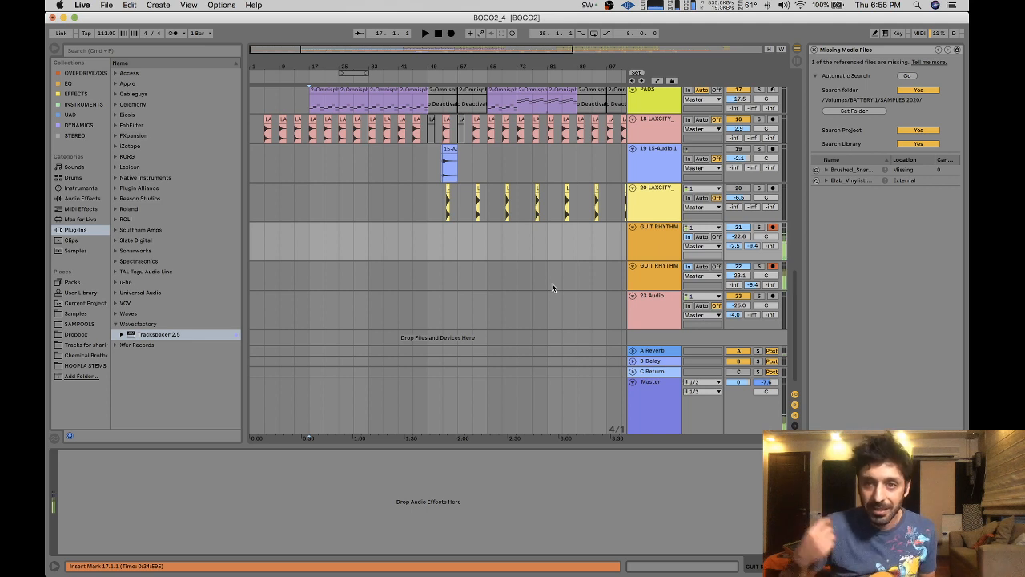
{"action": "left_click", "coordinate": [660, 243]}
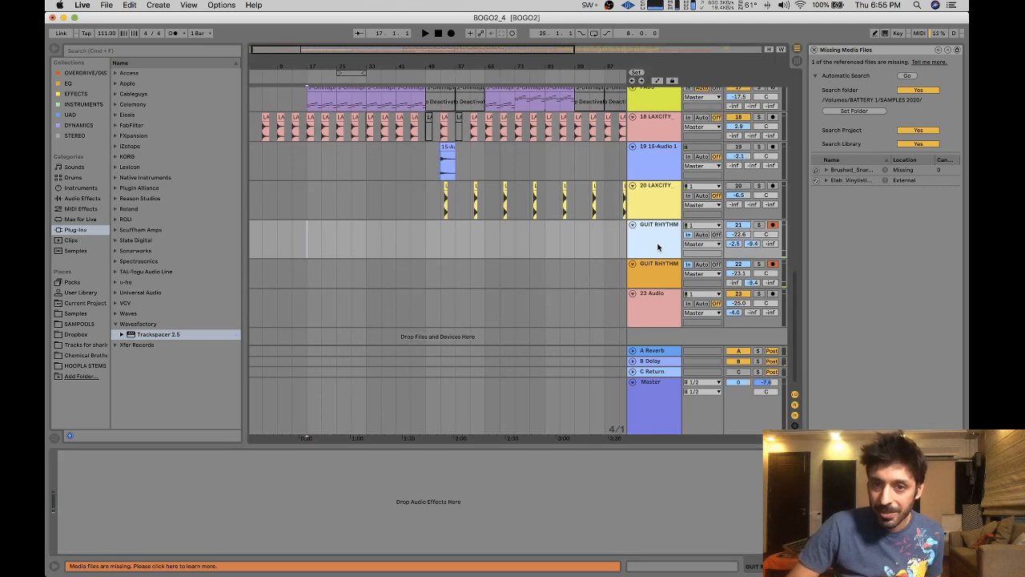
{"action": "left_click", "coordinate": [322, 252]}
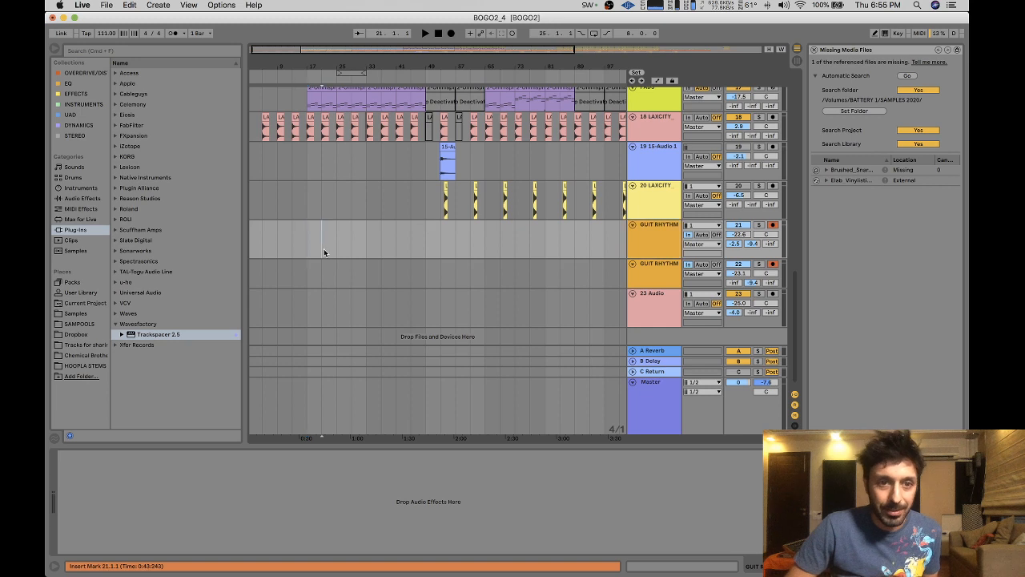
{"action": "left_click", "coordinate": [302, 249]}
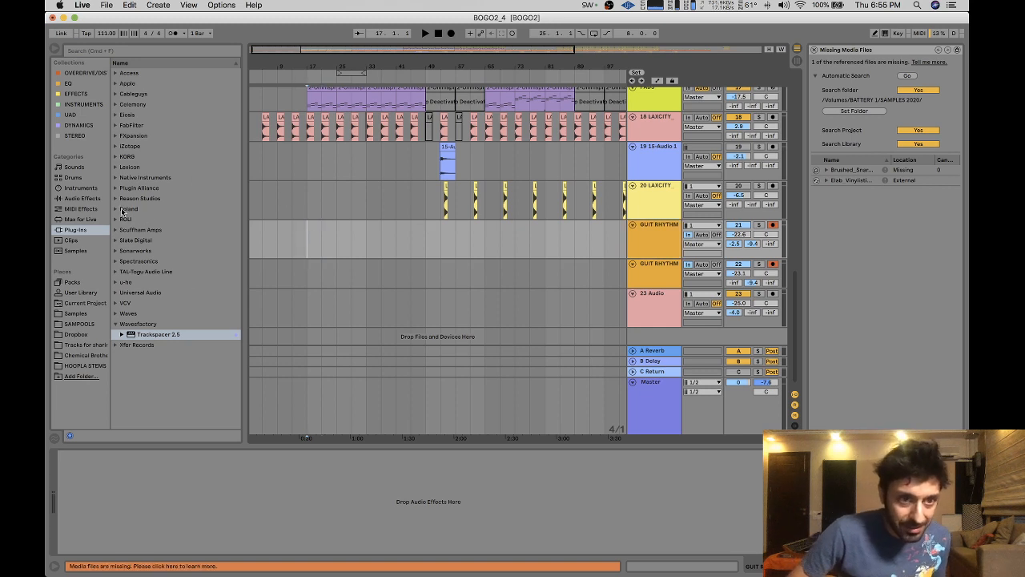
- Insert Native Instruments' Guitar Rig 5 FX on the first GUIT RHYTHM track and reposition its plug-in window
{"action": "left_click", "coordinate": [116, 177]}
{"action": "left_click", "coordinate": [151, 229]}
{"action": "left_click_drag", "start_coordinate": [152, 229], "coordinate": [457, 240]}
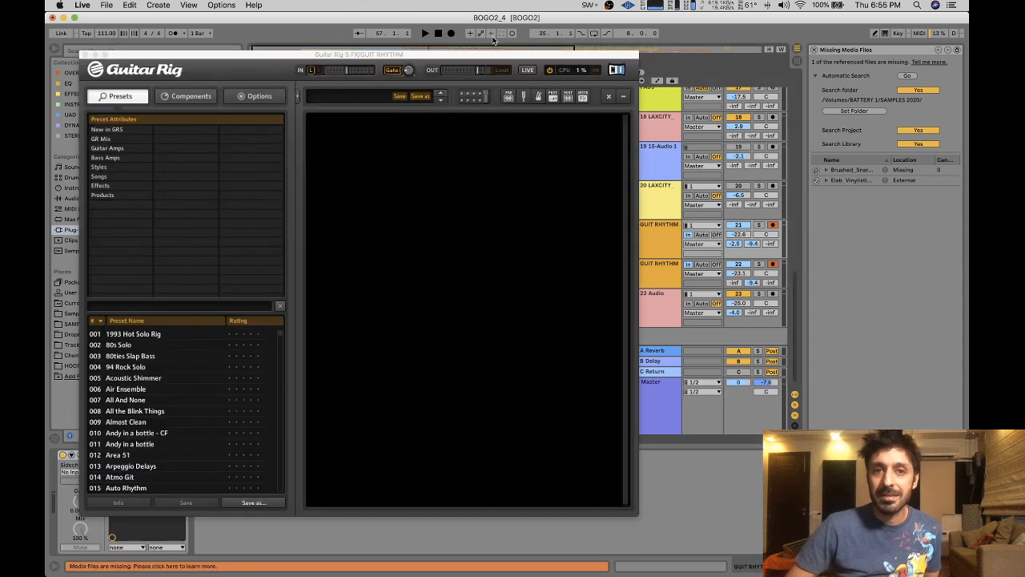
{"action": "left_click_drag", "start_coordinate": [362, 55], "coordinate": [541, 59]}
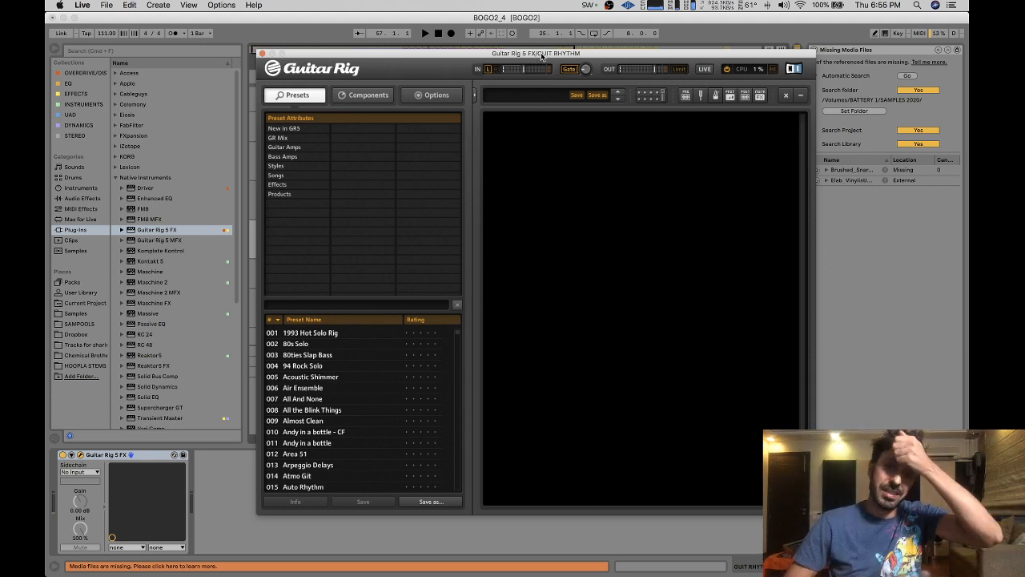
{"action": "left_click_drag", "start_coordinate": [541, 56], "coordinate": [542, 69]}
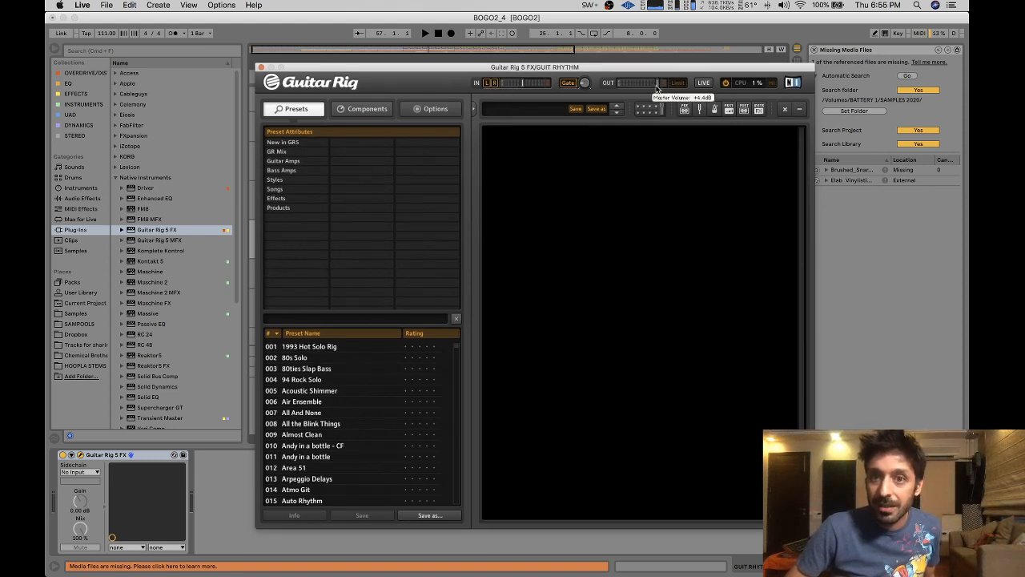
- Load the Citrus amplifier from the Guitar Rig components and close the plug-in window
{"action": "left_click", "coordinate": [357, 110]}
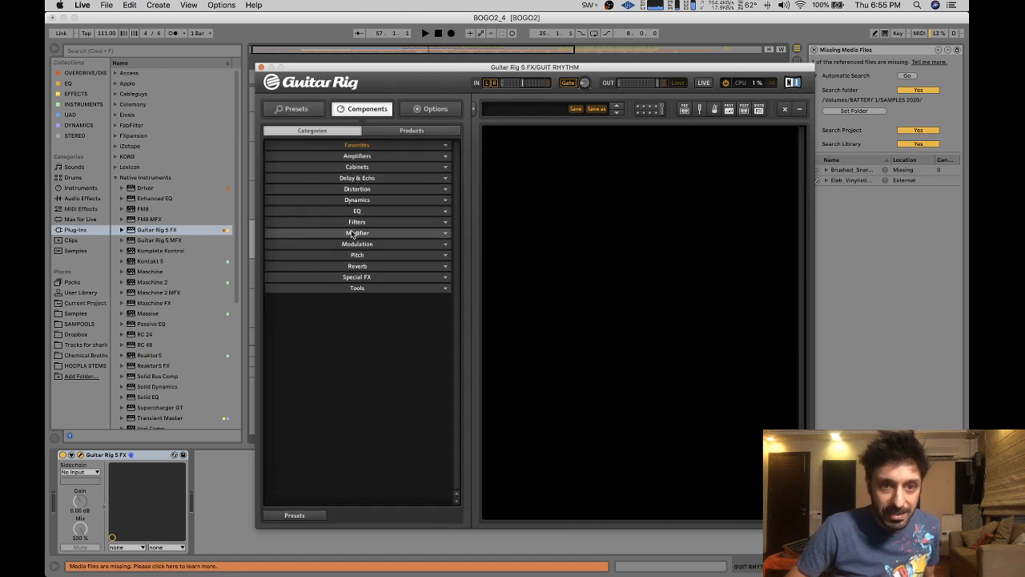
{"action": "left_click", "coordinate": [376, 156]}
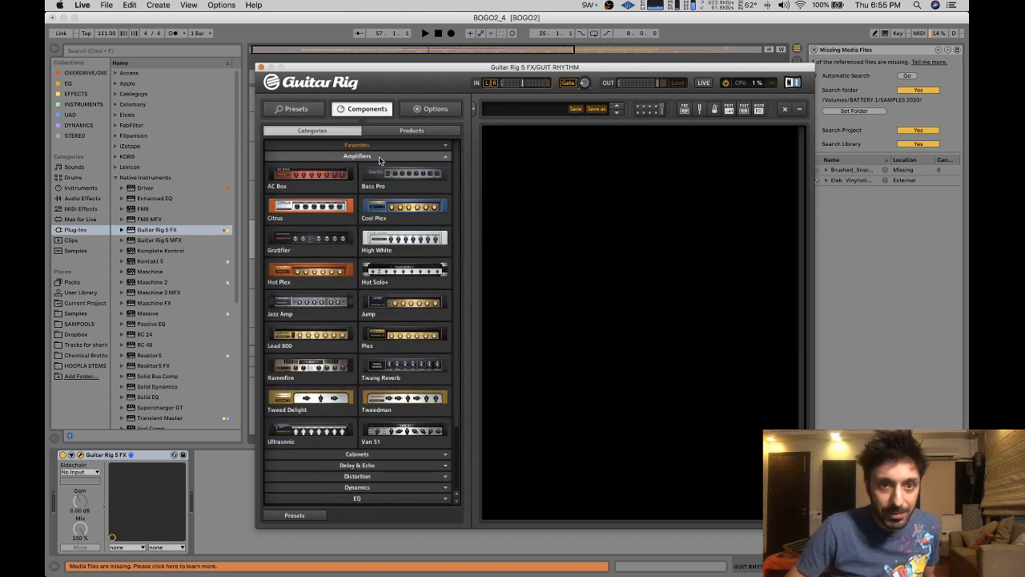
{"action": "double_click", "coordinate": [319, 210]}
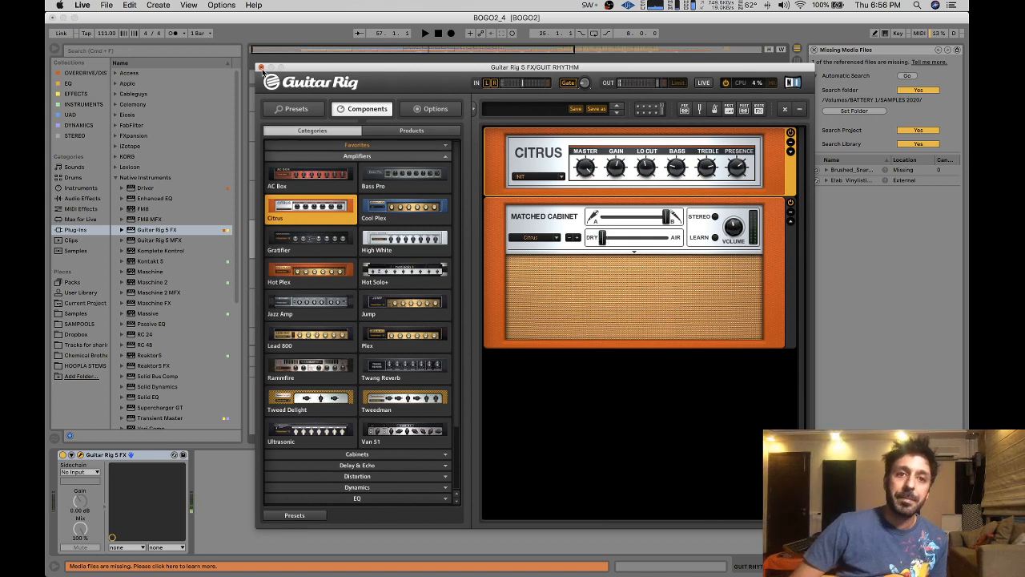
{"action": "left_click", "coordinate": [261, 69]}
- Play the song from bar 17 with the guitar tracks armed
{"action": "left_click", "coordinate": [410, 239]}
{"action": "left_click", "coordinate": [337, 248]}
{"action": "left_click", "coordinate": [307, 241]}
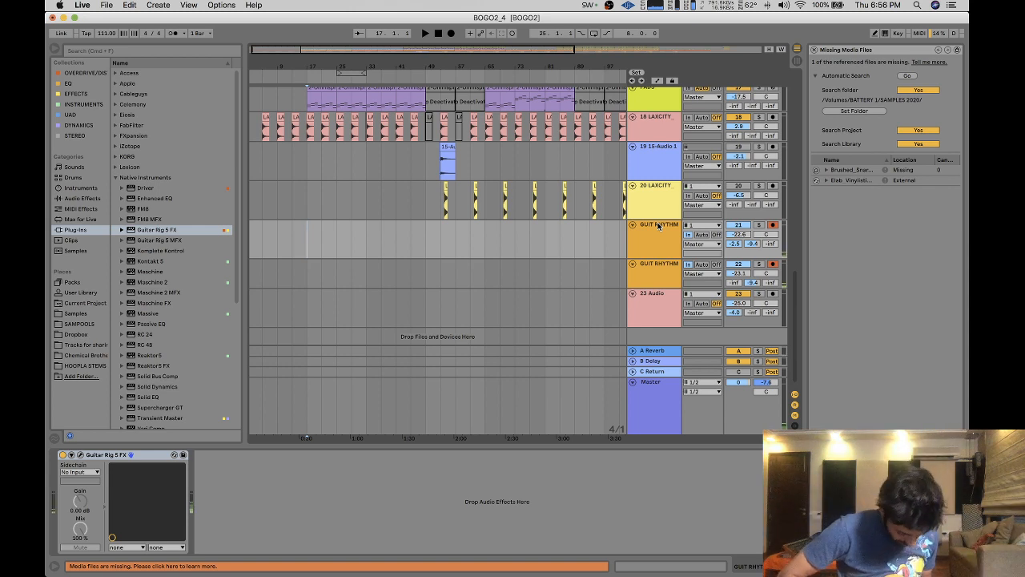
{"action": "key", "text": "space"}
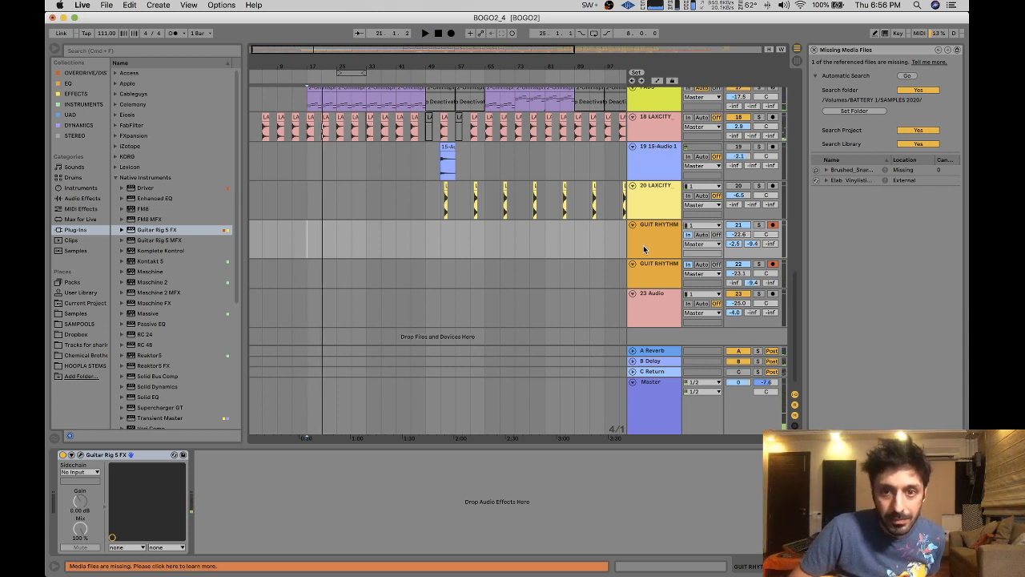
- Add a Tuner after Guitar Rig 5 FX on the first GUIT RHYTHM track and solo the track
{"action": "left_click", "coordinate": [643, 247]}
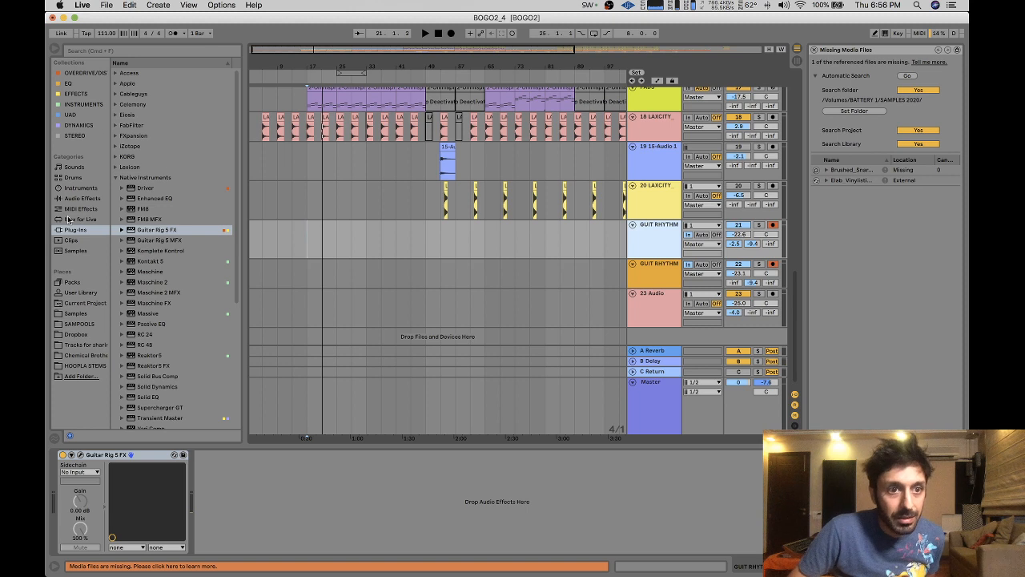
{"action": "left_click", "coordinate": [86, 199]}
{"action": "left_click_drag", "start_coordinate": [140, 391], "coordinate": [379, 471]}
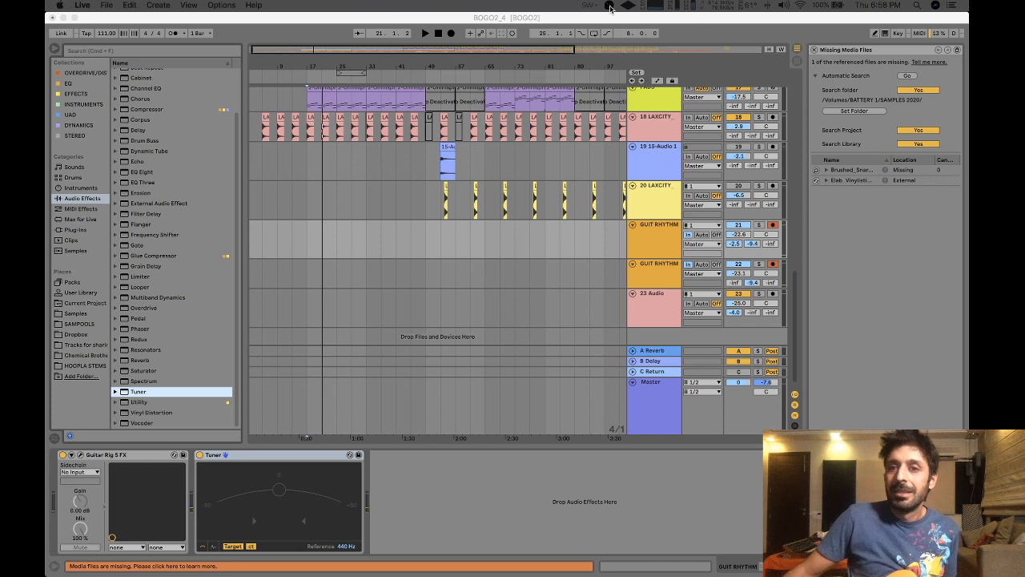
{"action": "left_click", "coordinate": [761, 226]}
{"action": "left_click", "coordinate": [761, 227]}
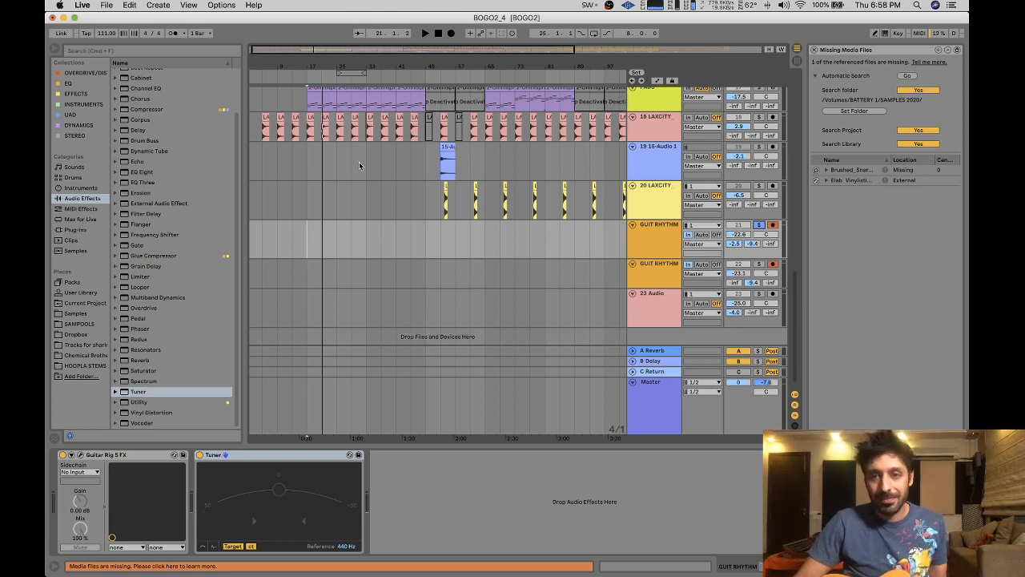
- Record a guitar take of about four bars on the armed GUIT RHYTHM tracks, starting at bar 17
{"action": "left_click", "coordinate": [309, 244]}
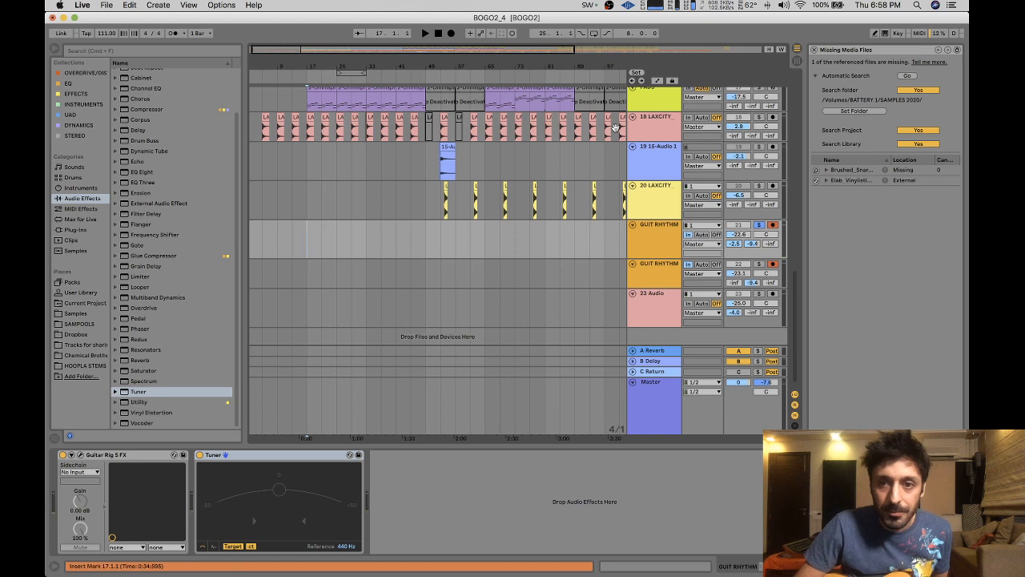
{"action": "left_click", "coordinate": [451, 34]}
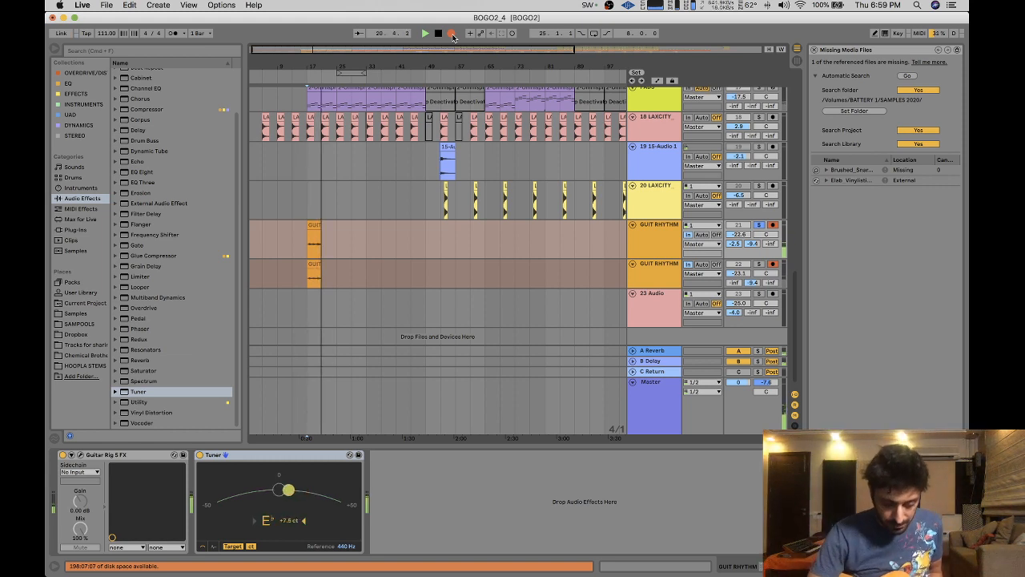
{"action": "left_click", "coordinate": [452, 35]}
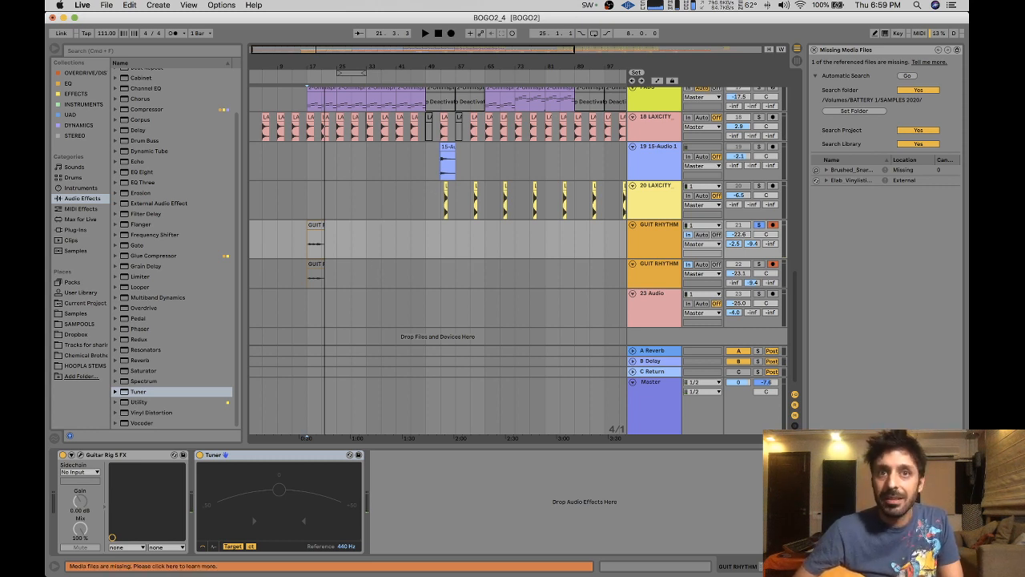
- Set the first GUIT RHYTHM track's monitoring to Off
{"action": "left_click", "coordinate": [315, 226]}
{"action": "left_click", "coordinate": [716, 235]}
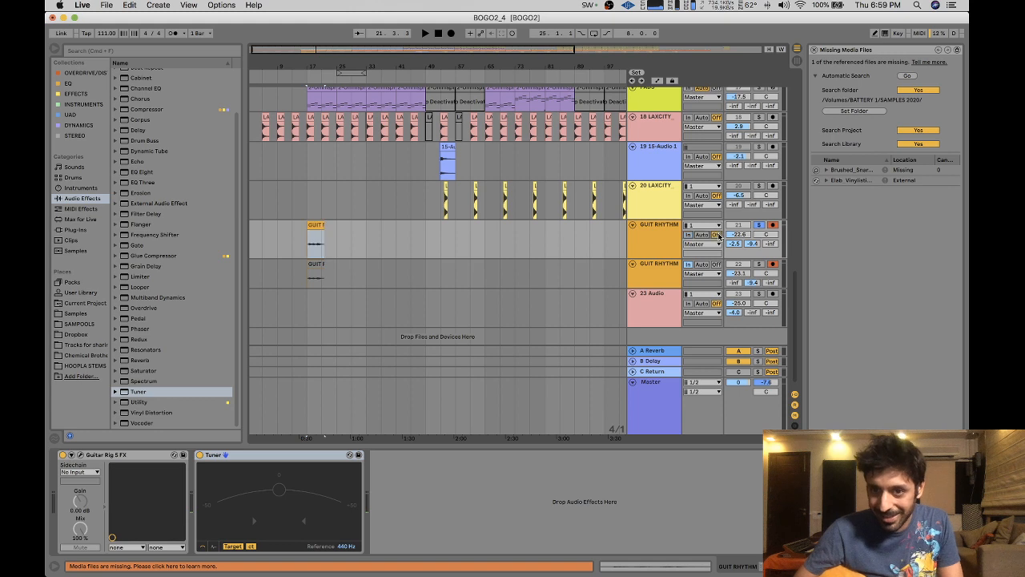
{"action": "left_click", "coordinate": [326, 267]}
- Open the recorded clip on the first GUIT RHYTHM track and set its gain to 1.44 dB
{"action": "left_click", "coordinate": [312, 246]}
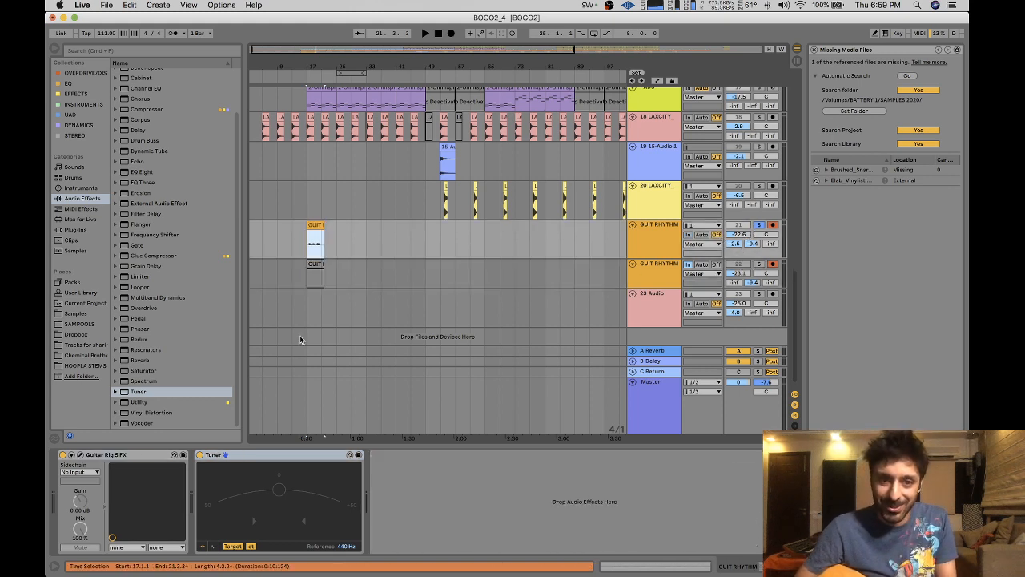
{"action": "double_click", "coordinate": [313, 246]}
{"action": "left_click_drag", "start_coordinate": [140, 404], "coordinate": [140, 398]}
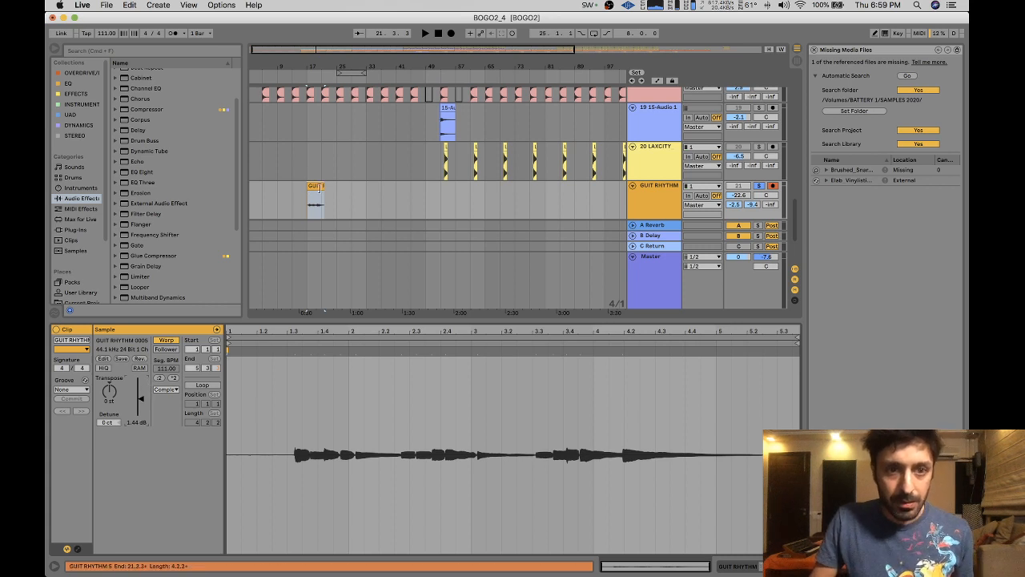
- Add a warp marker at the guitar clip's first note and move it onto beat 1.3
{"action": "left_click", "coordinate": [363, 423]}
{"action": "double_click", "coordinate": [295, 351]}
{"action": "left_click_drag", "start_coordinate": [294, 351], "coordinate": [287, 351]}
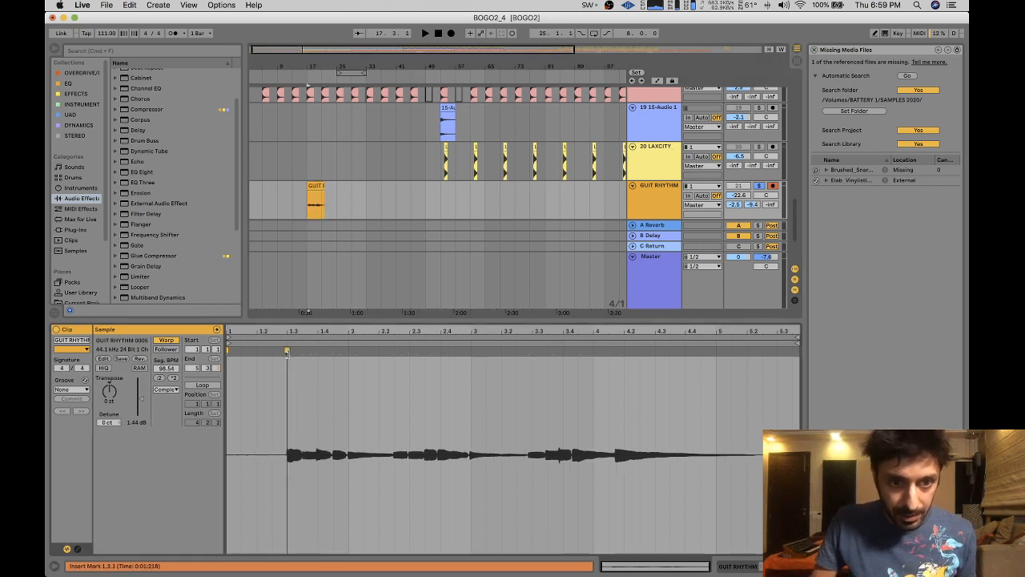
- Add warp markers to the guitar clip and align them with beats 1.4, 2.3 and 2.4
{"action": "double_click", "coordinate": [318, 350]}
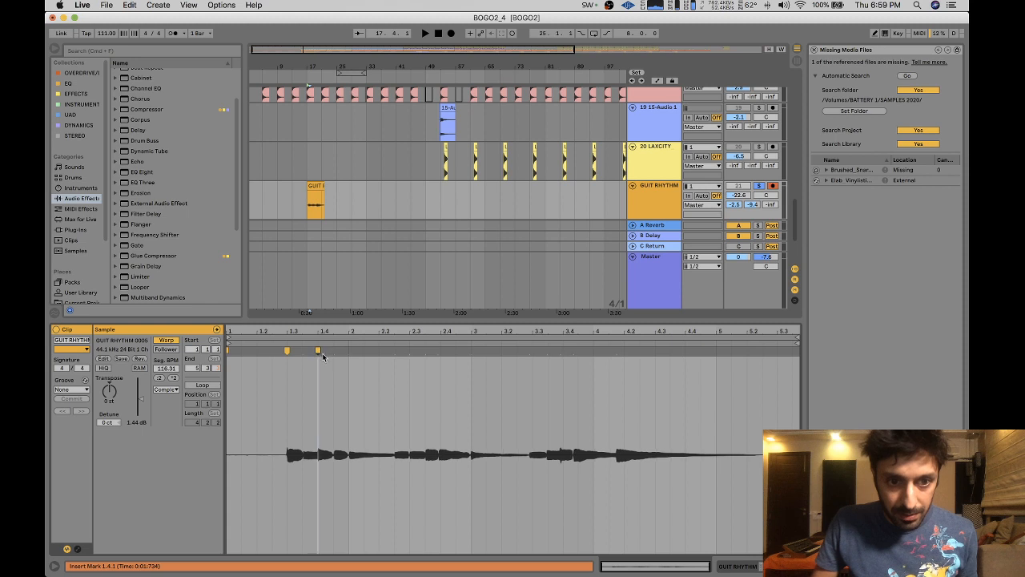
{"action": "double_click", "coordinate": [408, 351]}
{"action": "double_click", "coordinate": [437, 351]}
{"action": "left_click_drag", "start_coordinate": [438, 351], "coordinate": [440, 351]}
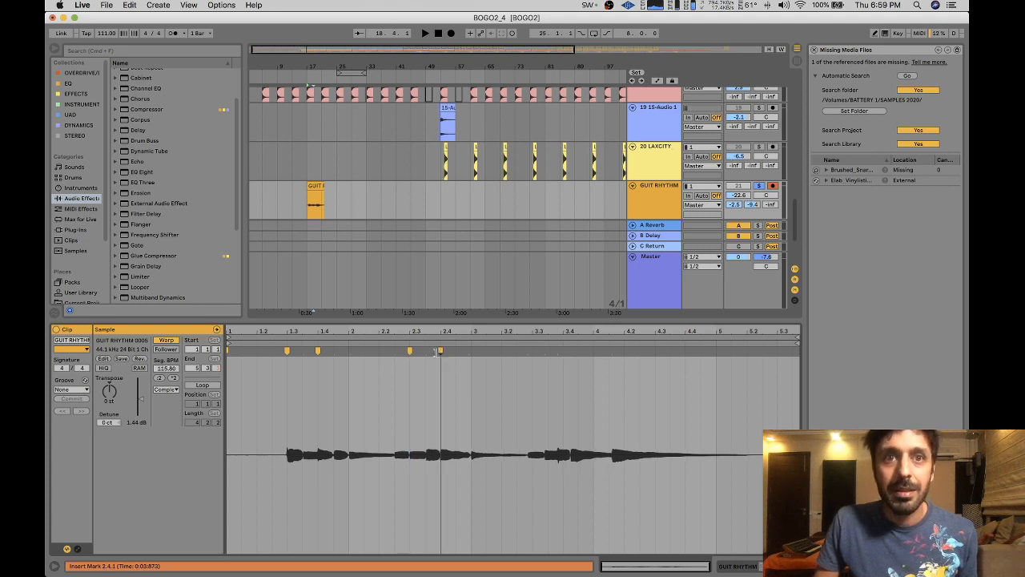
- Add warp markers at beat 3 and the following note, moving the second onto beat 3.3
{"action": "double_click", "coordinate": [471, 351]}
{"action": "double_click", "coordinate": [527, 351]}
{"action": "left_click_drag", "start_coordinate": [527, 351], "coordinate": [533, 351]}
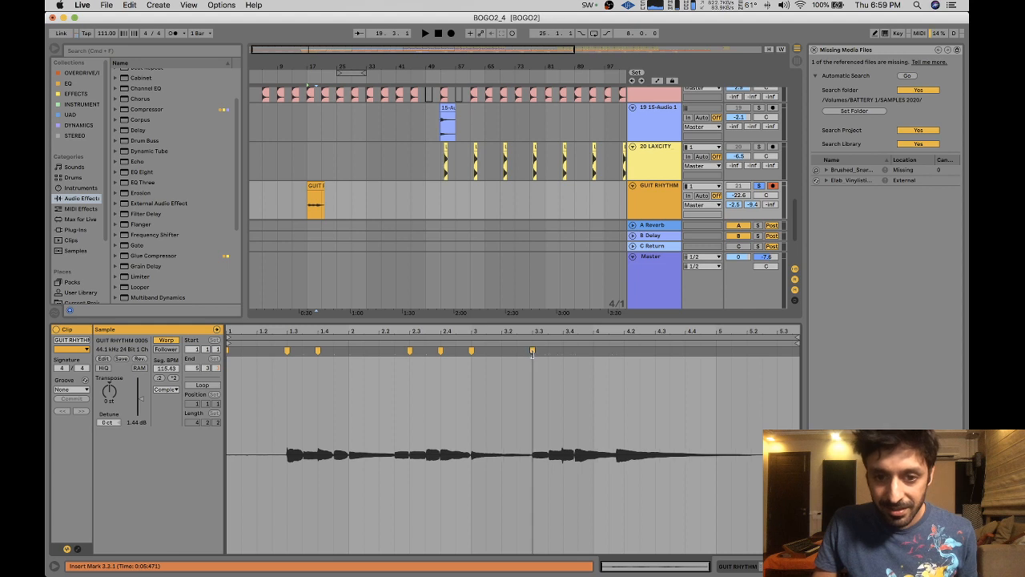
- Add warp markers for the clip's remaining notes, aligning them with 3.3.3, 3.4.3 and 4.2
{"action": "double_click", "coordinate": [548, 351]}
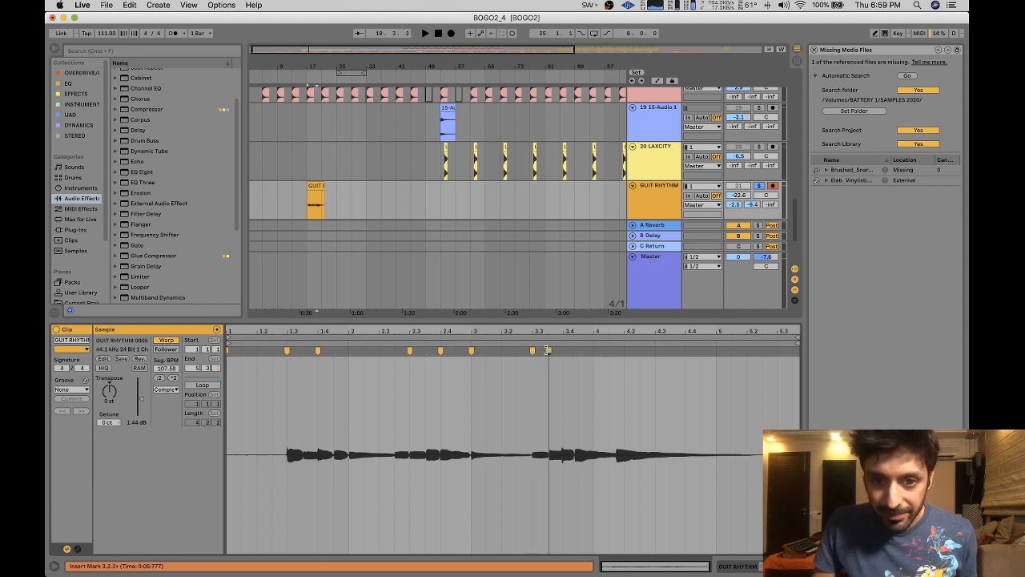
{"action": "double_click", "coordinate": [560, 350]}
{"action": "left_click_drag", "start_coordinate": [560, 351], "coordinate": [578, 351]}
{"action": "double_click", "coordinate": [623, 351]}
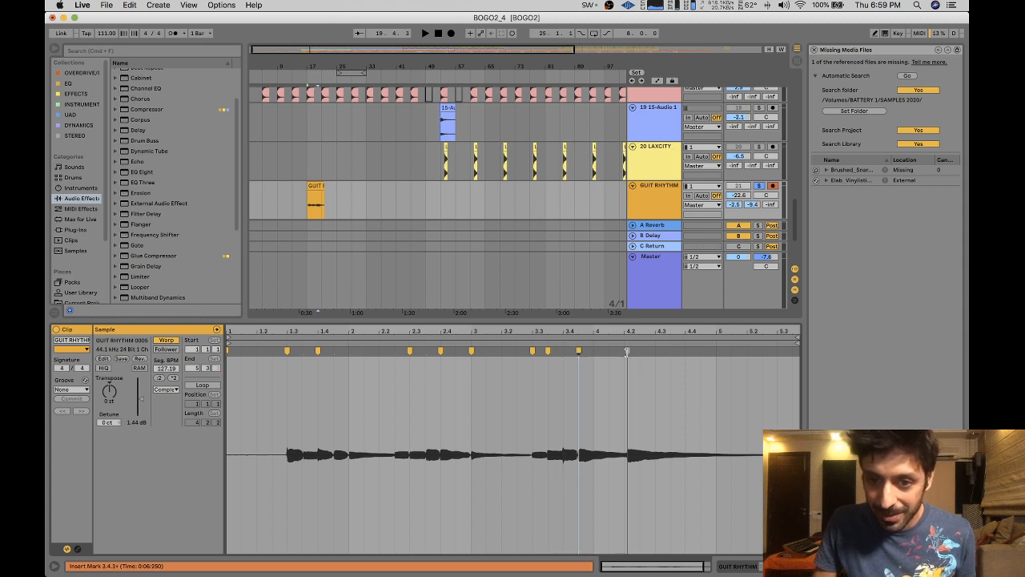
- Unsolo the first GUIT RHYTHM track, play the warped take with the mix, and set the track volume to -24.6 dB
{"action": "left_click", "coordinate": [313, 189]}
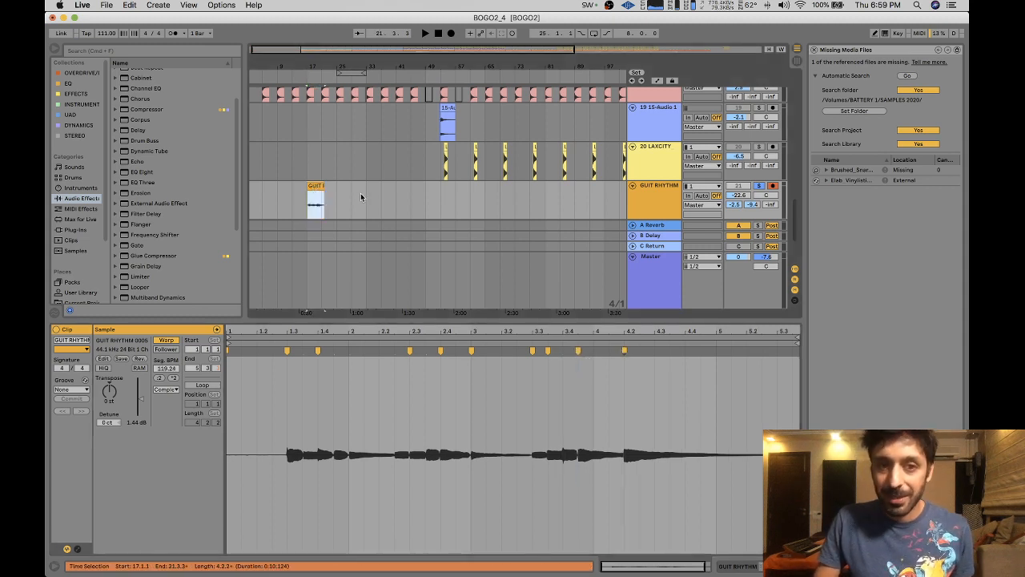
{"action": "left_click", "coordinate": [760, 186]}
{"action": "key", "text": "space"}
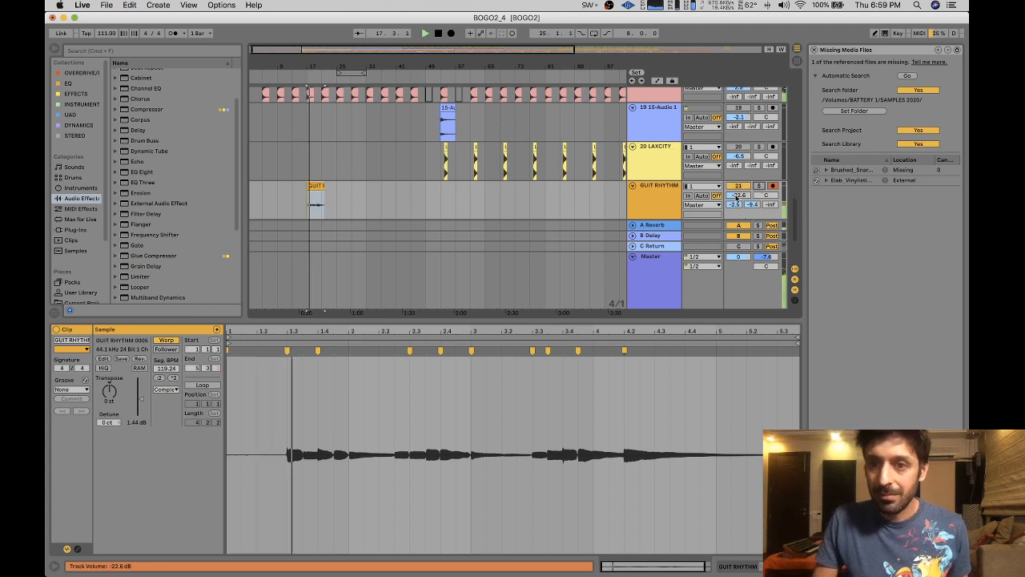
{"action": "left_click_drag", "start_coordinate": [737, 197], "coordinate": [737, 201]}
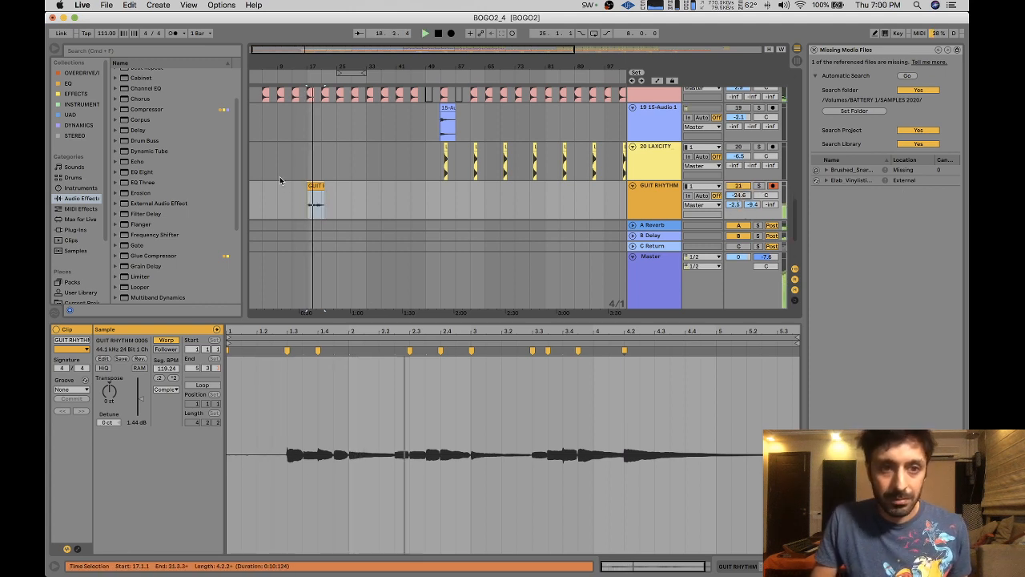
- Split the guitar clip at 17.3, remove the silent opening piece, and move the rest to start at bar 17
{"action": "key", "text": "plus"}
{"action": "key", "text": "plus"}
{"action": "key", "text": "plus"}
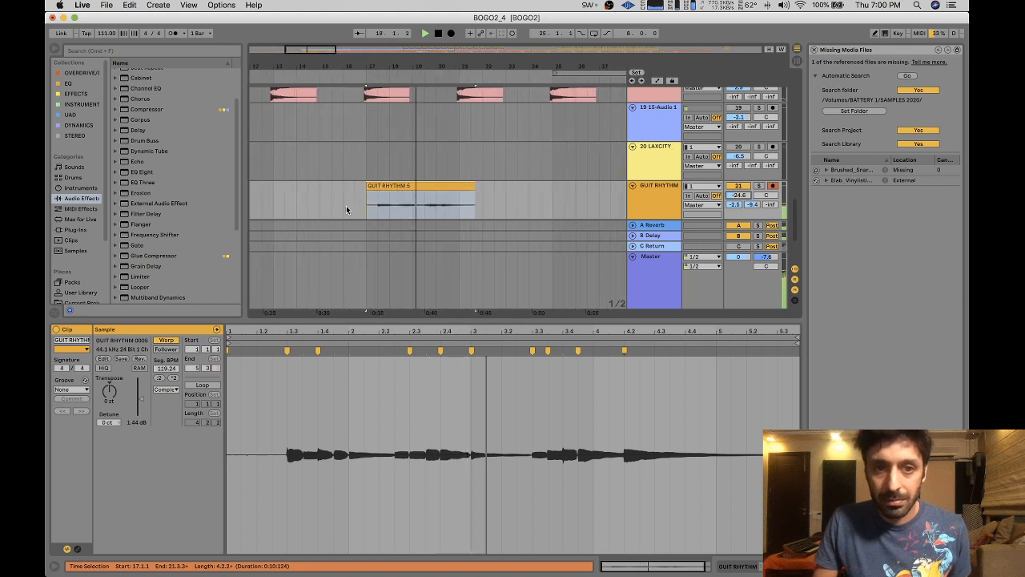
{"action": "left_click", "coordinate": [389, 189]}
{"action": "left_click", "coordinate": [377, 207]}
{"action": "key", "text": "super+e"}
{"action": "left_click_drag", "start_coordinate": [407, 186], "coordinate": [402, 192]}
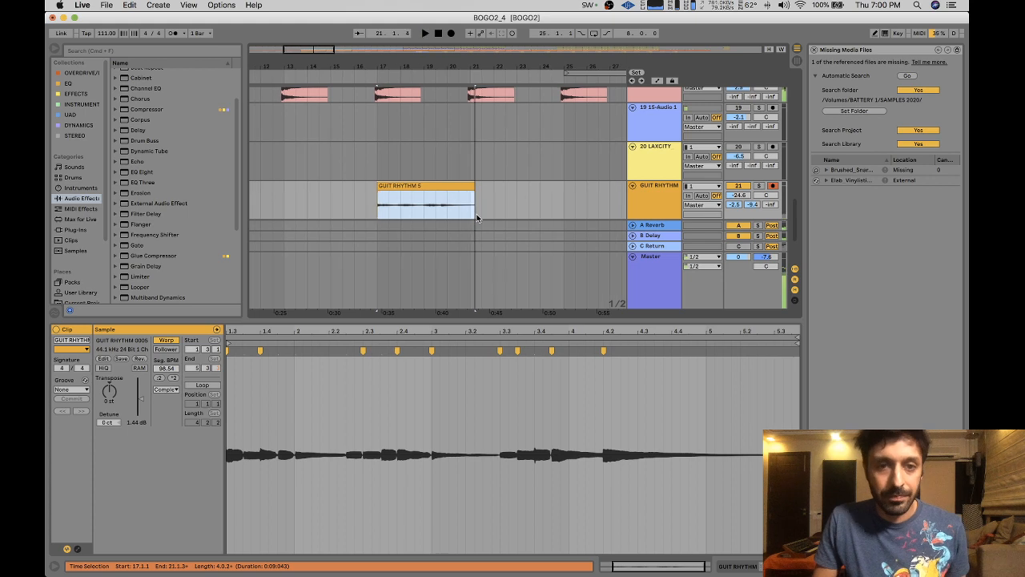
- Trim the guitar clip's end to bar 21 and set its gain to 11.2 dB
{"action": "left_click", "coordinate": [469, 193]}
{"action": "left_click", "coordinate": [457, 186]}
{"action": "left_click_drag", "start_coordinate": [145, 404], "coordinate": [145, 390]}
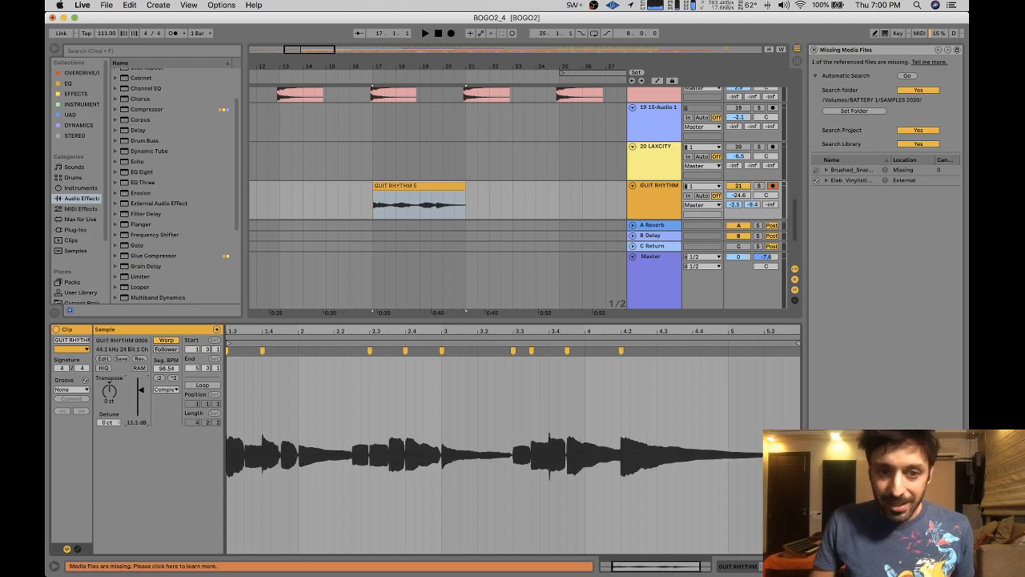
{"action": "left_click", "coordinate": [383, 189]}
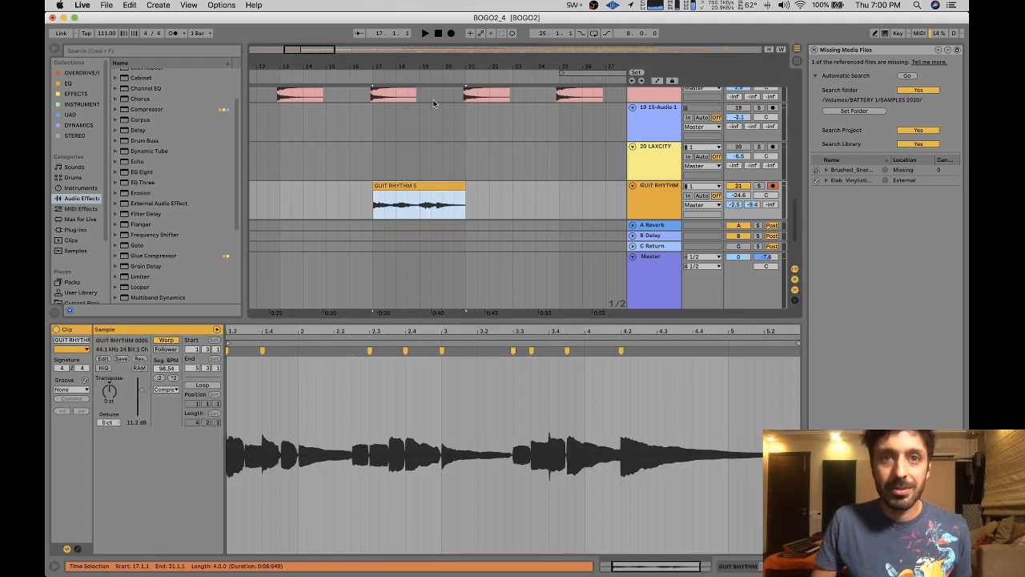
- Add the Max for Live Buffer Shuffler to the first GUIT RHYTHM track and randomize its pattern
{"action": "scroll", "coordinate": [423, 137], "scroll_direction": "down", "scroll_amount": 2}
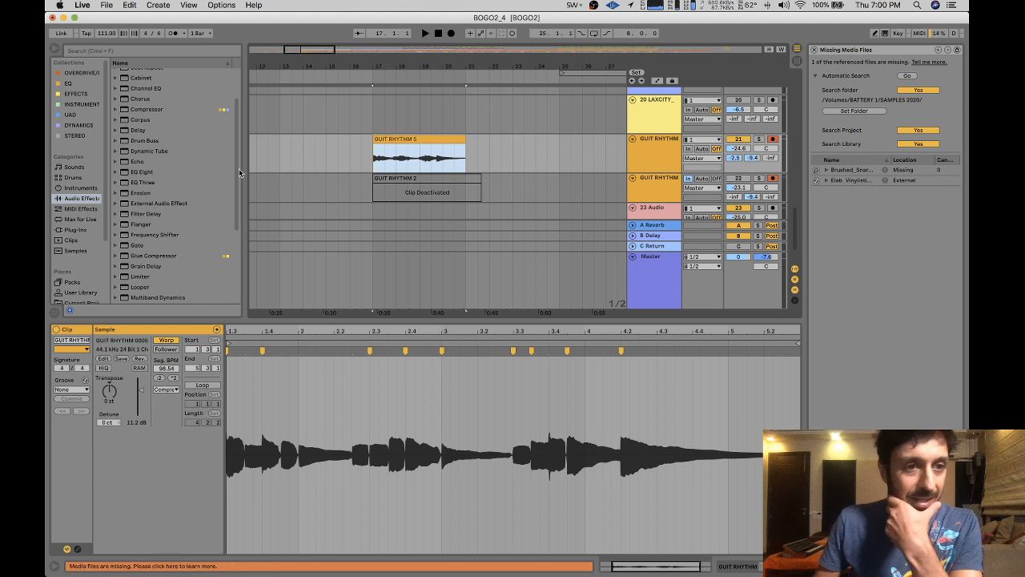
{"action": "left_click", "coordinate": [98, 231]}
{"action": "left_click", "coordinate": [83, 218]}
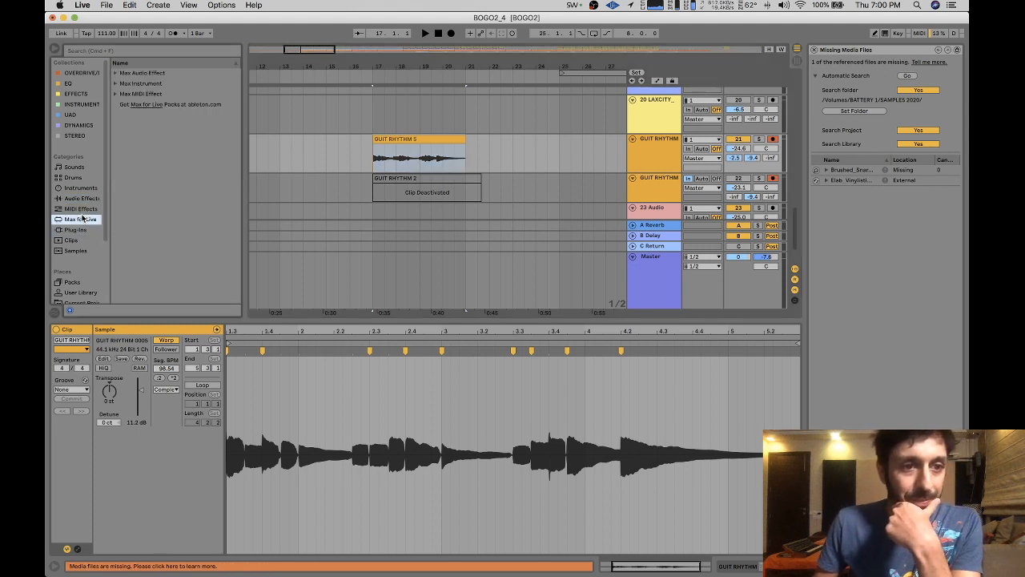
{"action": "left_click", "coordinate": [117, 73]}
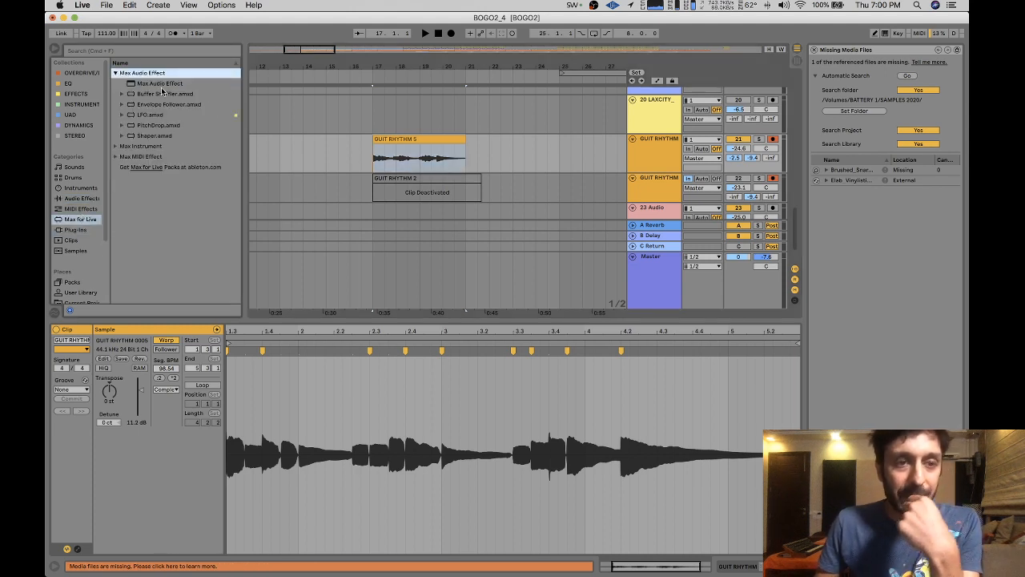
{"action": "left_click", "coordinate": [167, 94]}
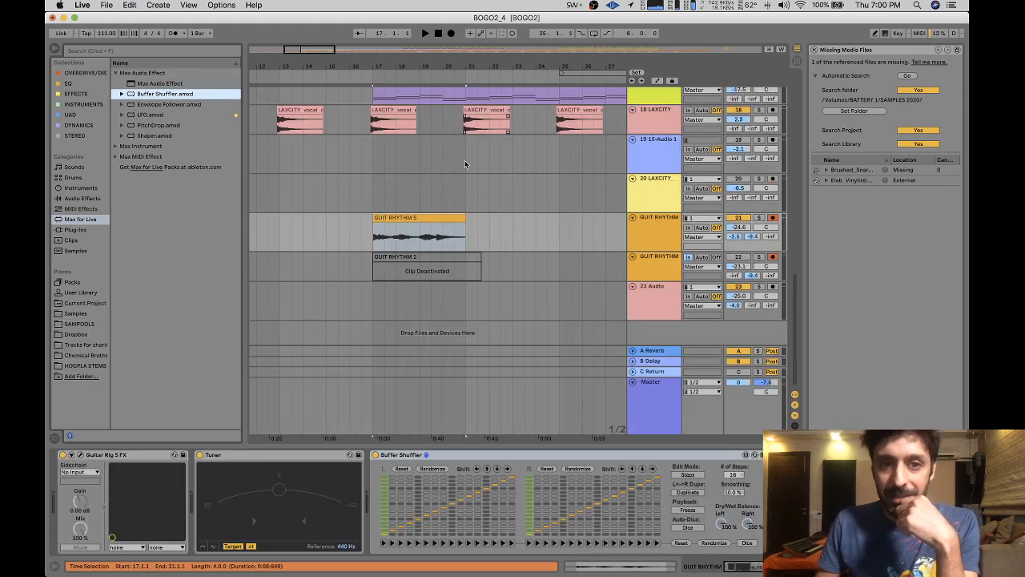
{"action": "left_click", "coordinate": [441, 468]}
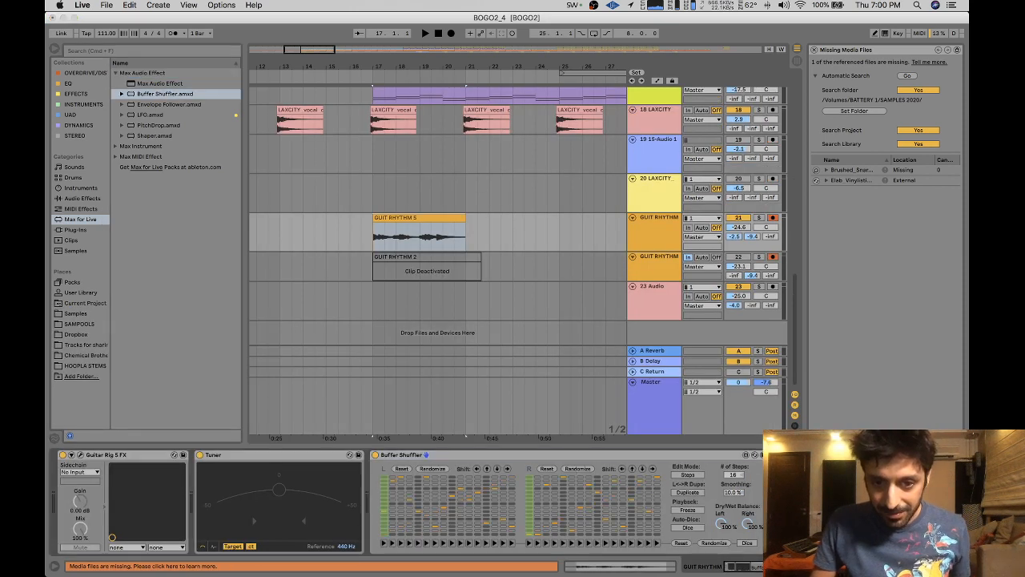
- Play the guitar clip from bar 17 to listen to the Buffer Shuffler effect
{"action": "left_click", "coordinate": [377, 237]}
{"action": "key", "text": "space"}
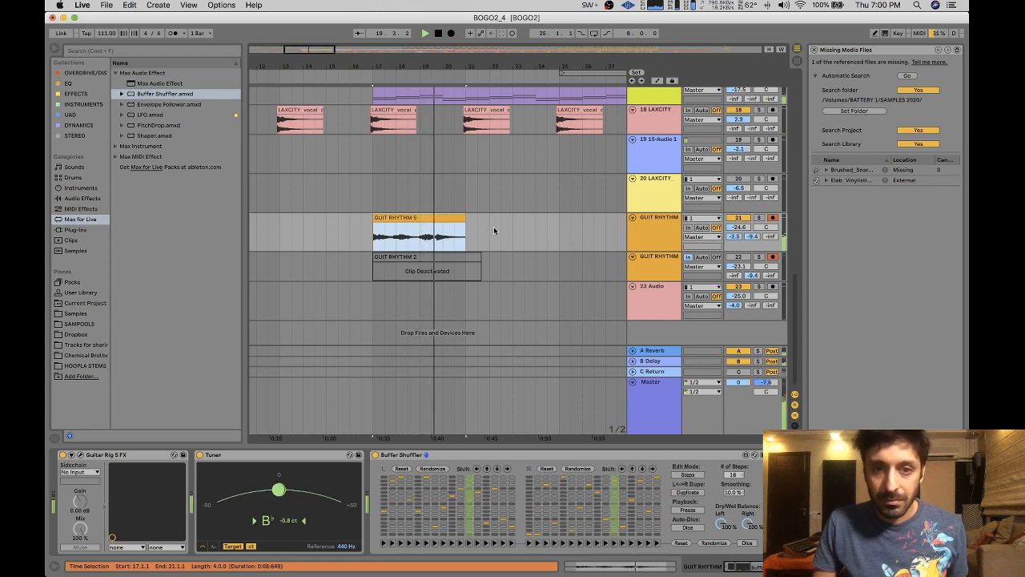
{"action": "key", "text": "space"}
- Insert a new audio track below the first GUIT RHYTHM track and set its input to Resampling
{"action": "left_click", "coordinate": [664, 233]}
{"action": "key", "text": "super+t"}
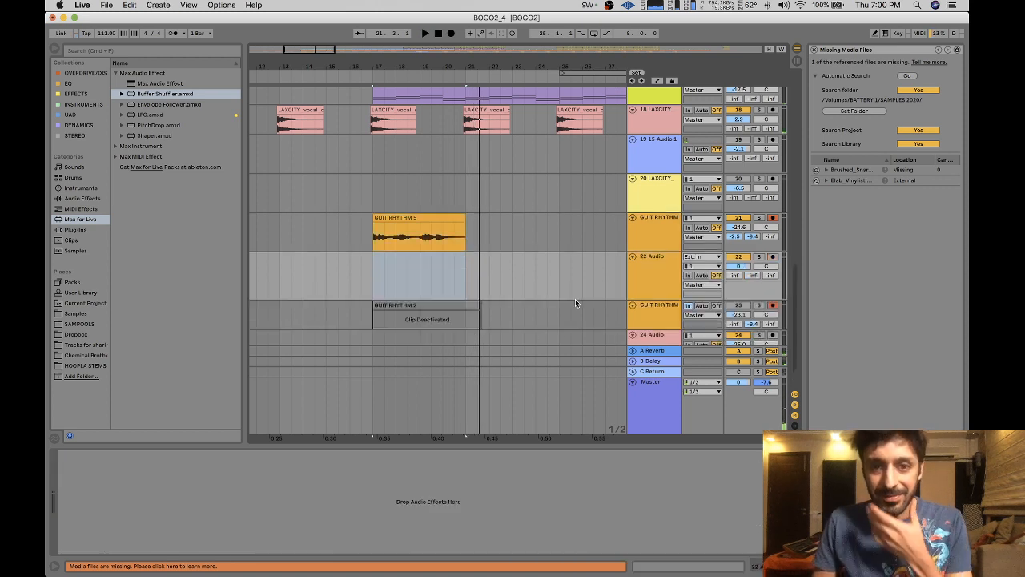
{"action": "left_click", "coordinate": [717, 258]}
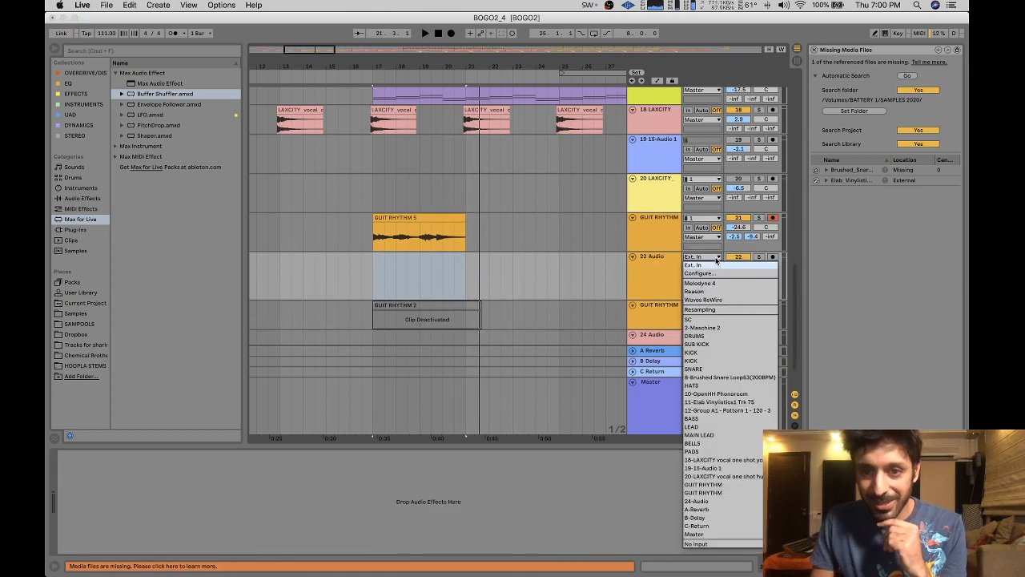
{"action": "left_click", "coordinate": [700, 309]}
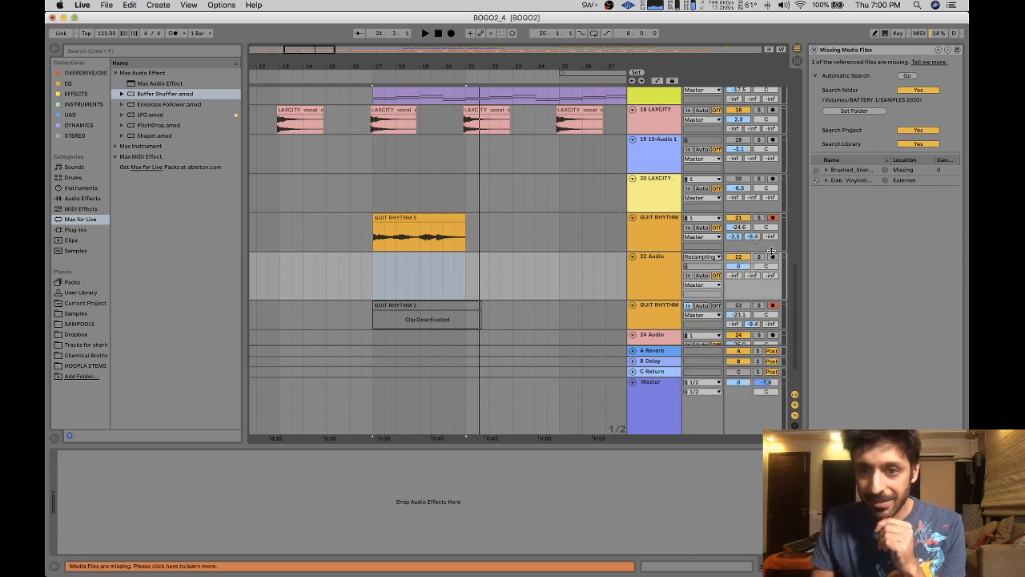
- Solo the first GUIT RHYTHM track, arm 22 Audio, and set the guitar track's volume to -7.2 dB
{"action": "left_click", "coordinate": [761, 218]}
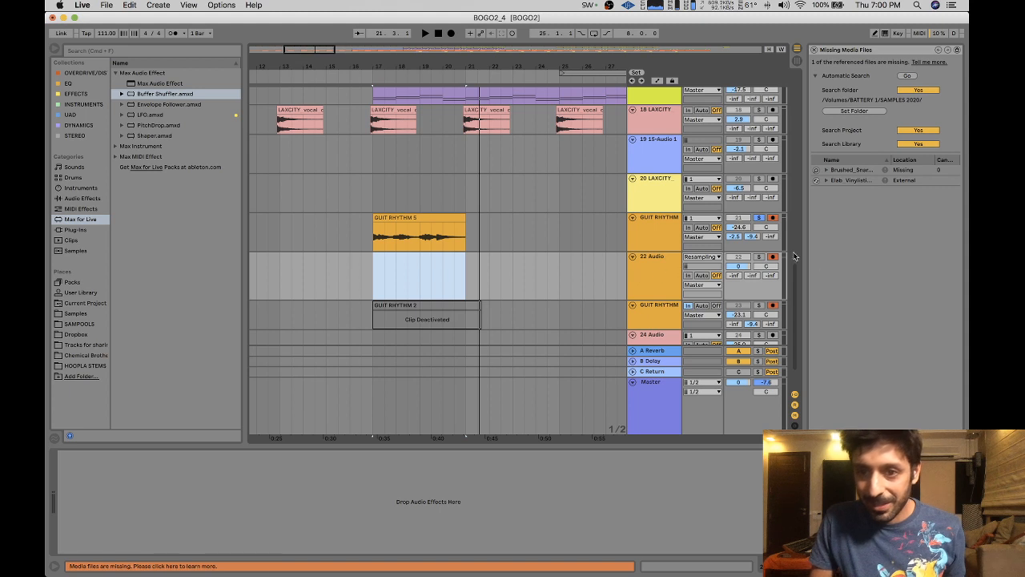
{"action": "left_click_drag", "start_coordinate": [744, 230], "coordinate": [743, 204]}
{"action": "left_click", "coordinate": [379, 275]}
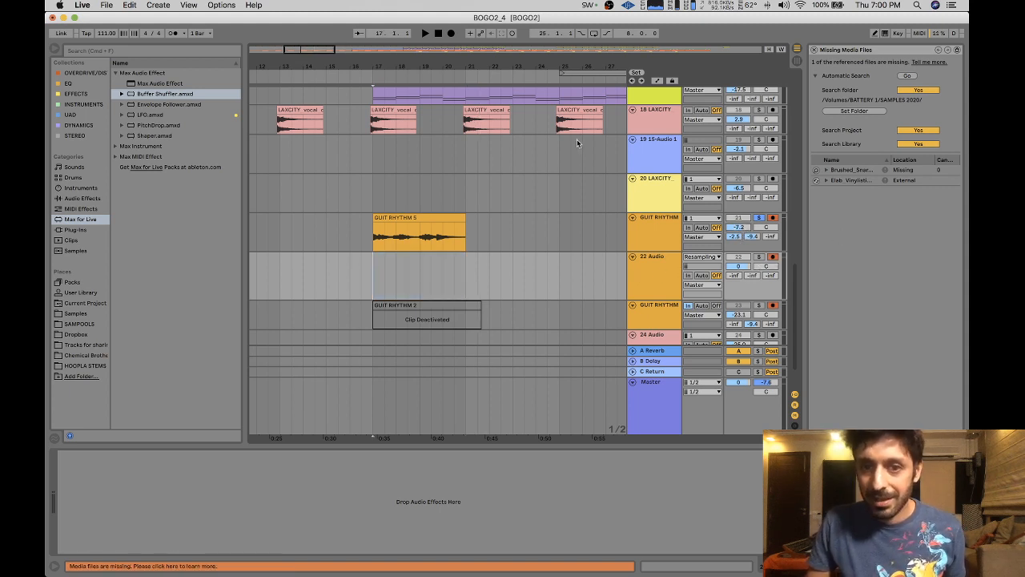
{"action": "left_click", "coordinate": [453, 35]}
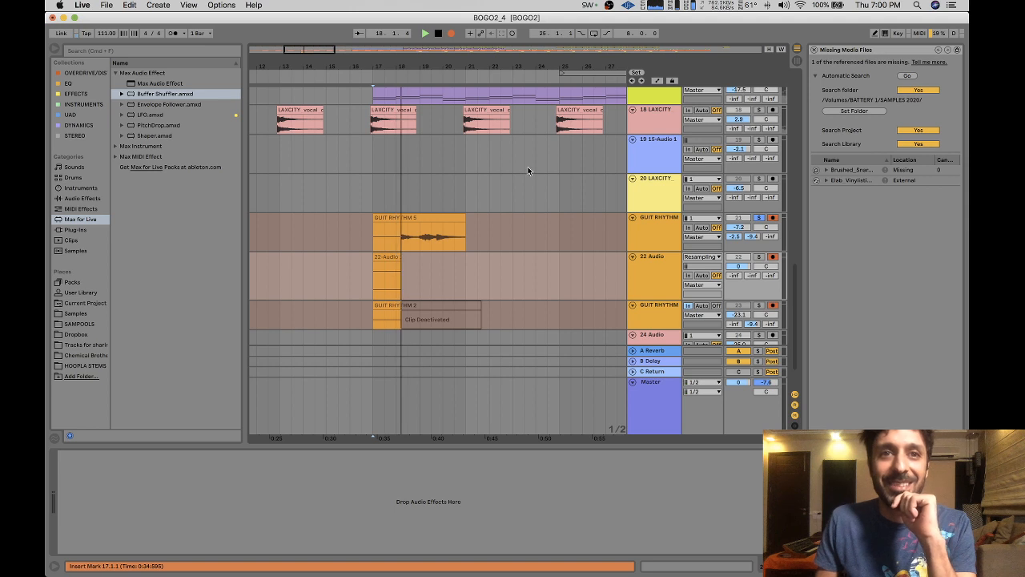
{"action": "key", "text": "space"}
{"action": "key", "text": "super+z"}
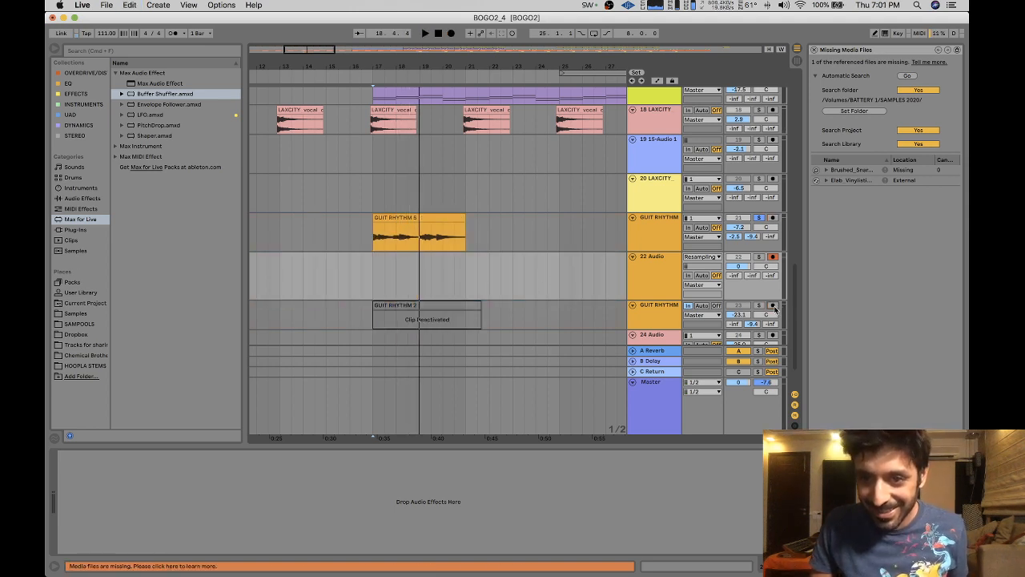
- Resample the soloed shuffled guitar from bar 17 with only 22 Audio armed, and deactivate the original GUIT RHYTHM clip
{"action": "left_click", "coordinate": [371, 277]}
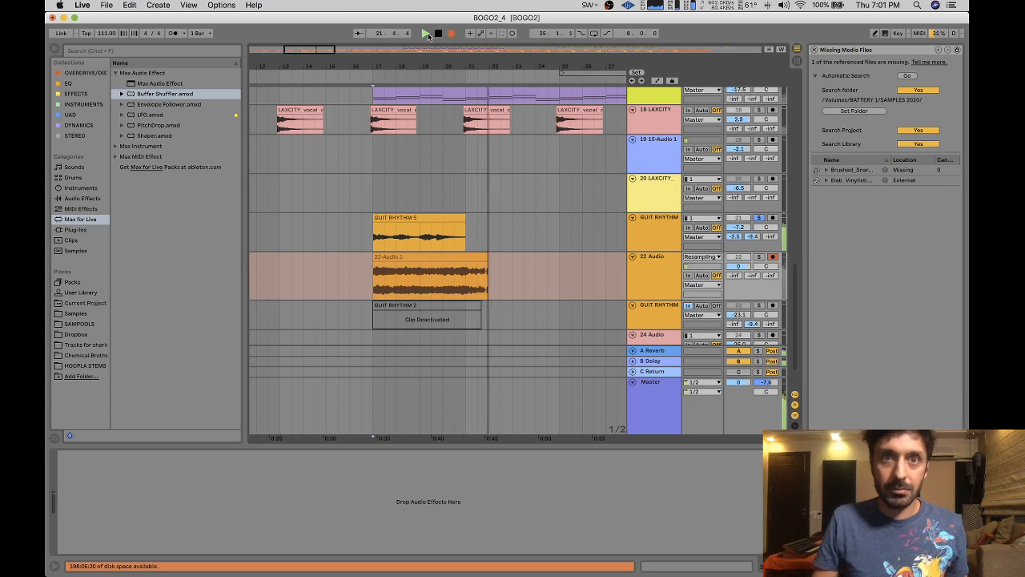
{"action": "key", "text": "space"}
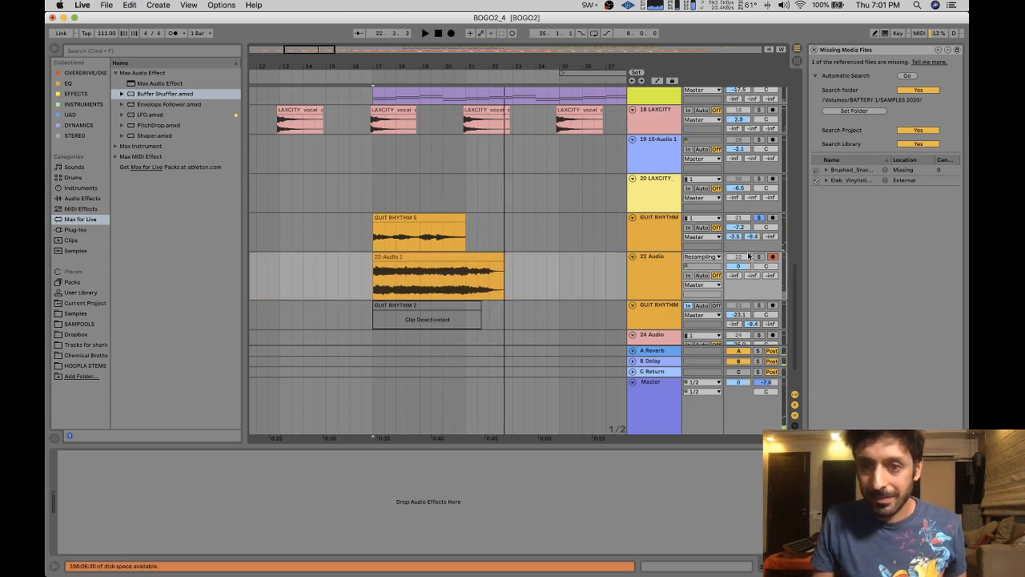
{"action": "left_click", "coordinate": [426, 216]}
{"action": "key", "text": "0"}
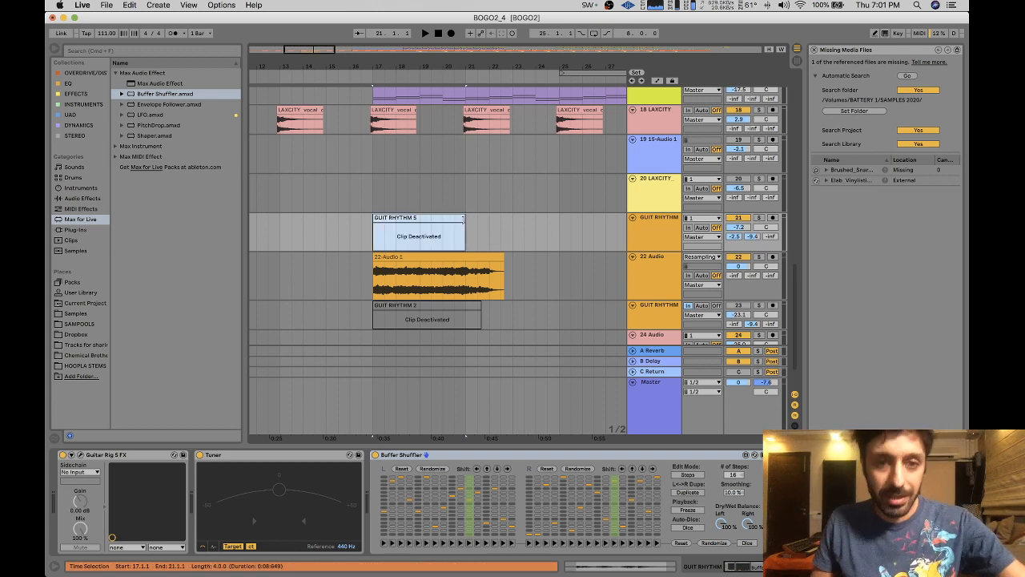
- Play the resampled clip from bar 17 and lower the 22 Audio track's volume
{"action": "left_click", "coordinate": [445, 255]}
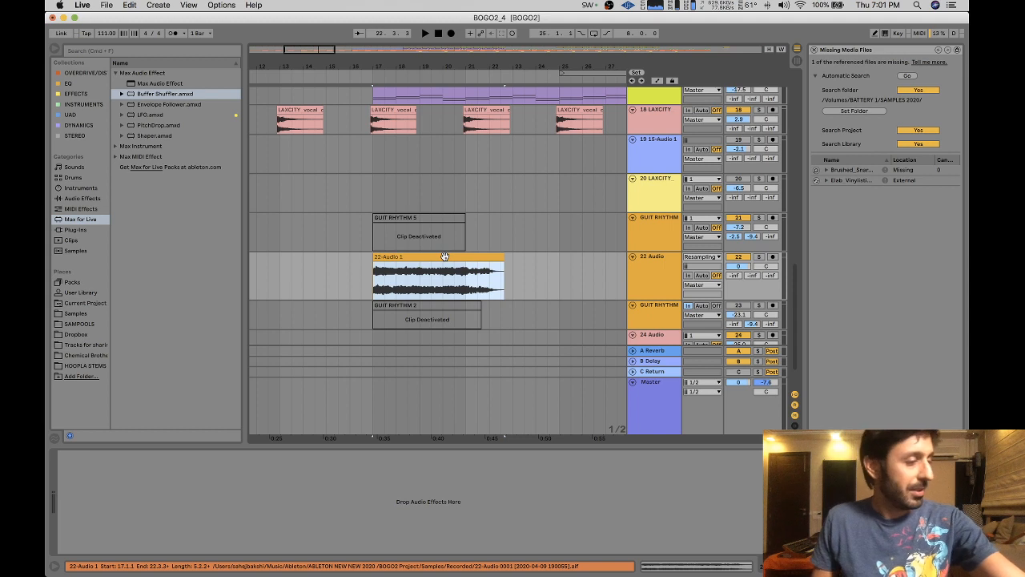
{"action": "left_click", "coordinate": [430, 256]}
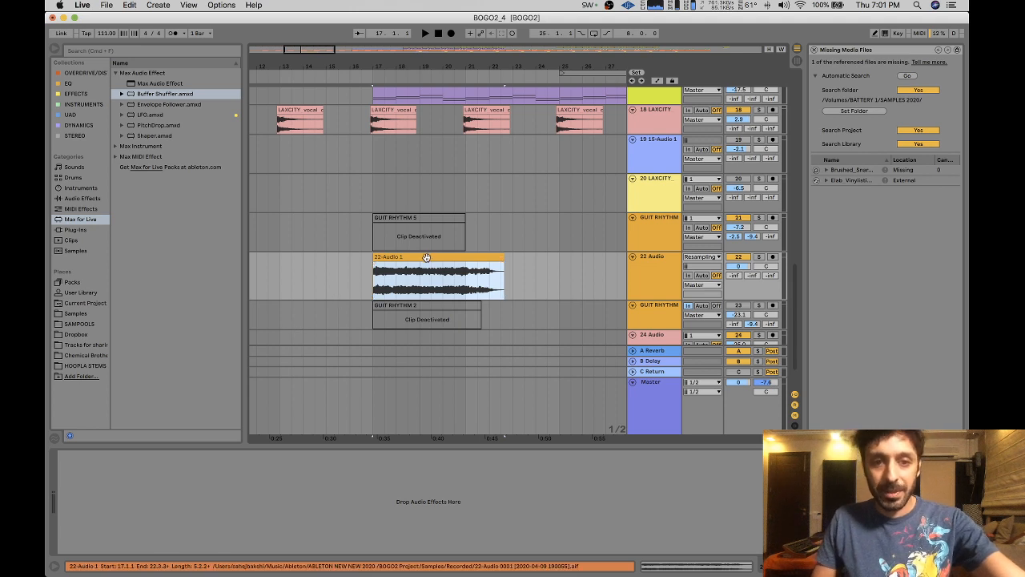
{"action": "left_click", "coordinate": [384, 284]}
{"action": "scroll", "coordinate": [382, 276], "scroll_direction": "down", "scroll_amount": 2}
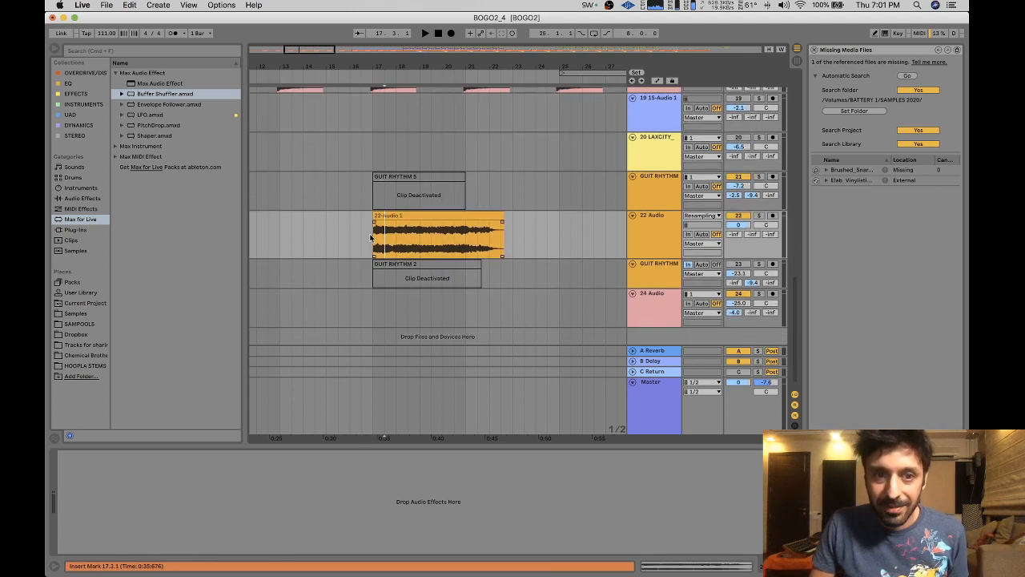
{"action": "left_click_drag", "start_coordinate": [738, 225], "coordinate": [738, 248]}
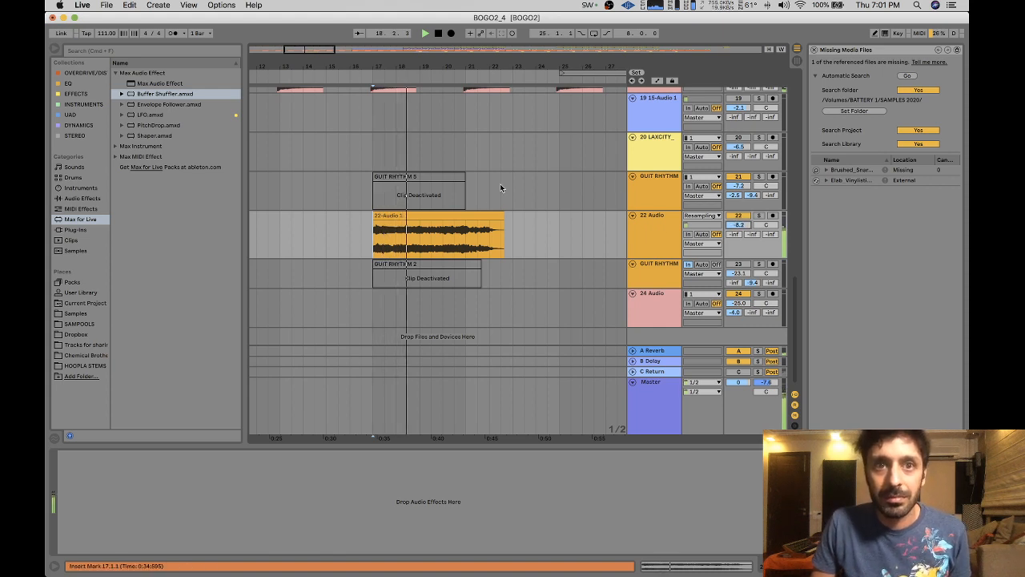
- Split the resampled clip at bar 18 and move its first bar onto a new audio track below
{"action": "left_click", "coordinate": [392, 248]}
{"action": "left_click", "coordinate": [393, 241]}
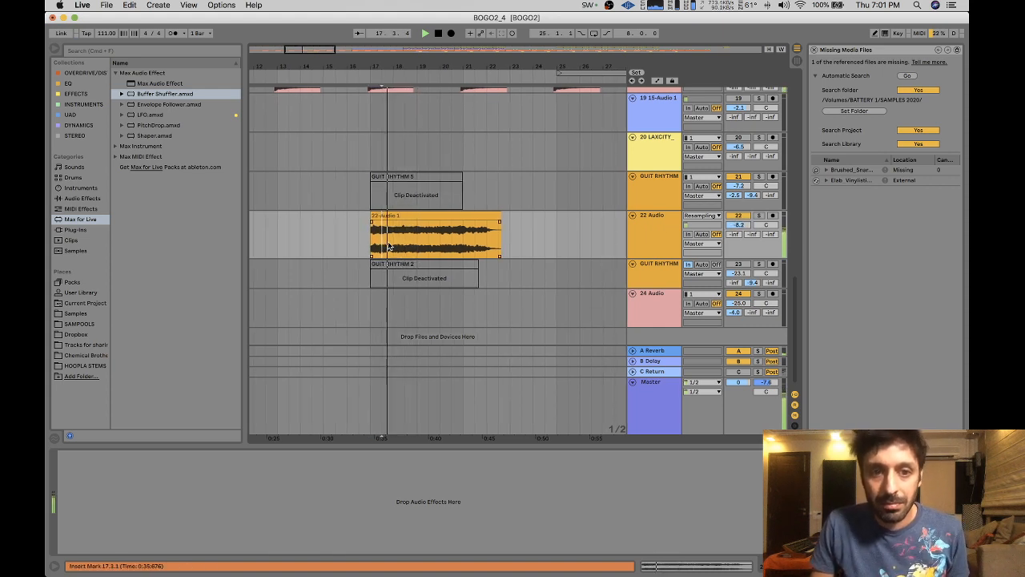
{"action": "key", "text": "super+e"}
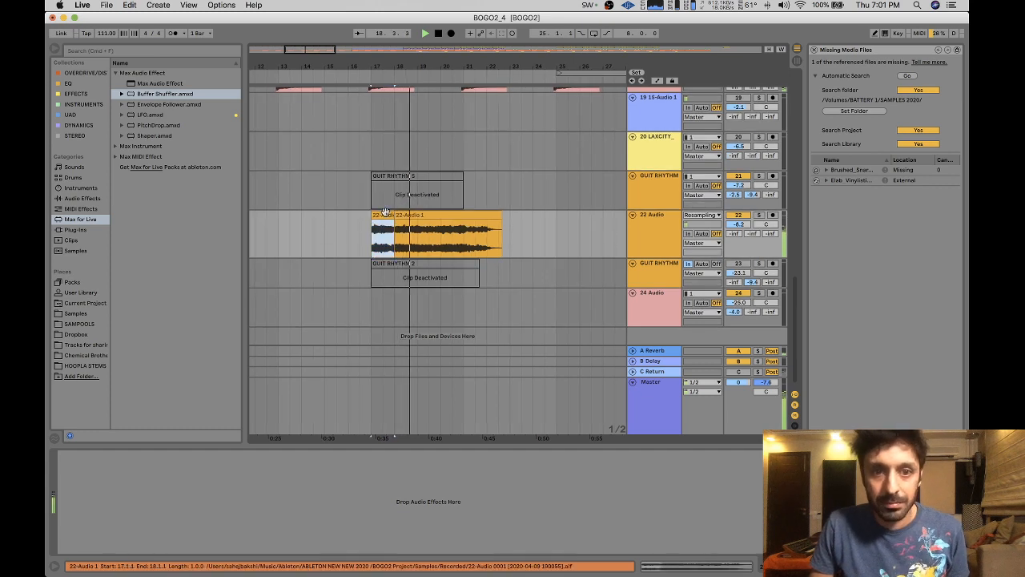
{"action": "left_click", "coordinate": [670, 227]}
{"action": "key", "text": "super+t"}
{"action": "left_click_drag", "start_coordinate": [384, 219], "coordinate": [383, 291]}
- Split the one-bar clip at 17.3 and duplicate its second half repeatedly up to bar 22
{"action": "key", "text": "space"}
{"action": "key", "text": "space"}
{"action": "key", "text": "super+e"}
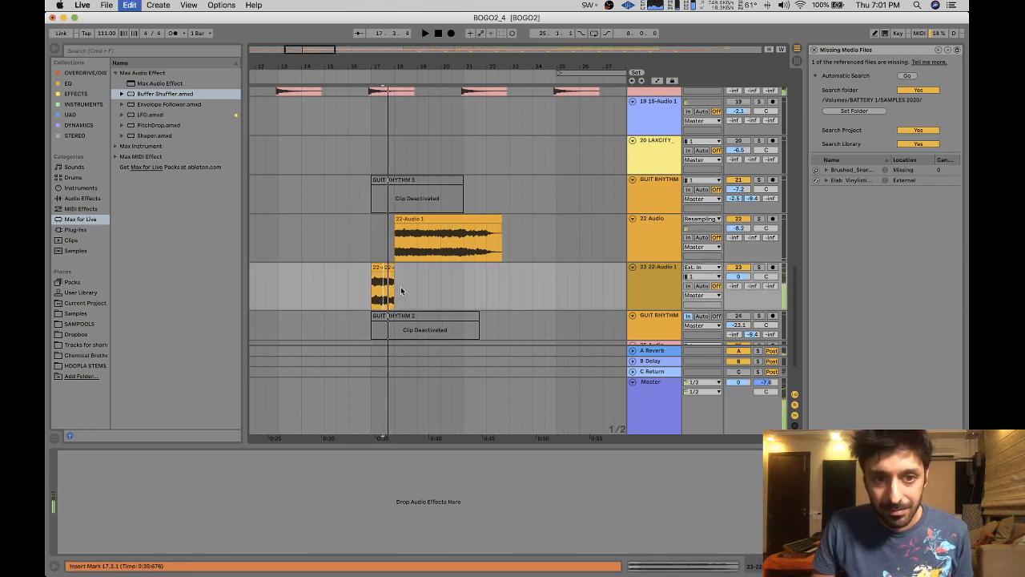
{"action": "left_click", "coordinate": [374, 265]}
{"action": "left_click", "coordinate": [389, 267]}
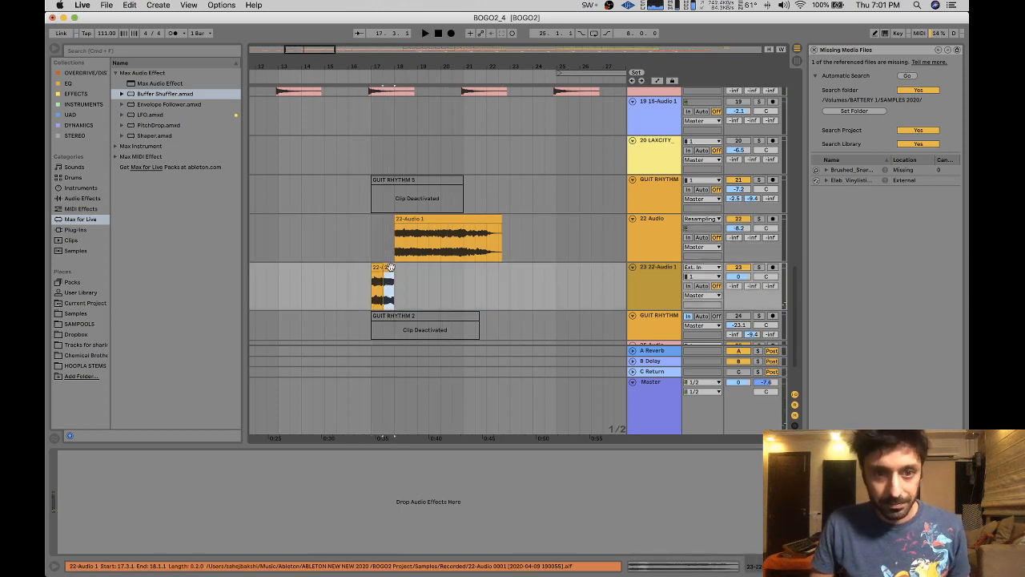
{"action": "key", "text": "super+d"}
{"action": "key", "text": "super+d"}
{"action": "key", "text": "super+d"}
{"action": "key", "text": "super+d"}
{"action": "key", "text": "super+d"}
{"action": "key", "text": "super+d"}
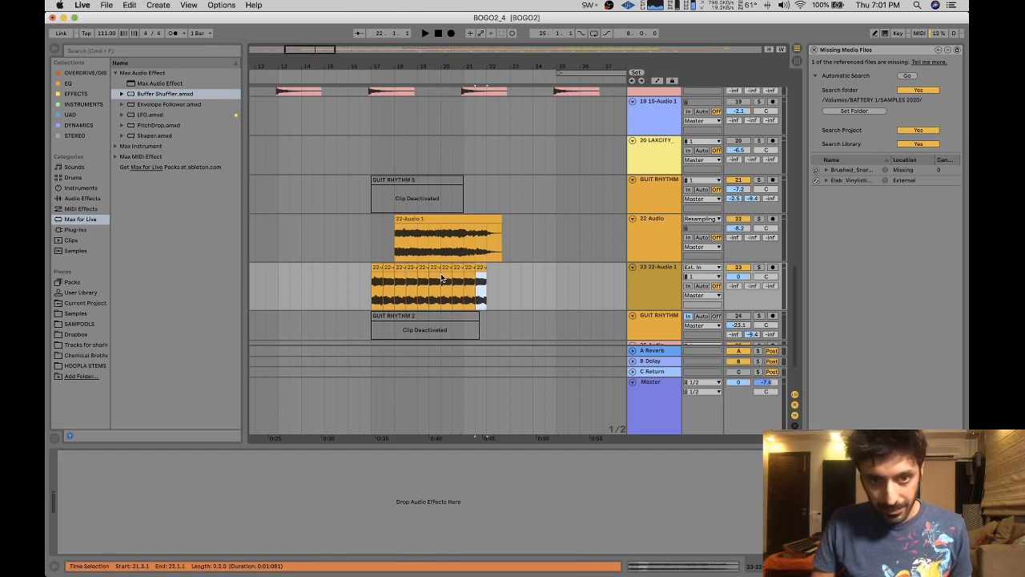
- Move the clip's first half aside to bar 15 and shift the duplicated slices to start at bar 17
{"action": "left_click_drag", "start_coordinate": [377, 268], "coordinate": [330, 268]}
{"action": "left_click", "coordinate": [390, 268]}
{"action": "left_click", "coordinate": [469, 268], "text": "shift"}
{"action": "left_click_drag", "start_coordinate": [469, 269], "coordinate": [457, 279]}
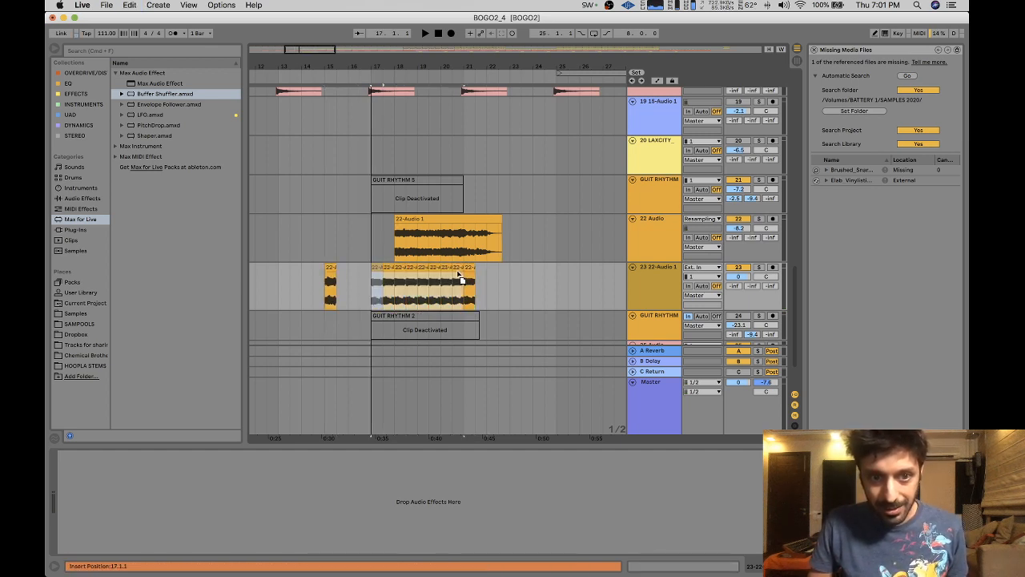
- Play the repeated slices from bar 17 and set their track's volume to -11.1 dB
{"action": "left_click", "coordinate": [375, 297]}
{"action": "key", "text": "space"}
{"action": "left_click_drag", "start_coordinate": [739, 276], "coordinate": [739, 293]}
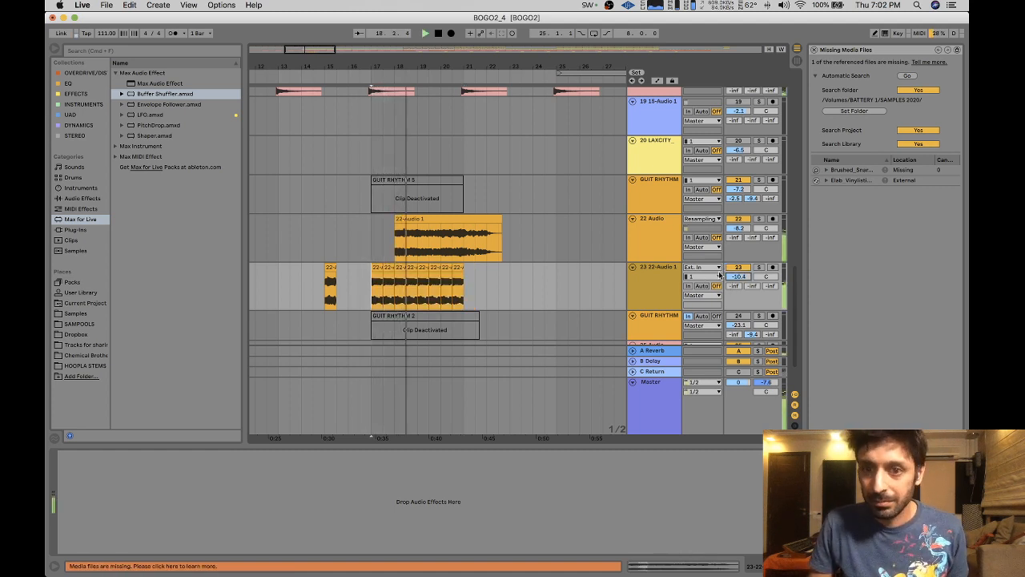
- Move the remaining clip on 22 Audio to start at bar 17 and split it at bar 21
{"action": "left_click_drag", "start_coordinate": [428, 220], "coordinate": [407, 223]}
{"action": "left_click", "coordinate": [448, 231]}
{"action": "key", "text": "super+e"}
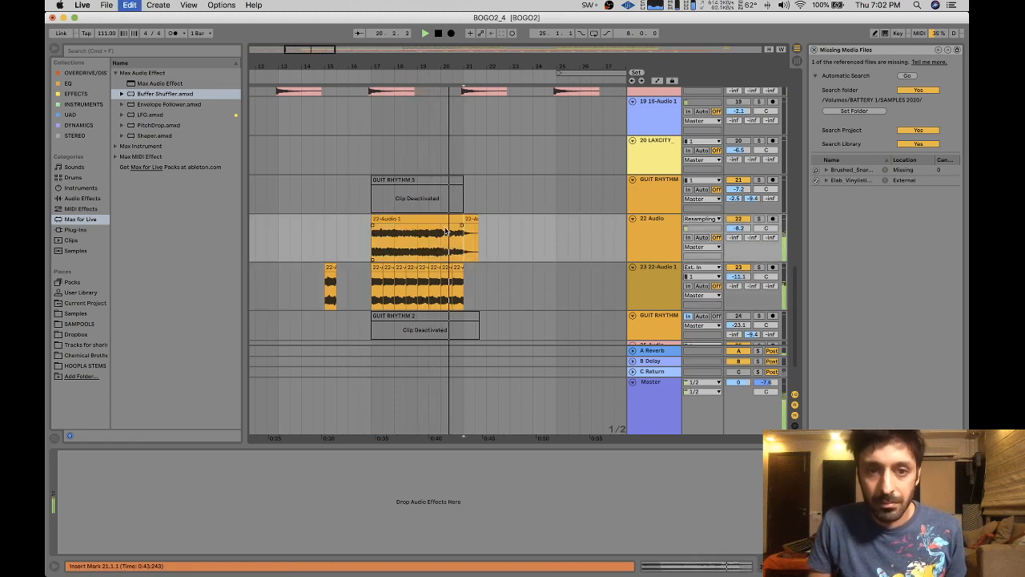
- Duplicate the four-bar audio clip on the 22 Audio track twice so the clips run to bar 29
{"action": "key", "text": "super+d"}
{"action": "key", "text": "super+d"}
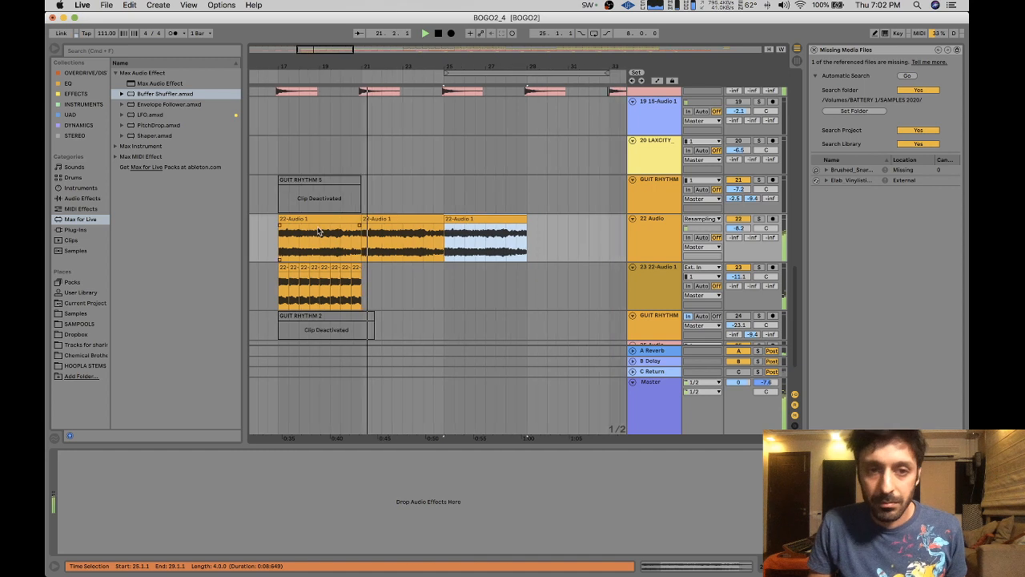
{"action": "scroll", "coordinate": [318, 230], "scroll_direction": "down", "scroll_amount": 5}
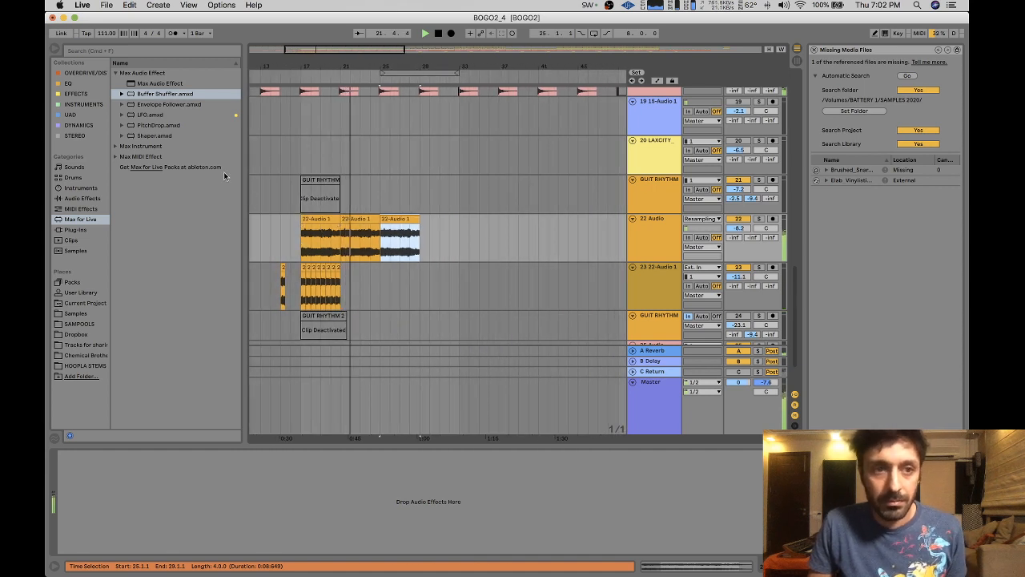
- Add the FF Pro-Q 2 equalizer to the 22 Audio track and adjust its EQ curve
{"action": "left_click", "coordinate": [80, 84]}
{"action": "left_click", "coordinate": [129, 136]}
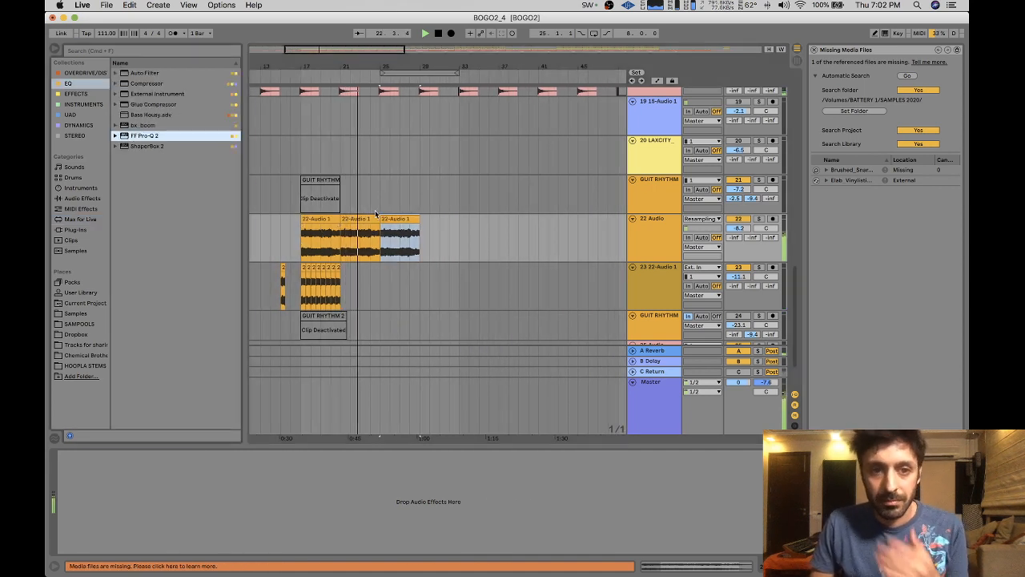
{"action": "left_click_drag", "start_coordinate": [272, 185], "coordinate": [473, 223]}
{"action": "left_click", "coordinate": [265, 74]}
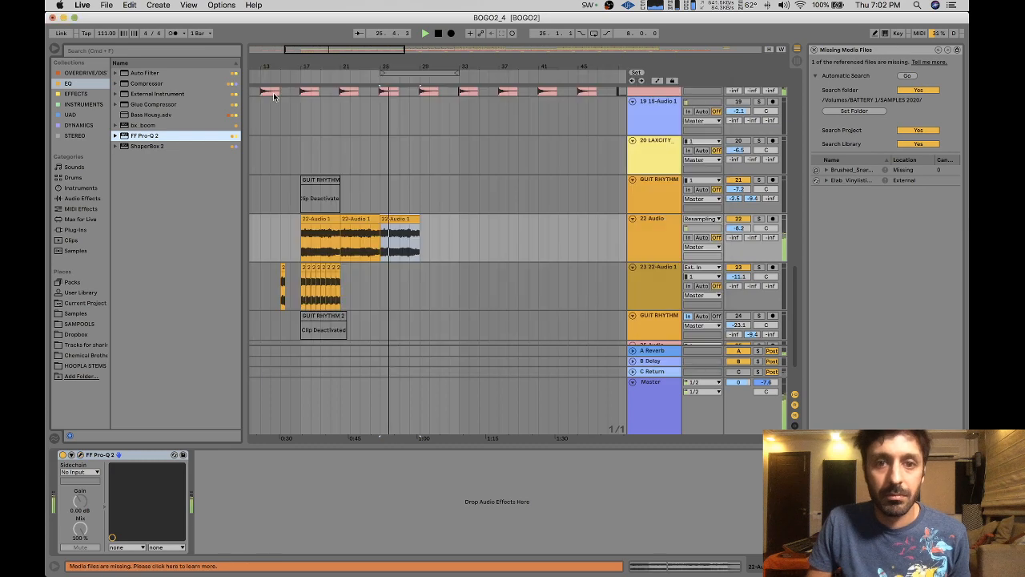
- Repeat the four-bar clip on the 22 Audio track through to bar 49
{"action": "key", "text": "ctrl+d"}
{"action": "key", "text": "ctrl+d"}
{"action": "key", "text": "ctrl+d"}
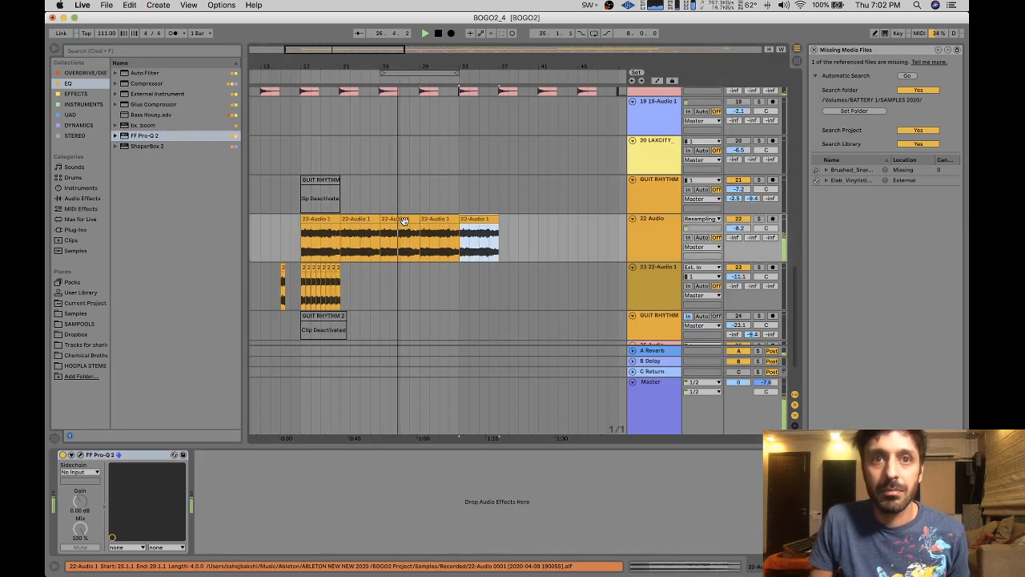
{"action": "key", "text": "ctrl+d"}
{"action": "key", "text": "ctrl+d"}
{"action": "key", "text": "minus"}
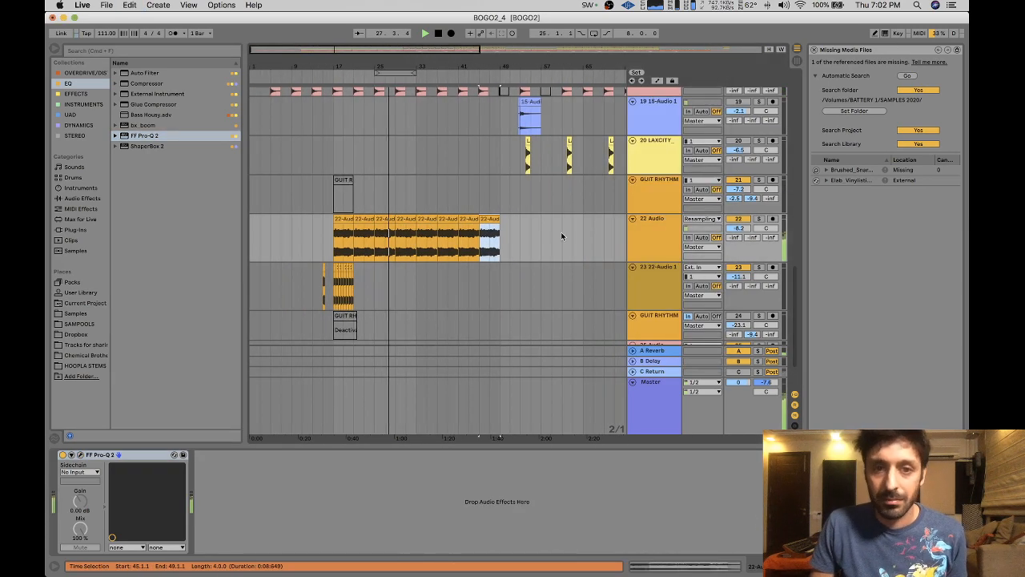
{"action": "scroll", "coordinate": [336, 199], "scroll_direction": "up", "scroll_amount": 15}
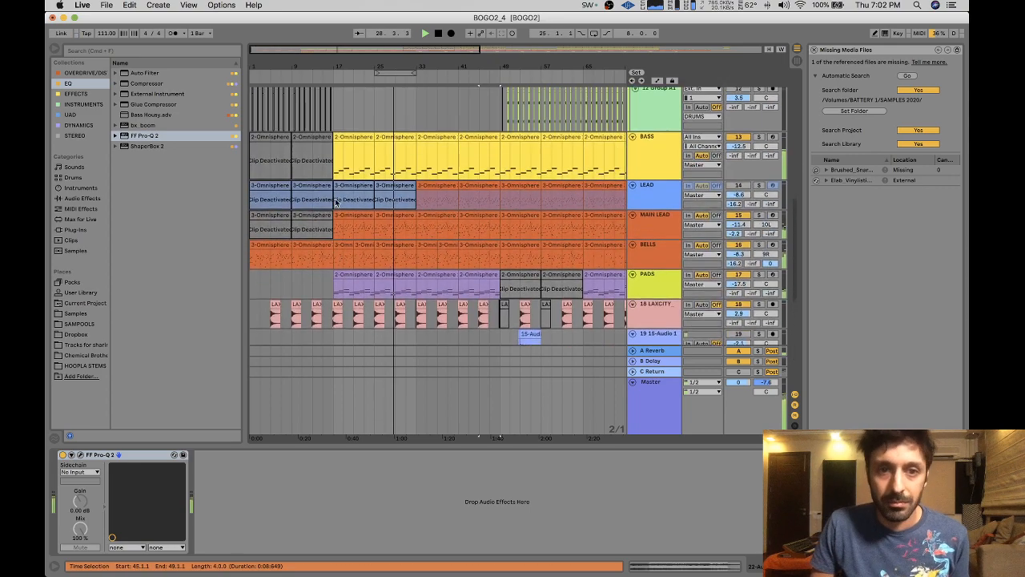
{"action": "scroll", "coordinate": [336, 199], "scroll_direction": "down", "scroll_amount": 15}
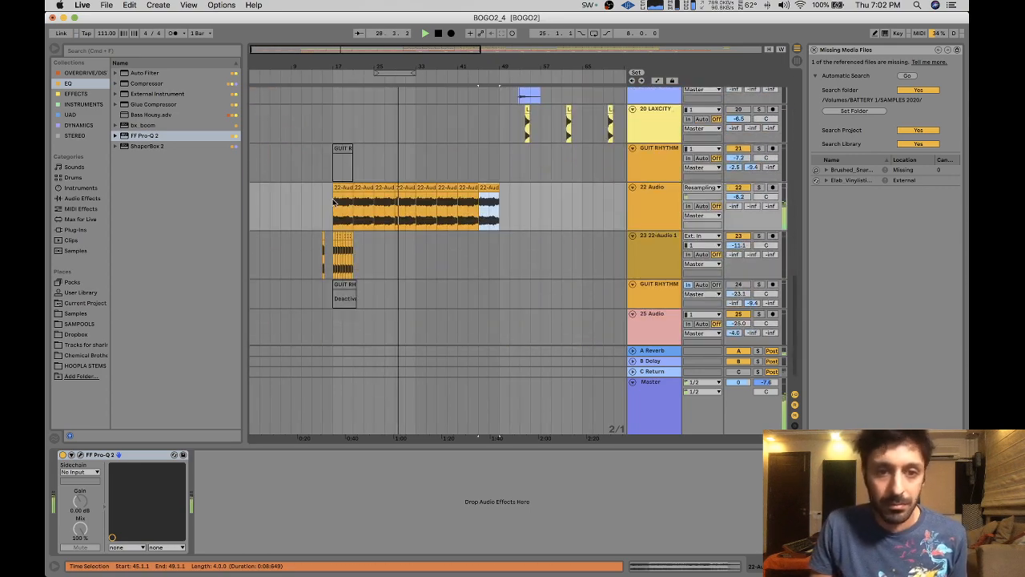
{"action": "left_click", "coordinate": [291, 207]}
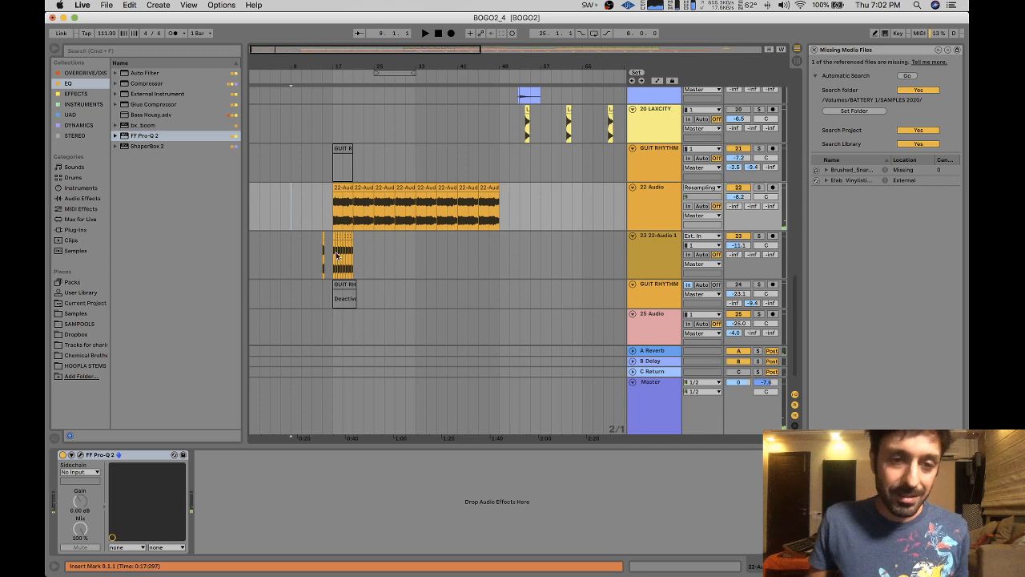
- Split the clip at bar 17 on track 23 into one-beat slices and duplicate the first slice through to bar 21
{"action": "left_click", "coordinate": [334, 253]}
{"action": "scroll", "coordinate": [334, 253], "scroll_direction": "up", "scroll_amount": 10}
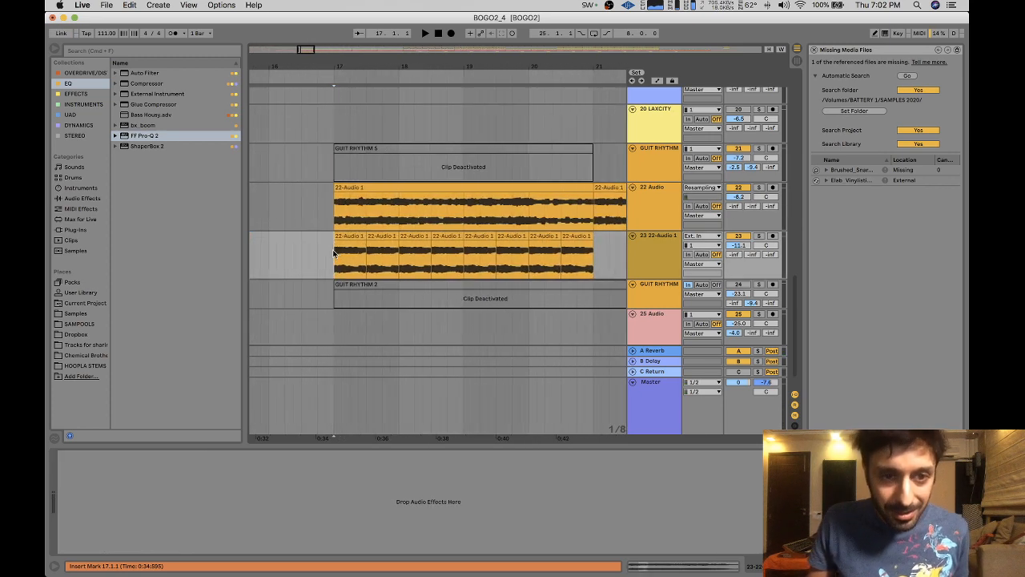
{"action": "scroll", "coordinate": [334, 253], "scroll_direction": "down", "scroll_amount": 1}
{"action": "key", "text": "space"}
{"action": "key", "text": "super+e"}
{"action": "left_click", "coordinate": [345, 215]}
{"action": "key", "text": "super+d"}
{"action": "key", "text": "super+d"}
{"action": "key", "text": "super+d"}
{"action": "key", "text": "super+d"}
{"action": "key", "text": "super+d"}
{"action": "key", "text": "super+d"}
{"action": "key", "text": "super+d"}
{"action": "key", "text": "super+d"}
{"action": "key", "text": "super+d"}
{"action": "key", "text": "super+d"}
{"action": "key", "text": "super+d"}
{"action": "key", "text": "super+d"}
{"action": "key", "text": "super+d"}
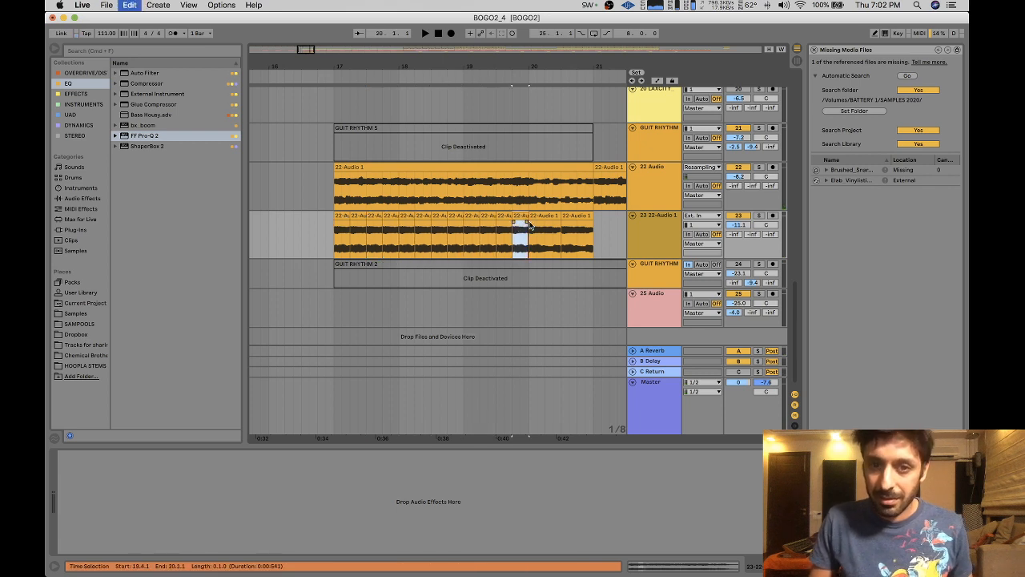
- Solo track 23, audition its one-beat slices and raise the track volume to -5.3 dB
{"action": "left_click", "coordinate": [339, 218], "text": "shift"}
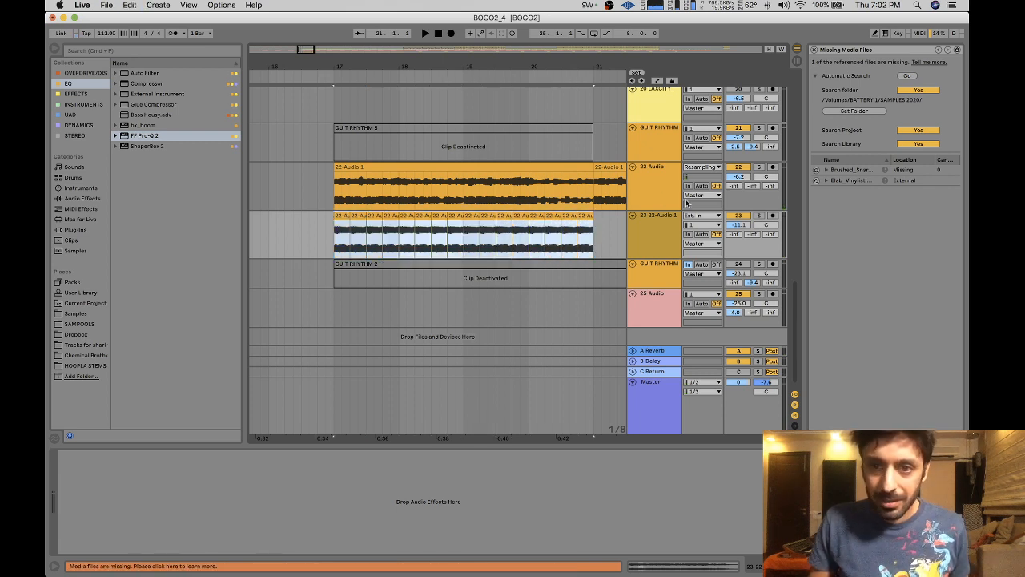
{"action": "left_click", "coordinate": [759, 217]}
{"action": "key", "text": "space"}
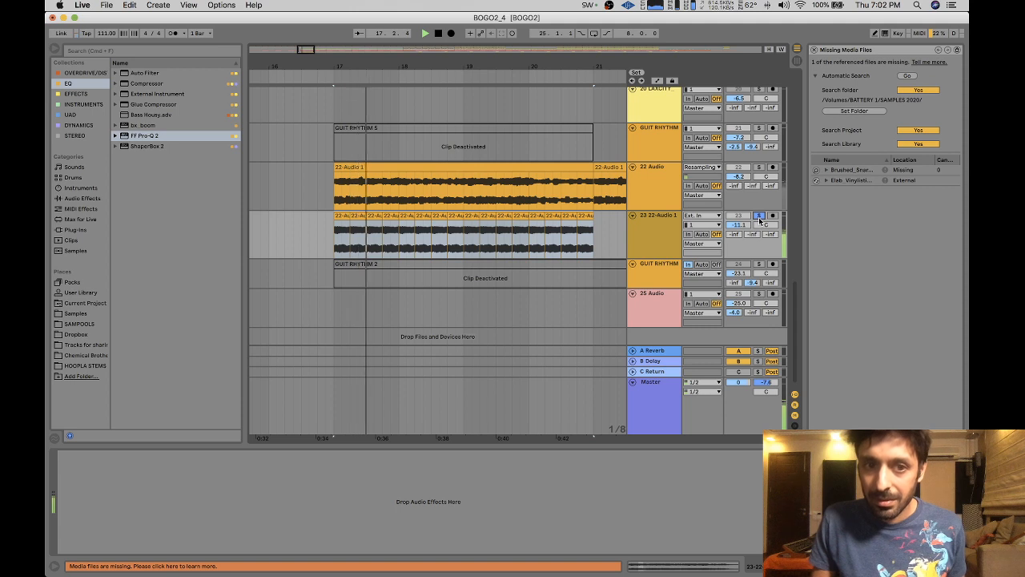
{"action": "left_click_drag", "start_coordinate": [738, 224], "coordinate": [737, 226]}
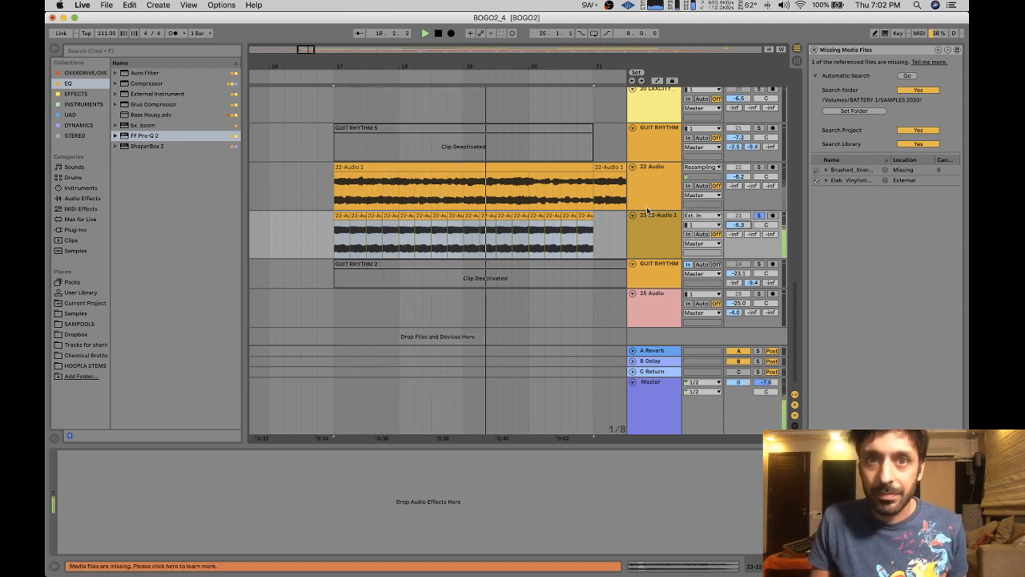
{"action": "key", "text": "space"}
- Add ShaperBox 2 to track 23 and load its Volume shaper
{"action": "scroll", "coordinate": [338, 227], "scroll_direction": "down", "scroll_amount": 5}
{"action": "scroll", "coordinate": [337, 237], "scroll_direction": "down", "scroll_amount": 1}
{"action": "left_click", "coordinate": [335, 250]}
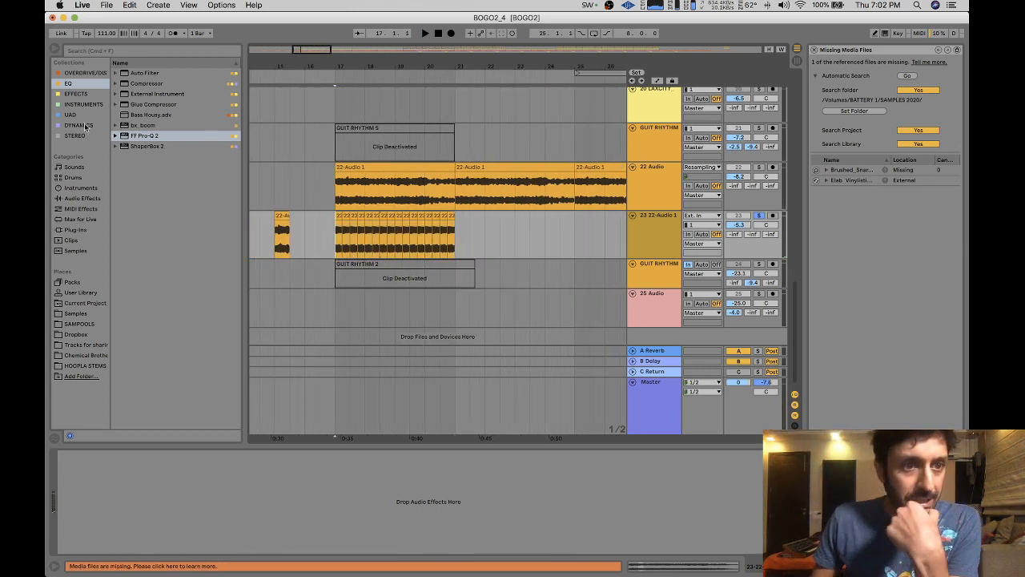
{"action": "left_click", "coordinate": [85, 126]}
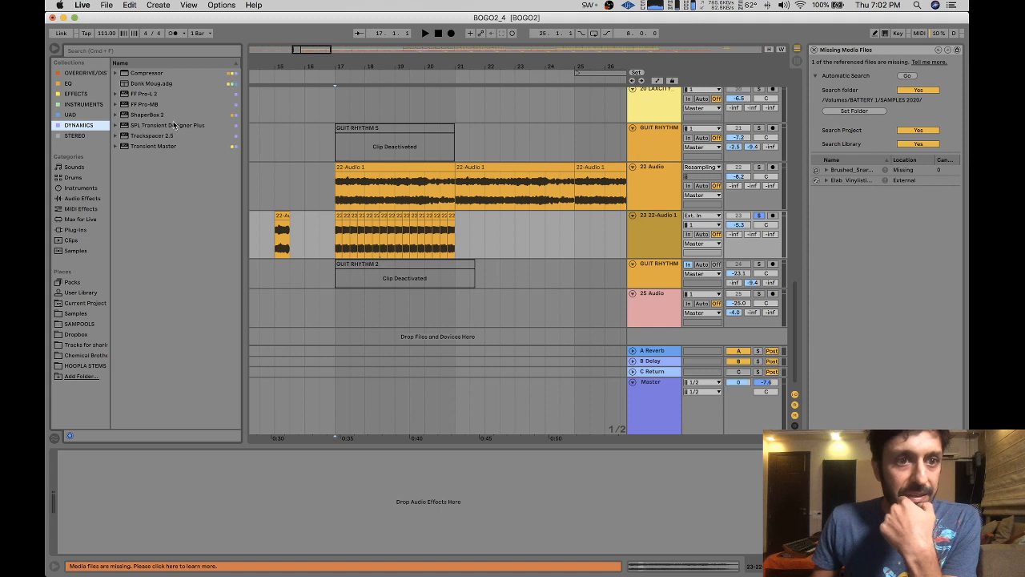
{"action": "left_click", "coordinate": [156, 116]}
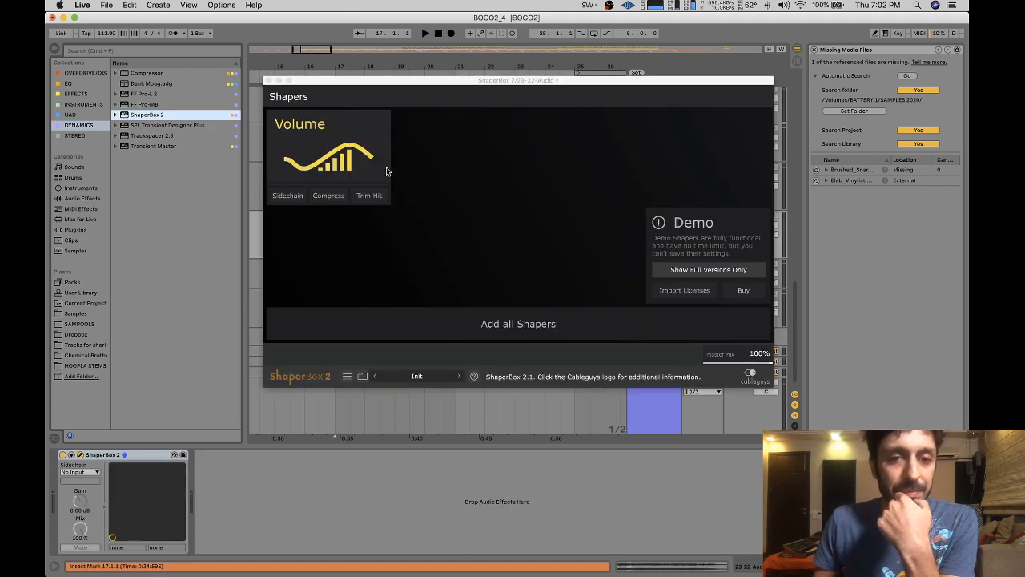
{"action": "left_click", "coordinate": [329, 155]}
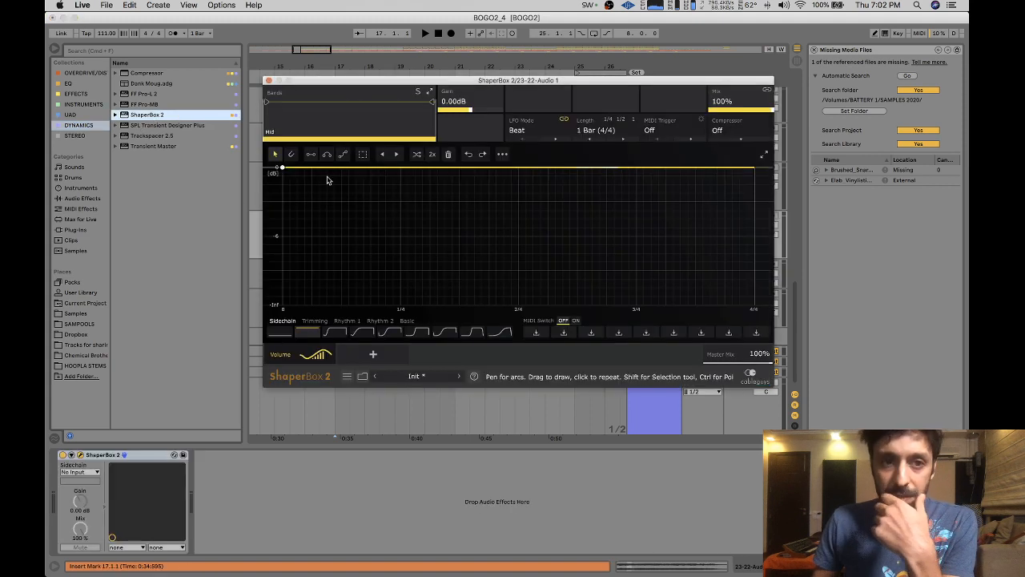
- Apply the fourth Sidechain preset curve in the Volume shaper and set the LFO length to 1/4
{"action": "left_click", "coordinate": [360, 335]}
{"action": "key", "text": "space"}
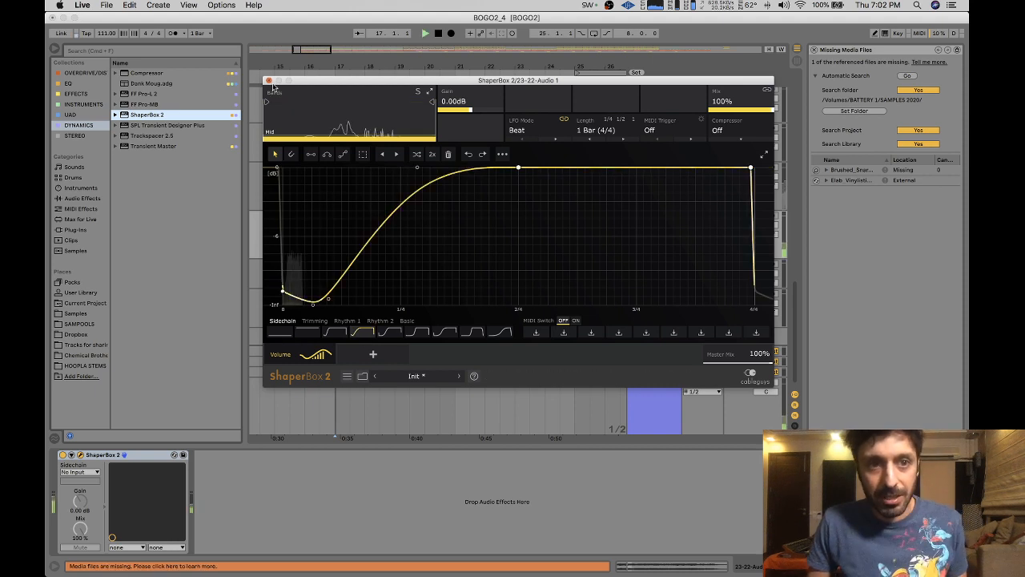
{"action": "left_click", "coordinate": [597, 130]}
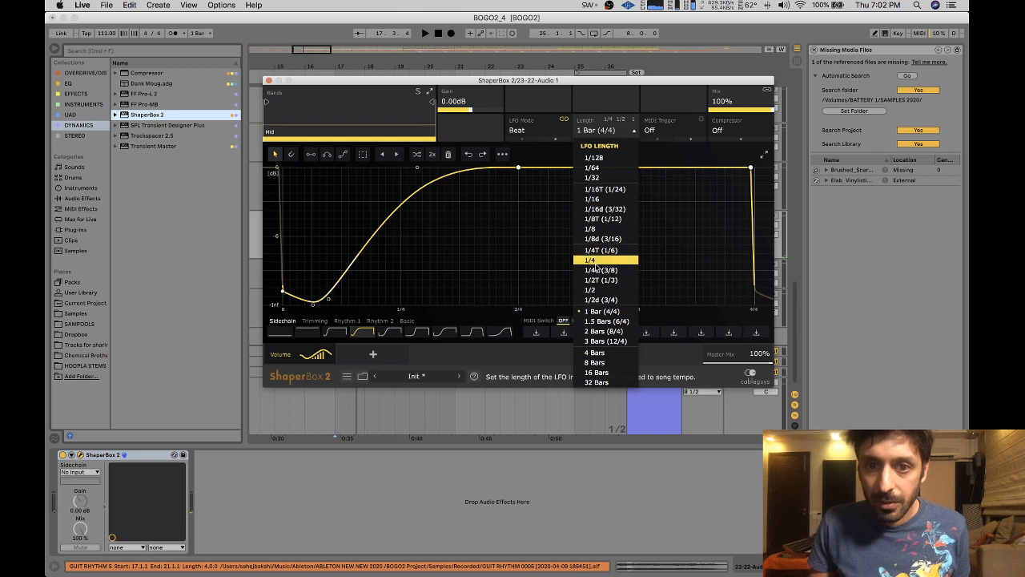
{"action": "left_click", "coordinate": [597, 260]}
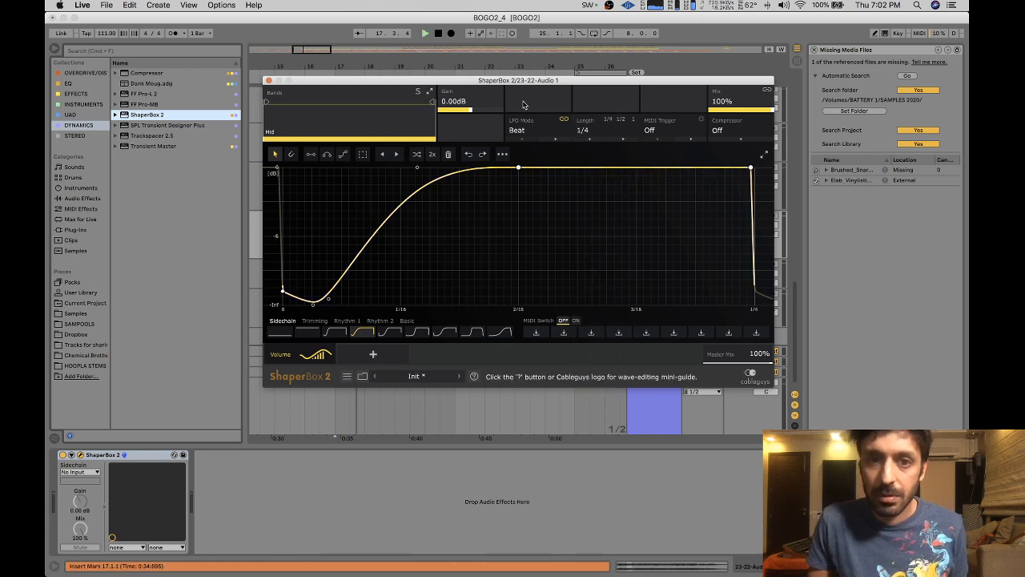
{"action": "left_click", "coordinate": [269, 80]}
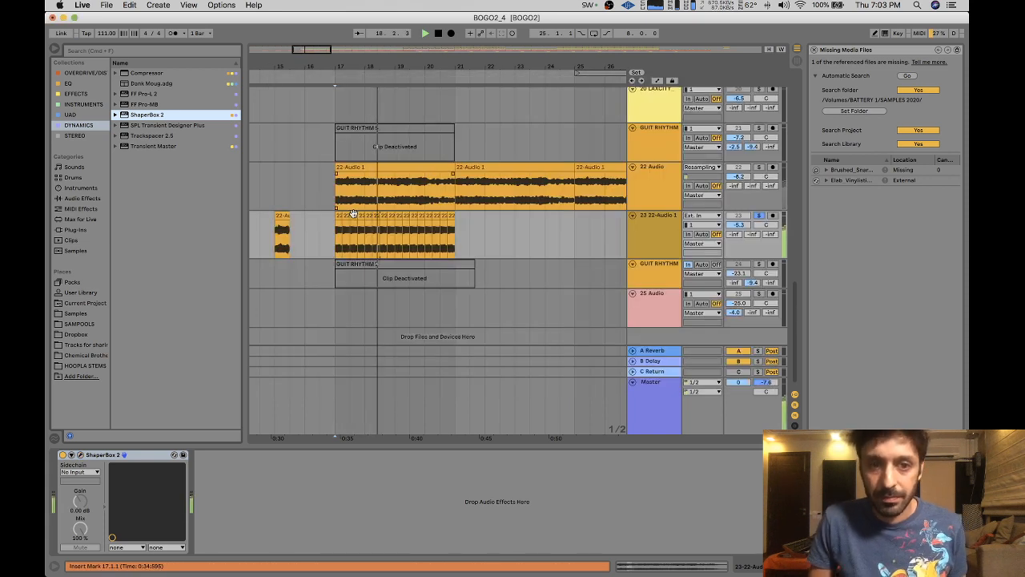
- Delete the stray clip at bar 15 on track 23 and stop playback
{"action": "left_click", "coordinate": [282, 216]}
{"action": "key", "text": "Delete"}
{"action": "key", "text": "space"}
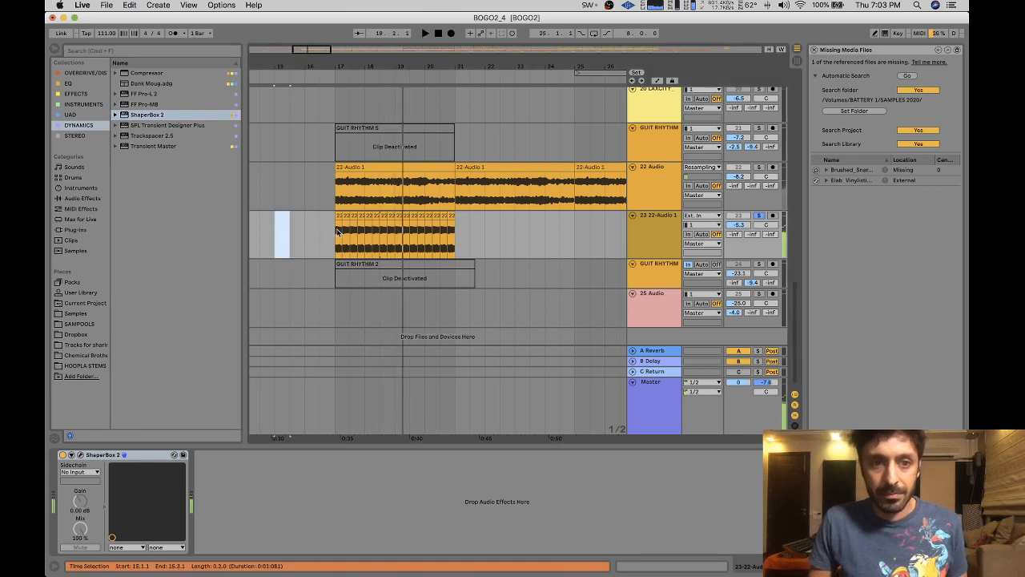
- Copy the four bars of slices at bar 17 on track 23 and paste them repeatedly from bar 1 to fill the intro
{"action": "left_click_drag", "start_coordinate": [337, 251], "coordinate": [442, 250]}
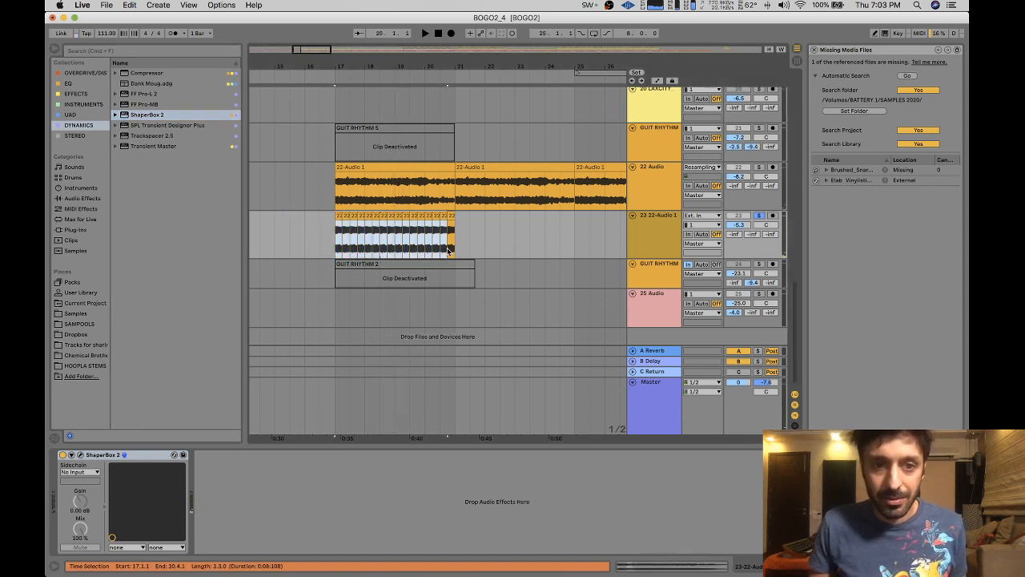
{"action": "scroll", "coordinate": [386, 215], "scroll_direction": "down", "scroll_amount": 6}
{"action": "scroll", "coordinate": [330, 240], "scroll_direction": "up", "scroll_amount": 3}
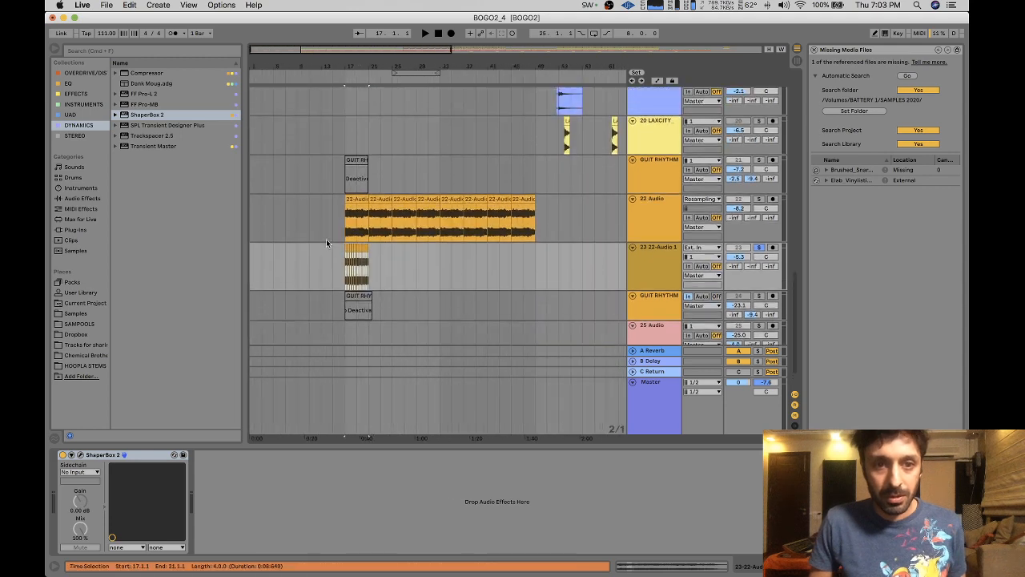
{"action": "left_click", "coordinate": [252, 319]}
{"action": "key", "text": "super+v"}
{"action": "key", "text": "super+v"}
{"action": "key", "text": "super+v"}
{"action": "key", "text": "super+v"}
{"action": "key", "text": "super+v"}
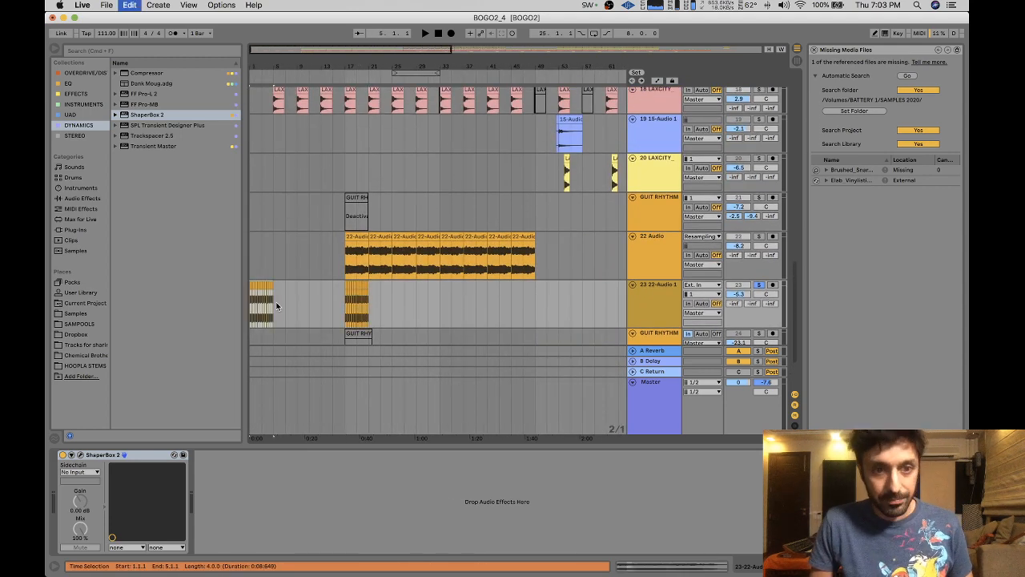
- Play the arrangement from bar 5 and take track 23 out of solo
{"action": "left_click", "coordinate": [277, 258]}
{"action": "key", "text": "space"}
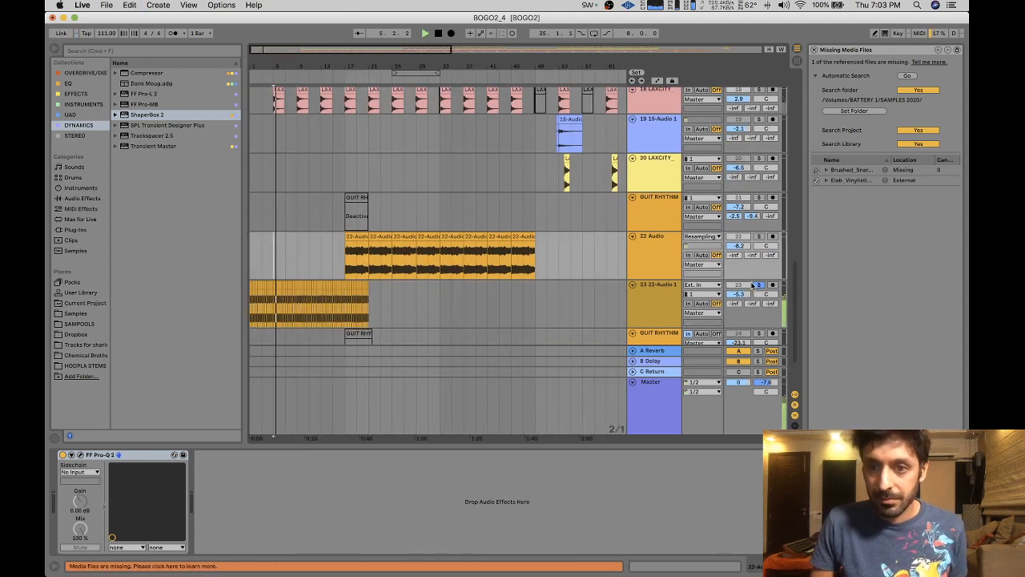
{"action": "left_click", "coordinate": [675, 307]}
- Add Auto Filter after ShaperBox 2 on track 23 and lower its filter frequency
{"action": "left_click", "coordinate": [86, 86]}
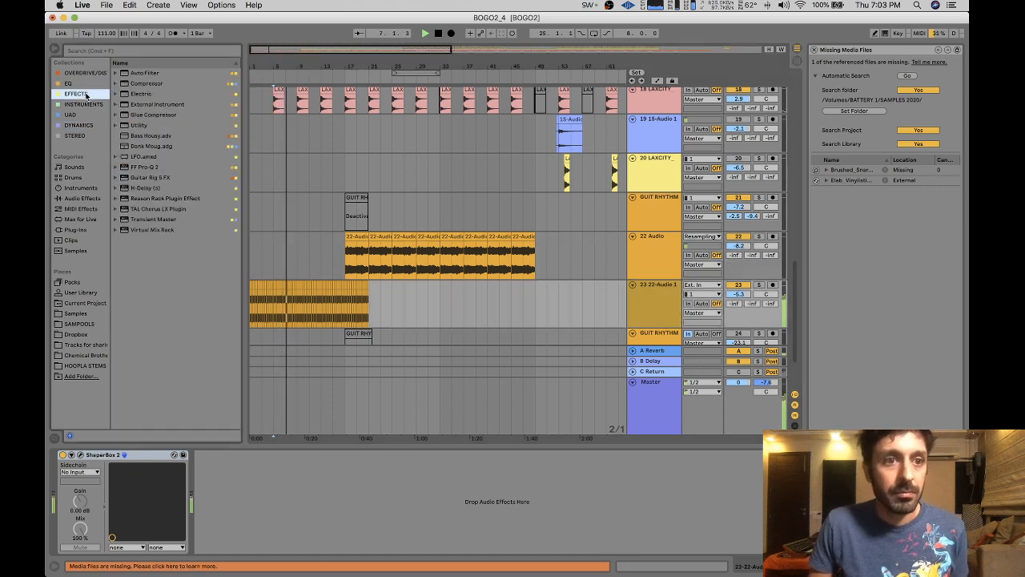
{"action": "double_click", "coordinate": [146, 73]}
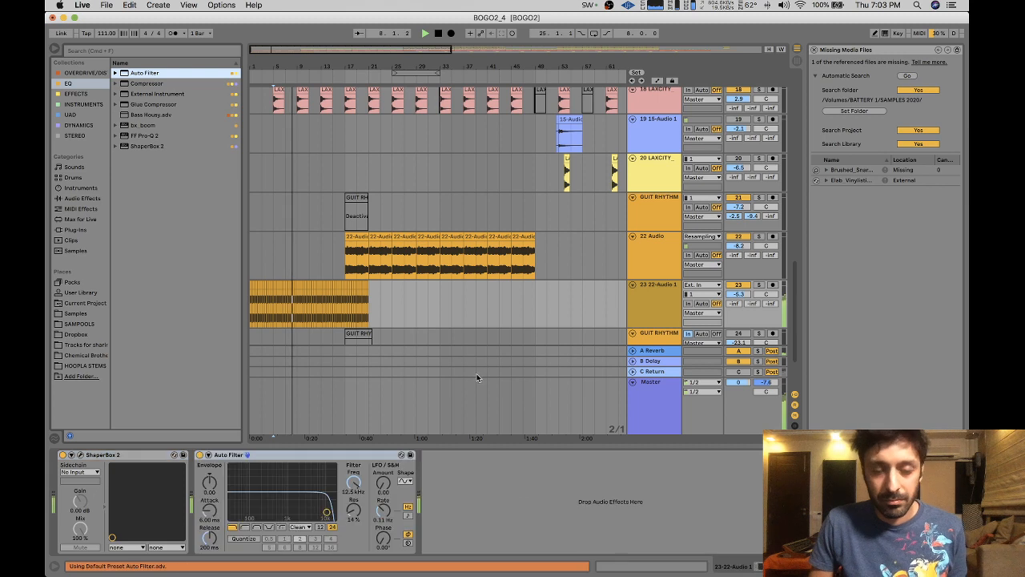
{"action": "left_click_drag", "start_coordinate": [358, 486], "coordinate": [358, 529]}
{"action": "left_click_drag", "start_coordinate": [354, 482], "coordinate": [354, 474]}
- Automate the Auto Filter frequency across bars 1 to 17 on track 23 and duplicate that automation over bars 17 to 33
{"action": "key", "text": "a"}
{"action": "left_click", "coordinate": [263, 306]}
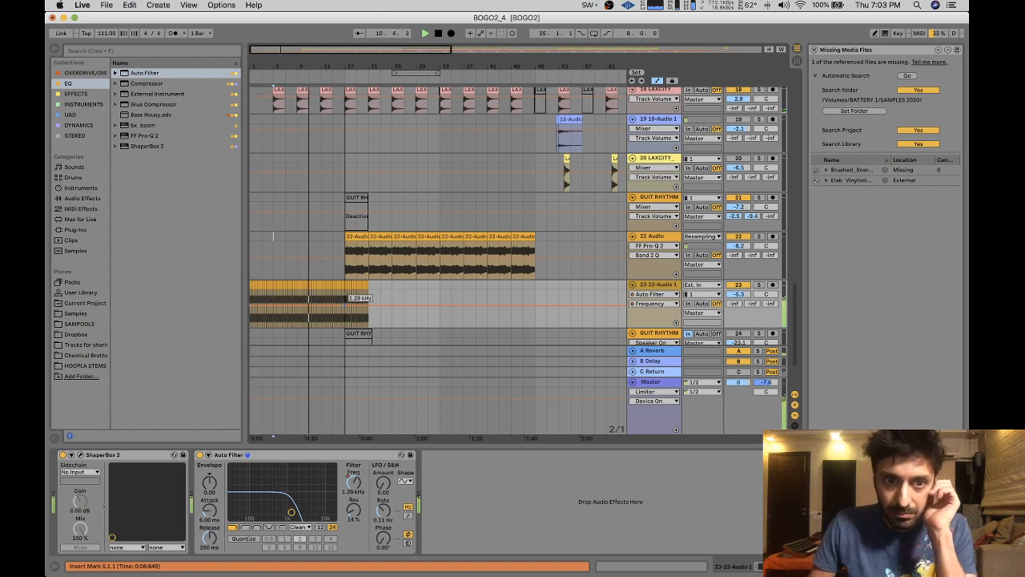
{"action": "left_click_drag", "start_coordinate": [346, 315], "coordinate": [238, 315]}
{"action": "key", "text": "super+d"}
{"action": "key", "text": "a"}
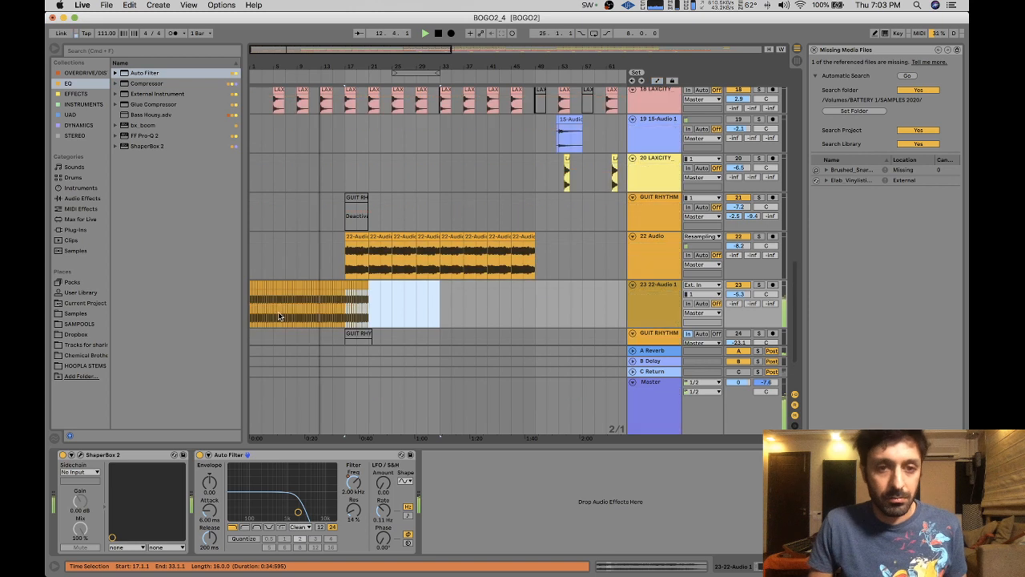
- Duplicate the slices in bars 1 to 17 of track 23 onto bars 17 to 33 and lower the track volume to -7.7 dB
{"action": "left_click", "coordinate": [346, 321]}
{"action": "left_click_drag", "start_coordinate": [346, 321], "coordinate": [240, 313]}
{"action": "key", "text": "super+d"}
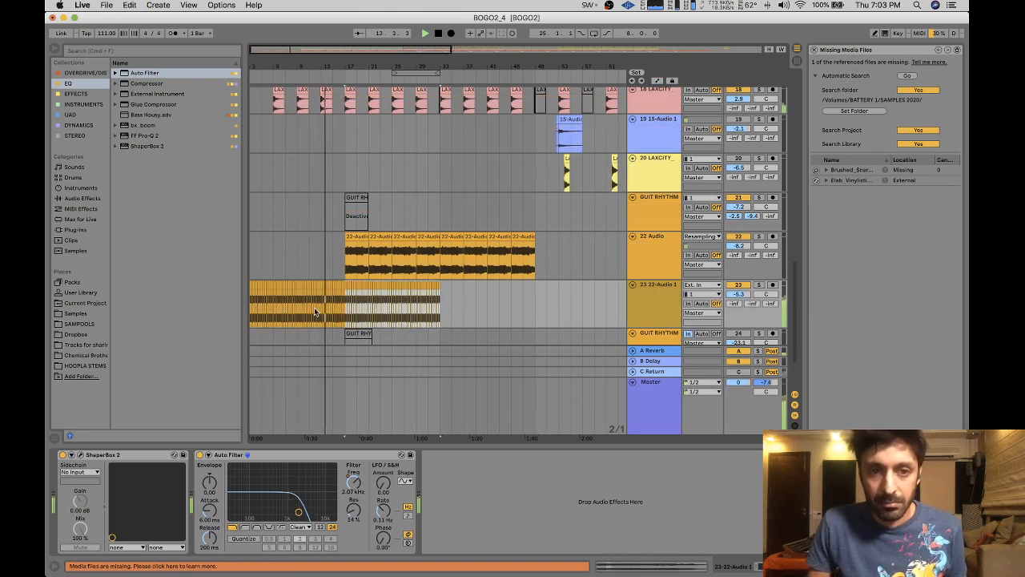
{"action": "left_click_drag", "start_coordinate": [738, 294], "coordinate": [738, 298]}
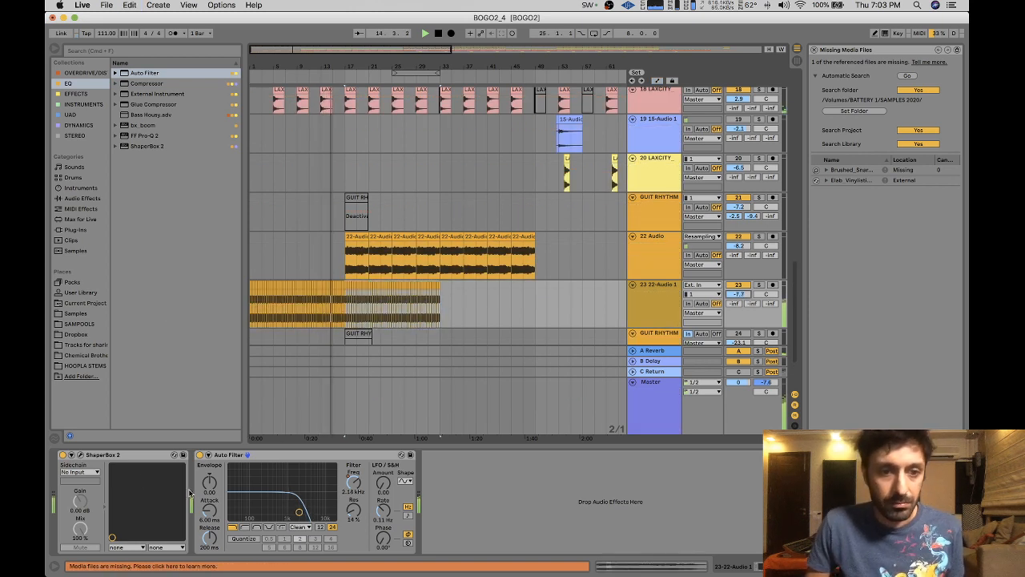
- Add FF Pro-Q 2 after Auto Filter on track 23 and adjust its EQ curve
{"action": "left_click", "coordinate": [141, 134]}
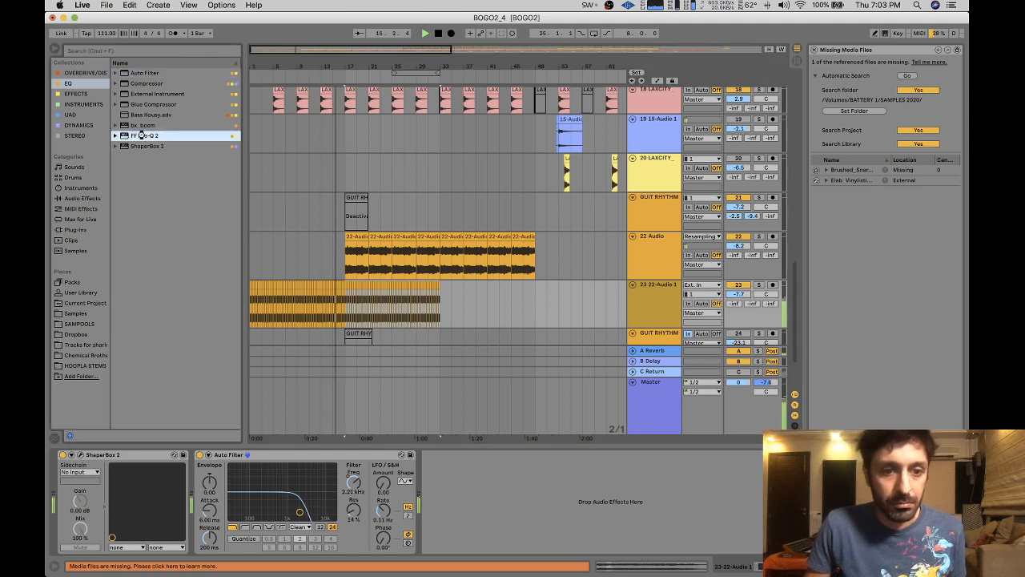
{"action": "left_click_drag", "start_coordinate": [437, 315], "coordinate": [438, 314]}
{"action": "left_click_drag", "start_coordinate": [284, 199], "coordinate": [494, 236]}
{"action": "left_click", "coordinate": [273, 86]}
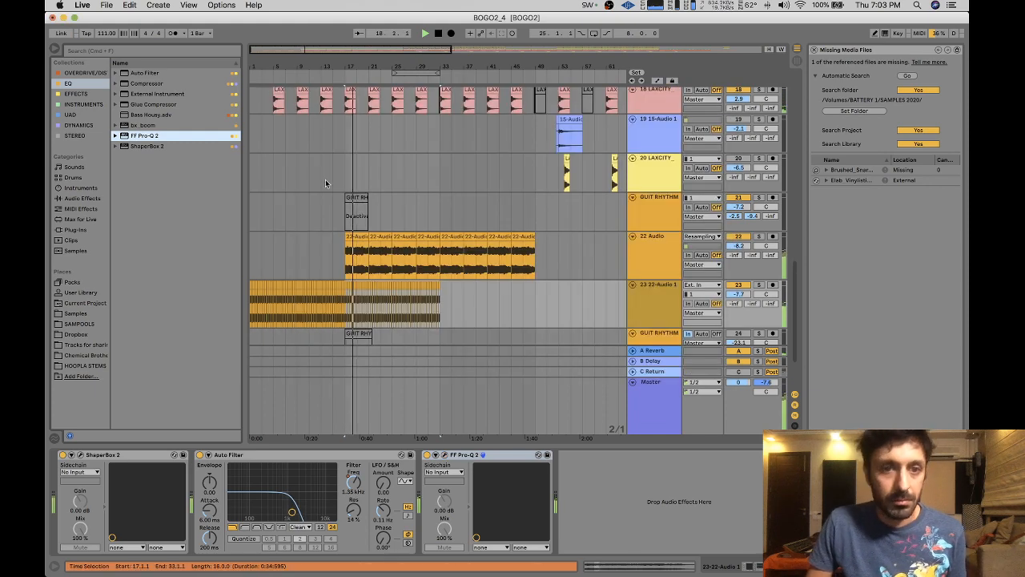
- Solo track 22 Audio and play its guitar clips from bar 17
{"action": "left_click", "coordinate": [357, 239]}
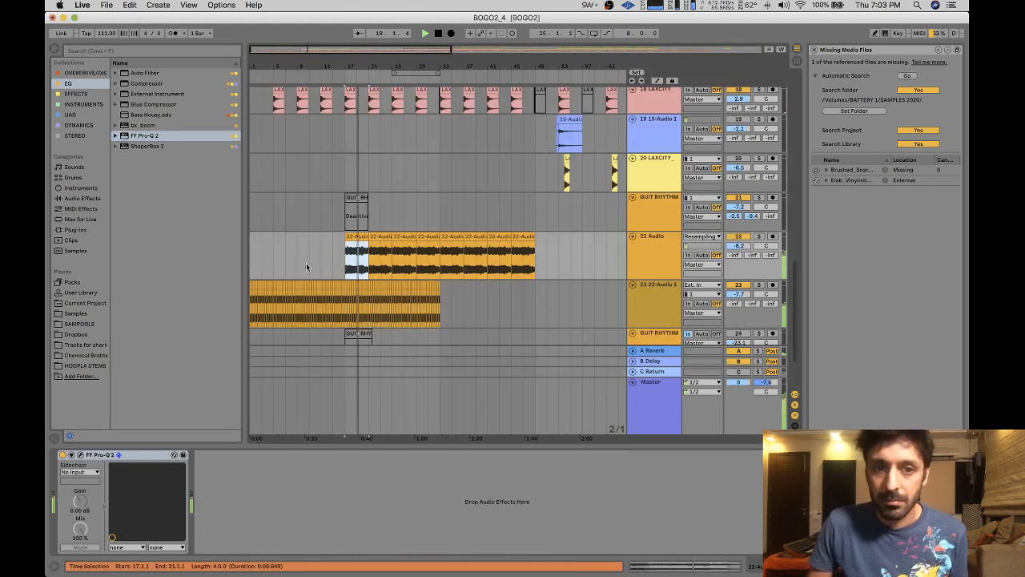
{"action": "left_click", "coordinate": [349, 265]}
{"action": "left_click", "coordinate": [759, 237]}
{"action": "key", "text": "space"}
{"action": "key", "text": "space"}
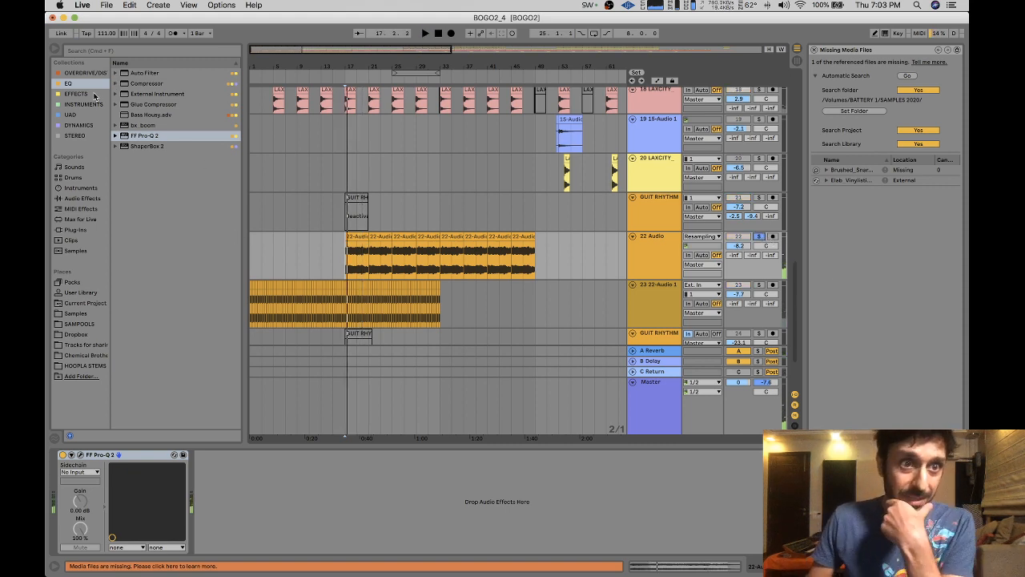
- Add Auto Filter after FF Pro-Q 2 on track 22, set resonance to 48% and automate a rising filter frequency over bars 17 to 49
{"action": "left_click", "coordinate": [140, 73]}
{"action": "left_click_drag", "start_coordinate": [484, 319], "coordinate": [353, 494]}
{"action": "key", "text": "a"}
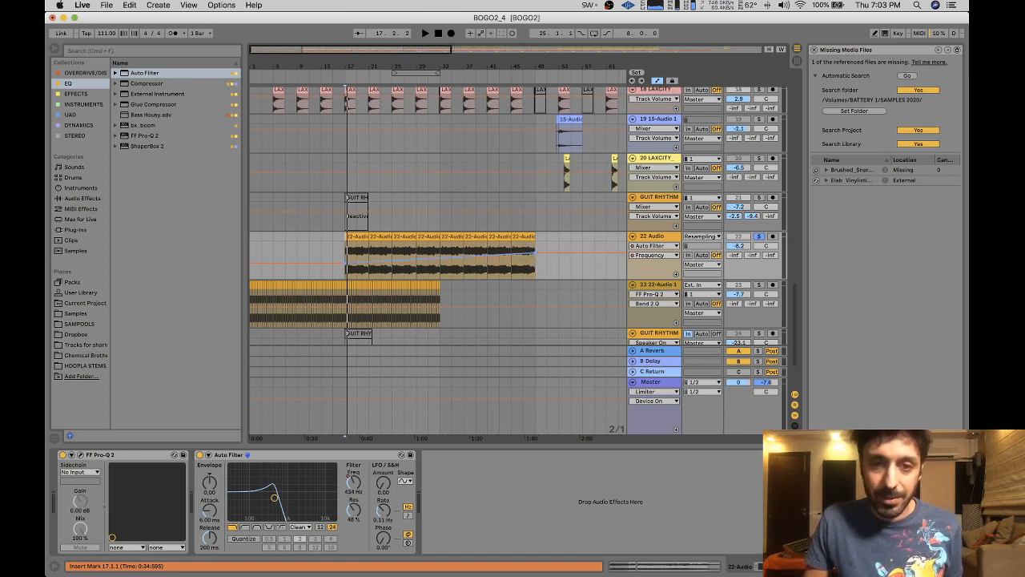
{"action": "key", "text": "space"}
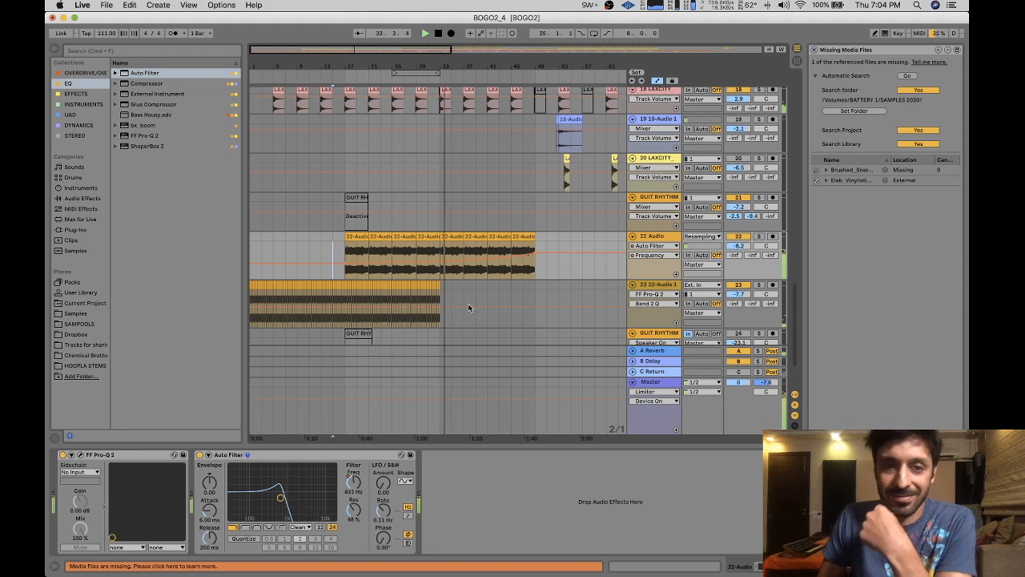
- Duplicate the track 23 slices in bars 17 to 33 onto bars 33 to 49
{"action": "left_click_drag", "start_coordinate": [400, 325], "coordinate": [349, 326]}
{"action": "key", "text": "super+d"}
{"action": "left_click_drag", "start_coordinate": [438, 322], "coordinate": [345, 326]}
{"action": "key", "text": "super+d"}
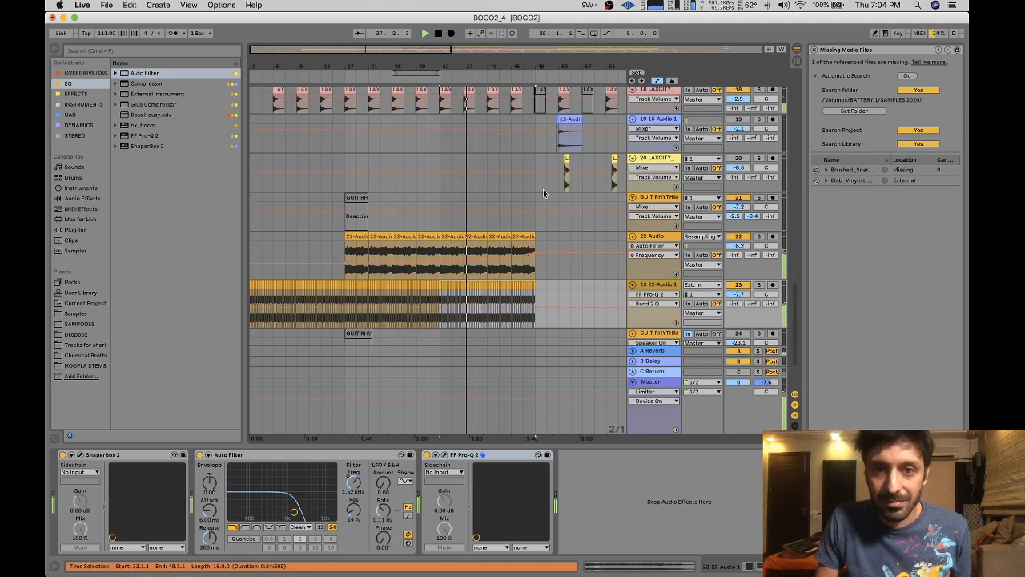
- Raise the OpenHH Phonoroom instrument's volume to 17.7 dB on track 10
{"action": "scroll", "coordinate": [535, 191], "scroll_direction": "down", "scroll_amount": 5}
{"action": "scroll", "coordinate": [308, 195], "scroll_direction": "up", "scroll_amount": 10}
{"action": "scroll", "coordinate": [361, 192], "scroll_direction": "down", "scroll_amount": 10}
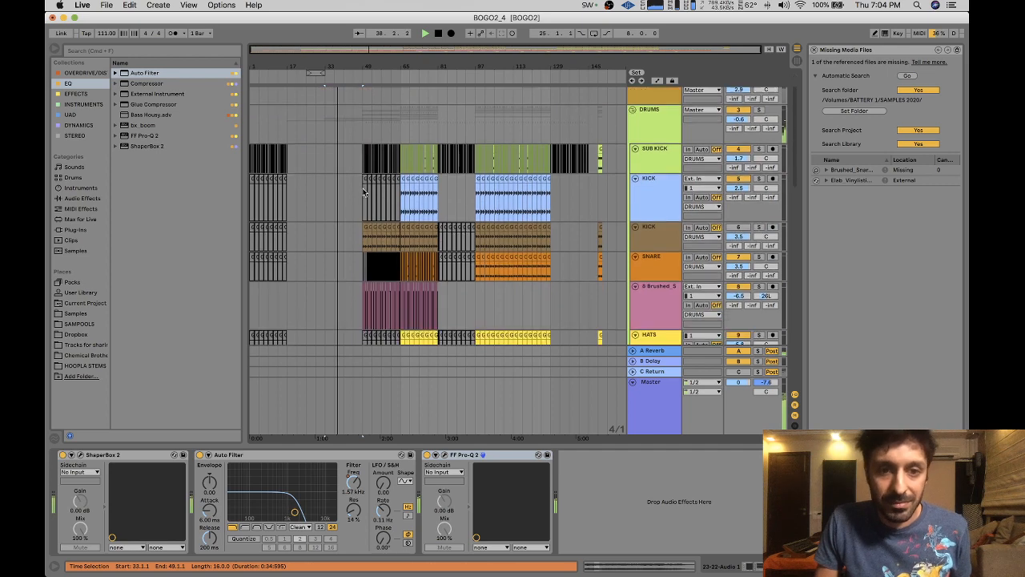
{"action": "left_click", "coordinate": [359, 182]}
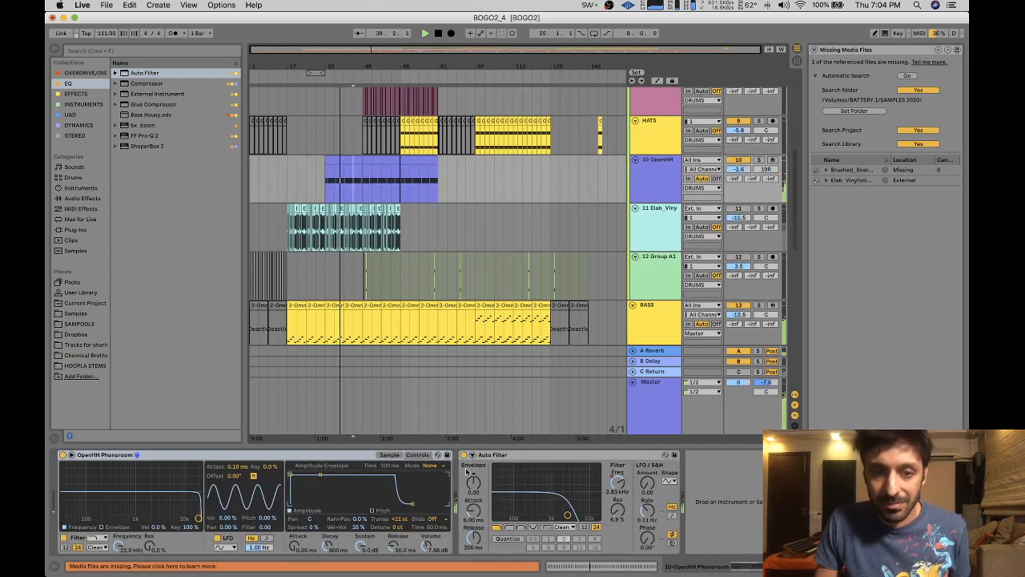
{"action": "left_click", "coordinate": [72, 454]}
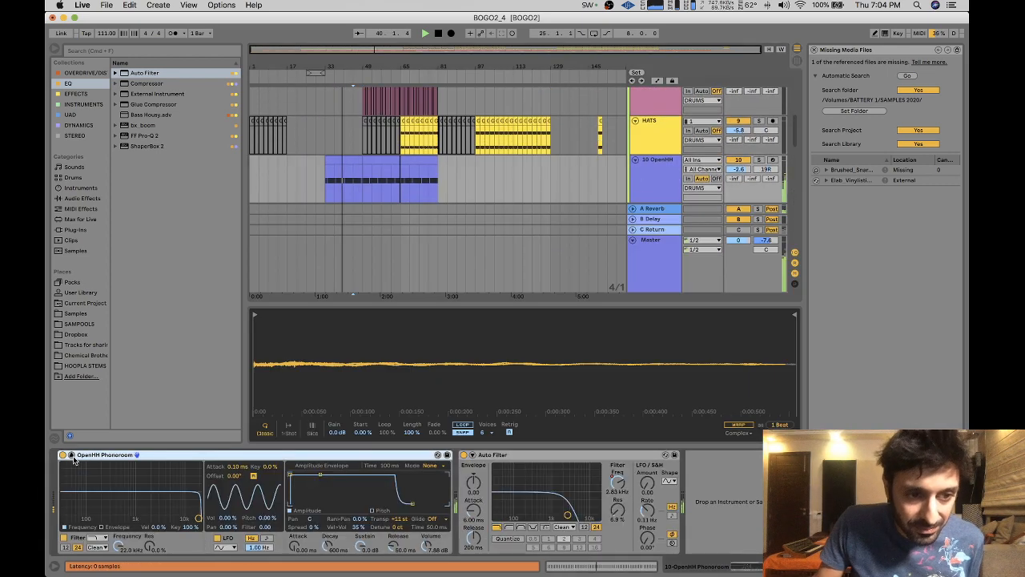
{"action": "left_click", "coordinate": [72, 456]}
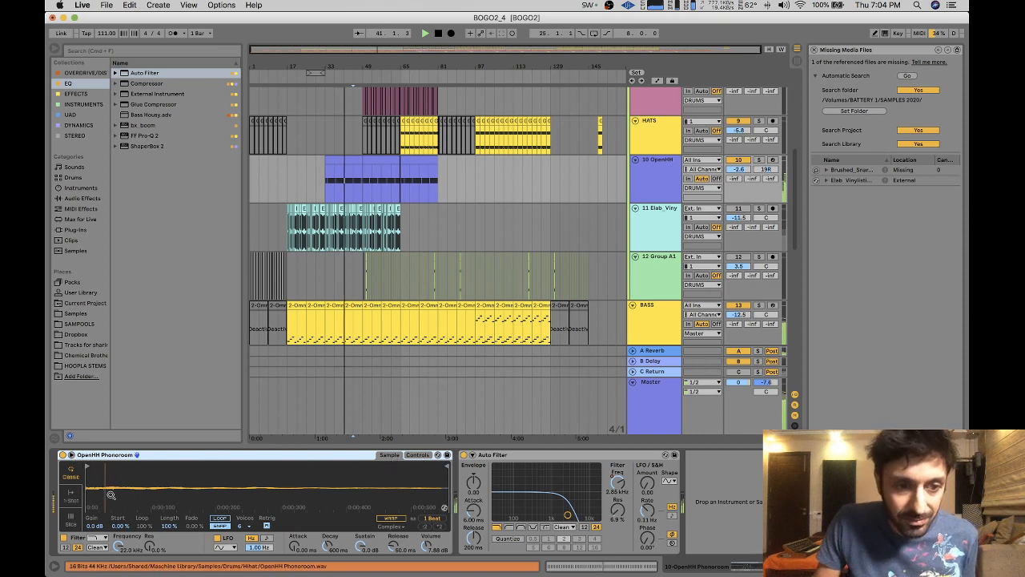
{"action": "left_click_drag", "start_coordinate": [431, 545], "coordinate": [431, 549]}
- Inspect the notes and velocities in the OpenHH clip at bars 33 to 49
{"action": "double_click", "coordinate": [333, 162]}
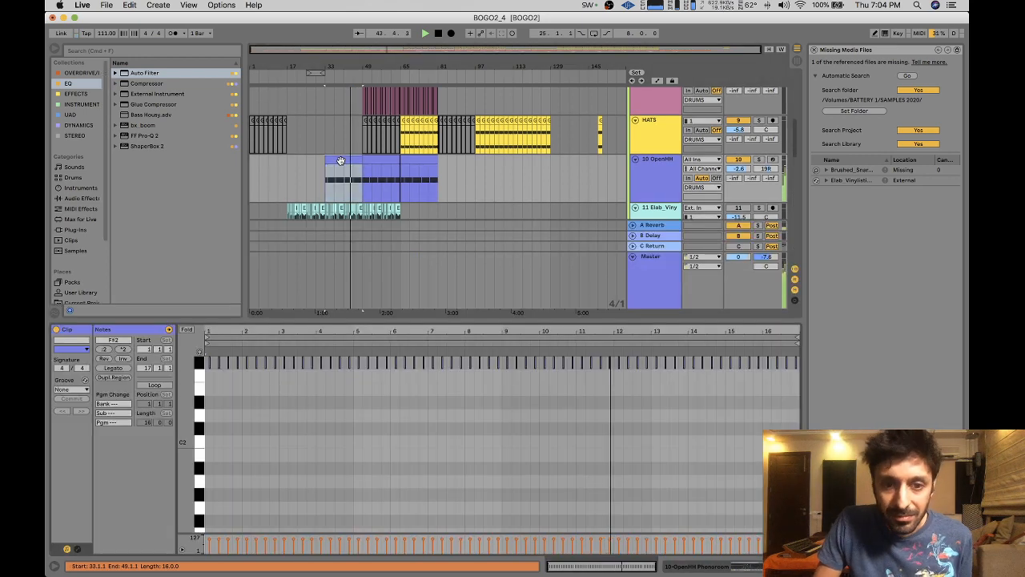
{"action": "left_click", "coordinate": [489, 403]}
{"action": "key", "text": "shift+Tab"}
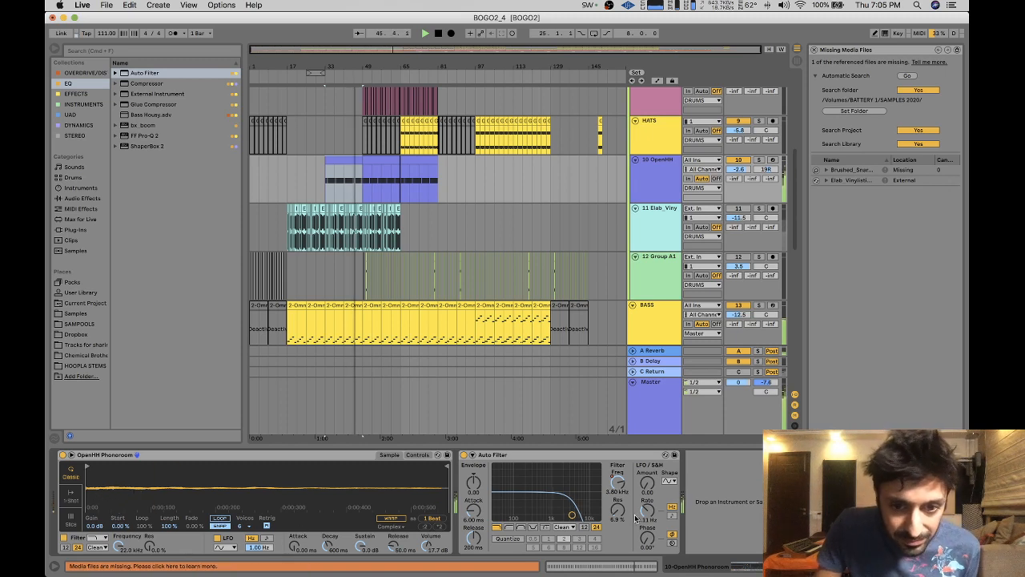
- Add FF Pro-Q 2 after Auto Filter on the OpenHH track and apply a low cut at about 1 kHz
{"action": "left_click", "coordinate": [138, 136]}
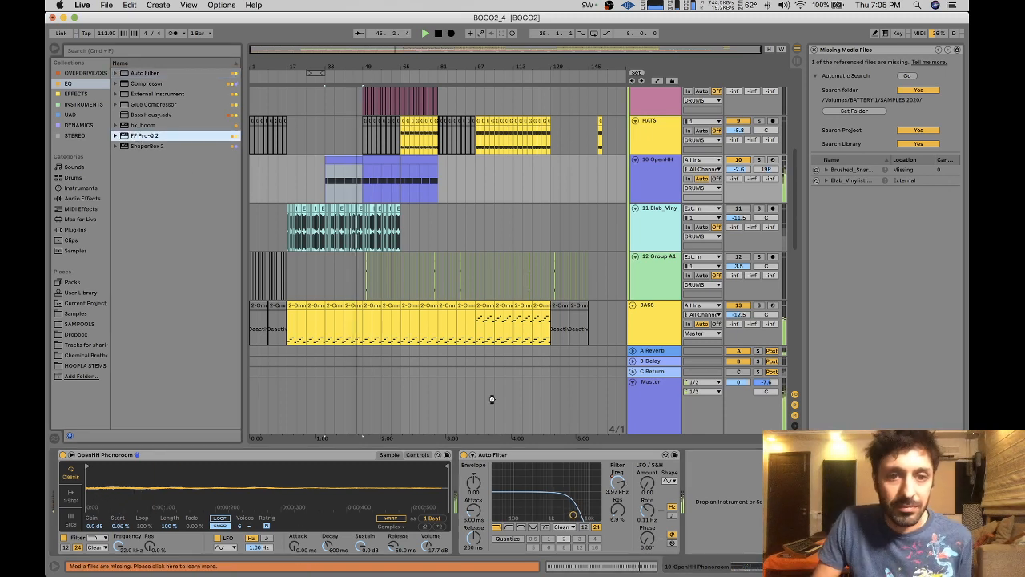
{"action": "left_click_drag", "start_coordinate": [144, 136], "coordinate": [701, 482]}
{"action": "double_click", "coordinate": [285, 206]}
{"action": "left_click_drag", "start_coordinate": [285, 206], "coordinate": [537, 207]}
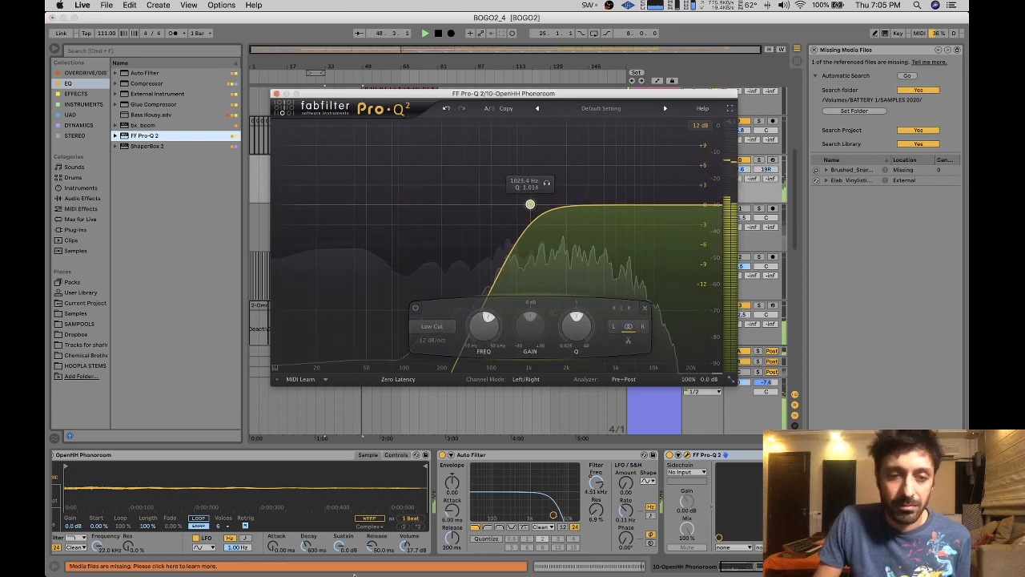
{"action": "left_click", "coordinate": [276, 94]}
{"action": "left_click", "coordinate": [489, 170]}
- Audition the arrangement around bars 45 and 65, and select bars 49 to 65 on the DRUMS group and kick tracks
{"action": "left_click", "coordinate": [348, 142]}
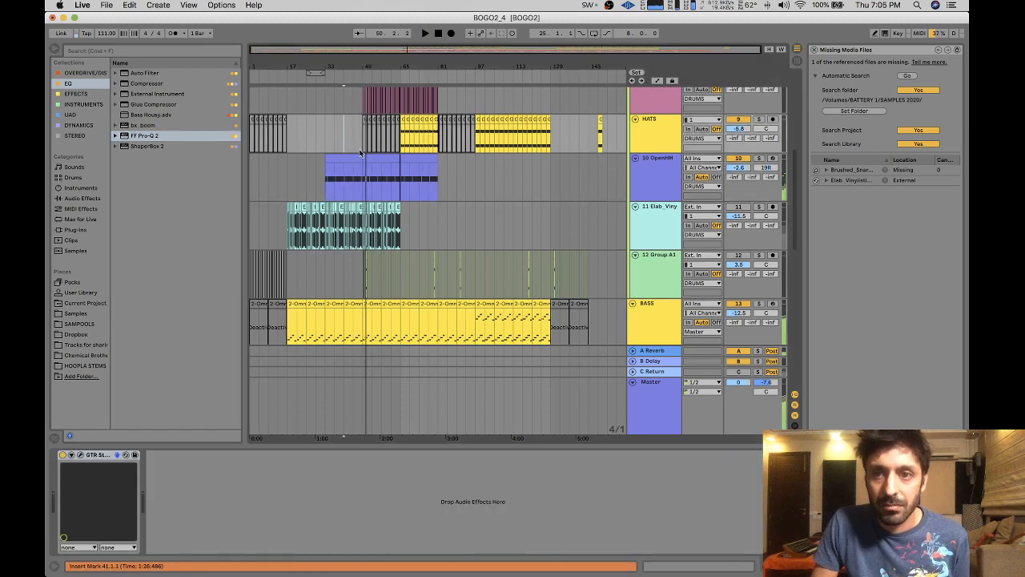
{"action": "key", "text": "space"}
{"action": "scroll", "coordinate": [365, 152], "scroll_direction": "up", "scroll_amount": 8}
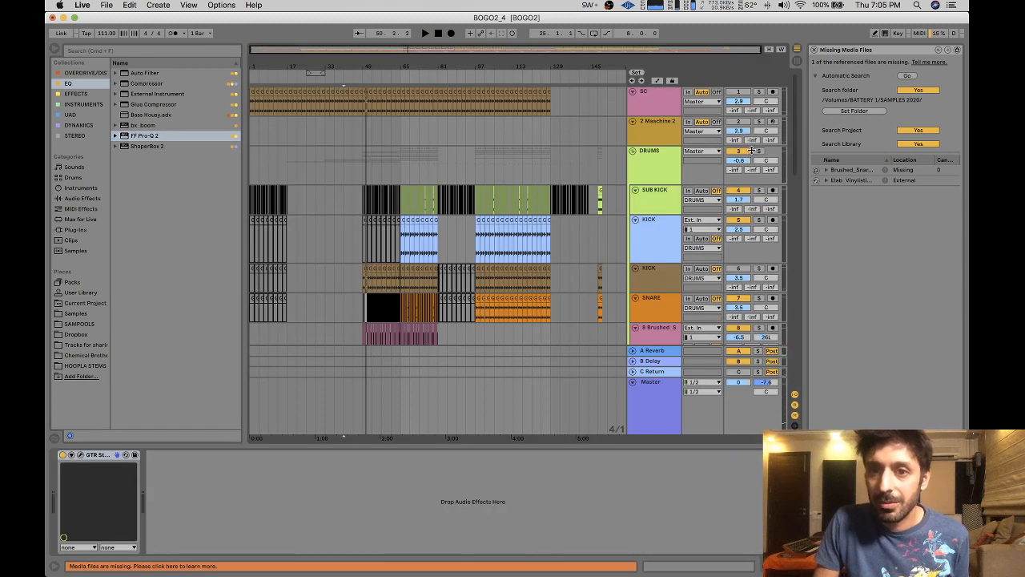
{"action": "left_click", "coordinate": [392, 166]}
{"action": "key", "text": "space"}
{"action": "left_click", "coordinate": [403, 164]}
{"action": "key", "text": "space"}
{"action": "key", "text": "space"}
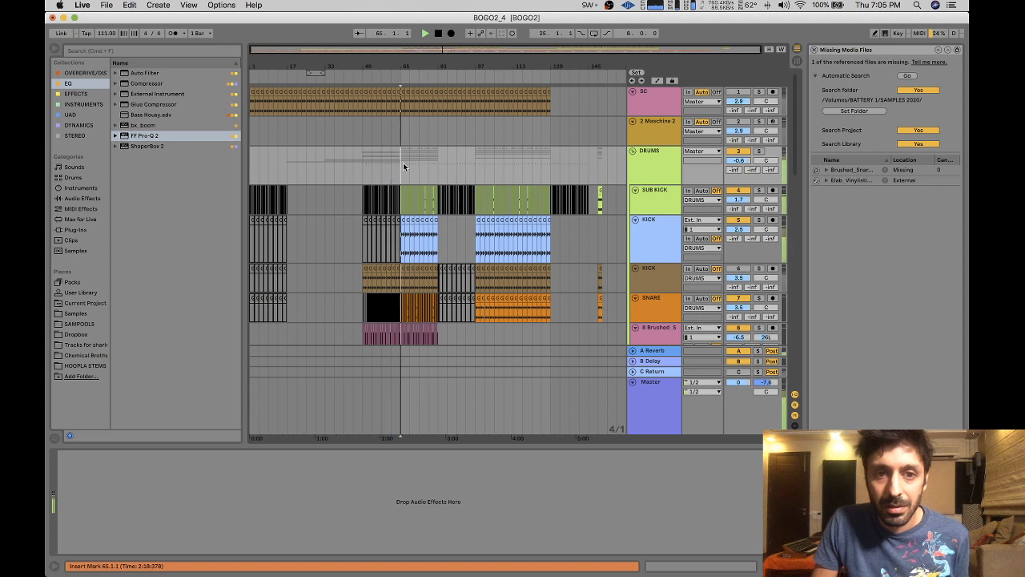
{"action": "left_click", "coordinate": [353, 171]}
{"action": "key", "text": "space"}
{"action": "key", "text": "space"}
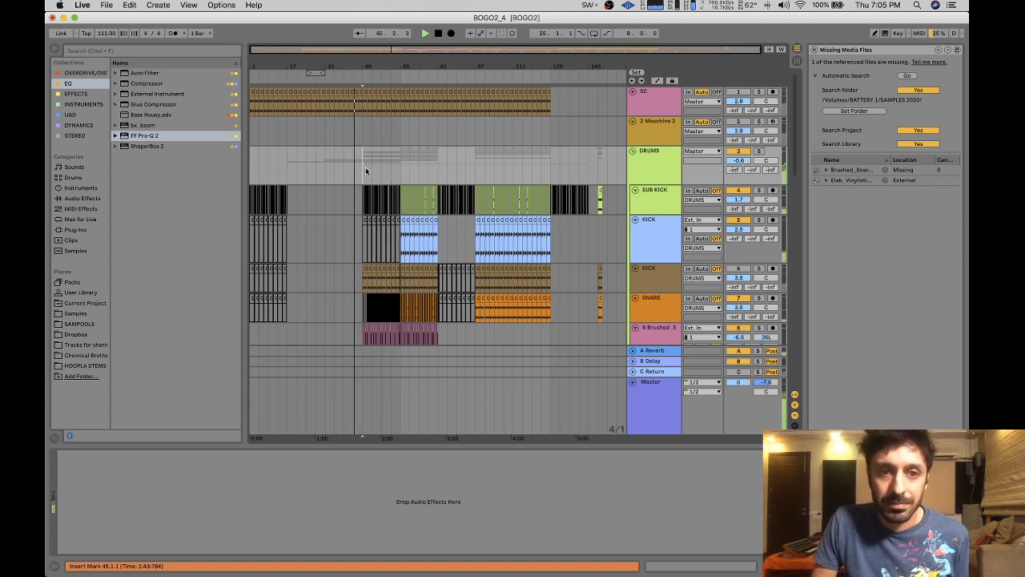
{"action": "left_click_drag", "start_coordinate": [365, 167], "coordinate": [399, 281]}
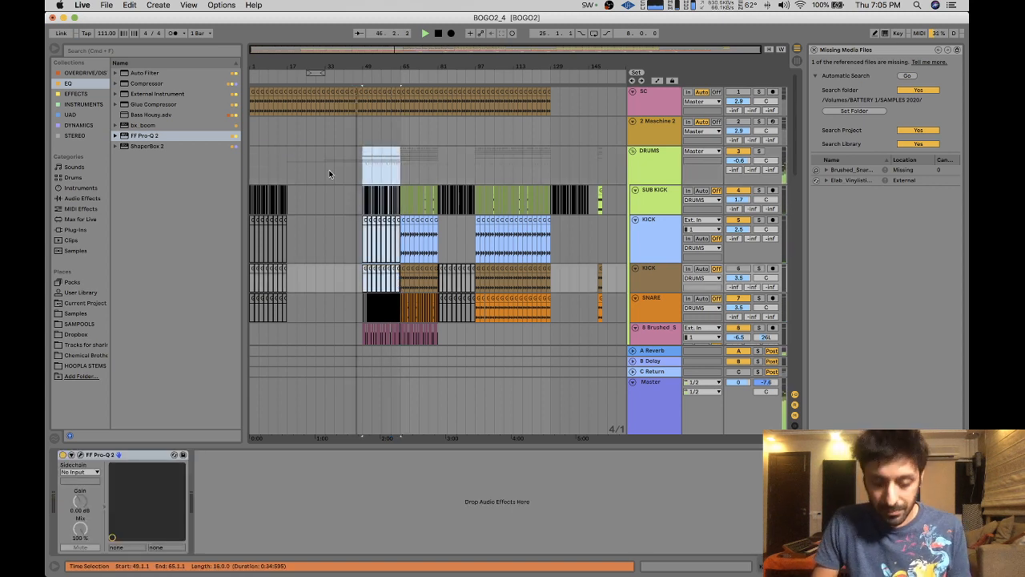
- Adjust the Auto Filter frequency automation on the MAIN LEAD track around bar 49
{"action": "scroll", "coordinate": [337, 192], "scroll_direction": "down", "scroll_amount": 10}
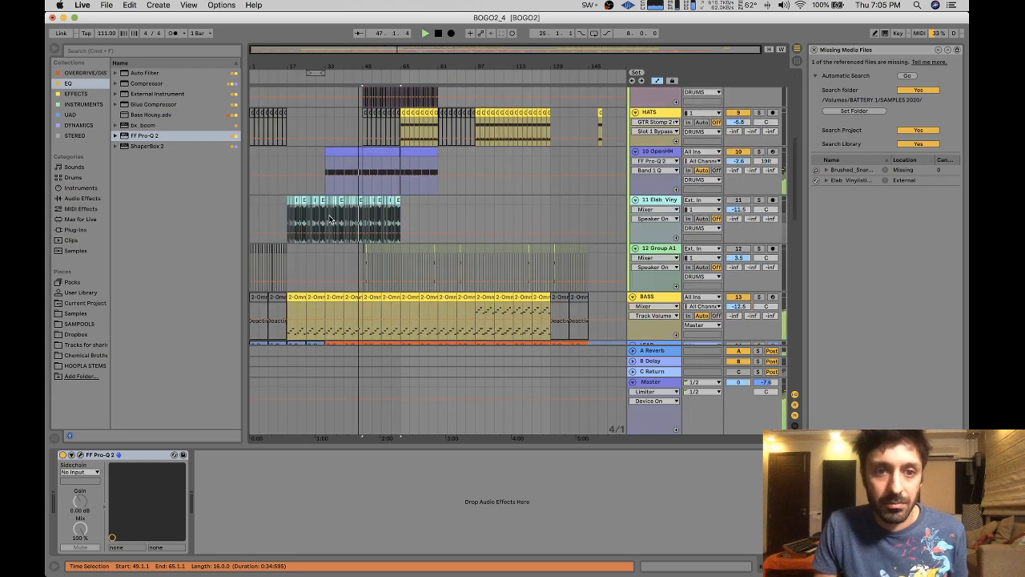
{"action": "scroll", "coordinate": [333, 200], "scroll_direction": "down", "scroll_amount": 2}
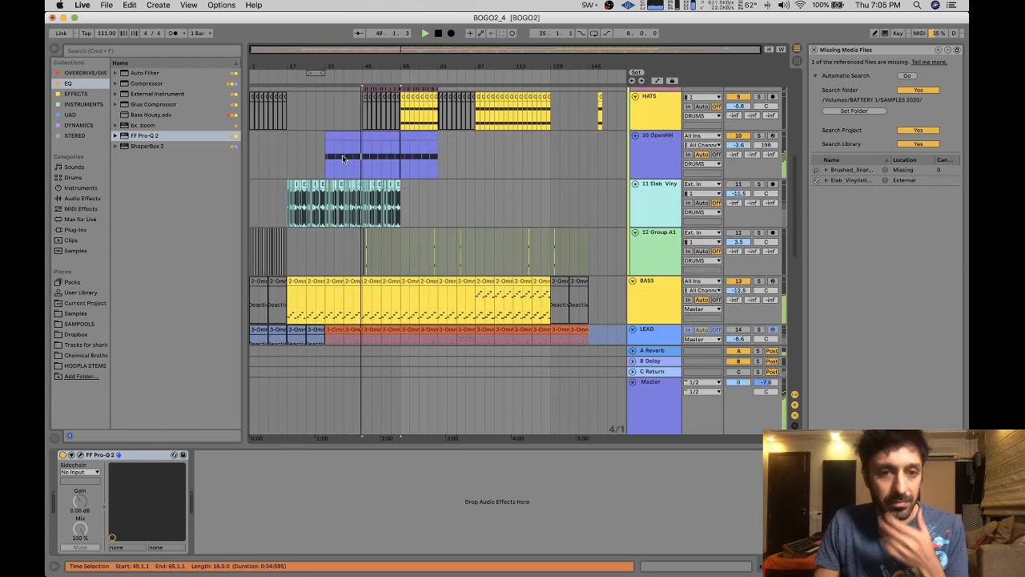
{"action": "scroll", "coordinate": [341, 158], "scroll_direction": "down", "scroll_amount": 3}
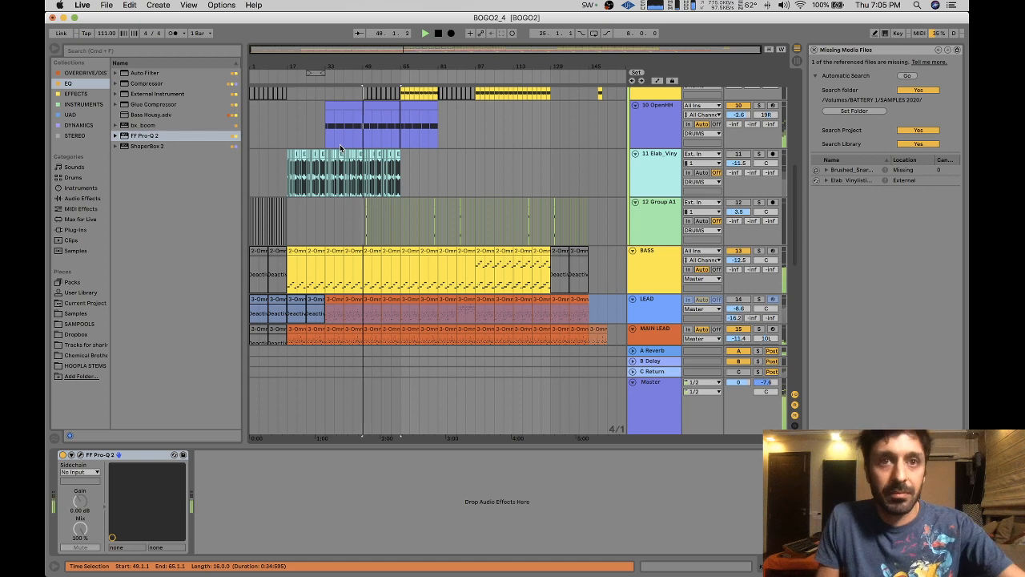
{"action": "scroll", "coordinate": [335, 164], "scroll_direction": "down", "scroll_amount": 10}
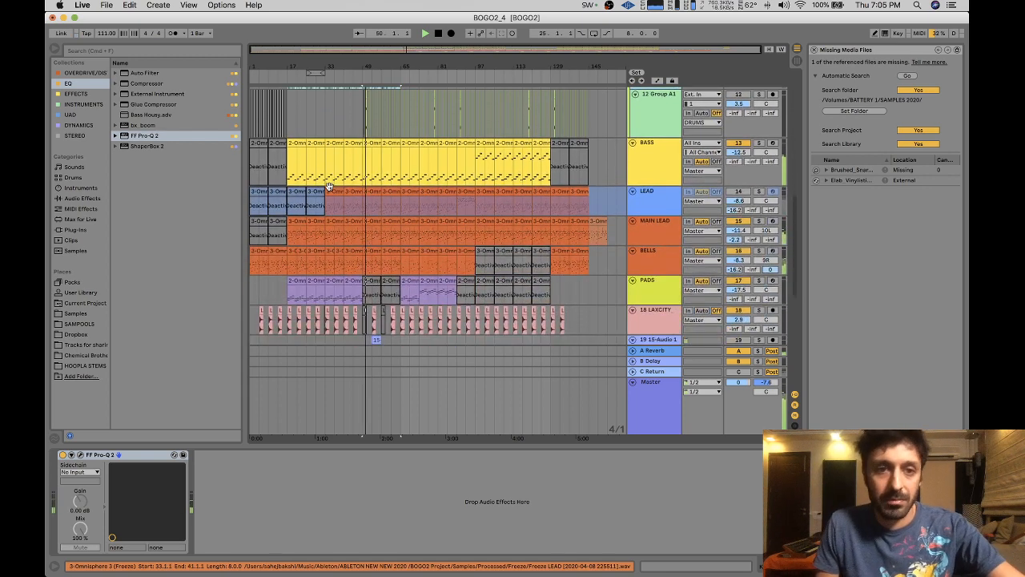
{"action": "left_click", "coordinate": [656, 223]}
{"action": "key", "text": "a"}
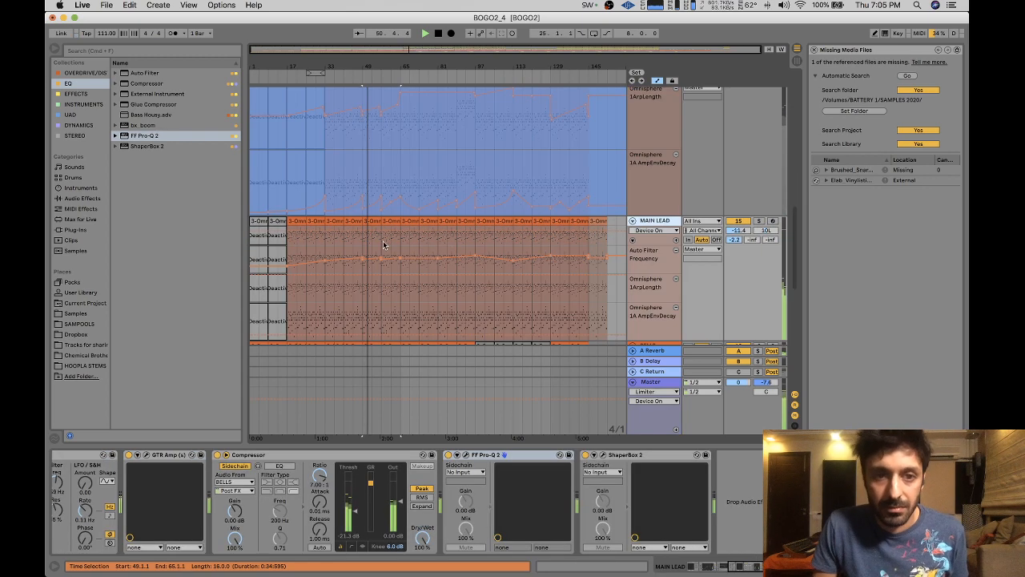
{"action": "left_click_drag", "start_coordinate": [364, 261], "coordinate": [371, 261]}
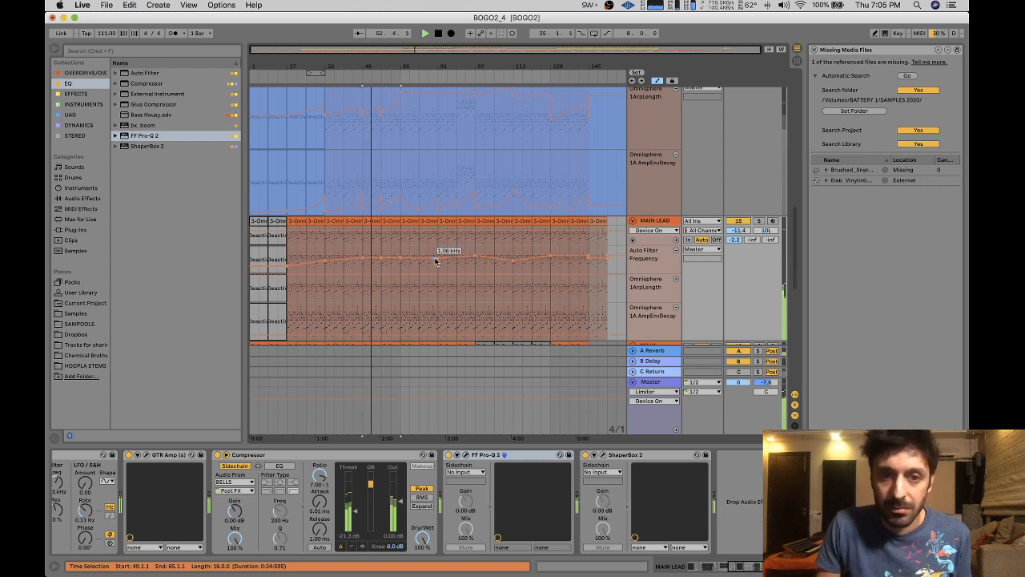
{"action": "key", "text": "a"}
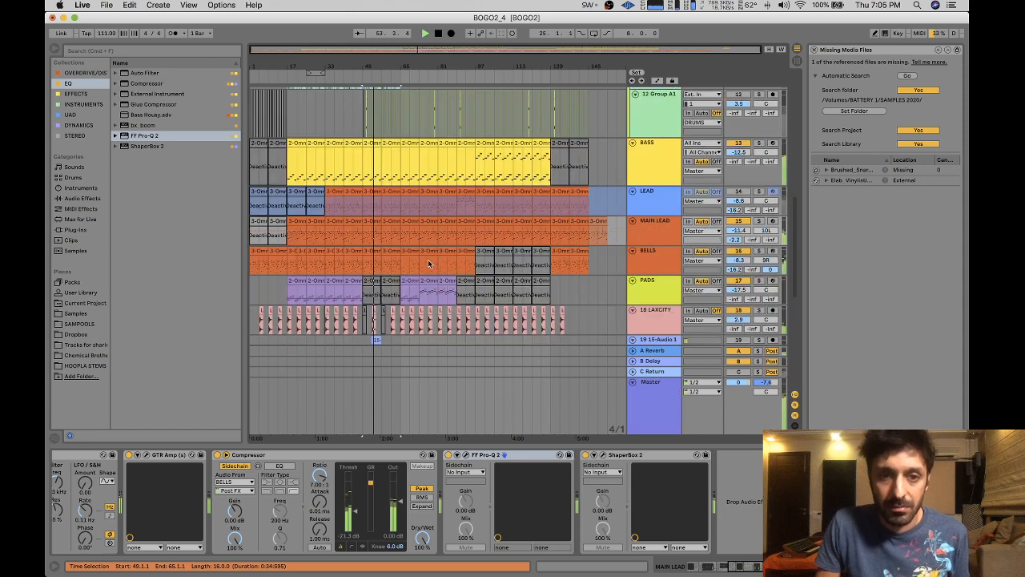
- Lower the OpenHH track volume to -7.5 dB
{"action": "scroll", "coordinate": [601, 161], "scroll_direction": "up", "scroll_amount": 10}
{"action": "left_click_drag", "start_coordinate": [730, 214], "coordinate": [702, 215]}
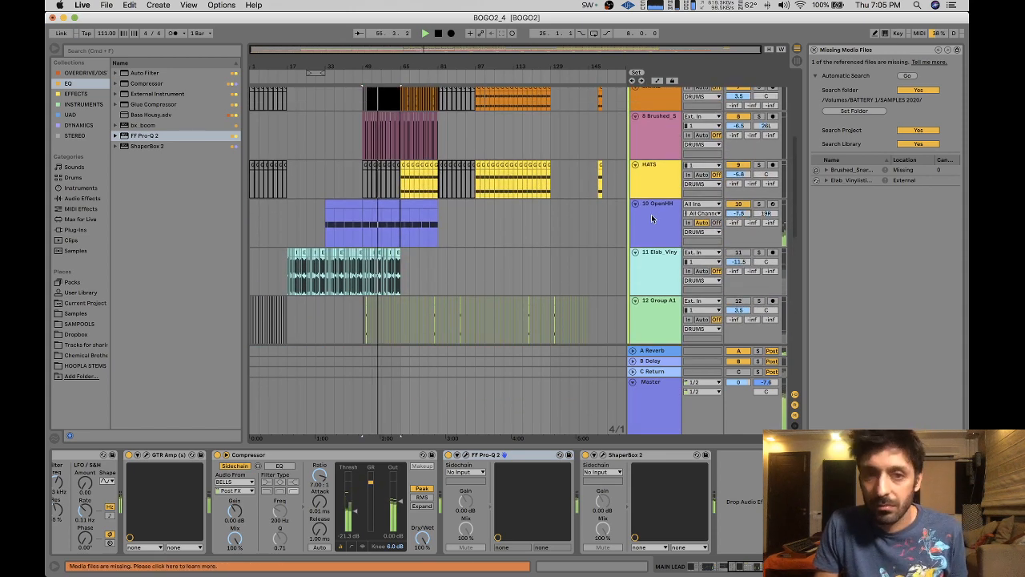
{"action": "scroll", "coordinate": [299, 150], "scroll_direction": "up", "scroll_amount": 4}
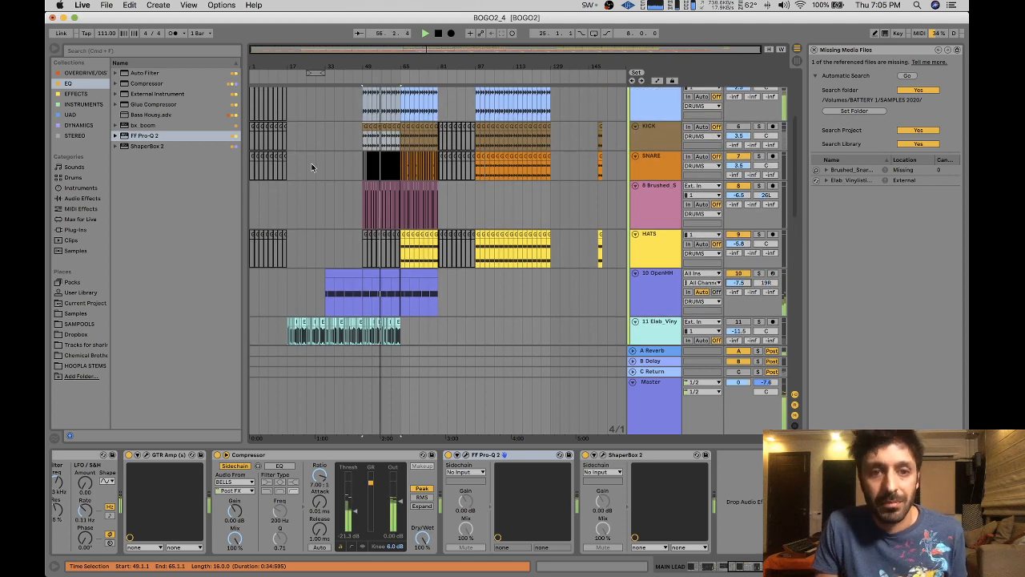
- Raise the track volumes to -11.0 dB on MAIN LEAD, -6.4 dB on BELLS and -4.8 dB on HATS
{"action": "scroll", "coordinate": [311, 166], "scroll_direction": "down", "scroll_amount": 10}
{"action": "left_click_drag", "start_coordinate": [739, 279], "coordinate": [735, 242]}
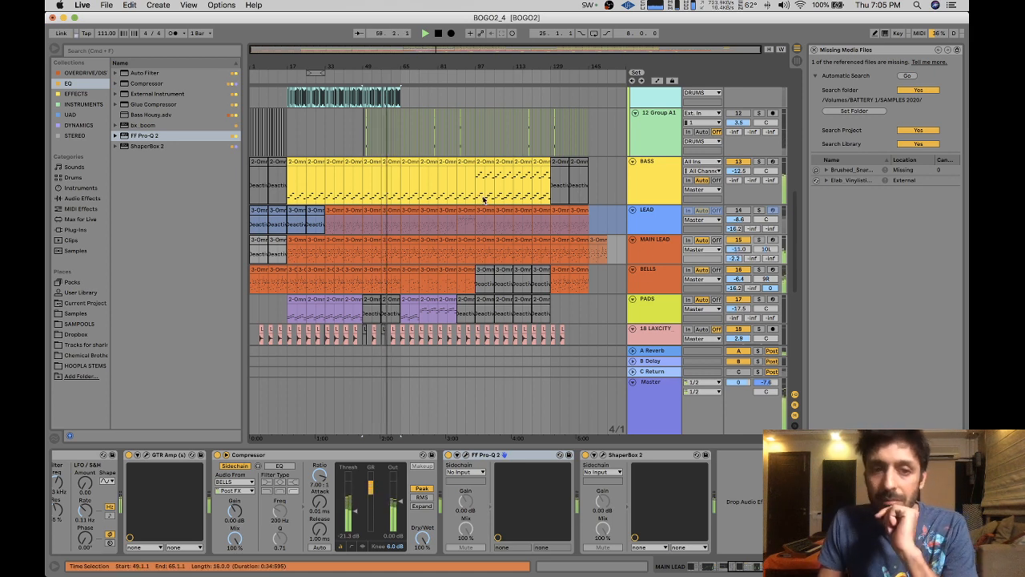
{"action": "left_click", "coordinate": [397, 257]}
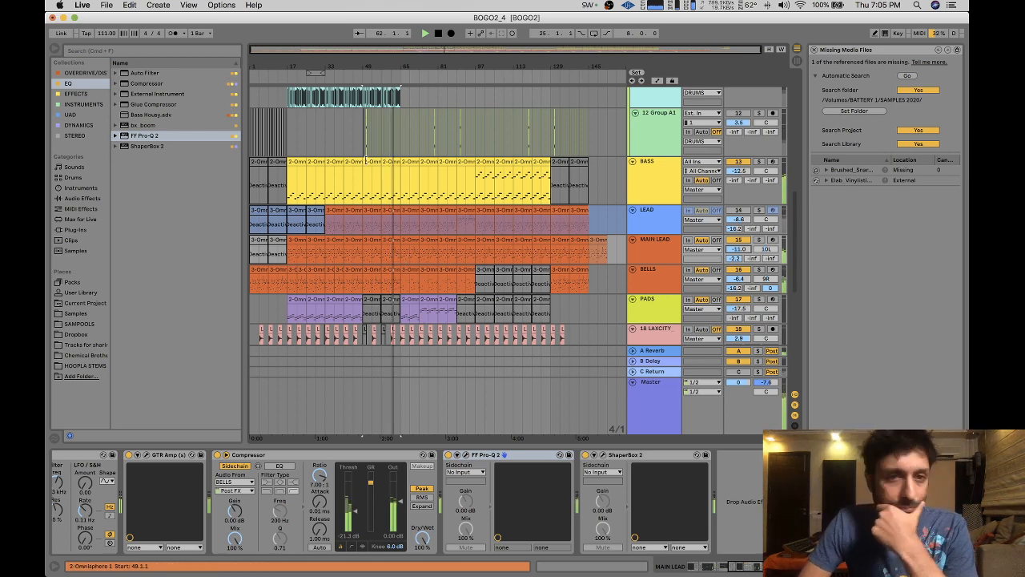
{"action": "scroll", "coordinate": [365, 159], "scroll_direction": "up", "scroll_amount": 5}
{"action": "scroll", "coordinate": [365, 160], "scroll_direction": "up", "scroll_amount": 3}
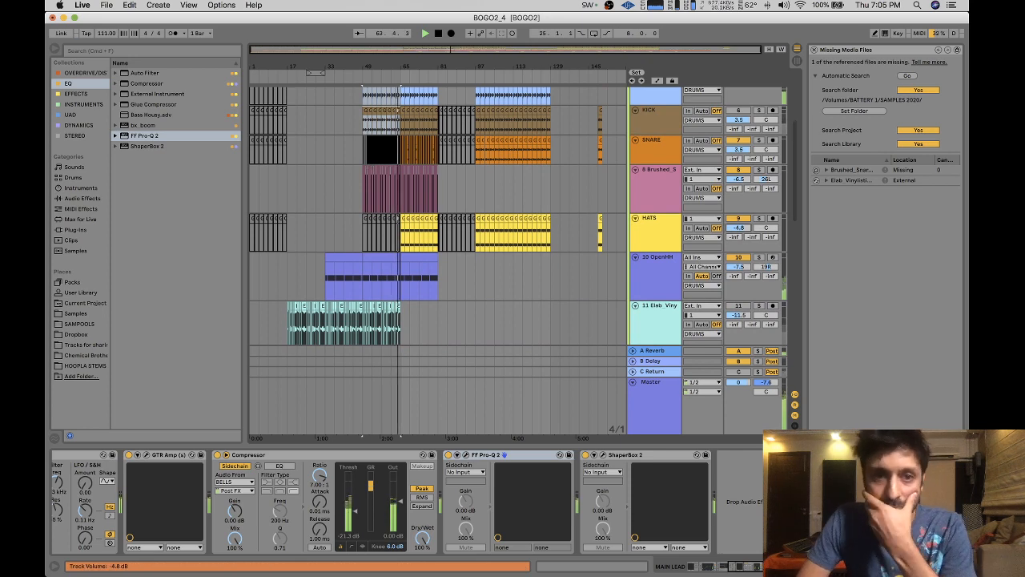
- Review the tracks from BASS through track 23 while listening to the arrangement up to bar 75
{"action": "scroll", "coordinate": [423, 195], "scroll_direction": "down", "scroll_amount": 1}
{"action": "scroll", "coordinate": [412, 196], "scroll_direction": "down", "scroll_amount": 8}
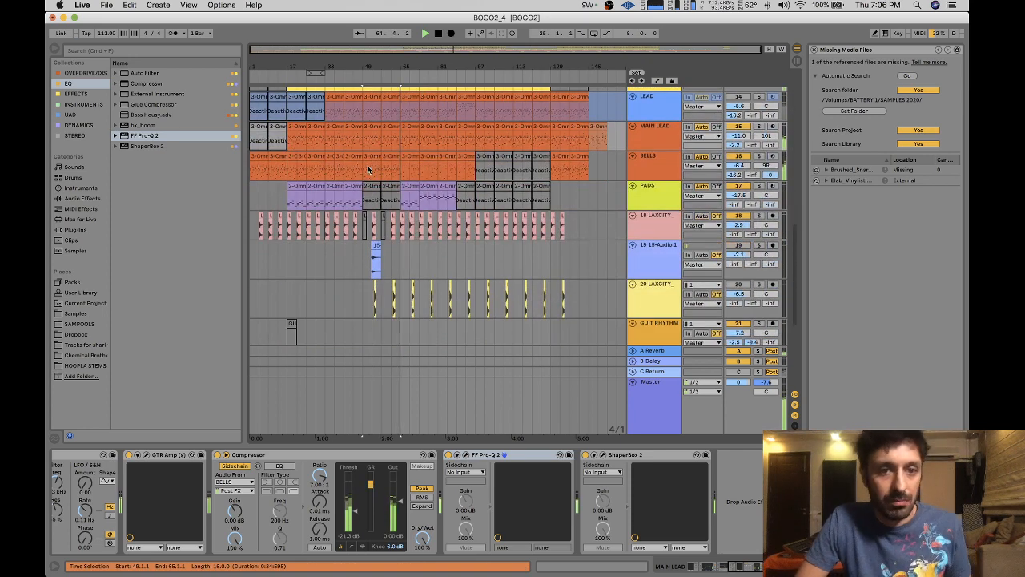
{"action": "scroll", "coordinate": [370, 164], "scroll_direction": "down", "scroll_amount": 3}
{"action": "scroll", "coordinate": [371, 160], "scroll_direction": "up", "scroll_amount": 5}
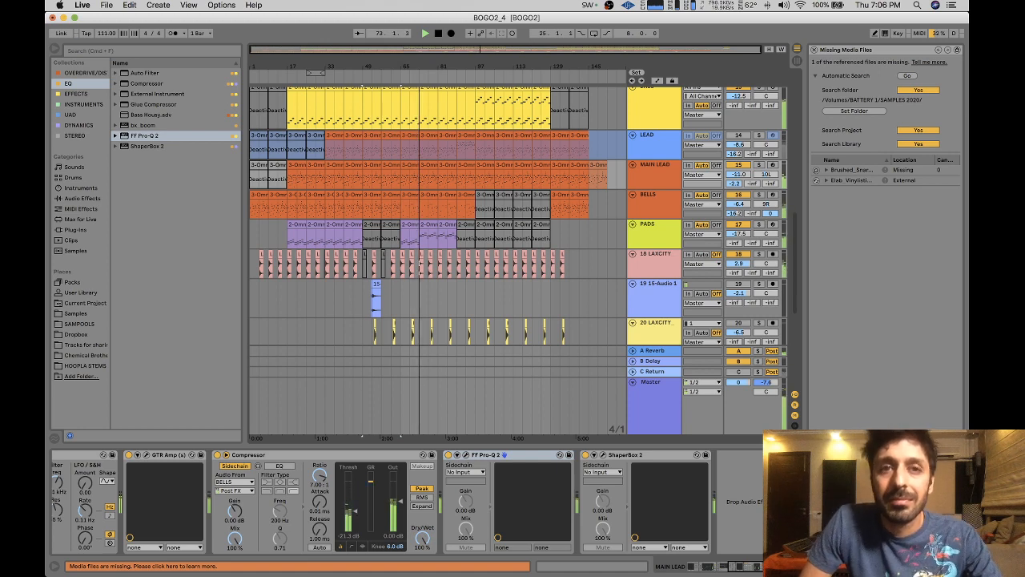
{"action": "scroll", "coordinate": [396, 220], "scroll_direction": "down", "scroll_amount": 5}
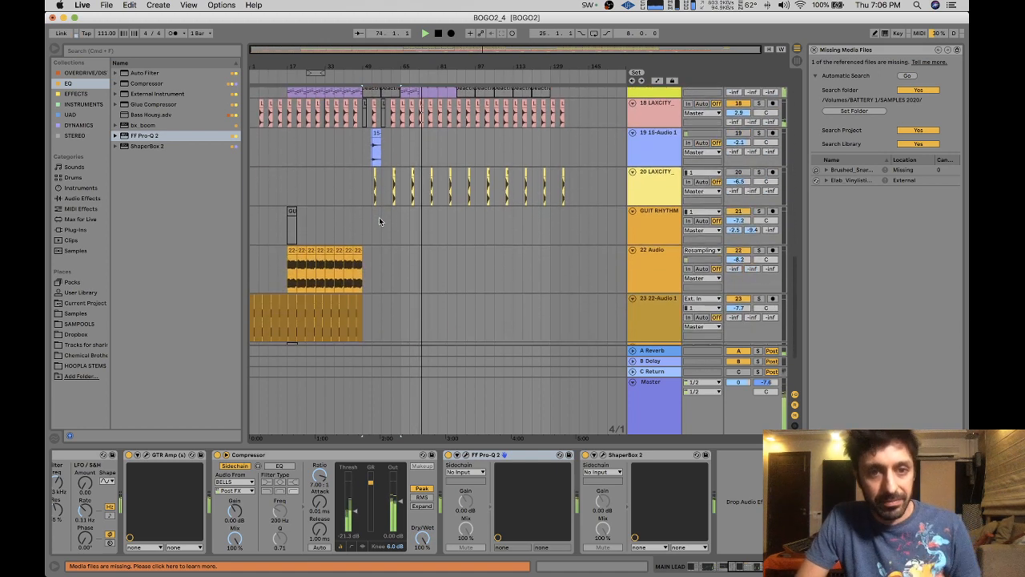
{"action": "scroll", "coordinate": [433, 168], "scroll_direction": "up", "scroll_amount": 5}
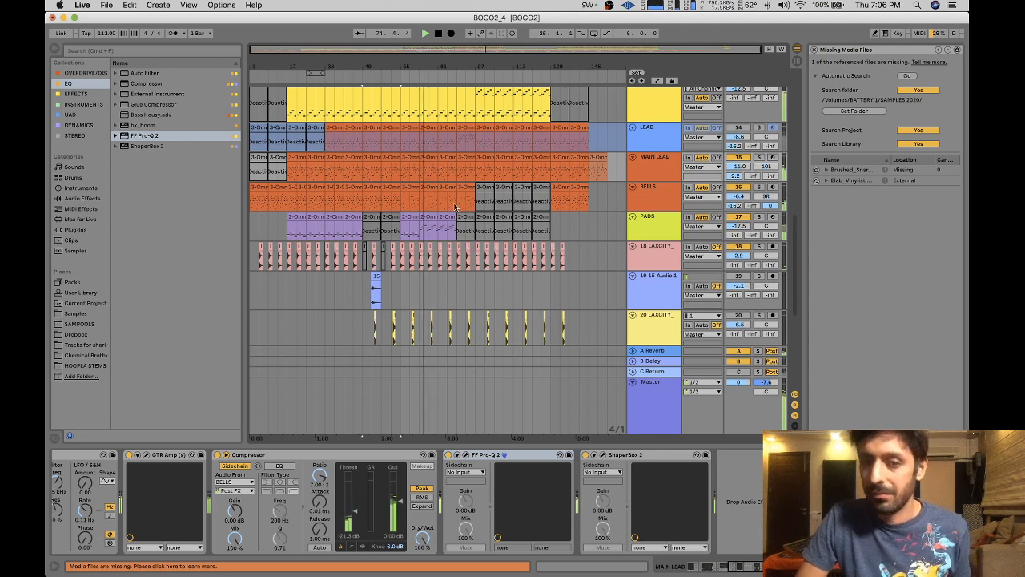
{"action": "scroll", "coordinate": [417, 172], "scroll_direction": "down", "scroll_amount": 2}
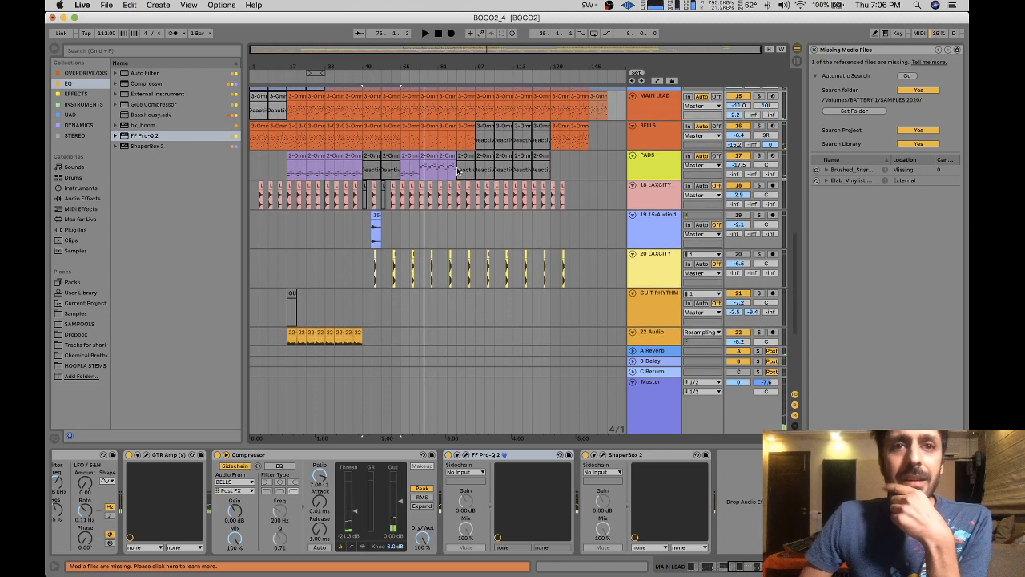
{"action": "left_click_drag", "start_coordinate": [410, 231], "coordinate": [441, 232]}
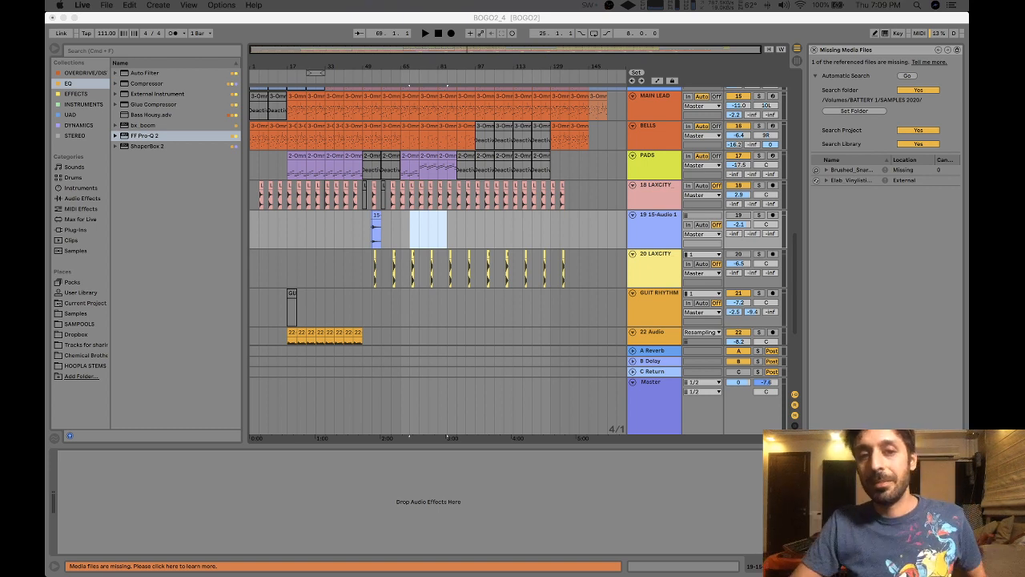
{"action": "left_click", "coordinate": [414, 240]}
{"action": "left_click", "coordinate": [414, 239]}
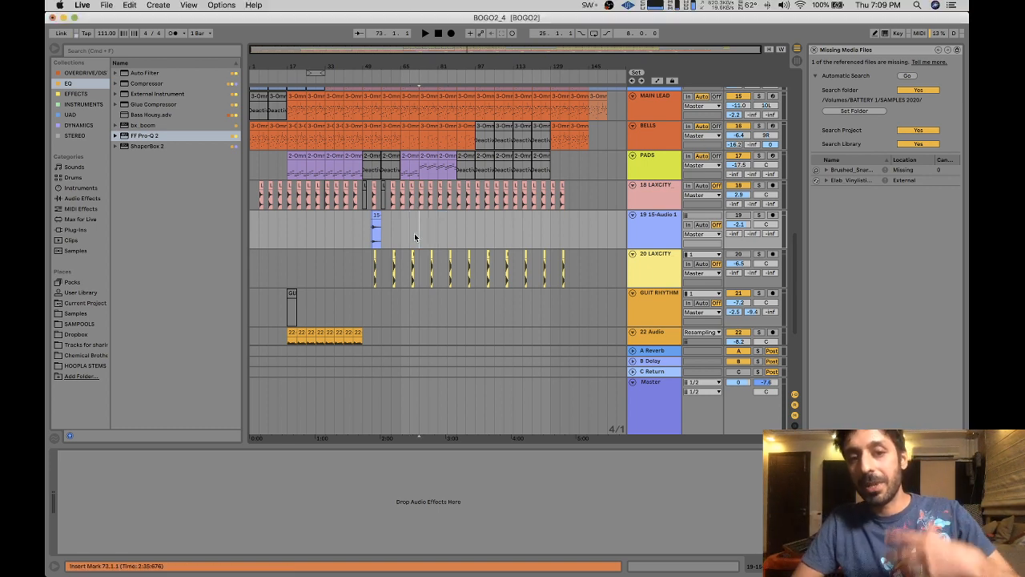
{"action": "left_click_drag", "start_coordinate": [411, 236], "coordinate": [458, 234]}
{"action": "left_click", "coordinate": [416, 233]}
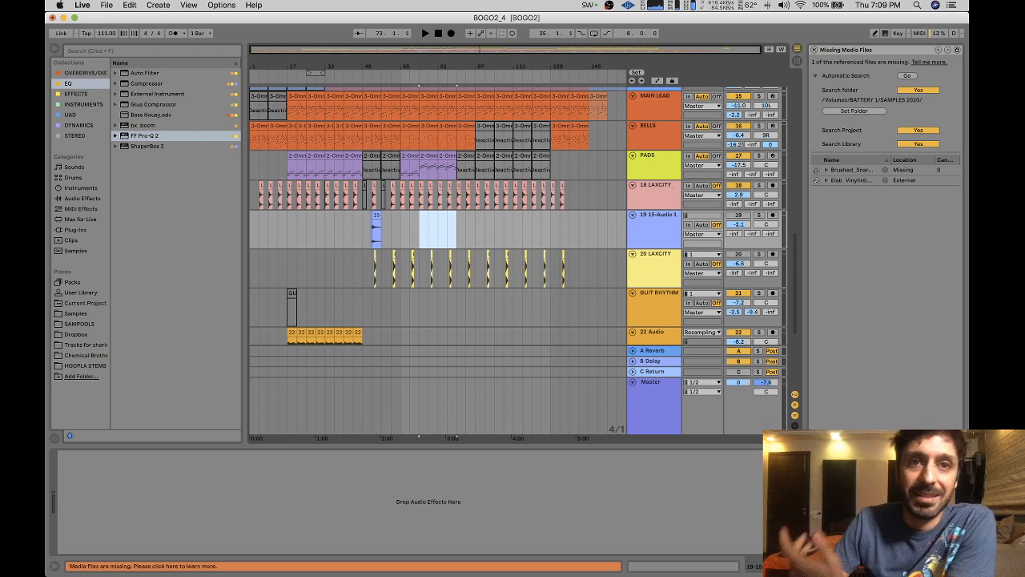
{"action": "left_click", "coordinate": [324, 216]}
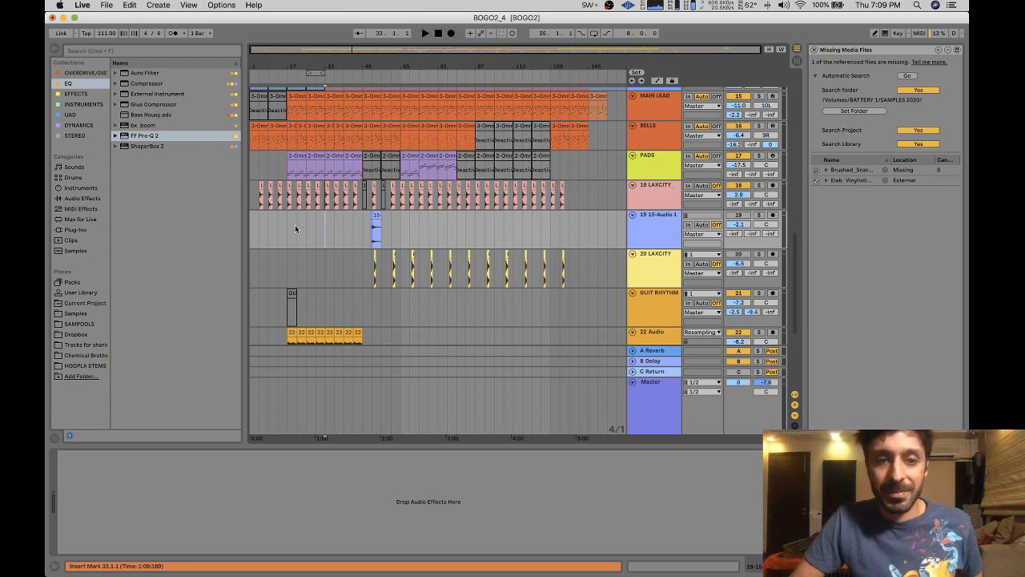
{"action": "scroll", "coordinate": [308, 235], "scroll_direction": "down", "scroll_amount": 2}
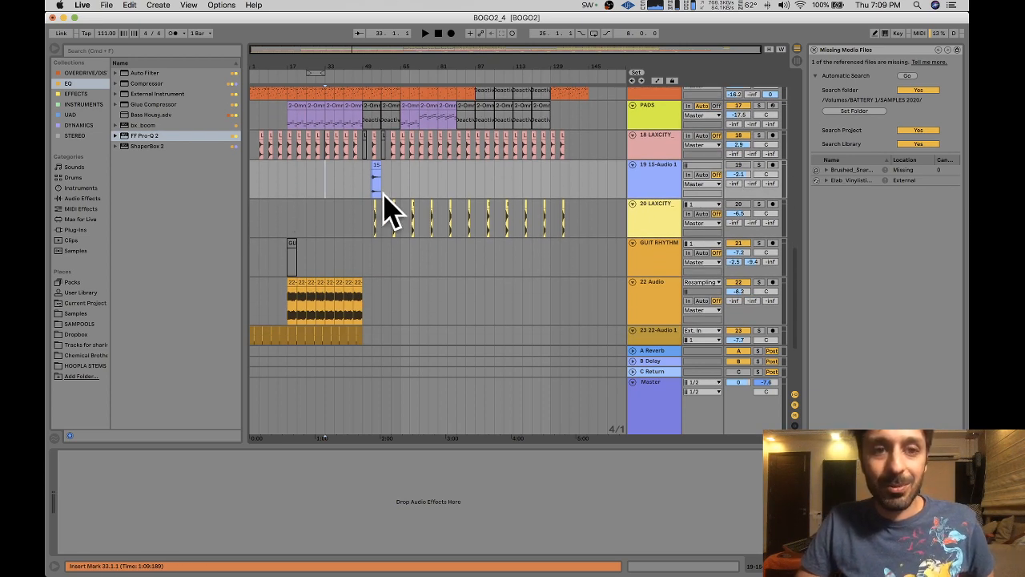
{"action": "mouse_move", "coordinate": [297, 216]}
{"action": "left_mouse_down"}
{"action": "mouse_move", "coordinate": [352, 222]}
{"action": "mouse_move", "coordinate": [308, 229]}
{"action": "left_mouse_up"}
{"action": "left_click_drag", "start_coordinate": [306, 176], "coordinate": [342, 185]}
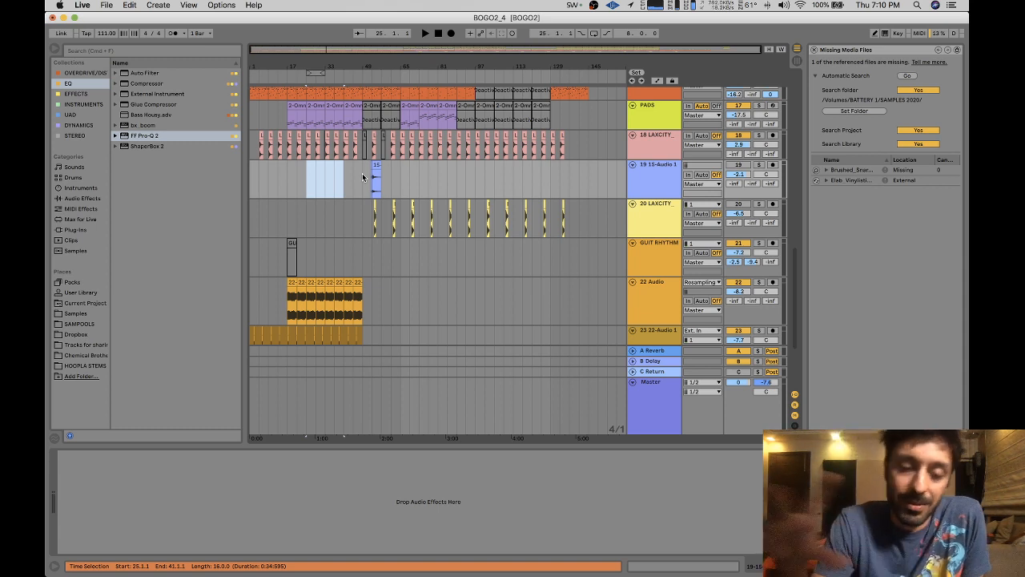
{"action": "left_click", "coordinate": [312, 178]}
{"action": "left_click_drag", "start_coordinate": [301, 182], "coordinate": [334, 185]}
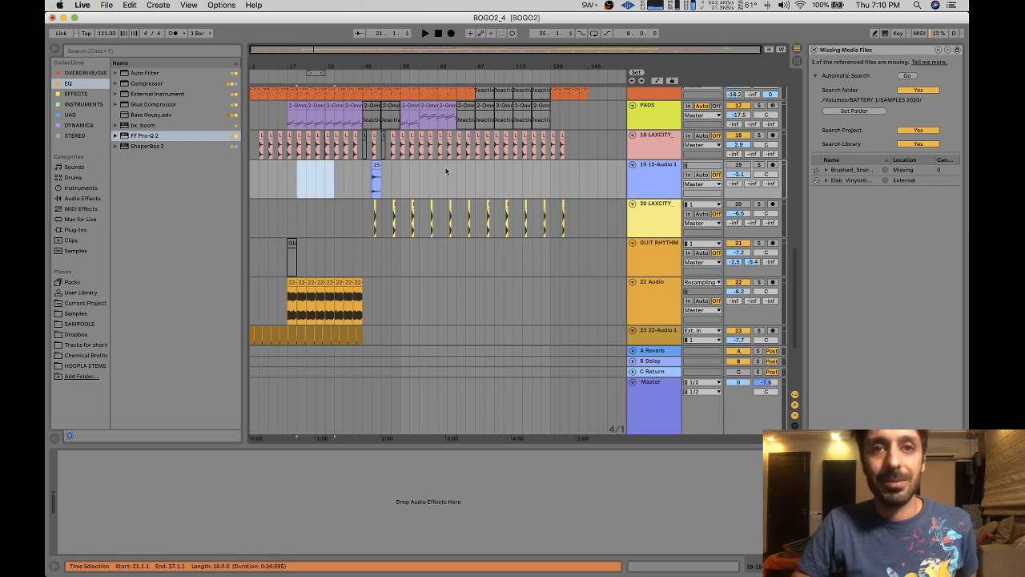
{"action": "left_click", "coordinate": [446, 187]}
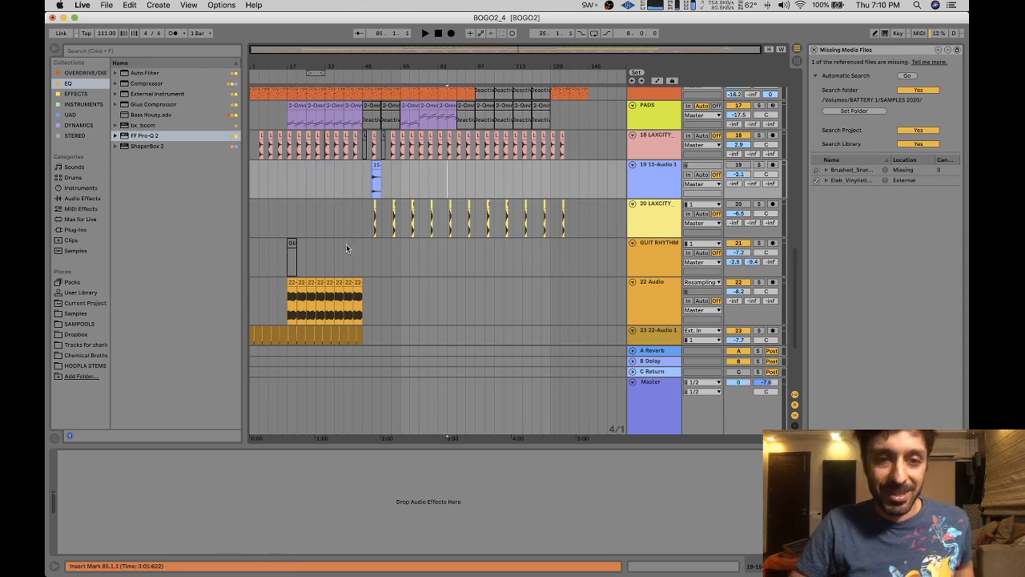
- Review the drum, lead and GUIT RHYTHM tracks while playing the arrangement from bar 9
{"action": "scroll", "coordinate": [346, 244], "scroll_direction": "up", "scroll_amount": 2}
{"action": "scroll", "coordinate": [346, 243], "scroll_direction": "down", "scroll_amount": 4}
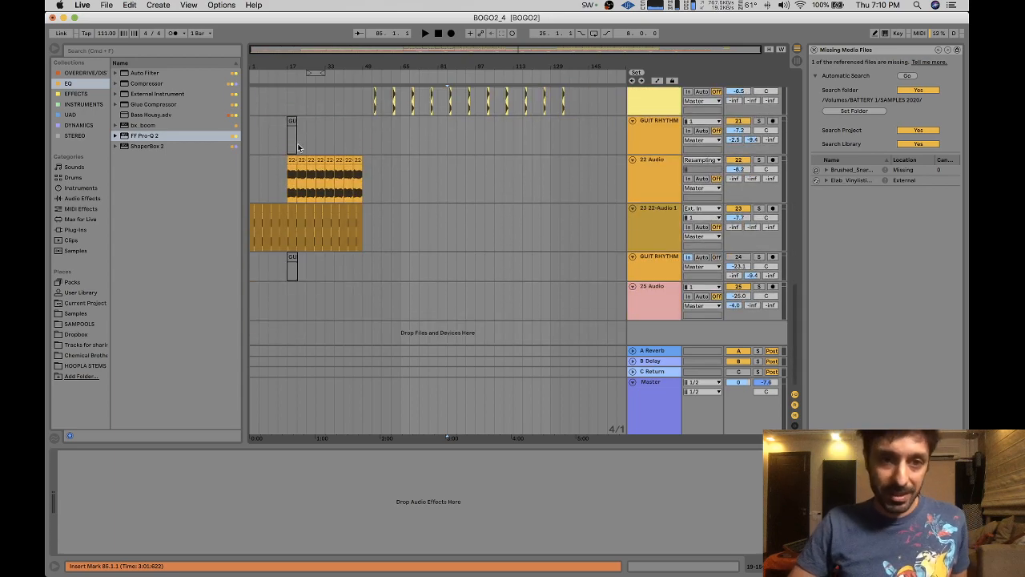
{"action": "left_click", "coordinate": [344, 126]}
{"action": "left_click", "coordinate": [327, 127]}
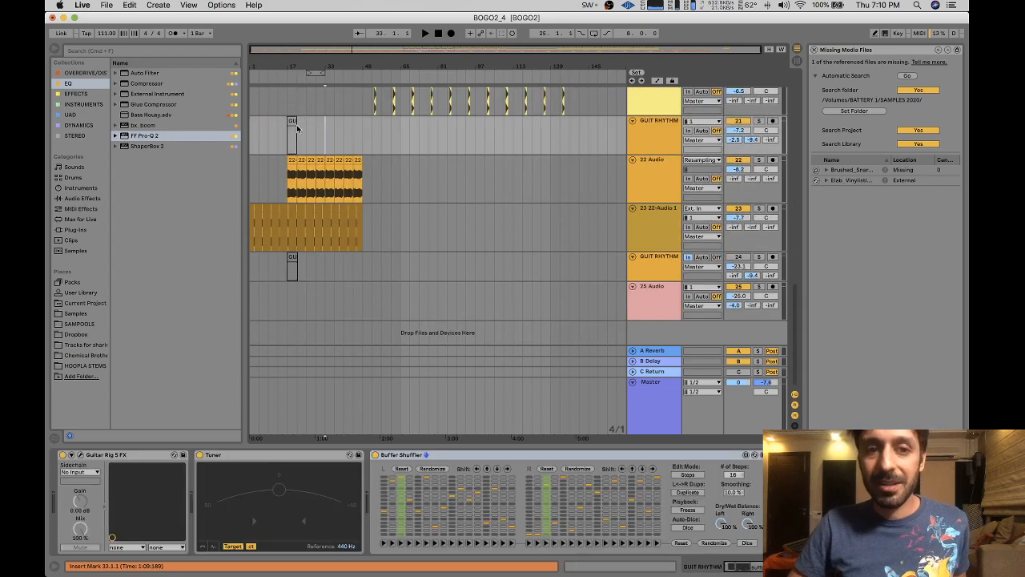
{"action": "scroll", "coordinate": [296, 124], "scroll_direction": "up", "scroll_amount": 10}
{"action": "scroll", "coordinate": [296, 126], "scroll_direction": "up", "scroll_amount": 6}
{"action": "left_click_drag", "start_coordinate": [297, 128], "coordinate": [321, 137]}
{"action": "scroll", "coordinate": [317, 150], "scroll_direction": "down", "scroll_amount": 6}
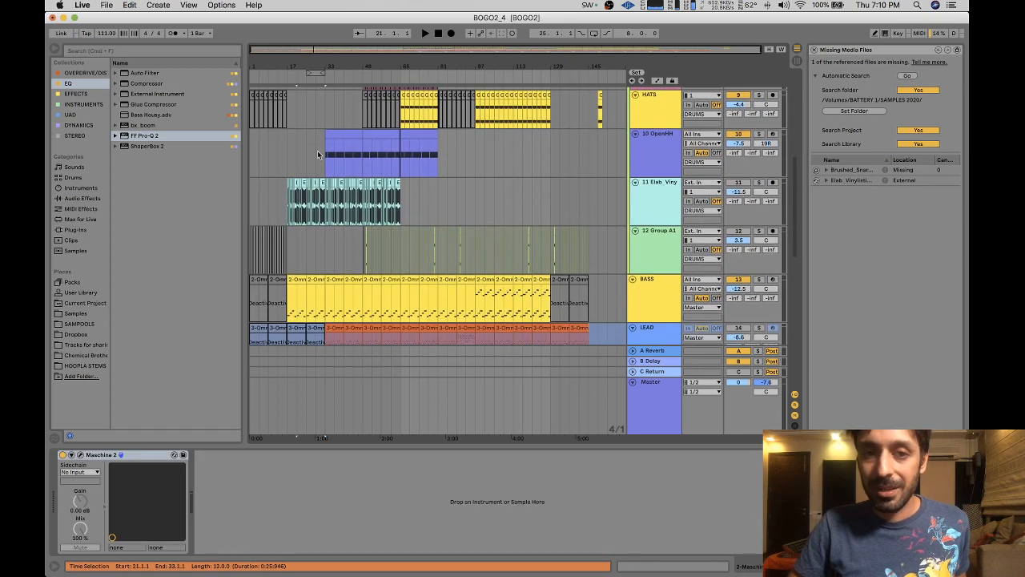
{"action": "left_click", "coordinate": [274, 129]}
{"action": "scroll", "coordinate": [292, 134], "scroll_direction": "down", "scroll_amount": 5}
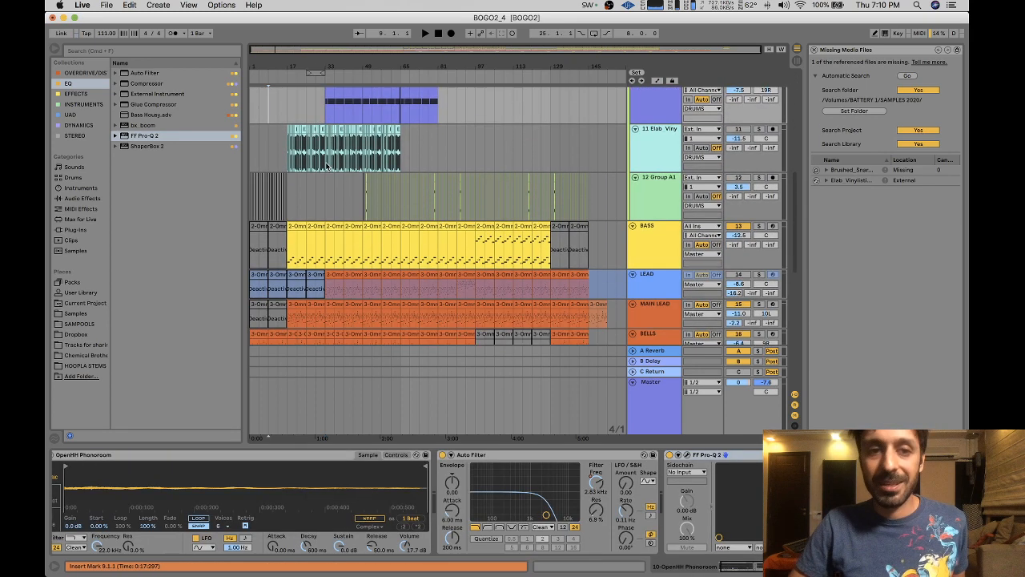
{"action": "scroll", "coordinate": [298, 137], "scroll_direction": "up", "scroll_amount": 4}
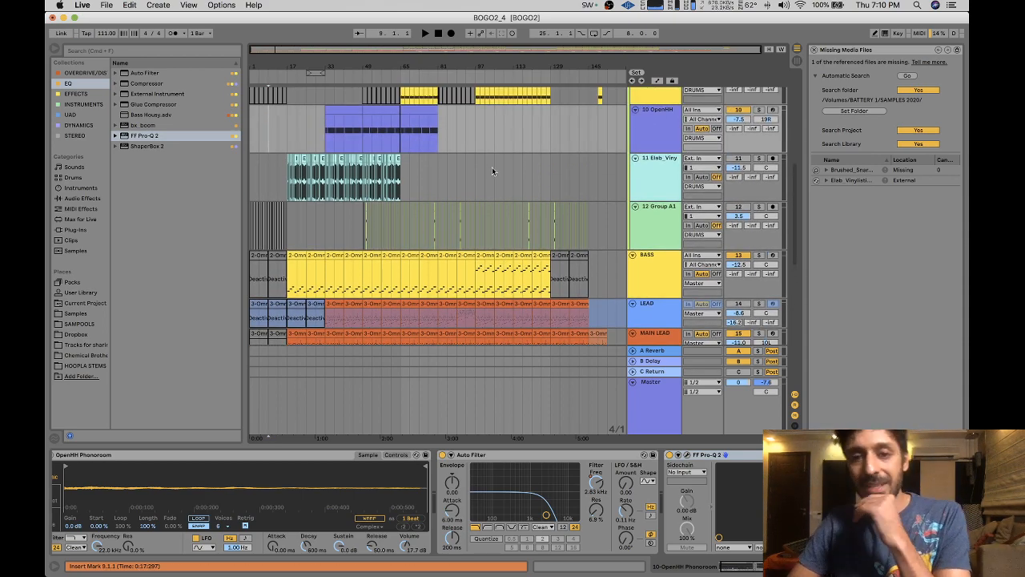
{"action": "scroll", "coordinate": [504, 155], "scroll_direction": "down", "scroll_amount": 10}
{"action": "scroll", "coordinate": [504, 155], "scroll_direction": "down", "scroll_amount": 3}
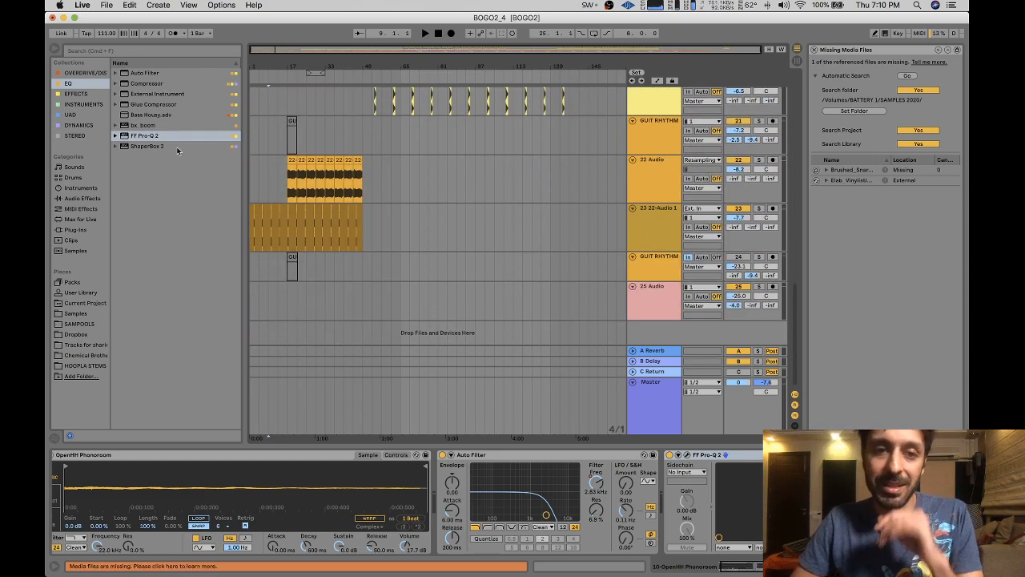
{"action": "left_click", "coordinate": [265, 136]}
{"action": "key", "text": "space"}
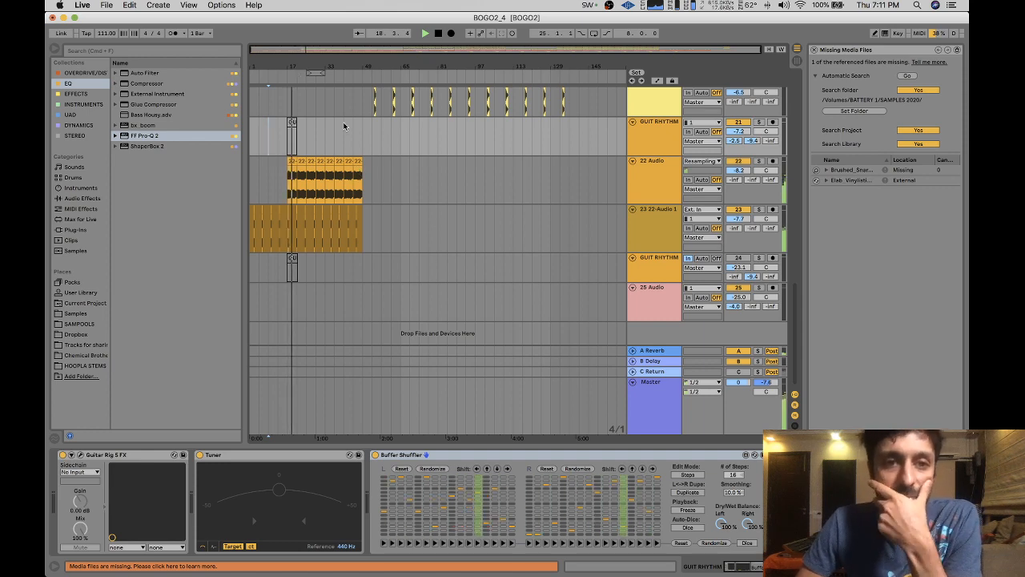
{"action": "scroll", "coordinate": [347, 130], "scroll_direction": "up", "scroll_amount": 15}
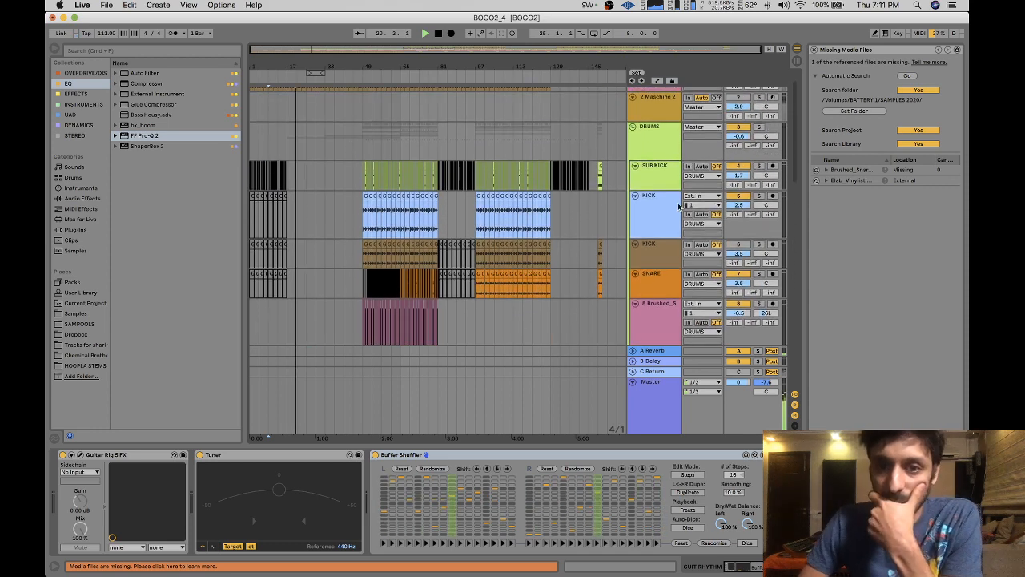
- Switch to Finder and open the SAMPLES 2020 folder on the BATTERY 1 drive
{"action": "key", "text": "super+Tab"}
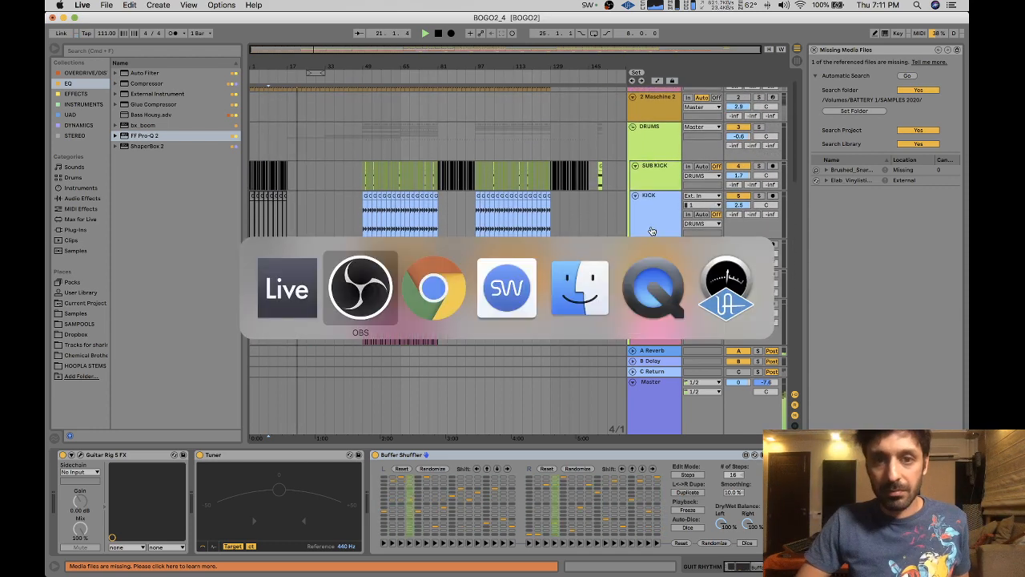
{"action": "left_click", "coordinate": [521, 297]}
{"action": "key", "text": "super+Tab"}
{"action": "left_click", "coordinate": [592, 295]}
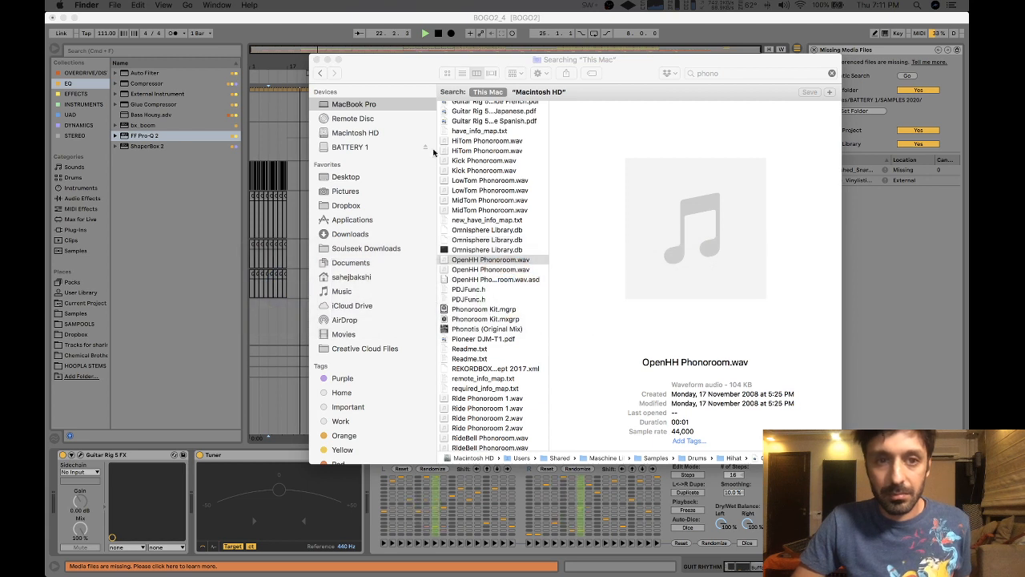
{"action": "left_click", "coordinate": [350, 148]}
{"action": "left_click", "coordinate": [536, 137]}
{"action": "left_click", "coordinate": [536, 99]}
{"action": "left_click", "coordinate": [506, 238]}
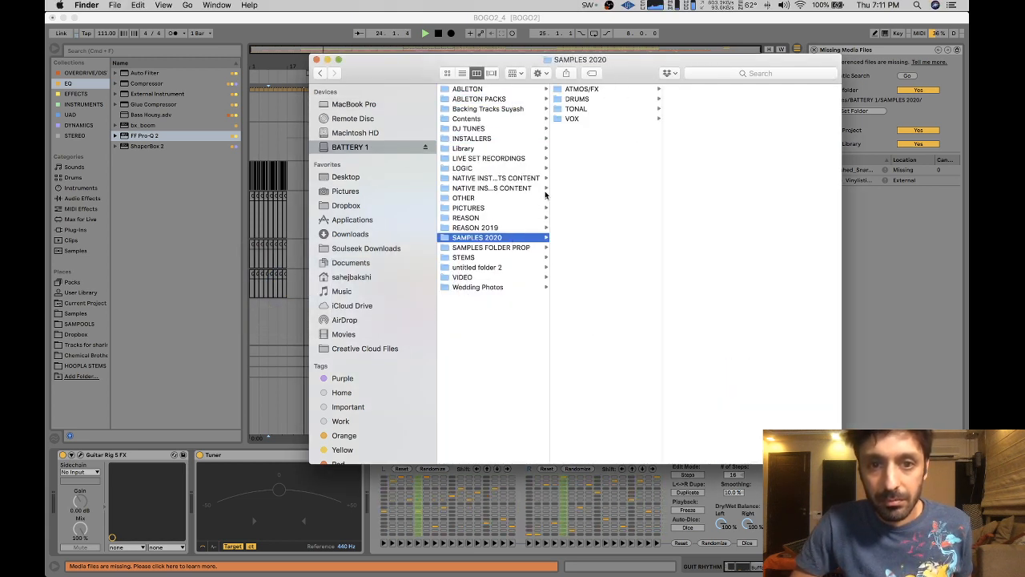
- Open TRAVIS_BARKER_drums inside the DRUMS folder, then shrink the Finder window and move it clear of the arrangement's drum tracks
{"action": "left_click_drag", "start_coordinate": [550, 192], "coordinate": [444, 202]}
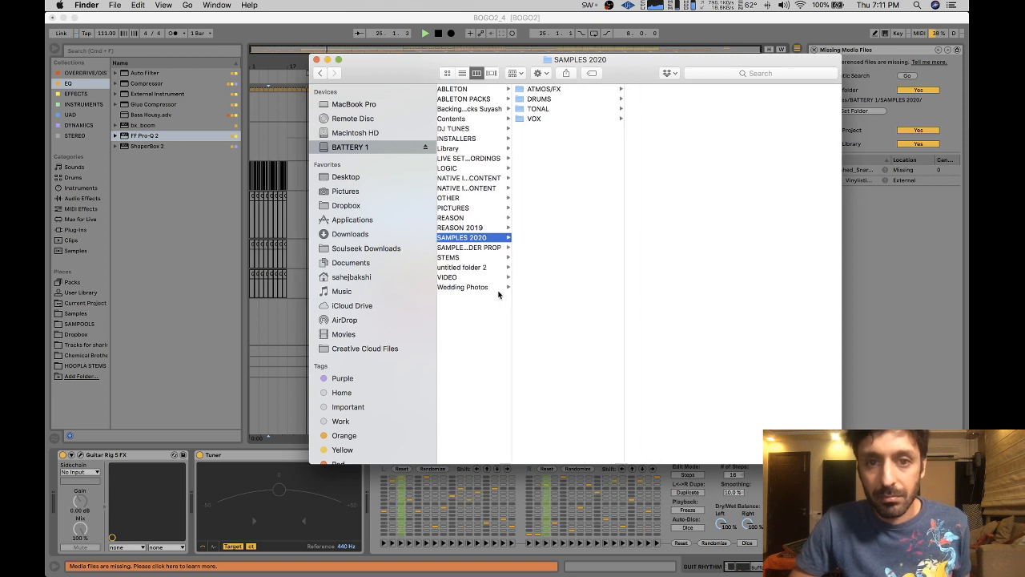
{"action": "left_click", "coordinate": [569, 109]}
{"action": "left_click", "coordinate": [554, 99]}
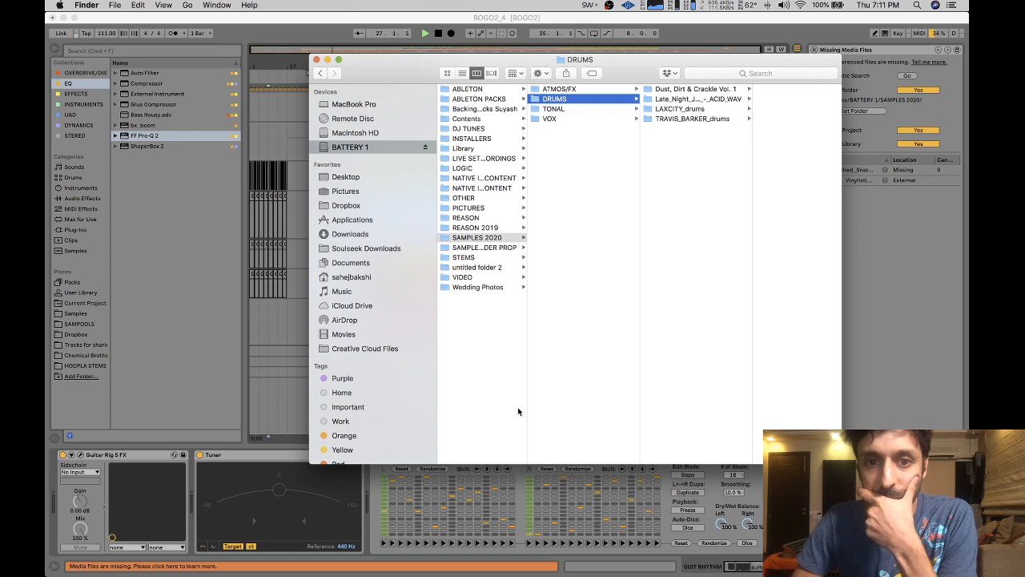
{"action": "left_click_drag", "start_coordinate": [841, 462], "coordinate": [846, 258]}
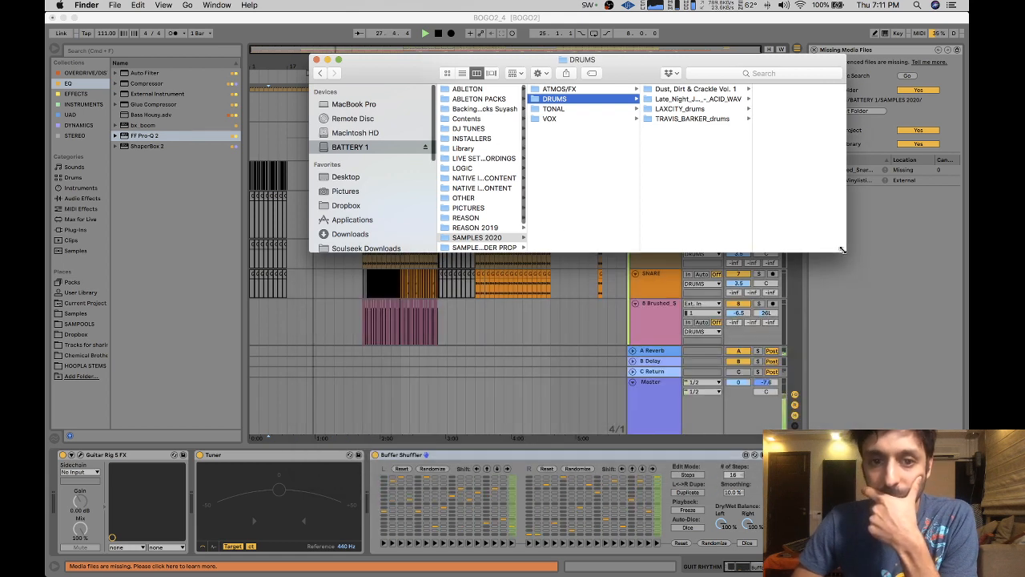
{"action": "left_click", "coordinate": [679, 109]}
{"action": "left_click", "coordinate": [687, 119]}
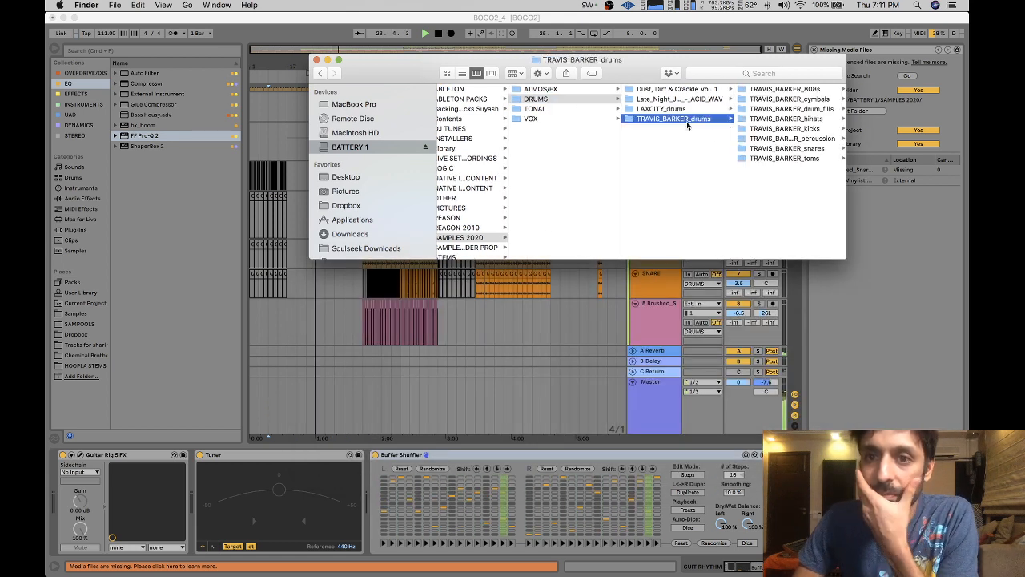
{"action": "left_click_drag", "start_coordinate": [642, 73], "coordinate": [544, 364]}
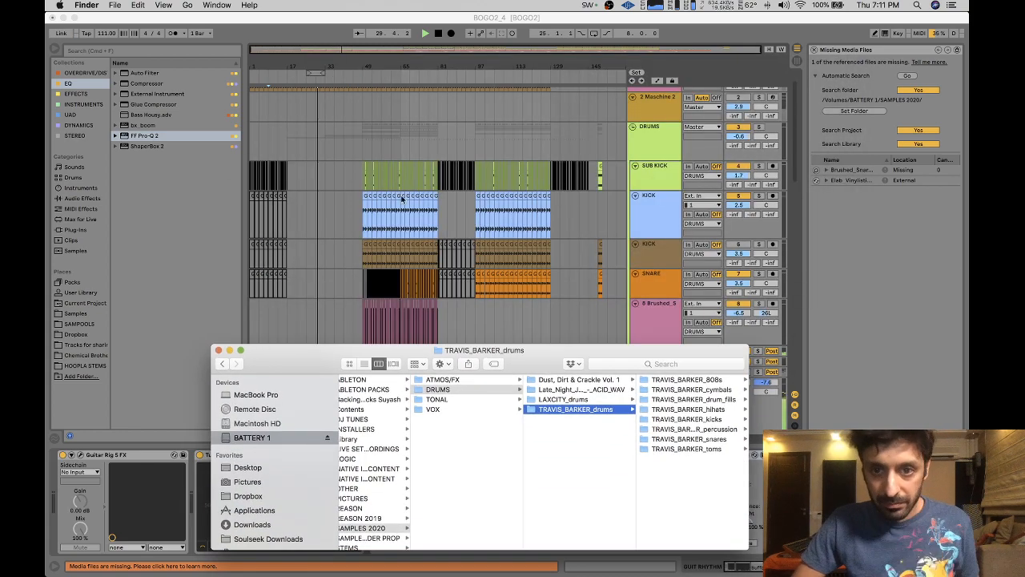
- Back in Live, add a MIDI track below the OpenHH track and load Simpler on it
{"action": "scroll", "coordinate": [517, 261], "scroll_direction": "down", "scroll_amount": 3}
{"action": "left_click", "coordinate": [668, 239]}
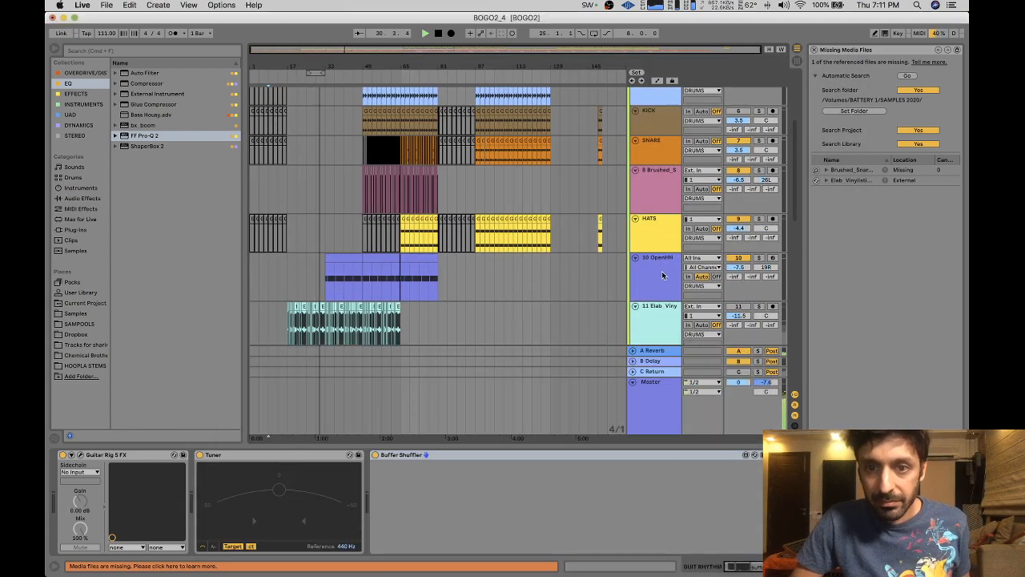
{"action": "left_click", "coordinate": [664, 272]}
{"action": "key", "text": "super+shift+t"}
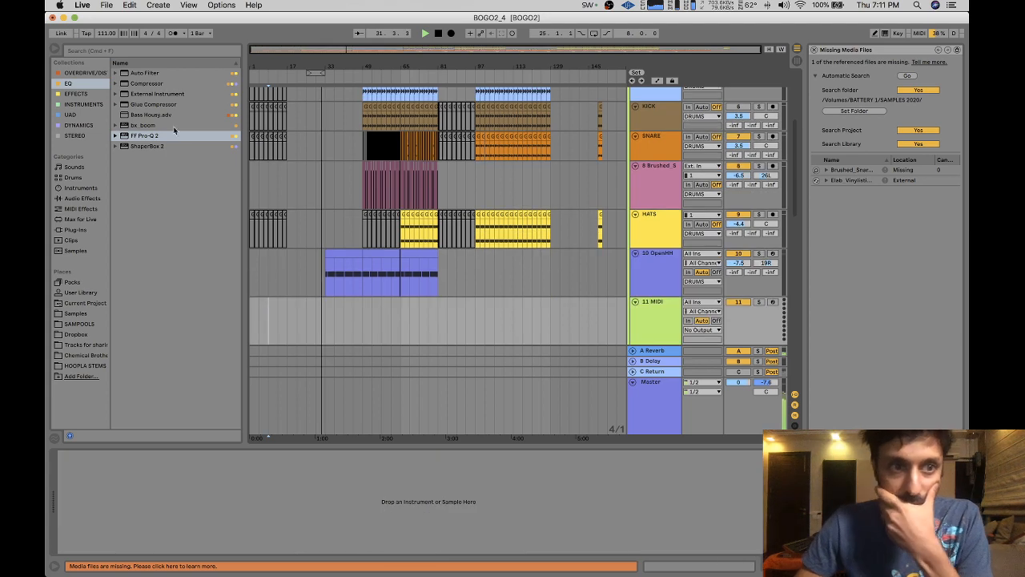
{"action": "left_click", "coordinate": [84, 105]}
{"action": "left_click", "coordinate": [149, 75]}
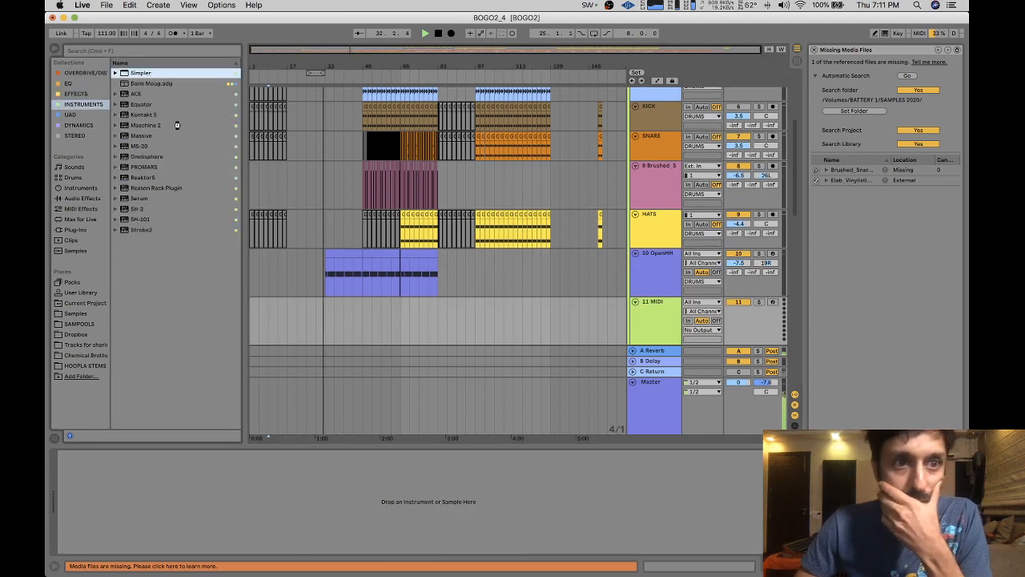
- Switch to Finder and open the hi-hat one-shots folder inside TRAVIS_BARKER_hihats
{"action": "key", "text": "super+Tab"}
{"action": "key", "text": "super+Tab"}
{"action": "key", "text": "super+Tab"}
{"action": "left_click", "coordinate": [700, 410]}
{"action": "left_click", "coordinate": [701, 380]}
{"action": "left_click", "coordinate": [621, 390]}
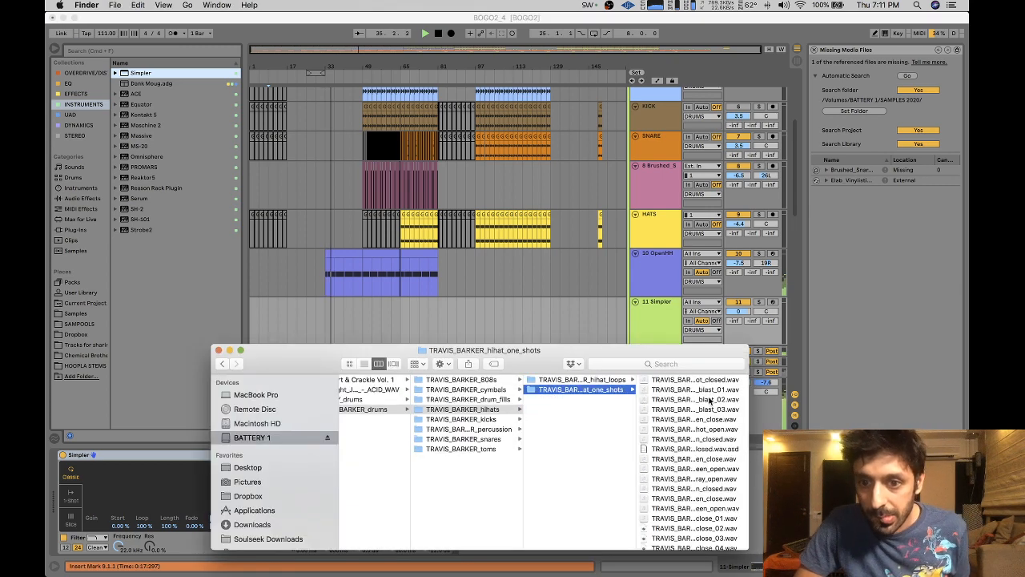
- Stop the arrangement's playback and audition the Travis Barker hi-hat one-shots from blast_02 down to the sixteen_closed sample
{"action": "key", "text": "super+Tab"}
{"action": "key", "text": "super+Tab"}
{"action": "key", "text": "super+Tab"}
{"action": "key", "text": "super+Tab"}
{"action": "left_click", "coordinate": [691, 400]}
{"action": "key", "text": "space"}
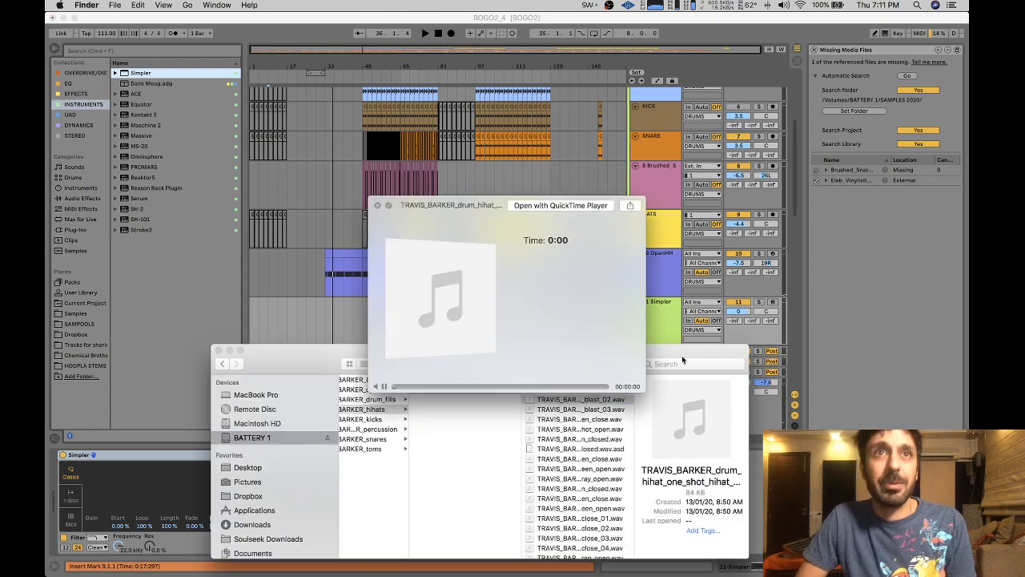
{"action": "key", "text": "Down"}
{"action": "key", "text": "Down"}
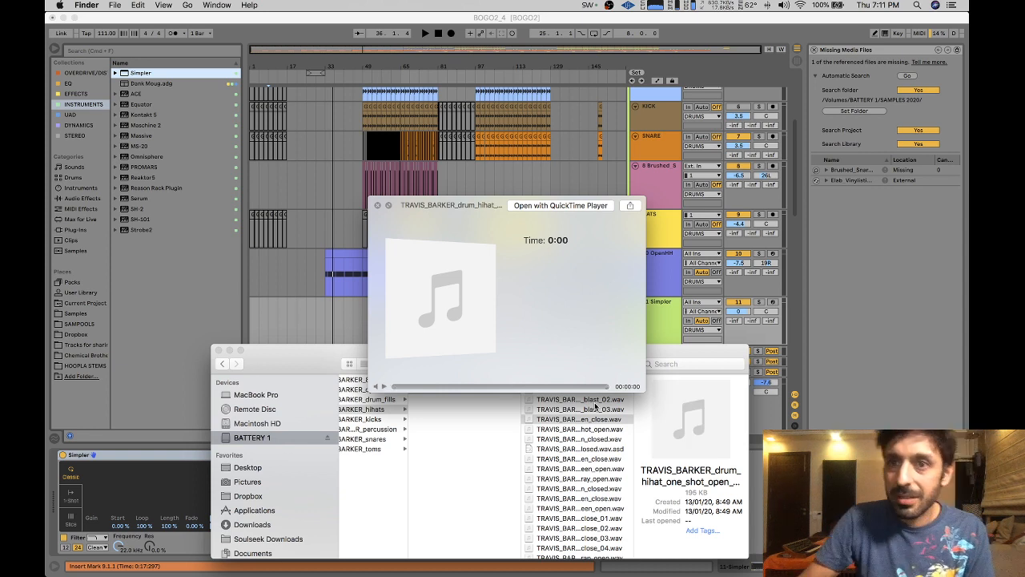
{"action": "key", "text": "Down"}
{"action": "key", "text": "Down"}
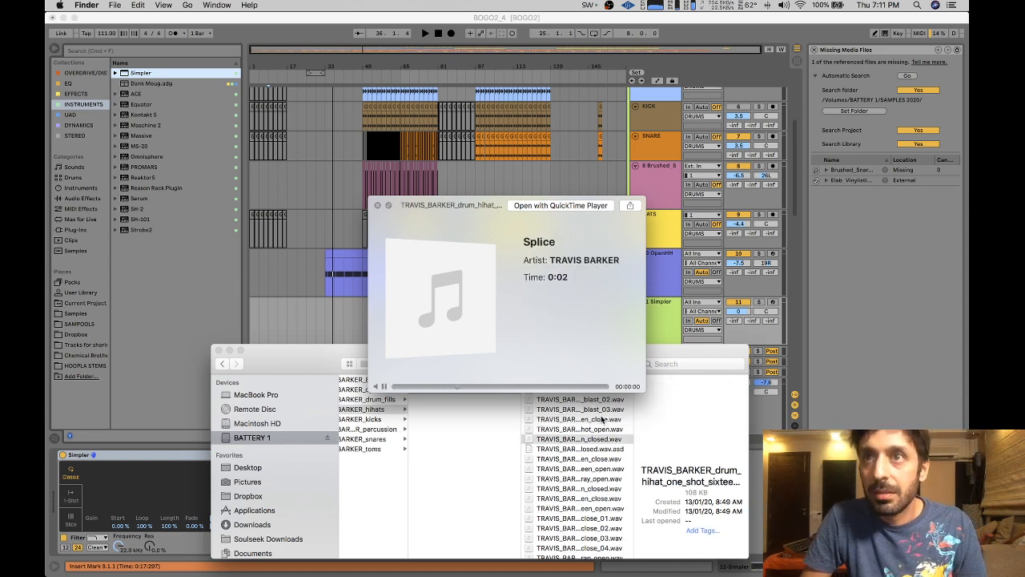
{"action": "key", "text": "space"}
- Load the hihat_one_shot_sixteen_closed sample into Simpler and copy the OpenHH clip at bars 33 to 49 onto its track
{"action": "left_click_drag", "start_coordinate": [583, 439], "coordinate": [183, 491]}
{"action": "left_click_drag", "start_coordinate": [343, 255], "coordinate": [346, 311]}
- Solo the new Travis Barker hi-hat track and set its volume to -5.6 dB
{"action": "left_click", "coordinate": [761, 302]}
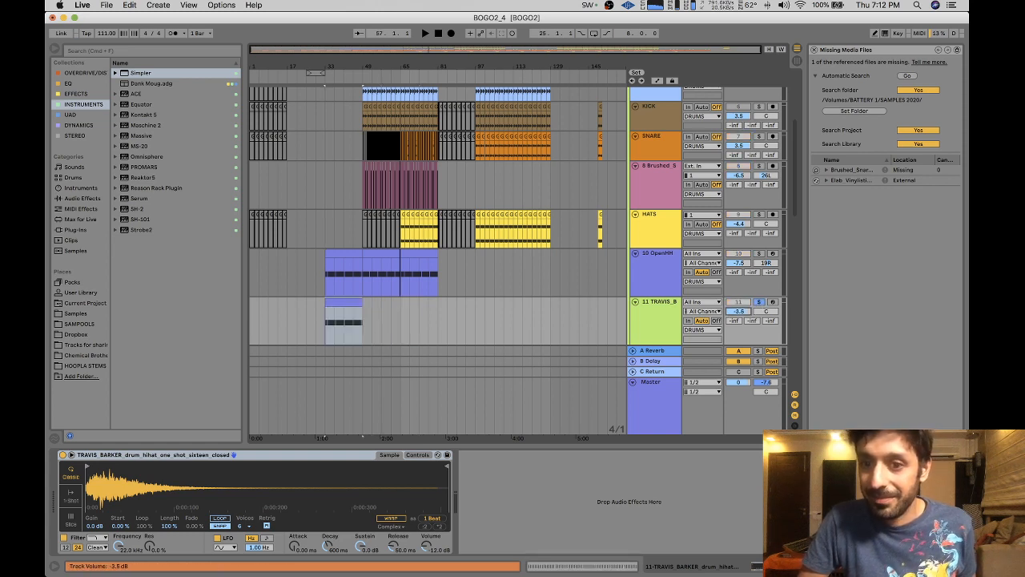
{"action": "left_click_drag", "start_coordinate": [738, 311], "coordinate": [738, 305]}
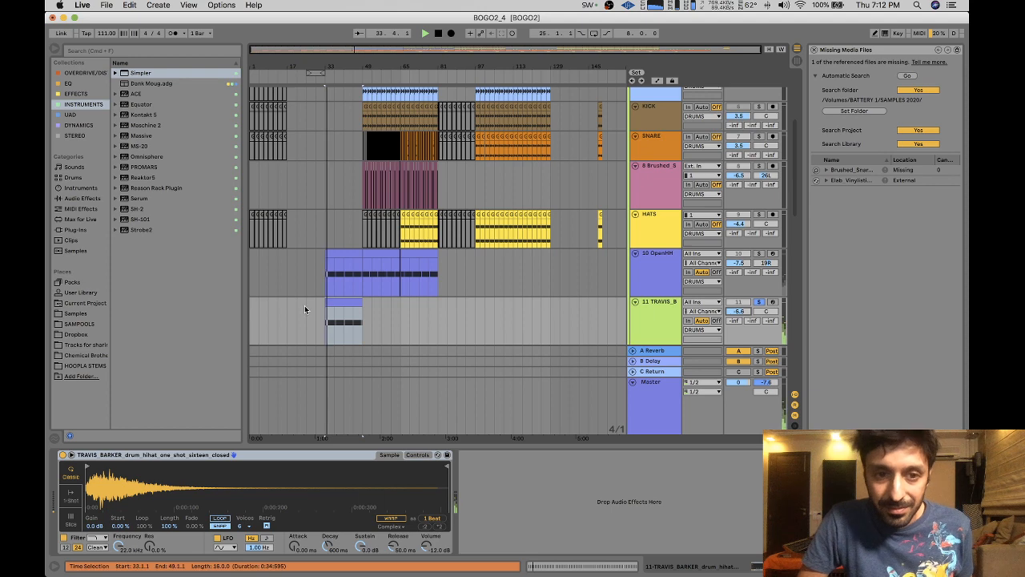
- Copy all F#2 notes in the Travis Barker hi-hat clip to start at 1.1.1, with the copies at velocity 78
{"action": "double_click", "coordinate": [346, 312]}
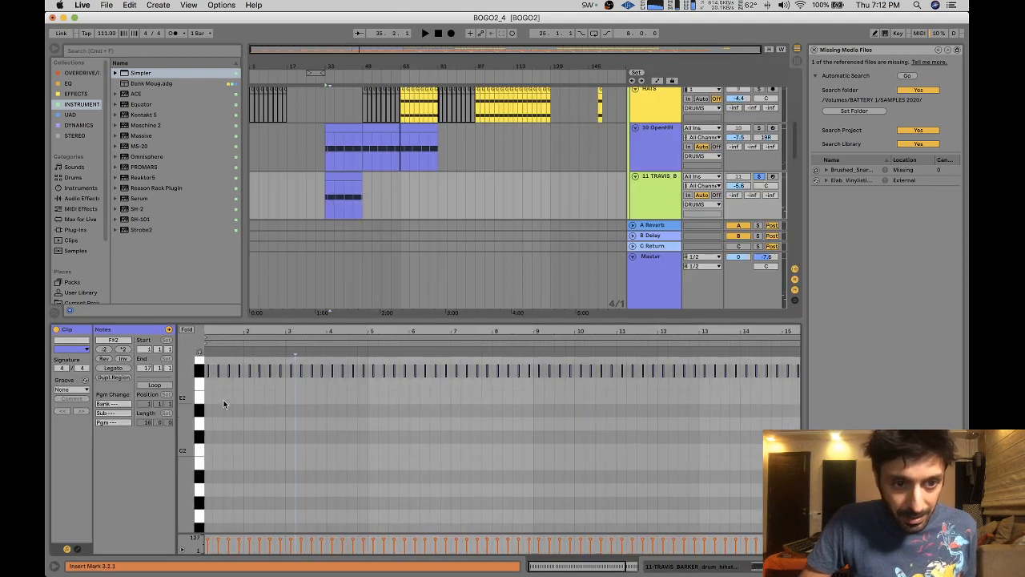
{"action": "scroll", "coordinate": [222, 392], "scroll_direction": "up", "scroll_amount": 3}
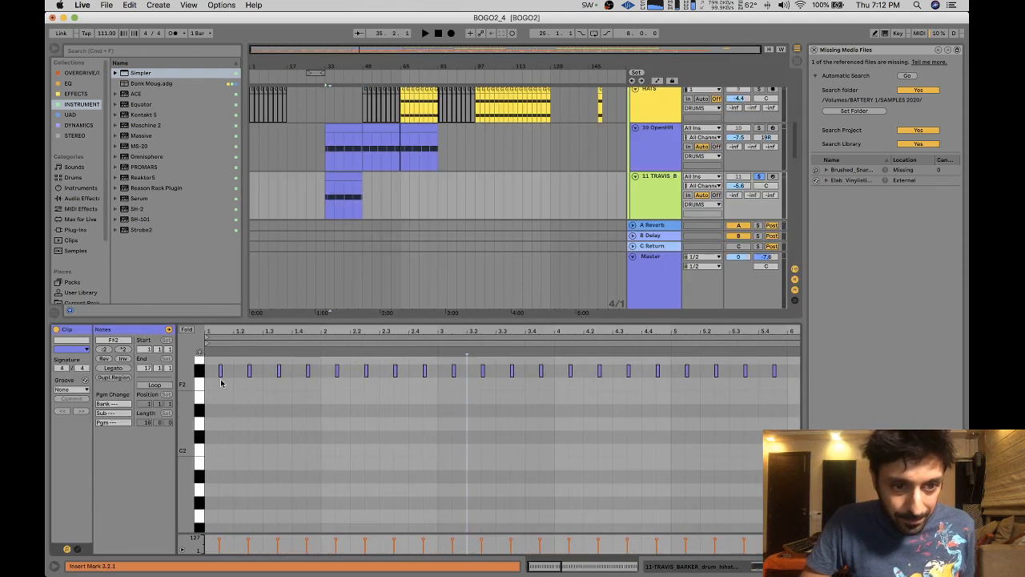
{"action": "left_click", "coordinate": [221, 373]}
{"action": "key", "text": "super+a"}
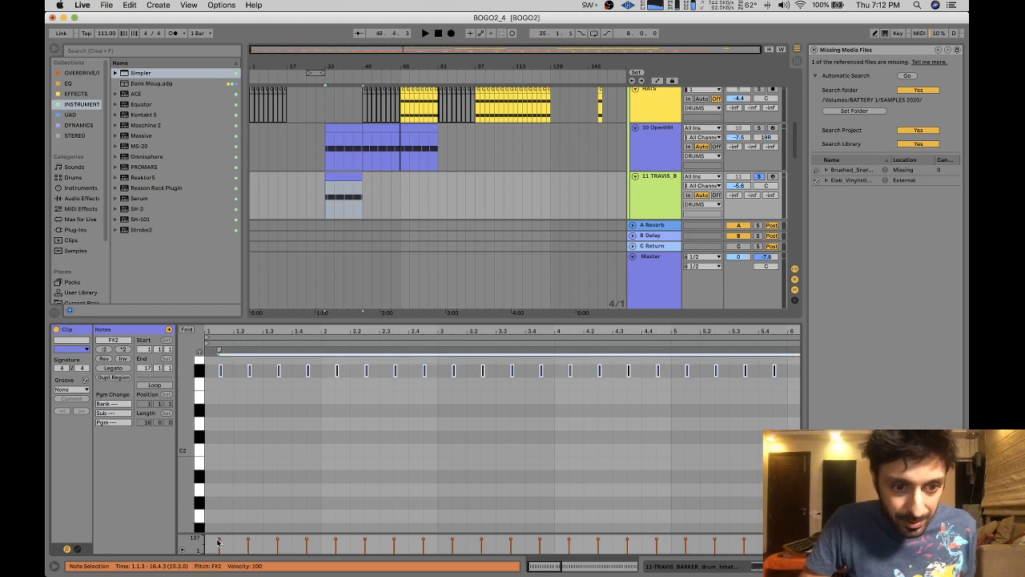
{"action": "left_click_drag", "start_coordinate": [221, 374], "coordinate": [206, 377]}
{"action": "key", "text": "space"}
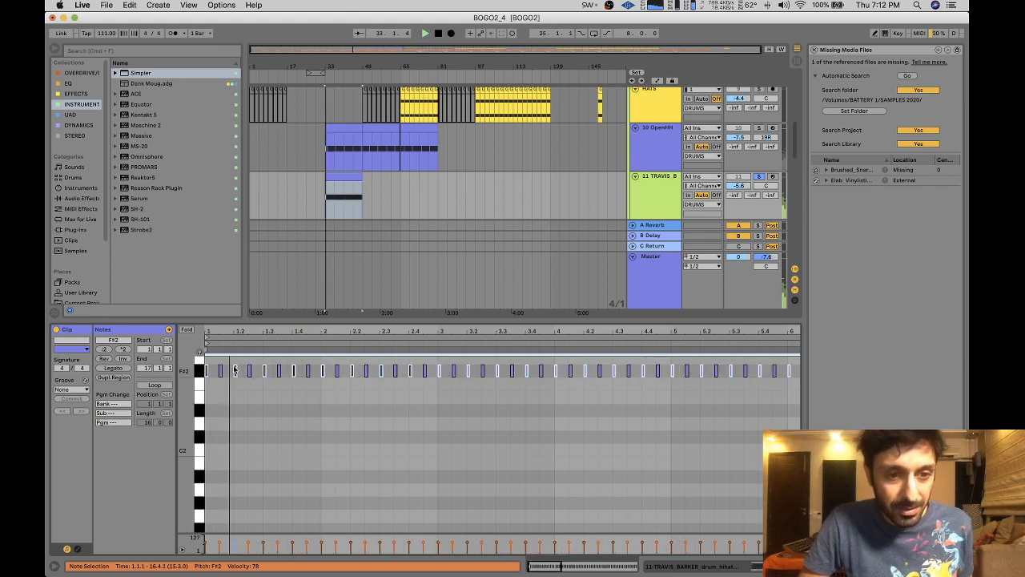
- Copy all the clip's F#2 notes one sixteenth over to start at 1.1.2, with the copies at velocity 48, and play the result
{"action": "key", "text": "space"}
{"action": "key", "text": "plus"}
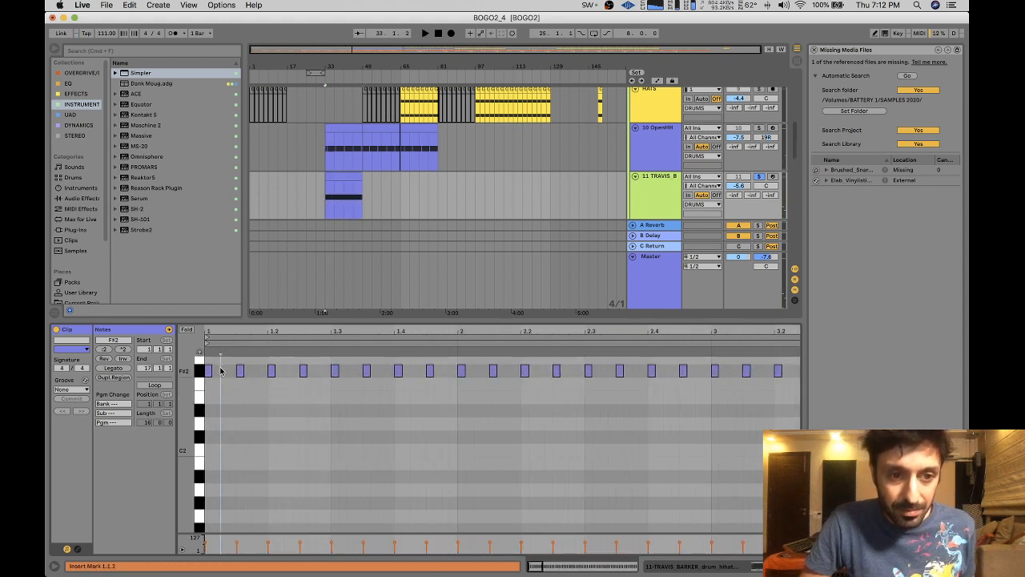
{"action": "left_click_drag", "start_coordinate": [209, 375], "coordinate": [225, 375]}
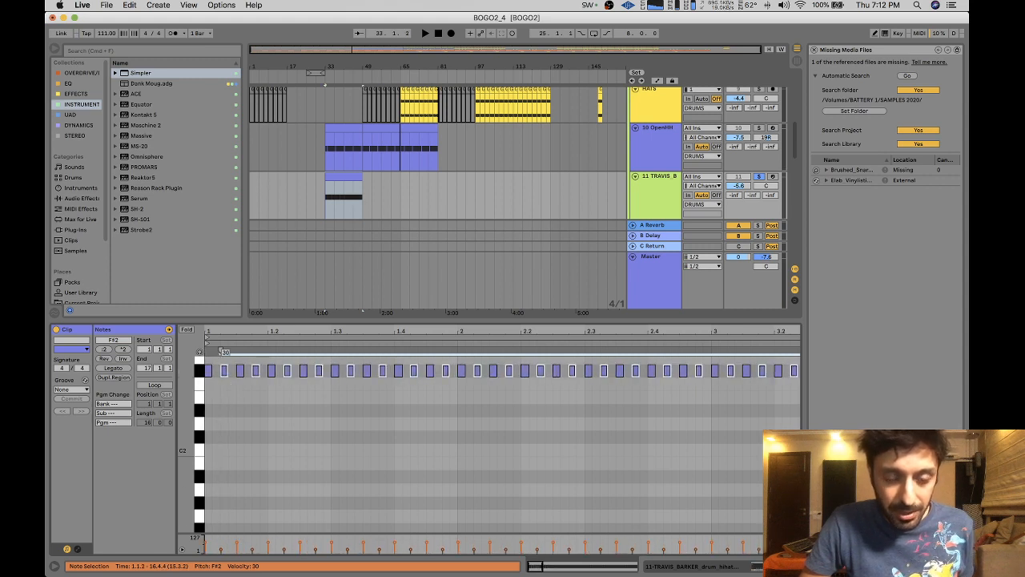
{"action": "key", "text": "space"}
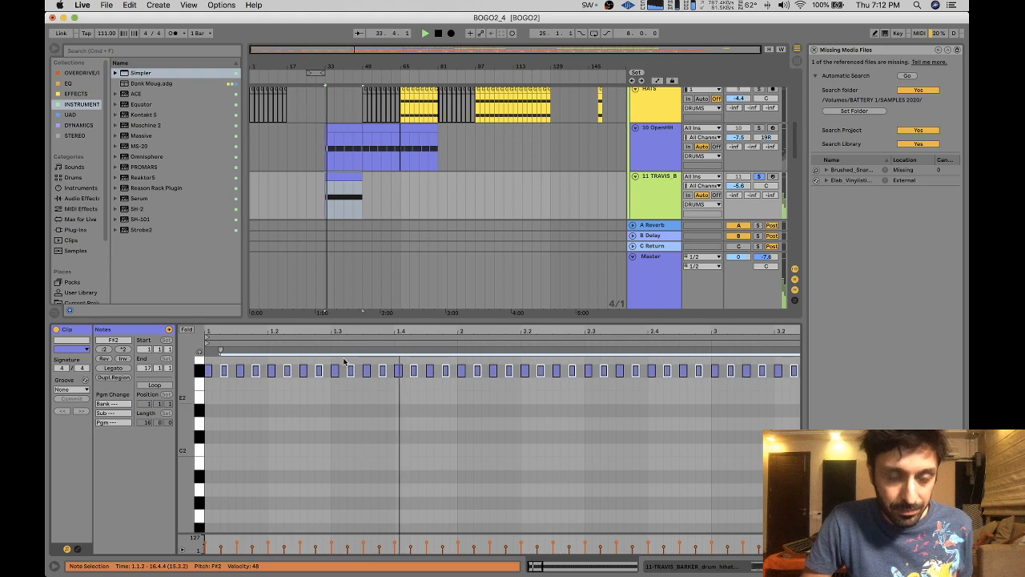
- Add ShaperBox 2 to the Travis Barker hi-hat track and load a Volume shaper with a sidechain curve
{"action": "key", "text": "shift+Tab"}
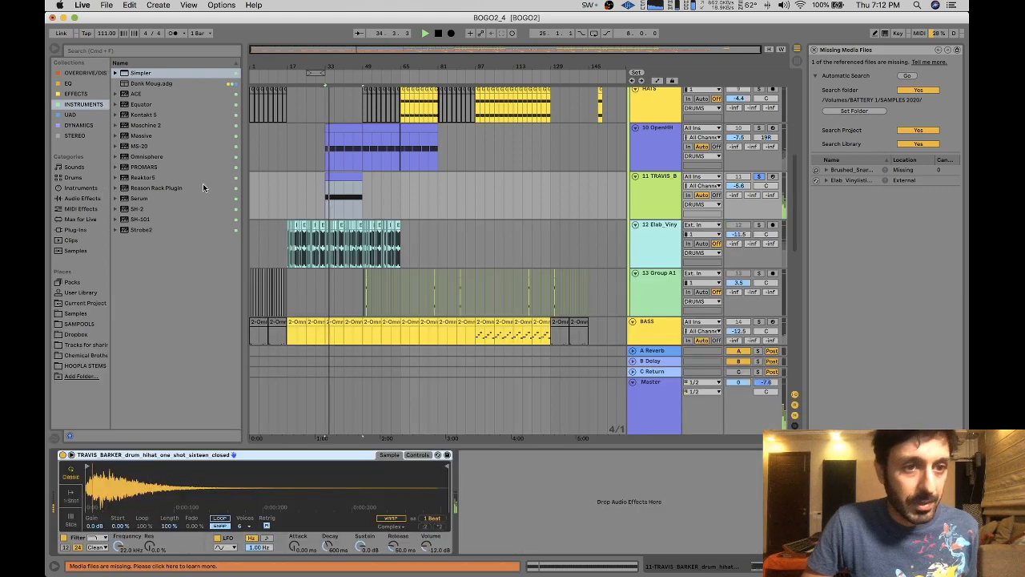
{"action": "left_click", "coordinate": [77, 126]}
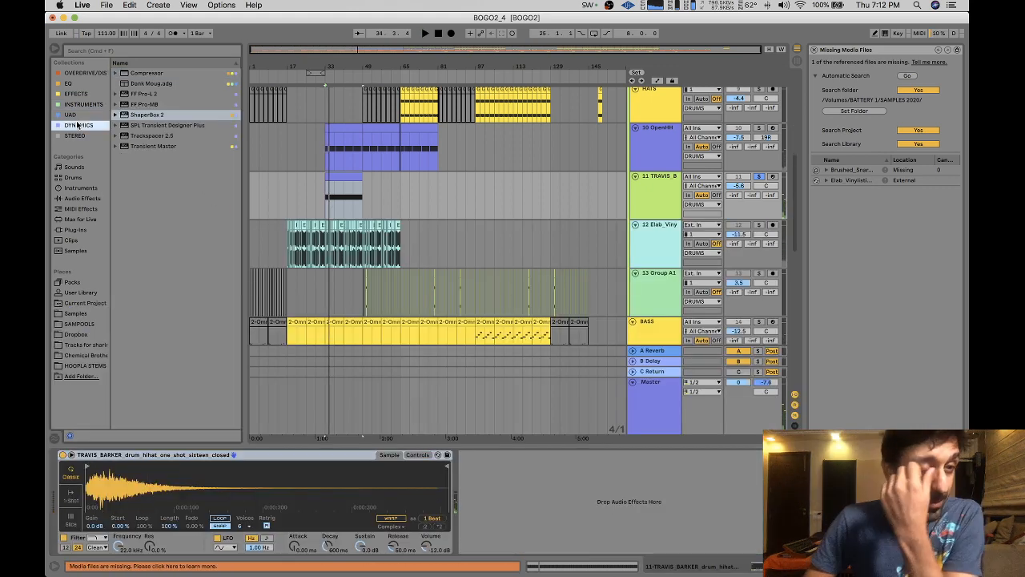
{"action": "left_click", "coordinate": [164, 115]}
{"action": "left_click_drag", "start_coordinate": [386, 313], "coordinate": [404, 319]}
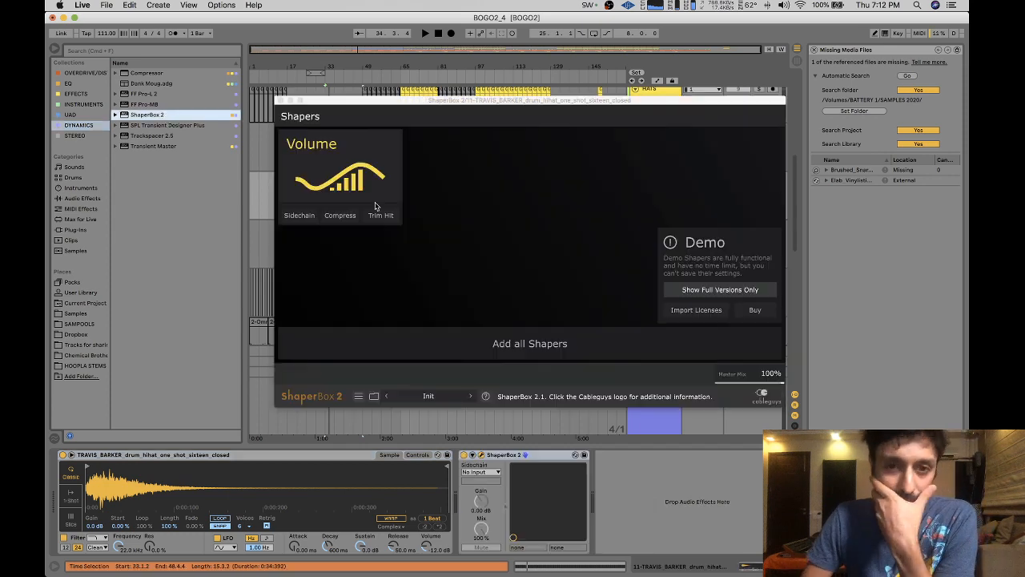
{"action": "left_click", "coordinate": [337, 165]}
{"action": "left_click", "coordinate": [359, 357]}
{"action": "key", "text": "space"}
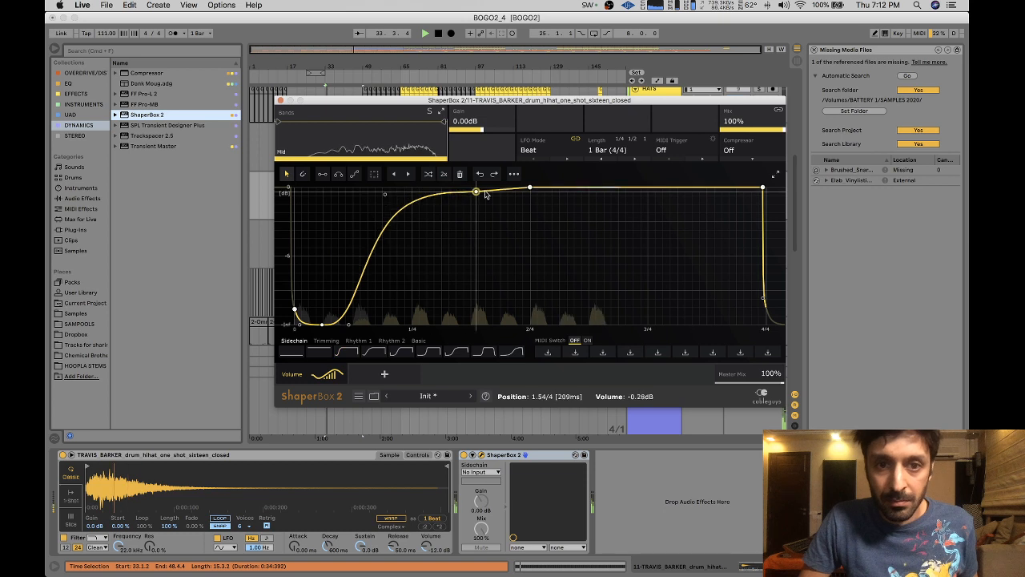
- Set the Volume shaper's LFO length to 1/4, extend the curve's rise to full level, and bend its second half into a dip
{"action": "left_click", "coordinate": [609, 150]}
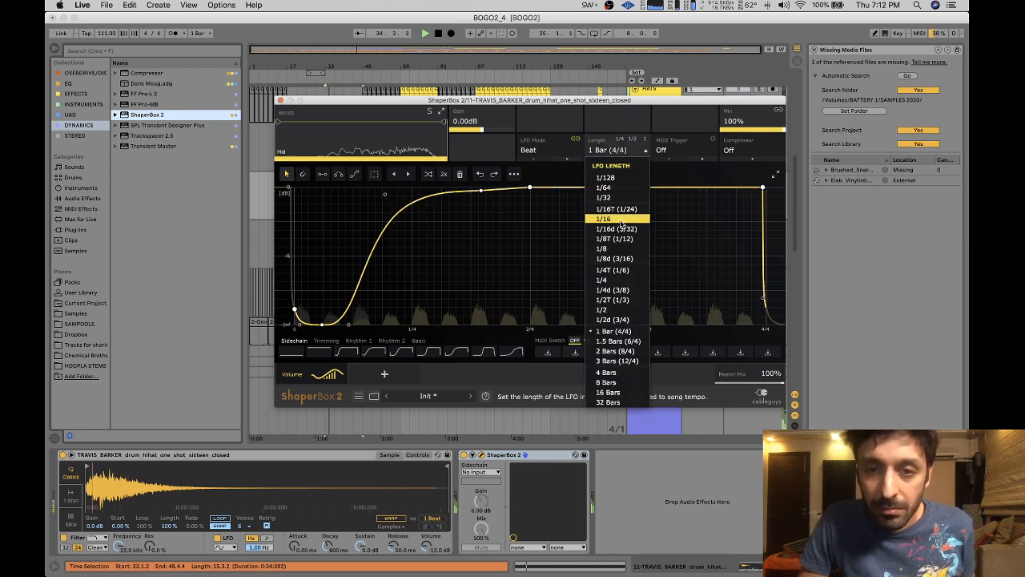
{"action": "left_click", "coordinate": [607, 280]}
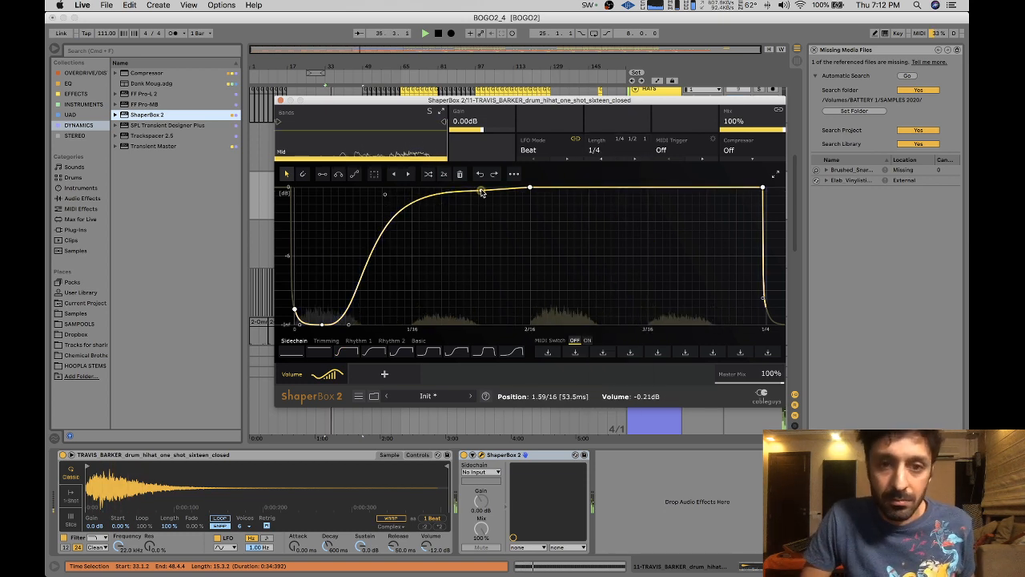
{"action": "left_click_drag", "start_coordinate": [480, 191], "coordinate": [510, 188]}
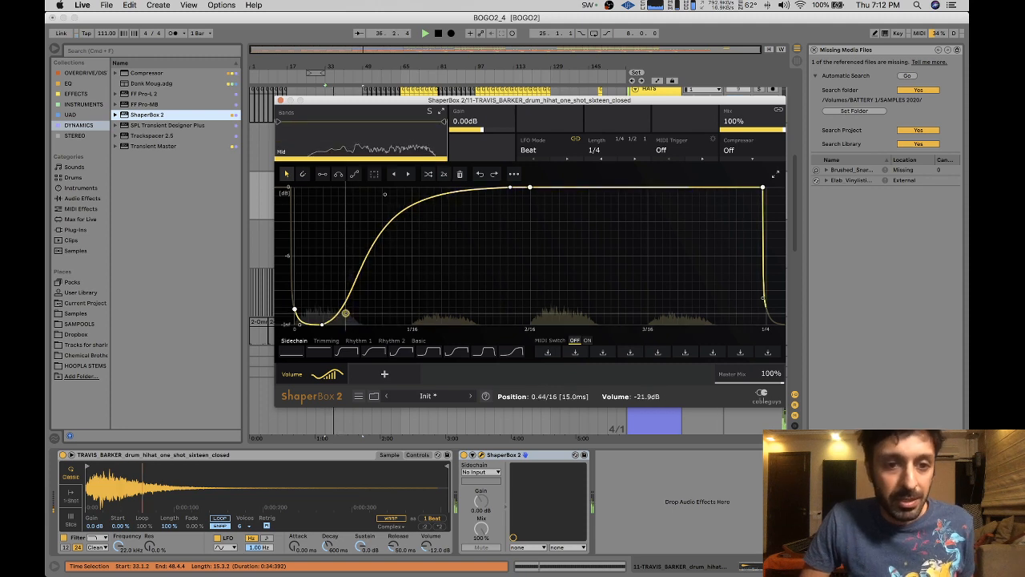
{"action": "left_click_drag", "start_coordinate": [647, 189], "coordinate": [549, 232]}
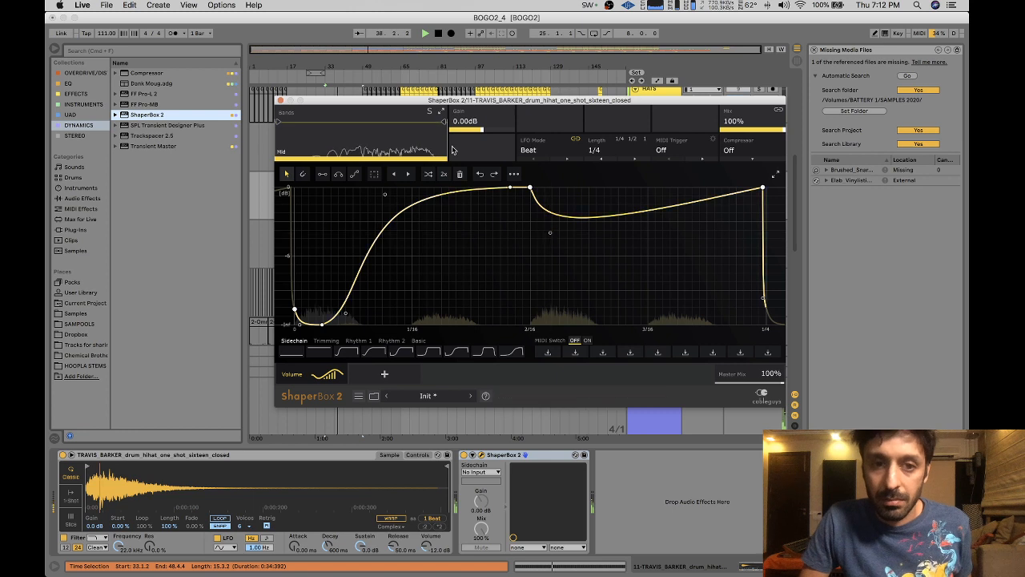
{"action": "left_click", "coordinate": [280, 101]}
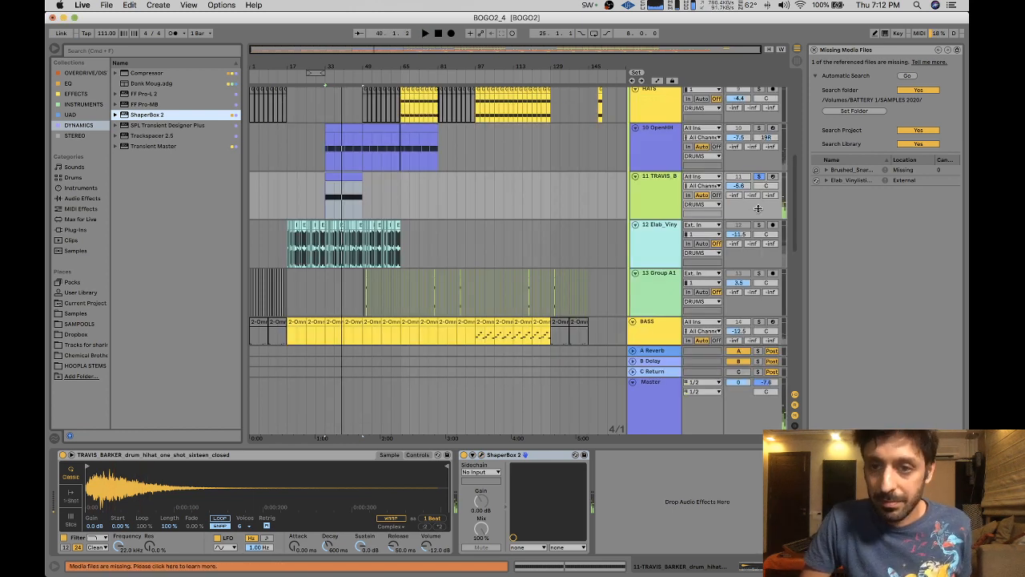
- Add FF Pro-Q 2 after ShaperBox 2 on the hi-hat track and place a low cut at about 600 Hz
{"action": "left_click", "coordinate": [70, 84]}
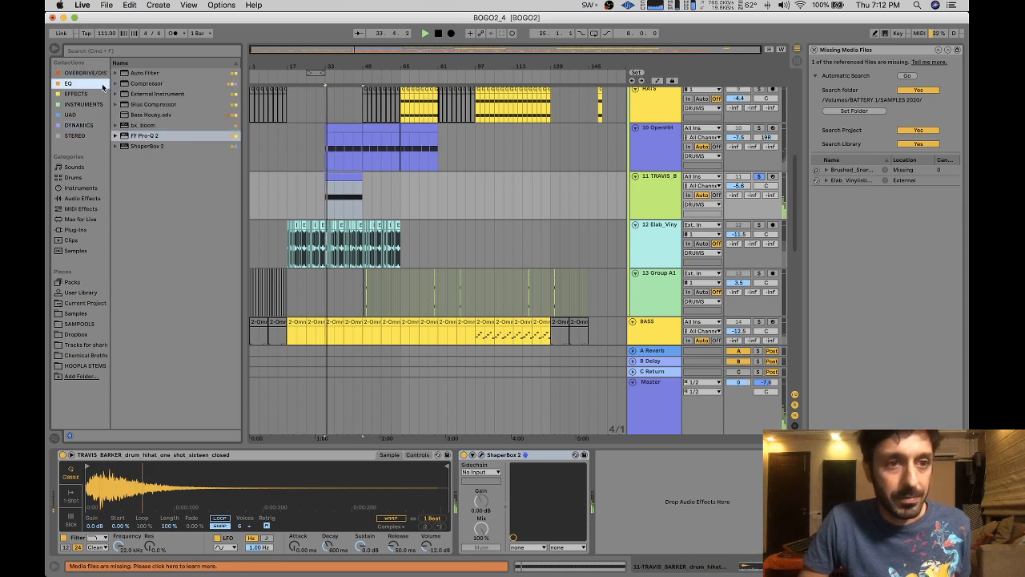
{"action": "left_click_drag", "start_coordinate": [144, 136], "coordinate": [664, 449]}
{"action": "left_click_drag", "start_coordinate": [663, 494], "coordinate": [664, 494]}
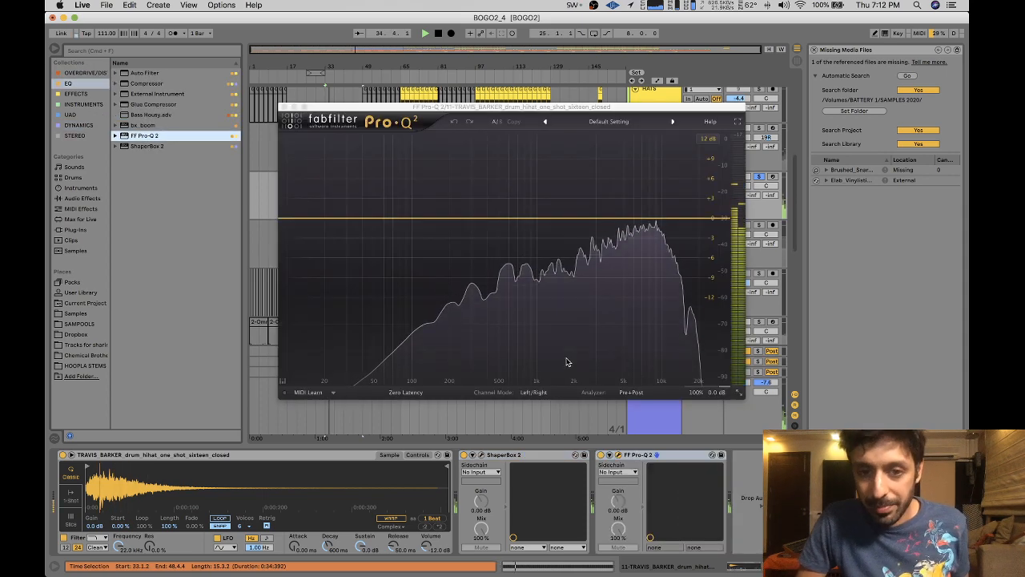
{"action": "double_click", "coordinate": [307, 222]}
{"action": "left_click_drag", "start_coordinate": [307, 222], "coordinate": [508, 219]}
{"action": "left_click", "coordinate": [284, 107]}
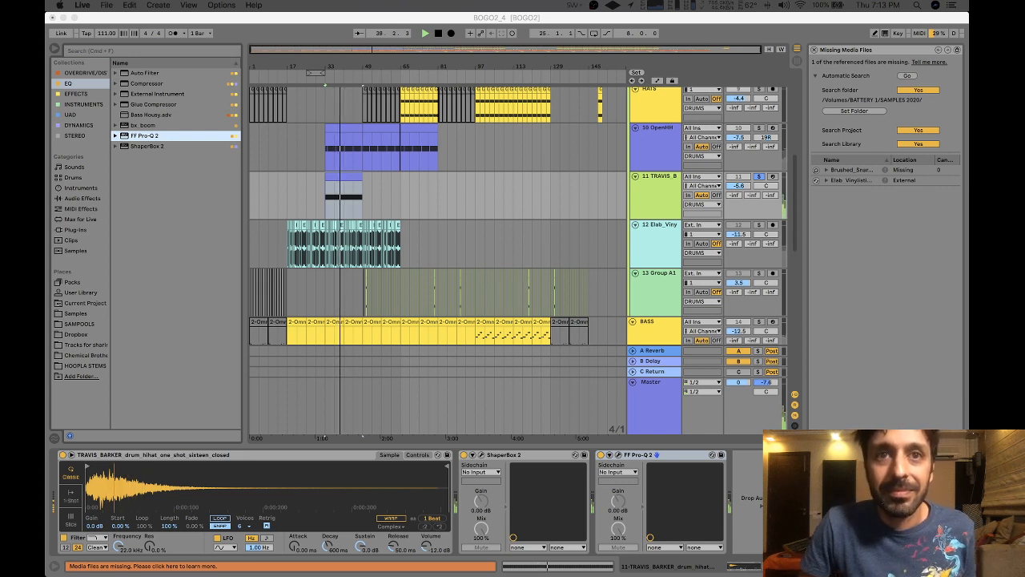
- Unsolo the Travis Barker hi-hat track, lower its volume to -8.7 dB, and duplicate its clip three times up to bar 97
{"action": "left_click", "coordinate": [472, 197]}
{"action": "key", "text": "space"}
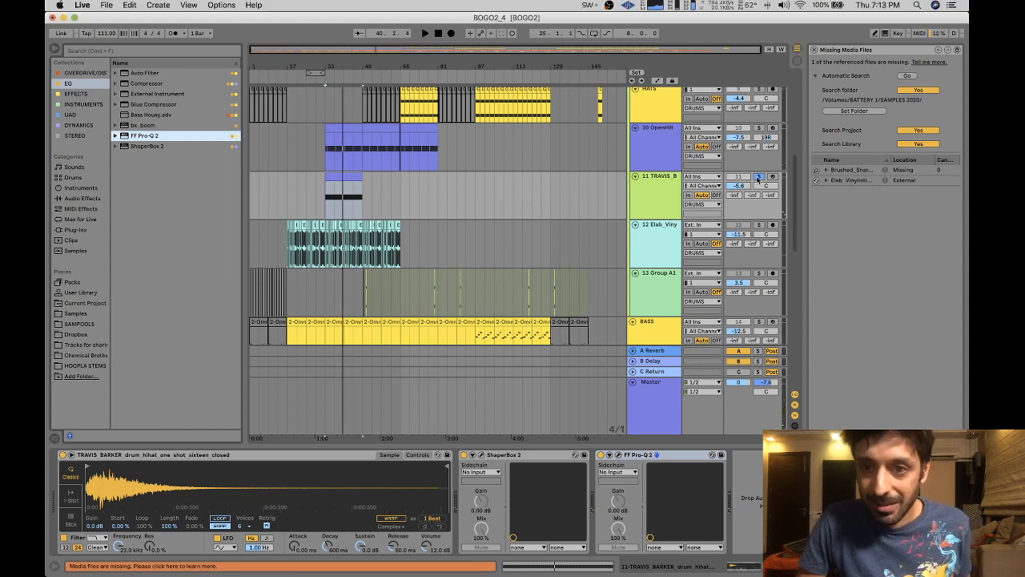
{"action": "key", "text": "space"}
{"action": "left_click_drag", "start_coordinate": [738, 186], "coordinate": [739, 197]}
{"action": "left_click", "coordinate": [350, 178]}
{"action": "key", "text": "super+d"}
{"action": "key", "text": "super+d"}
{"action": "key", "text": "super+d"}
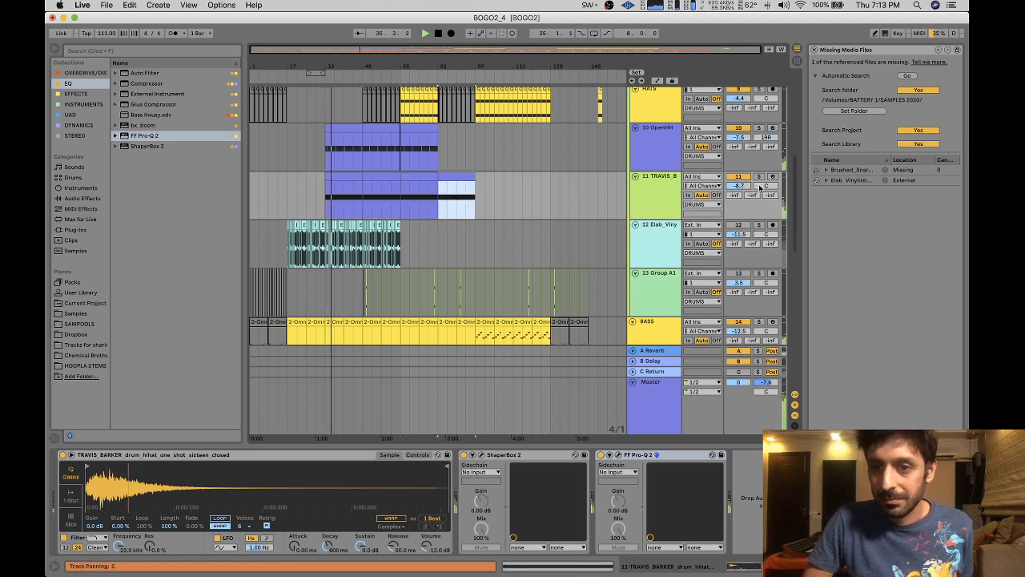
{"action": "left_click", "coordinate": [742, 186]}
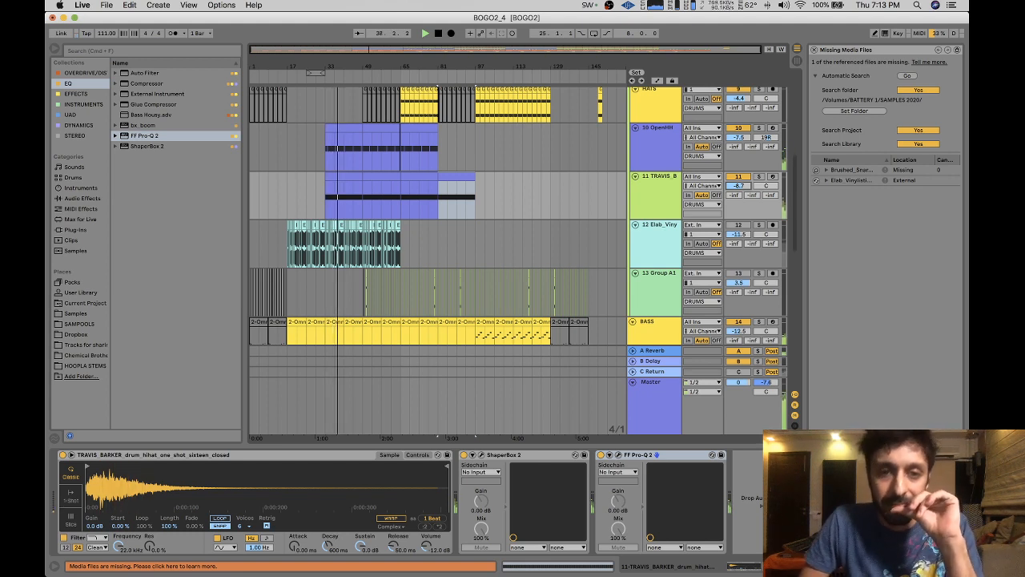
- Switch to Finder to look over the Travis Barker drum sample folders, and return to the Live arrangement
{"action": "key", "text": "ctrl+Up"}
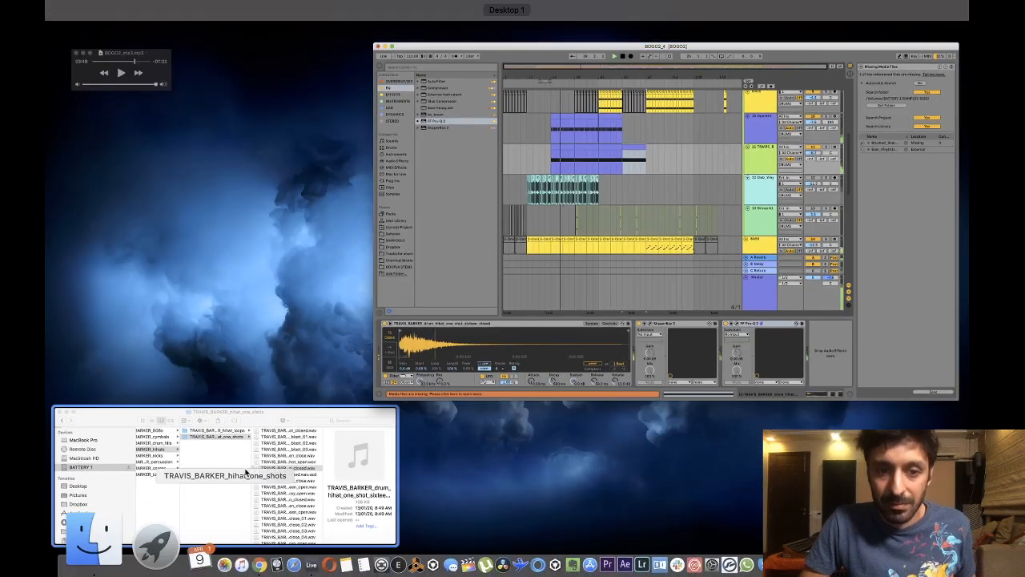
{"action": "left_click", "coordinate": [270, 456]}
{"action": "scroll", "coordinate": [423, 435], "scroll_direction": "right", "scroll_amount": 1}
{"action": "scroll", "coordinate": [423, 435], "scroll_direction": "left", "scroll_amount": 4}
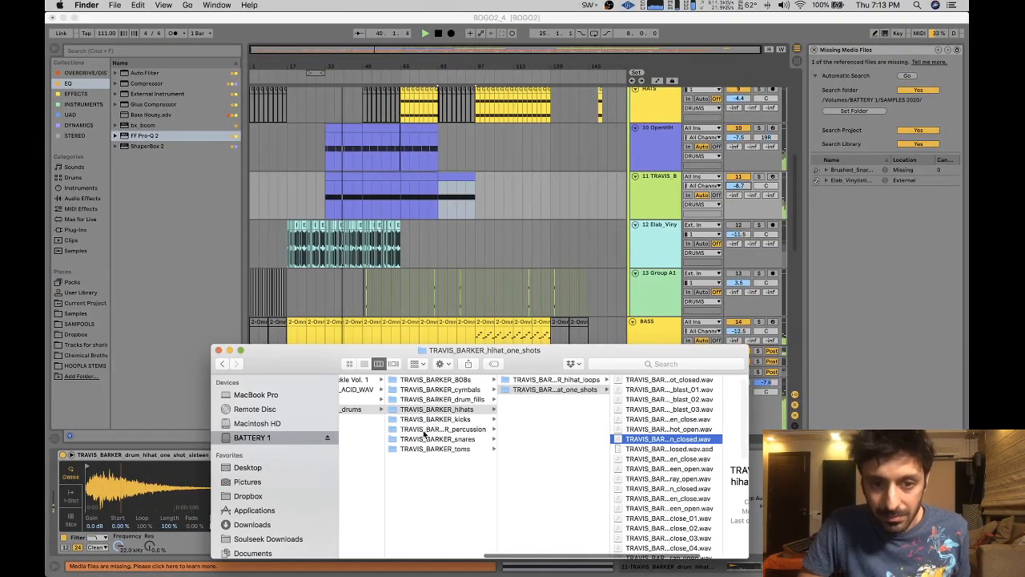
{"action": "left_click", "coordinate": [212, 178]}
{"action": "scroll", "coordinate": [327, 193], "scroll_direction": "up", "scroll_amount": 3}
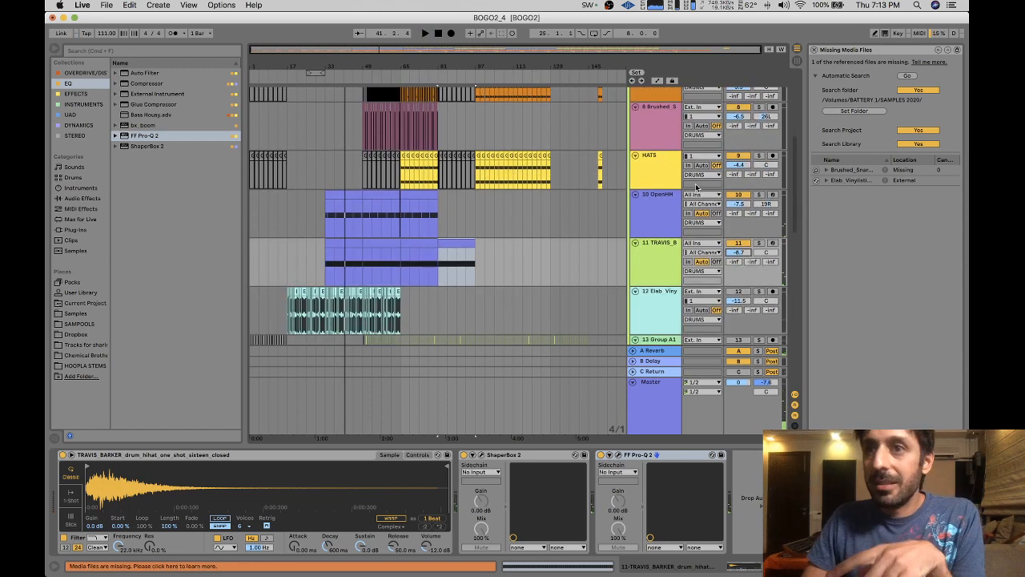
- Try placing the sixteen_closed hi-hat sample from Finder as an audio clip on the 12 Elab_Viny track at bar 121
{"action": "left_click_drag", "start_coordinate": [368, 242], "coordinate": [369, 241]}
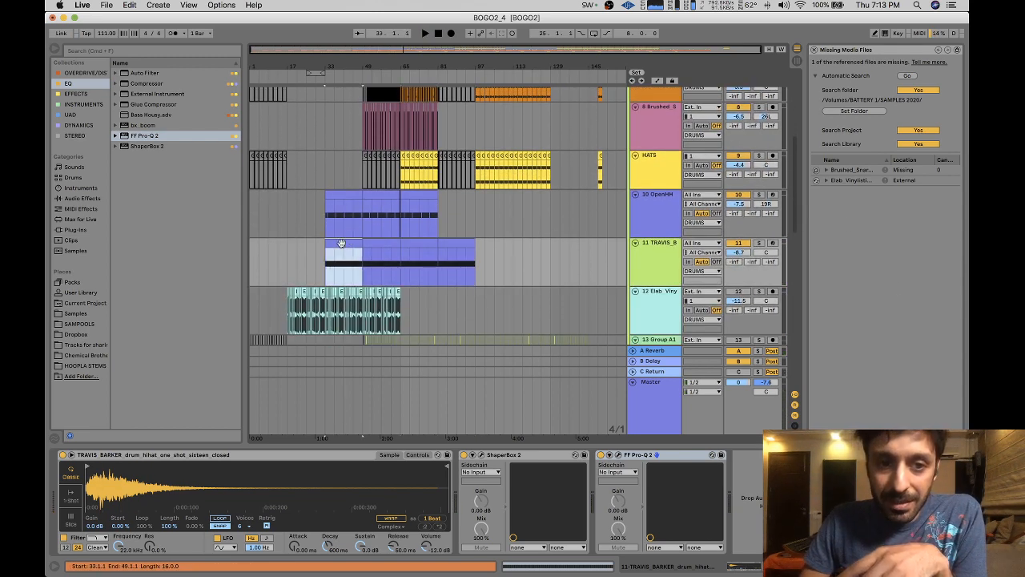
{"action": "key", "text": "super+Tab"}
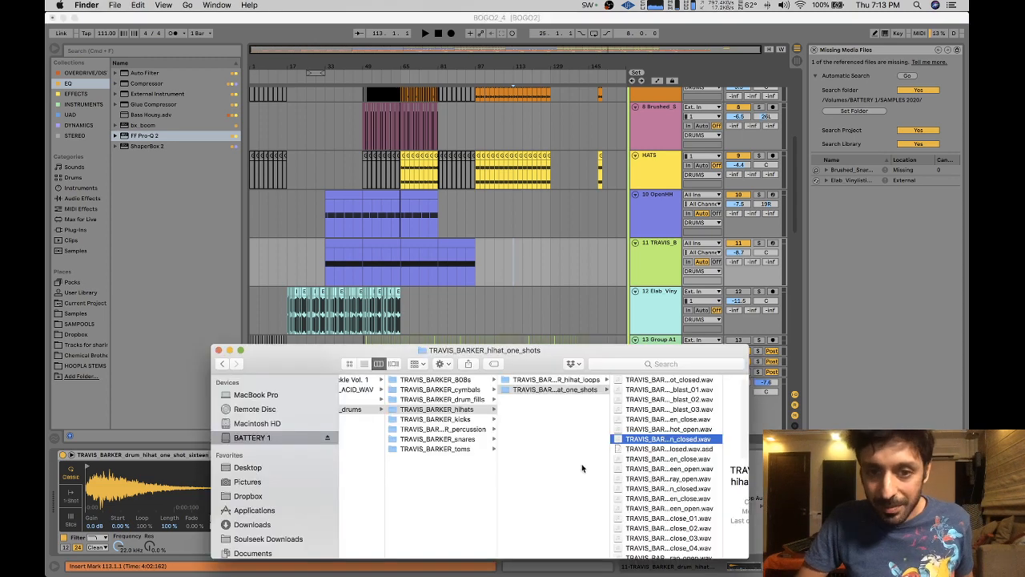
{"action": "left_click_drag", "start_coordinate": [669, 441], "coordinate": [542, 282]}
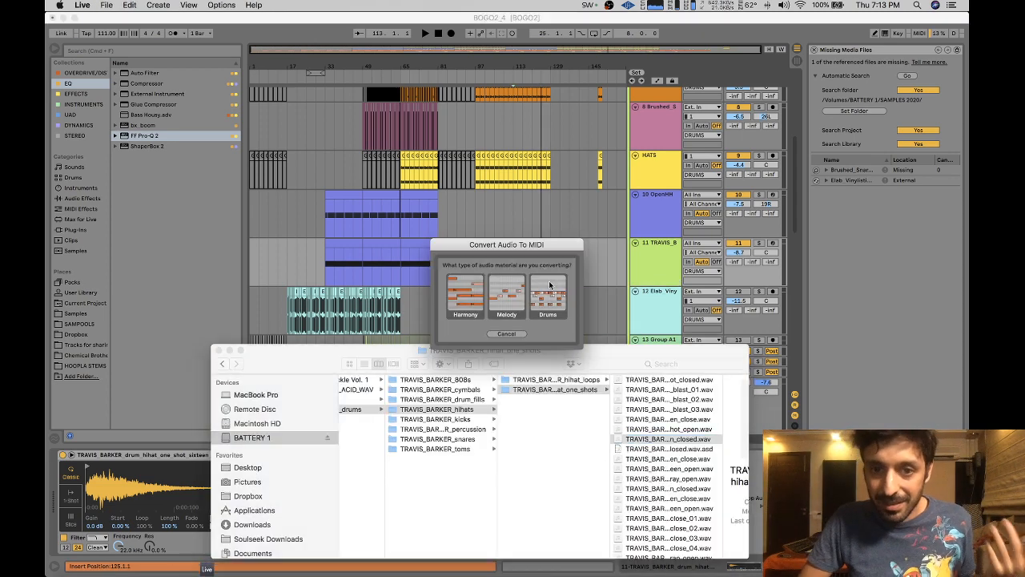
{"action": "left_click", "coordinate": [493, 335]}
{"action": "key", "text": "super+Tab"}
{"action": "left_click_drag", "start_coordinate": [656, 441], "coordinate": [530, 315]}
{"action": "scroll", "coordinate": [531, 311], "scroll_direction": "up", "scroll_amount": 5}
{"action": "scroll", "coordinate": [530, 310], "scroll_direction": "up", "scroll_amount": 3}
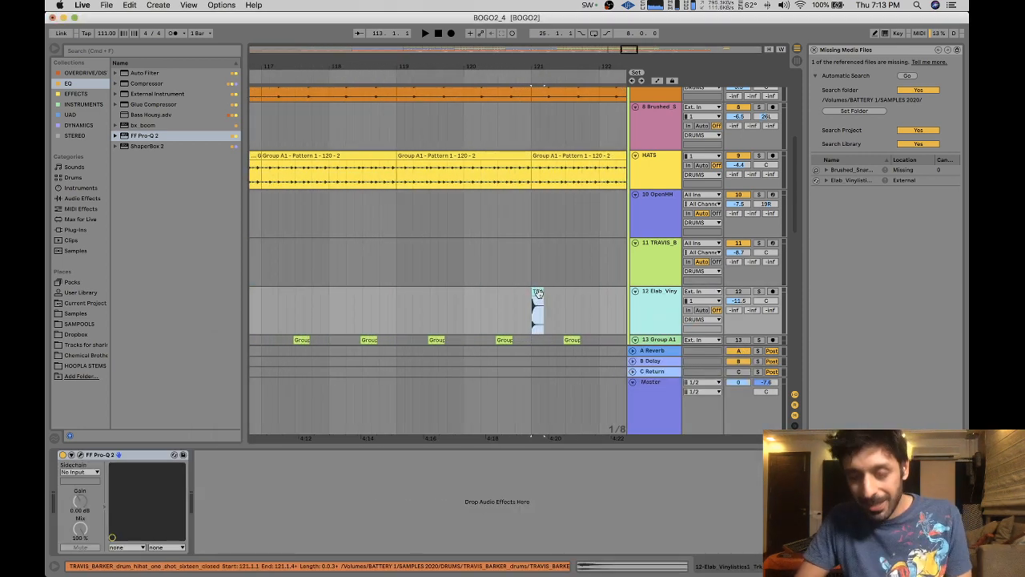
{"action": "scroll", "coordinate": [371, 292], "scroll_direction": "down", "scroll_amount": 5}
- Play the last hi-hat clip and set its Simpler to 345 ms decay, -inf sustain, a shorter release and -5.14 dB volume
{"action": "left_click", "coordinate": [354, 266]}
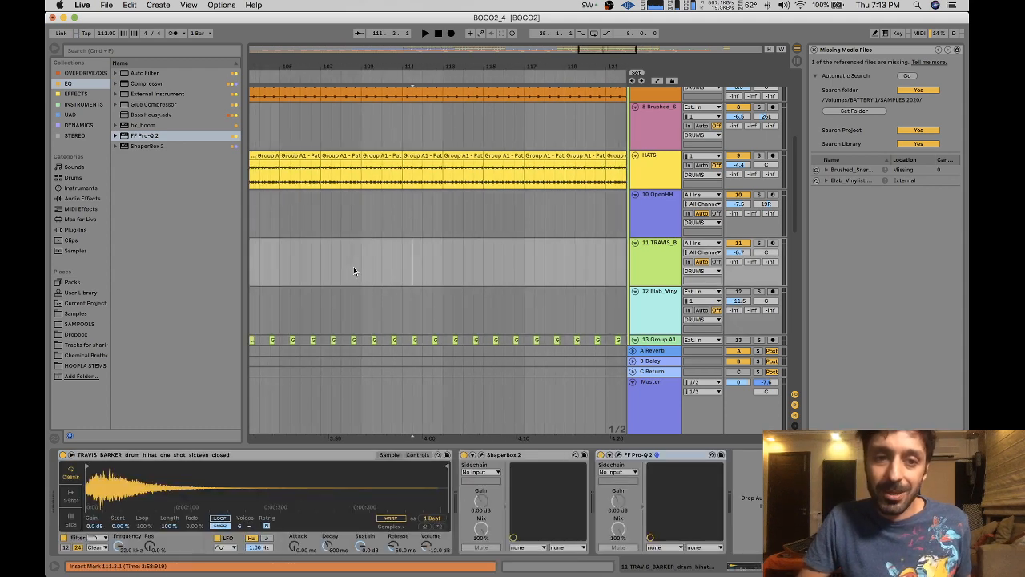
{"action": "scroll", "coordinate": [353, 269], "scroll_direction": "left", "scroll_amount": 10}
{"action": "left_click", "coordinate": [341, 242]}
{"action": "key", "text": "space"}
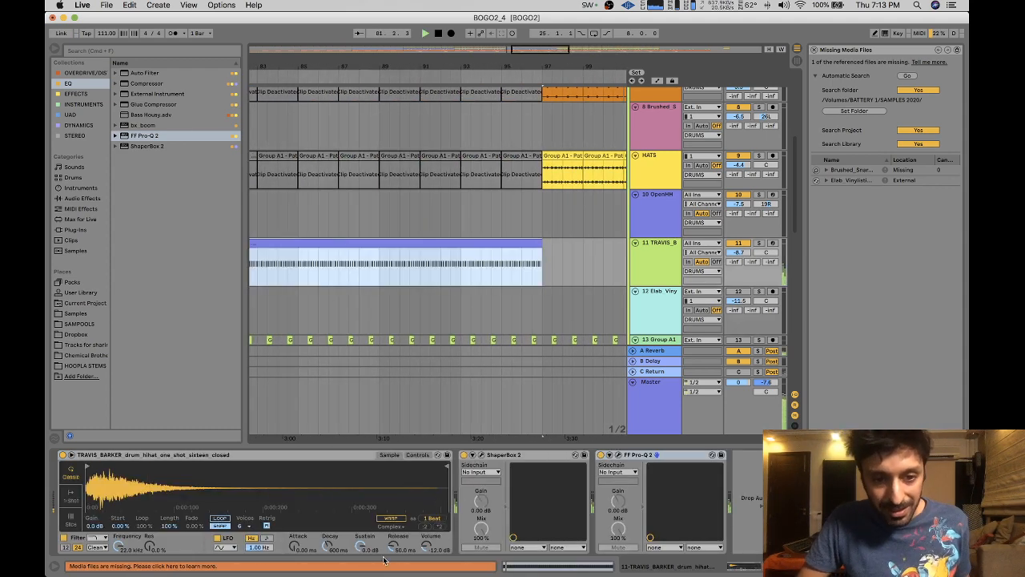
{"action": "left_click", "coordinate": [327, 547]}
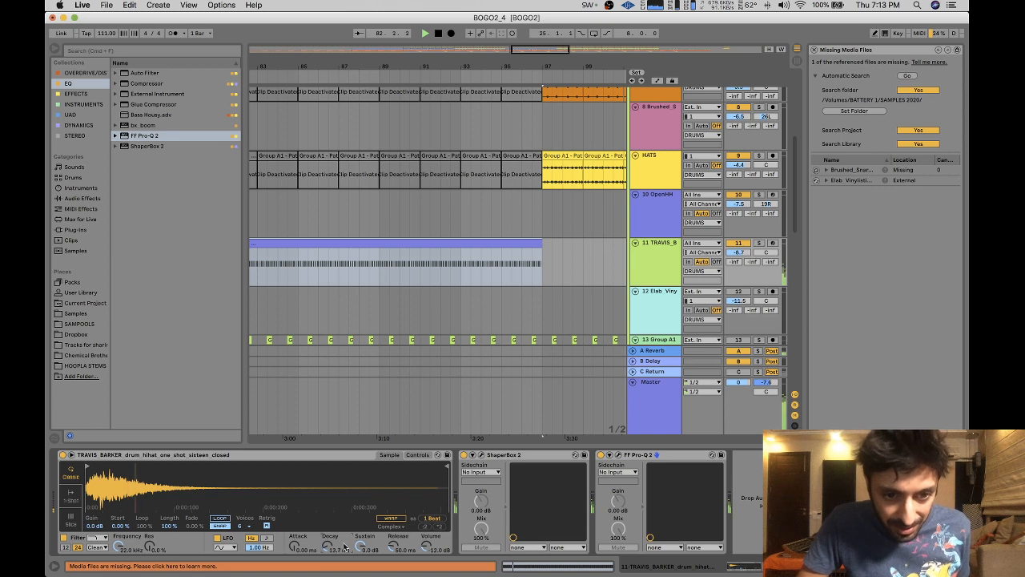
{"action": "left_click_drag", "start_coordinate": [362, 547], "coordinate": [363, 570]}
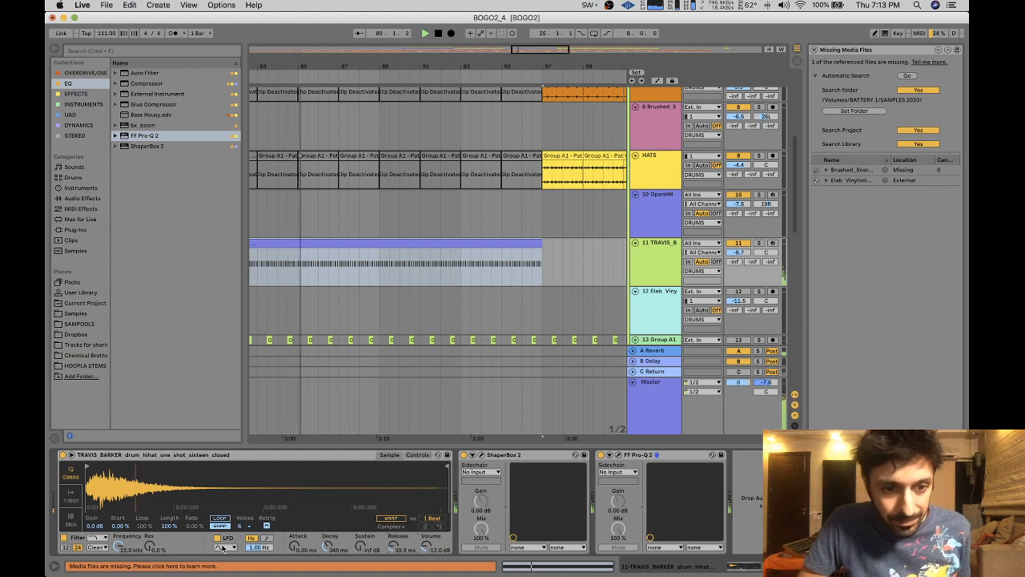
{"action": "left_click_drag", "start_coordinate": [430, 547], "coordinate": [430, 529]}
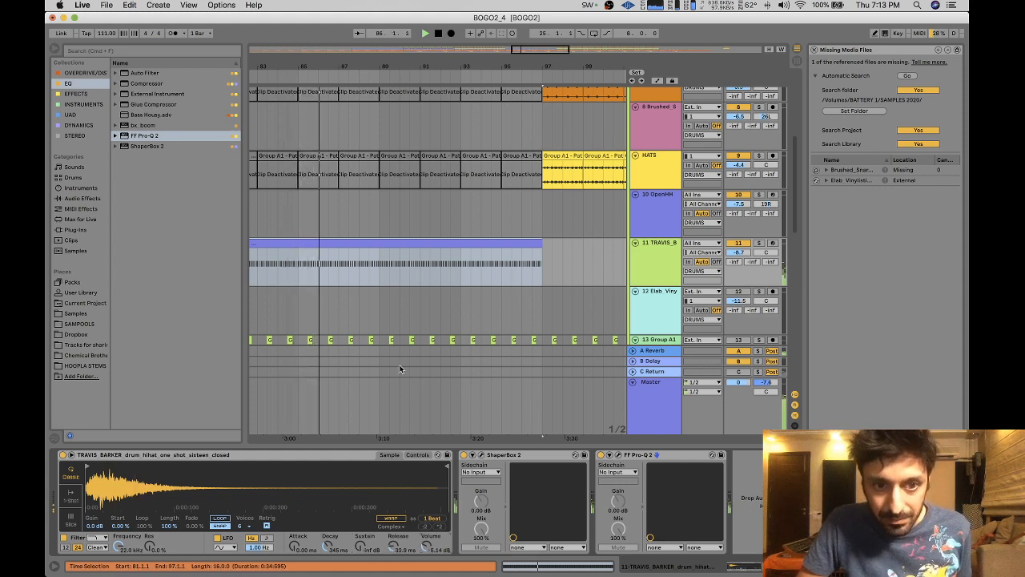
- Check the FF Pro-Q 2 low-cut curve on the Travis Barker hi-hat track during playback, and stop playback
{"action": "left_click", "coordinate": [618, 455]}
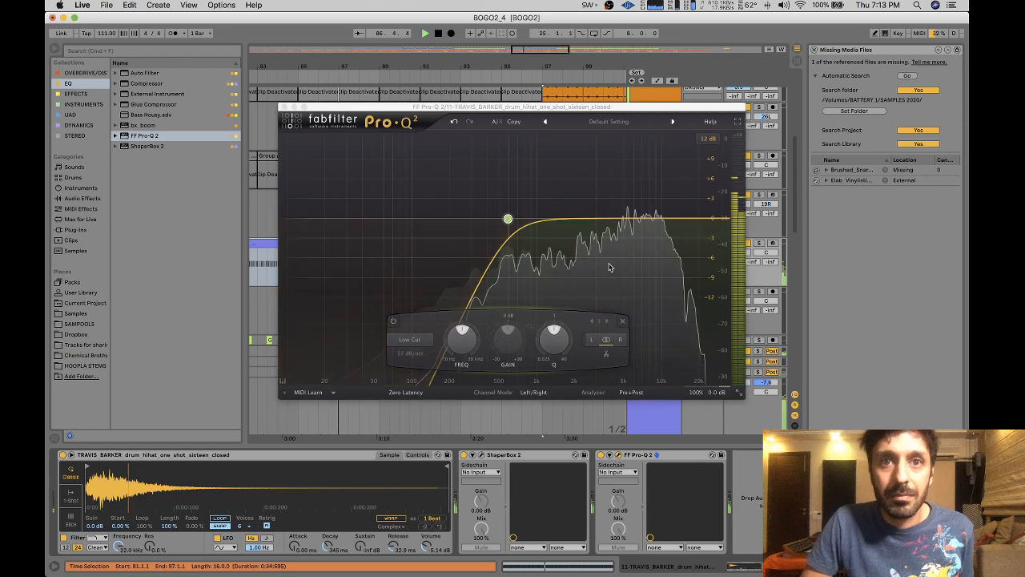
{"action": "left_click", "coordinate": [285, 108]}
{"action": "key", "text": "space"}
{"action": "left_click", "coordinate": [390, 212]}
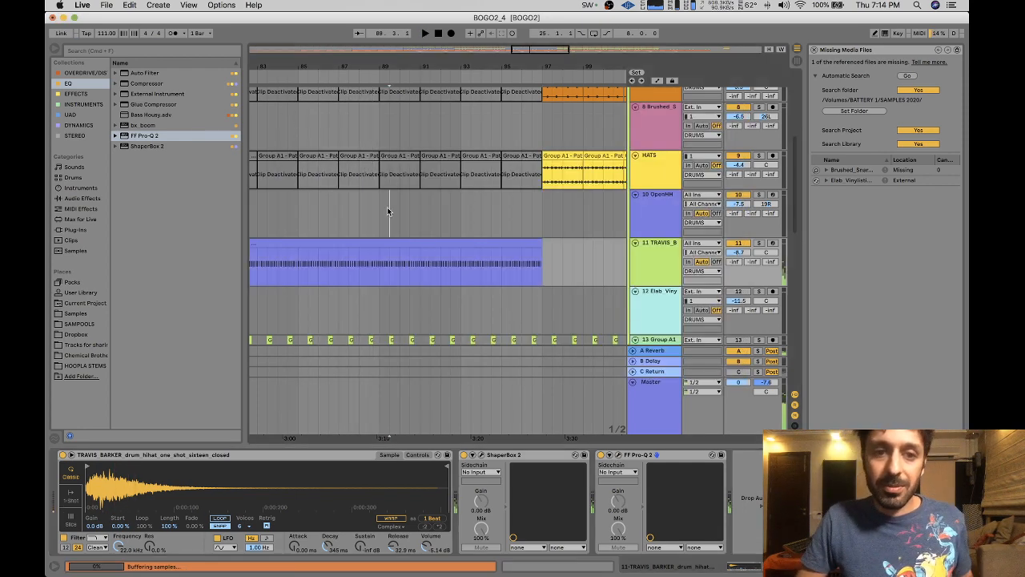
{"action": "left_click", "coordinate": [396, 260]}
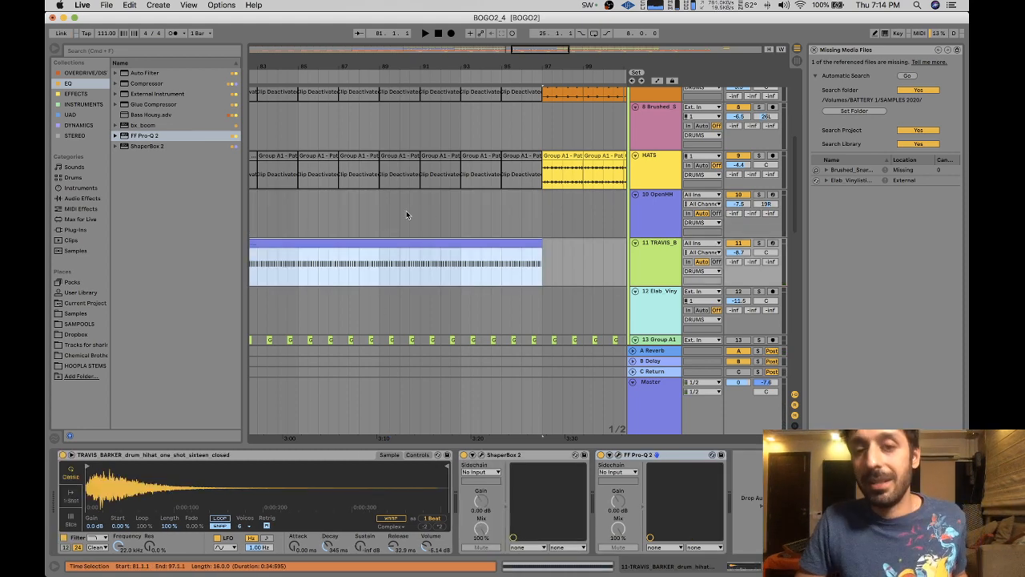
- Duplicate the last Travis Barker hi-hat clip repeatedly until the pattern extends to bar 145
{"action": "scroll", "coordinate": [406, 214], "scroll_direction": "down", "scroll_amount": 5}
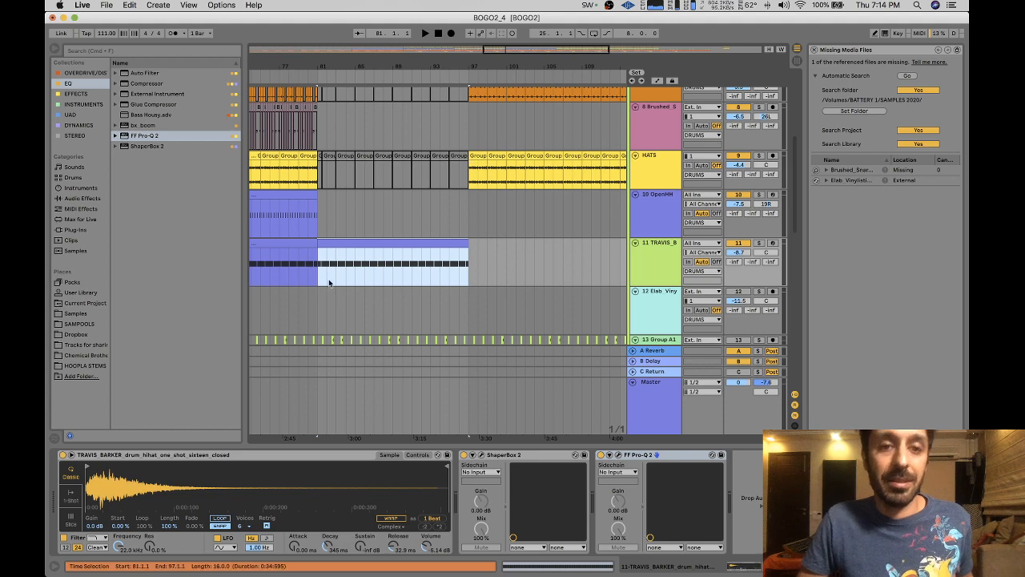
{"action": "left_click", "coordinate": [335, 219]}
{"action": "scroll", "coordinate": [337, 219], "scroll_direction": "left", "scroll_amount": 5}
{"action": "left_click", "coordinate": [373, 214]}
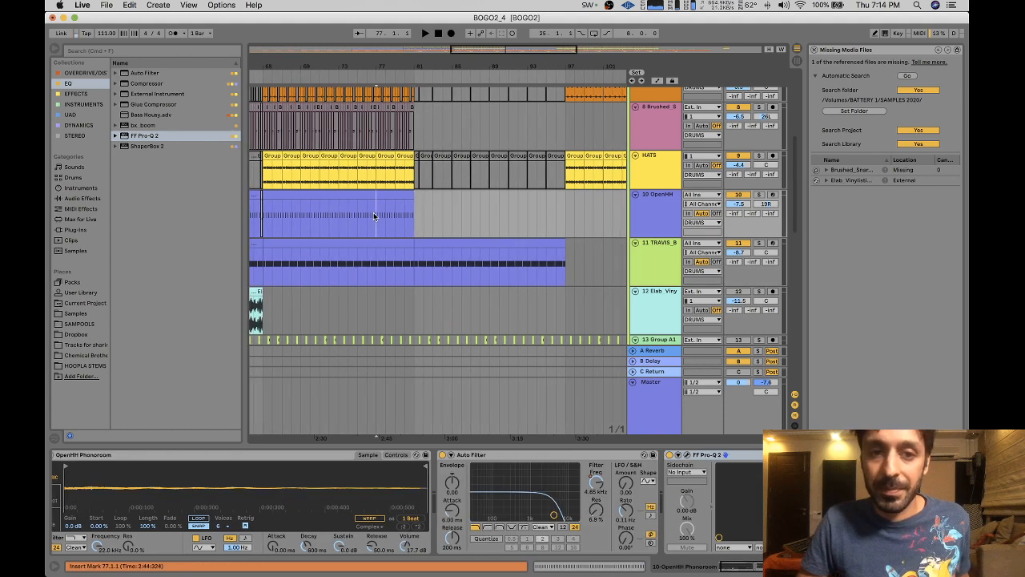
{"action": "left_click", "coordinate": [482, 213]}
{"action": "left_click", "coordinate": [469, 244]}
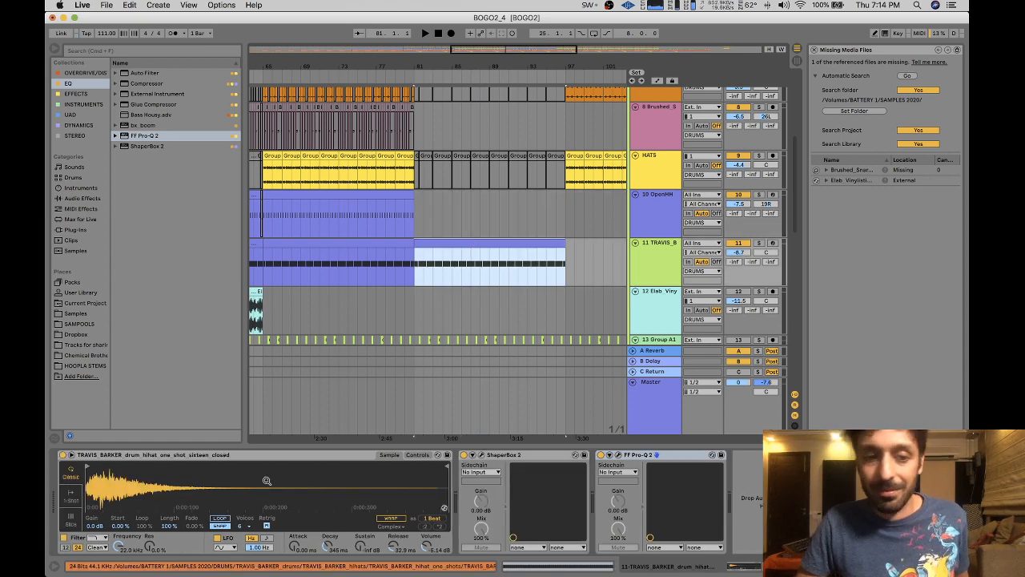
{"action": "left_click", "coordinate": [488, 215]}
{"action": "left_click", "coordinate": [360, 261]}
{"action": "scroll", "coordinate": [363, 262], "scroll_direction": "left", "scroll_amount": 8}
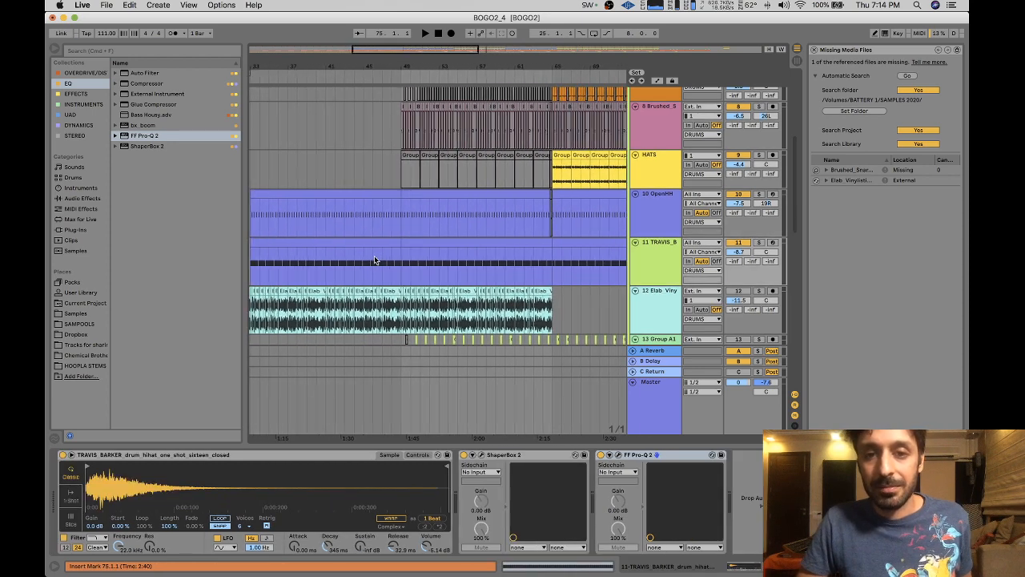
{"action": "scroll", "coordinate": [364, 256], "scroll_direction": "right", "scroll_amount": 10}
{"action": "left_click", "coordinate": [373, 243]}
{"action": "key", "text": "super+d"}
{"action": "scroll", "coordinate": [373, 243], "scroll_direction": "down", "scroll_amount": 5}
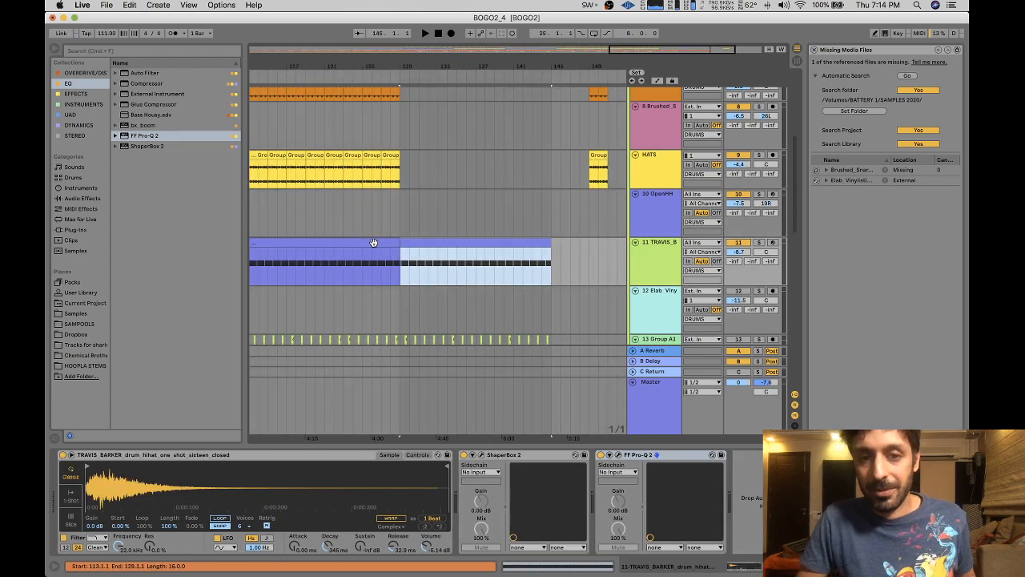
- Play the extended arrangement and insert a new MIDI track below the 26 Audio track
{"action": "left_click", "coordinate": [386, 233]}
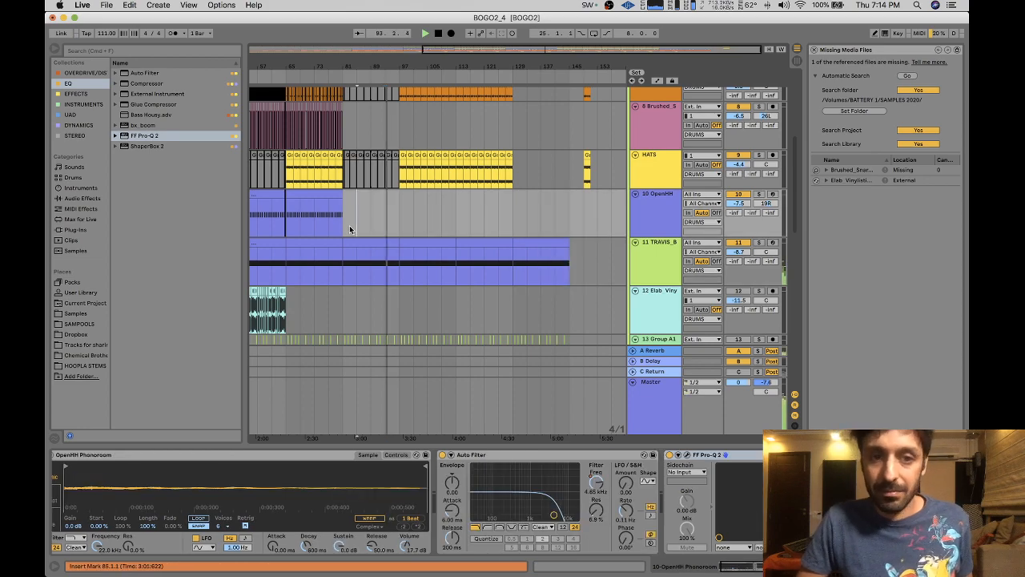
{"action": "scroll", "coordinate": [348, 230], "scroll_direction": "down", "scroll_amount": 10}
{"action": "scroll", "coordinate": [346, 232], "scroll_direction": "left", "scroll_amount": 10}
{"action": "scroll", "coordinate": [346, 232], "scroll_direction": "down", "scroll_amount": 10}
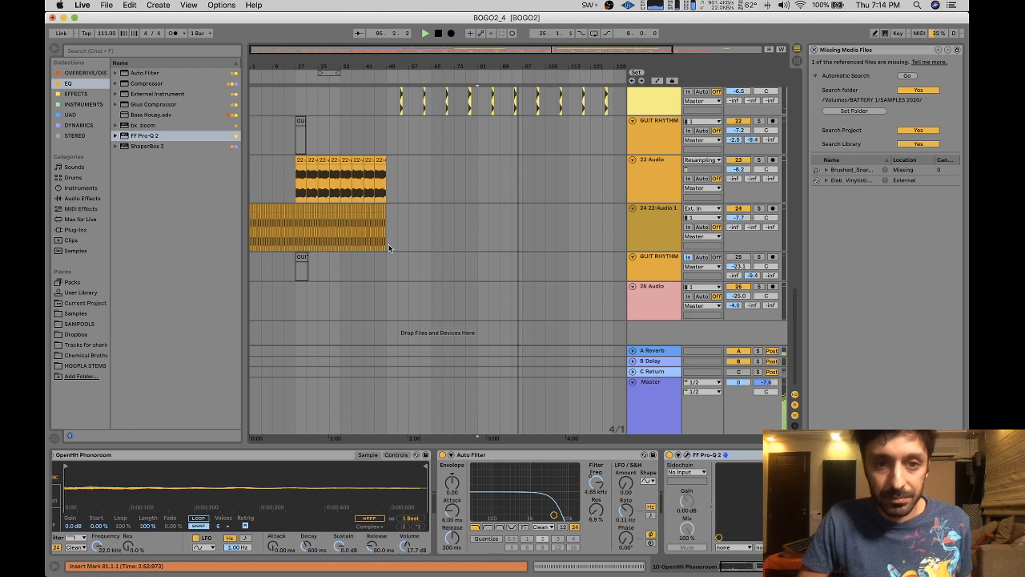
{"action": "left_click", "coordinate": [480, 221]}
{"action": "scroll", "coordinate": [483, 222], "scroll_direction": "right", "scroll_amount": 5}
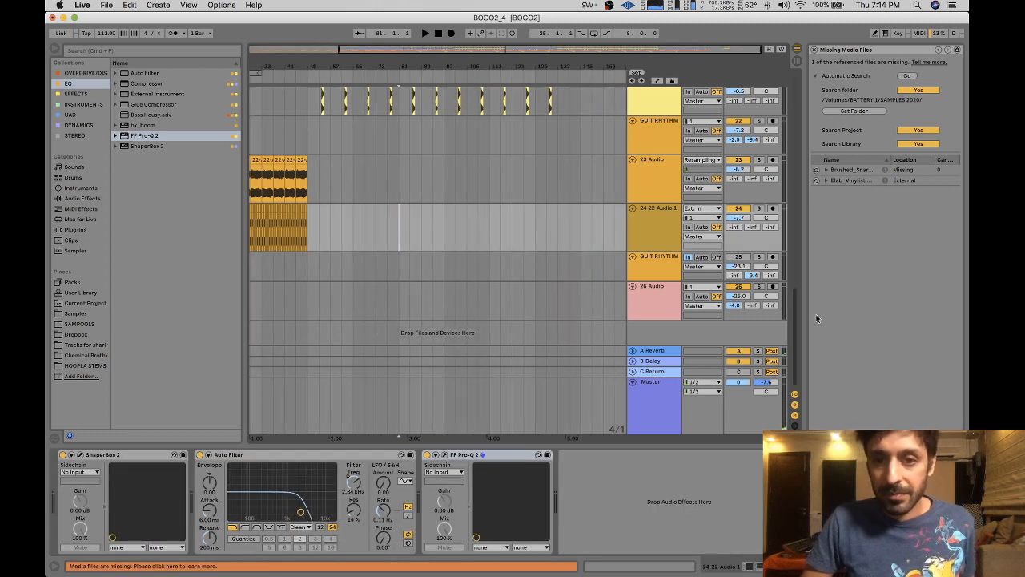
{"action": "left_click", "coordinate": [629, 308]}
{"action": "key", "text": "super+shift+t"}
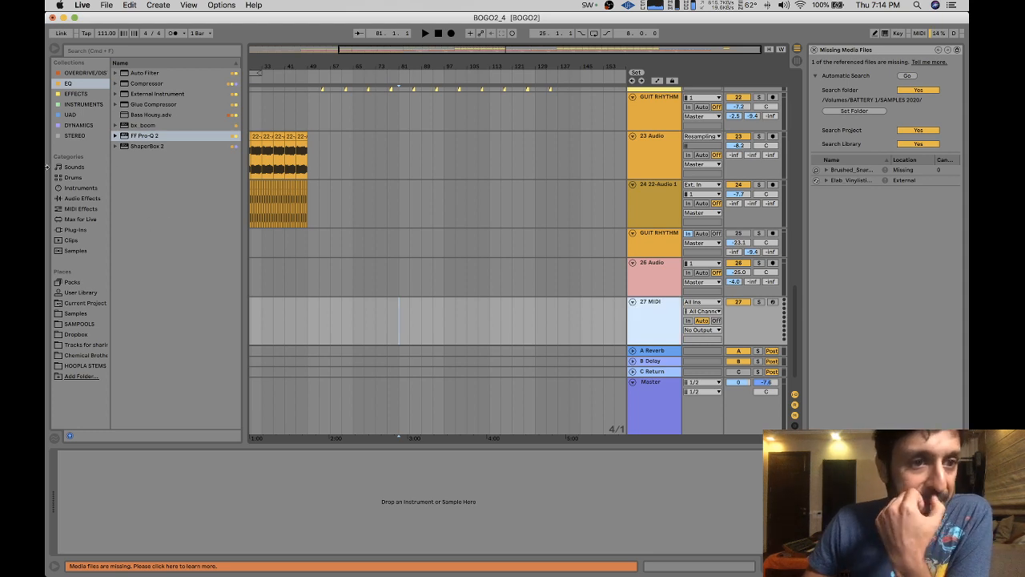
- Load the Native Instruments Reaktor5 plug-in onto the new MIDI track
{"action": "left_click", "coordinate": [76, 231]}
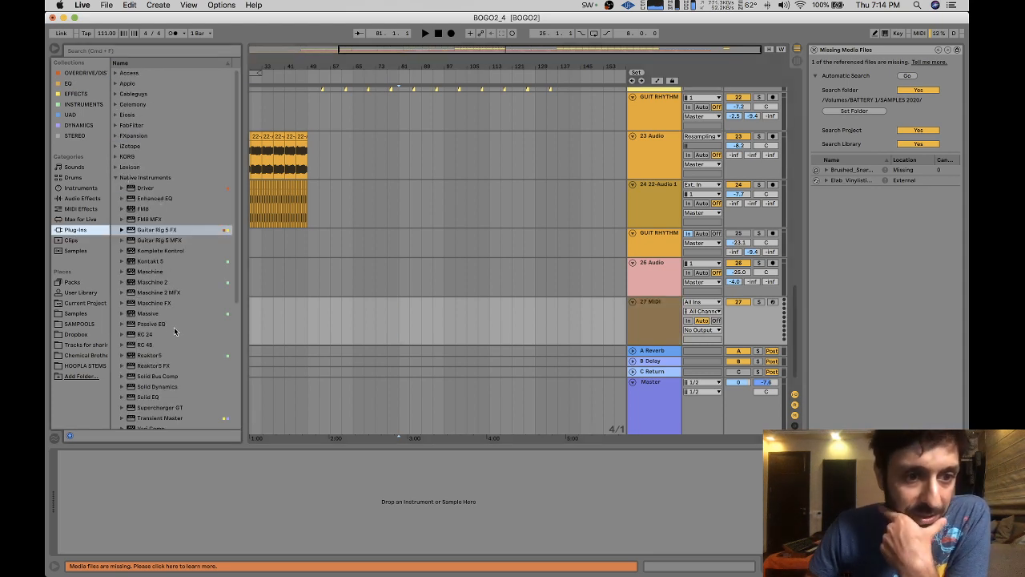
{"action": "scroll", "coordinate": [170, 316], "scroll_direction": "down", "scroll_amount": 5}
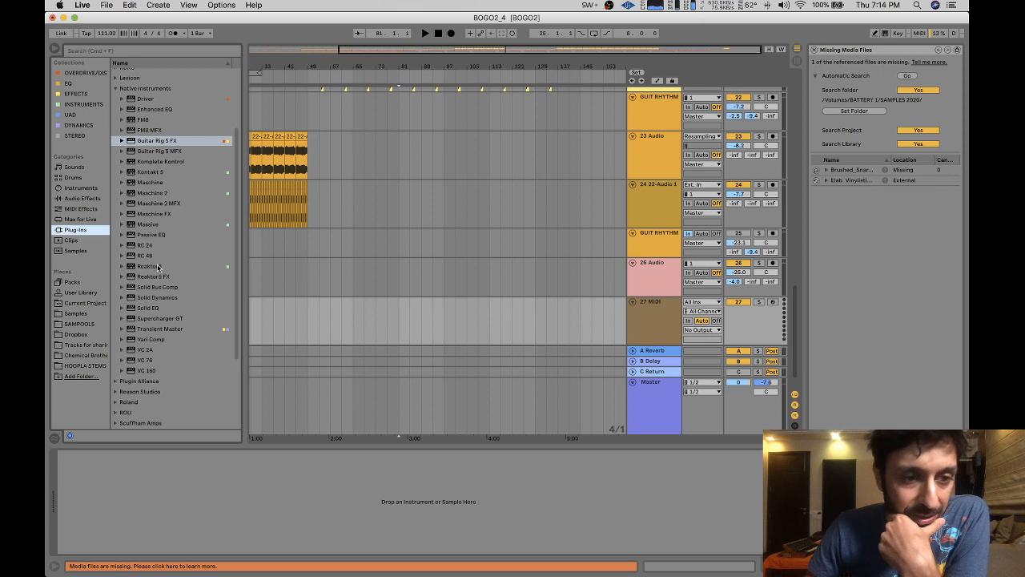
{"action": "left_click_drag", "start_coordinate": [157, 267], "coordinate": [249, 292]}
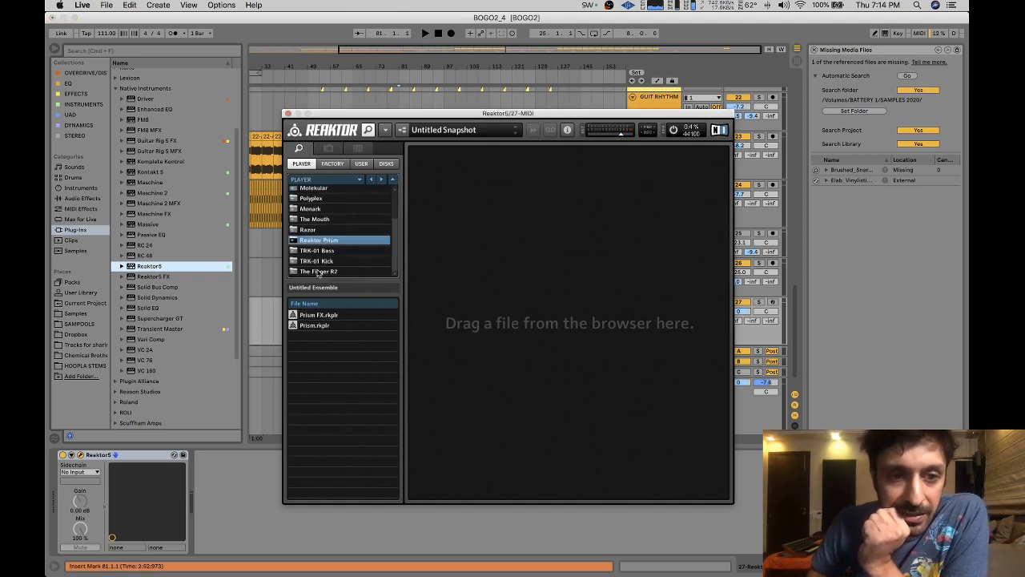
- Load the Rounds.ens ensemble from Reaktor's Player library
{"action": "scroll", "coordinate": [334, 248], "scroll_direction": "up", "scroll_amount": 3}
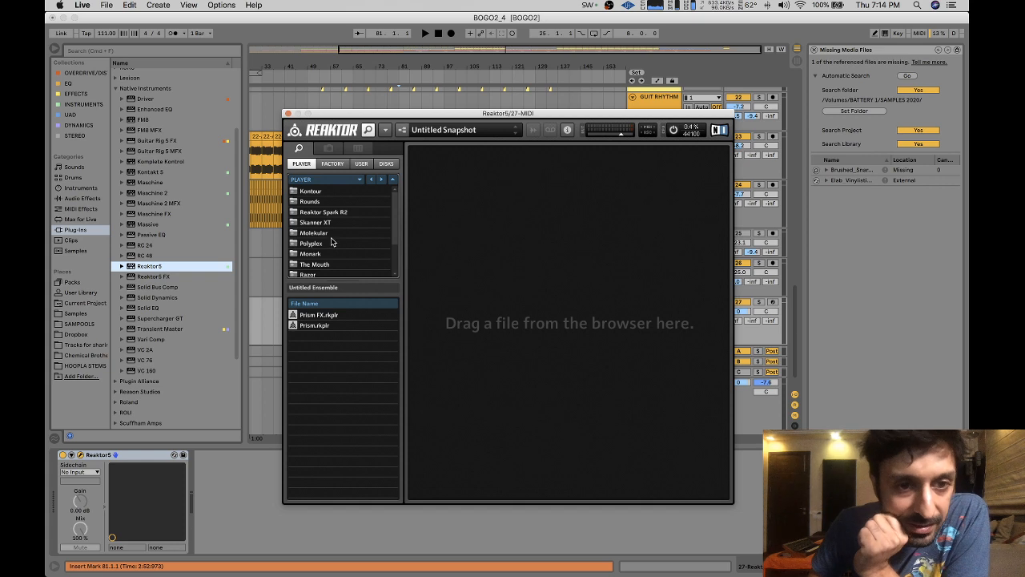
{"action": "left_click", "coordinate": [327, 194]}
{"action": "left_click", "coordinate": [321, 204]}
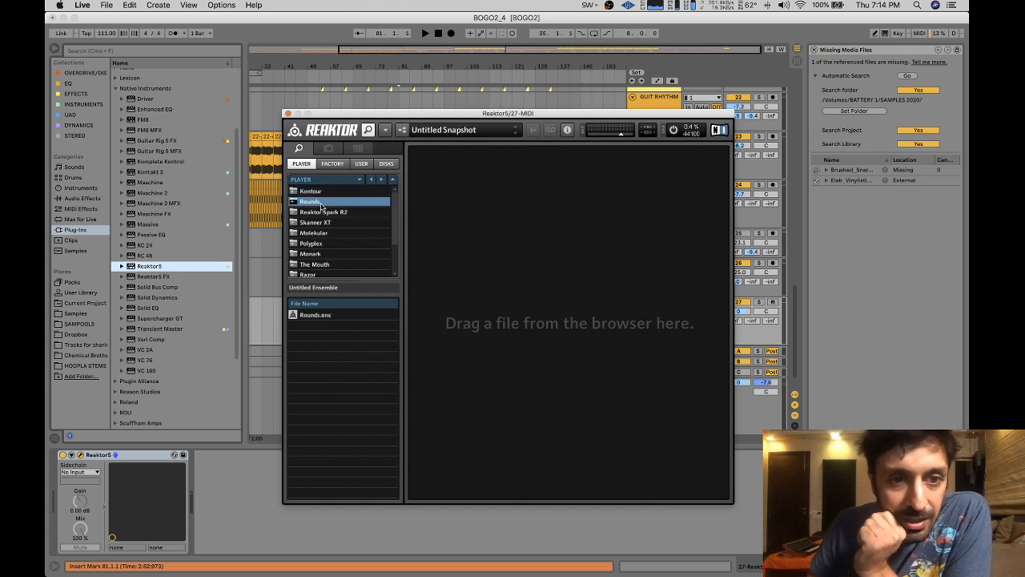
{"action": "left_click", "coordinate": [318, 317]}
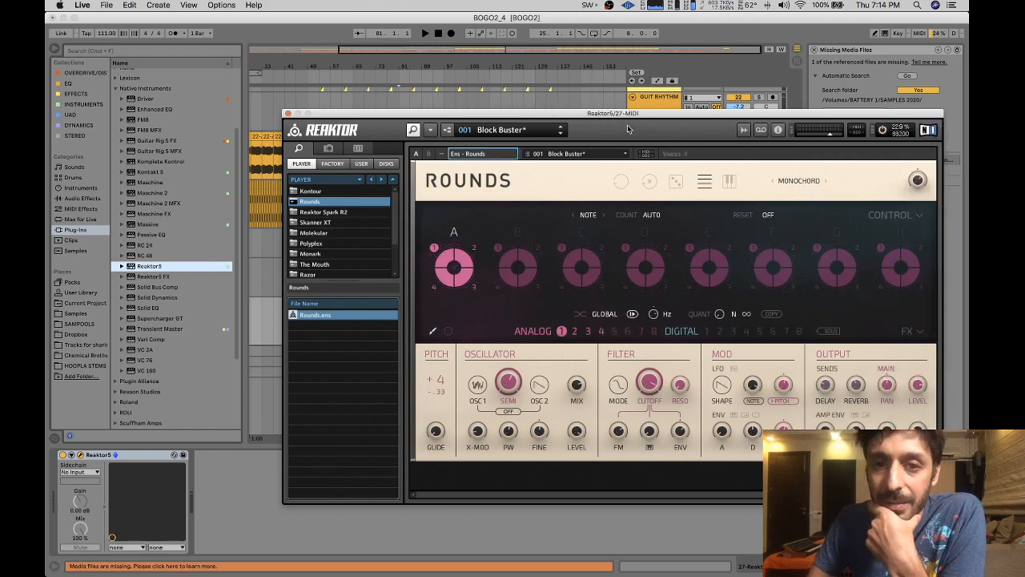
- Enable the computer MIDI keyboard and select the 27 Reaktor5 track, keeping the Reaktor window out of the way
{"action": "left_click_drag", "start_coordinate": [631, 120], "coordinate": [452, 366]}
{"action": "left_click", "coordinate": [886, 34]}
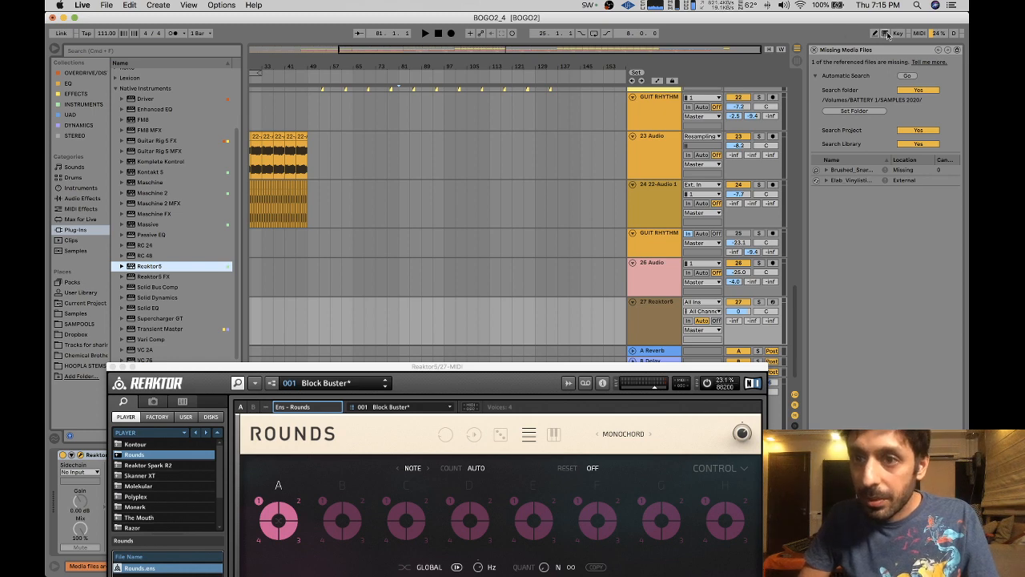
{"action": "left_click", "coordinate": [664, 297]}
{"action": "left_click_drag", "start_coordinate": [145, 189], "coordinate": [642, 164]}
- Copy the first PADS clip at bar 17 onto the 27 Reaktor5 track at the same bar
{"action": "scroll", "coordinate": [264, 230], "scroll_direction": "left", "scroll_amount": 5}
{"action": "scroll", "coordinate": [357, 238], "scroll_direction": "up", "scroll_amount": 10}
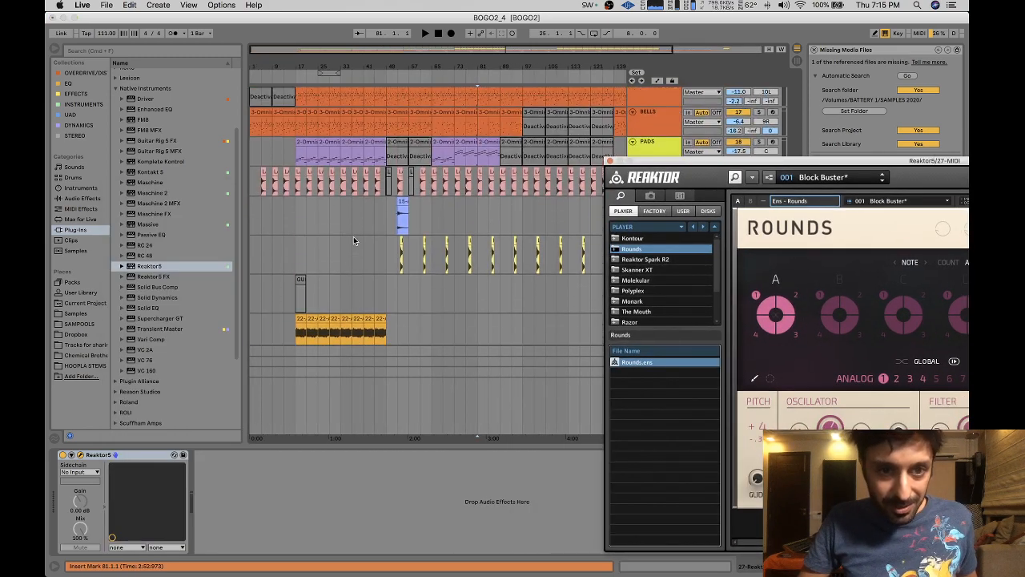
{"action": "left_click", "coordinate": [299, 265]}
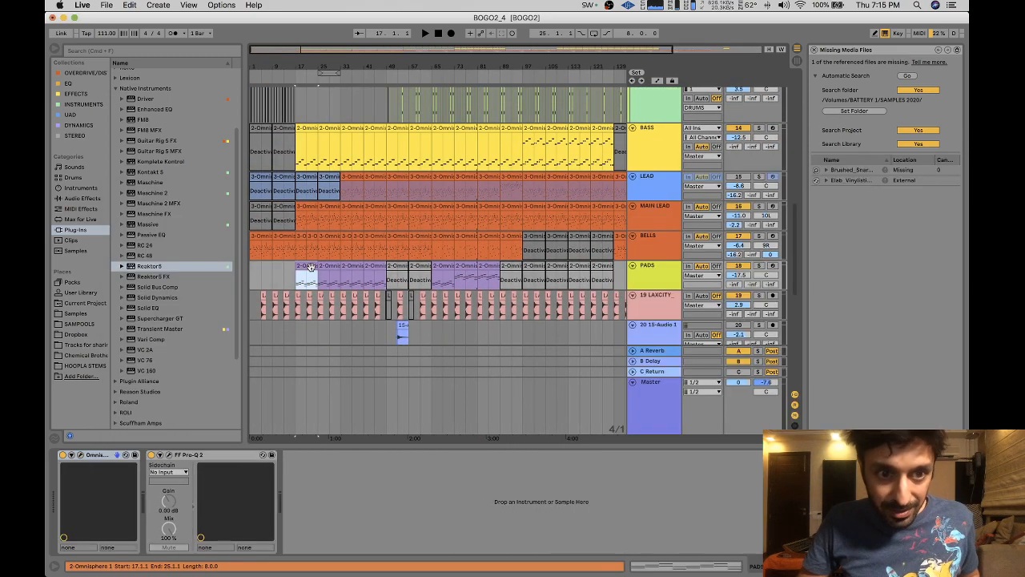
{"action": "scroll", "coordinate": [308, 264], "scroll_direction": "down", "scroll_amount": 5}
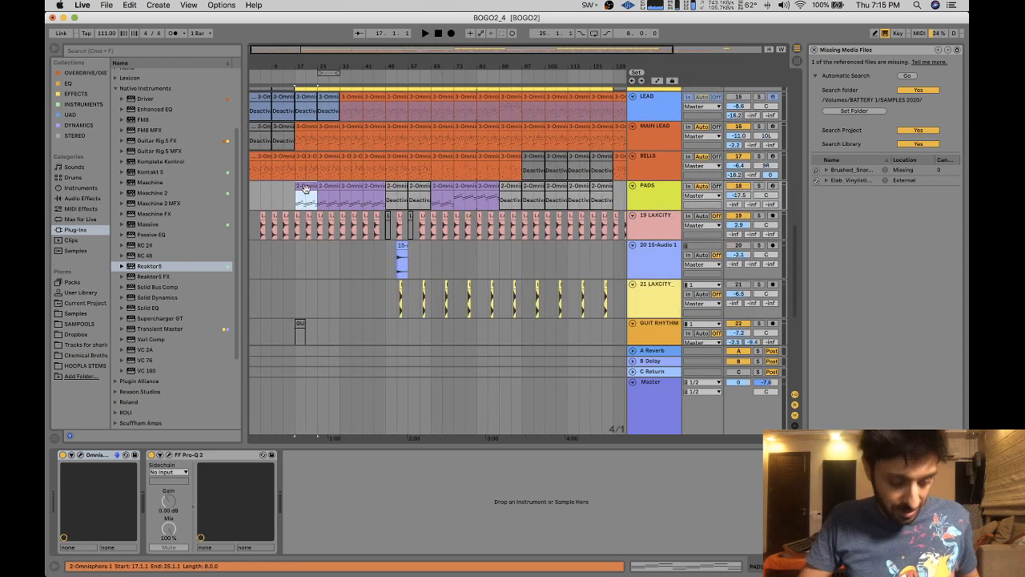
{"action": "scroll", "coordinate": [364, 191], "scroll_direction": "down", "scroll_amount": 8}
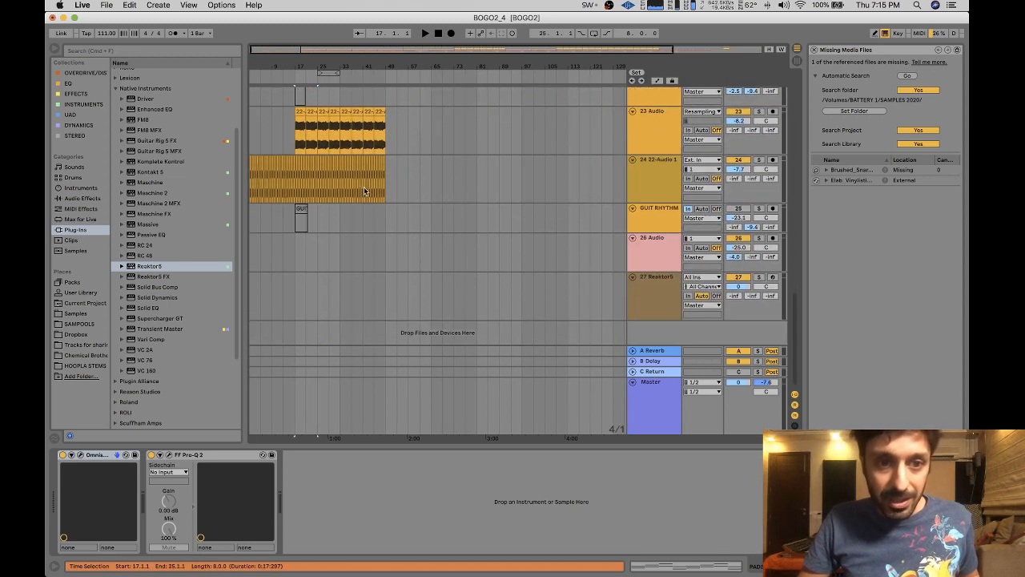
{"action": "left_click", "coordinate": [296, 303]}
{"action": "key", "text": "super+v"}
- Play the copied clip through Rounds, lower the 27 Reaktor5 track to -6.7 dB and solo it
{"action": "key", "text": "space"}
{"action": "left_click_drag", "start_coordinate": [388, 162], "coordinate": [610, 388]}
{"action": "left_click", "coordinate": [510, 249]}
{"action": "key", "text": "space"}
{"action": "left_click_drag", "start_coordinate": [739, 287], "coordinate": [739, 304]}
{"action": "left_click", "coordinate": [758, 278]}
- Loop the pasted clip from bar 17 to 25 and load the Lead snapshot The Night in Rounds
{"action": "left_click", "coordinate": [323, 288]}
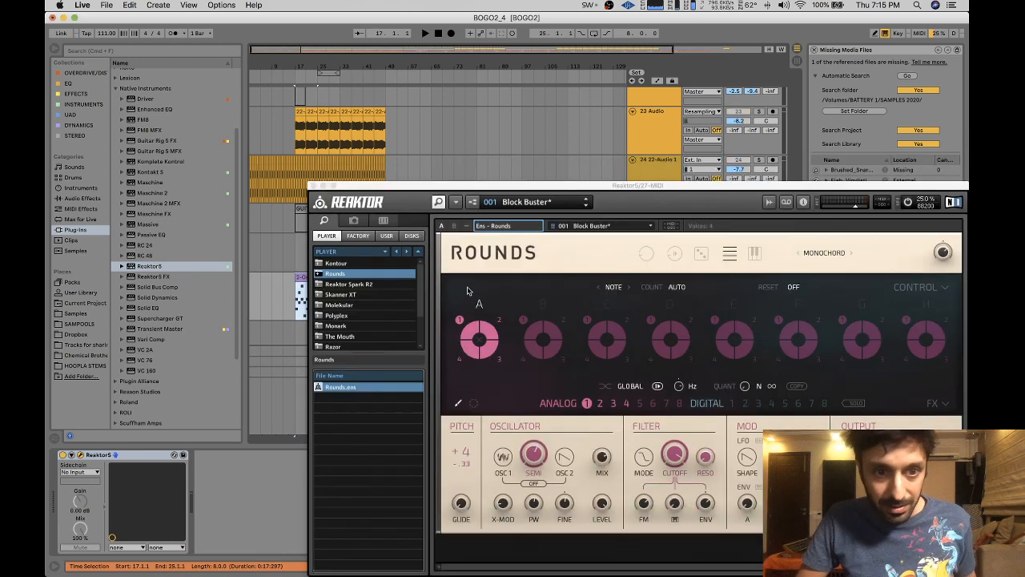
{"action": "left_click", "coordinate": [651, 226]}
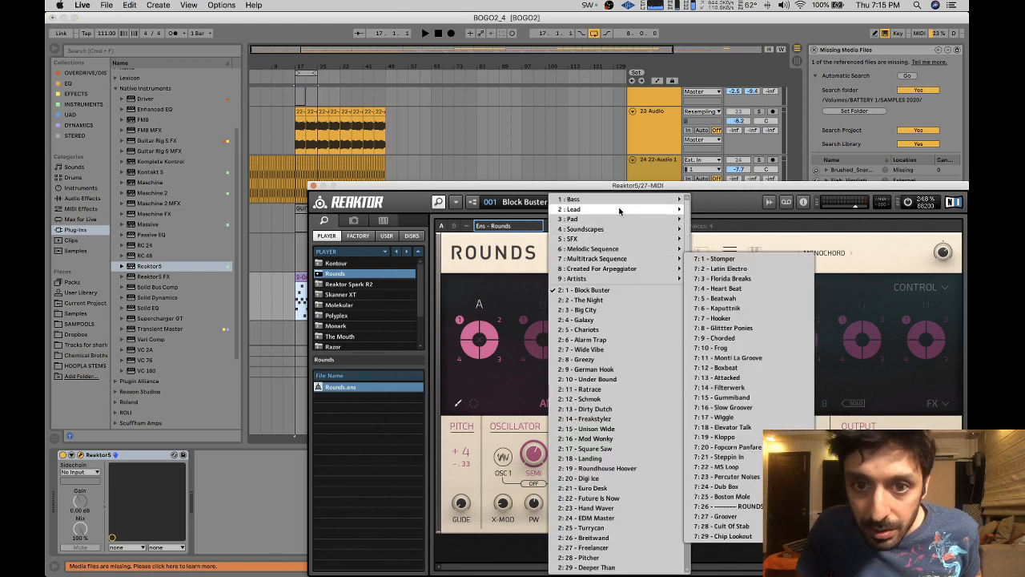
{"action": "mouse_move", "coordinate": [619, 209]}
{"action": "left_click", "coordinate": [761, 209]}
{"action": "left_click_drag", "start_coordinate": [671, 187], "coordinate": [659, 344]}
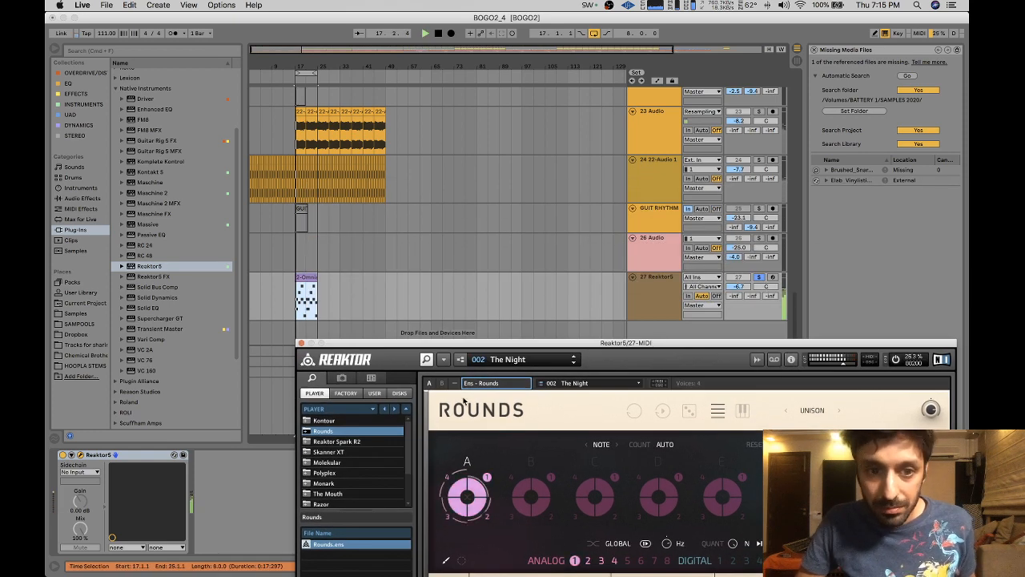
- Audition the following Rounds Lead snapshots one by one, from Big City to German Hook
{"action": "left_click", "coordinate": [574, 362]}
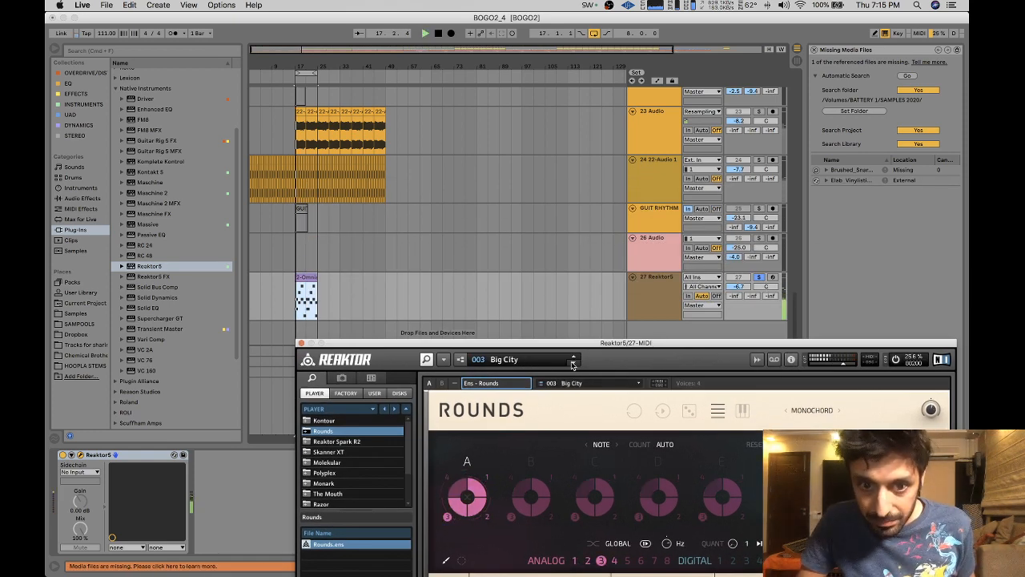
{"action": "left_click", "coordinate": [573, 362]}
{"action": "left_click", "coordinate": [573, 363]}
{"action": "left_click", "coordinate": [573, 363]}
{"action": "left_click", "coordinate": [573, 363]}
{"action": "left_click", "coordinate": [573, 363]}
{"action": "left_click", "coordinate": [574, 363]}
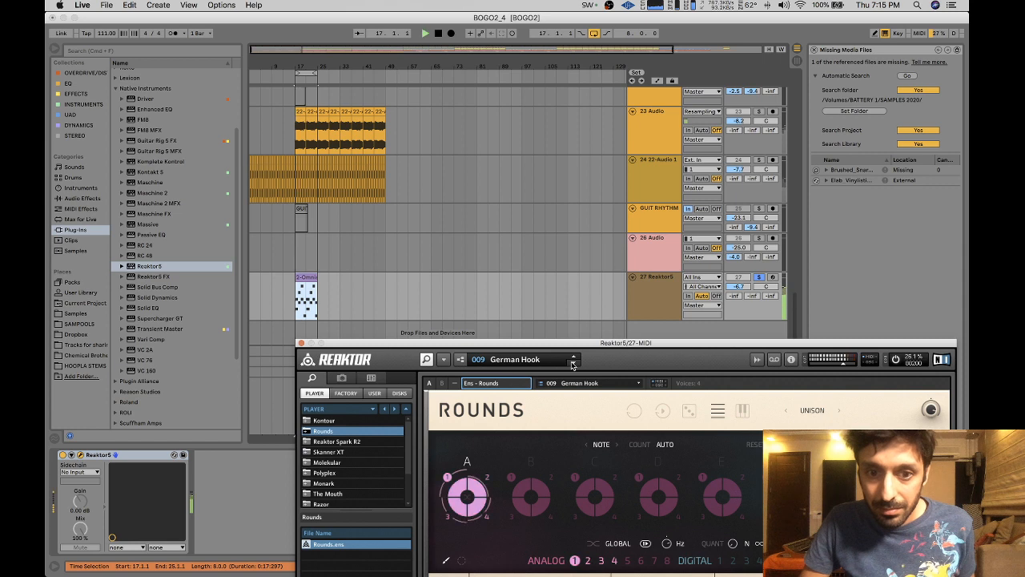
- Load the Lead snapshot 017 Square Saw in Rounds and bring the whole synth interface into view
{"action": "left_click", "coordinate": [520, 360]}
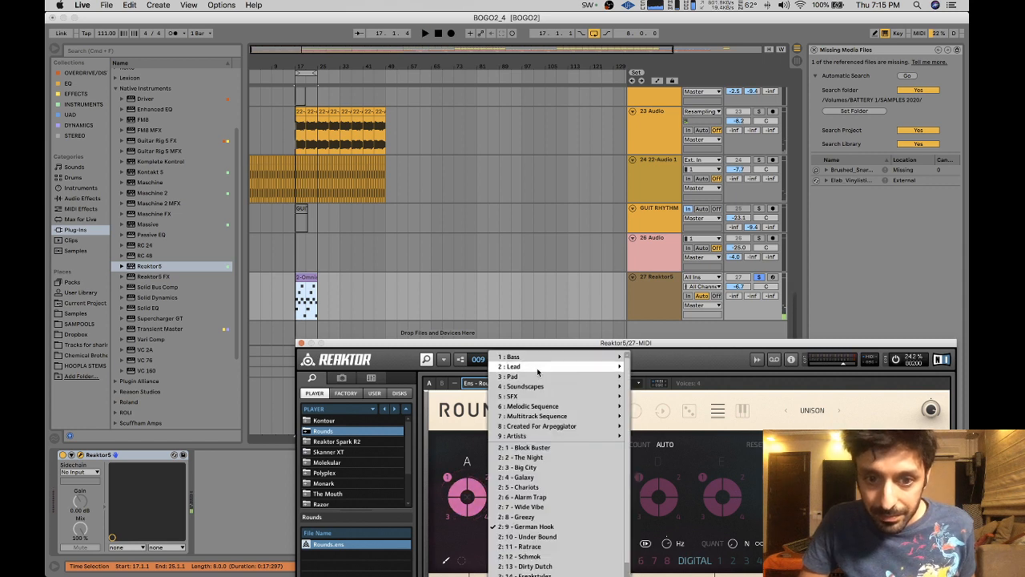
{"action": "mouse_move", "coordinate": [537, 367]}
{"action": "left_click", "coordinate": [661, 515]}
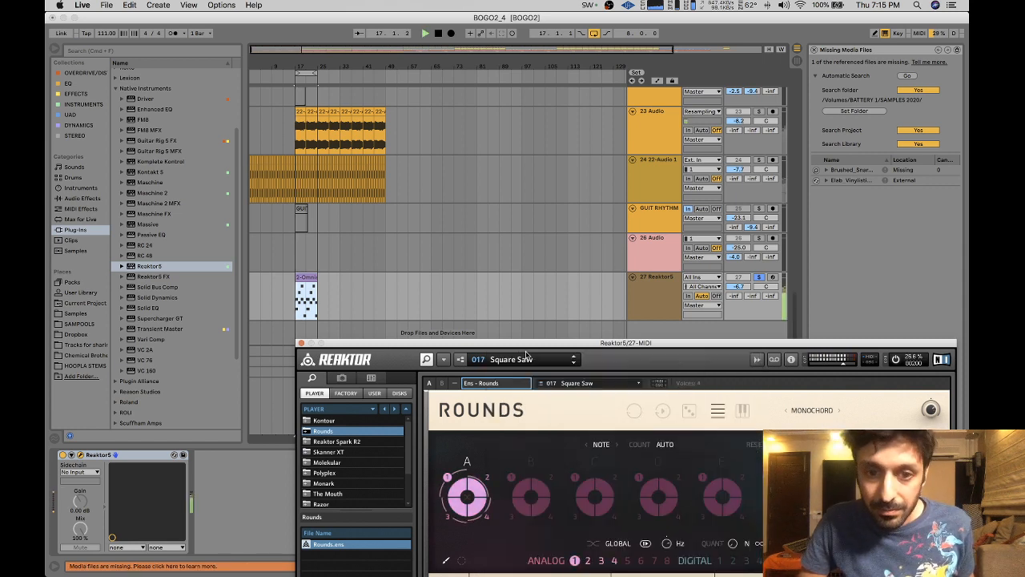
{"action": "left_click_drag", "start_coordinate": [585, 343], "coordinate": [541, 80]}
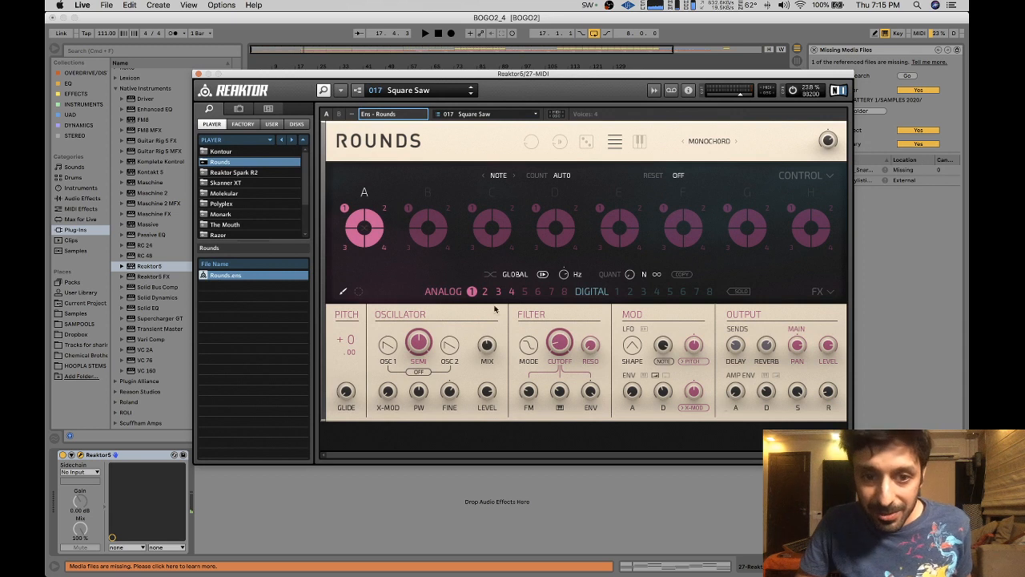
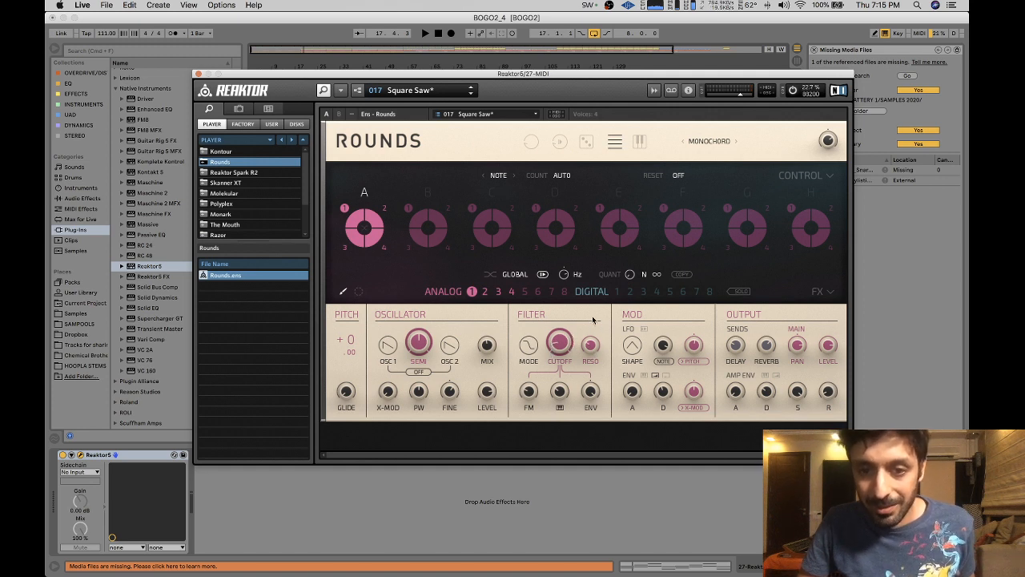
- Play the loop with Square Saw and open the pasted clip on the 27 Reaktor5 track for note editing
{"action": "key", "text": "space"}
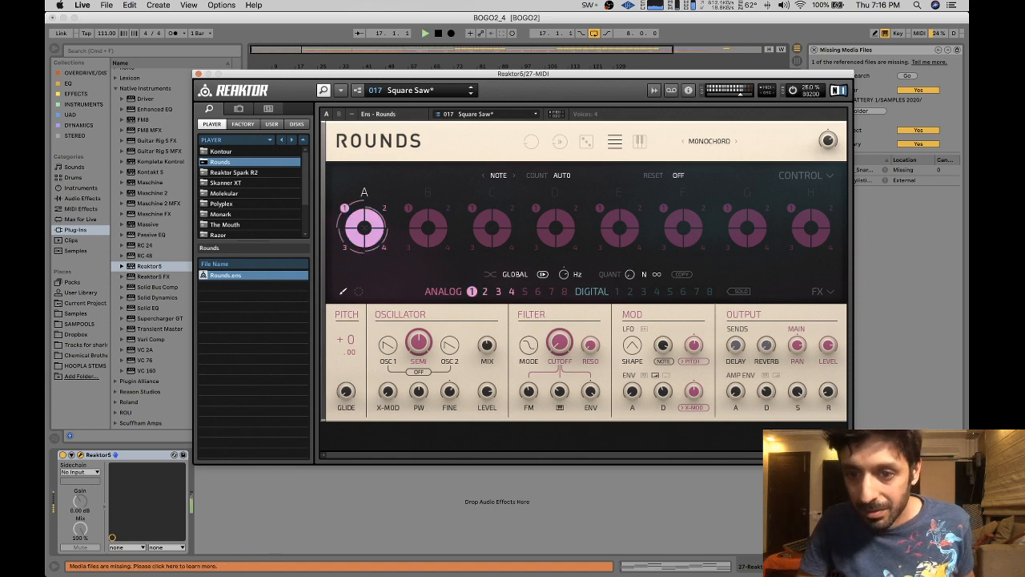
{"action": "left_click_drag", "start_coordinate": [500, 73], "coordinate": [759, 297]}
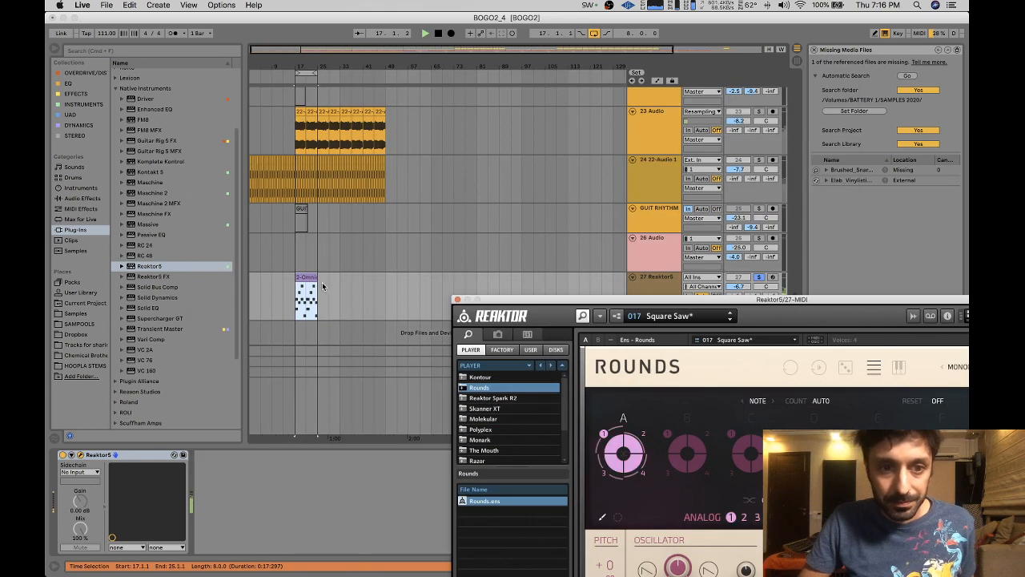
{"action": "double_click", "coordinate": [307, 298]}
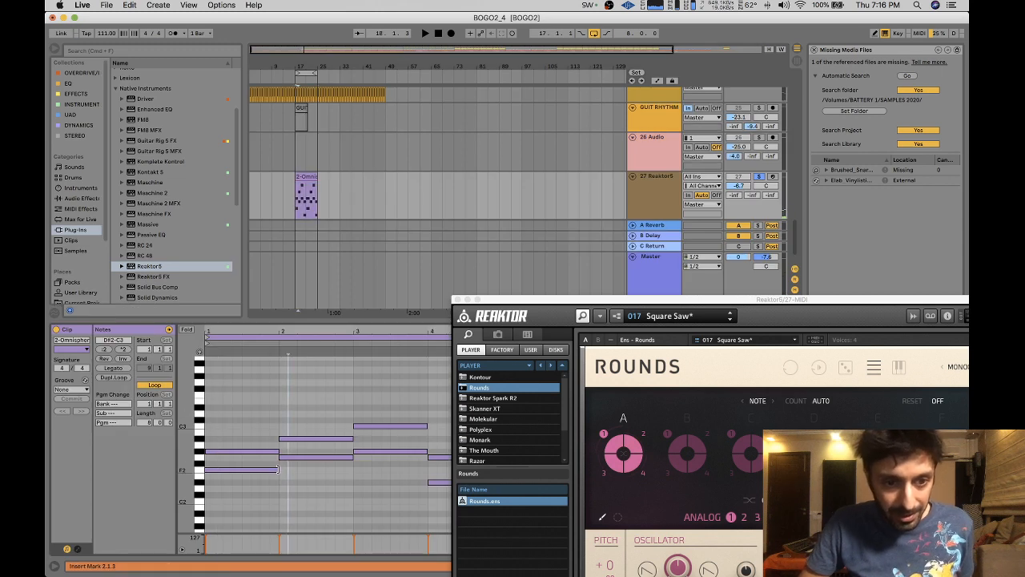
- Replace the sustained chords in bars 1 and 2 with repeated eighth notes on F2 and G2
{"action": "left_click_drag", "start_coordinate": [277, 469], "coordinate": [213, 472]}
{"action": "key", "text": "super+d"}
{"action": "key", "text": "super+d"}
{"action": "key", "text": "super+d"}
{"action": "key", "text": "super+d"}
{"action": "key", "text": "super+d"}
{"action": "key", "text": "super+d"}
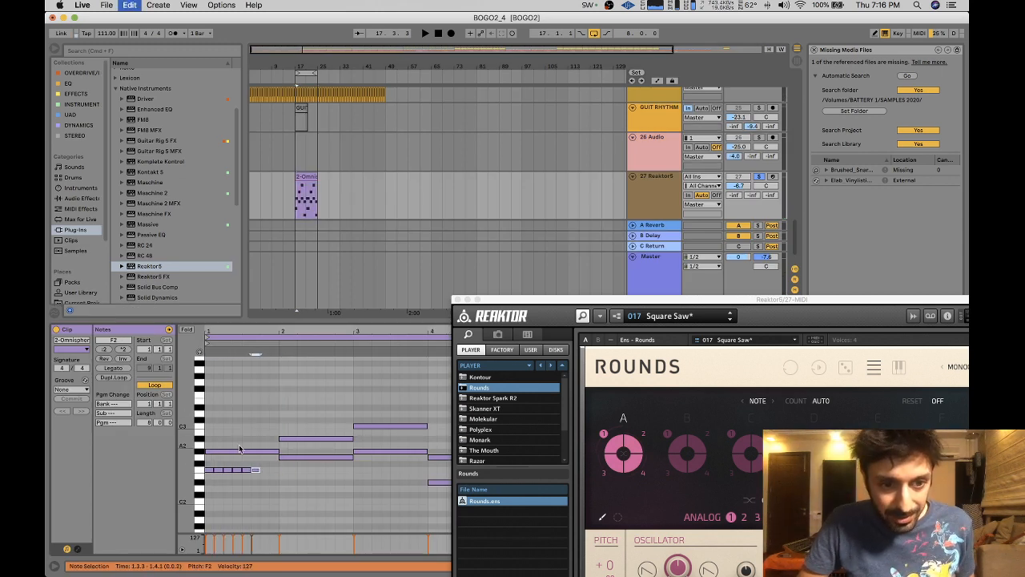
{"action": "mouse_move", "coordinate": [289, 466]}
{"action": "left_mouse_down"}
{"action": "mouse_move", "coordinate": [201, 475]}
{"action": "mouse_move", "coordinate": [289, 462]}
{"action": "left_mouse_up"}
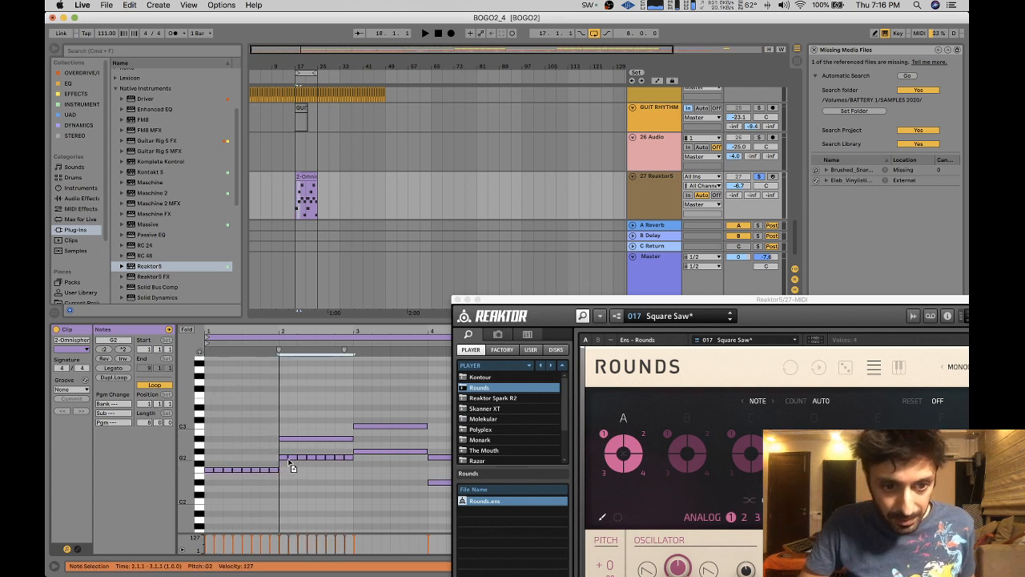
{"action": "left_click", "coordinate": [285, 451]}
- Re-pitch bar 1's eighth notes after the first one to G#3, D#3, C#3, G#2, D#2, G#2 and C2
{"action": "left_click_drag", "start_coordinate": [216, 470], "coordinate": [218, 456]}
{"action": "left_click", "coordinate": [200, 358]}
{"action": "key", "text": "Up"}
{"action": "key", "text": "Up"}
{"action": "key", "text": "Up"}
{"action": "key", "text": "Up"}
{"action": "key", "text": "Up"}
{"action": "key", "text": "Up"}
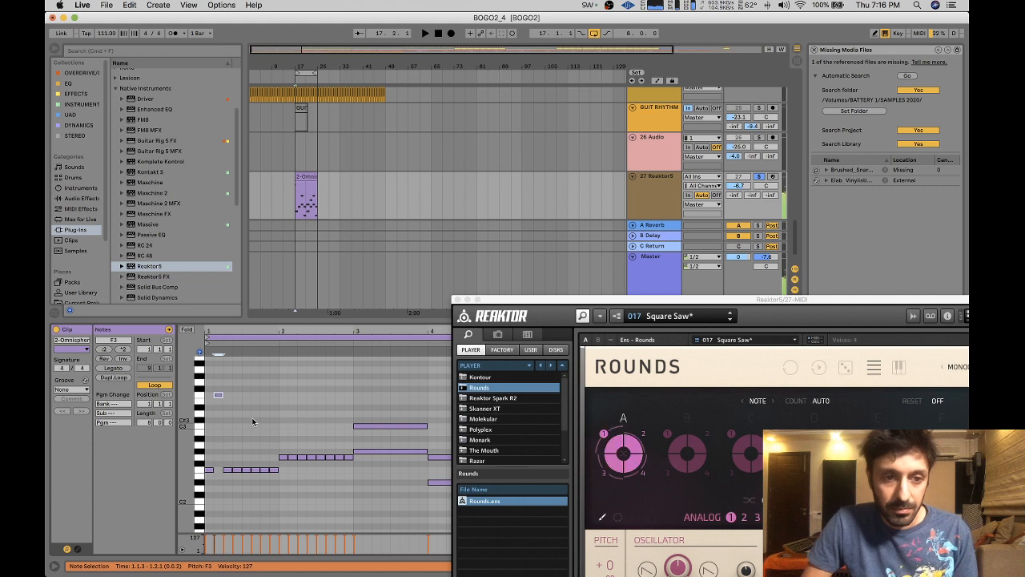
{"action": "left_click_drag", "start_coordinate": [230, 470], "coordinate": [233, 464]}
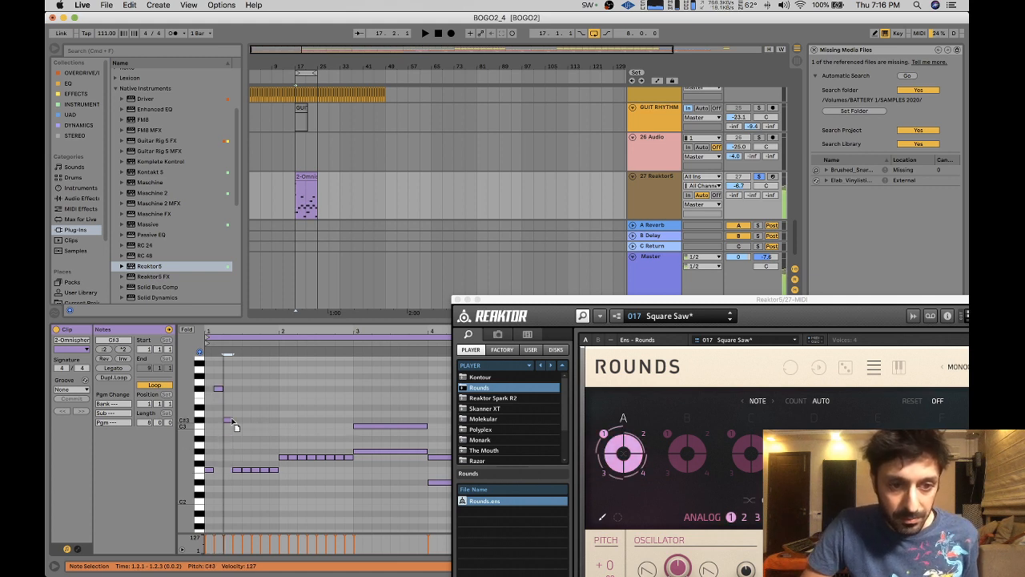
{"action": "left_click_drag", "start_coordinate": [237, 469], "coordinate": [275, 489]}
{"action": "key", "text": "space"}
{"action": "left_click", "coordinate": [218, 388]}
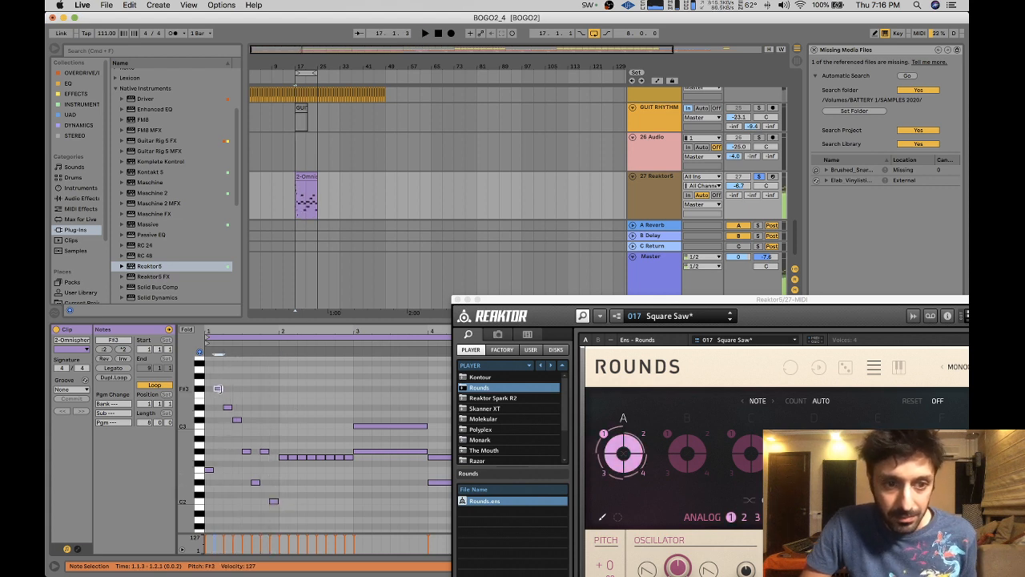
{"action": "key", "text": "Up"}
{"action": "key", "text": "Up"}
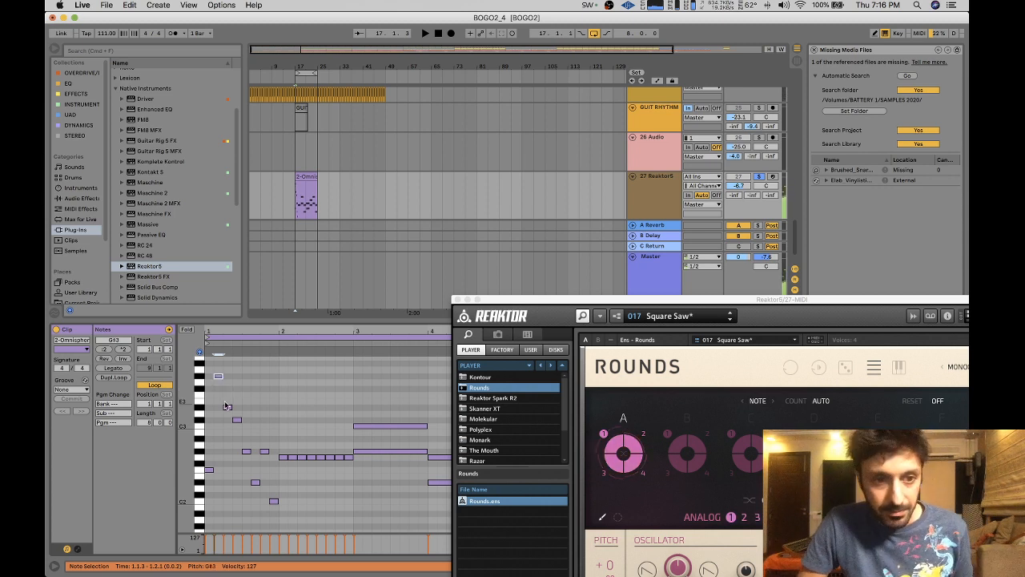
- Shorten the eighth notes in bars 1 and 2 to sixteenths and move the G#3 to the second sixteenth of bar 1
{"action": "key", "text": "super+a"}
{"action": "scroll", "coordinate": [213, 393], "scroll_direction": "up", "scroll_amount": 5}
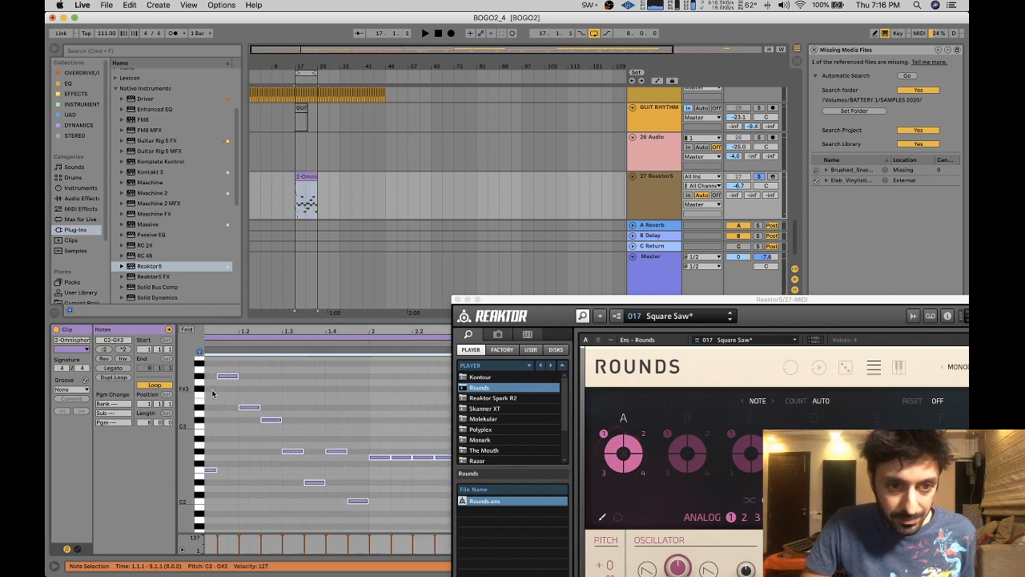
{"action": "left_click", "coordinate": [213, 394]}
{"action": "scroll", "coordinate": [227, 409], "scroll_direction": "left", "scroll_amount": 1}
{"action": "double_click", "coordinate": [210, 470]}
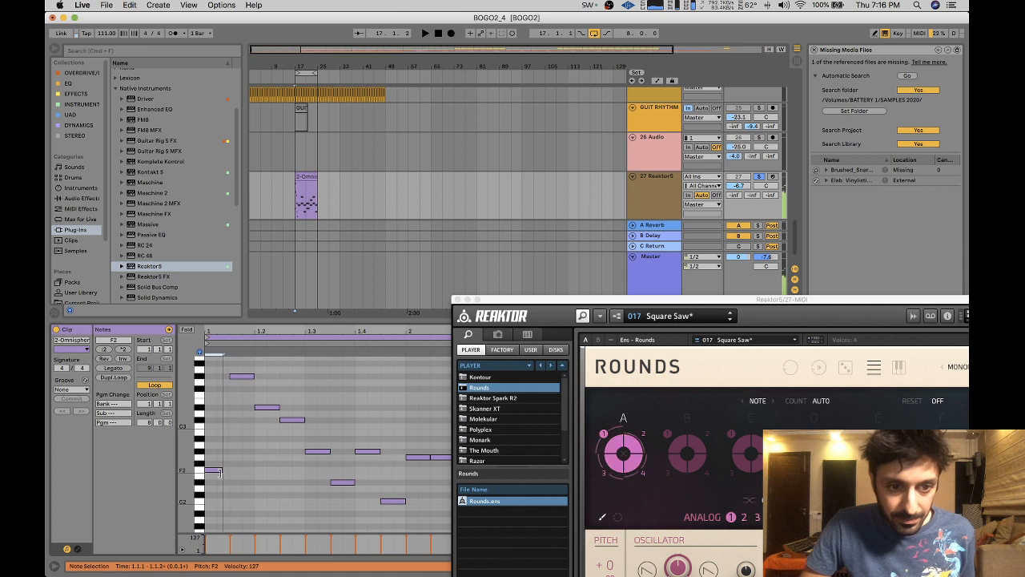
{"action": "left_click_drag", "start_coordinate": [244, 378], "coordinate": [231, 378]}
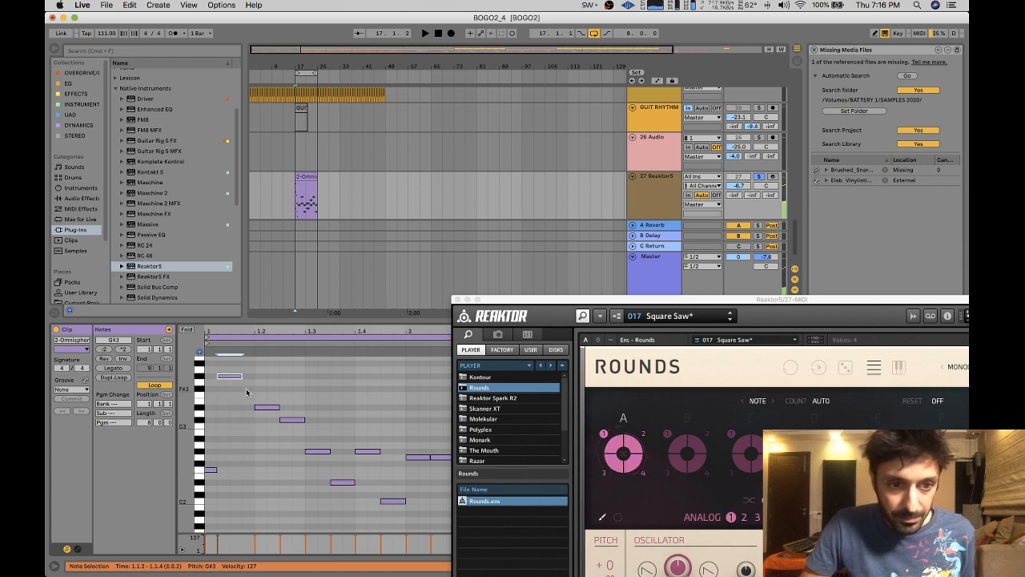
{"action": "key", "text": "super+a"}
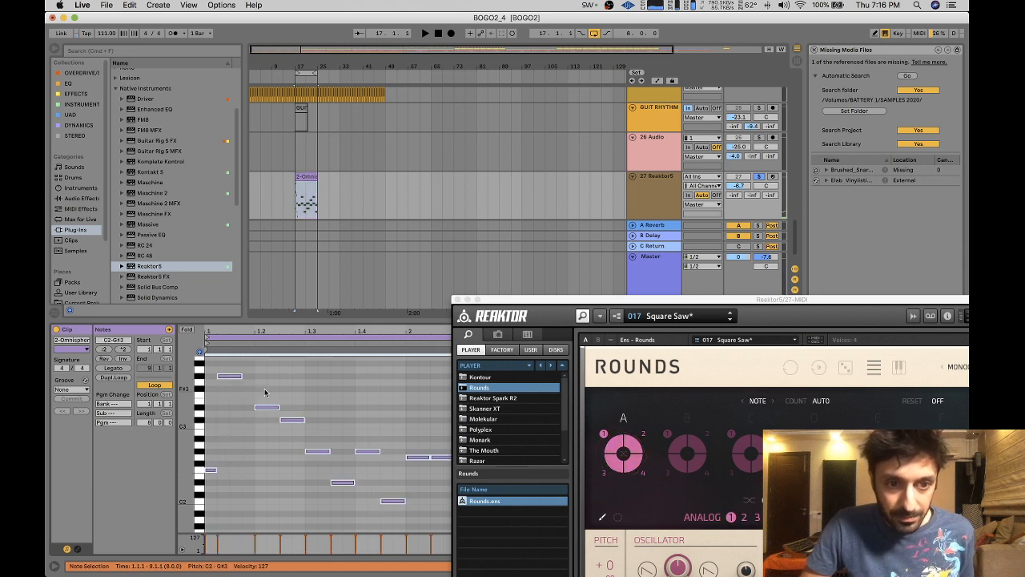
{"action": "left_click", "coordinate": [225, 383]}
- Continue the line after the G#3 with consecutive sixteenths on D#3, C3, A#2, G#2 and F2
{"action": "scroll", "coordinate": [225, 383], "scroll_direction": "right", "scroll_amount": 1}
{"action": "scroll", "coordinate": [227, 386], "scroll_direction": "left", "scroll_amount": 1}
{"action": "left_click_drag", "start_coordinate": [228, 379], "coordinate": [214, 473]}
{"action": "left_click_drag", "start_coordinate": [258, 410], "coordinate": [288, 474]}
{"action": "double_click", "coordinate": [260, 438]}
{"action": "double_click", "coordinate": [272, 452]}
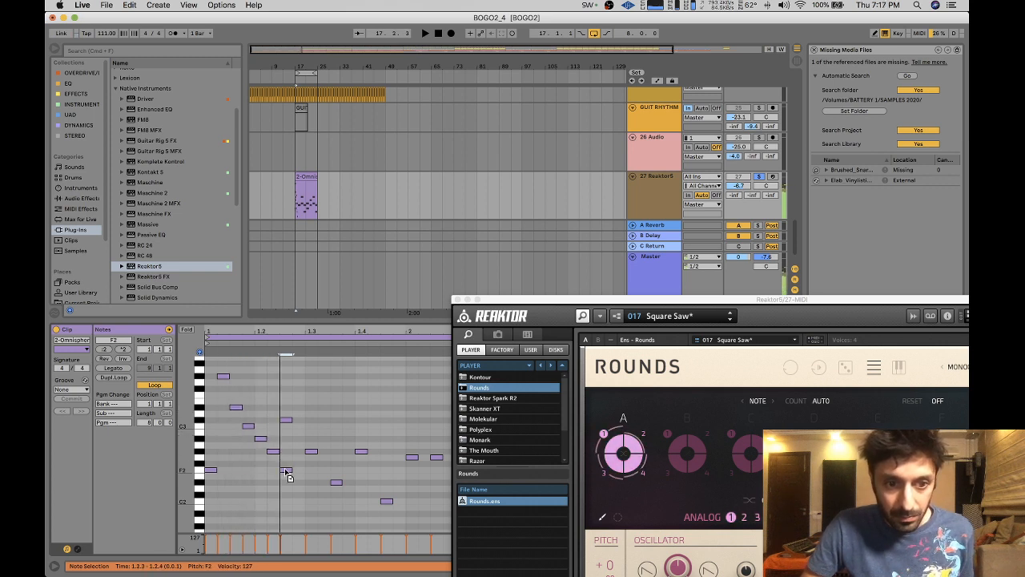
- Take the 27 Reaktor5 track off solo and play the melody with the full mix
{"action": "key", "text": "space"}
{"action": "key", "text": "space"}
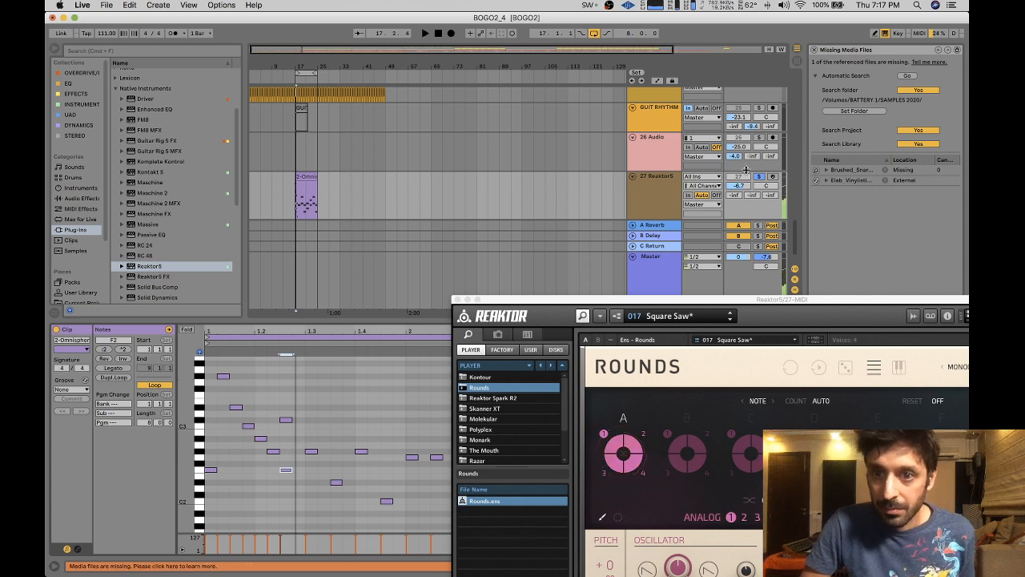
{"action": "left_click", "coordinate": [763, 178]}
{"action": "left_click", "coordinate": [763, 178]}
{"action": "key", "text": "space"}
{"action": "key", "text": "space"}
{"action": "key", "text": "space"}
- Lower bar 1's first note to D#2 and move the C#3 above the F2 to D#2 at the following sixteenth
{"action": "left_click_drag", "start_coordinate": [208, 474], "coordinate": [213, 483]}
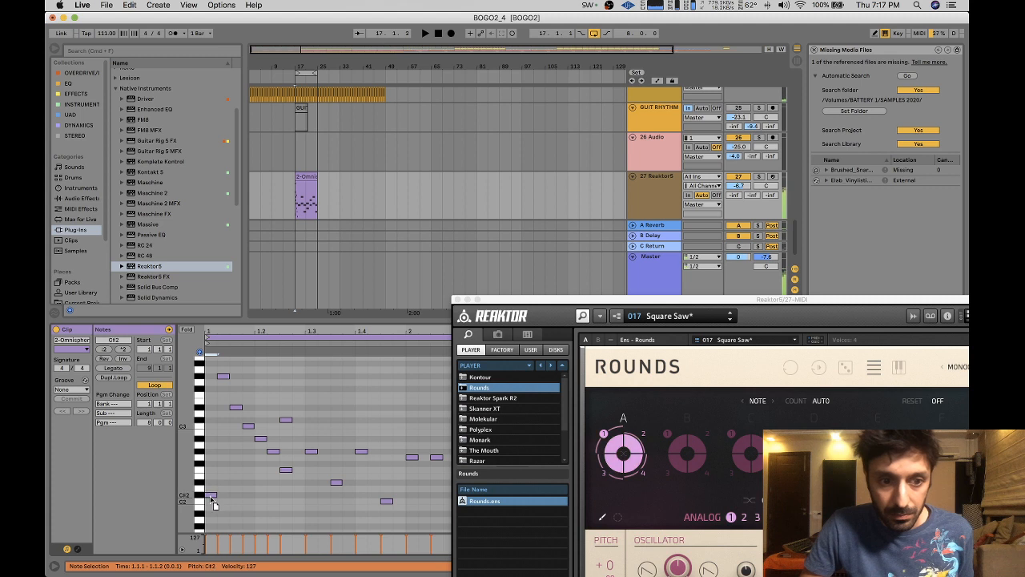
{"action": "key", "text": "space"}
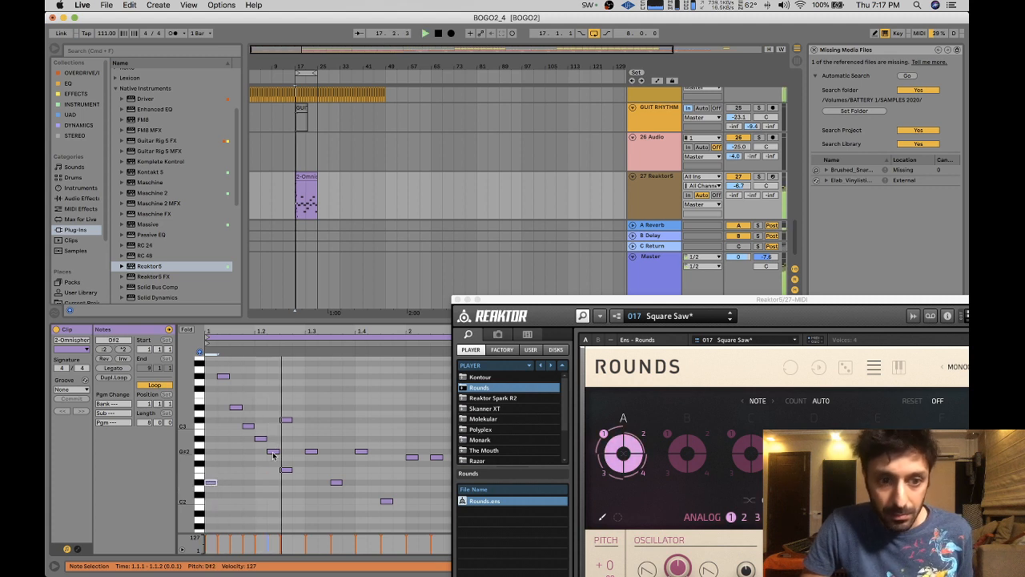
{"action": "key", "text": "space"}
{"action": "left_click_drag", "start_coordinate": [289, 422], "coordinate": [305, 483]}
{"action": "key", "text": "space"}
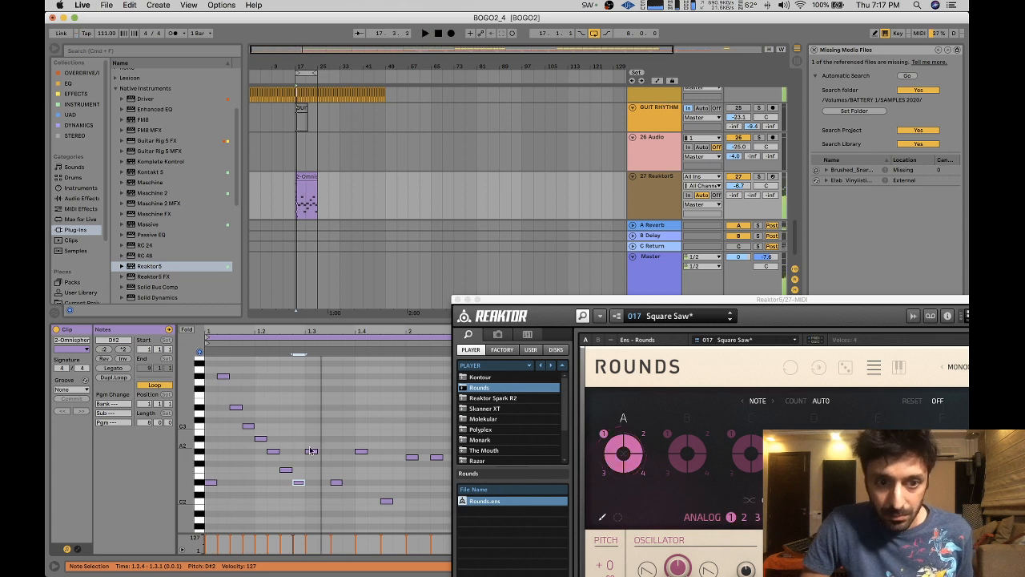
- Extend the rising line in beat 3 with A#2, C3 and D#3, and delete the leftover notes that clash with or follow it
{"action": "double_click", "coordinate": [324, 445]}
{"action": "double_click", "coordinate": [338, 426]}
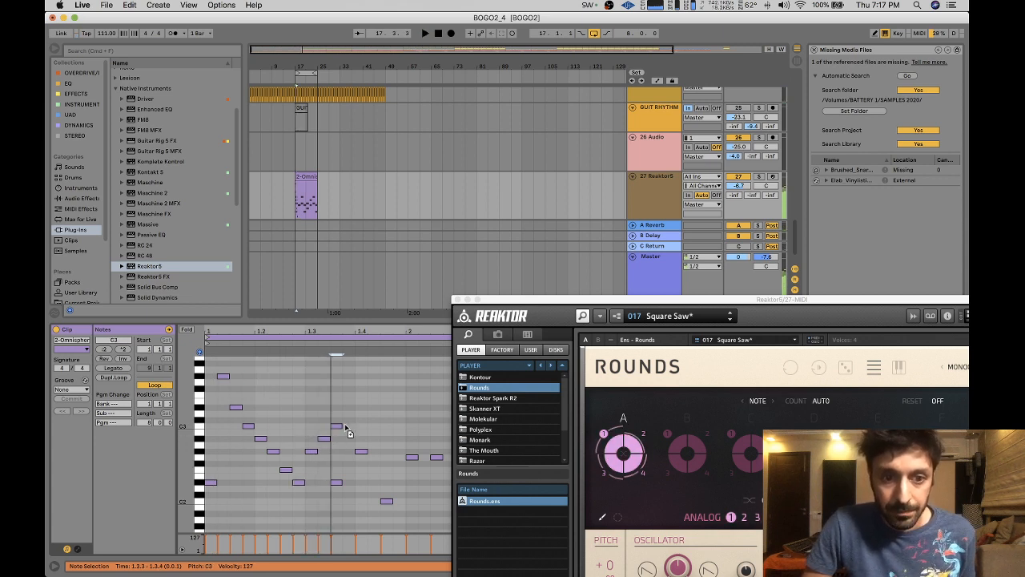
{"action": "double_click", "coordinate": [348, 407]}
{"action": "double_click", "coordinate": [336, 481]}
{"action": "left_click_drag", "start_coordinate": [365, 423], "coordinate": [442, 517]}
{"action": "key", "text": "Delete"}
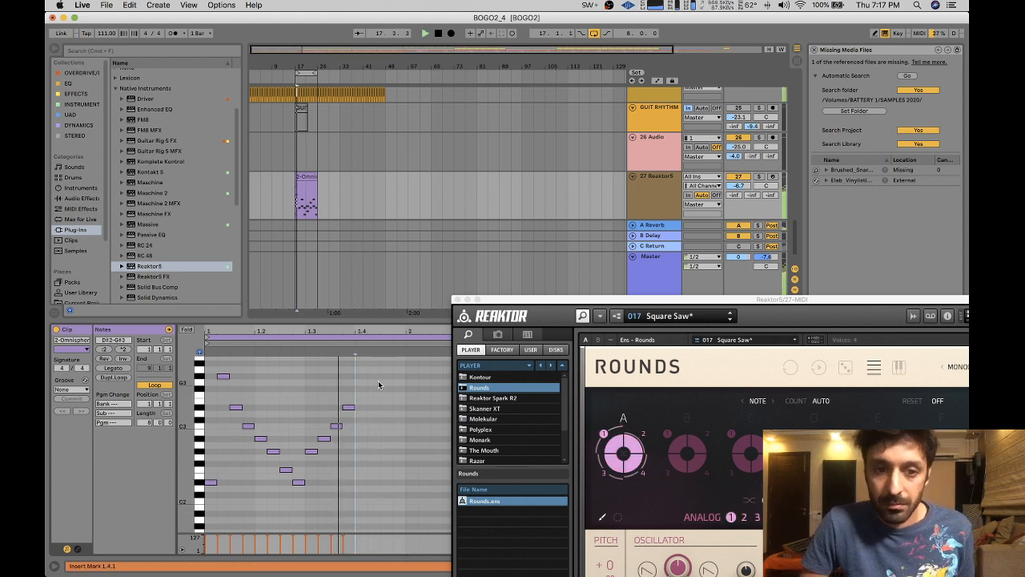
- Duplicate the three-beat phrase from 1.1.1 to 1.4.1 directly after itself and close the Reaktor window
{"action": "left_click_drag", "start_coordinate": [350, 498], "coordinate": [206, 371]}
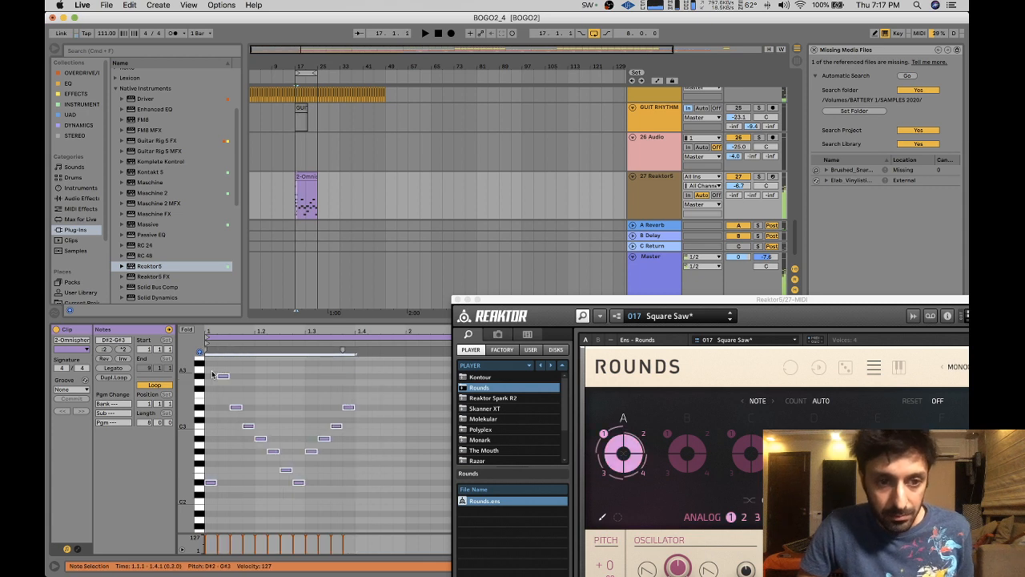
{"action": "key", "text": "super+d"}
{"action": "key", "text": "space"}
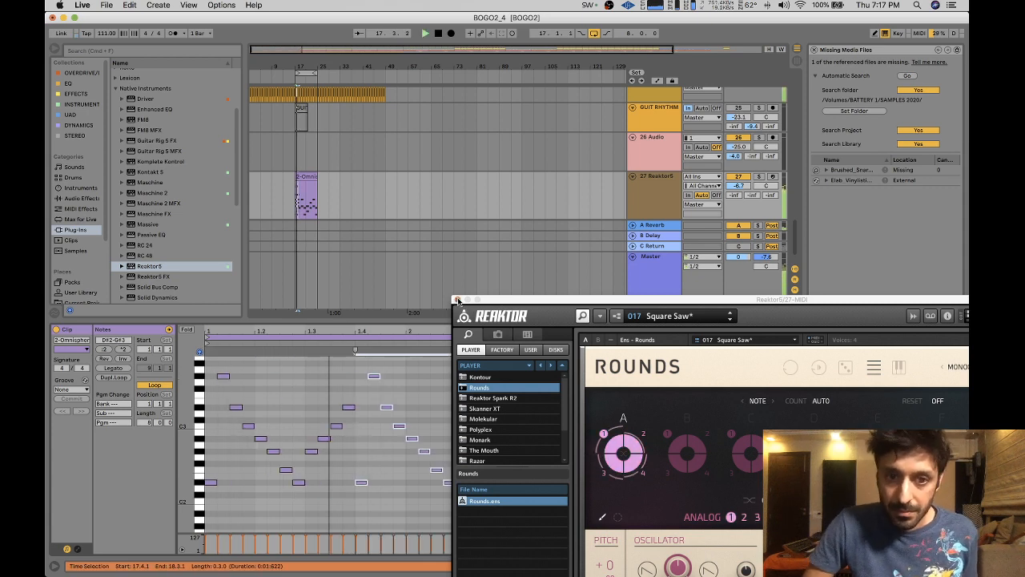
{"action": "left_click", "coordinate": [458, 299]}
{"action": "key", "text": "space"}
- Clean up the second beat of bar 2 to leave the sixteenths G#2, A#2, G2 and D#3, and play it
{"action": "mouse_move", "coordinate": [452, 451]}
{"action": "left_mouse_down"}
{"action": "mouse_move", "coordinate": [525, 461]}
{"action": "mouse_move", "coordinate": [509, 462]}
{"action": "left_mouse_up"}
{"action": "left_click", "coordinate": [492, 447]}
{"action": "double_click", "coordinate": [489, 429]}
{"action": "double_click", "coordinate": [463, 458]}
{"action": "key", "text": "space"}
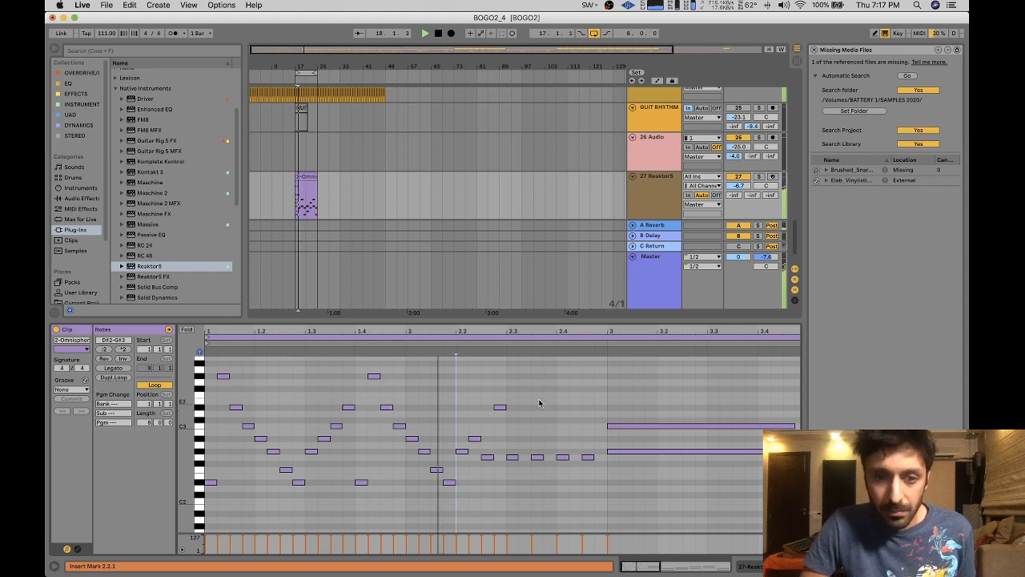
- Complete bar 2 after the G2 at 2.3.1 with sixteenths on G#3, D#3, C3, A#2, G#2, A#2 and C3
{"action": "left_click", "coordinate": [515, 456]}
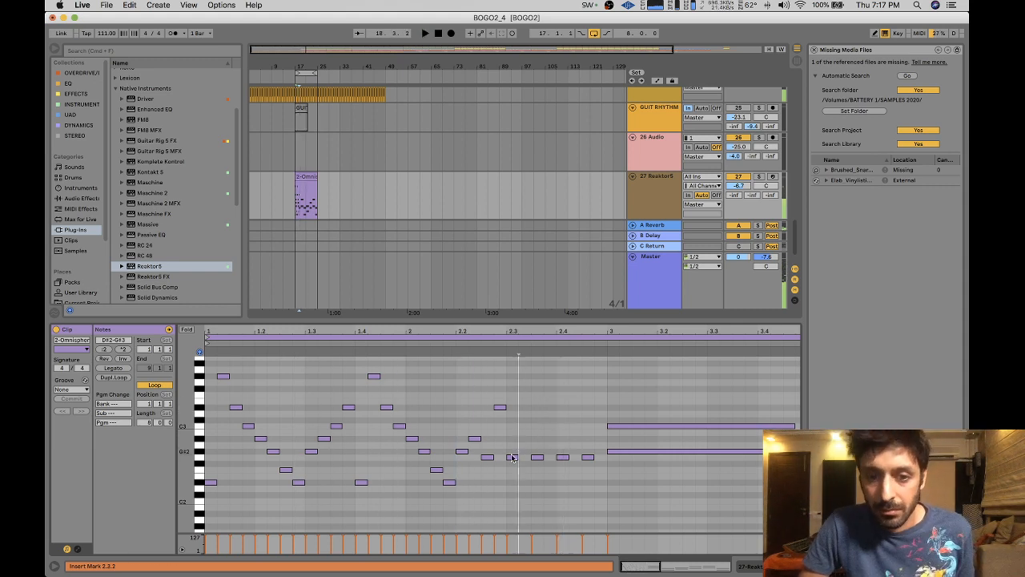
{"action": "double_click", "coordinate": [523, 427]}
{"action": "double_click", "coordinate": [537, 395]}
{"action": "left_click_drag", "start_coordinate": [539, 410], "coordinate": [540, 416]}
{"action": "left_click_drag", "start_coordinate": [538, 459], "coordinate": [601, 426]}
{"action": "key", "text": "space"}
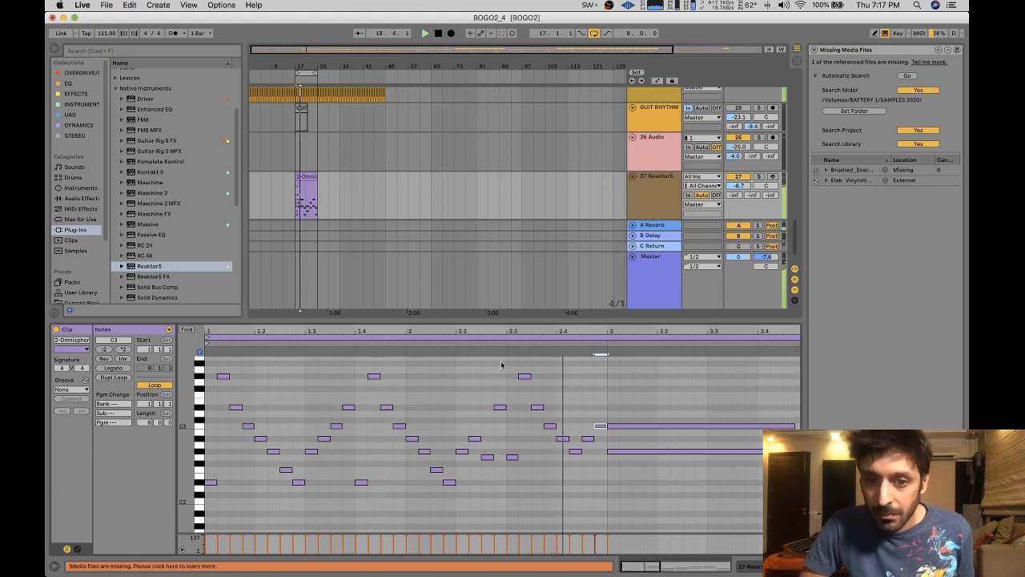
- Replace the held chord in bar 3 with alternating C3 and A#2 sixteenths, duplicating the pair through 3.3
{"action": "left_click_drag", "start_coordinate": [615, 425], "coordinate": [614, 448]}
{"action": "key", "text": "Delete"}
{"action": "key", "text": "super+d"}
{"action": "key", "text": "super+d"}
{"action": "key", "text": "super+d"}
{"action": "key", "text": "super+d"}
- Play the new line in the loop, view the 27 Reaktor5 track's device, and list the EFFECTS collection
{"action": "key", "text": "space"}
{"action": "key", "text": "space"}
{"action": "key", "text": "shift+Tab"}
{"action": "key", "text": "space"}
{"action": "key", "text": "shift+Tab"}
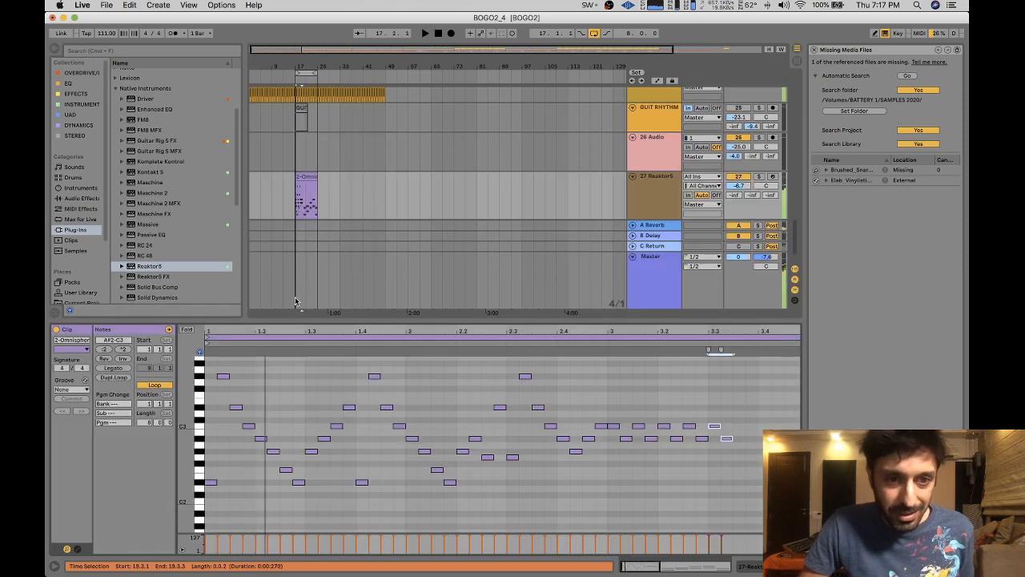
{"action": "key", "text": "shift+Tab"}
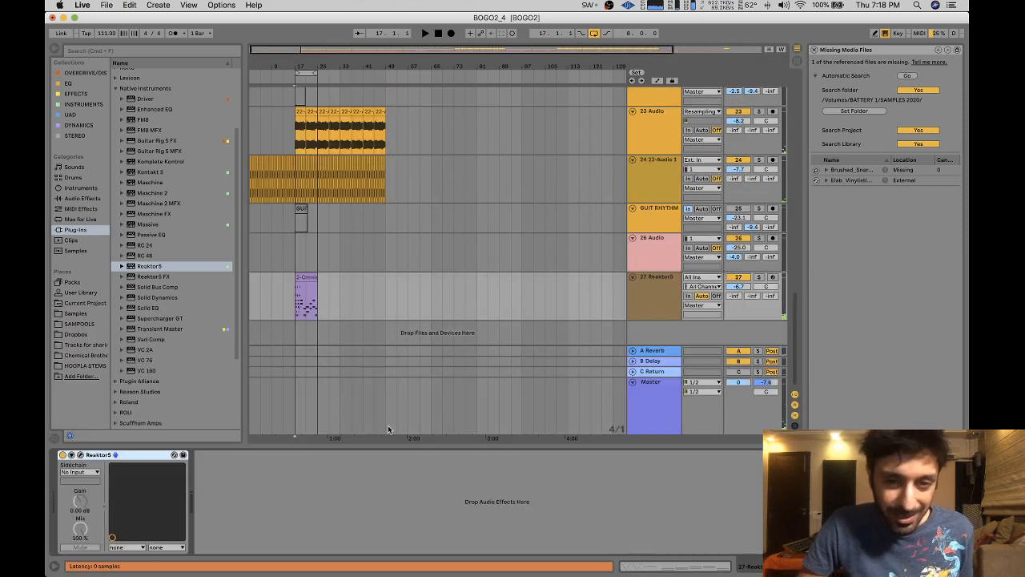
{"action": "key", "text": "space"}
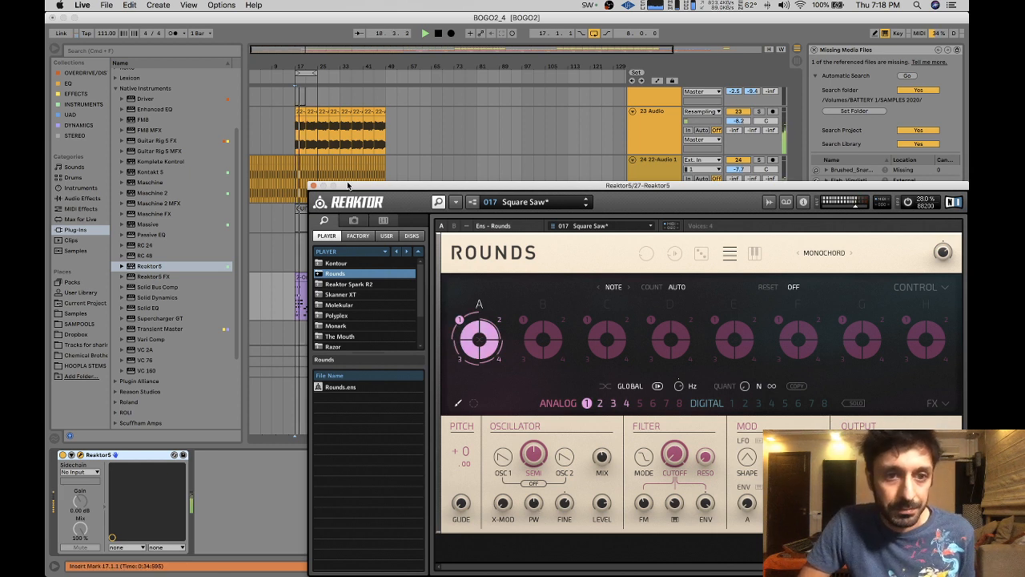
{"action": "left_click", "coordinate": [314, 185]}
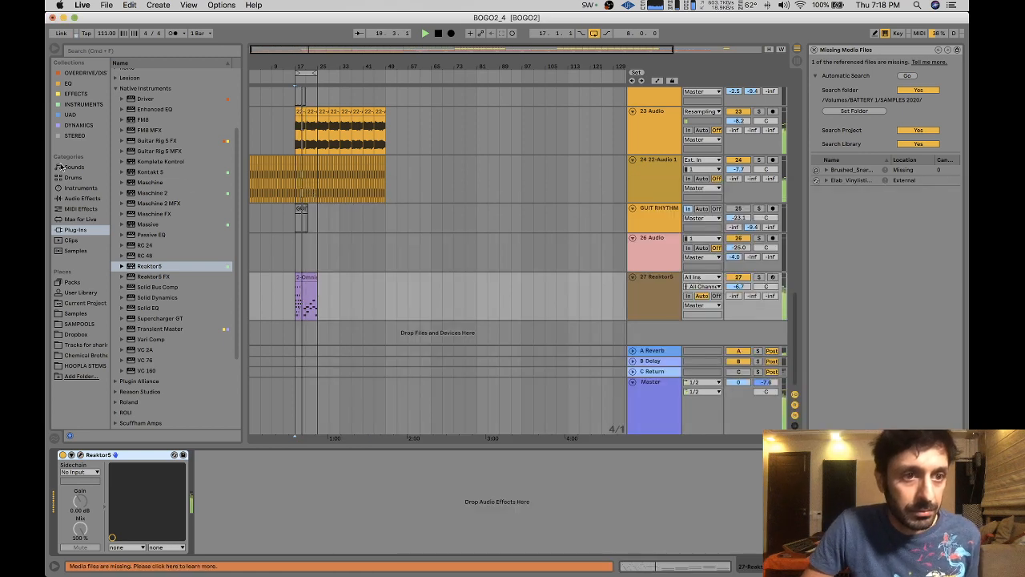
{"action": "left_click", "coordinate": [73, 94]}
- Reopen the Reaktor5 clip's notes and duplicate the last C3 and A#2 alternations to fill bar 3
{"action": "double_click", "coordinate": [303, 277]}
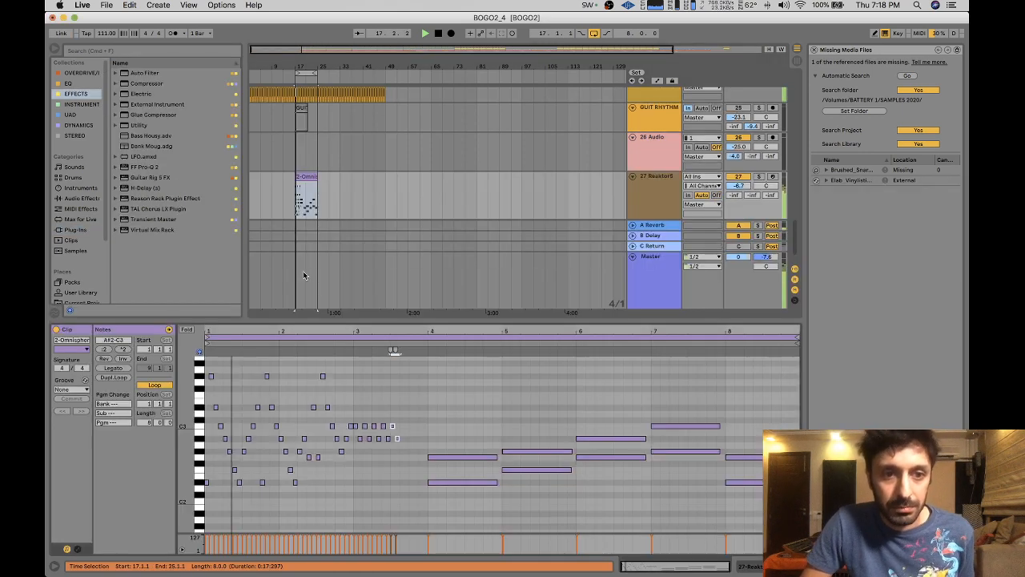
{"action": "left_click_drag", "start_coordinate": [393, 412], "coordinate": [362, 455]}
{"action": "key", "text": "super+d"}
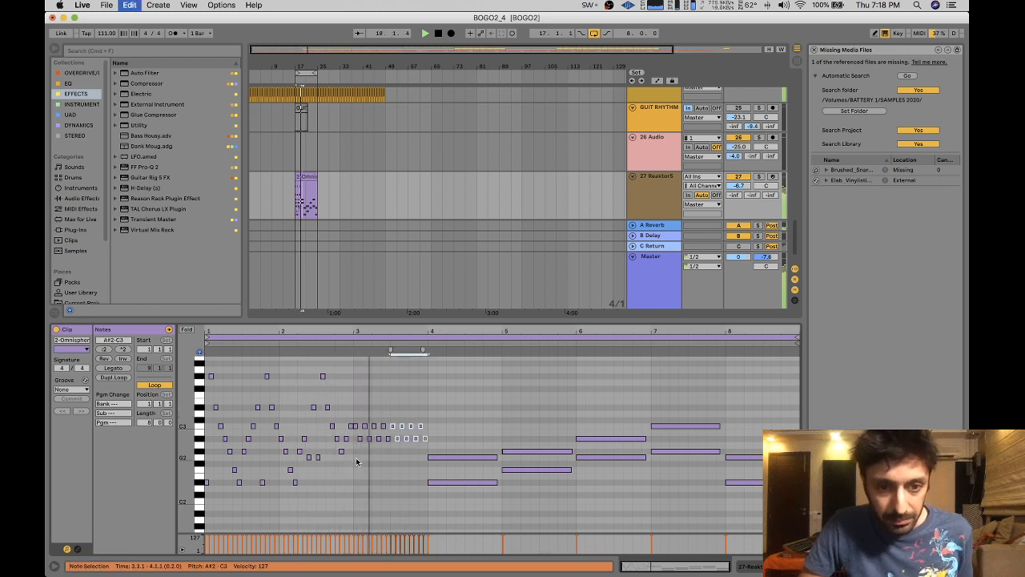
- Reshape bar 3 of the Reaktor5 clip with D#3 at 3.1.4 and 3.2.2, A#2 at 3.2.3 and G#2 at 3.2.4
{"action": "left_click", "coordinate": [374, 425]}
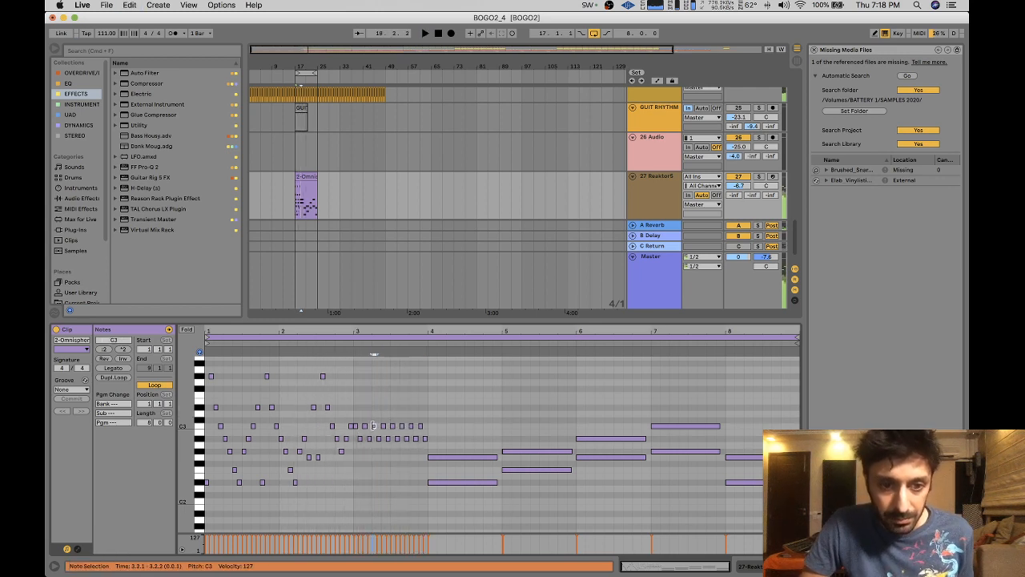
{"action": "left_click", "coordinate": [369, 433]}
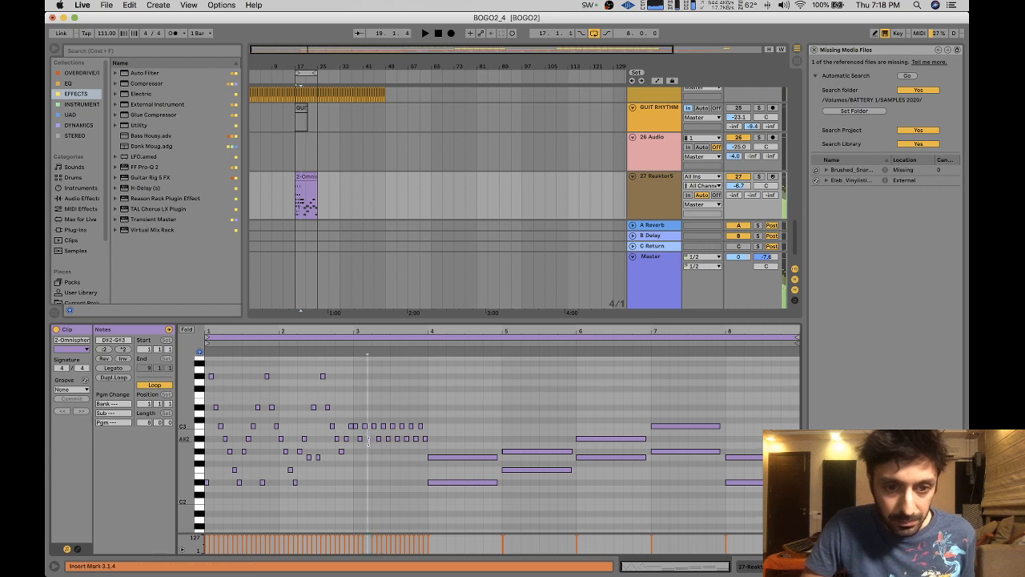
{"action": "key", "text": "super+v"}
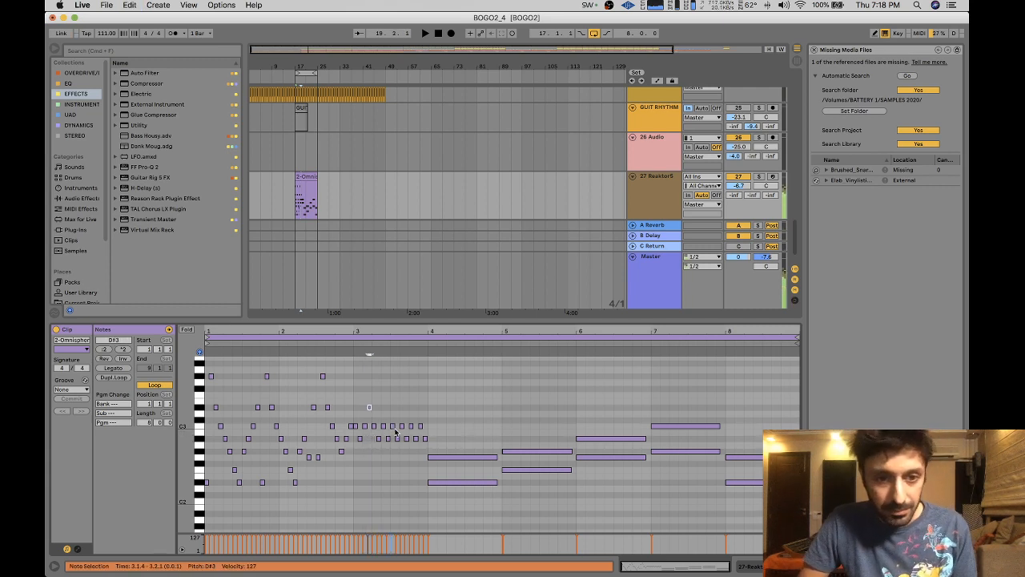
{"action": "left_click_drag", "start_coordinate": [370, 413], "coordinate": [369, 400]}
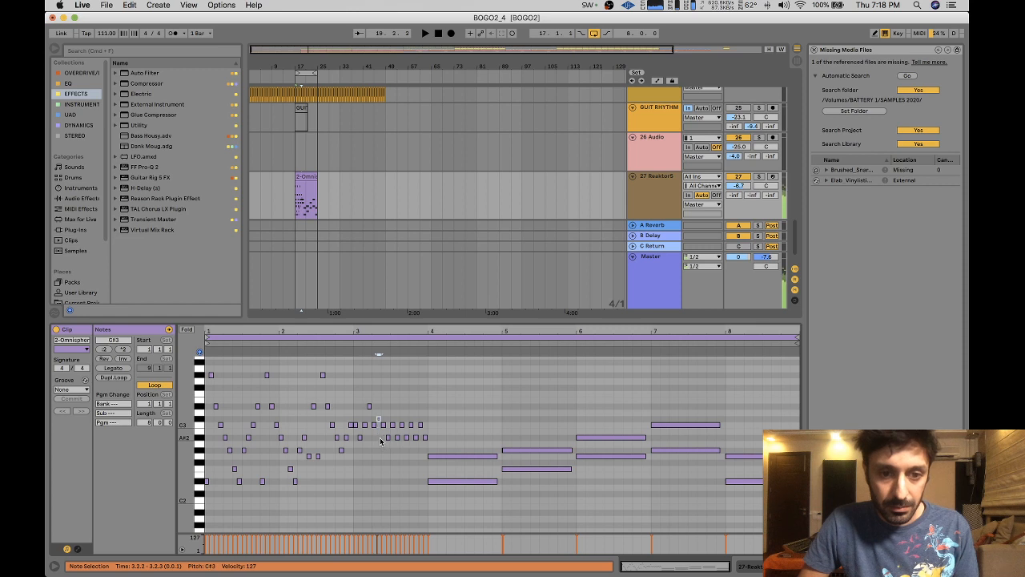
{"action": "scroll", "coordinate": [383, 425], "scroll_direction": "up", "scroll_amount": 1}
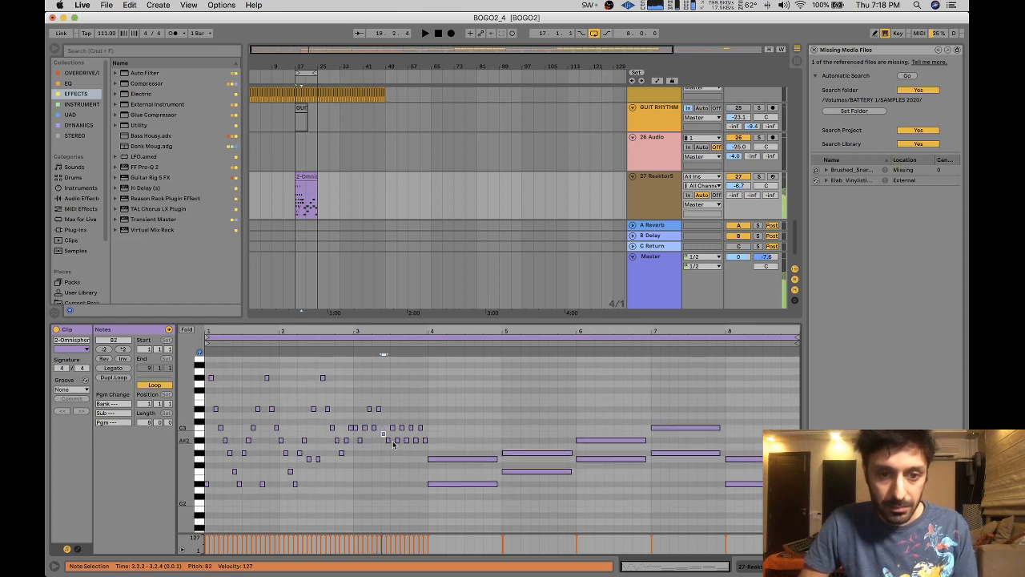
{"action": "key", "text": "Down"}
{"action": "key", "text": "Down"}
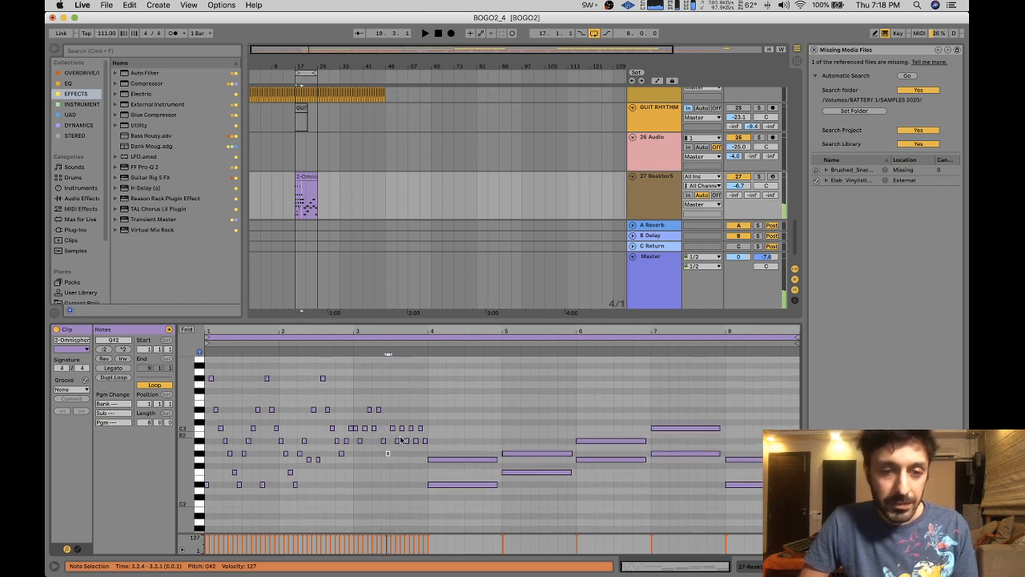
- Vary the rest of bar 3: G#2 at 3.3.2 and 3.4.1, D#3 at 3.3.3 and 3.4.3, C3 at 3.3.4
{"action": "scroll", "coordinate": [395, 436], "scroll_direction": "down", "scroll_amount": 1}
{"action": "key", "text": "Down"}
{"action": "key", "text": "Down"}
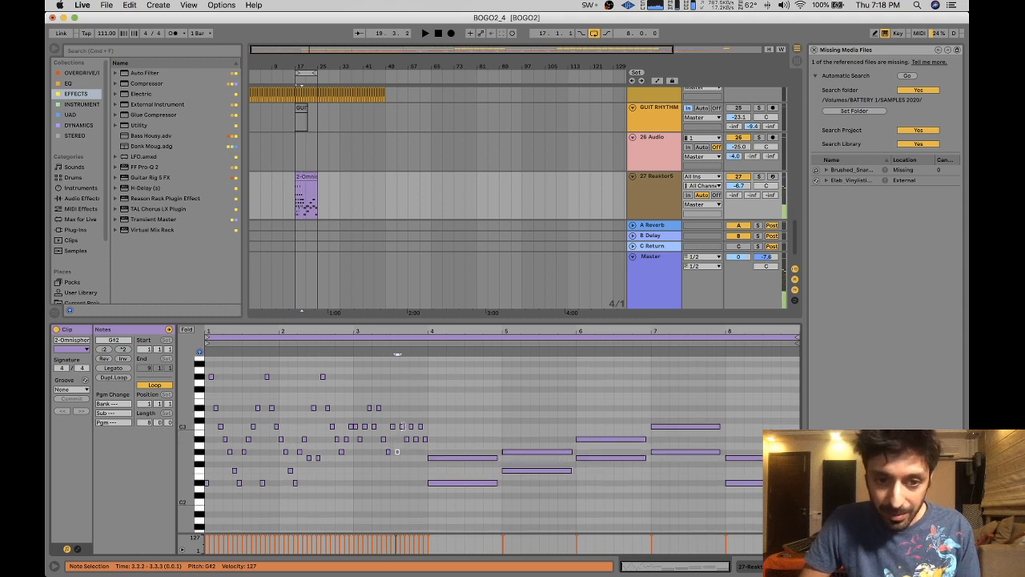
{"action": "left_click", "coordinate": [406, 439]}
{"action": "key", "text": "Up"}
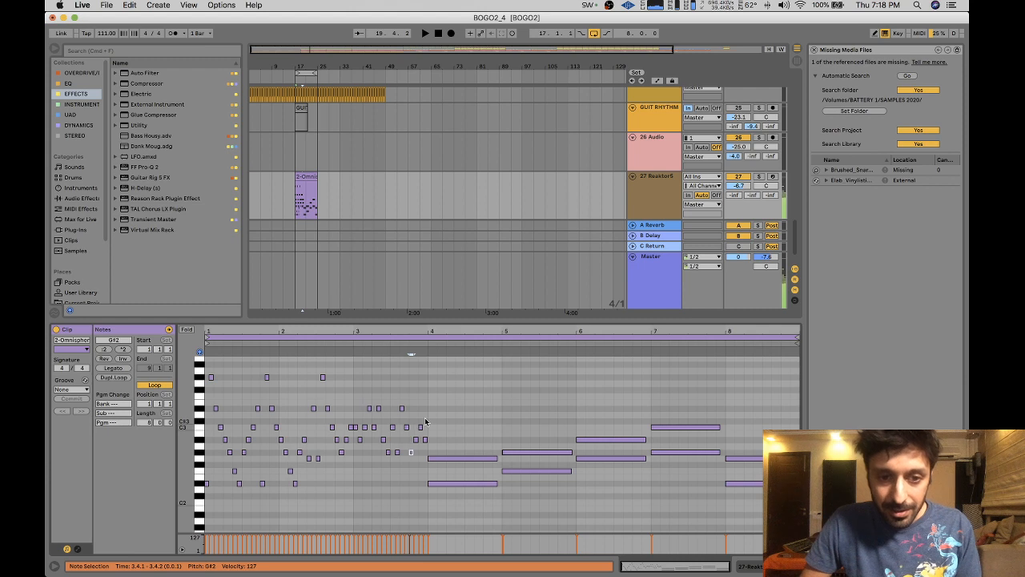
{"action": "scroll", "coordinate": [427, 423], "scroll_direction": "down", "scroll_amount": 1}
{"action": "left_click", "coordinate": [420, 425]}
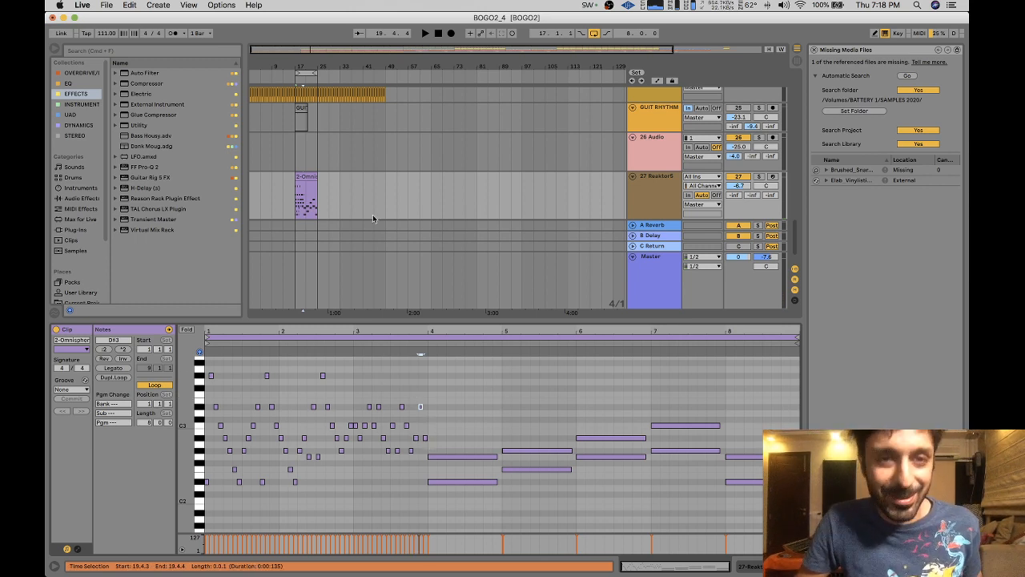
- Play the loop to audition the reshaped bar 3 line
{"action": "left_click", "coordinate": [474, 384]}
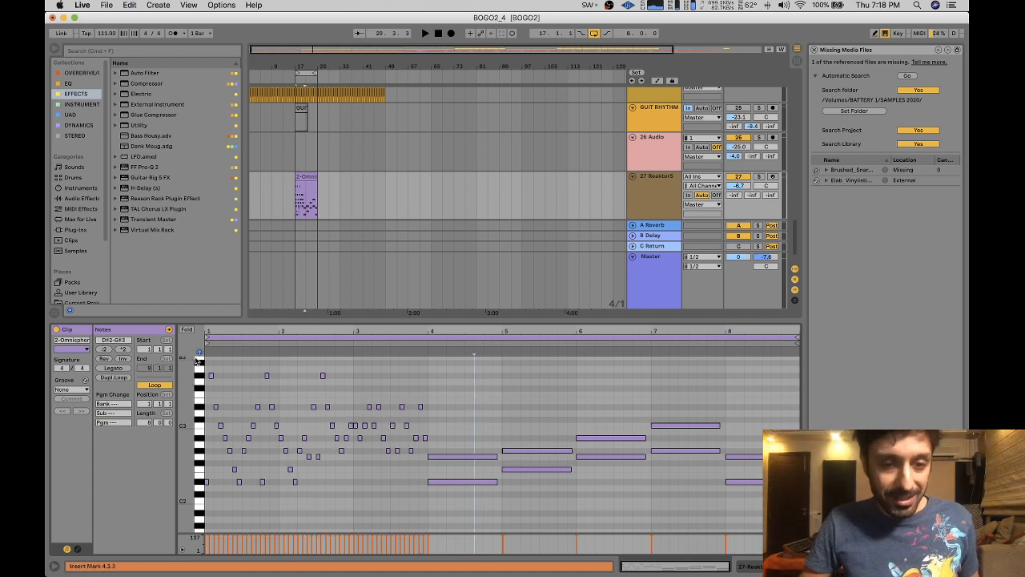
{"action": "key", "text": "space"}
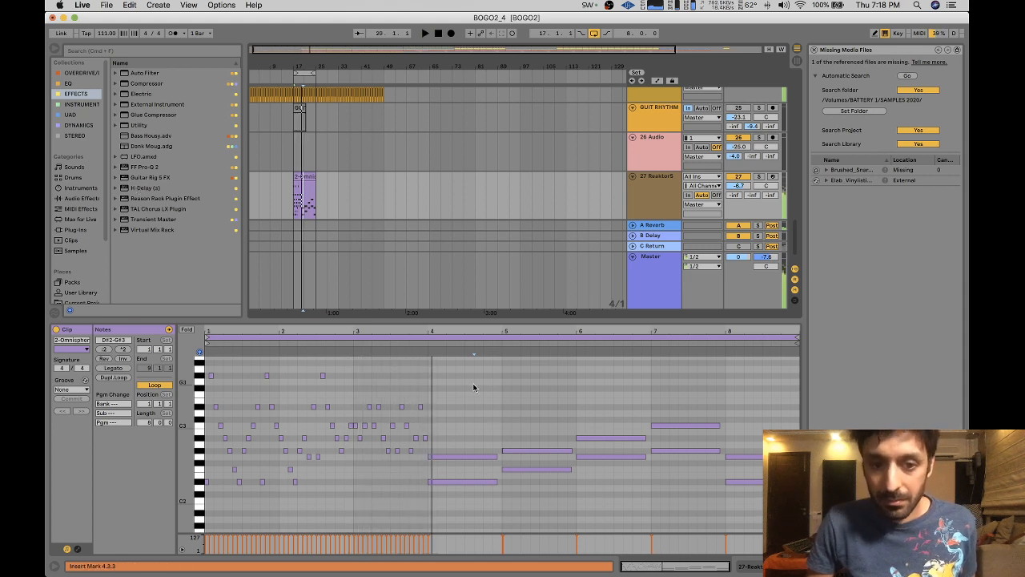
{"action": "key", "text": "space"}
- Replace the held chord in bar 4 with a copy of bar 1's sixteenth-note line
{"action": "left_click", "coordinate": [448, 481]}
{"action": "left_click_drag", "start_coordinate": [456, 437], "coordinate": [458, 499]}
{"action": "key", "text": "Delete"}
{"action": "left_click_drag", "start_coordinate": [419, 472], "coordinate": [354, 386]}
{"action": "left_click", "coordinate": [260, 513]}
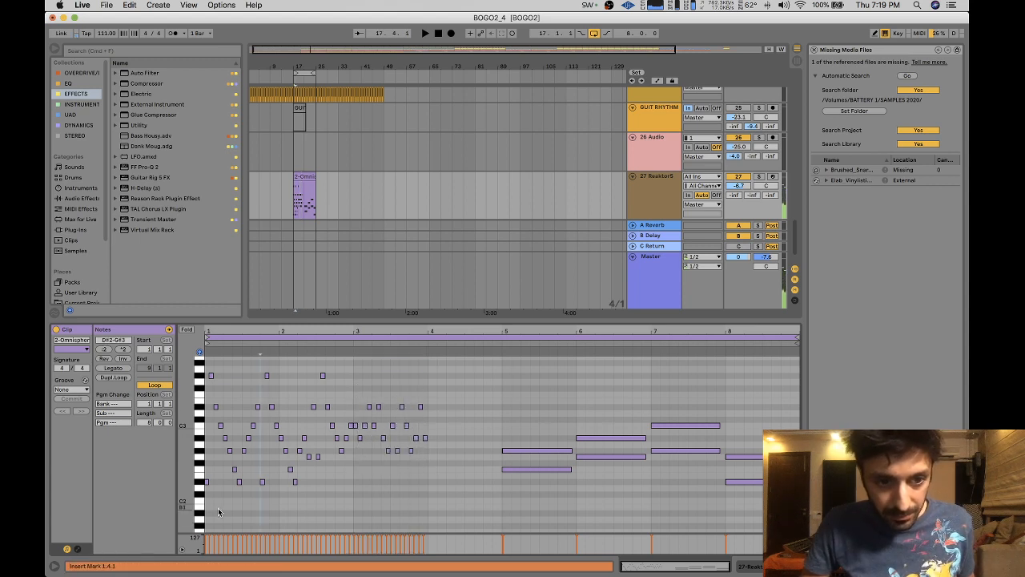
{"action": "left_click_drag", "start_coordinate": [277, 488], "coordinate": [205, 352]}
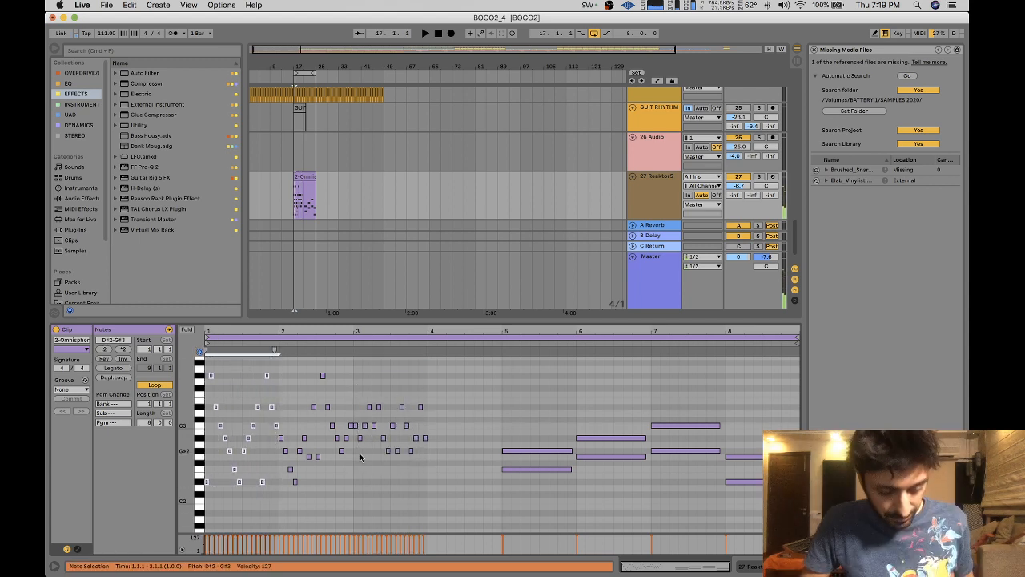
{"action": "key", "text": "ctrl+c"}
{"action": "left_click", "coordinate": [433, 490]}
{"action": "key", "text": "ctrl+v"}
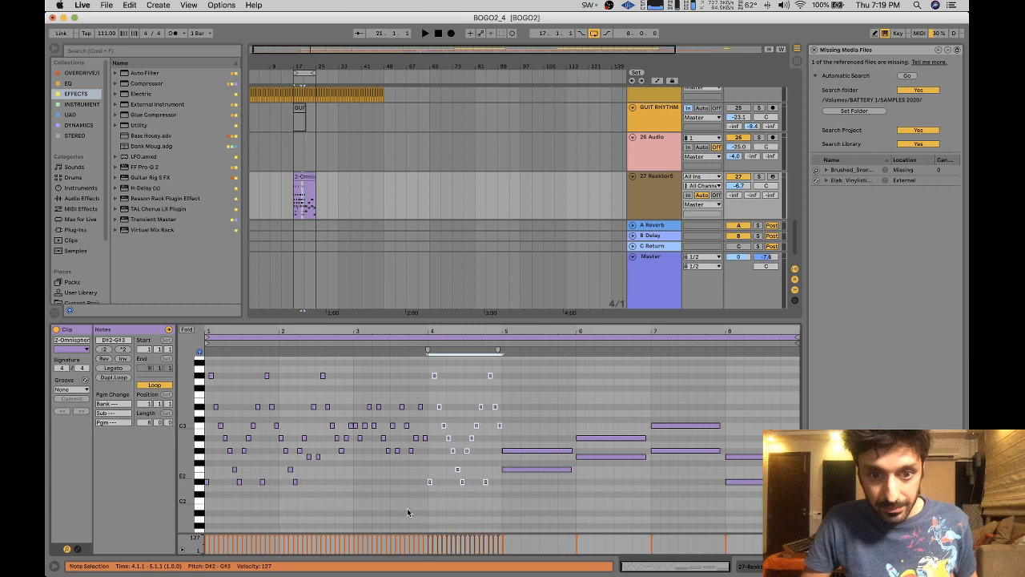
- Delete the held chords from bar 5 onward and shorten the Reaktor5 clip to four bars
{"action": "left_click_drag", "start_coordinate": [529, 396], "coordinate": [788, 490]}
{"action": "key", "text": "Delete"}
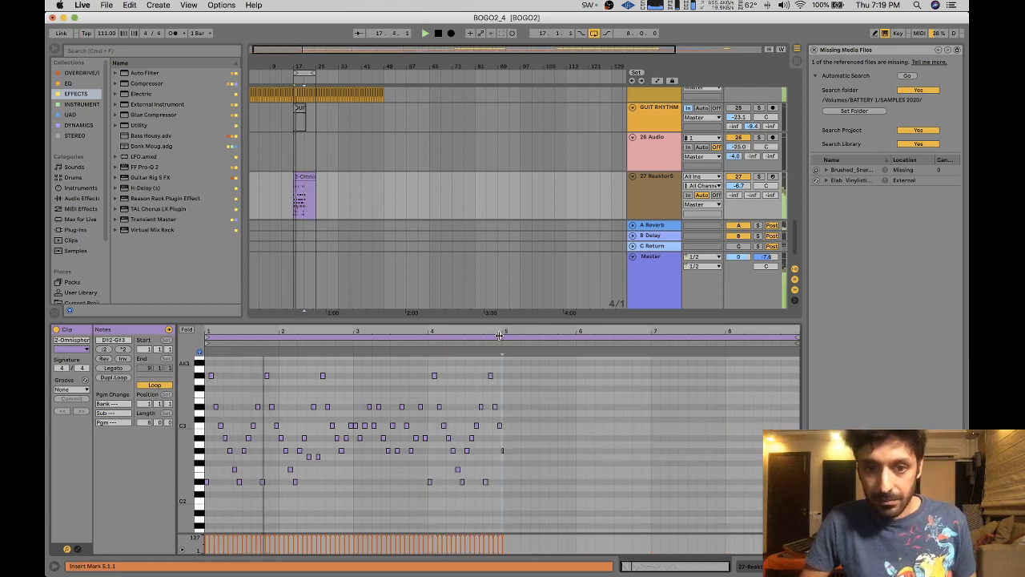
{"action": "left_click", "coordinate": [299, 196]}
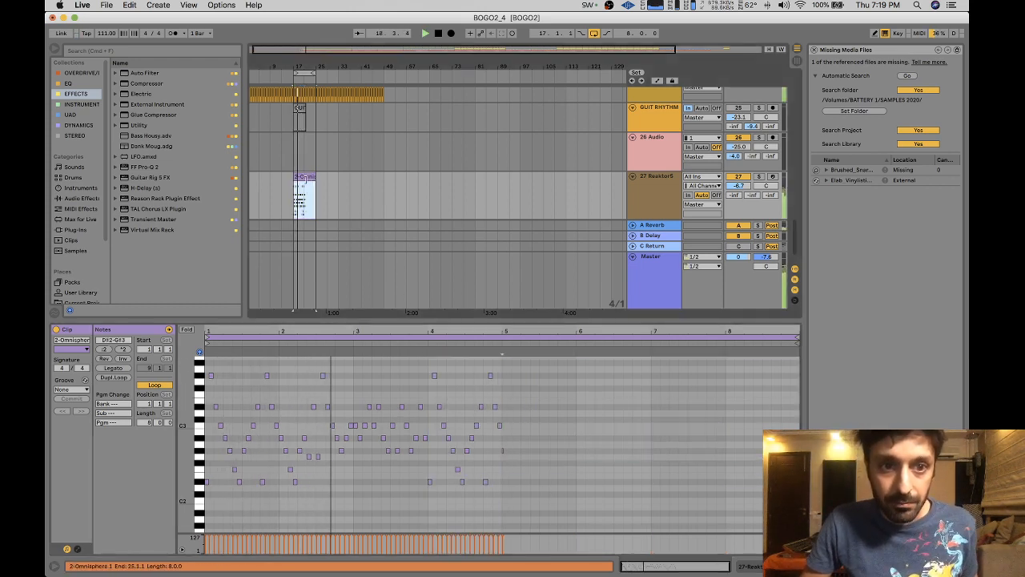
{"action": "key", "text": "space"}
- Add H-Delay to the Reaktor5 track and insert an Auto Filter before it with frequency 2.37 kHz and resonance 61%
{"action": "double_click", "coordinate": [144, 188]}
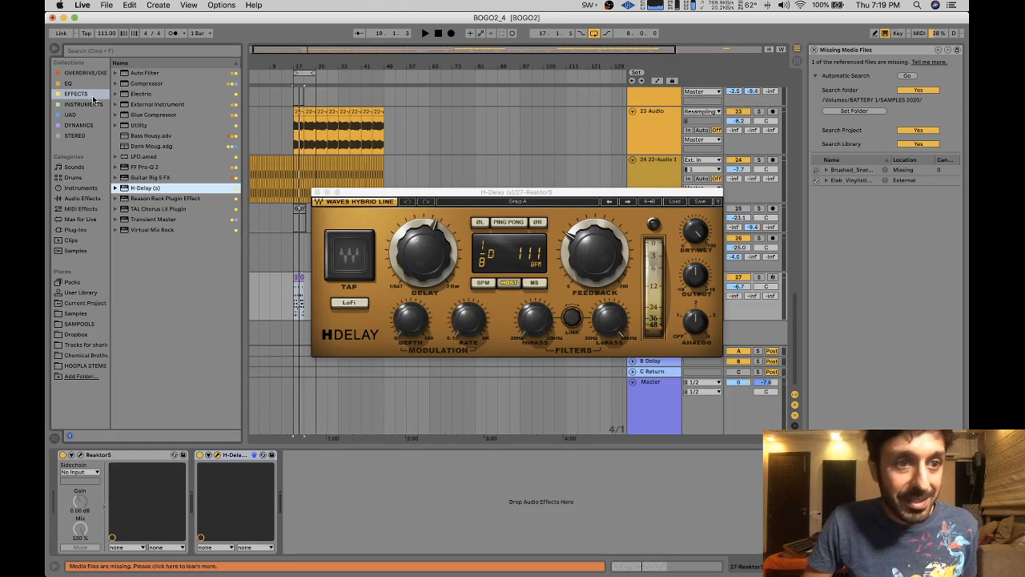
{"action": "left_click", "coordinate": [96, 83]}
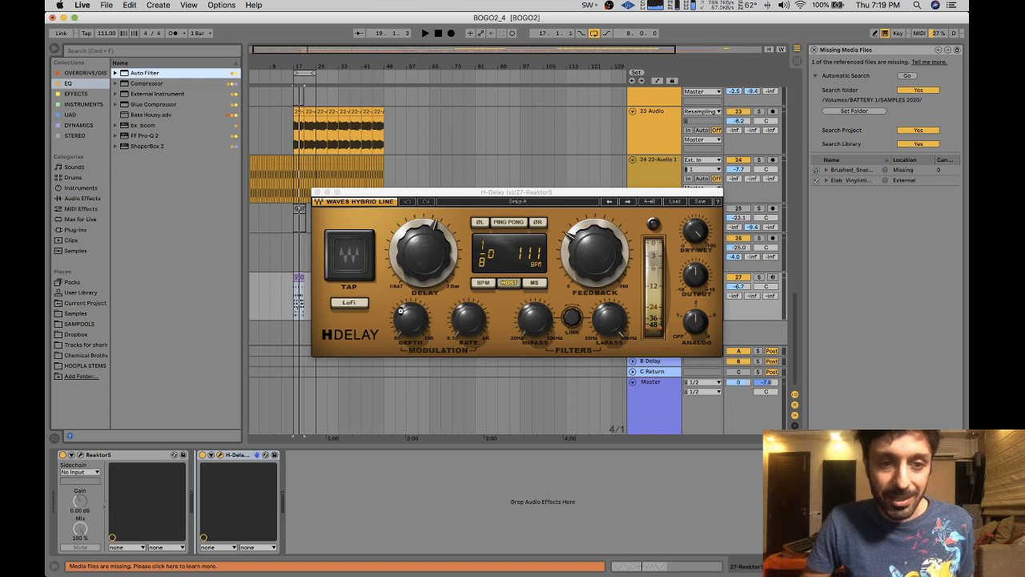
{"action": "left_click_drag", "start_coordinate": [358, 486], "coordinate": [353, 454]}
- Set H-Delay's delay time to 1/32, raise its feedback and lower the dry/wet mix during playback
{"action": "key", "text": "space"}
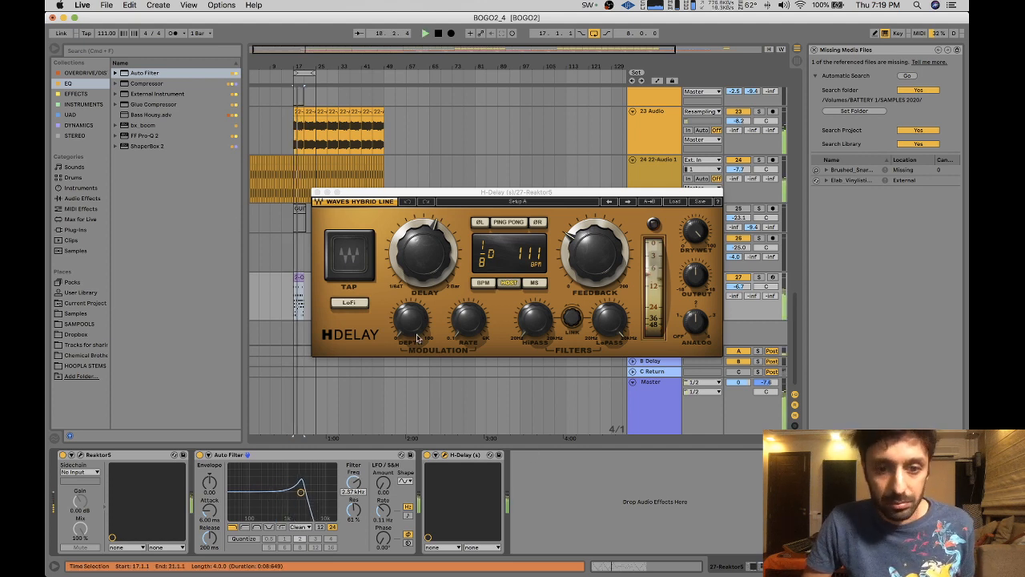
{"action": "left_click_drag", "start_coordinate": [425, 253], "coordinate": [424, 300]}
{"action": "left_click_drag", "start_coordinate": [589, 264], "coordinate": [581, 238]}
{"action": "left_click_drag", "start_coordinate": [699, 233], "coordinate": [699, 265]}
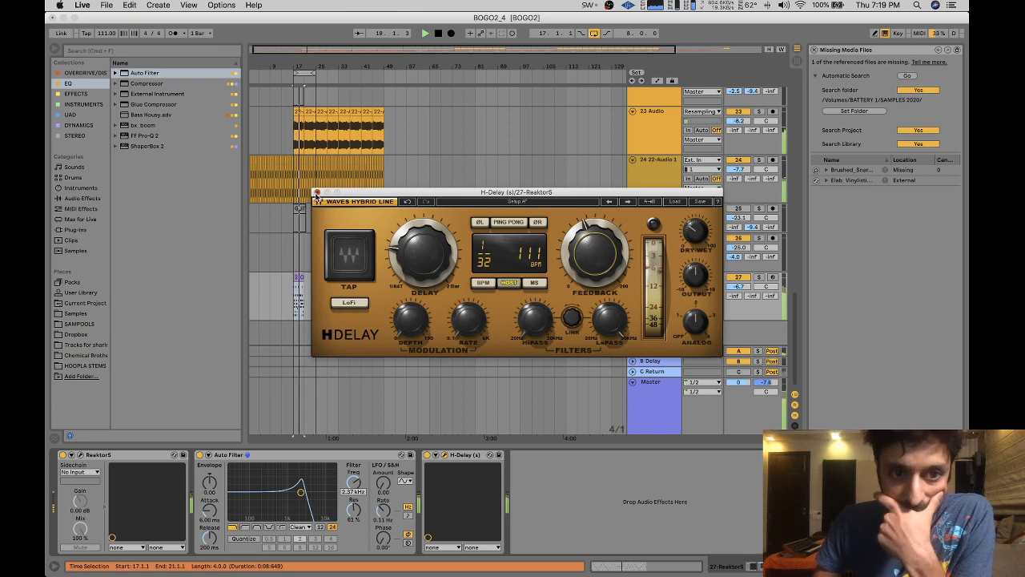
- Close the H-Delay window and move the Reaktor5 clip to bar 97
{"action": "left_click", "coordinate": [317, 193]}
{"action": "left_click_drag", "start_coordinate": [298, 284], "coordinate": [522, 290]}
{"action": "left_click", "coordinate": [441, 289]}
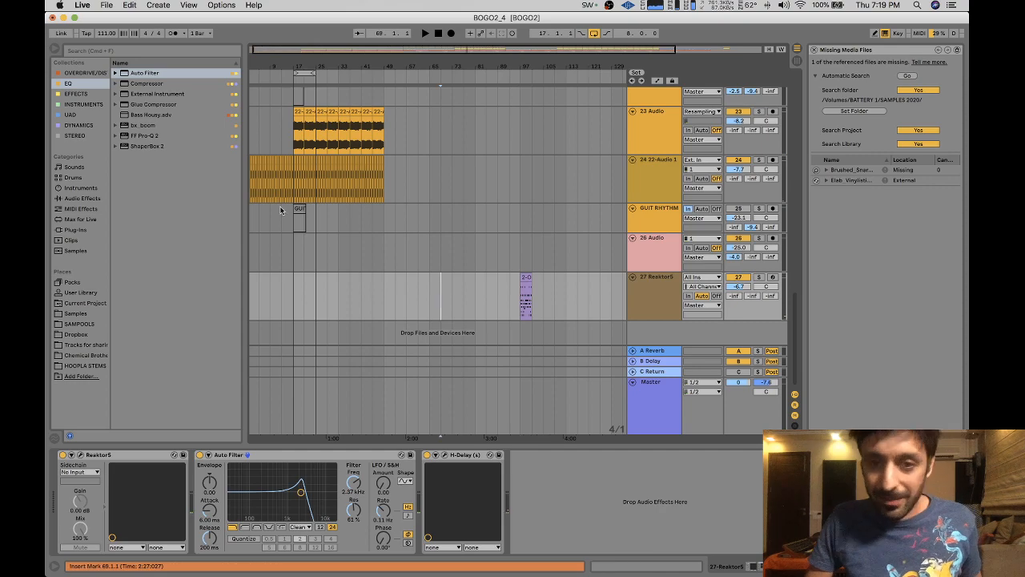
- Review the drum tracks' arrangement, marking bars 49 to 65 of the DRUMS group and bars 73 to 85 above it
{"action": "scroll", "coordinate": [264, 212], "scroll_direction": "up", "scroll_amount": 10}
{"action": "scroll", "coordinate": [282, 196], "scroll_direction": "up", "scroll_amount": 10}
{"action": "scroll", "coordinate": [469, 183], "scroll_direction": "right", "scroll_amount": 3}
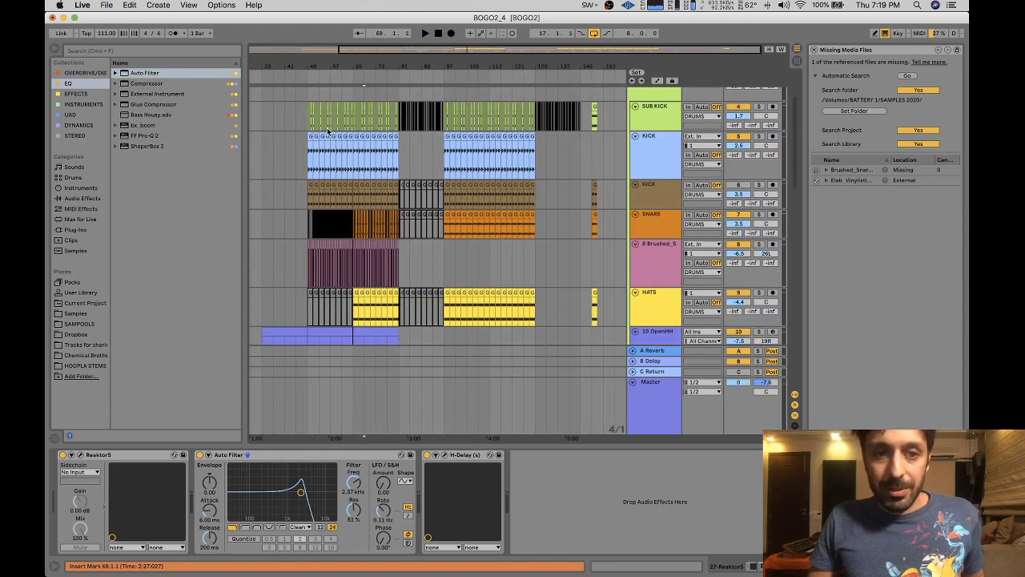
{"action": "scroll", "coordinate": [326, 136], "scroll_direction": "up", "scroll_amount": 4}
{"action": "left_click", "coordinate": [321, 164]}
{"action": "left_click_drag", "start_coordinate": [303, 165], "coordinate": [352, 168]}
{"action": "left_click", "coordinate": [342, 169]}
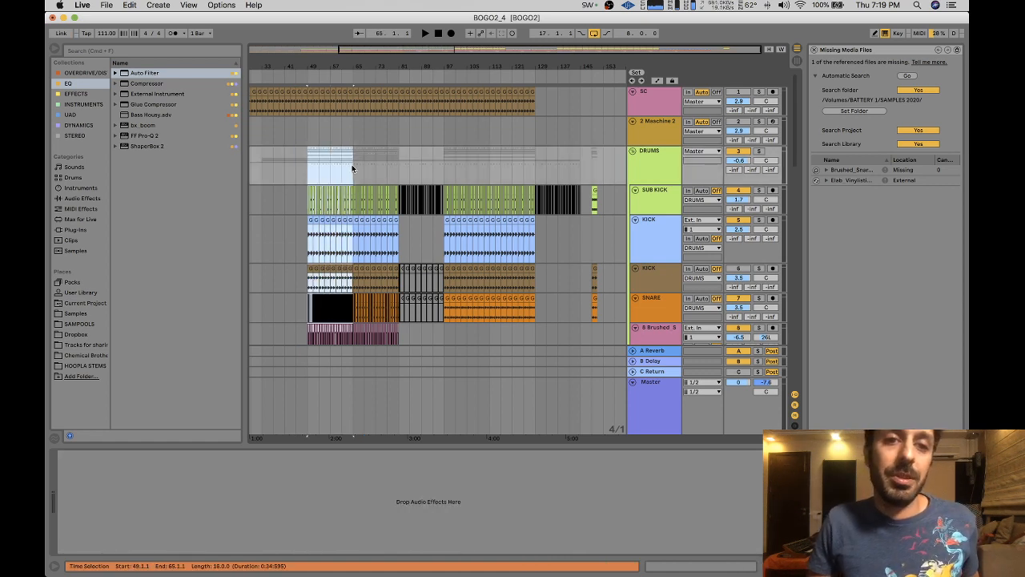
{"action": "left_click_drag", "start_coordinate": [376, 126], "coordinate": [390, 127]}
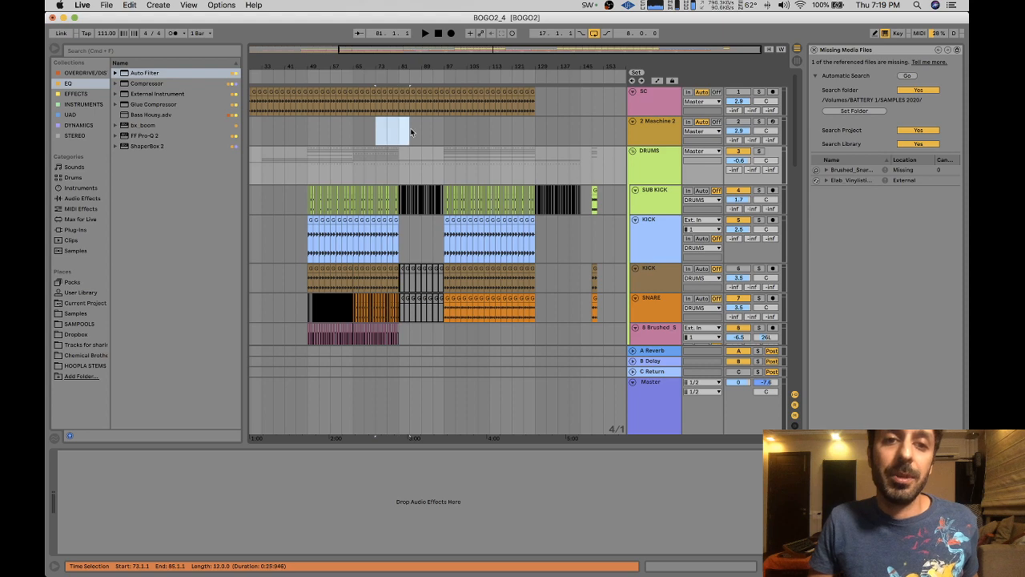
{"action": "scroll", "coordinate": [371, 181], "scroll_direction": "down", "scroll_amount": 5}
{"action": "scroll", "coordinate": [320, 240], "scroll_direction": "left", "scroll_amount": 3}
- Play the arrangement from bar 5, switch the loop off and look over the drum, lead and pad tracks
{"action": "left_click", "coordinate": [272, 317]}
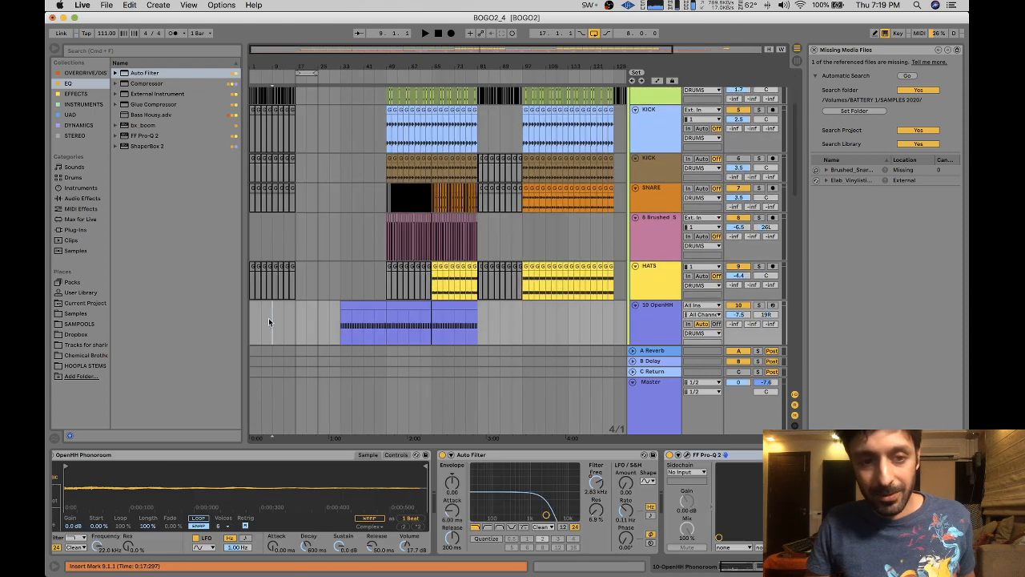
{"action": "scroll", "coordinate": [268, 318], "scroll_direction": "down", "scroll_amount": 5}
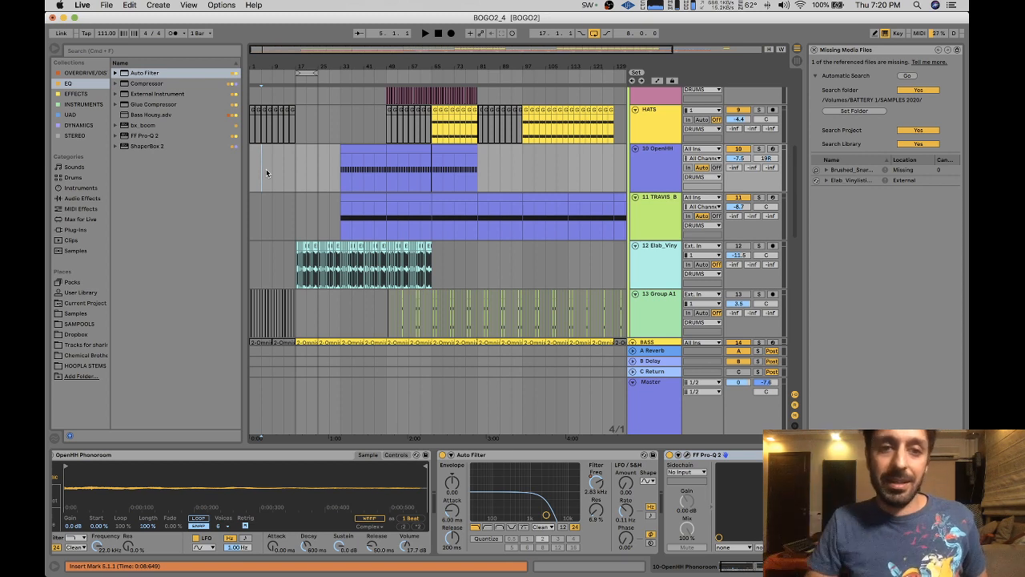
{"action": "key", "text": "space"}
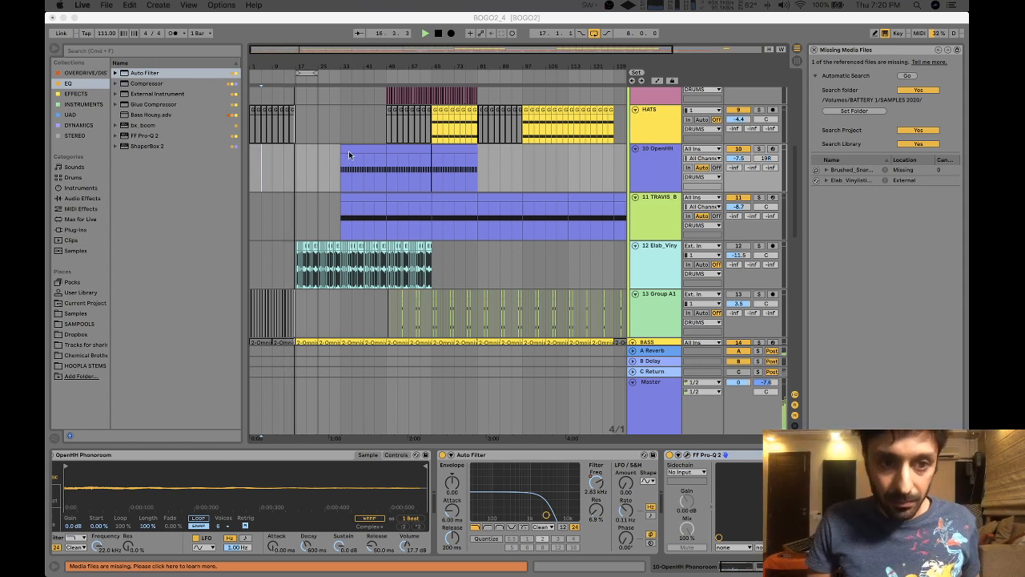
{"action": "scroll", "coordinate": [284, 180], "scroll_direction": "down", "scroll_amount": 5}
{"action": "scroll", "coordinate": [363, 164], "scroll_direction": "down", "scroll_amount": 8}
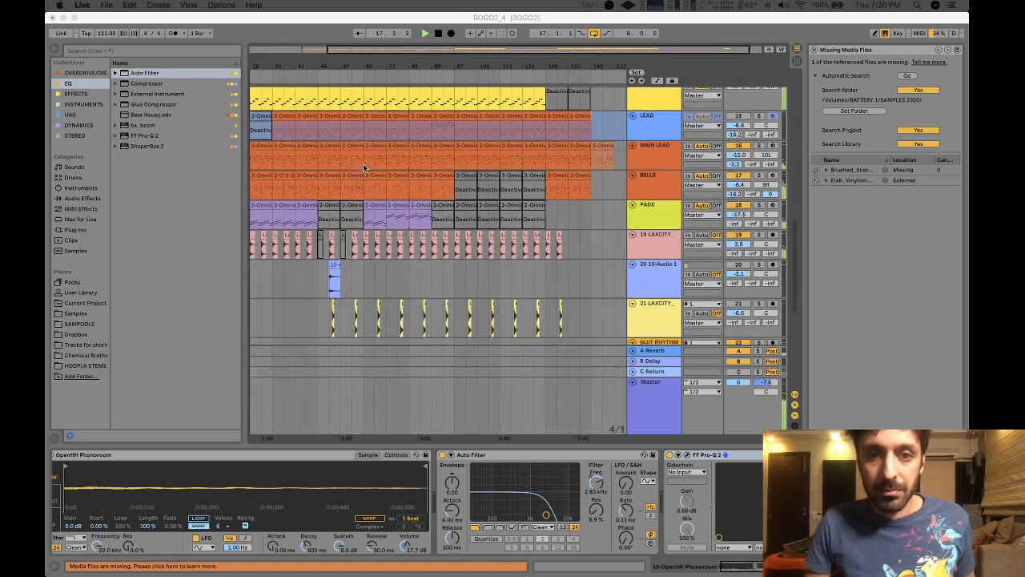
{"action": "scroll", "coordinate": [348, 154], "scroll_direction": "up", "scroll_amount": 10}
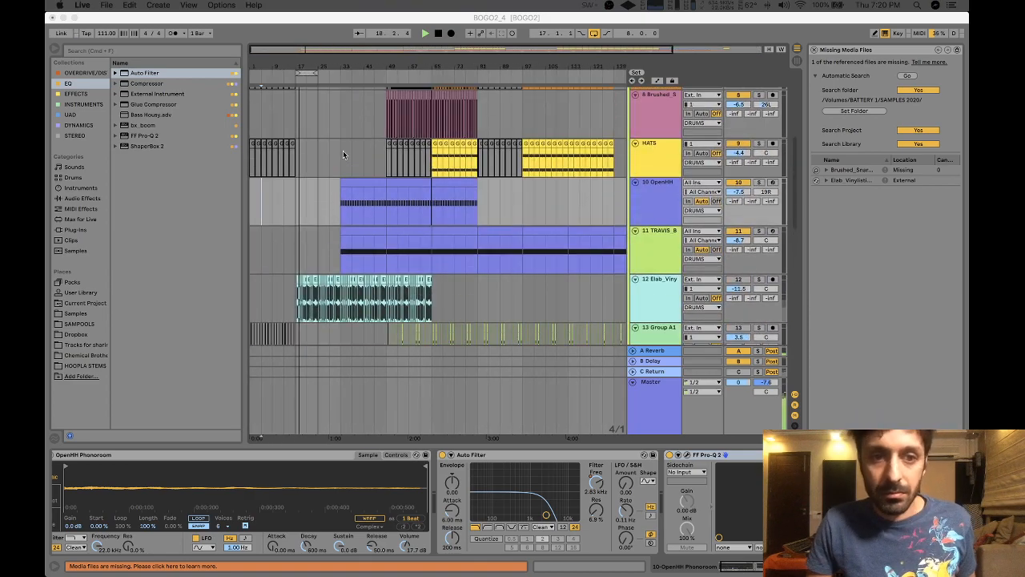
{"action": "scroll", "coordinate": [343, 150], "scroll_direction": "down", "scroll_amount": 6}
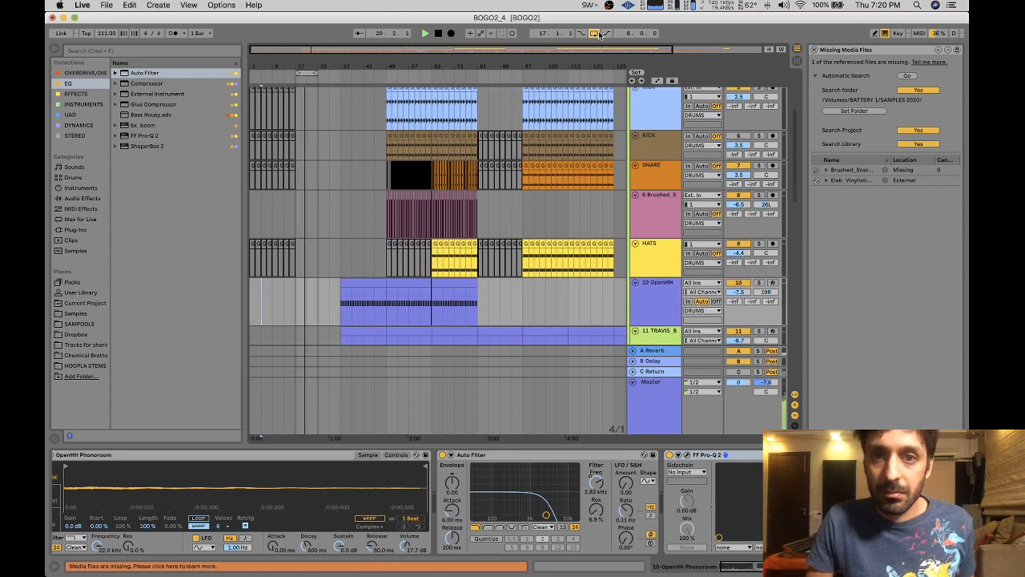
{"action": "scroll", "coordinate": [331, 215], "scroll_direction": "down", "scroll_amount": 2}
{"action": "scroll", "coordinate": [331, 215], "scroll_direction": "down", "scroll_amount": 10}
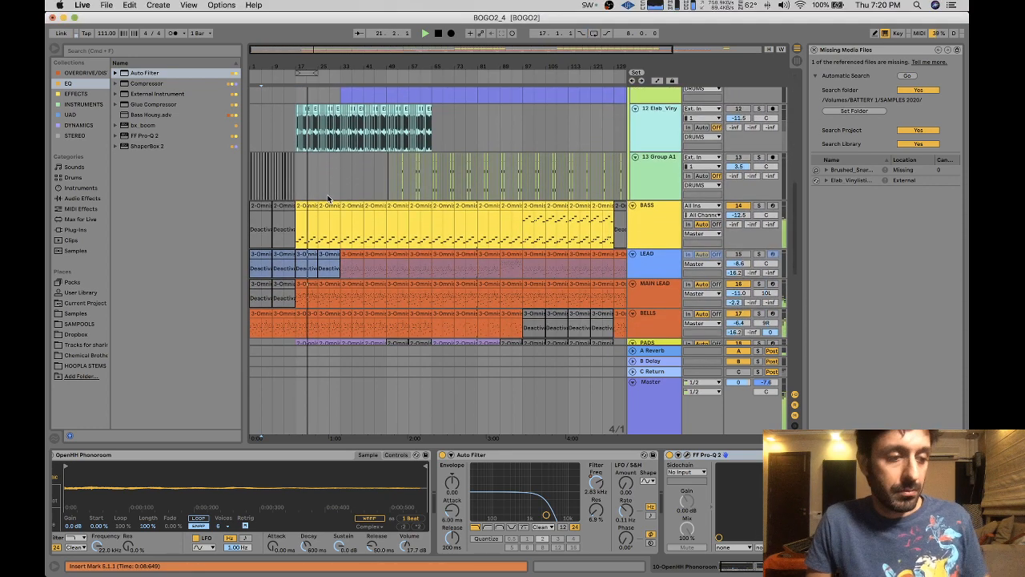
{"action": "scroll", "coordinate": [324, 173], "scroll_direction": "down", "scroll_amount": 8}
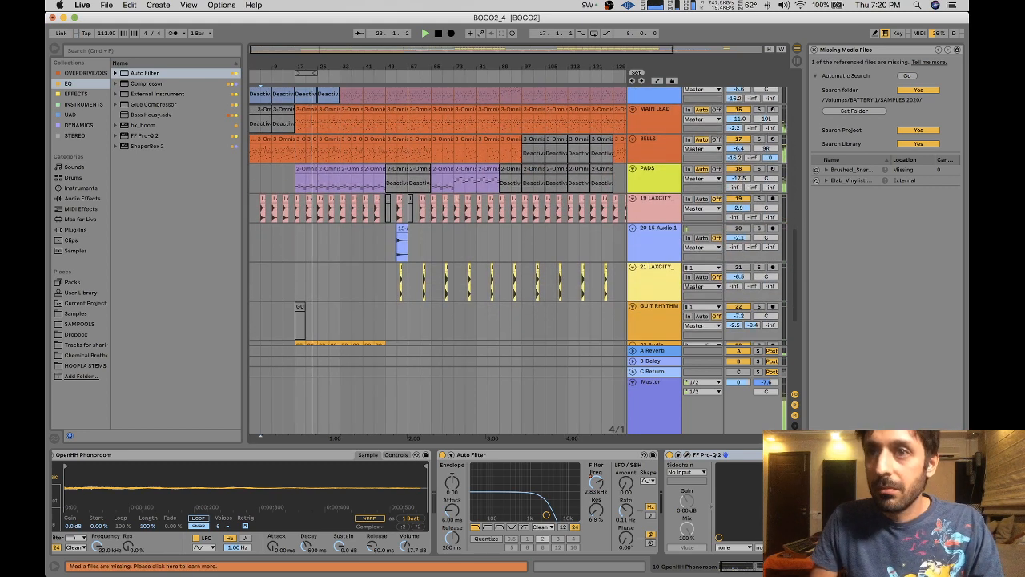
- Move the four-bar Reaktor5 clip to start at bar 25
{"action": "scroll", "coordinate": [326, 217], "scroll_direction": "down", "scroll_amount": 10}
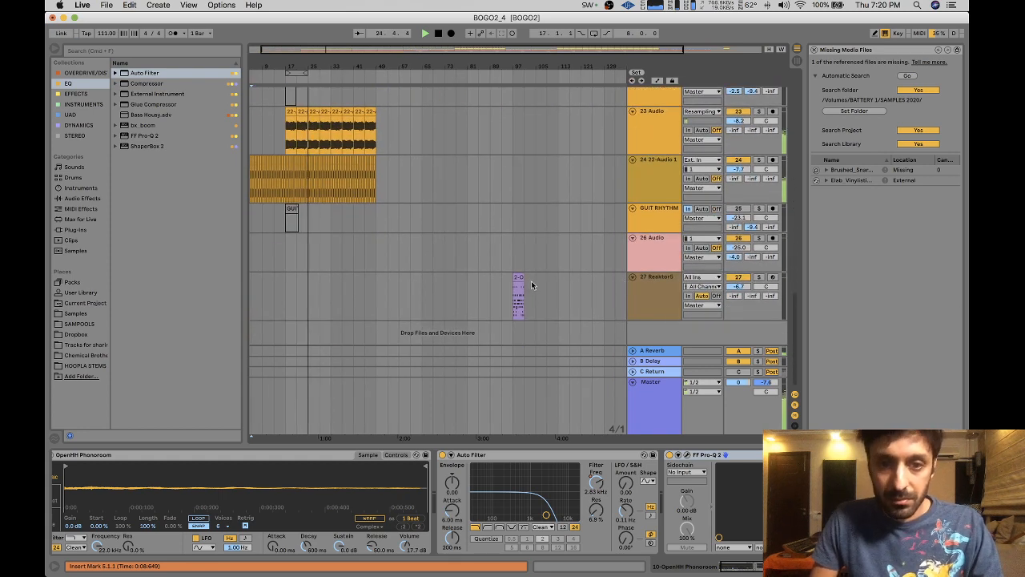
{"action": "left_click", "coordinate": [518, 279]}
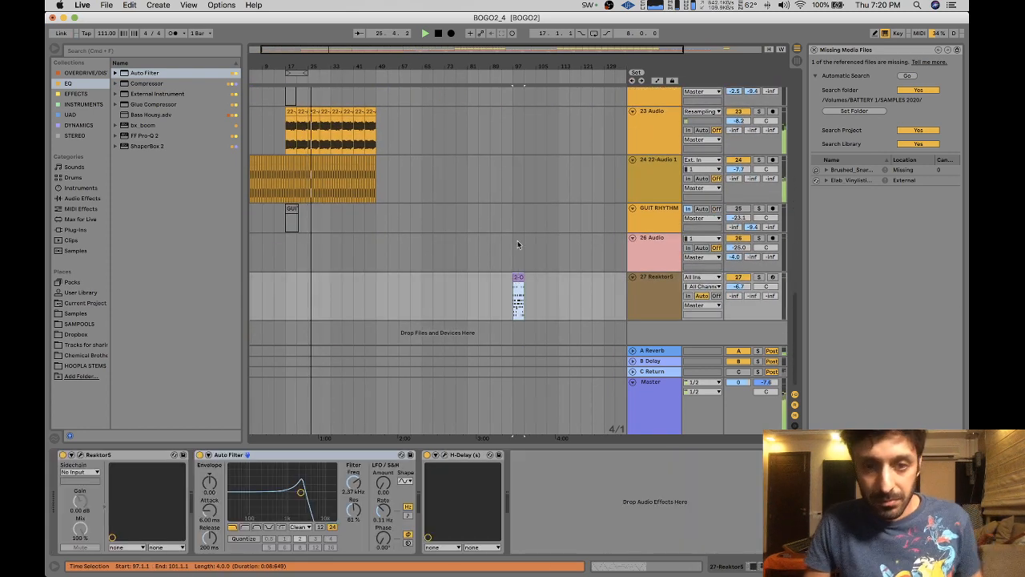
{"action": "left_click_drag", "start_coordinate": [519, 278], "coordinate": [314, 280]}
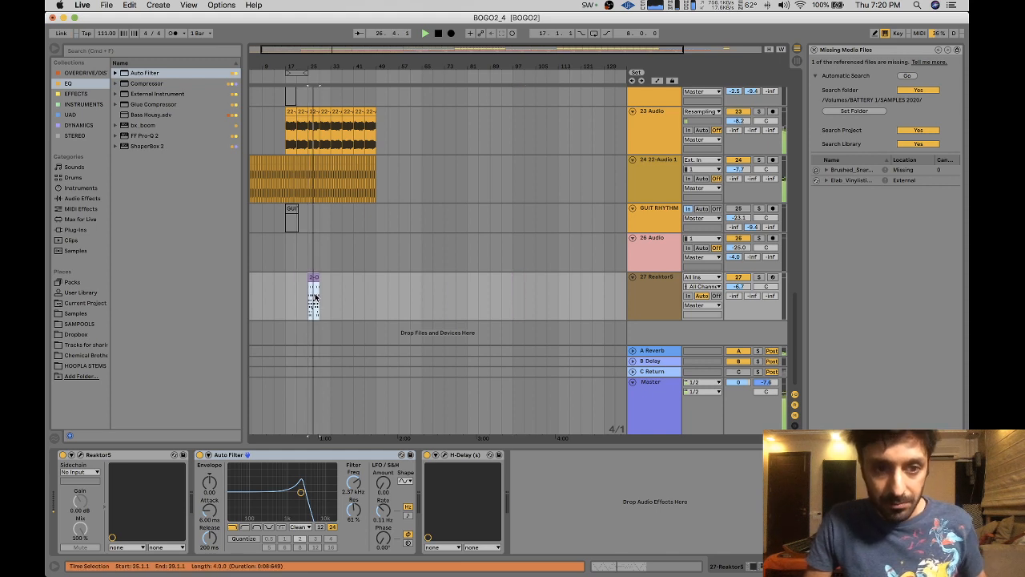
- Duplicate the four-bar Reaktor5 clip to bar 29, solo its track and stop playback
{"action": "key", "text": "super+d"}
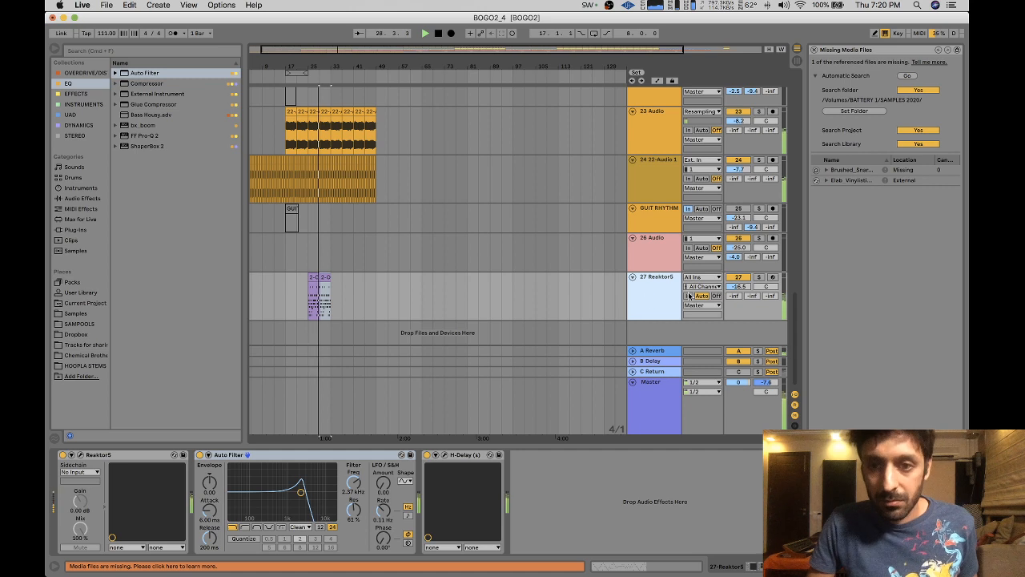
{"action": "left_click", "coordinate": [758, 277]}
{"action": "left_click", "coordinate": [672, 288]}
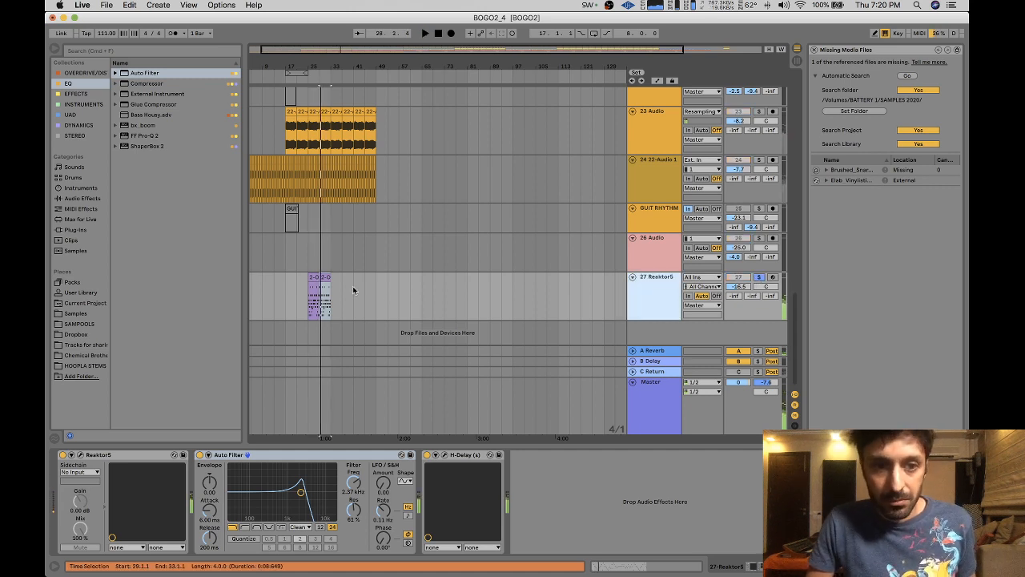
{"action": "left_click", "coordinate": [467, 295]}
{"action": "key", "text": "space"}
- Try to freeze the Reaktor5 track
{"action": "right_click", "coordinate": [638, 302]}
{"action": "left_click", "coordinate": [704, 366]}
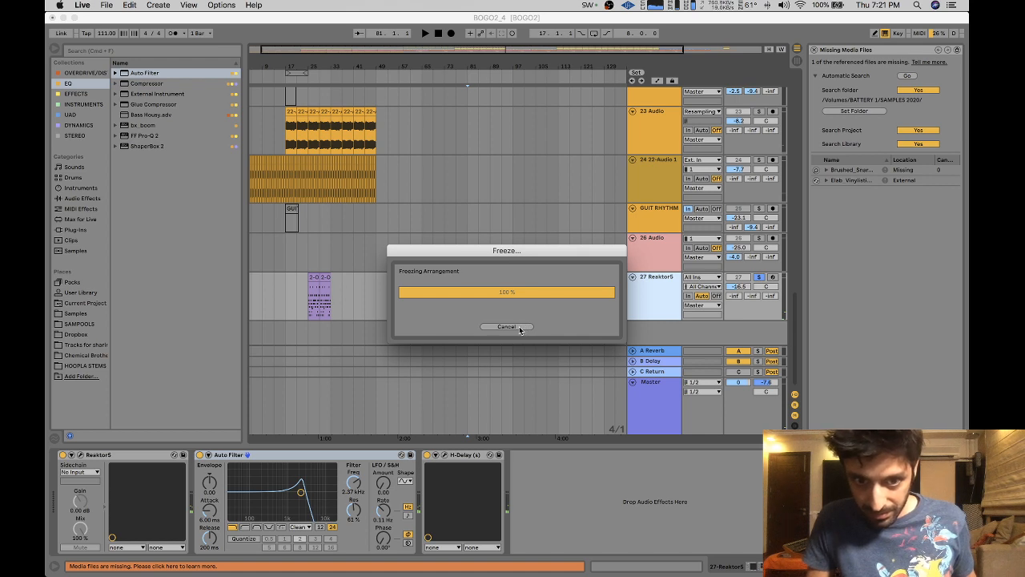
{"action": "left_click", "coordinate": [388, 314]}
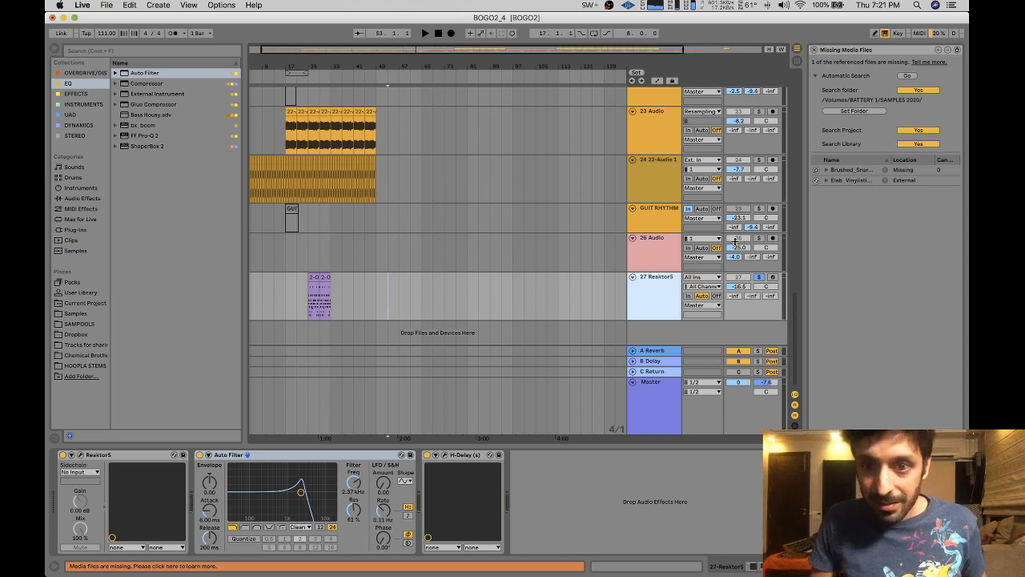
- Set the 26 Audio input to Resampling, bring Reaktor5's volume to -6.2 dB and record its arpeggio from bar 25 to bar 33
{"action": "left_click", "coordinate": [701, 240]}
{"action": "left_click", "coordinate": [644, 282]}
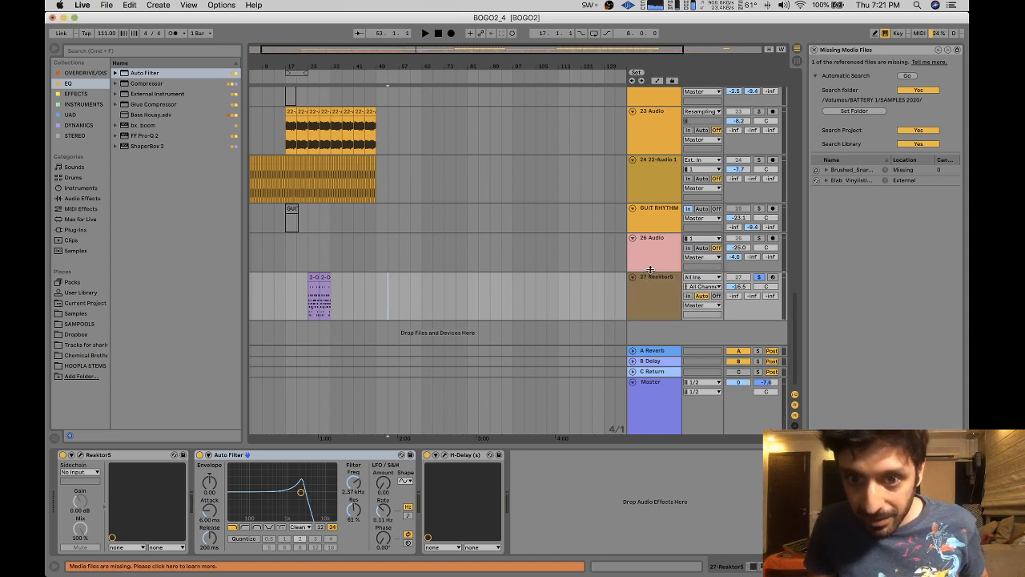
{"action": "left_click_drag", "start_coordinate": [651, 270], "coordinate": [650, 280]}
{"action": "left_click", "coordinate": [700, 238]}
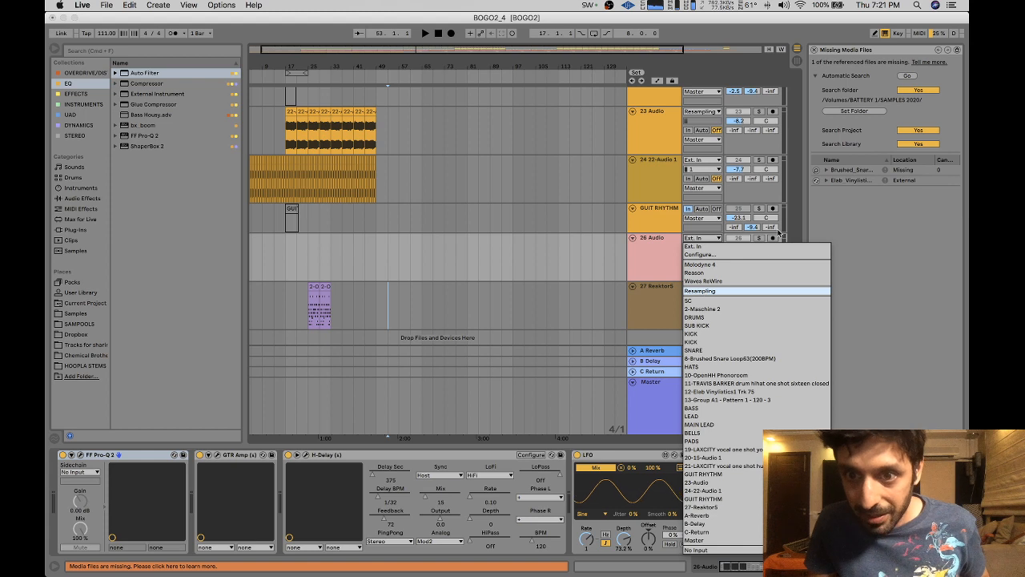
{"action": "key", "text": "Return"}
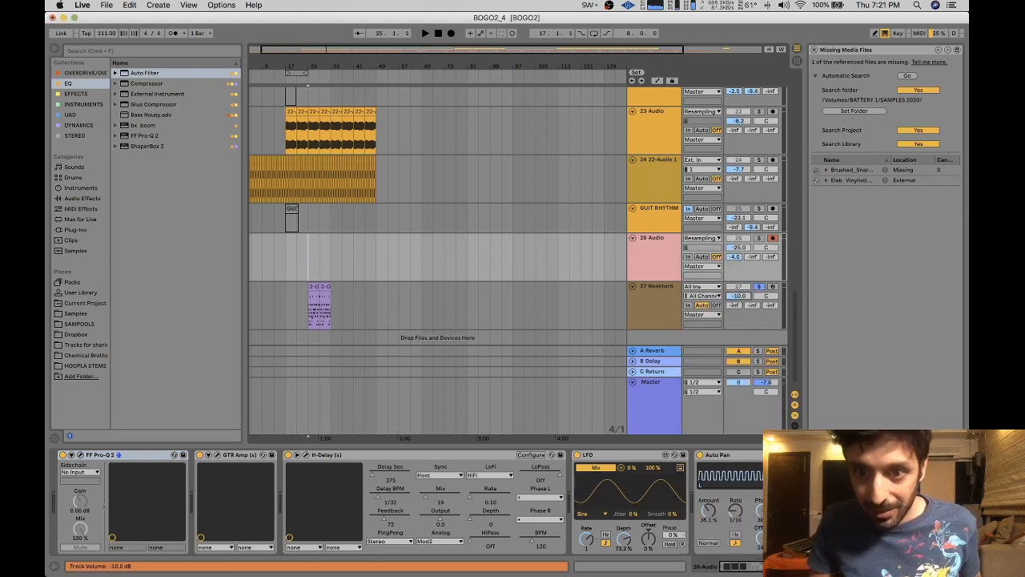
{"action": "left_click_drag", "start_coordinate": [739, 295], "coordinate": [739, 285]}
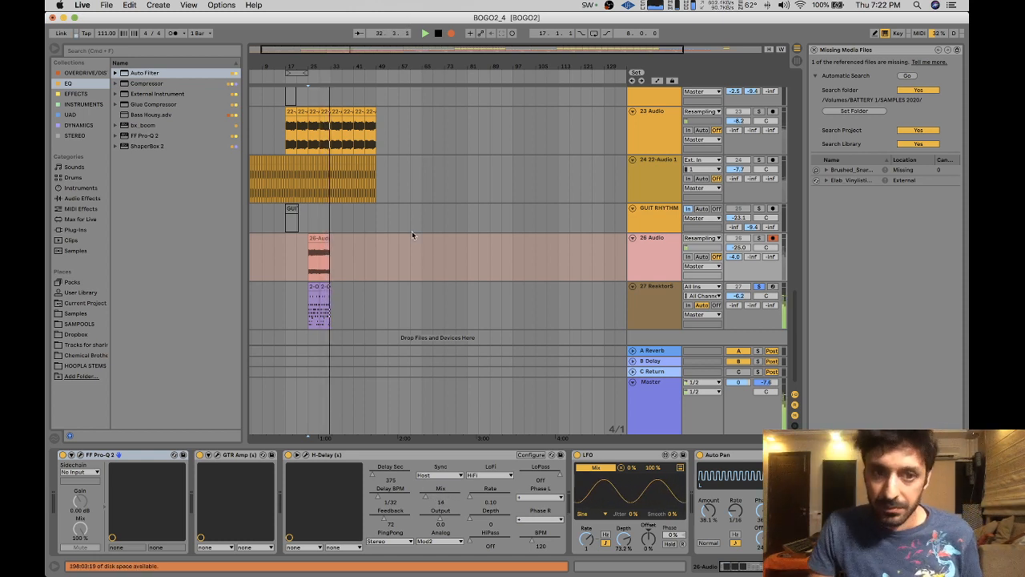
{"action": "key", "text": "space"}
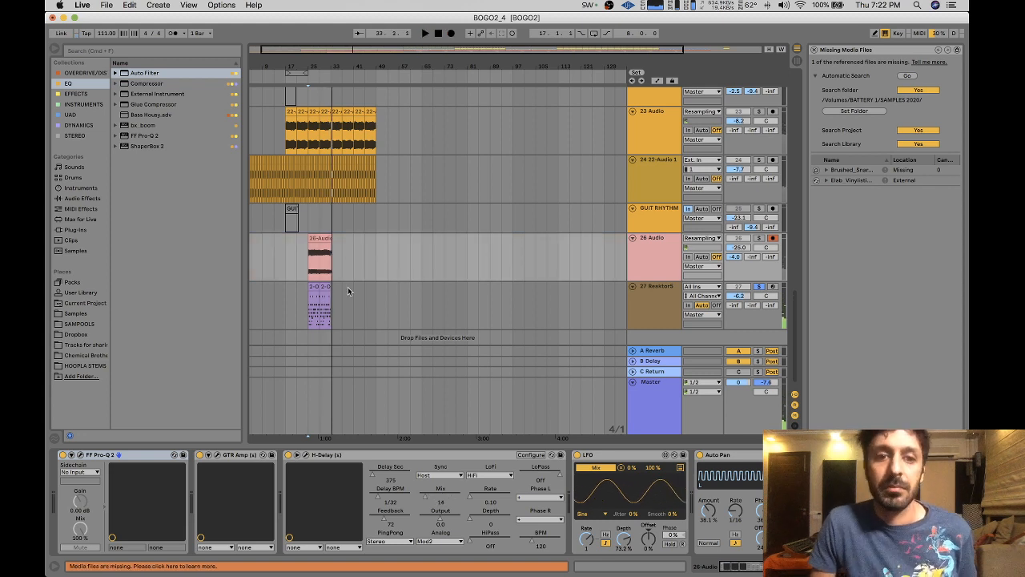
- Delete the Reaktor5 MIDI clips between bars 25 and 33
{"action": "left_click", "coordinate": [351, 295]}
{"action": "left_click", "coordinate": [314, 287]}
{"action": "key", "text": "Delete"}
{"action": "left_click", "coordinate": [669, 303]}
{"action": "left_click", "coordinate": [664, 262]}
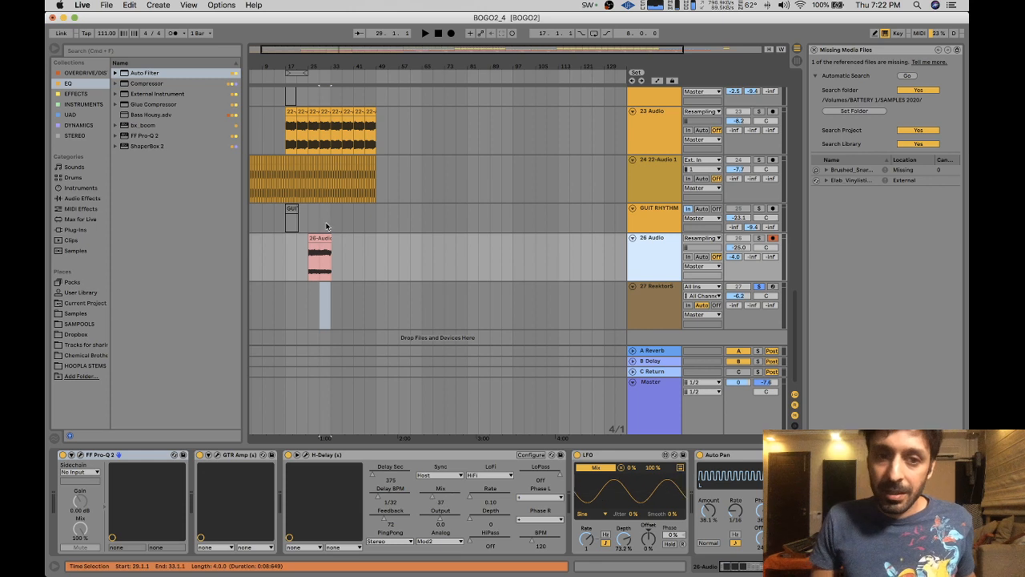
{"action": "left_click", "coordinate": [326, 259]}
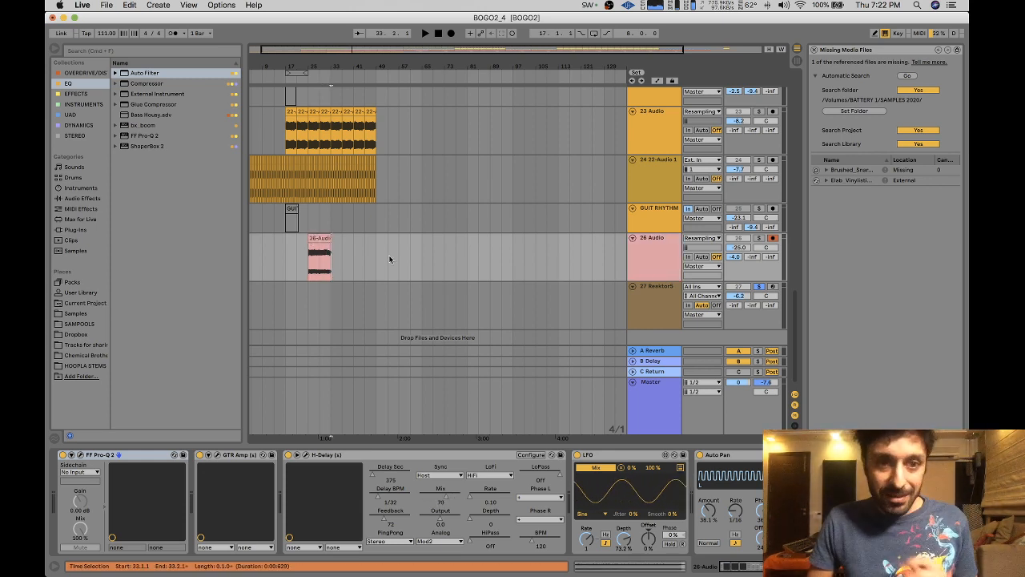
- Add a MIDI track below 26 Audio and load an empty Simpler on it
{"action": "left_click", "coordinate": [657, 268]}
{"action": "key", "text": "super+shift+t"}
{"action": "left_click", "coordinate": [88, 106]}
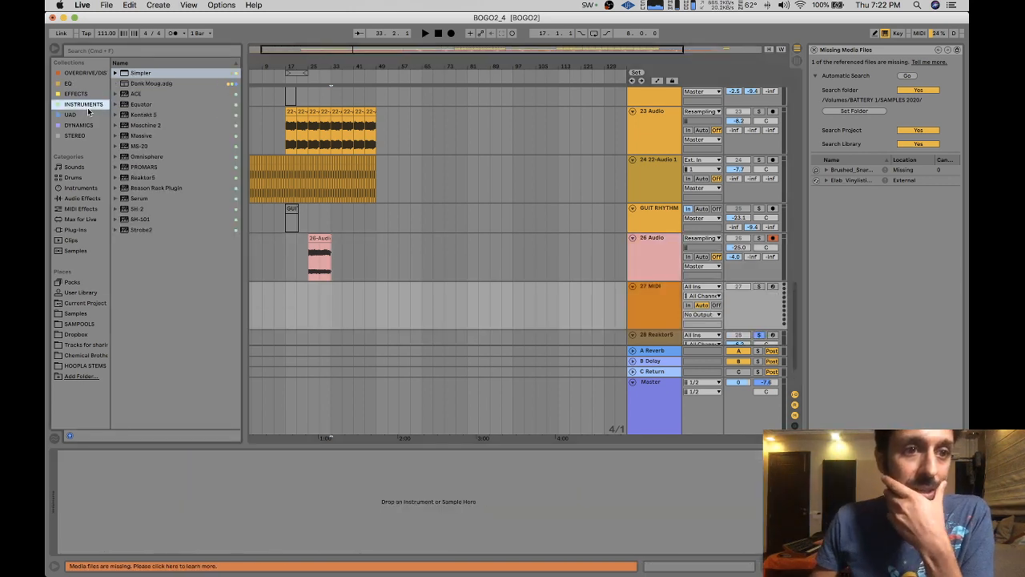
{"action": "left_click", "coordinate": [156, 74]}
{"action": "left_click_drag", "start_coordinate": [156, 74], "coordinate": [498, 321]}
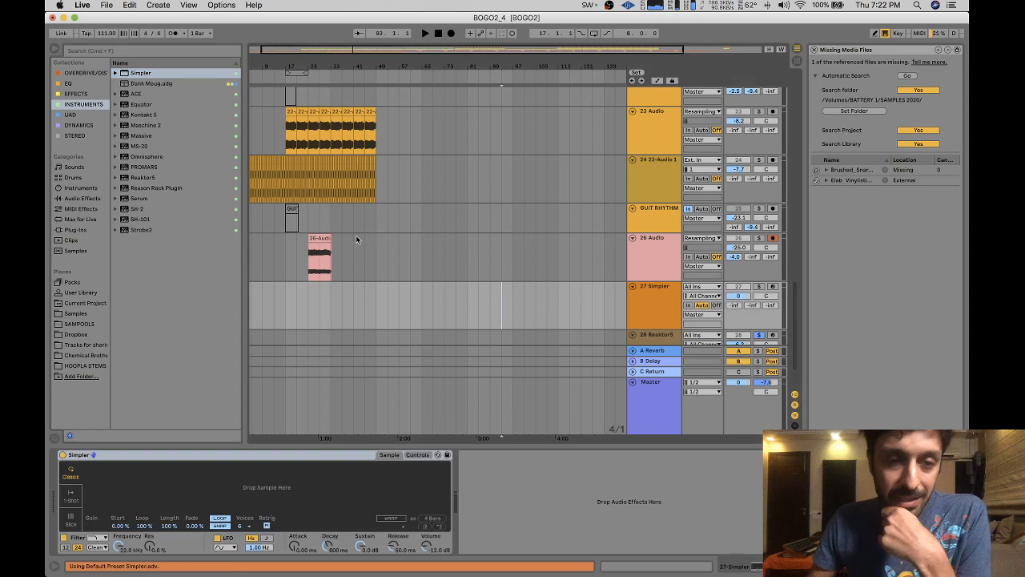
- Load the recorded 26-Audio clip into Simpler and switch it to Slice mode
{"action": "left_click_drag", "start_coordinate": [321, 237], "coordinate": [301, 491]}
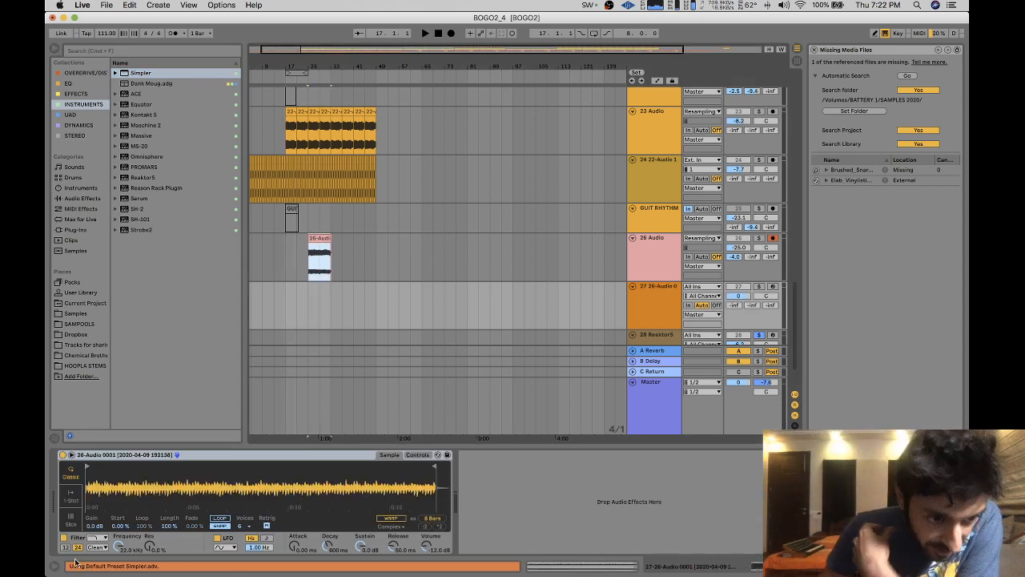
{"action": "left_click", "coordinate": [71, 519]}
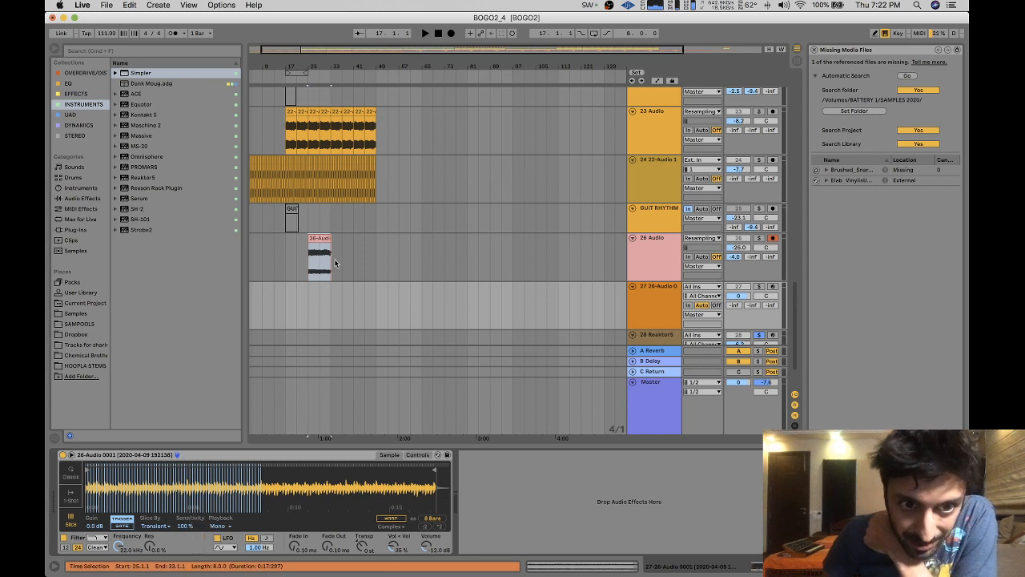
{"action": "left_click", "coordinate": [314, 309]}
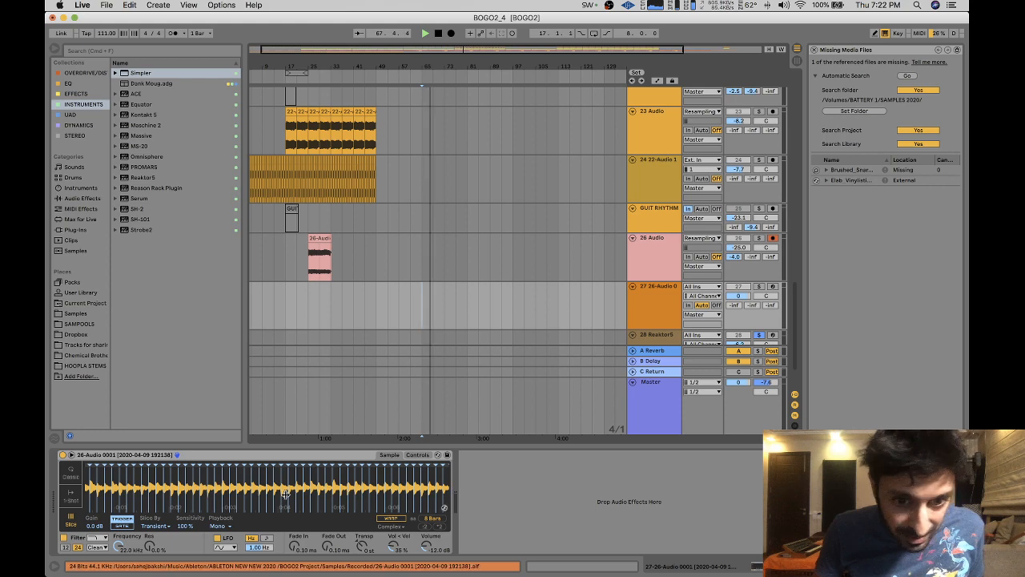
- Open the 26-Audio 1 clip's sample view, play it soloed from bar 25 and set the track volume to -14.8 dB
{"action": "left_click", "coordinate": [340, 256]}
{"action": "left_click", "coordinate": [319, 302]}
{"action": "key", "text": "plus"}
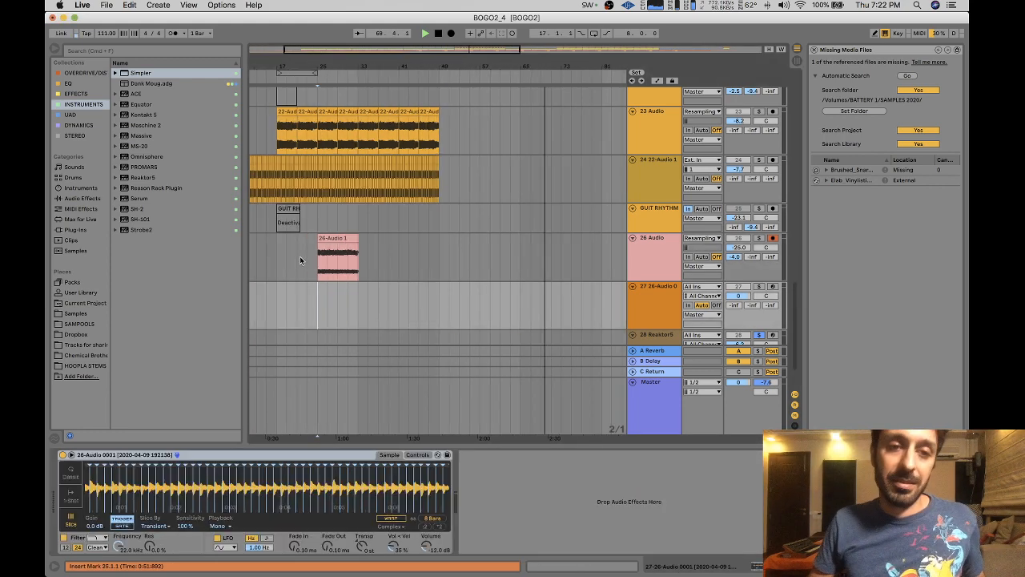
{"action": "scroll", "coordinate": [301, 258], "scroll_direction": "up", "scroll_amount": 10}
{"action": "left_click", "coordinate": [519, 238]}
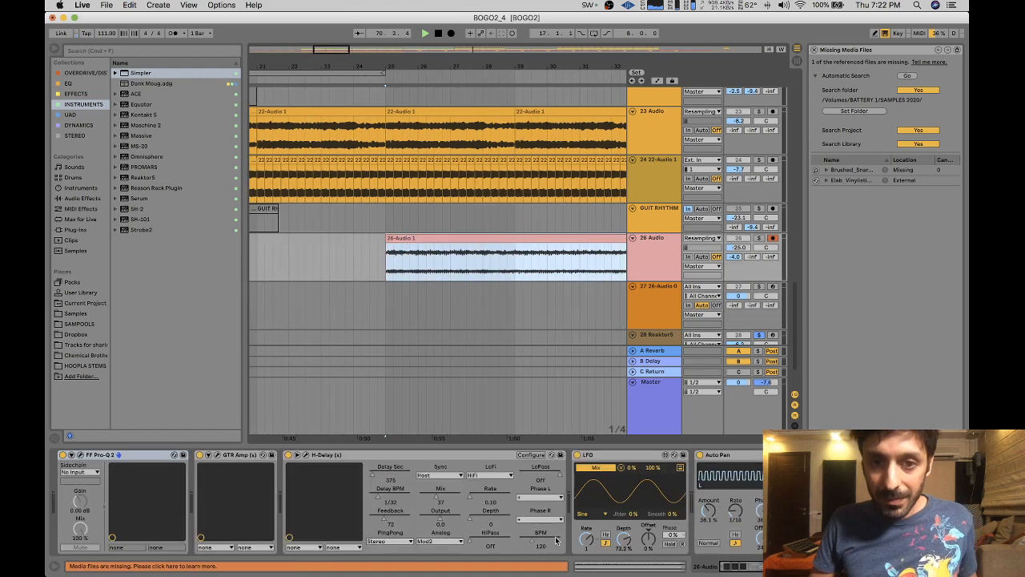
{"action": "key", "text": "shift+Tab"}
{"action": "left_click", "coordinate": [140, 359]}
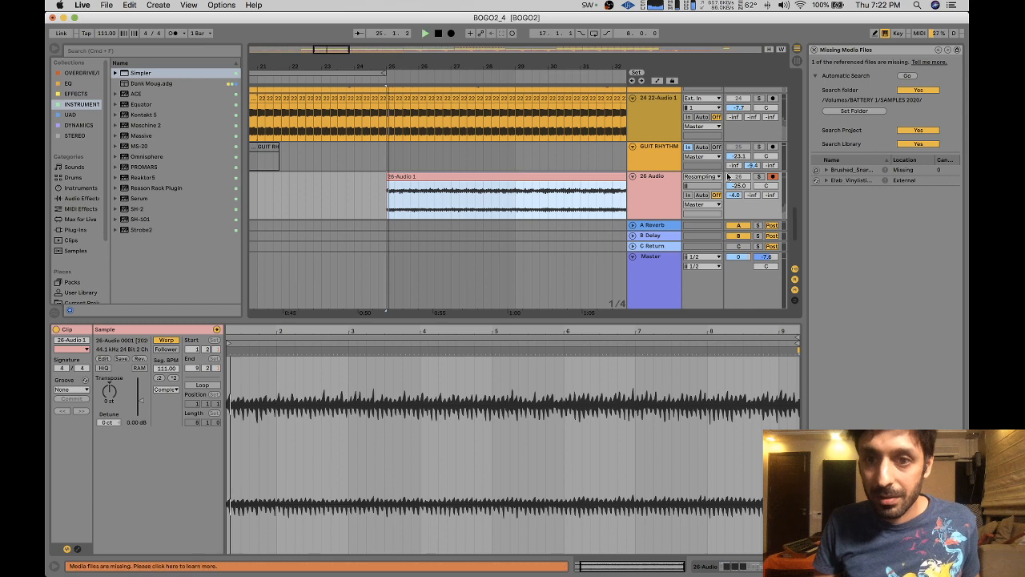
{"action": "key", "text": "space"}
{"action": "left_click_drag", "start_coordinate": [736, 185], "coordinate": [737, 177]}
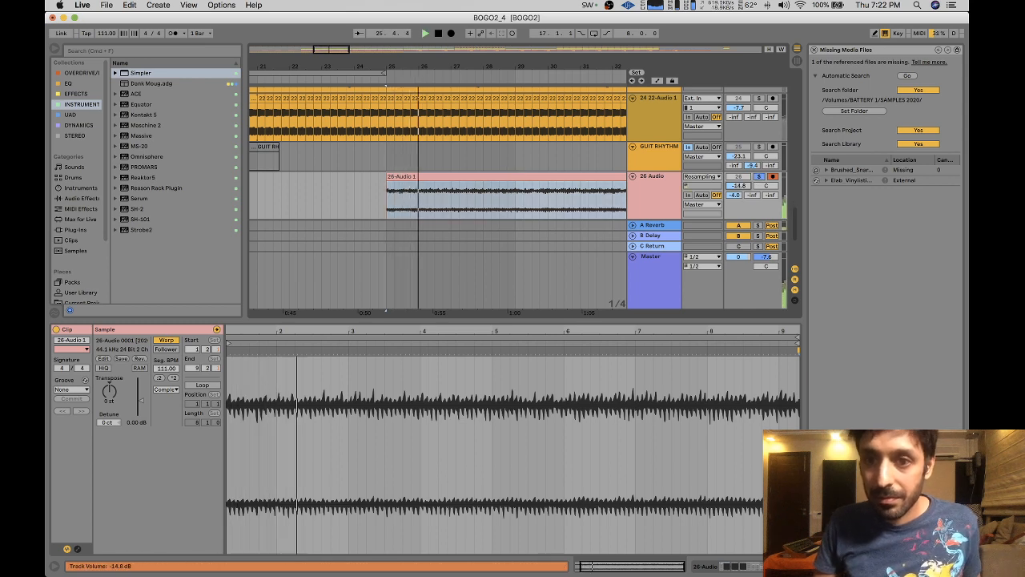
- Delete the Simpler track below 26 Audio, stop playback and take Reaktor5 and 26 Audio out of solo
{"action": "scroll", "coordinate": [652, 155], "scroll_direction": "down", "scroll_amount": 3}
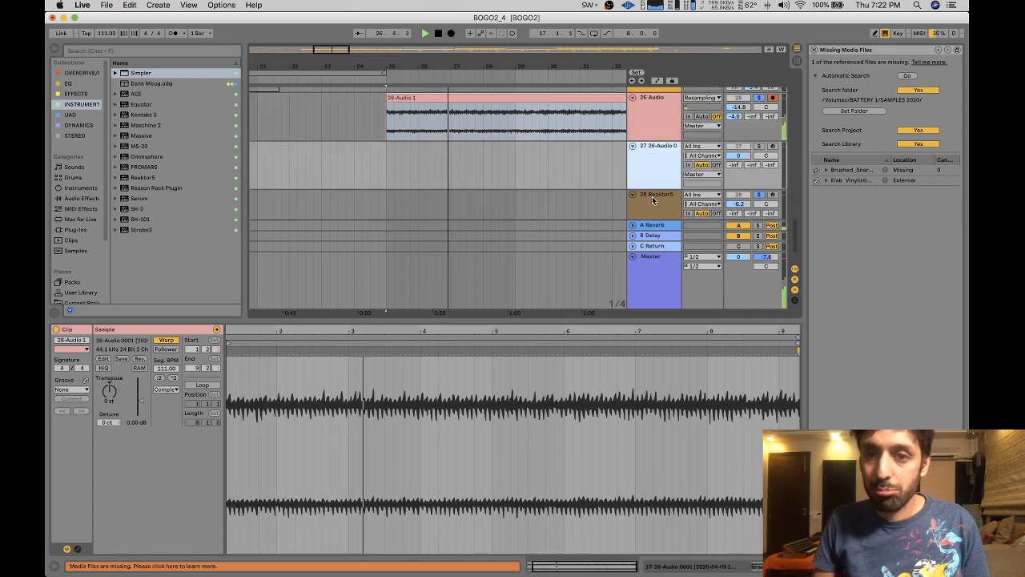
{"action": "left_click", "coordinate": [667, 172]}
{"action": "scroll", "coordinate": [582, 179], "scroll_direction": "down", "scroll_amount": 1}
{"action": "scroll", "coordinate": [582, 179], "scroll_direction": "down", "scroll_amount": 1}
{"action": "left_click", "coordinate": [652, 130]}
{"action": "key", "text": "shift+Tab"}
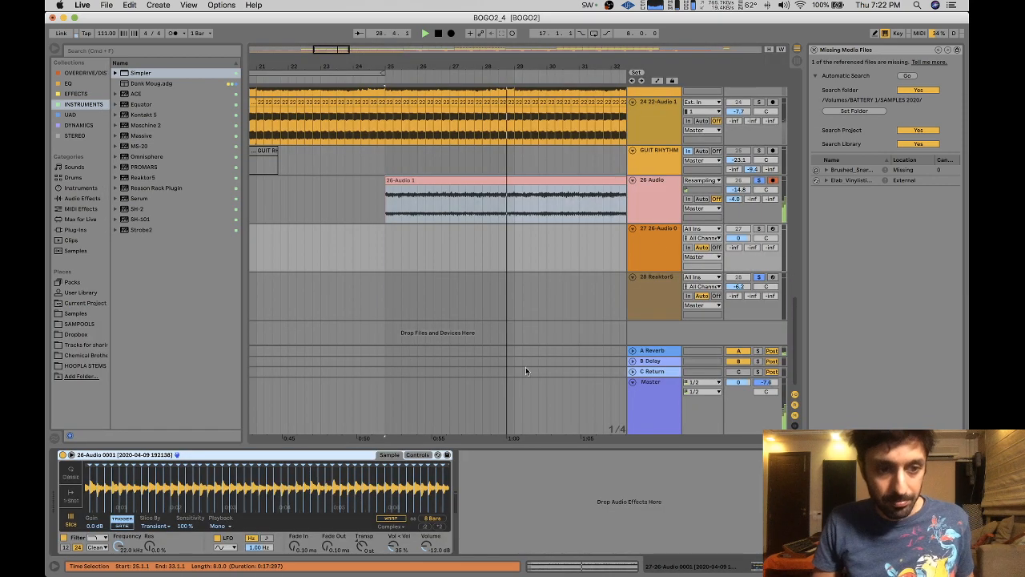
{"action": "left_click", "coordinate": [662, 237]}
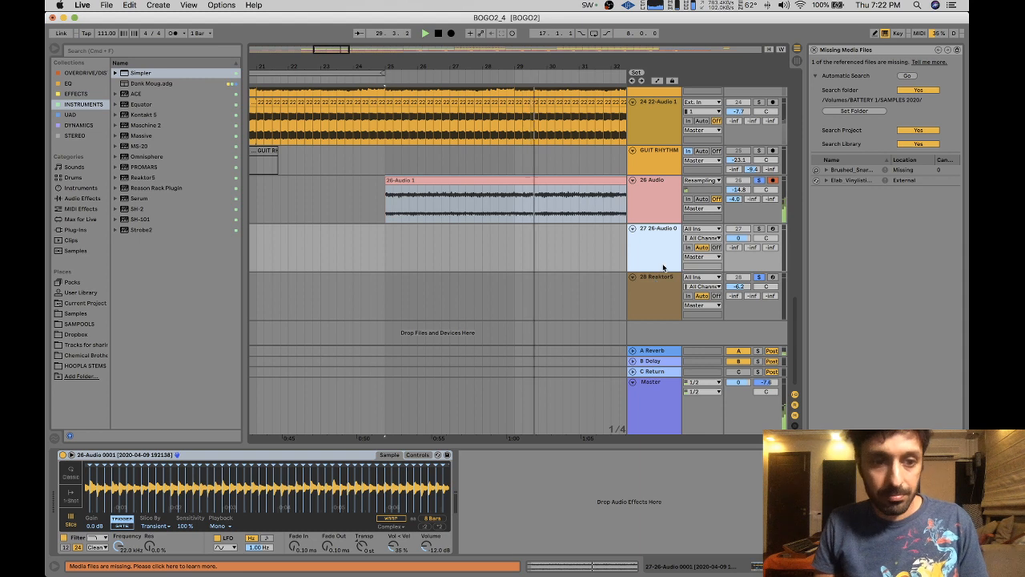
{"action": "key", "text": "Delete"}
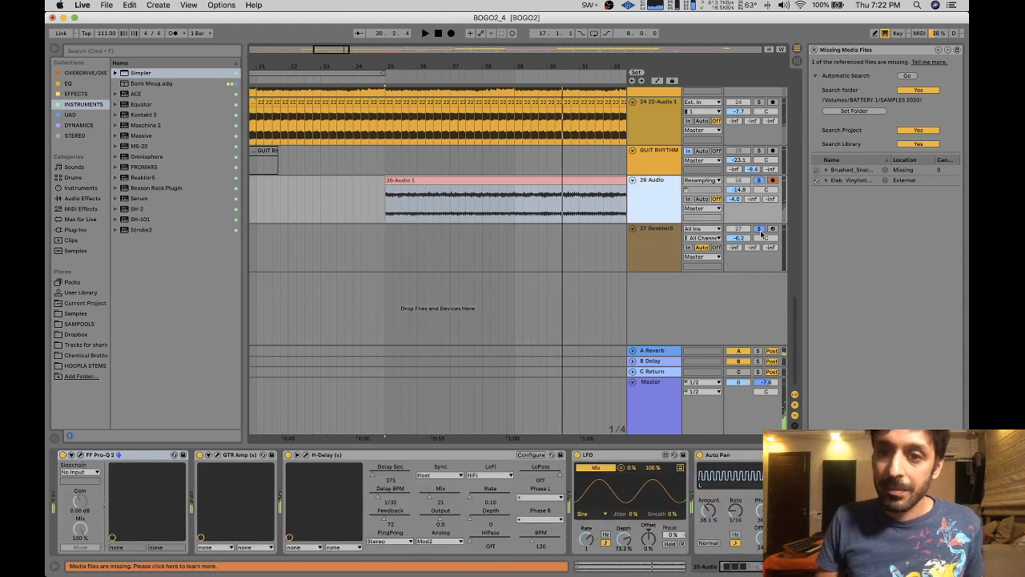
{"action": "left_click", "coordinate": [760, 230]}
{"action": "left_click", "coordinate": [760, 180]}
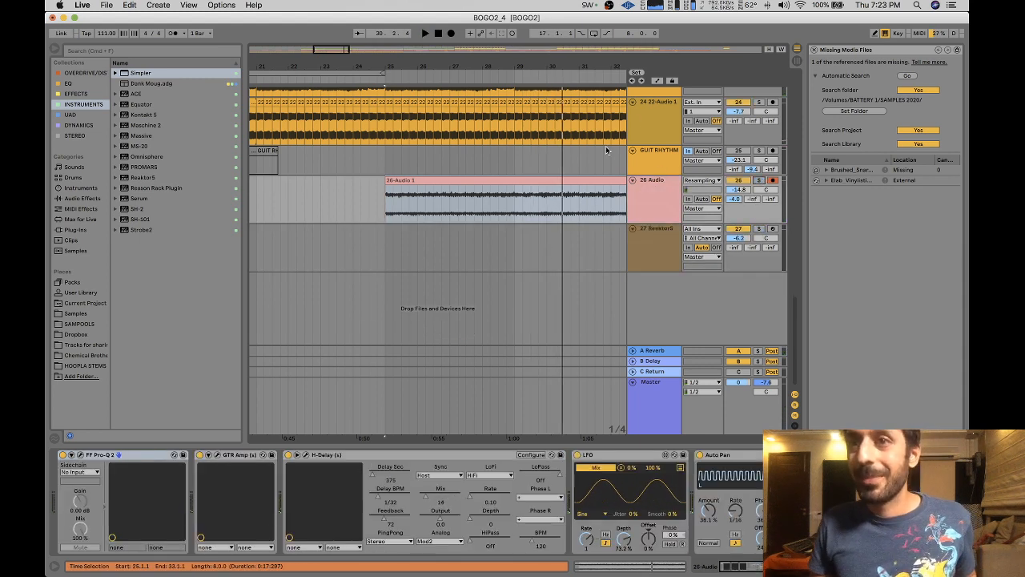
- Play the arrangement from bar 43 and close the Missing Media Files pane
{"action": "scroll", "coordinate": [472, 150], "scroll_direction": "up", "scroll_amount": 3}
{"action": "left_click", "coordinate": [468, 238]}
{"action": "scroll", "coordinate": [467, 239], "scroll_direction": "down", "scroll_amount": 6}
{"action": "left_click", "coordinate": [372, 258]}
{"action": "scroll", "coordinate": [337, 252], "scroll_direction": "right", "scroll_amount": 2}
{"action": "scroll", "coordinate": [344, 240], "scroll_direction": "up", "scroll_amount": 3}
{"action": "left_click", "coordinate": [438, 118]}
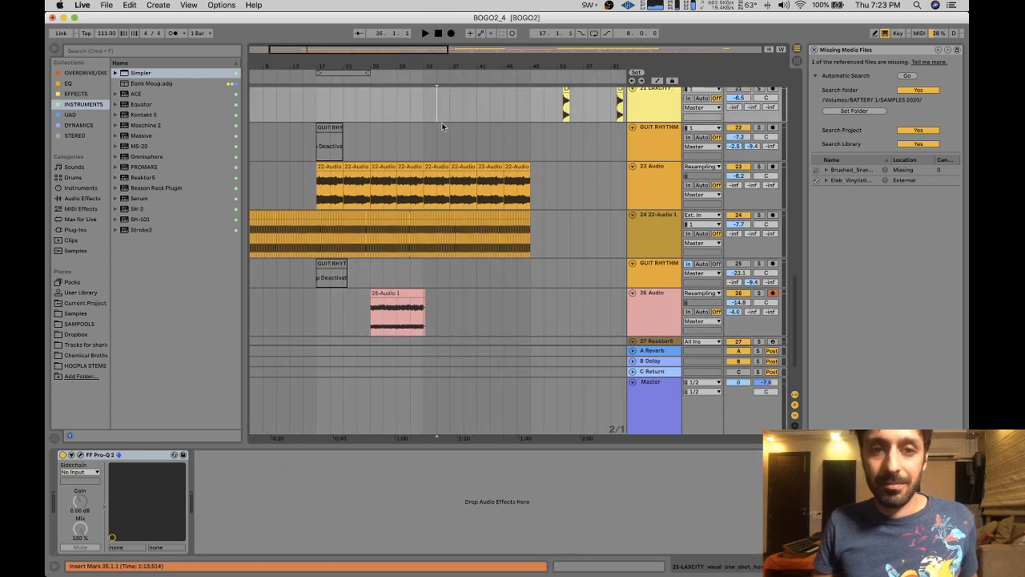
{"action": "left_click", "coordinate": [495, 147]}
{"action": "key", "text": "space"}
{"action": "scroll", "coordinate": [495, 146], "scroll_direction": "up", "scroll_amount": 10}
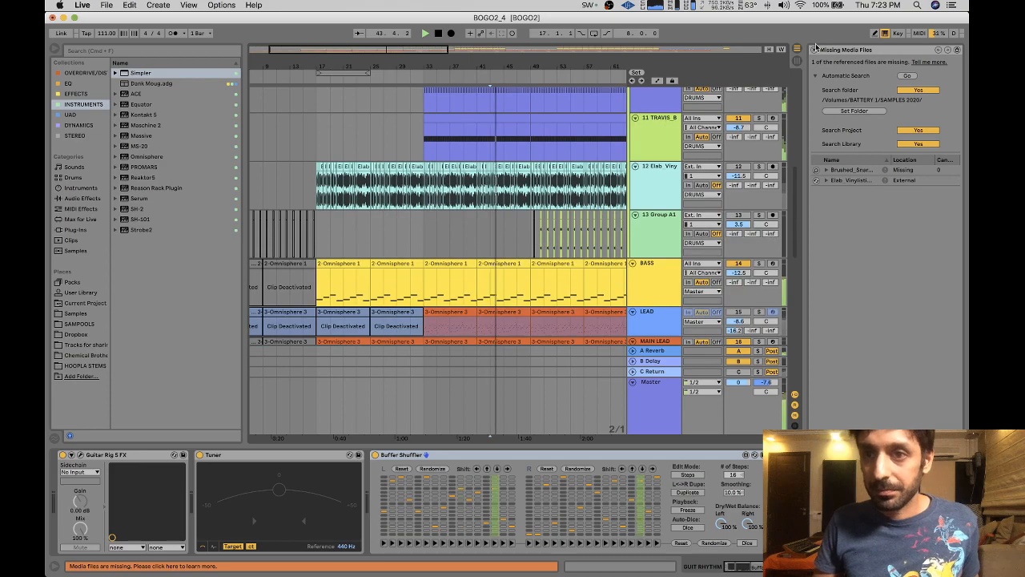
{"action": "left_click", "coordinate": [814, 48]}
- Add a locator named 2nd BREAKDOWN at bar 81
{"action": "scroll", "coordinate": [601, 205], "scroll_direction": "right", "scroll_amount": 3}
{"action": "scroll", "coordinate": [601, 205], "scroll_direction": "up", "scroll_amount": 5}
{"action": "scroll", "coordinate": [601, 202], "scroll_direction": "down", "scroll_amount": 12}
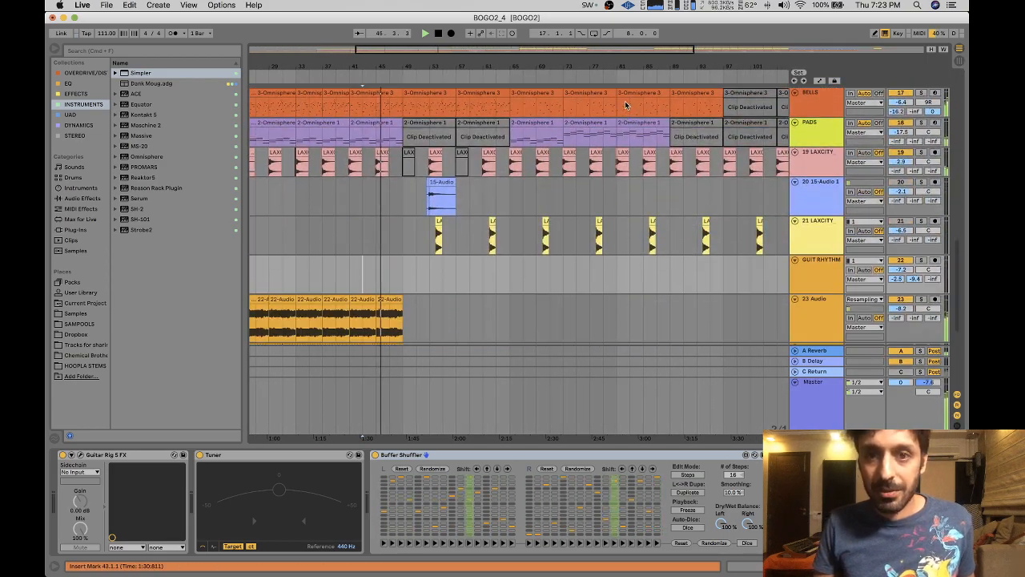
{"action": "left_click", "coordinate": [621, 108]}
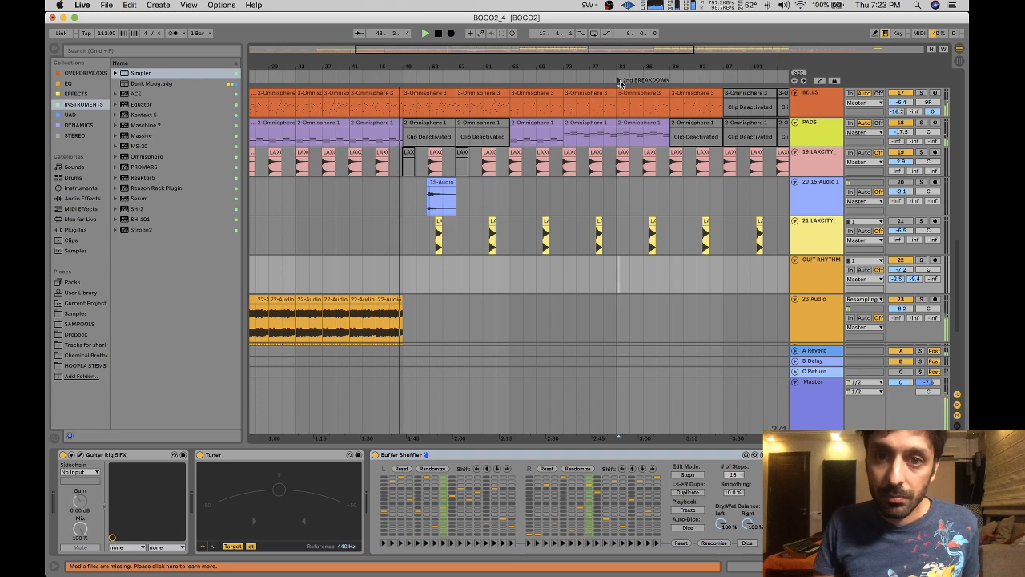
- Move the recorded 26-Audio 1 clip from bar 25 to the 2nd BREAKDOWN locator at bar 81
{"action": "scroll", "coordinate": [408, 276], "scroll_direction": "down", "scroll_amount": 8}
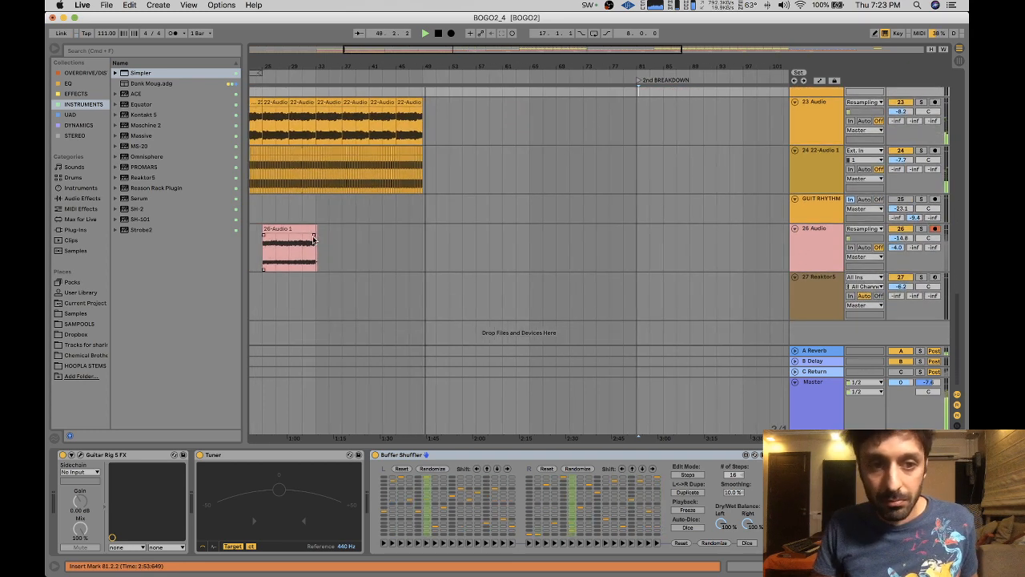
{"action": "scroll", "coordinate": [310, 240], "scroll_direction": "left", "scroll_amount": 3}
{"action": "left_click_drag", "start_coordinate": [361, 241], "coordinate": [718, 241]}
- Add a locator named V1 at bar 49
{"action": "right_click", "coordinate": [488, 81]}
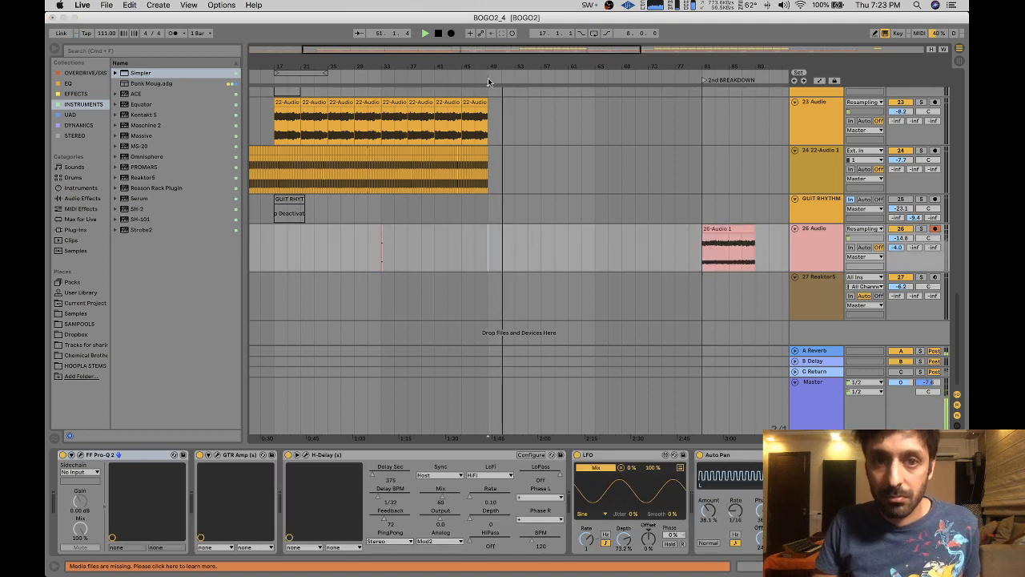
{"action": "left_click", "coordinate": [507, 106]}
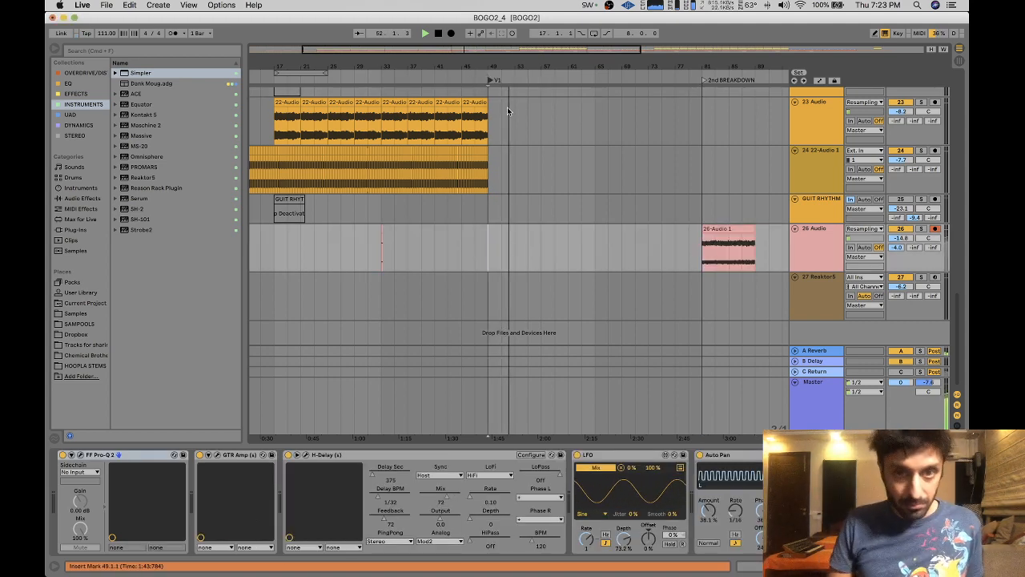
- Set the DRUMS group's volume to 0 dB and select the group
{"action": "scroll", "coordinate": [435, 238], "scroll_direction": "up", "scroll_amount": 10}
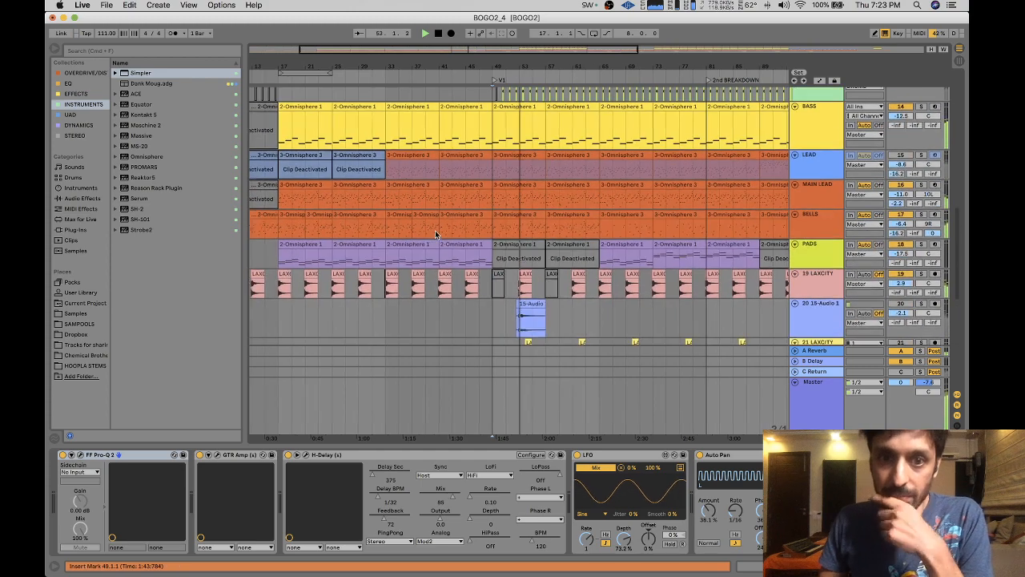
{"action": "scroll", "coordinate": [435, 235], "scroll_direction": "up", "scroll_amount": 10}
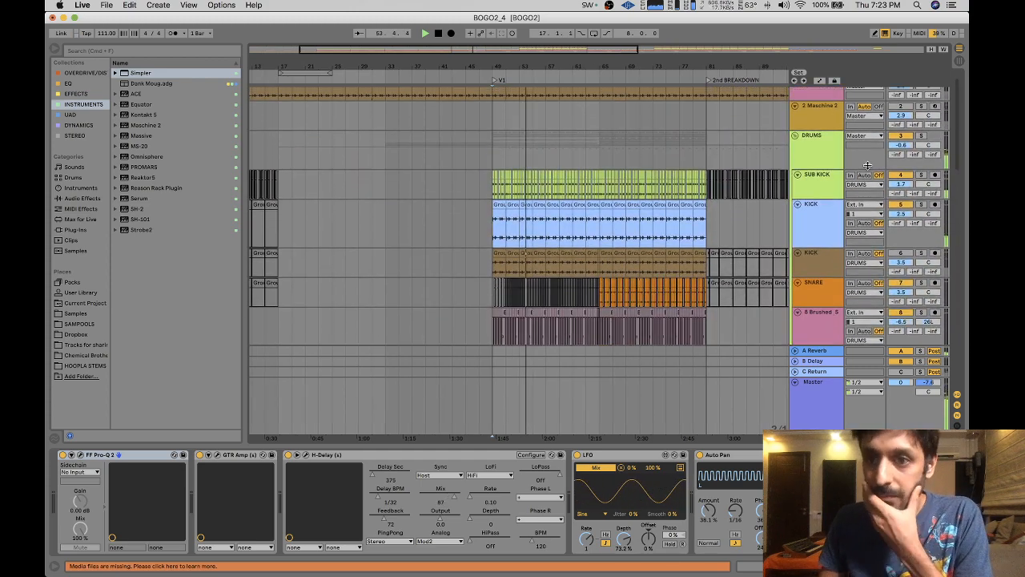
{"action": "left_click_drag", "start_coordinate": [901, 145], "coordinate": [901, 141]}
{"action": "left_click", "coordinate": [835, 146]}
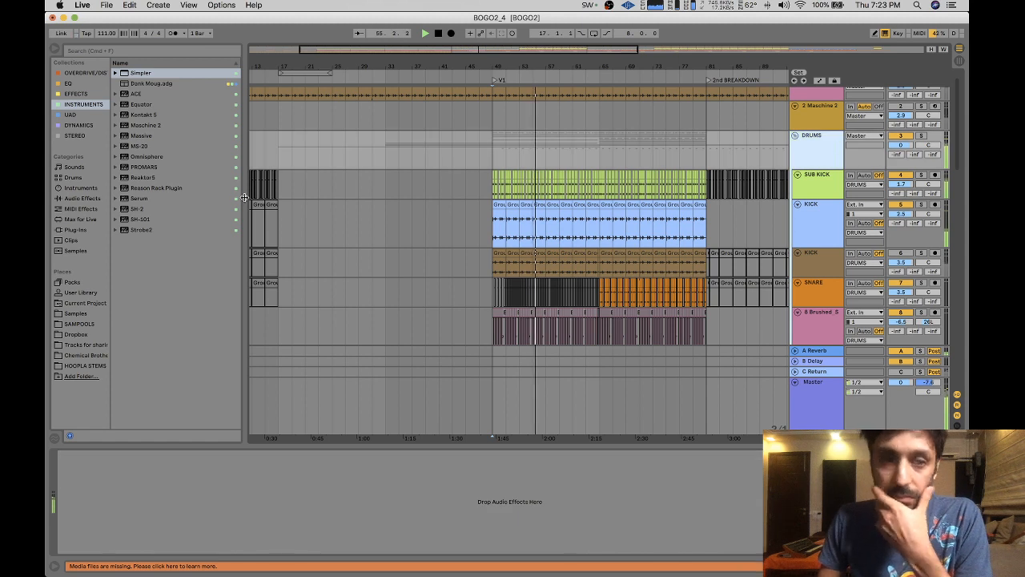
- Try the SPL TwinTube plug-in from the overdrive collection on the DRUMS group and remove it again
{"action": "left_click", "coordinate": [76, 230]}
{"action": "left_click", "coordinate": [88, 73]}
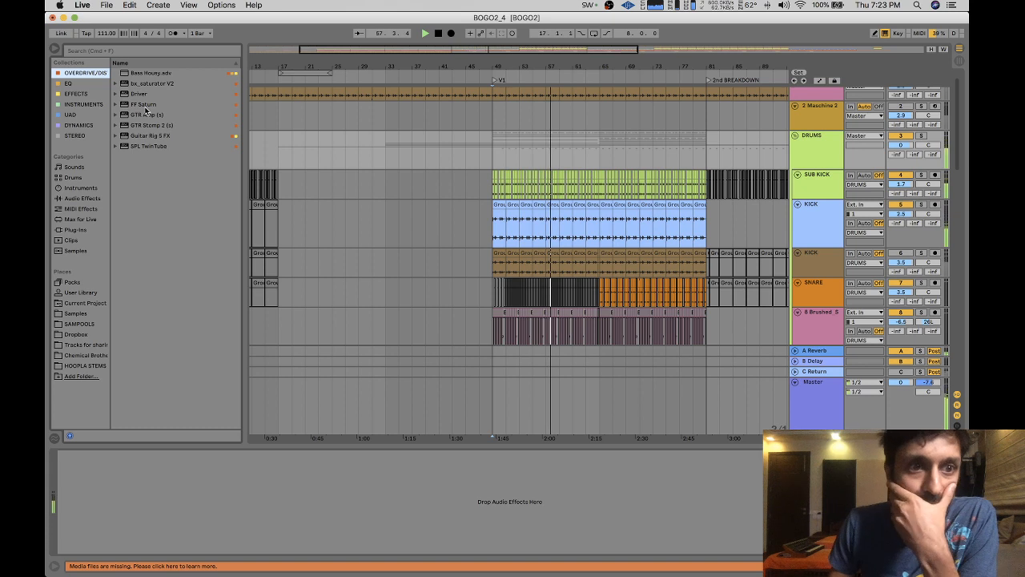
{"action": "left_click", "coordinate": [147, 145]}
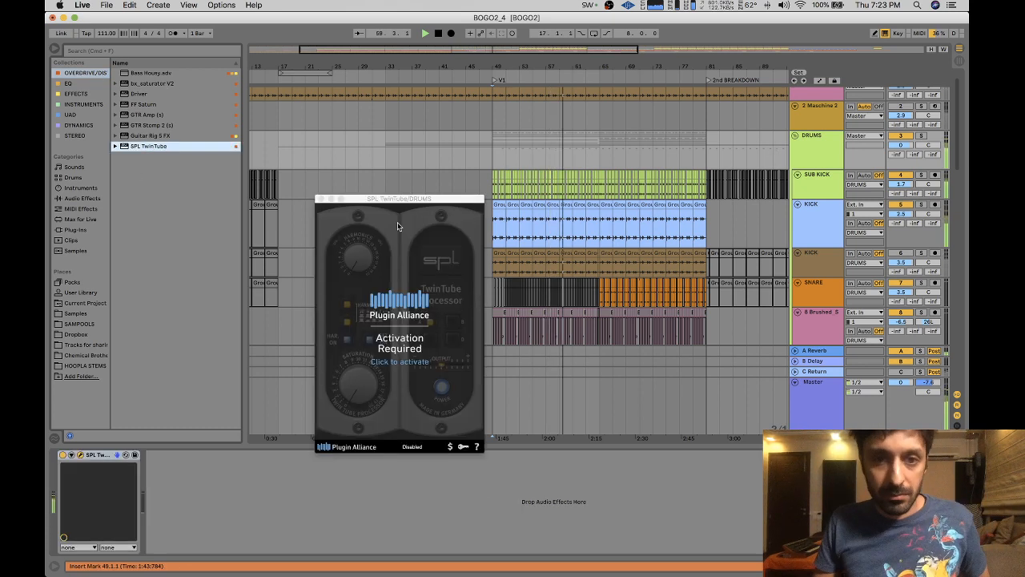
{"action": "left_click", "coordinate": [320, 199]}
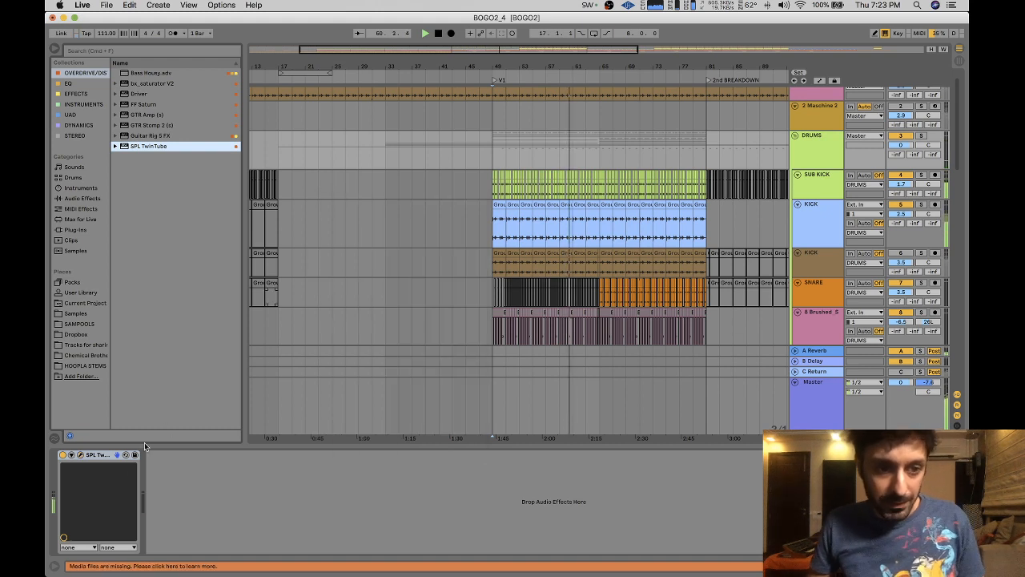
{"action": "key", "text": "Delete"}
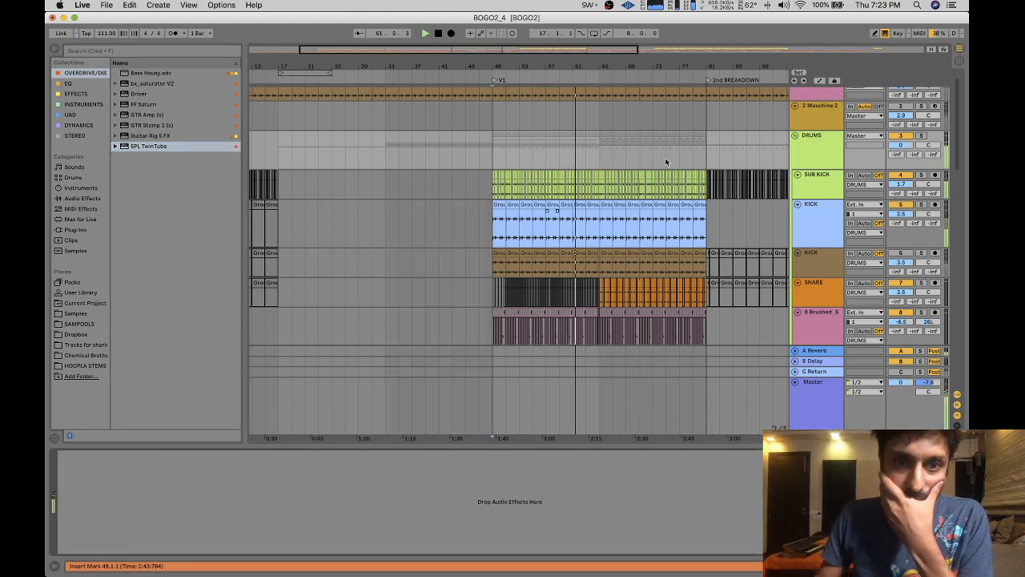
{"action": "scroll", "coordinate": [868, 151], "scroll_direction": "down", "scroll_amount": 1}
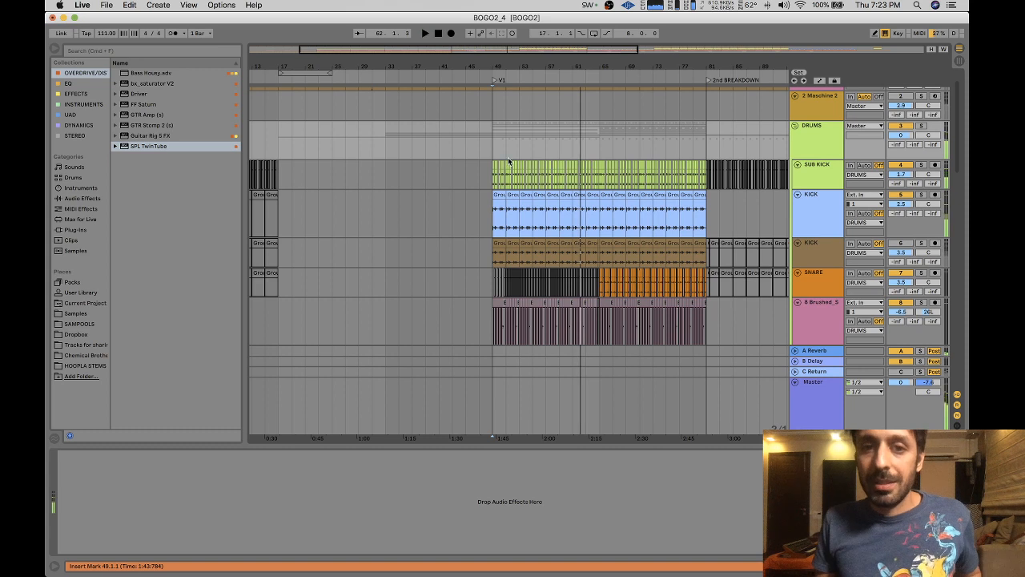
{"action": "key", "text": "space"}
{"action": "left_click", "coordinate": [153, 147]}
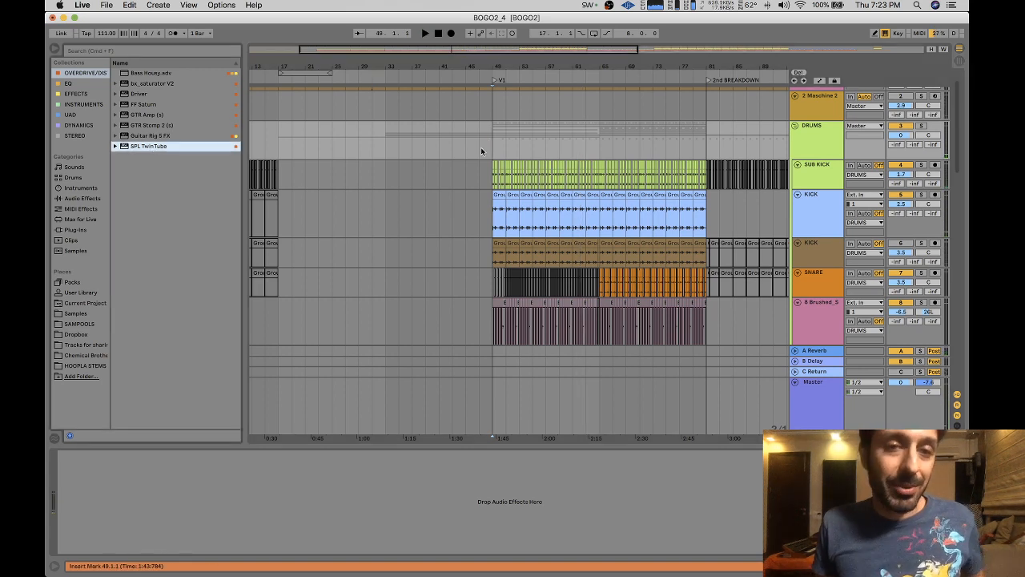
{"action": "left_click_drag", "start_coordinate": [497, 144], "coordinate": [573, 147]}
{"action": "left_click", "coordinate": [574, 147]}
{"action": "left_click", "coordinate": [463, 134]}
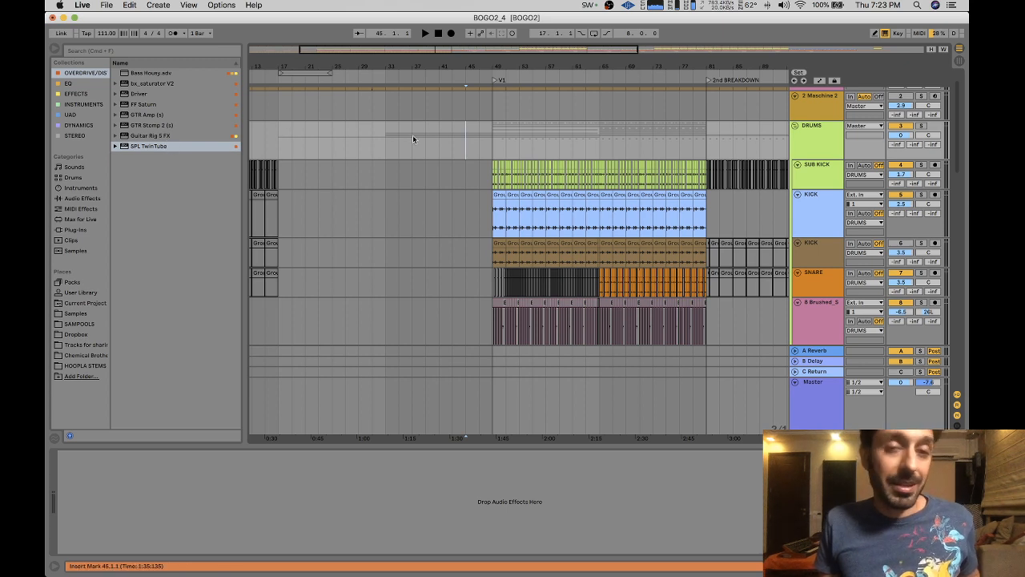
{"action": "left_click_drag", "start_coordinate": [485, 138], "coordinate": [546, 140]}
{"action": "left_click_drag", "start_coordinate": [318, 115], "coordinate": [419, 154]}
{"action": "left_click", "coordinate": [422, 152]}
{"action": "left_click", "coordinate": [470, 149]}
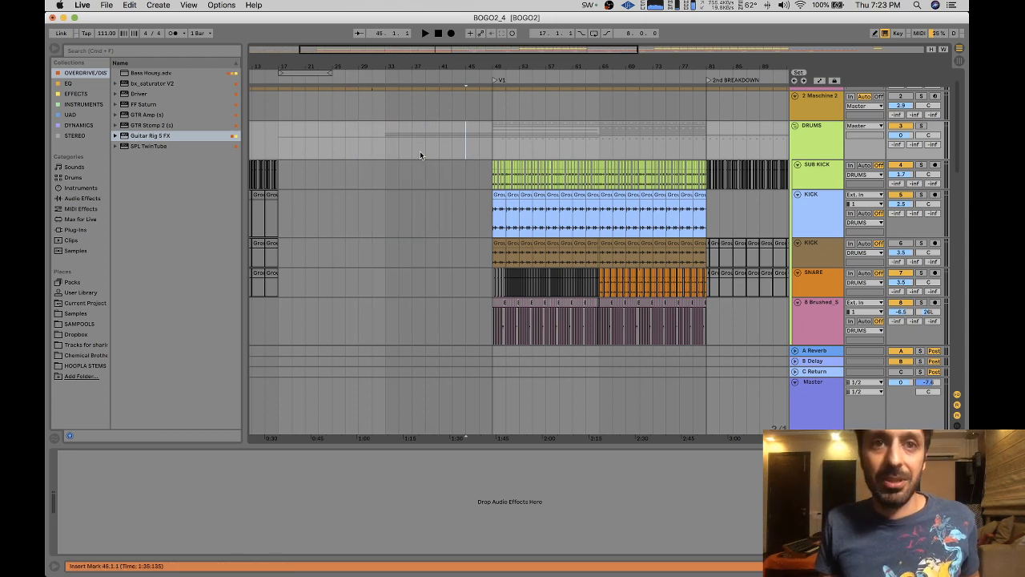
- Play from the V1 locator and examine the kick, snare, brushed snare and hats clips around bar 49
{"action": "key", "text": "space"}
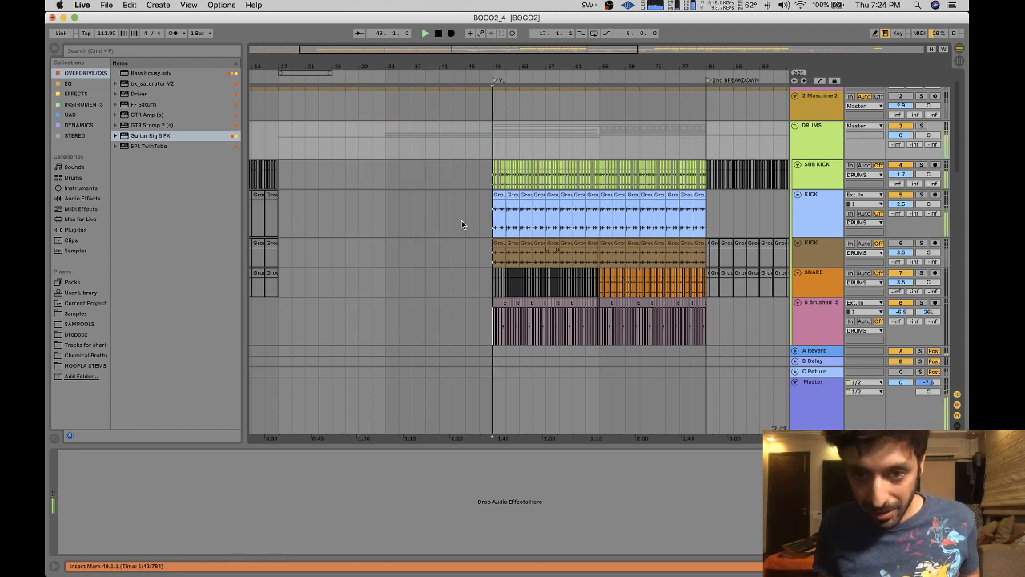
{"action": "scroll", "coordinate": [462, 217], "scroll_direction": "up", "scroll_amount": 6}
{"action": "scroll", "coordinate": [490, 227], "scroll_direction": "right", "scroll_amount": 1}
{"action": "scroll", "coordinate": [491, 227], "scroll_direction": "down", "scroll_amount": 1}
{"action": "scroll", "coordinate": [492, 229], "scroll_direction": "down", "scroll_amount": 2}
{"action": "scroll", "coordinate": [492, 229], "scroll_direction": "up", "scroll_amount": 5}
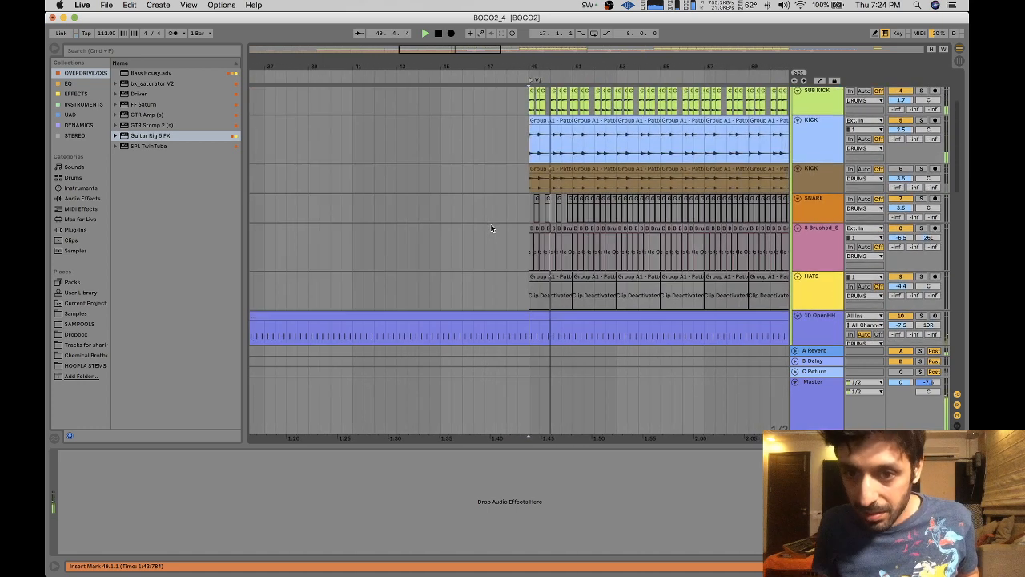
{"action": "scroll", "coordinate": [511, 245], "scroll_direction": "up", "scroll_amount": 3}
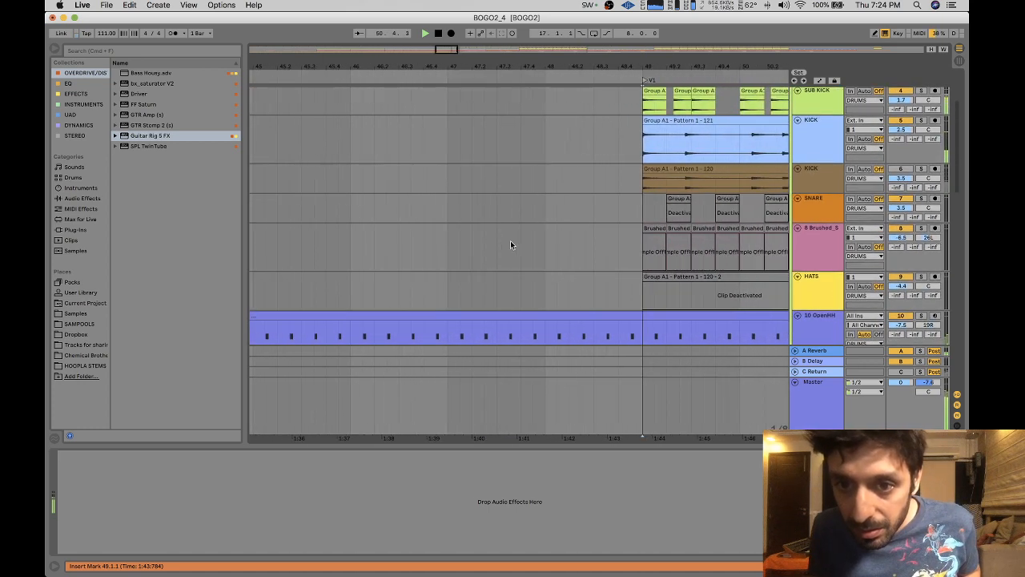
{"action": "scroll", "coordinate": [684, 243], "scroll_direction": "up", "scroll_amount": 4}
{"action": "scroll", "coordinate": [683, 243], "scroll_direction": "up", "scroll_amount": 3}
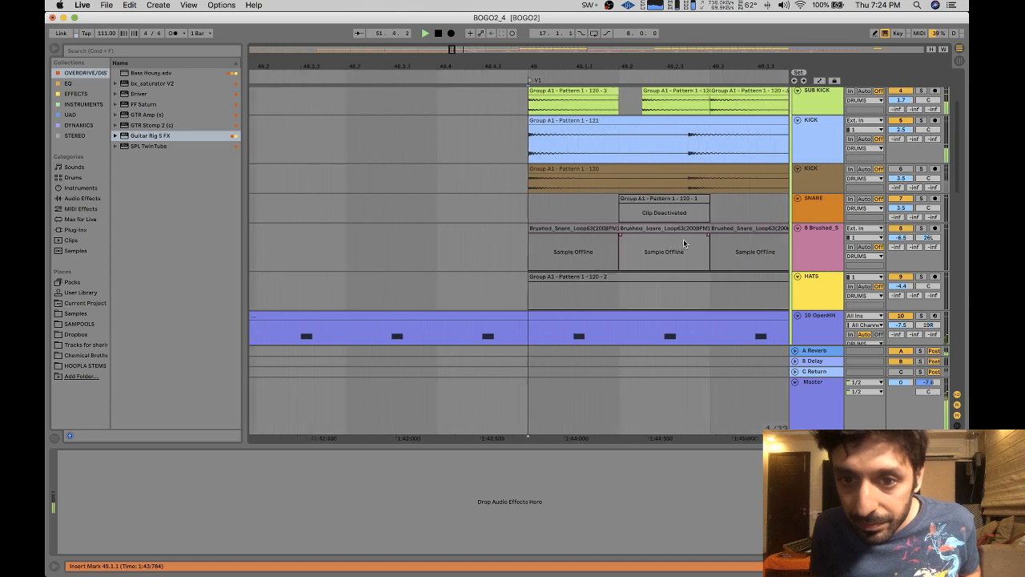
{"action": "scroll", "coordinate": [683, 243], "scroll_direction": "down", "scroll_amount": 10}
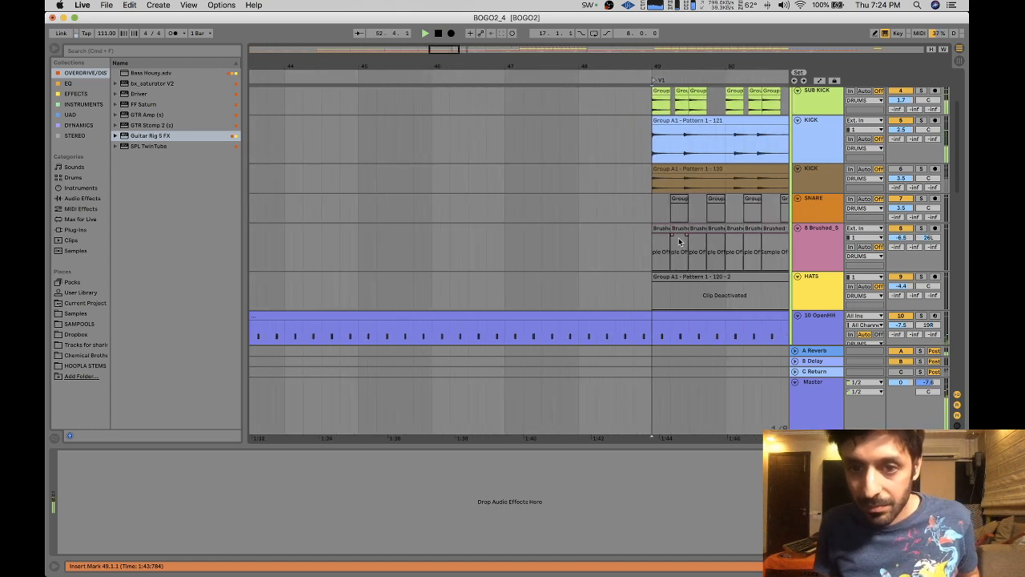
{"action": "scroll", "coordinate": [592, 218], "scroll_direction": "right", "scroll_amount": 5}
{"action": "scroll", "coordinate": [592, 218], "scroll_direction": "down", "scroll_amount": 3}
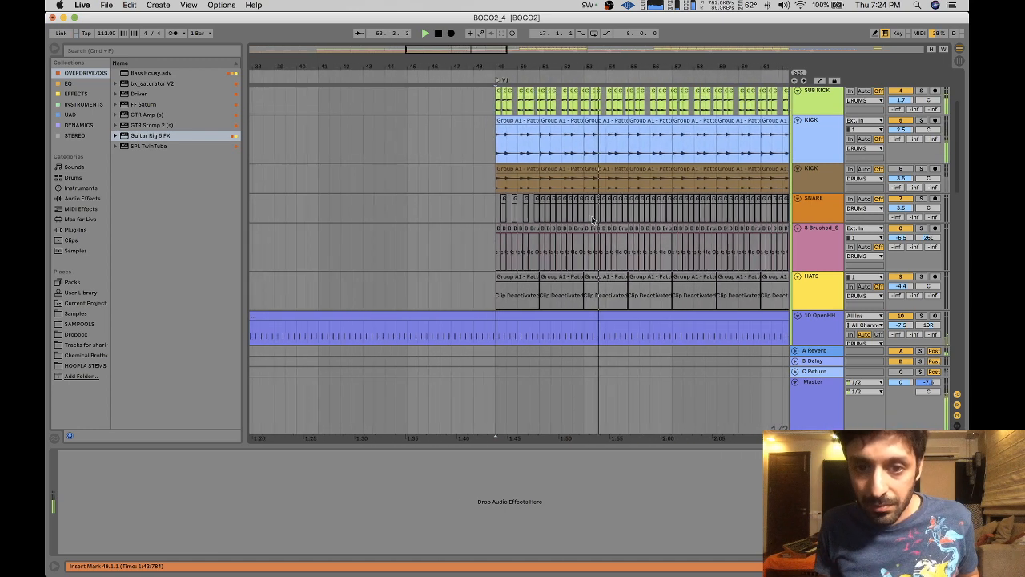
- Activate the deactivated HATS clips from bar 55 up to the short clip just before bar 65
{"action": "left_click", "coordinate": [628, 276]}
{"action": "key", "text": "0"}
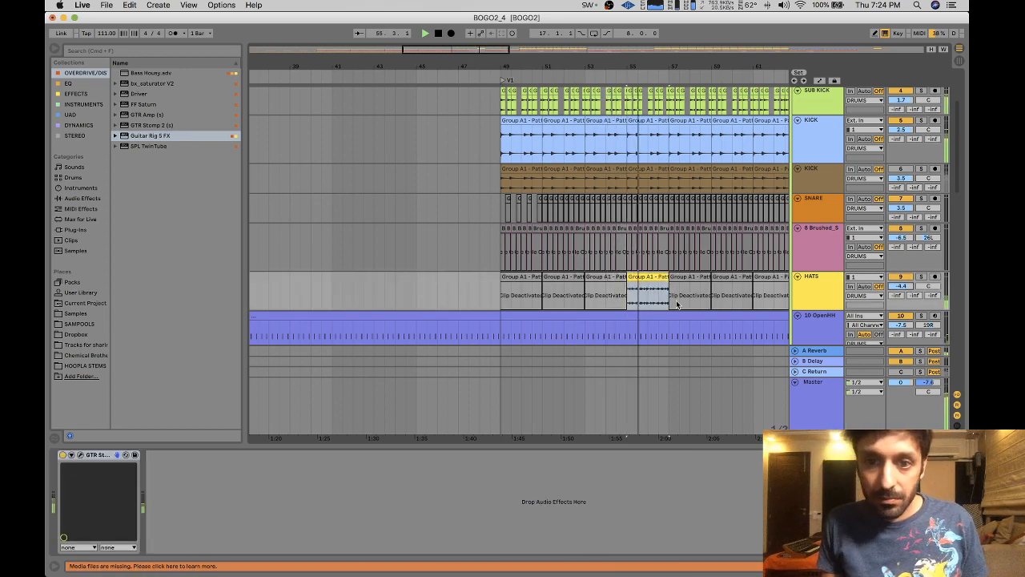
{"action": "scroll", "coordinate": [616, 276], "scroll_direction": "right", "scroll_amount": 3}
{"action": "left_click", "coordinate": [647, 277]}
{"action": "key", "text": "0"}
{"action": "left_click", "coordinate": [694, 277]}
{"action": "key", "text": "0"}
{"action": "left_click", "coordinate": [737, 277]}
{"action": "key", "text": "0"}
{"action": "scroll", "coordinate": [520, 201], "scroll_direction": "right", "scroll_amount": 3}
{"action": "scroll", "coordinate": [520, 201], "scroll_direction": "right", "scroll_amount": 1}
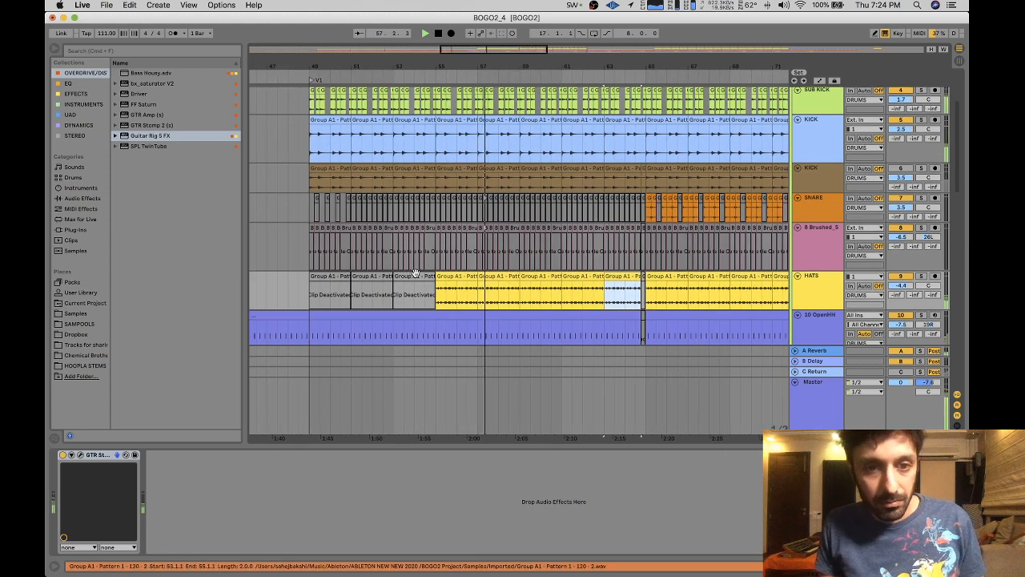
- Activate the three remaining deactivated HATS clips between bars 49 and 55
{"action": "left_click", "coordinate": [414, 276]}
{"action": "key", "text": "0"}
{"action": "left_click", "coordinate": [363, 277]}
{"action": "key", "text": "0"}
{"action": "left_click", "coordinate": [307, 276]}
{"action": "key", "text": "0"}
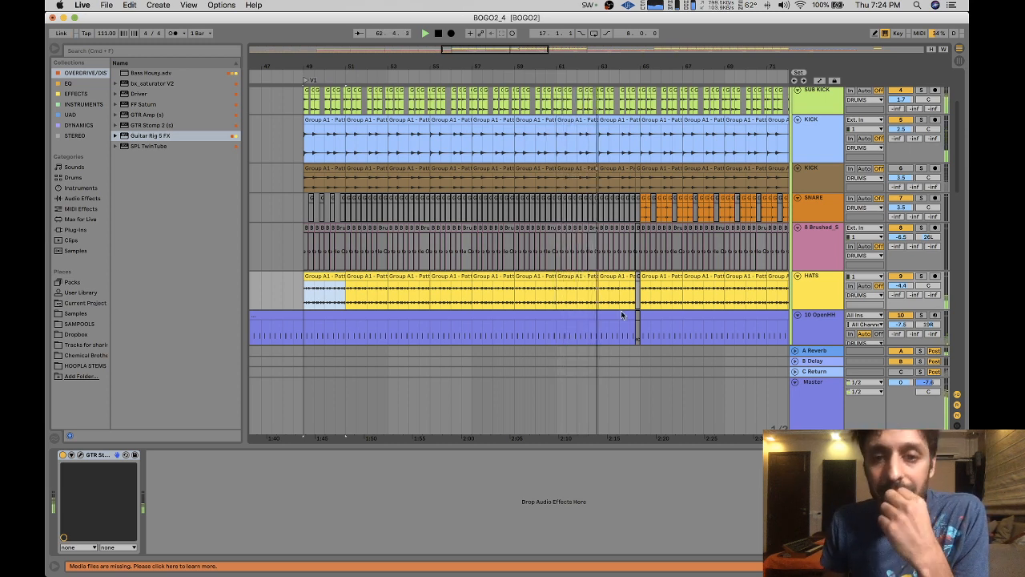
- Examine the drum clips around bar 65, select the offline brushed snare clip there and check the missing media files list
{"action": "key", "text": "minus"}
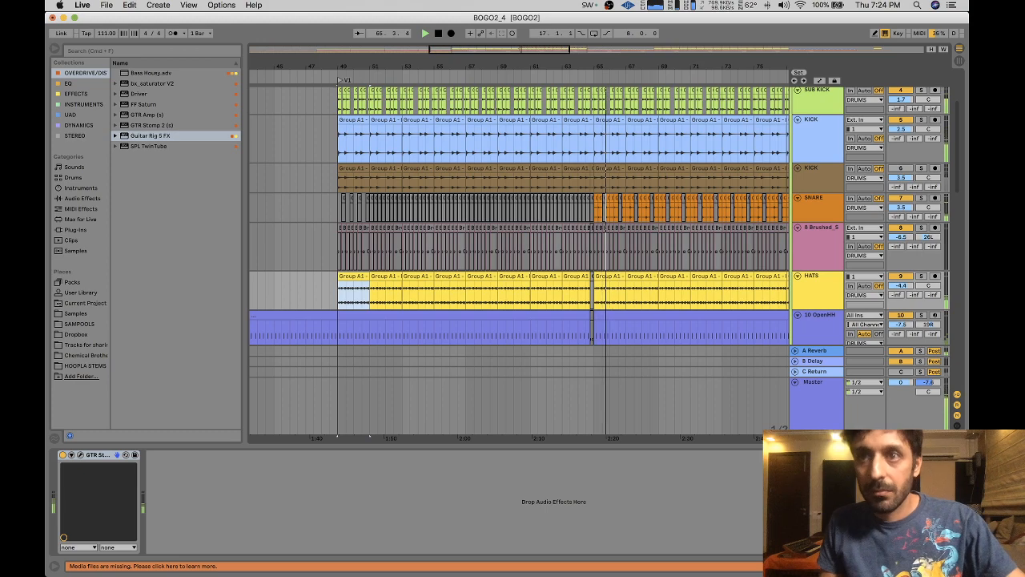
{"action": "scroll", "coordinate": [497, 220], "scroll_direction": "down", "scroll_amount": 3}
{"action": "scroll", "coordinate": [504, 205], "scroll_direction": "right", "scroll_amount": 3}
{"action": "scroll", "coordinate": [501, 192], "scroll_direction": "down", "scroll_amount": 2}
{"action": "scroll", "coordinate": [493, 179], "scroll_direction": "up", "scroll_amount": 10}
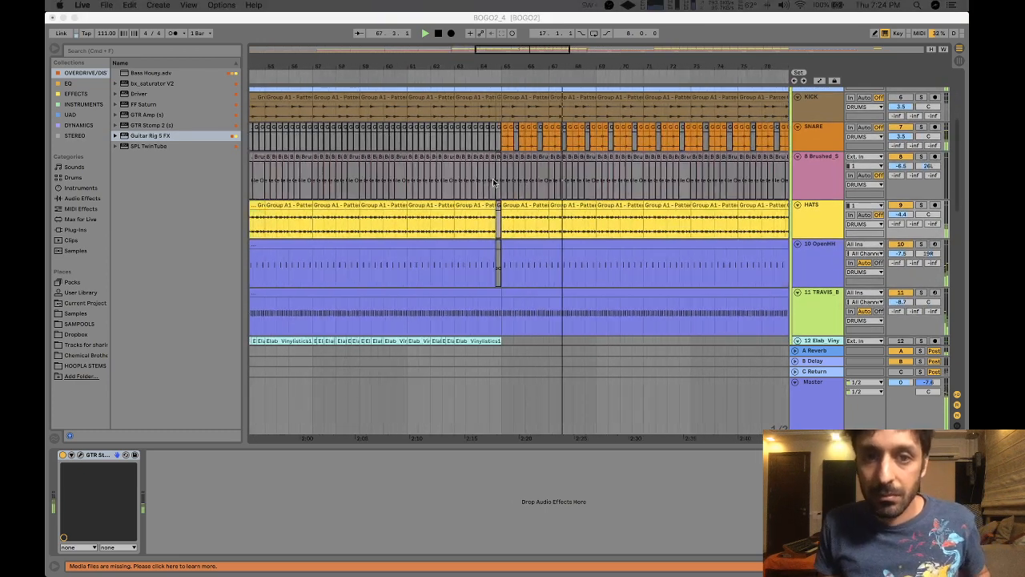
{"action": "scroll", "coordinate": [494, 182], "scroll_direction": "up", "scroll_amount": 3}
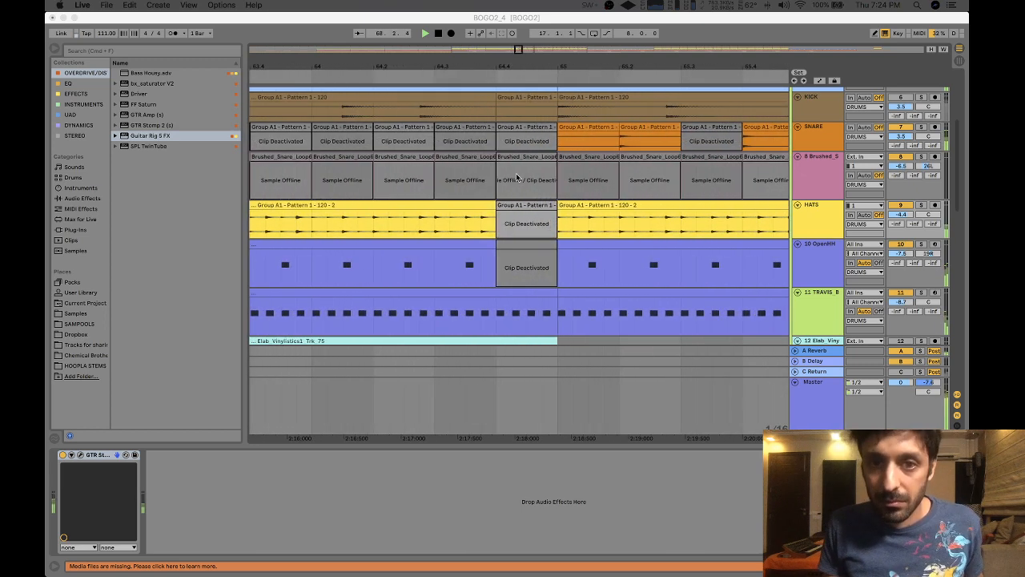
{"action": "left_click", "coordinate": [603, 158]}
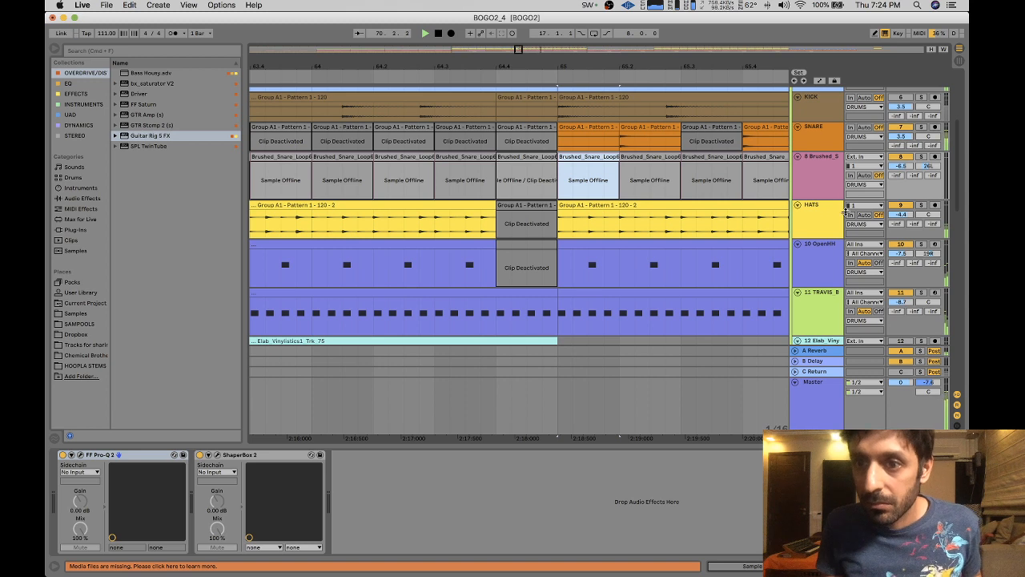
{"action": "left_click", "coordinate": [110, 566]}
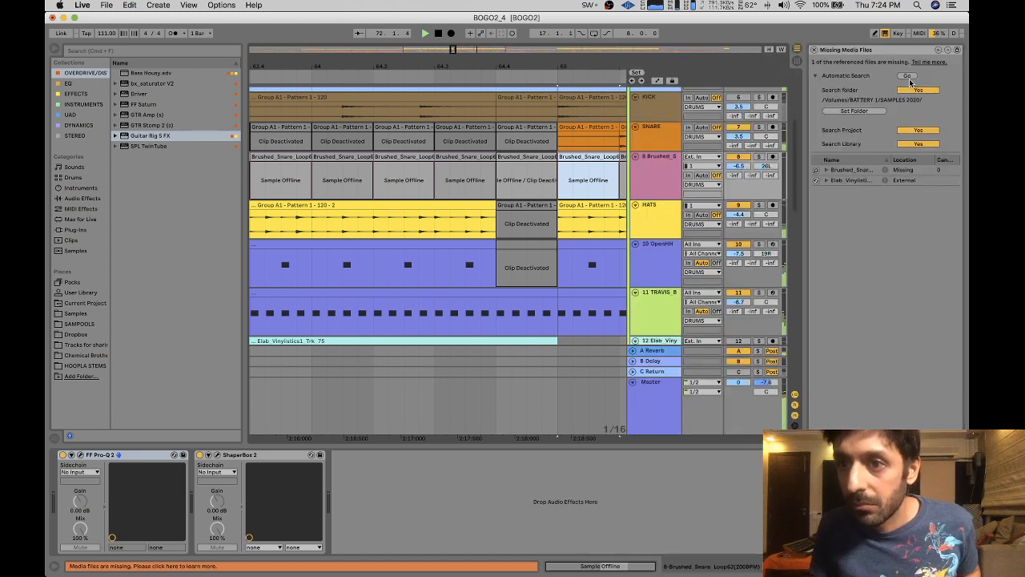
{"action": "left_click", "coordinate": [814, 50]}
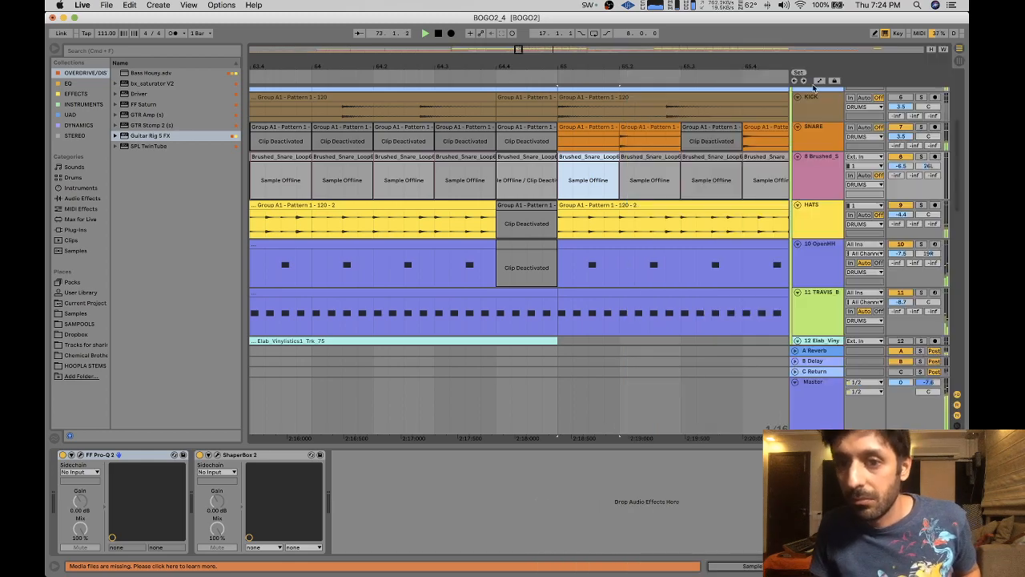
- Move the 12 Elab_Viny audio from bars 49–65 to the 2nd BREAKDOWN locator at bar 81 and set that track's volume to -13.4 dB
{"action": "scroll", "coordinate": [526, 178], "scroll_direction": "down", "scroll_amount": 10}
{"action": "scroll", "coordinate": [524, 178], "scroll_direction": "down", "scroll_amount": 5}
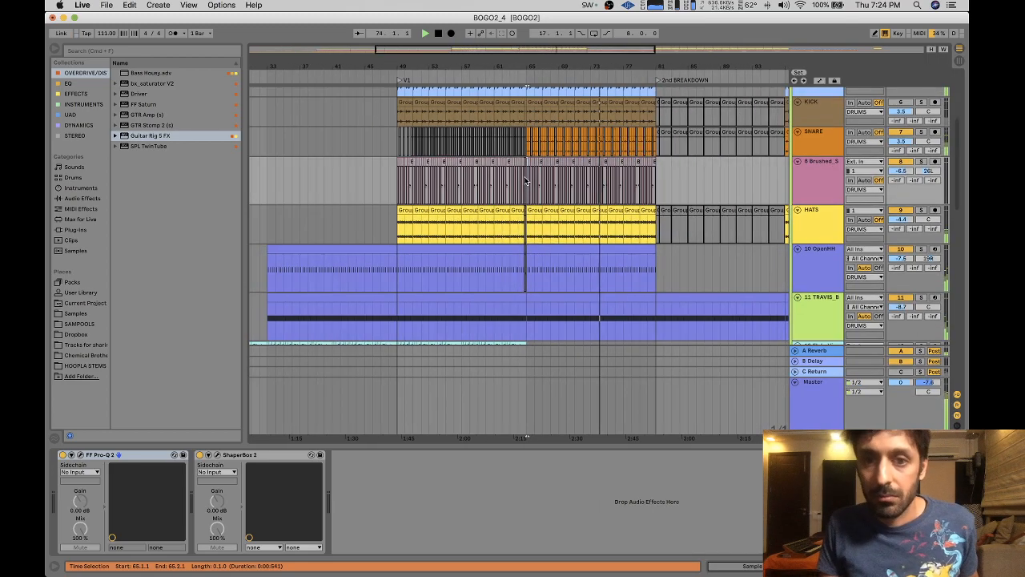
{"action": "scroll", "coordinate": [513, 175], "scroll_direction": "down", "scroll_amount": 10}
{"action": "scroll", "coordinate": [542, 145], "scroll_direction": "right", "scroll_amount": 2}
{"action": "scroll", "coordinate": [575, 133], "scroll_direction": "up", "scroll_amount": 4}
{"action": "left_click_drag", "start_coordinate": [392, 182], "coordinate": [507, 203]}
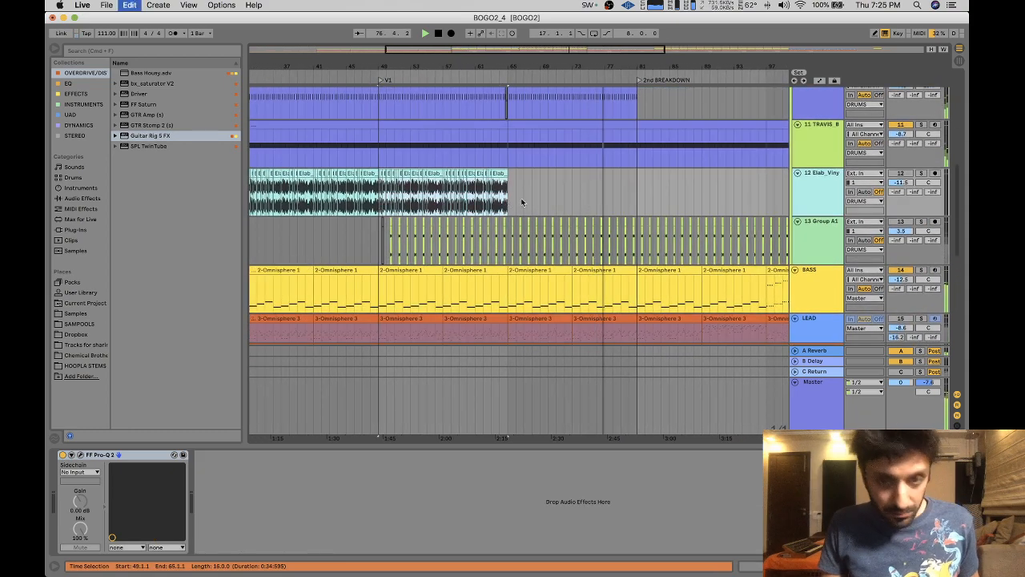
{"action": "key", "text": "Delete"}
{"action": "left_click", "coordinate": [638, 189]}
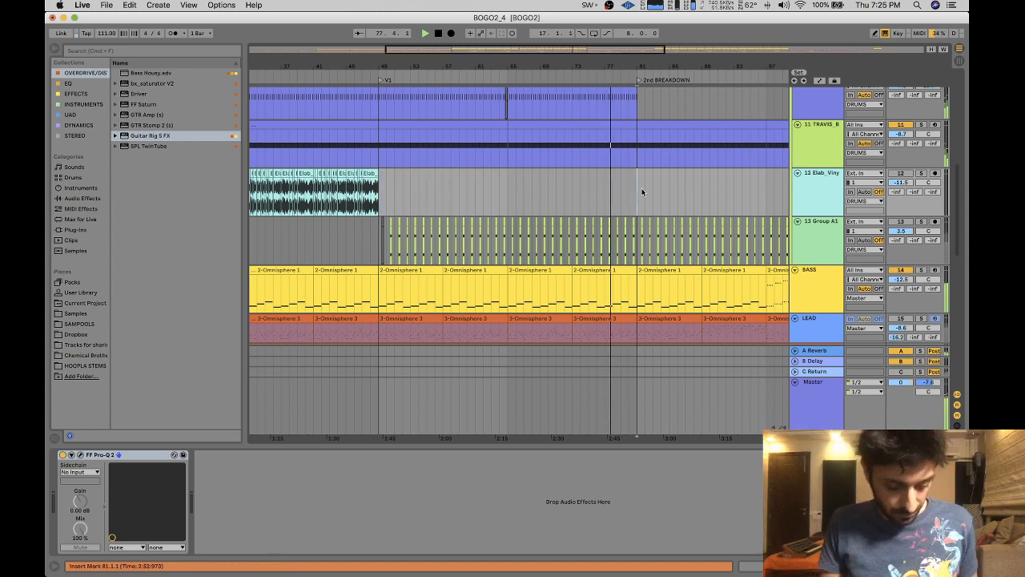
{"action": "key", "text": "super+v"}
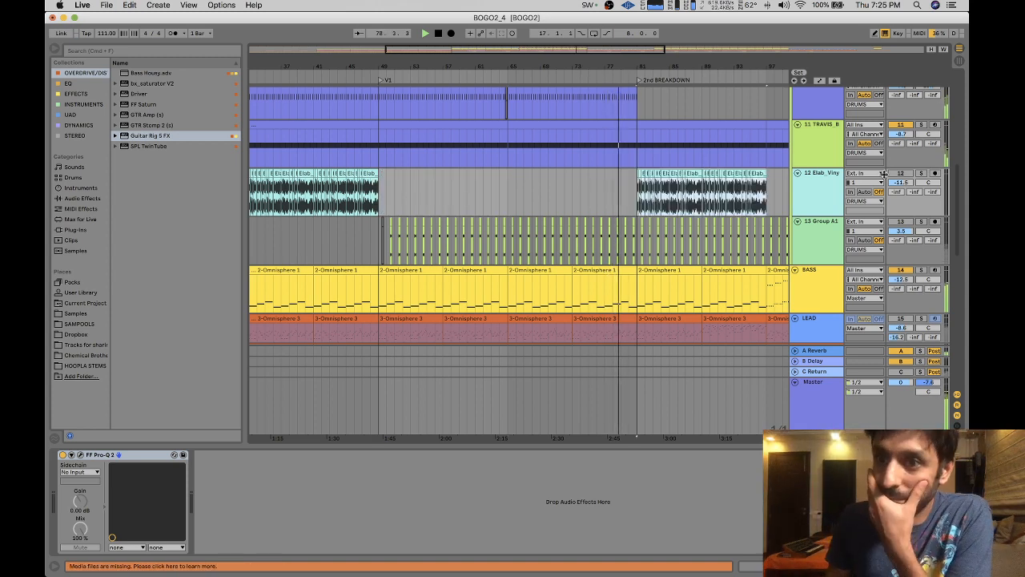
{"action": "left_click", "coordinate": [718, 199]}
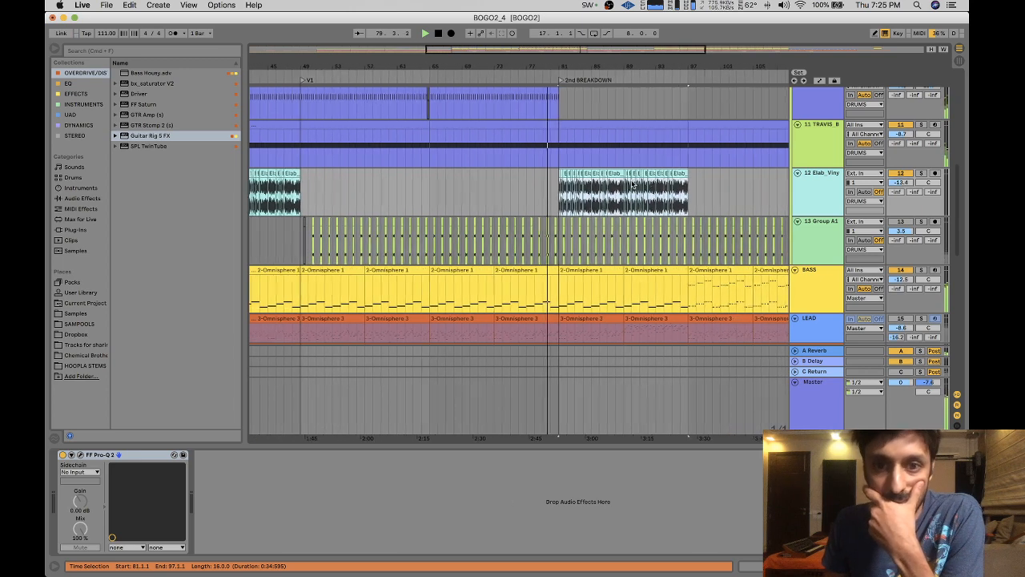
- Duplicate the 26-Audio 1 clip to bar 89 and set the 26 Audio track's volume to -11.7 dB
{"action": "scroll", "coordinate": [656, 188], "scroll_direction": "down", "scroll_amount": 5}
{"action": "scroll", "coordinate": [655, 188], "scroll_direction": "down", "scroll_amount": 8}
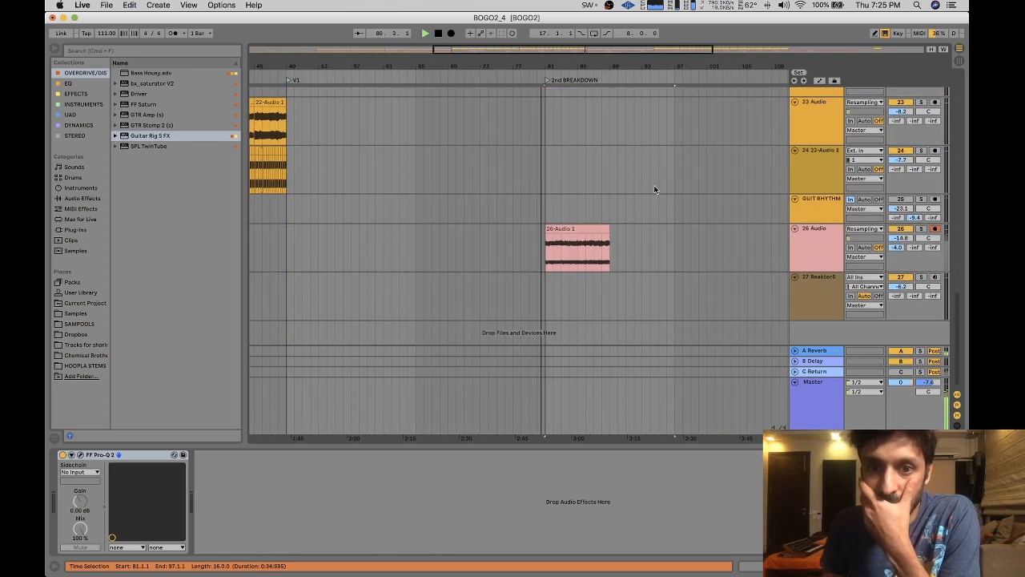
{"action": "left_click_drag", "start_coordinate": [900, 238], "coordinate": [900, 232]}
{"action": "left_click", "coordinate": [580, 250]}
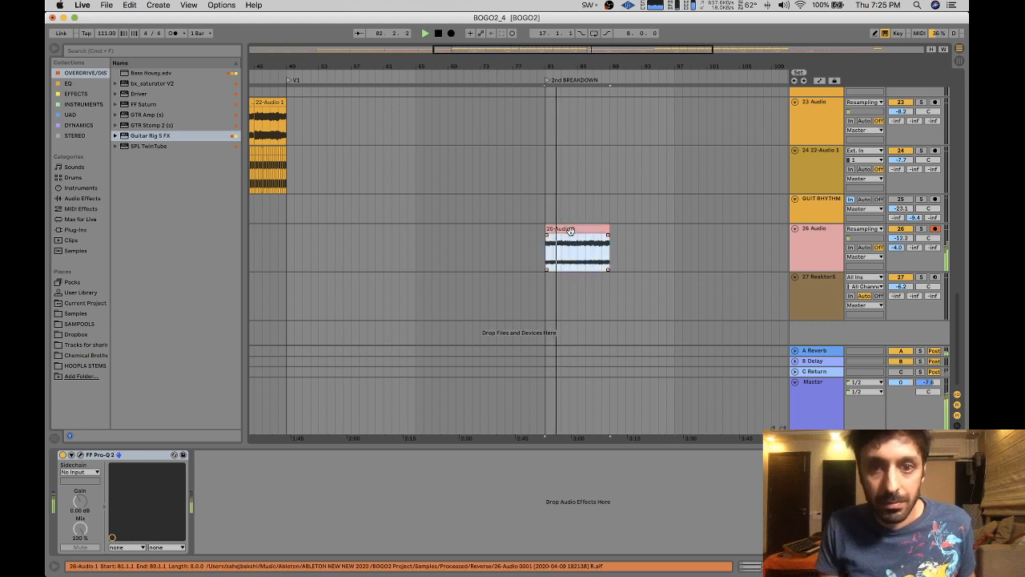
{"action": "key", "text": "super+d"}
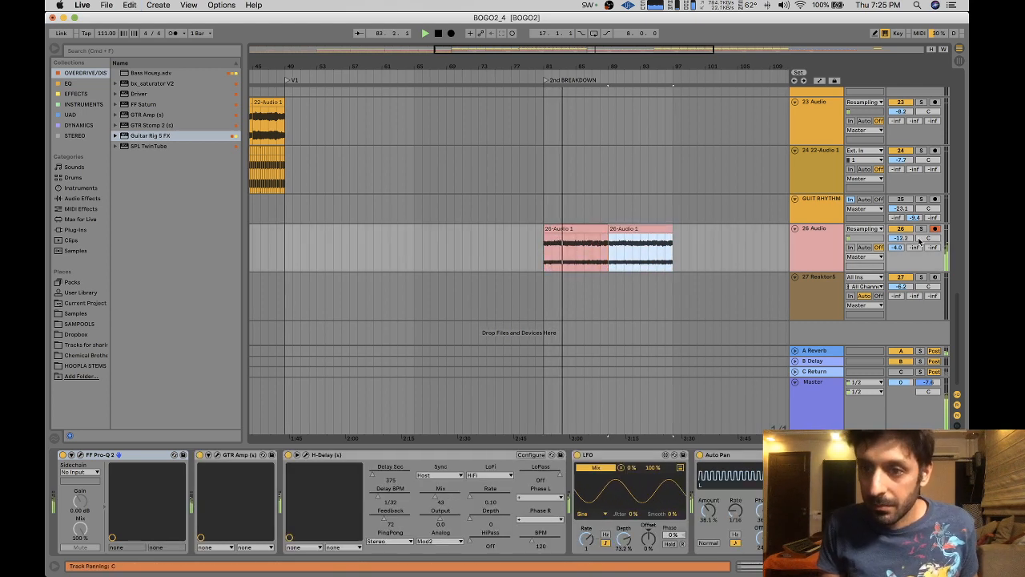
{"action": "left_click_drag", "start_coordinate": [900, 238], "coordinate": [900, 236]}
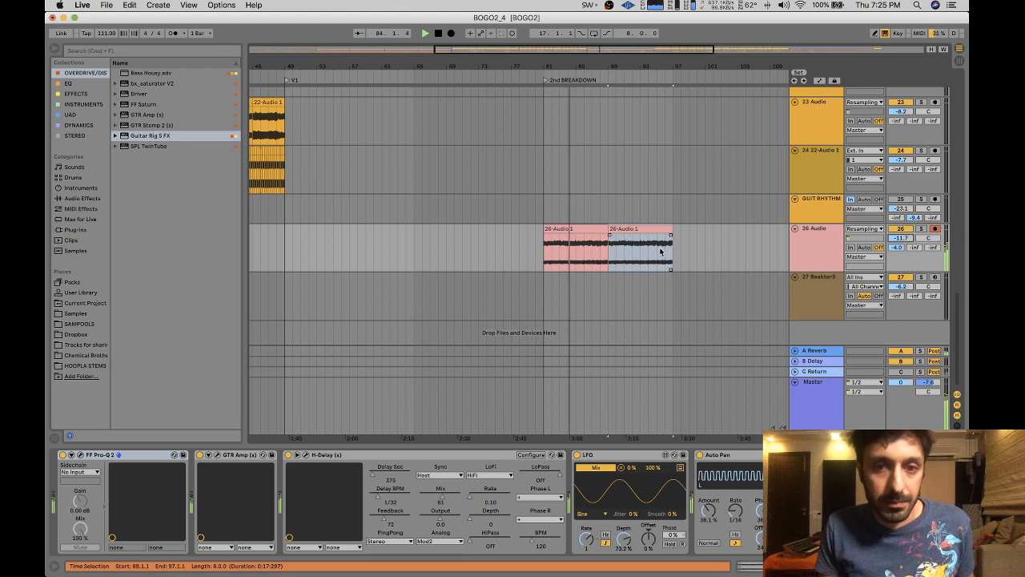
- Select the duplicated 26-Audio 1 clip at bar 89 and check the track's H-Delay and LFO devices during playback
{"action": "left_click", "coordinate": [551, 229]}
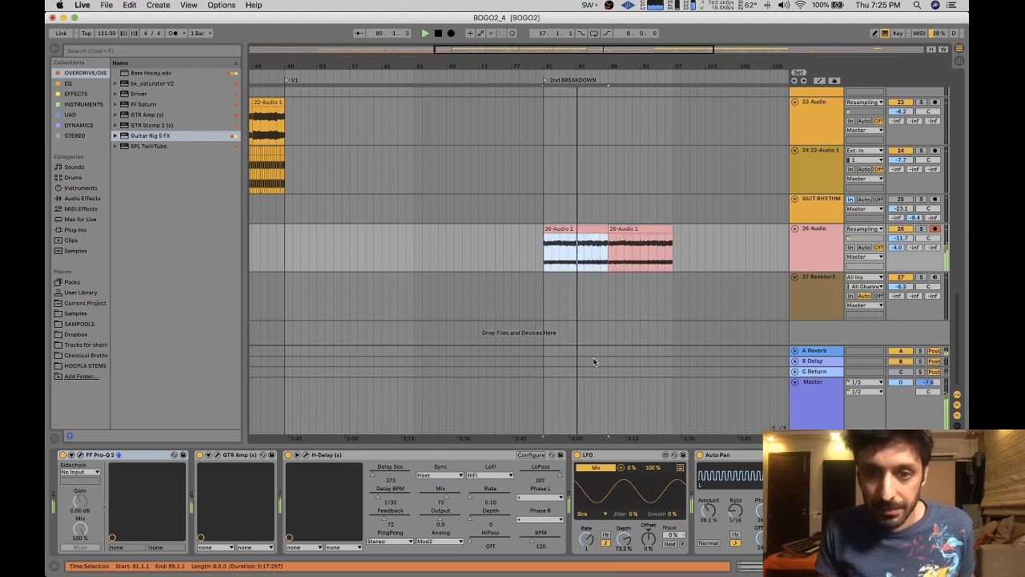
{"action": "left_click", "coordinate": [753, 248]}
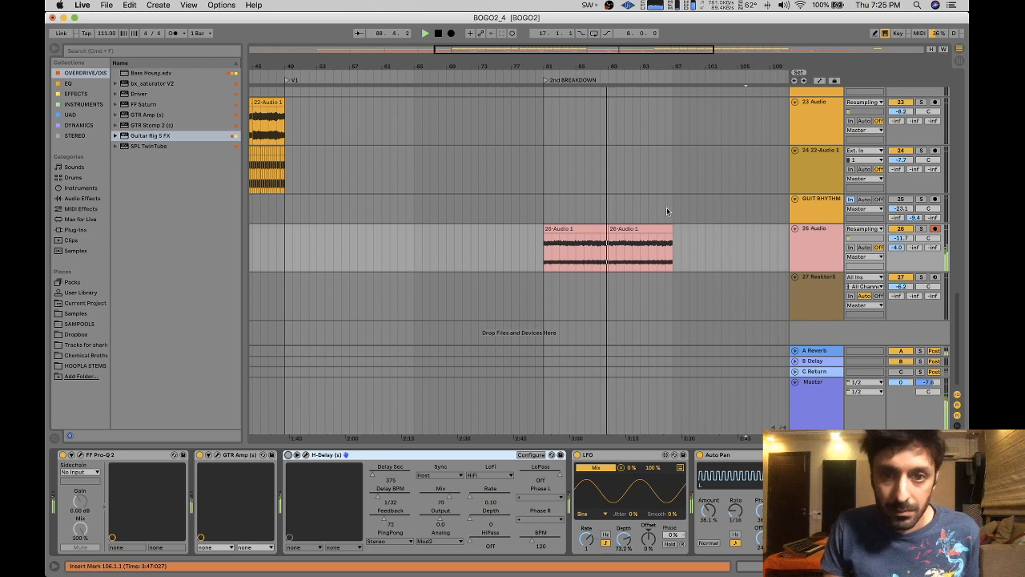
{"action": "left_click", "coordinate": [661, 231]}
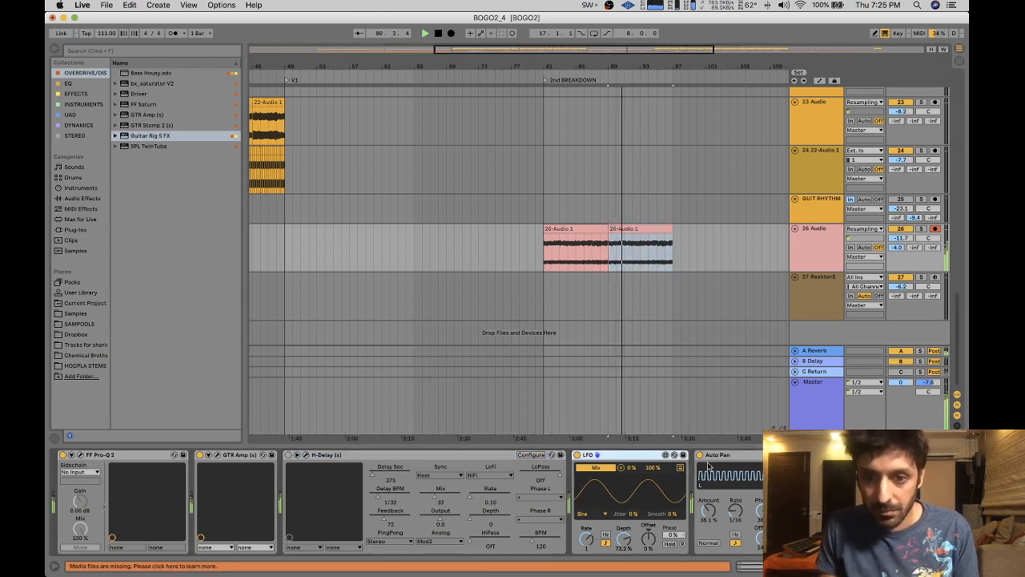
- Remove the LFO, H-Delay and Auto Pan devices from the 26 Audio track and play the result
{"action": "key", "text": "Delete"}
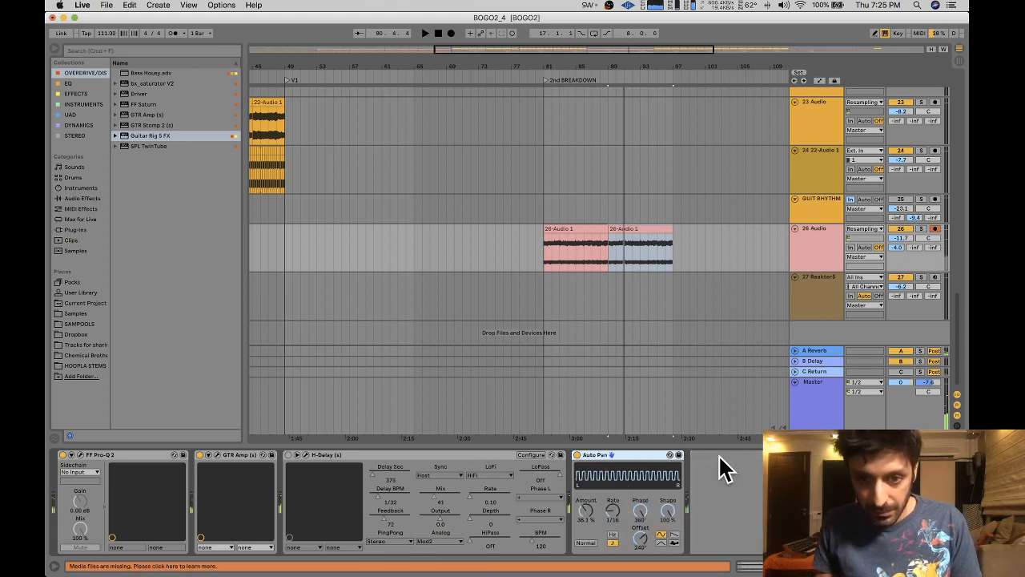
{"action": "left_click", "coordinate": [418, 453]}
{"action": "key", "text": "Delete"}
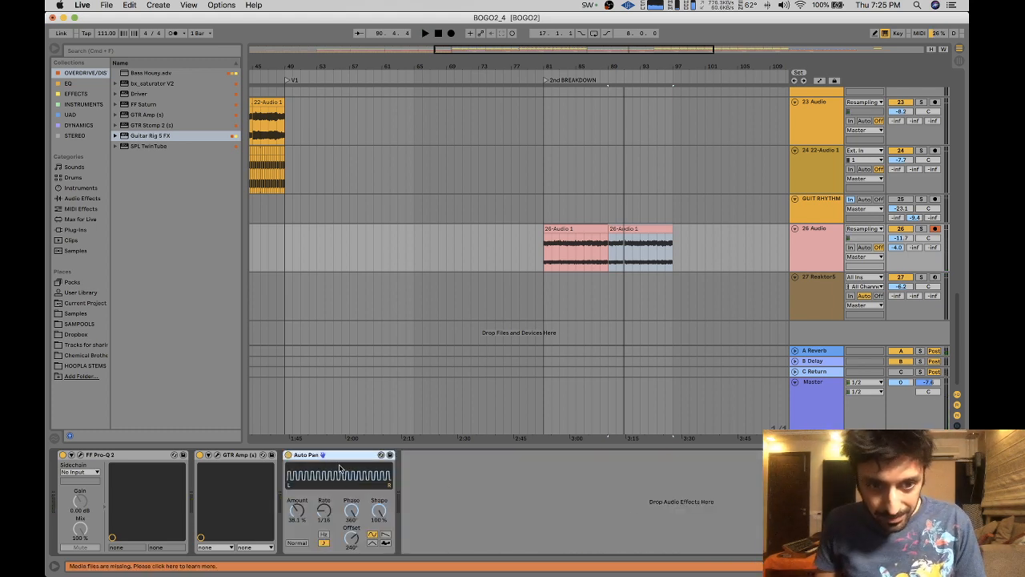
{"action": "key", "text": "Delete"}
{"action": "key", "text": "space"}
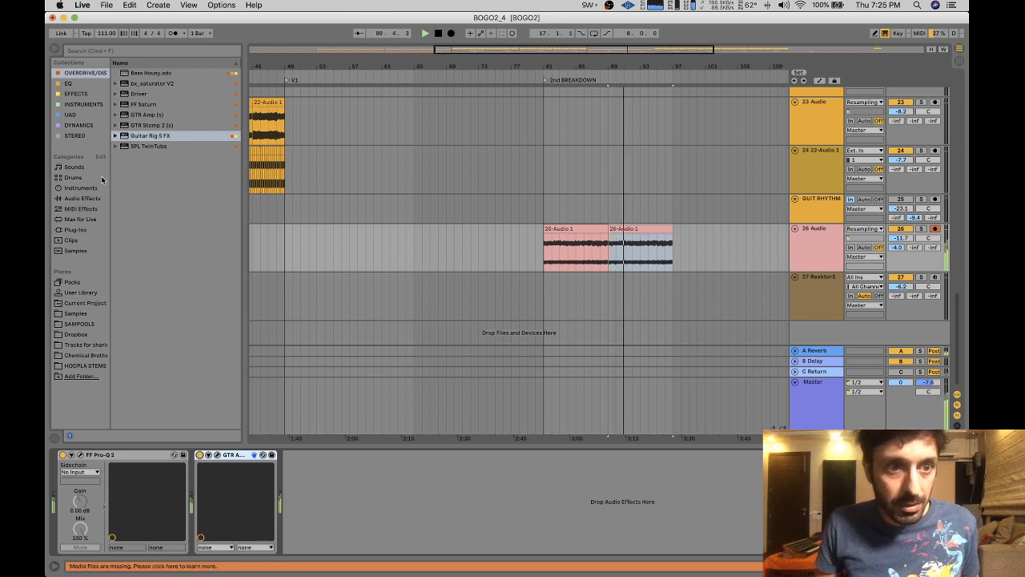
- Add the Redux audio effect after GTR Amp on the 26 Audio track
{"action": "left_click", "coordinate": [88, 94]}
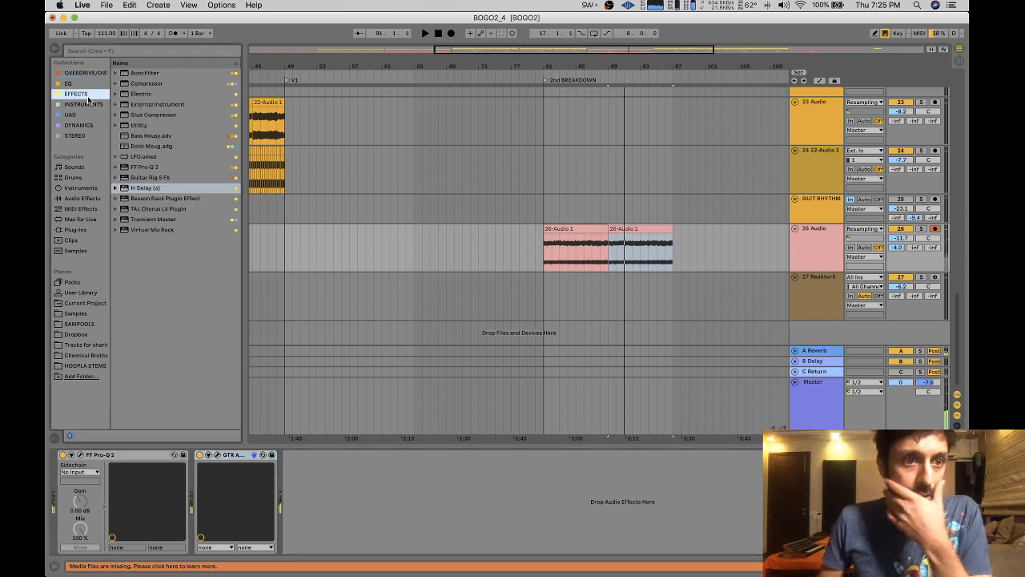
{"action": "left_click", "coordinate": [81, 189]}
{"action": "left_click", "coordinate": [95, 208]}
{"action": "left_click", "coordinate": [95, 200]}
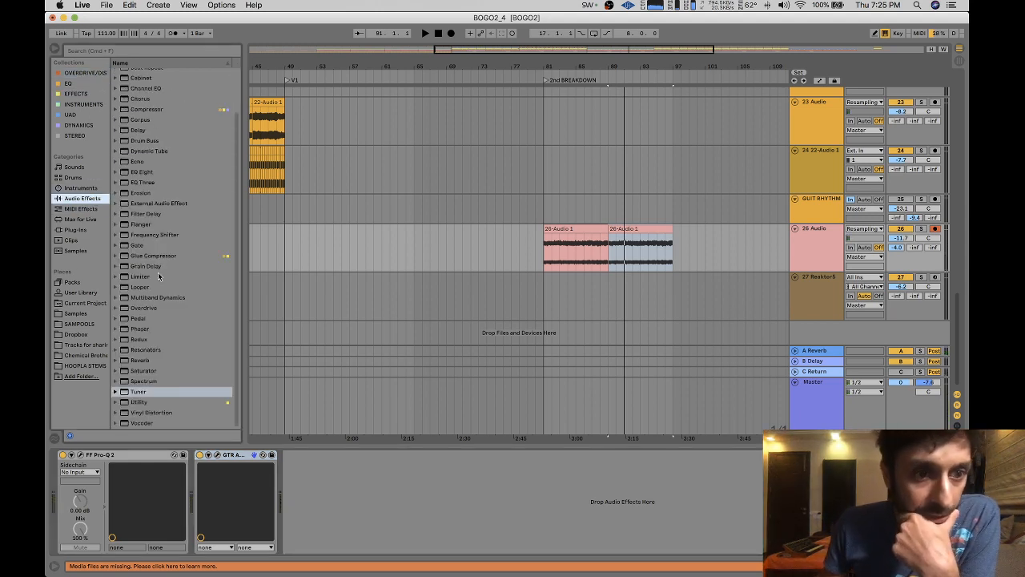
{"action": "left_click", "coordinate": [140, 340]}
{"action": "left_click_drag", "start_coordinate": [305, 341], "coordinate": [309, 493]}
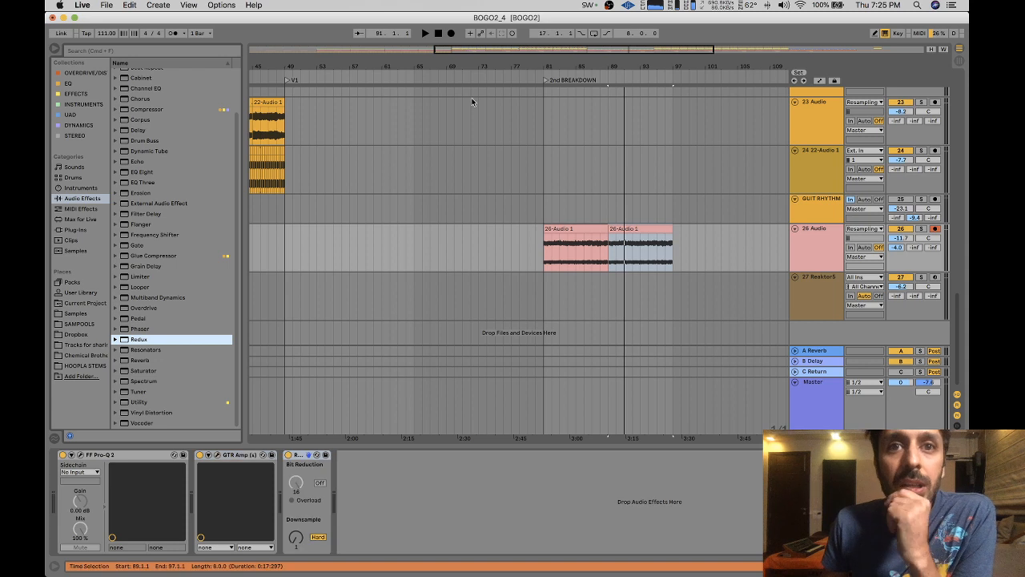
- Play from bar 80 and set Redux's downsampling to Soft mode at about 1.5
{"action": "left_click", "coordinate": [542, 266]}
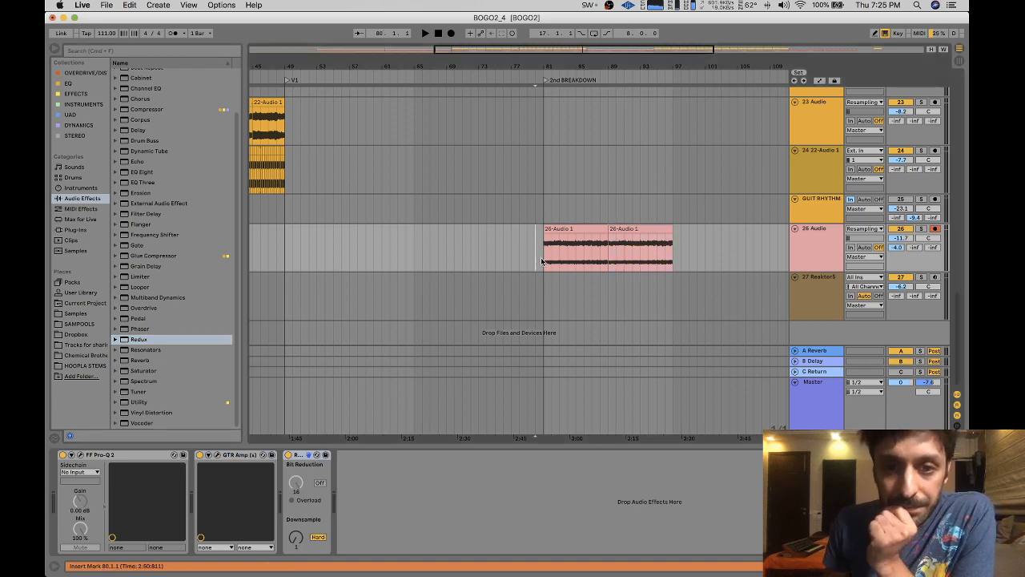
{"action": "key", "text": "space"}
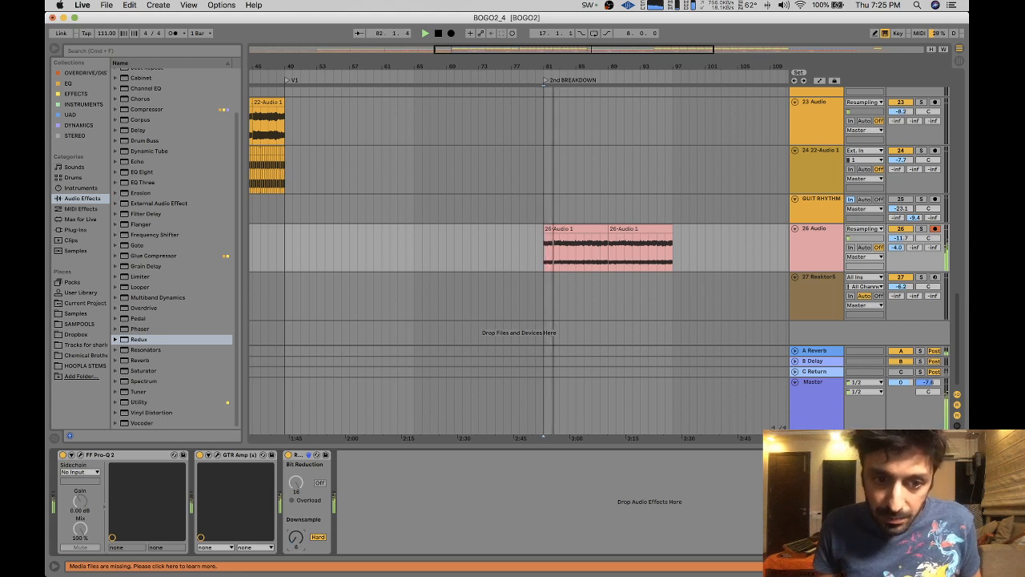
{"action": "left_click", "coordinate": [317, 538]}
{"action": "left_click_drag", "start_coordinate": [297, 537], "coordinate": [296, 545]}
{"action": "key", "text": "space"}
- Add an LFO after Redux mapped to Sample Soft, tempo-synced at rate 1 with about 25% depth and -84% offset
{"action": "left_click", "coordinate": [77, 93]}
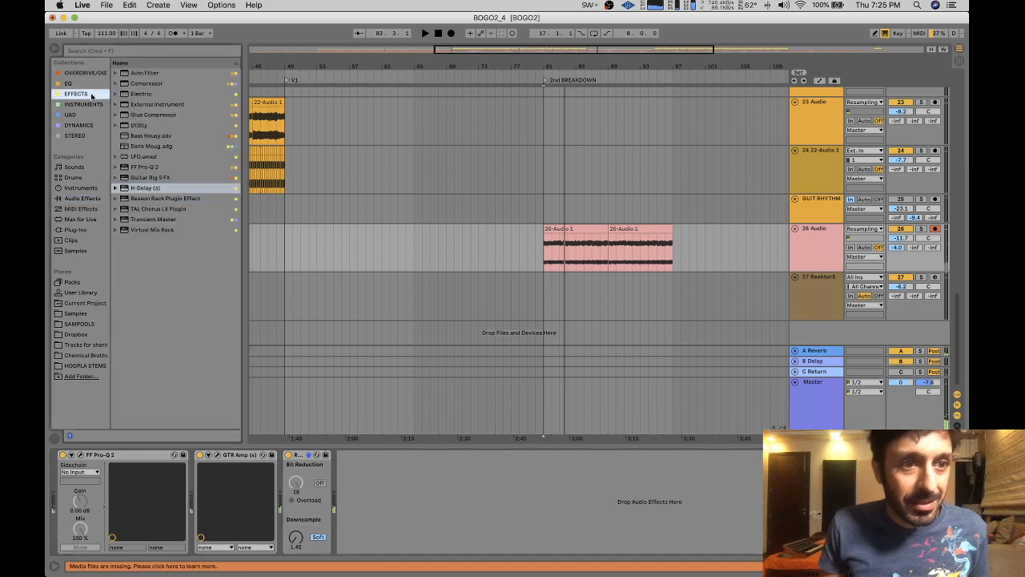
{"action": "left_click", "coordinate": [147, 158]}
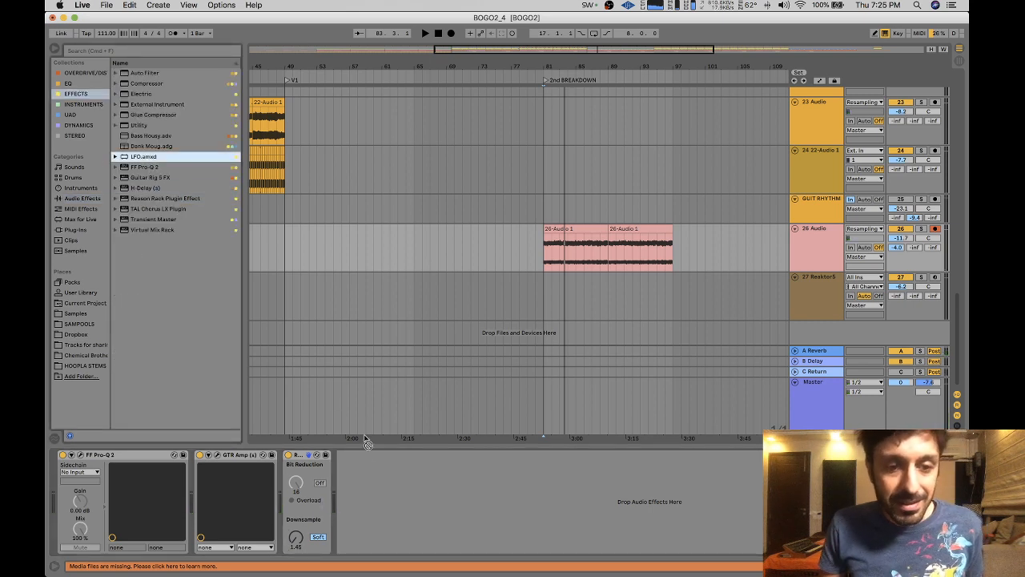
{"action": "left_click_drag", "start_coordinate": [320, 532], "coordinate": [343, 538]}
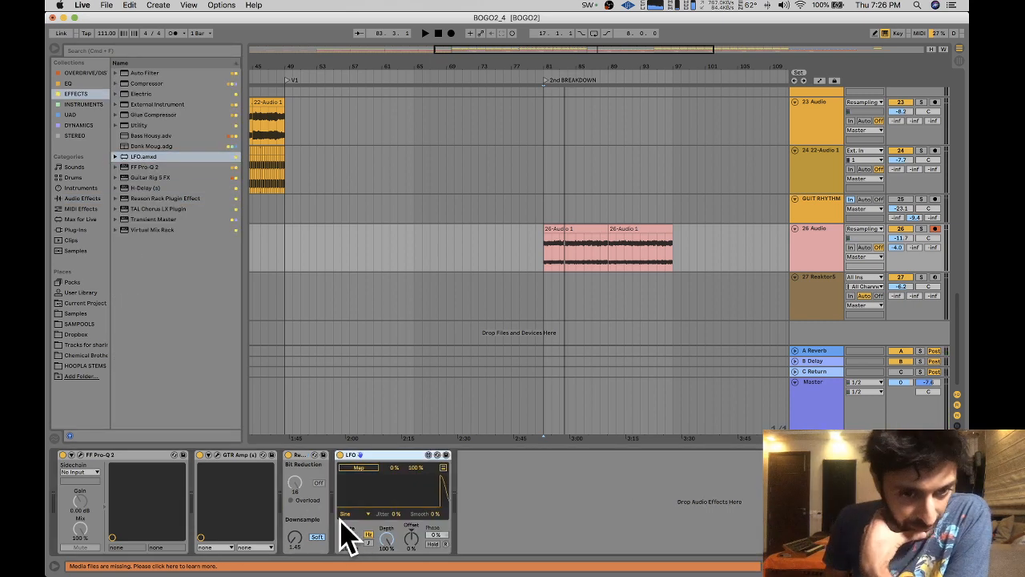
{"action": "left_click", "coordinate": [362, 469]}
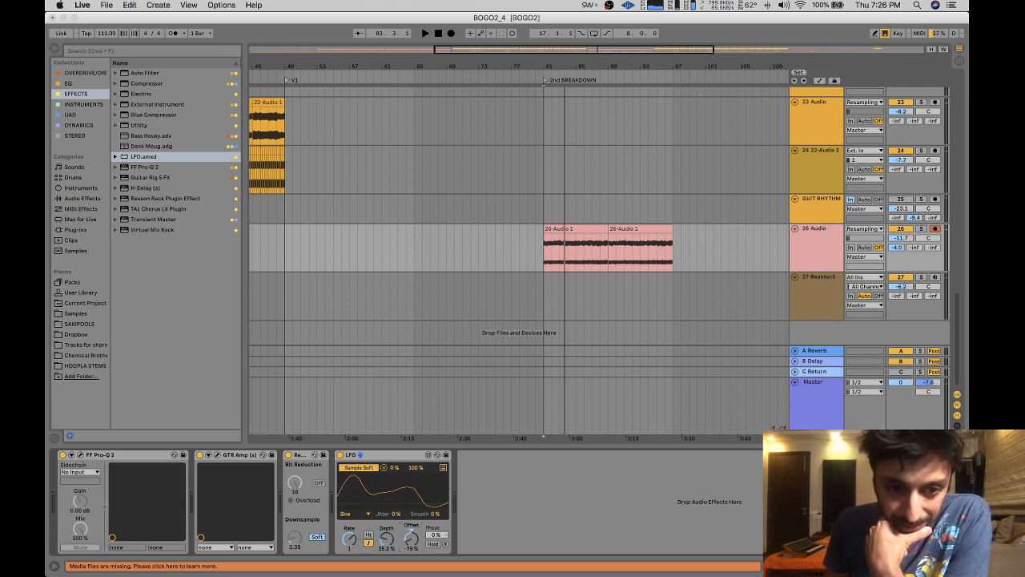
{"action": "key", "text": "space"}
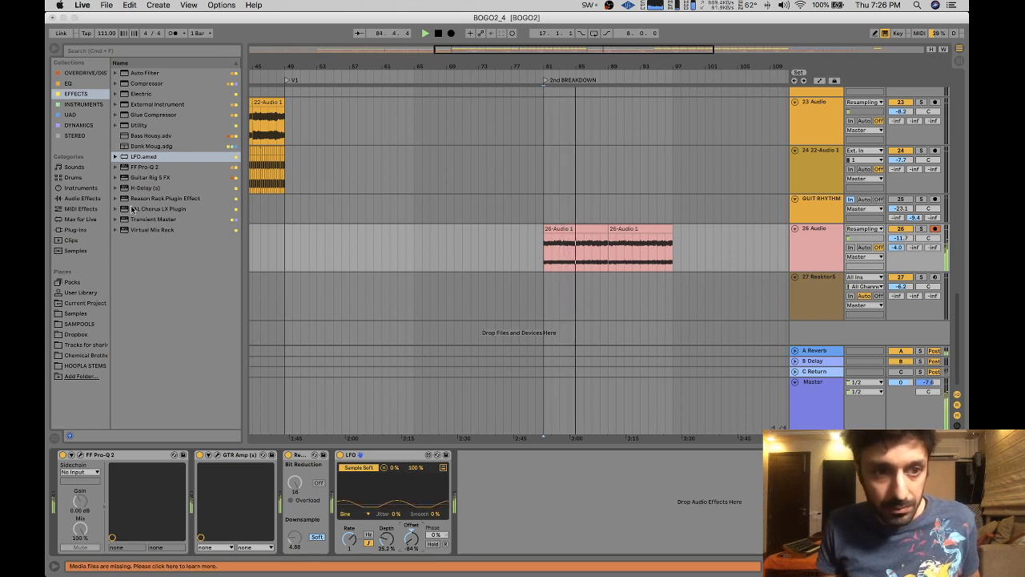
- Add a second LFO mapped to the 26 Audio track's B-Delay send, with tempo-synced rate, reduced depth and 4% offset
{"action": "left_click", "coordinate": [131, 156]}
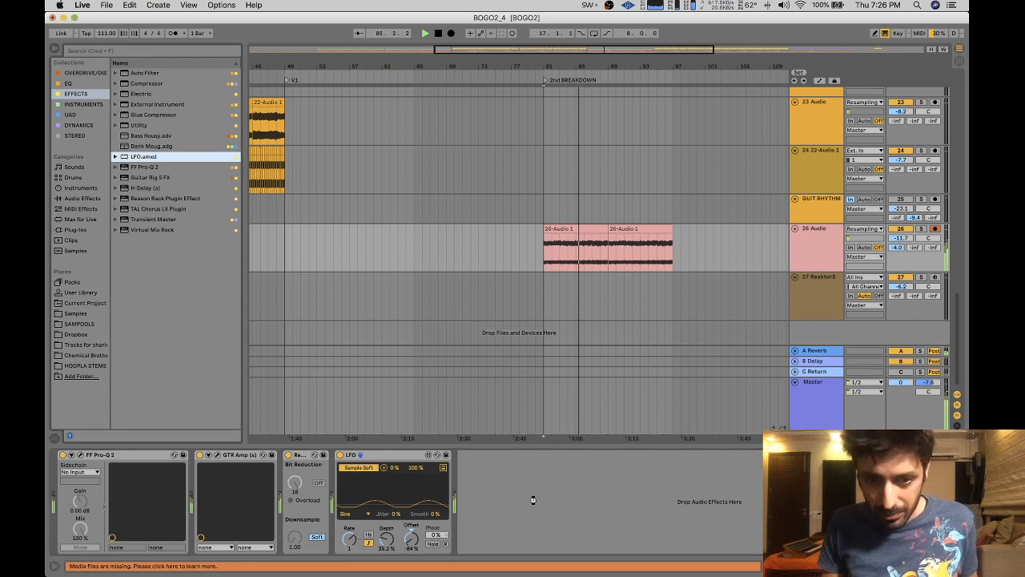
{"action": "left_click_drag", "start_coordinate": [531, 497], "coordinate": [531, 497]}
{"action": "left_click", "coordinate": [915, 248]}
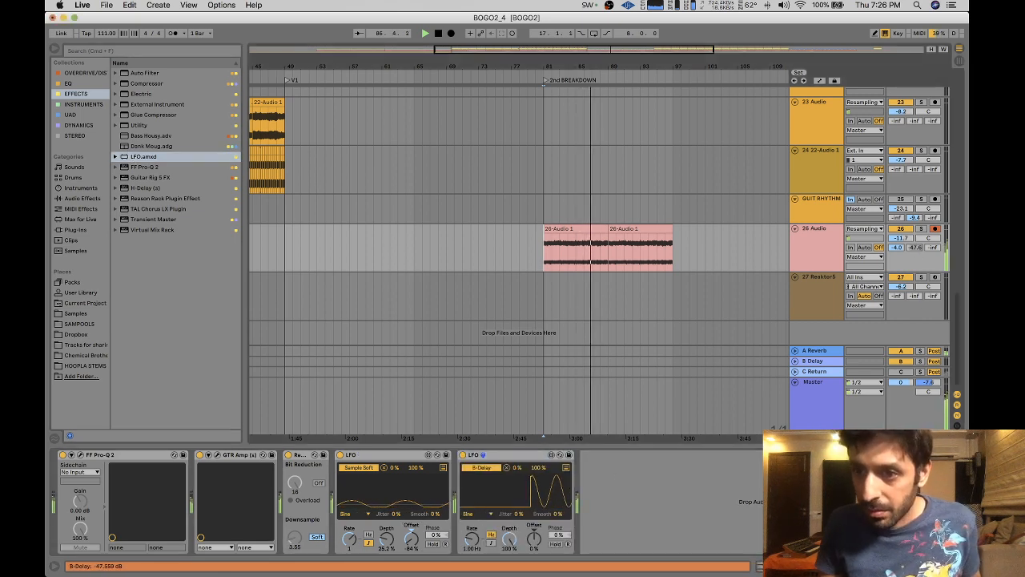
{"action": "left_click", "coordinate": [490, 543]}
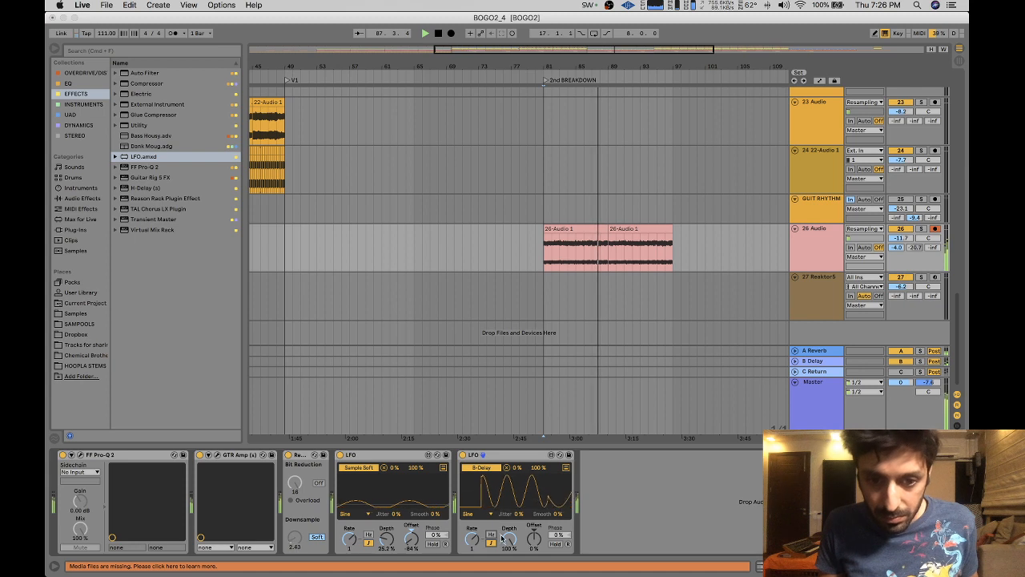
{"action": "left_click_drag", "start_coordinate": [512, 542], "coordinate": [534, 528]}
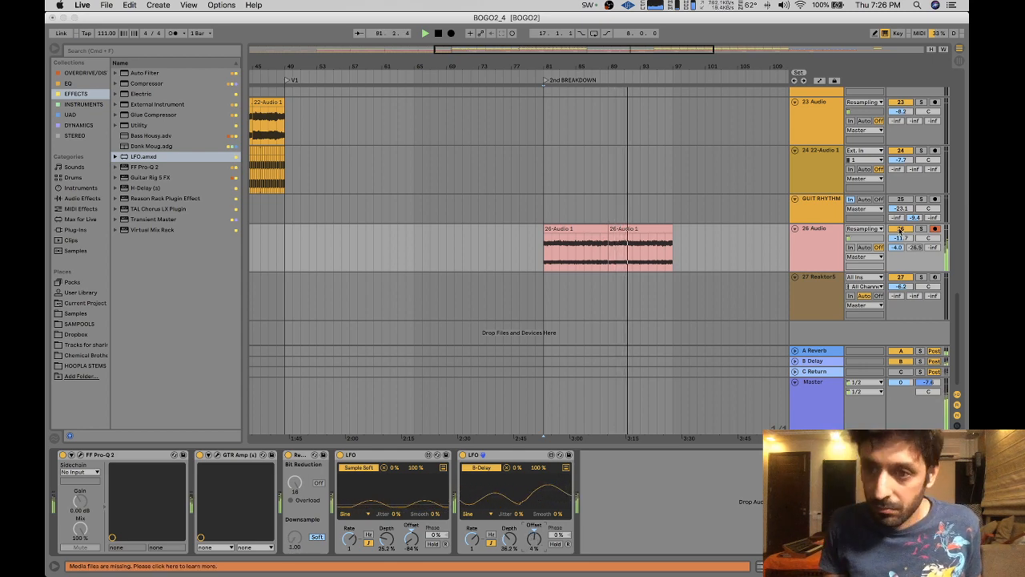
- Duplicate the BELLS clip from bar 89 to bar 97 and deactivate the MAIN LEAD clip at bar 97
{"action": "key", "text": "minus"}
{"action": "key", "text": "minus"}
{"action": "key", "text": "minus"}
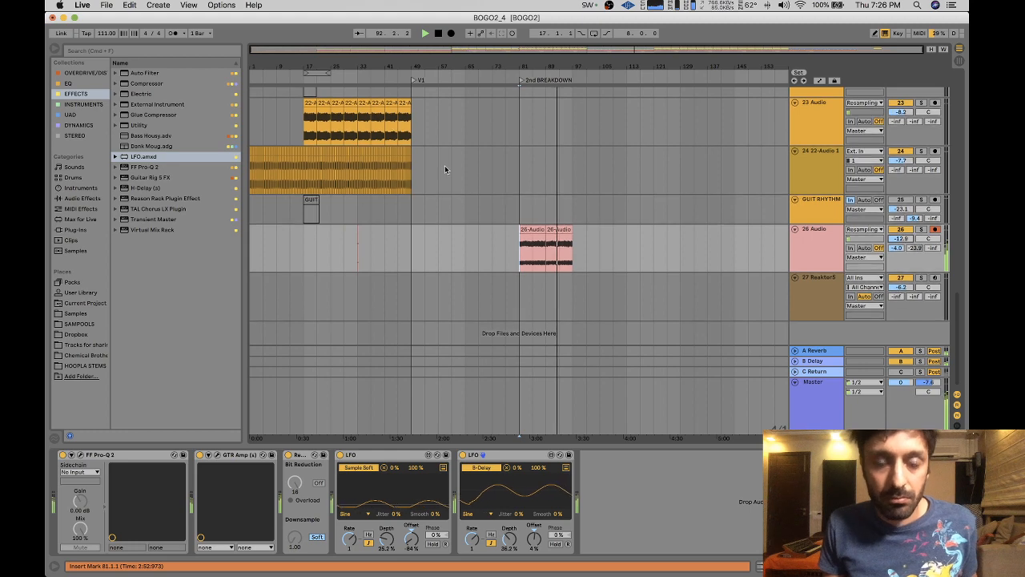
{"action": "scroll", "coordinate": [446, 169], "scroll_direction": "up", "scroll_amount": 9}
{"action": "scroll", "coordinate": [444, 166], "scroll_direction": "up", "scroll_amount": 2}
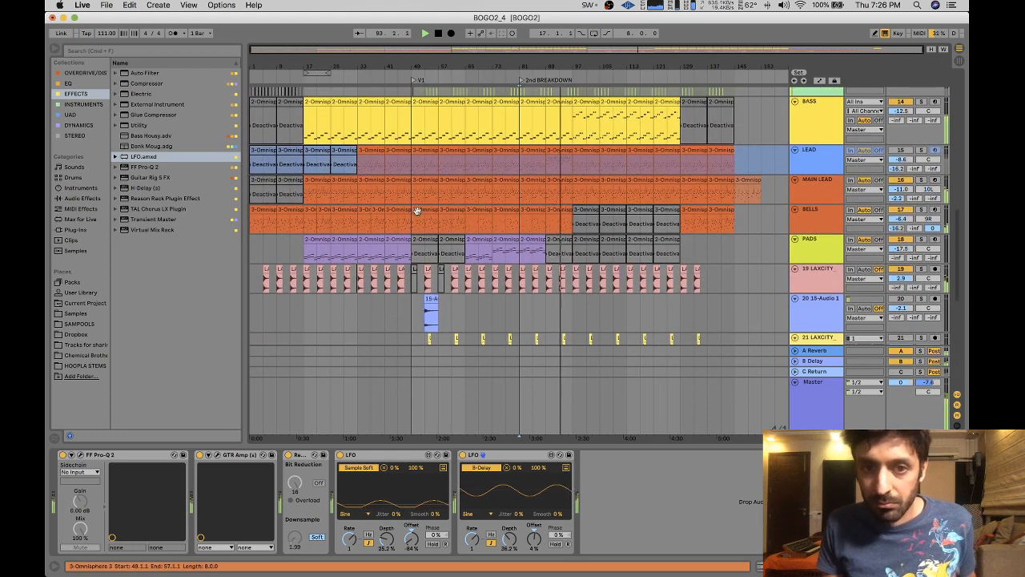
{"action": "left_click", "coordinate": [556, 210]}
{"action": "key", "text": "super+d"}
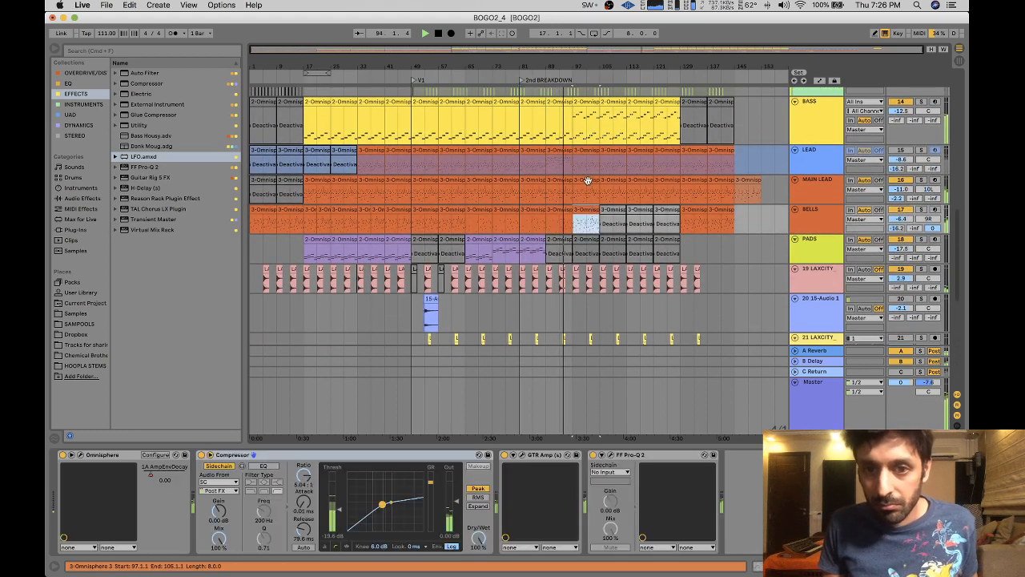
{"action": "left_click", "coordinate": [588, 181]}
{"action": "key", "text": "0"}
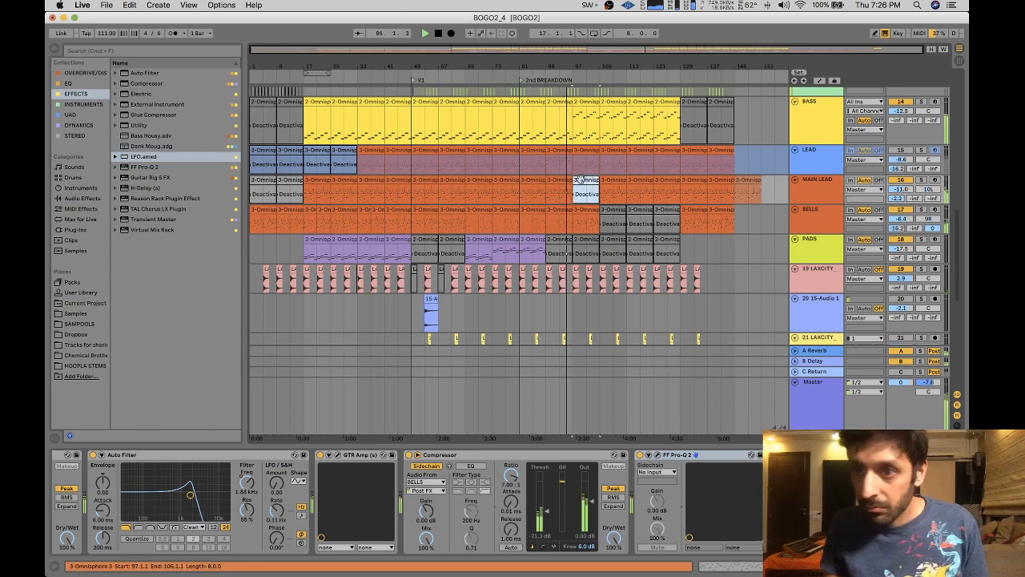
- Repeat the active BELLS clip from bar 97 up to bar 129 and deactivate the MAIN LEAD clip at bar 105
{"action": "left_click", "coordinate": [585, 213]}
{"action": "key", "text": "super+d"}
{"action": "key", "text": "super+d"}
{"action": "left_click", "coordinate": [601, 187]}
{"action": "key", "text": "0"}
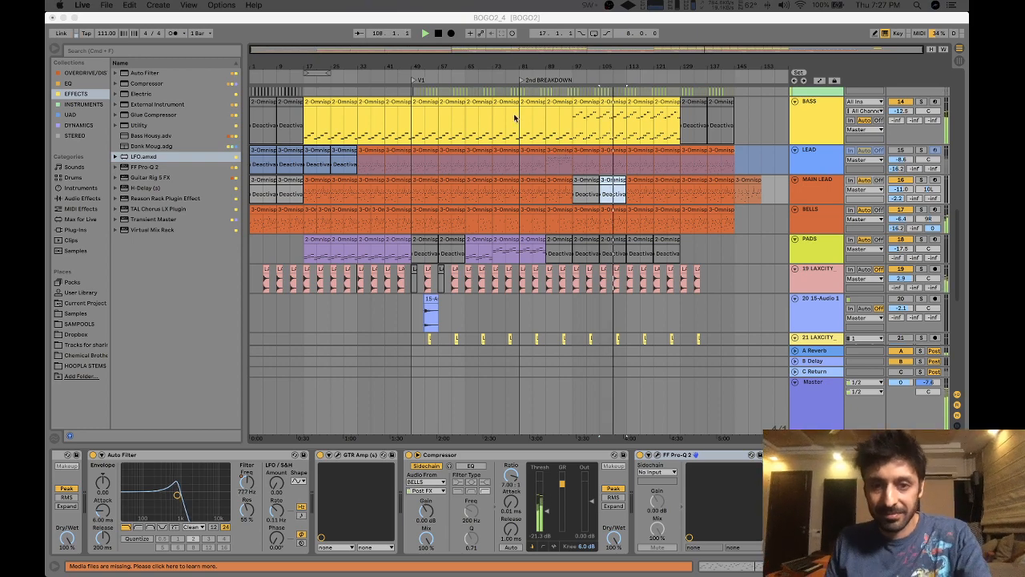
- Examine the drum, percussion and melodic tracks after the 2nd BREAKDOWN during playback, with bars 113–121 selected on the 2 Maschine 2 track
{"action": "scroll", "coordinate": [517, 156], "scroll_direction": "up", "scroll_amount": 5}
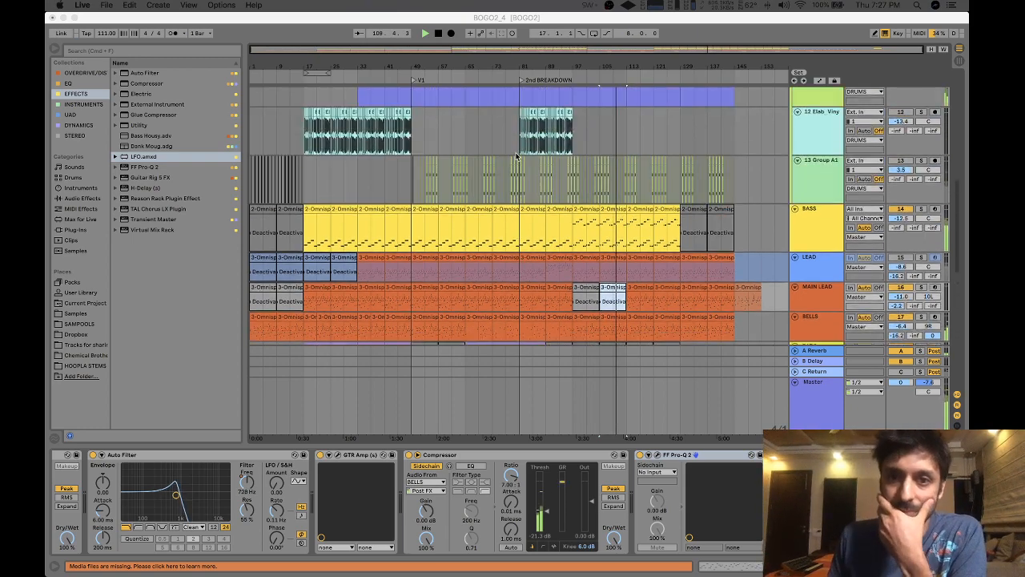
{"action": "scroll", "coordinate": [653, 249], "scroll_direction": "up", "scroll_amount": 5}
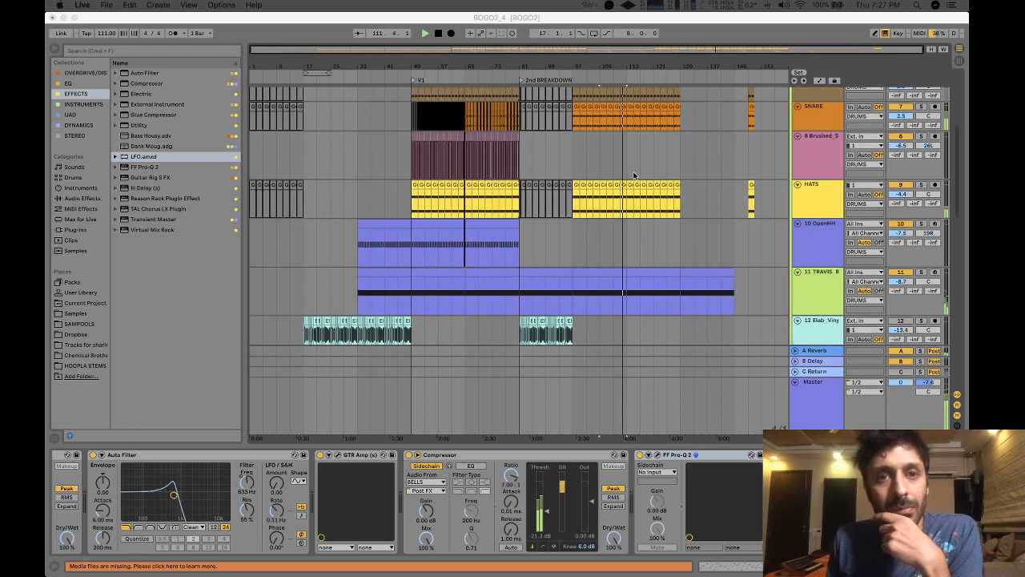
{"action": "left_click", "coordinate": [631, 247]}
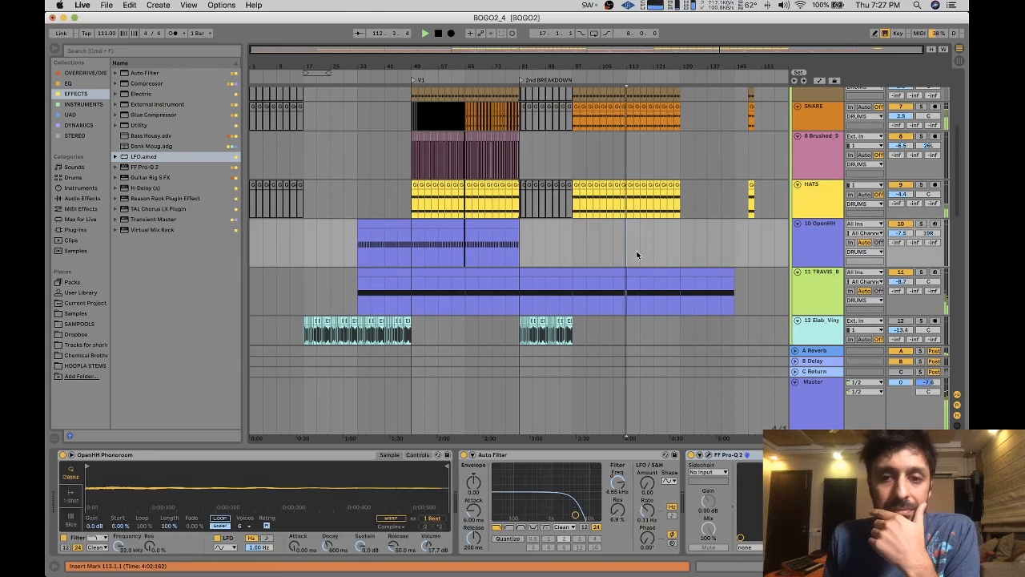
{"action": "scroll", "coordinate": [614, 240], "scroll_direction": "up", "scroll_amount": 3}
{"action": "scroll", "coordinate": [614, 240], "scroll_direction": "up", "scroll_amount": 3}
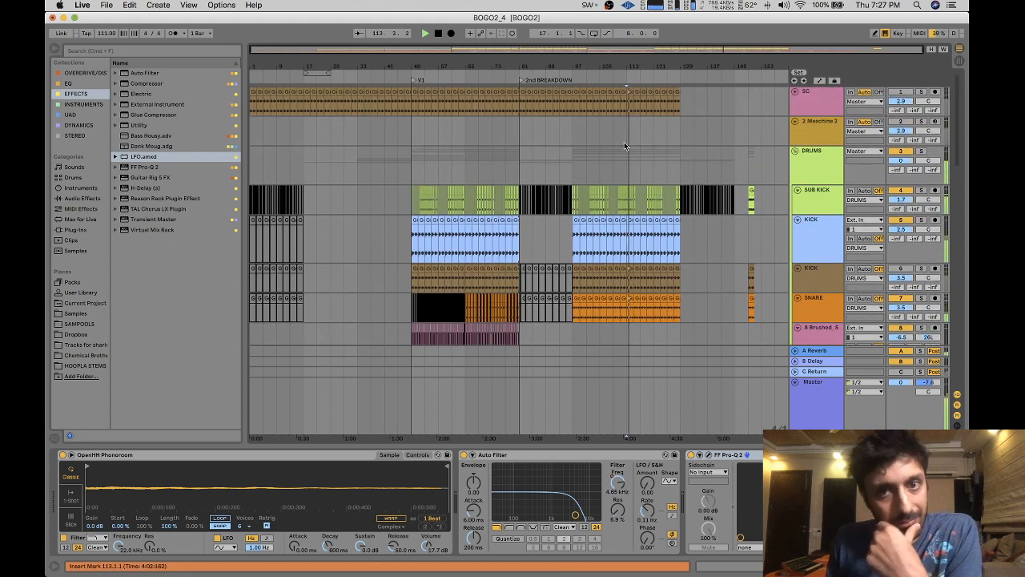
{"action": "left_click_drag", "start_coordinate": [629, 139], "coordinate": [654, 138]}
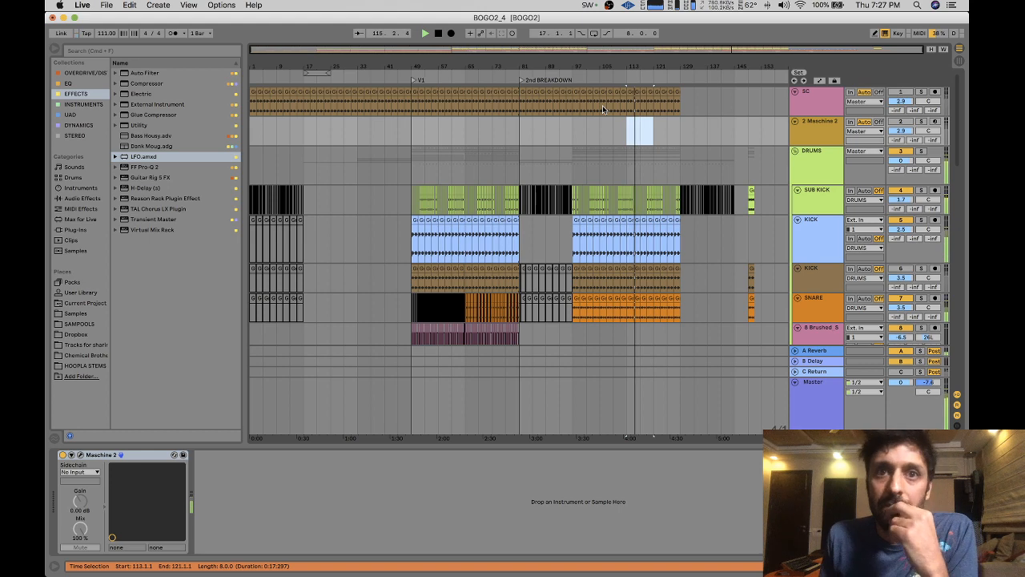
{"action": "scroll", "coordinate": [585, 109], "scroll_direction": "down", "scroll_amount": 5}
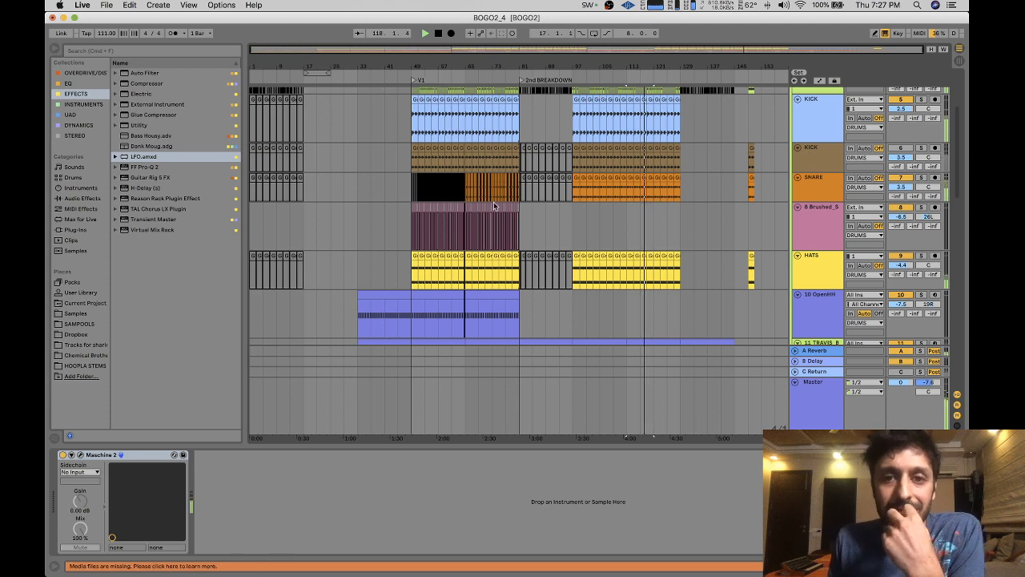
{"action": "scroll", "coordinate": [569, 211], "scroll_direction": "down", "scroll_amount": 5}
{"action": "scroll", "coordinate": [569, 210], "scroll_direction": "down", "scroll_amount": 4}
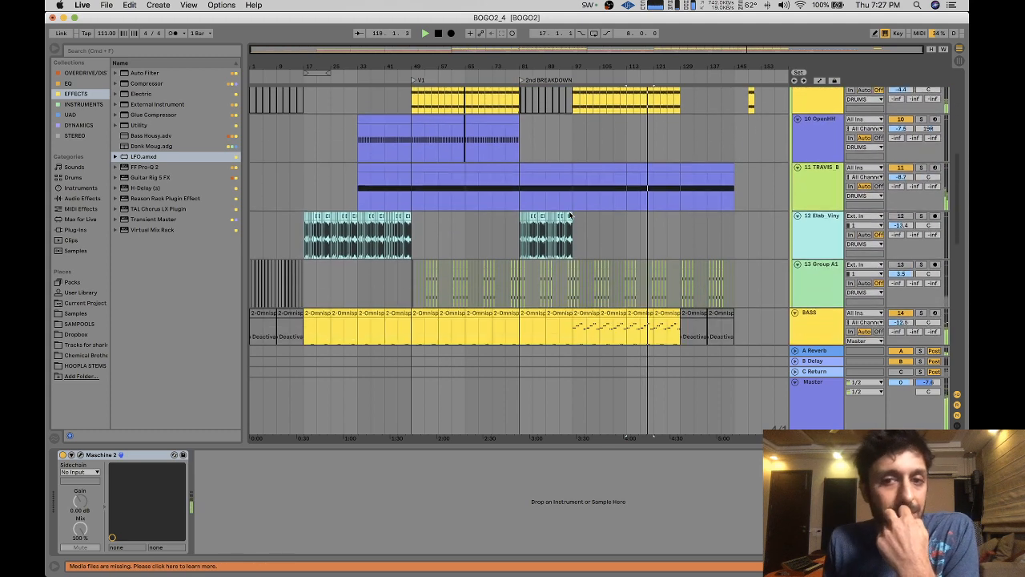
{"action": "scroll", "coordinate": [588, 199], "scroll_direction": "down", "scroll_amount": 3}
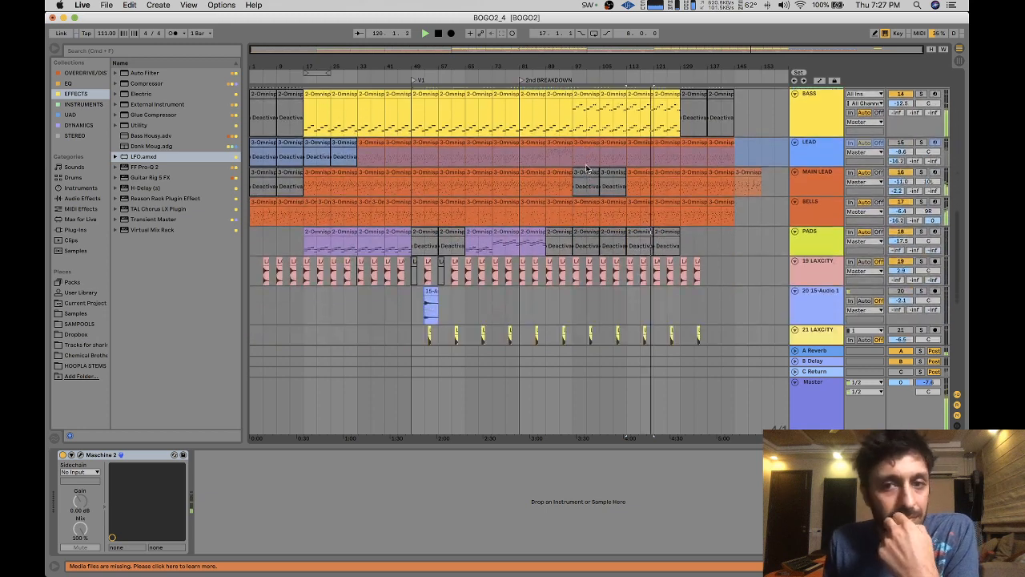
- Copy the BASS clip from bar 89 over the one at bar 121 and repeat it up to bar 145
{"action": "left_click_drag", "start_coordinate": [558, 94], "coordinate": [669, 110]}
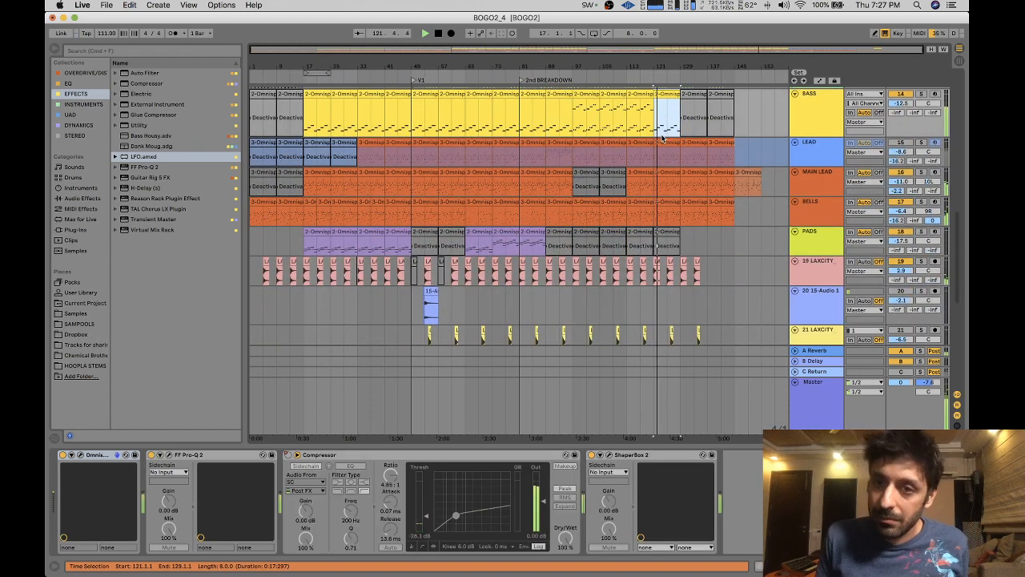
{"action": "scroll", "coordinate": [667, 128], "scroll_direction": "up", "scroll_amount": 4}
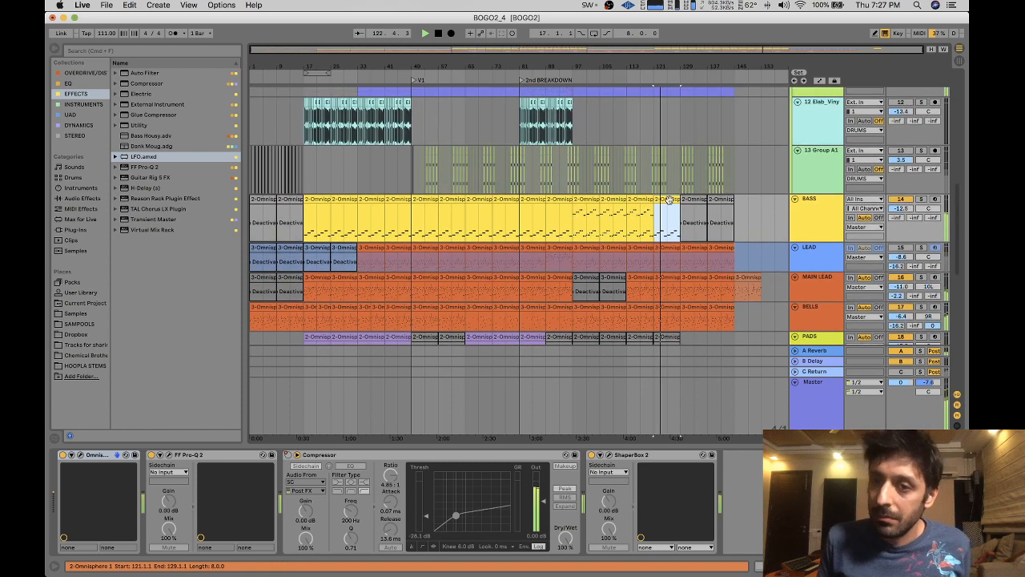
{"action": "key", "text": "super+d"}
{"action": "key", "text": "super+d"}
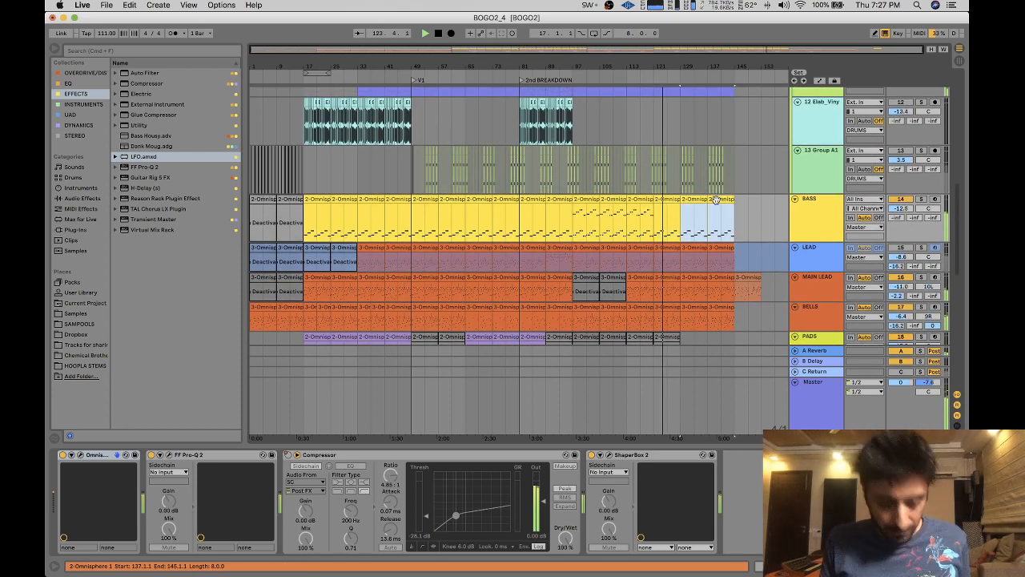
- Duplicate the bars 129–145 section after bar 145 to extend the LEAD and BELLS parts to bar 161
{"action": "key", "text": "super+d"}
{"action": "key", "text": "super+d"}
{"action": "scroll", "coordinate": [690, 270], "scroll_direction": "down", "scroll_amount": 5}
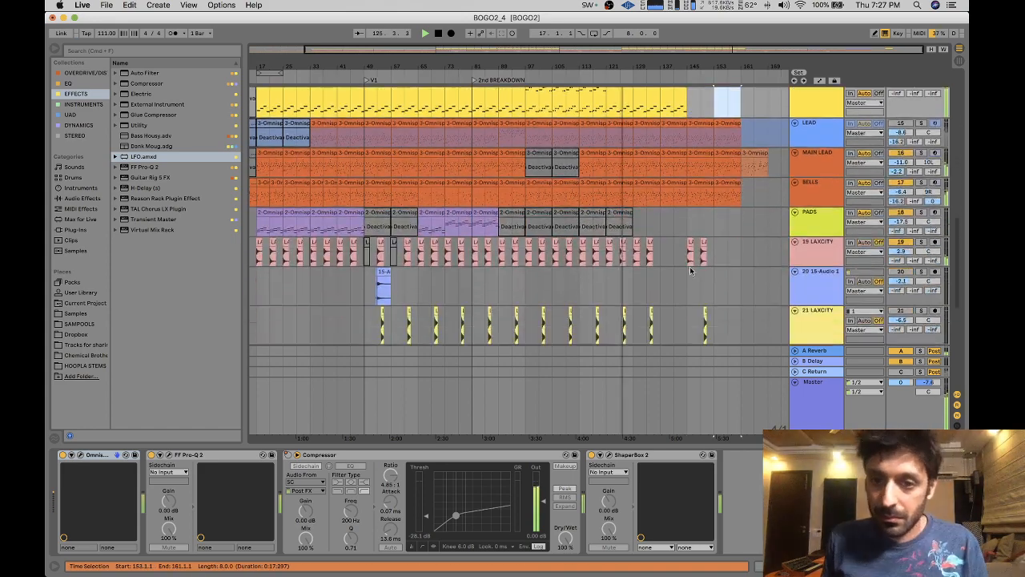
{"action": "scroll", "coordinate": [689, 270], "scroll_direction": "down", "scroll_amount": 4}
{"action": "scroll", "coordinate": [651, 172], "scroll_direction": "up", "scroll_amount": 2}
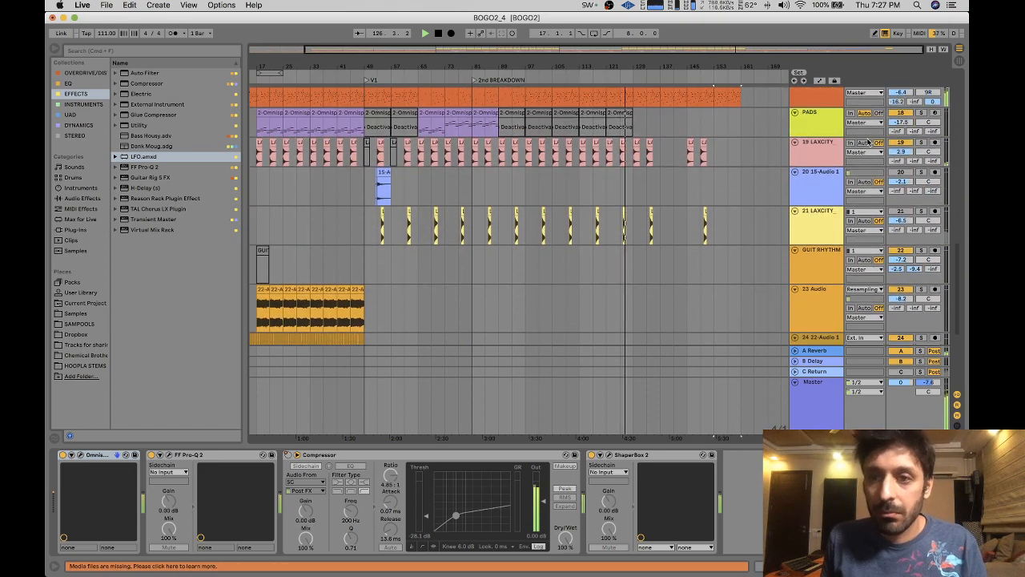
- Lower the BELLS track's volume to -7.6 dB
{"action": "left_click", "coordinate": [902, 152]}
{"action": "scroll", "coordinate": [900, 168], "scroll_direction": "up", "scroll_amount": 4}
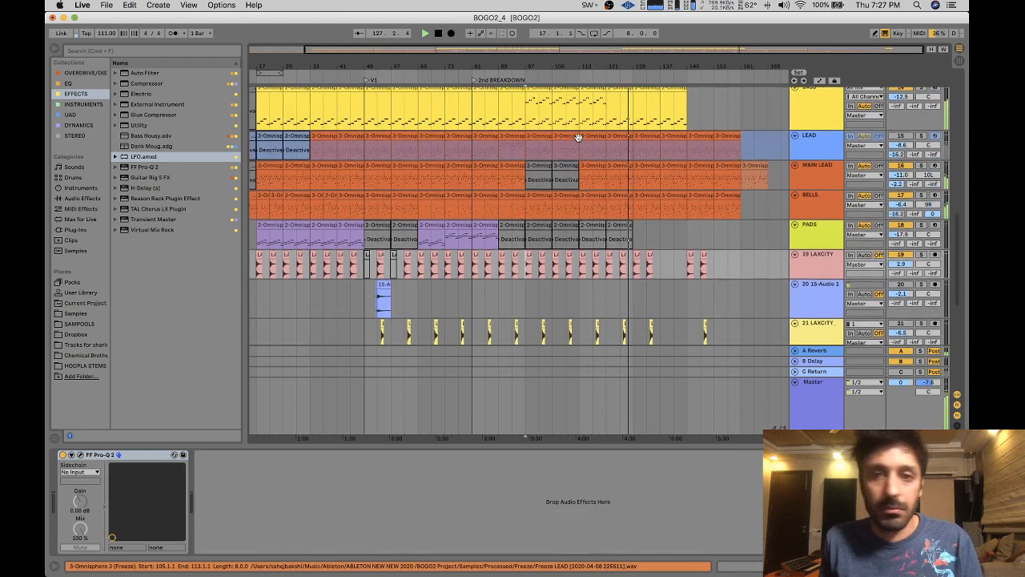
{"action": "left_click_drag", "start_coordinate": [902, 206], "coordinate": [901, 210]}
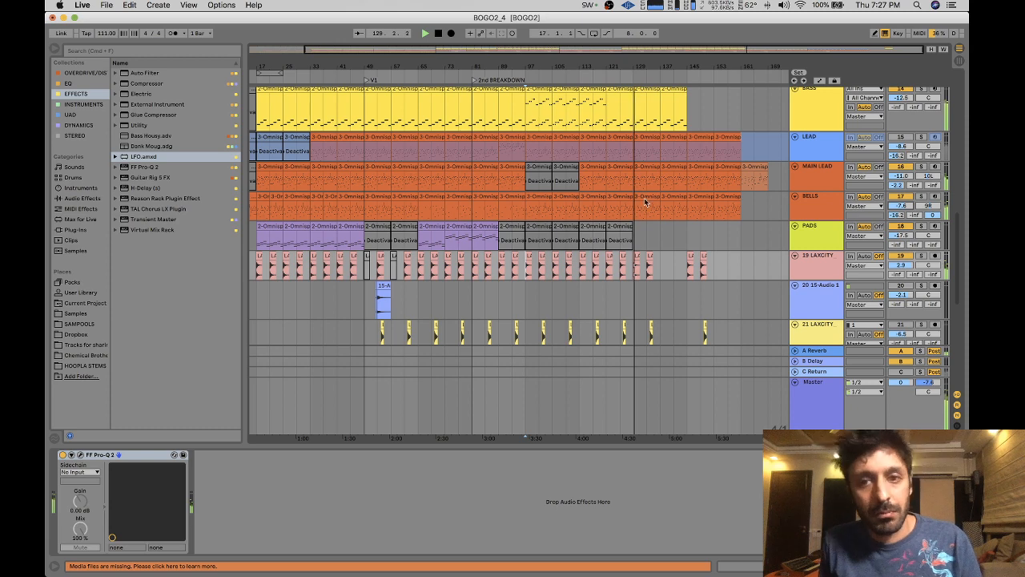
{"action": "scroll", "coordinate": [596, 167], "scroll_direction": "up", "scroll_amount": 2}
{"action": "scroll", "coordinate": [640, 176], "scroll_direction": "up", "scroll_amount": 2}
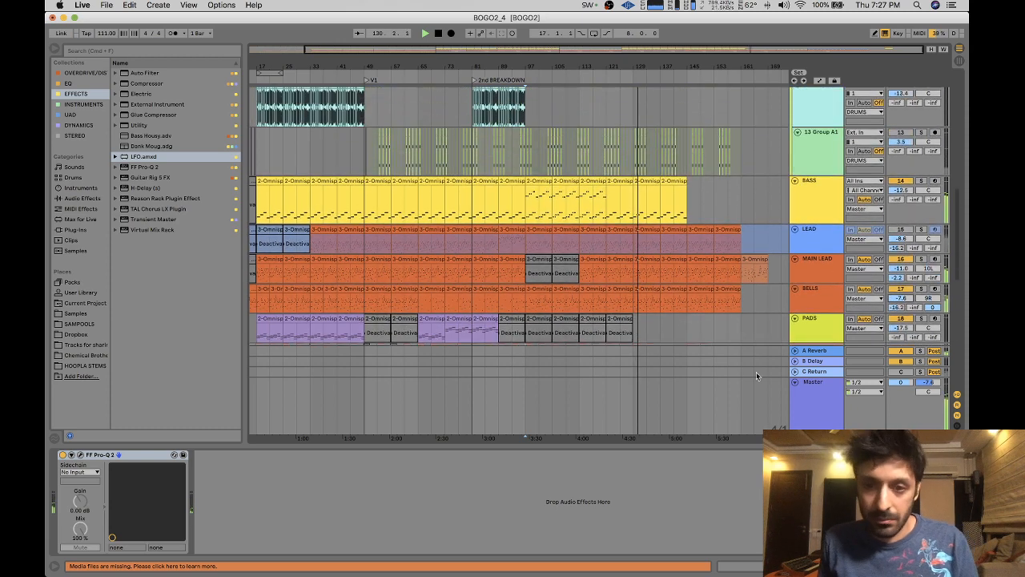
{"action": "left_click", "coordinate": [799, 418]}
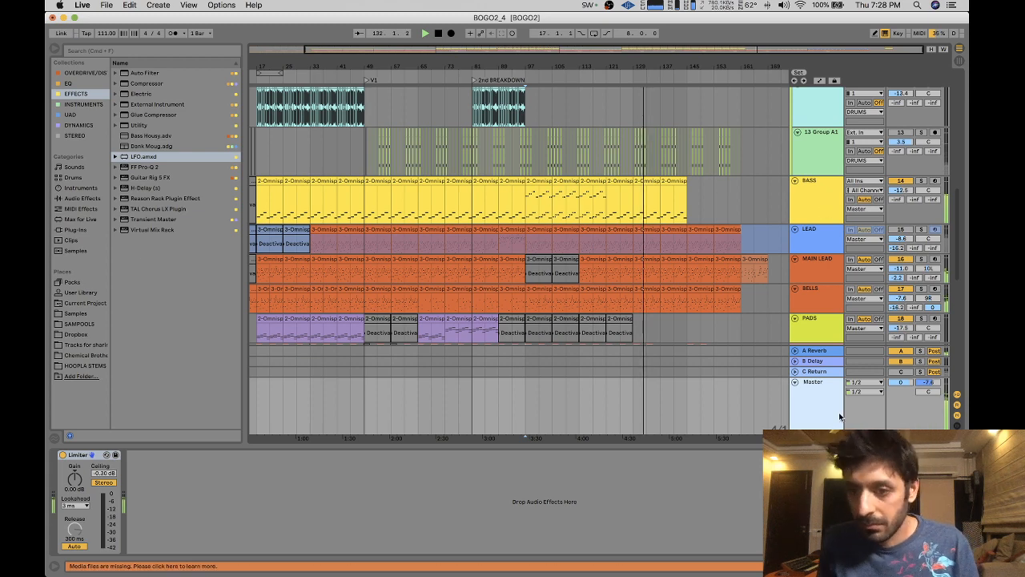
- Move the clips at bars 81–97 on the 12 Elab_Vinyl track so that they start at bar 137
{"action": "scroll", "coordinate": [539, 177], "scroll_direction": "up", "scroll_amount": 3}
{"action": "left_click", "coordinate": [527, 190]}
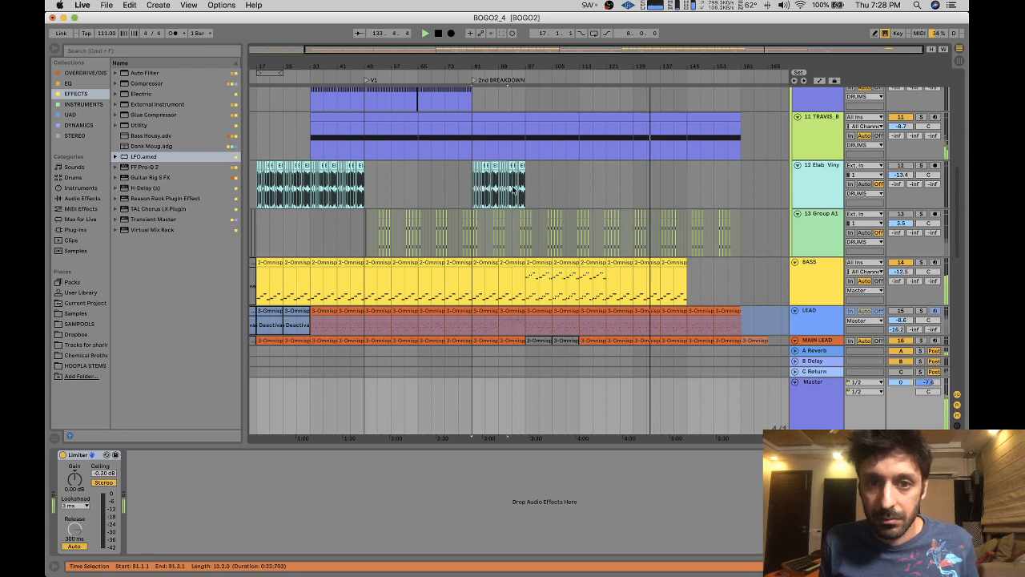
{"action": "key", "text": "Delete"}
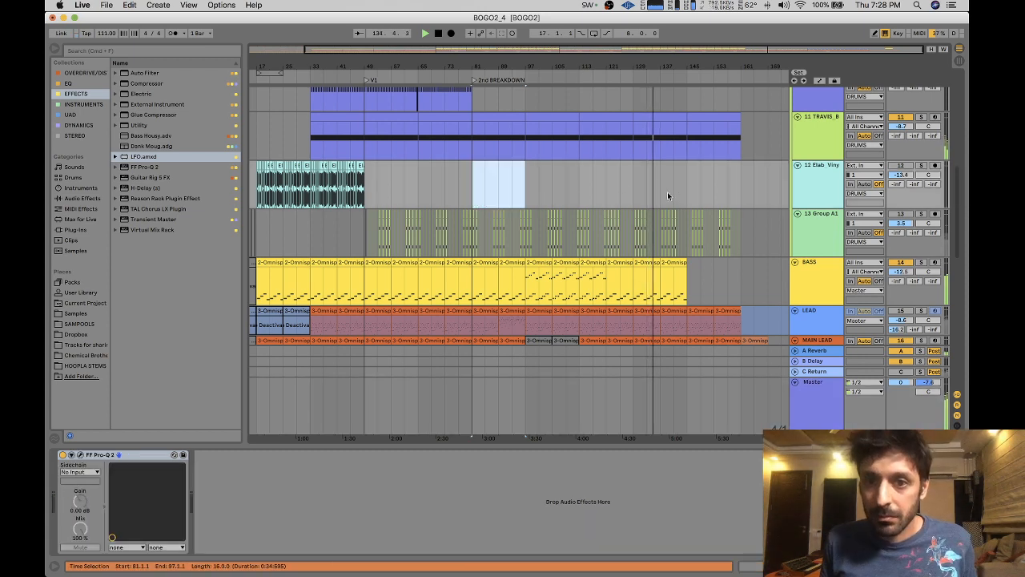
{"action": "left_click", "coordinate": [685, 187]}
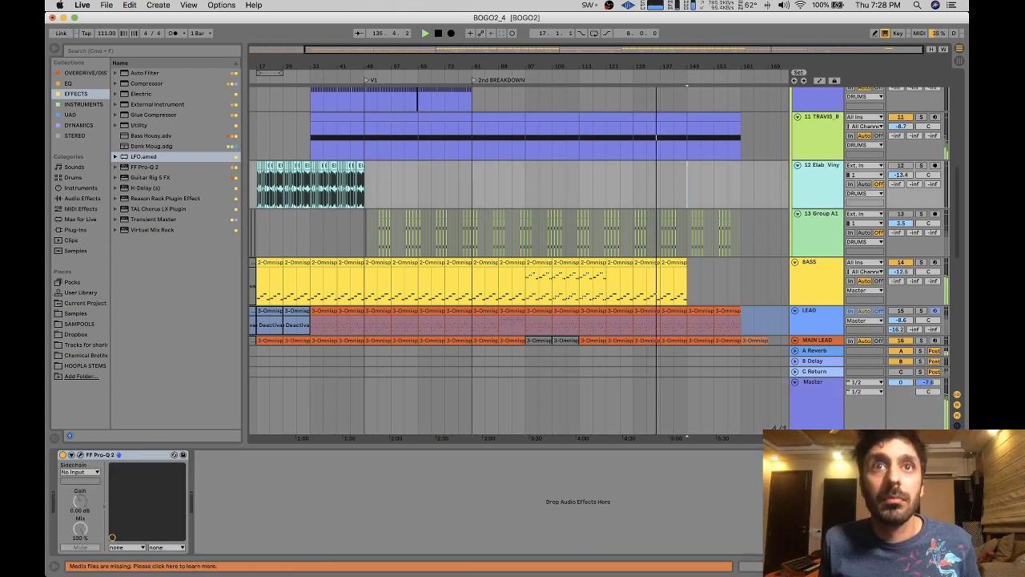
{"action": "left_click", "coordinate": [661, 188]}
{"action": "key", "text": "super+v"}
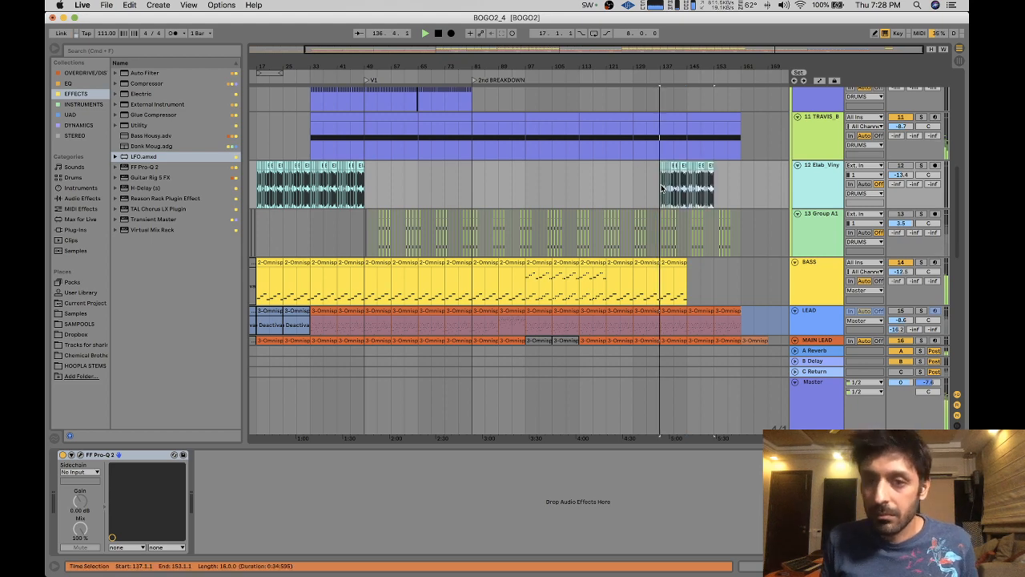
- Raise the 12 Elab_Vinyl track's volume to -11.0 dB
{"action": "scroll", "coordinate": [661, 189], "scroll_direction": "left", "scroll_amount": 1}
{"action": "left_click", "coordinate": [903, 166]}
{"action": "left_click_drag", "start_coordinate": [905, 179], "coordinate": [906, 173]}
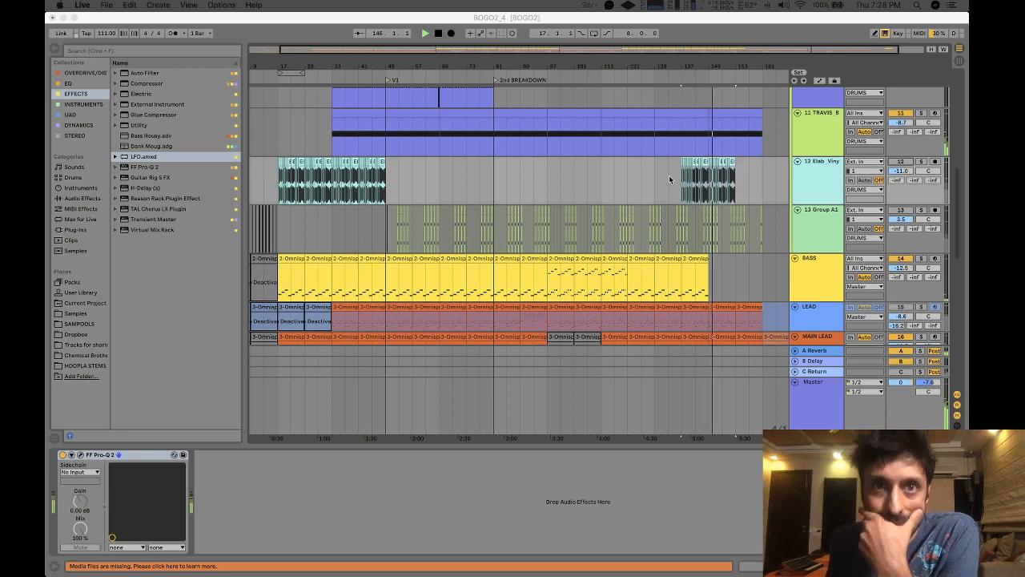
- Copy the last clip before V1 on the 23 Audio track to bar 145, repeating it up to bar 157, and lower the track volume to -9.1 dB
{"action": "scroll", "coordinate": [617, 189], "scroll_direction": "down", "scroll_amount": 10}
{"action": "left_click_drag", "start_coordinate": [376, 158], "coordinate": [712, 174]}
{"action": "key", "text": "super+d"}
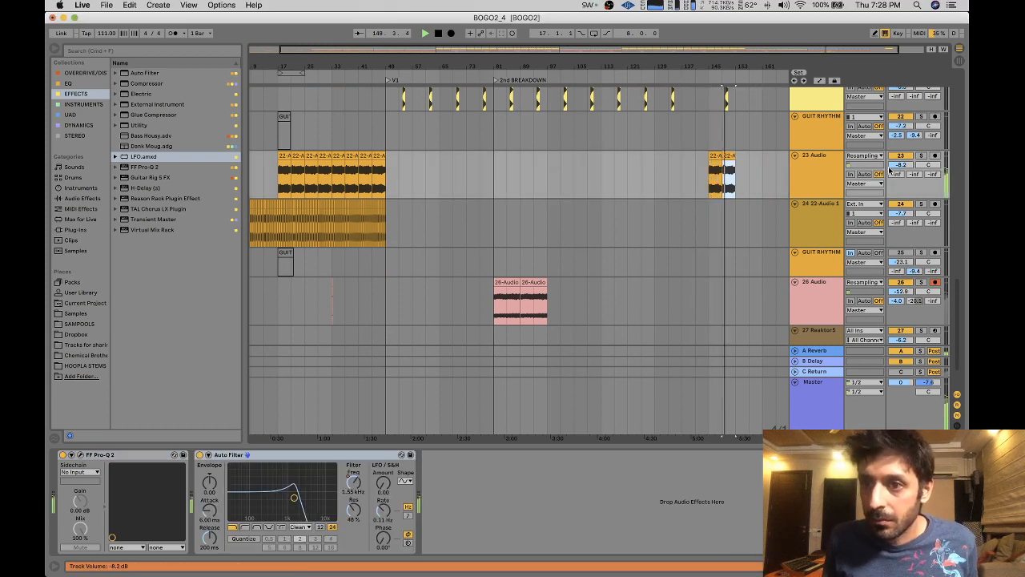
{"action": "key", "text": "super+d"}
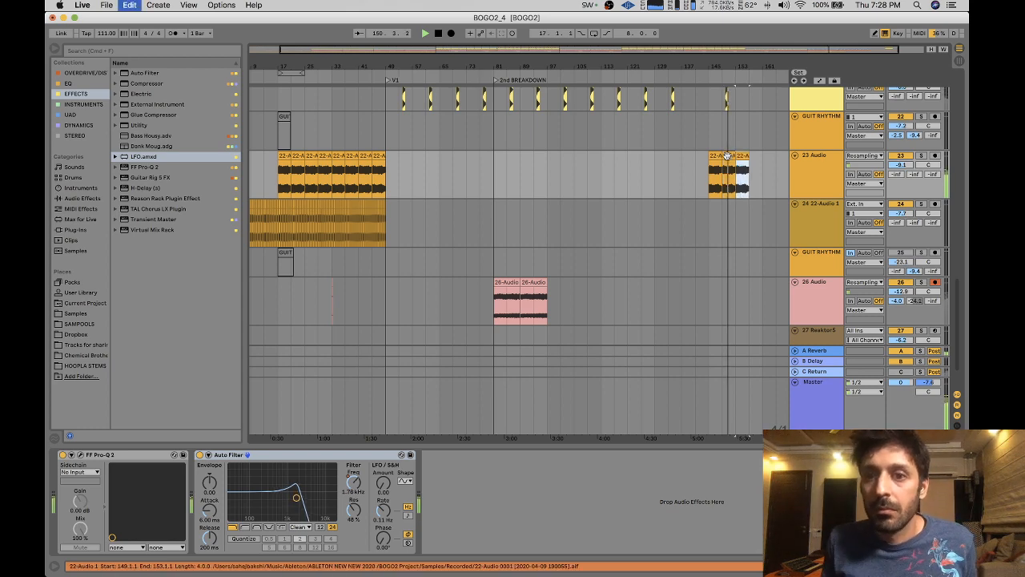
- Examine the BELLS track's automation for the Mixer, Omnisphere and FF Pro-Q 2 devices near the end of the arrangement
{"action": "scroll", "coordinate": [725, 148], "scroll_direction": "up", "scroll_amount": 6}
{"action": "scroll", "coordinate": [723, 142], "scroll_direction": "up", "scroll_amount": 1}
{"action": "left_click", "coordinate": [758, 193]}
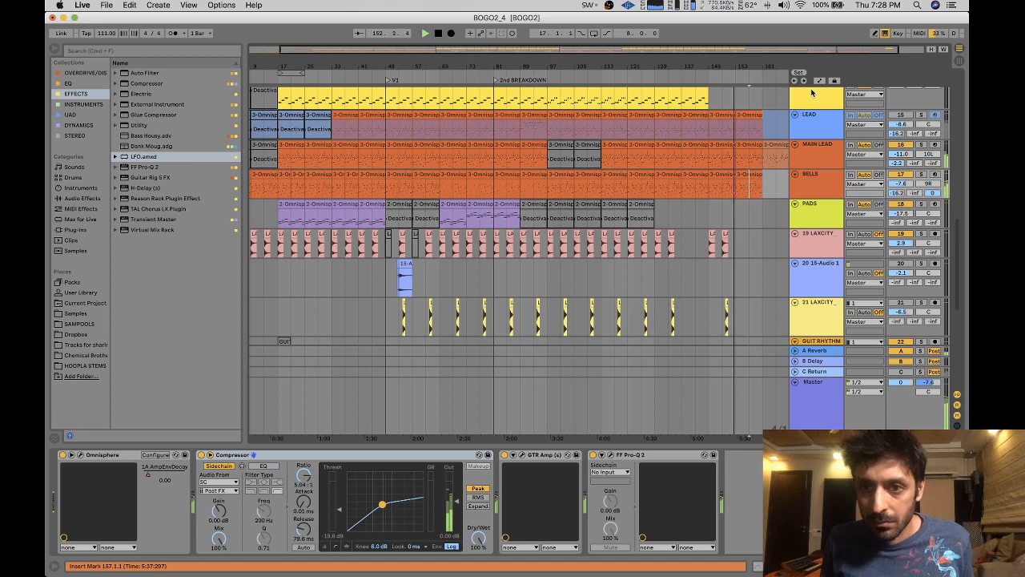
{"action": "key", "text": "a"}
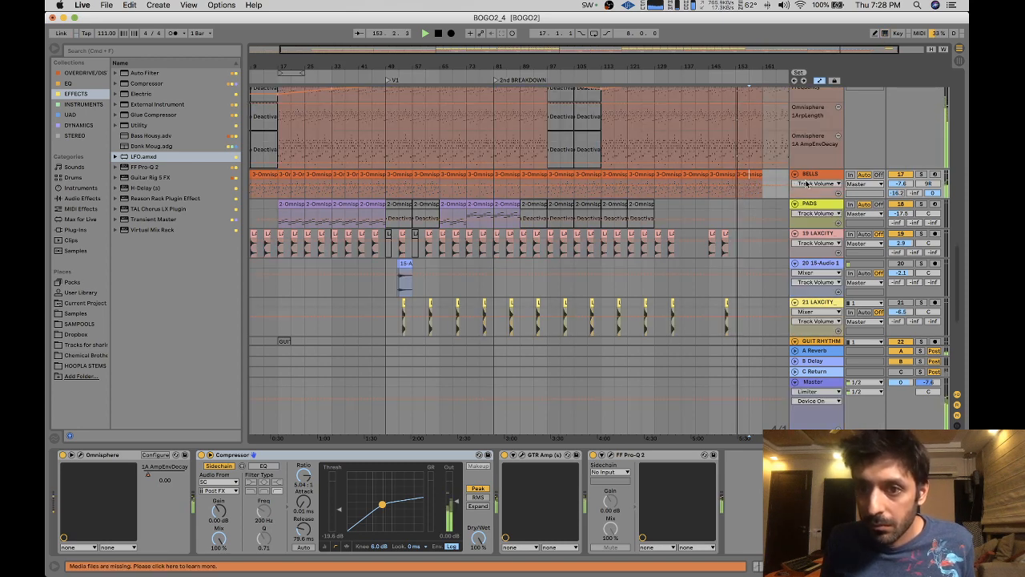
{"action": "left_click", "coordinate": [808, 184]}
{"action": "left_click", "coordinate": [810, 194]}
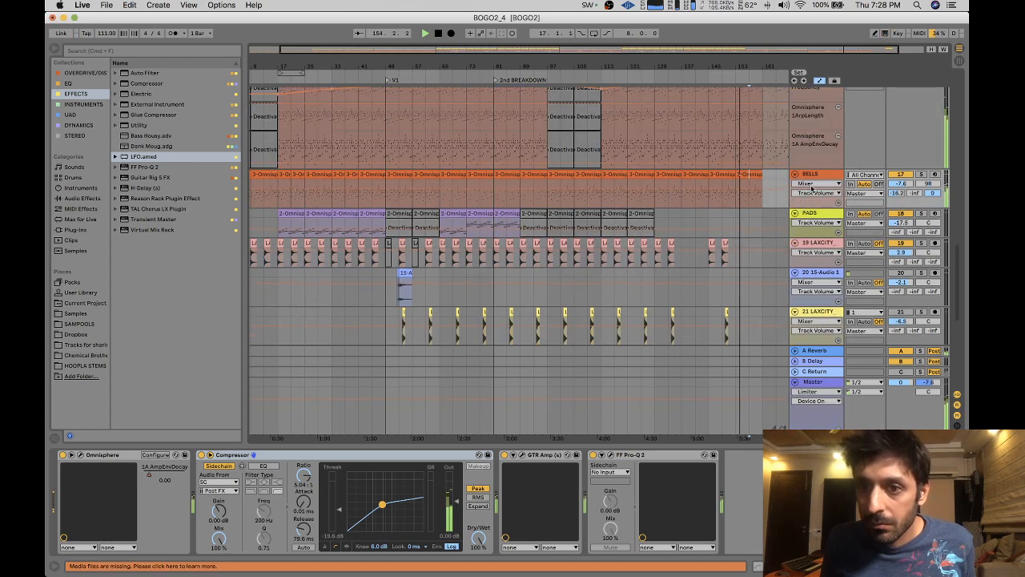
{"action": "left_click", "coordinate": [810, 183]}
{"action": "left_click", "coordinate": [812, 200]}
{"action": "left_click", "coordinate": [813, 184]}
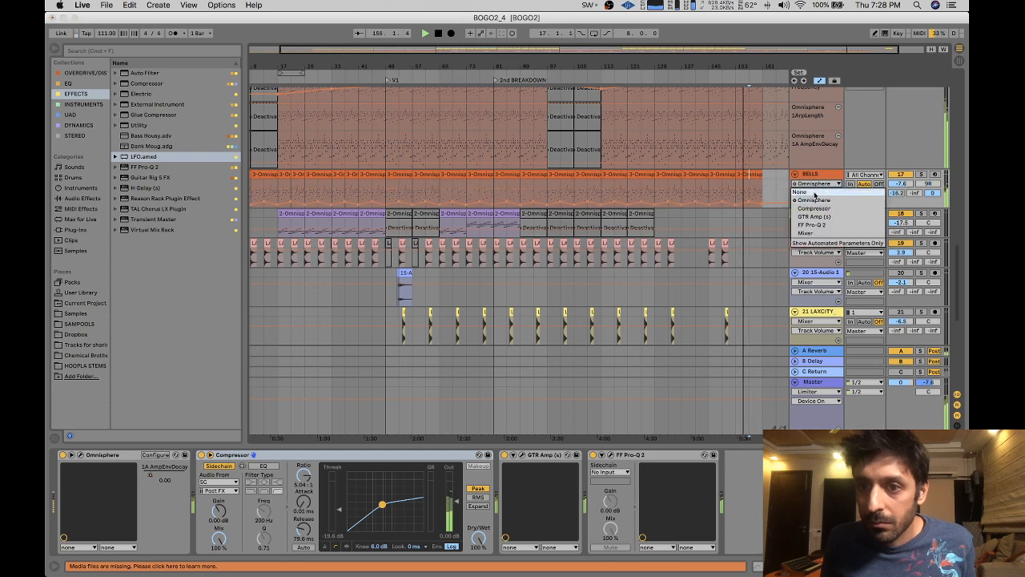
{"action": "left_click", "coordinate": [814, 226]}
{"action": "left_click", "coordinate": [776, 198]}
{"action": "key", "text": "a"}
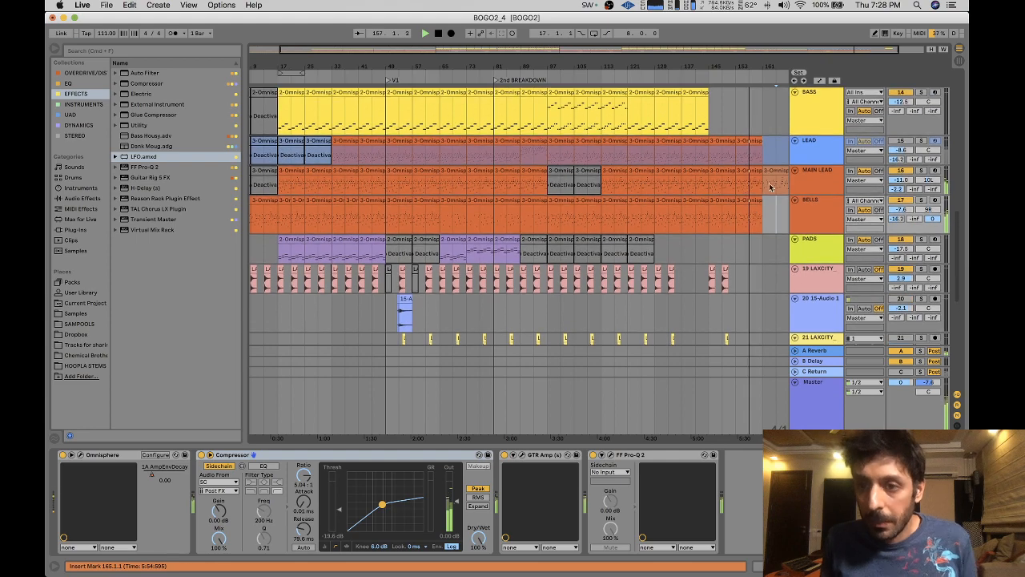
- Repeat the 22-Audio clip at bar 157 on the 23 Audio track up to bar 173
{"action": "scroll", "coordinate": [749, 192], "scroll_direction": "down", "scroll_amount": 10}
{"action": "left_click", "coordinate": [756, 191]}
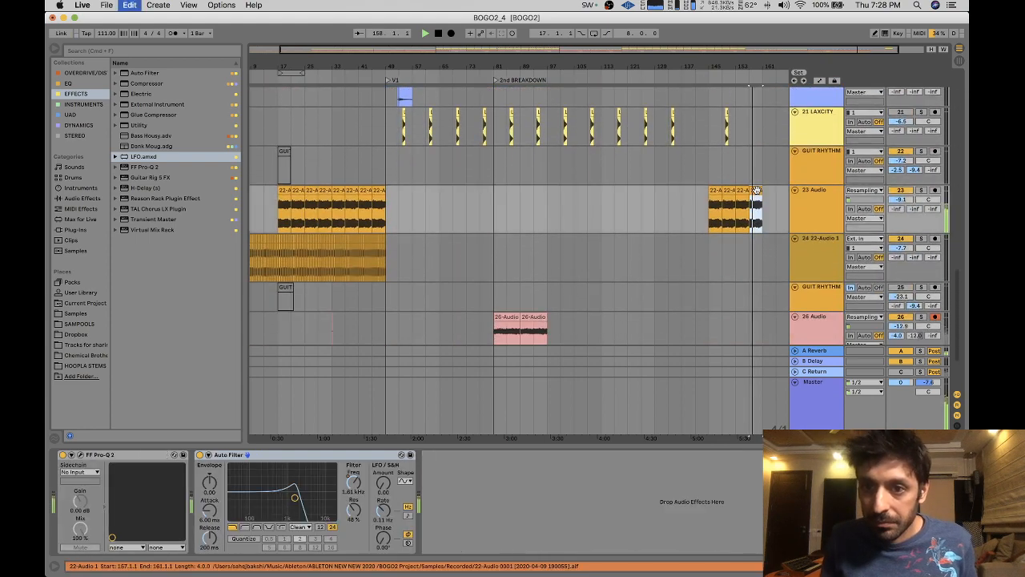
{"action": "key", "text": "super+d"}
{"action": "key", "text": "super+d"}
{"action": "key", "text": "super+d"}
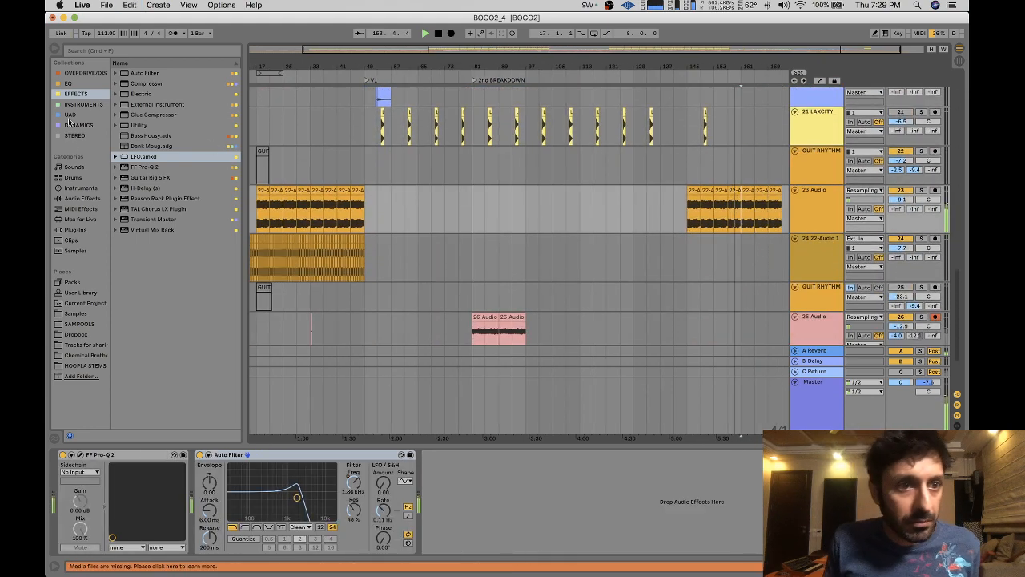
- Add a Reverb to the 23 Audio track with High quality, a 9.23 s decay time and 53% dry/wet
{"action": "left_click", "coordinate": [75, 200]}
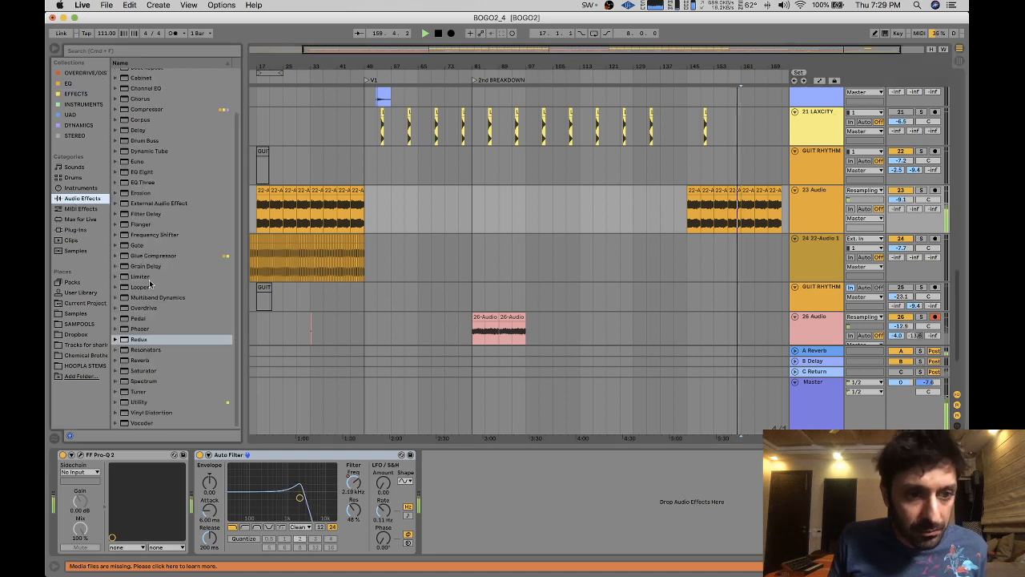
{"action": "left_click", "coordinate": [141, 360]}
{"action": "left_click_drag", "start_coordinate": [563, 401], "coordinate": [614, 498]}
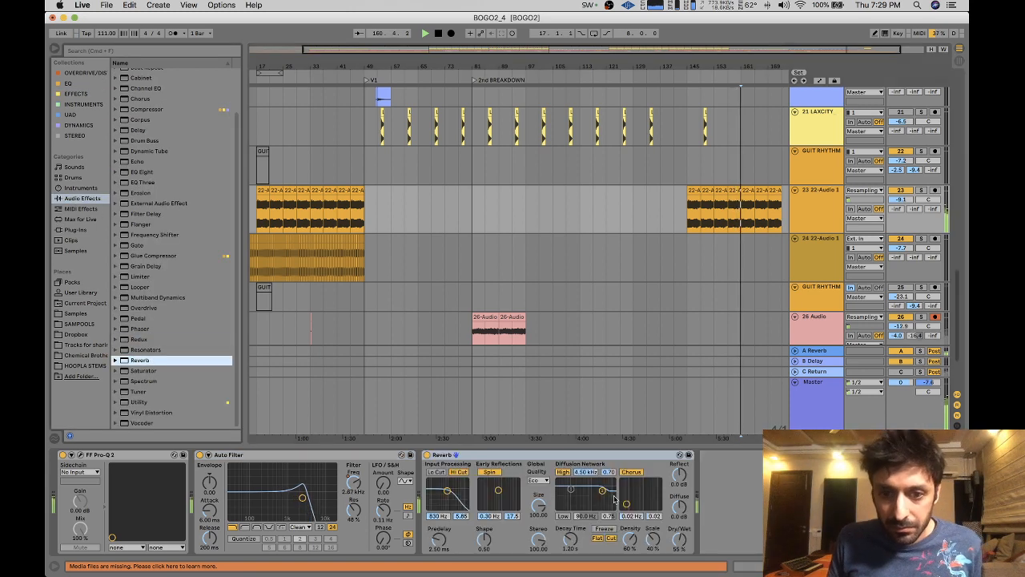
{"action": "left_click_drag", "start_coordinate": [682, 540], "coordinate": [683, 546]}
{"action": "left_click", "coordinate": [541, 480]}
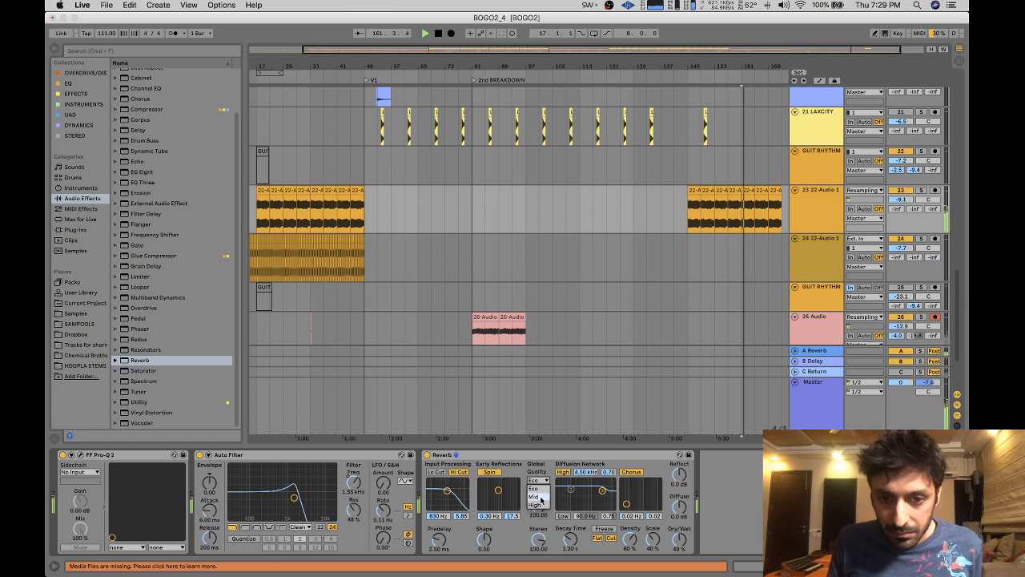
{"action": "left_click", "coordinate": [541, 505]}
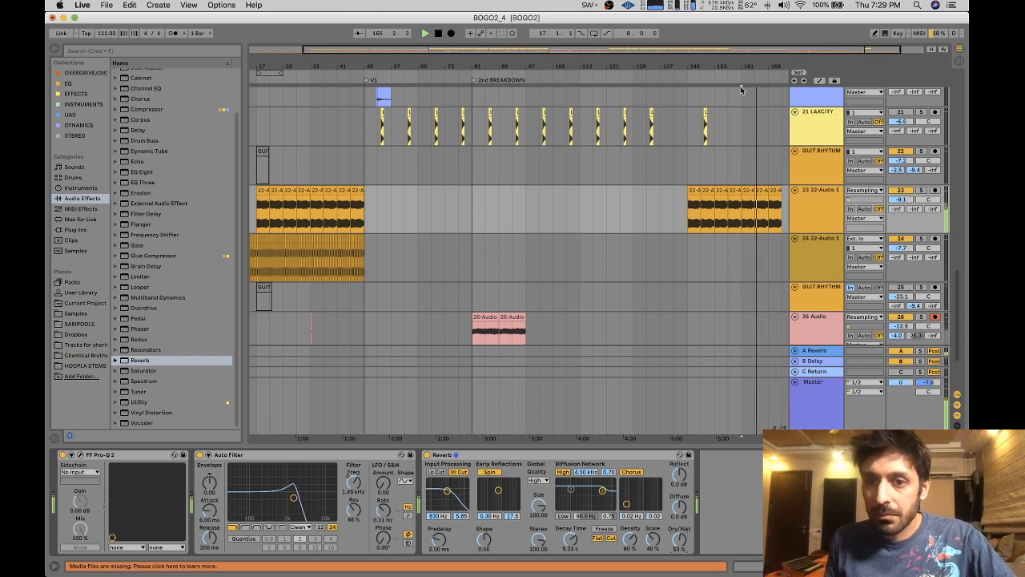
- Restart playback from bar 161 and deactivate the drum clips at bars 165–169, from the upper drum tracks down to HATS
{"action": "key", "text": "space"}
{"action": "left_click", "coordinate": [740, 166]}
{"action": "scroll", "coordinate": [740, 166], "scroll_direction": "up", "scroll_amount": 20}
{"action": "key", "text": "space"}
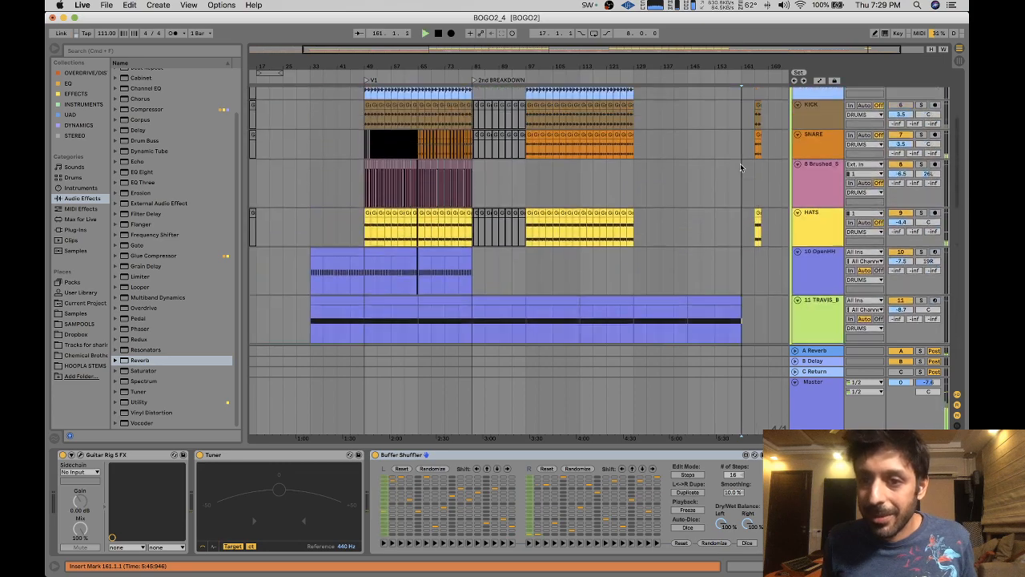
{"action": "left_click_drag", "start_coordinate": [755, 120], "coordinate": [759, 323]}
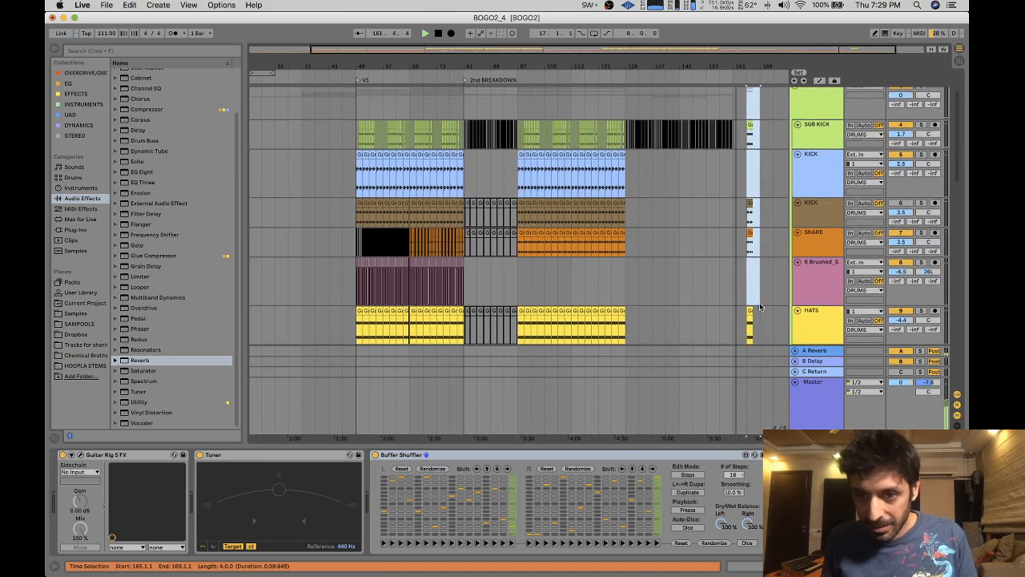
{"action": "key", "text": "0"}
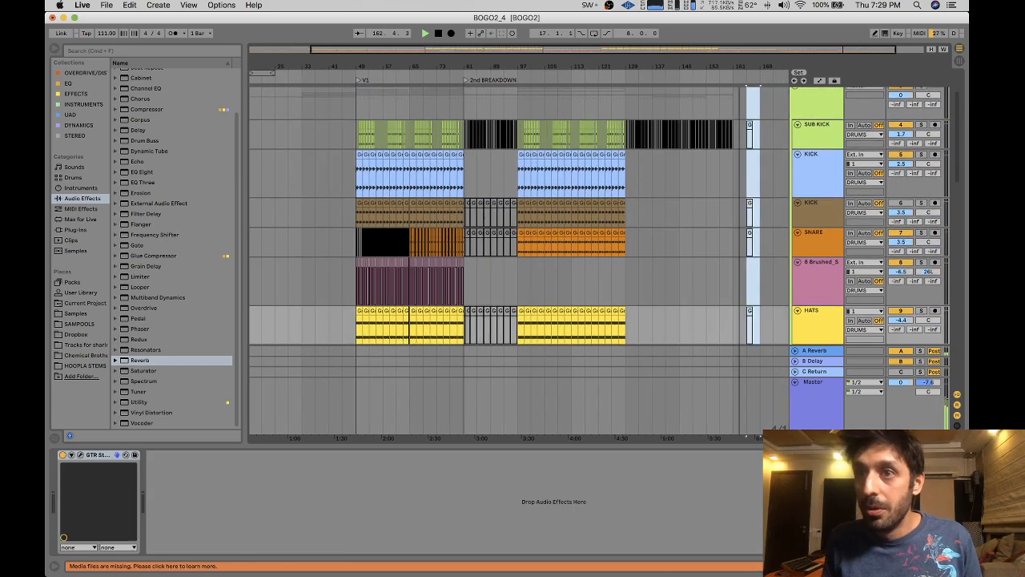
- Deactivate the last 22-Audio clip, at bars 169–173, on the 23 22-Audio 1 track
{"action": "scroll", "coordinate": [679, 220], "scroll_direction": "down", "scroll_amount": 15}
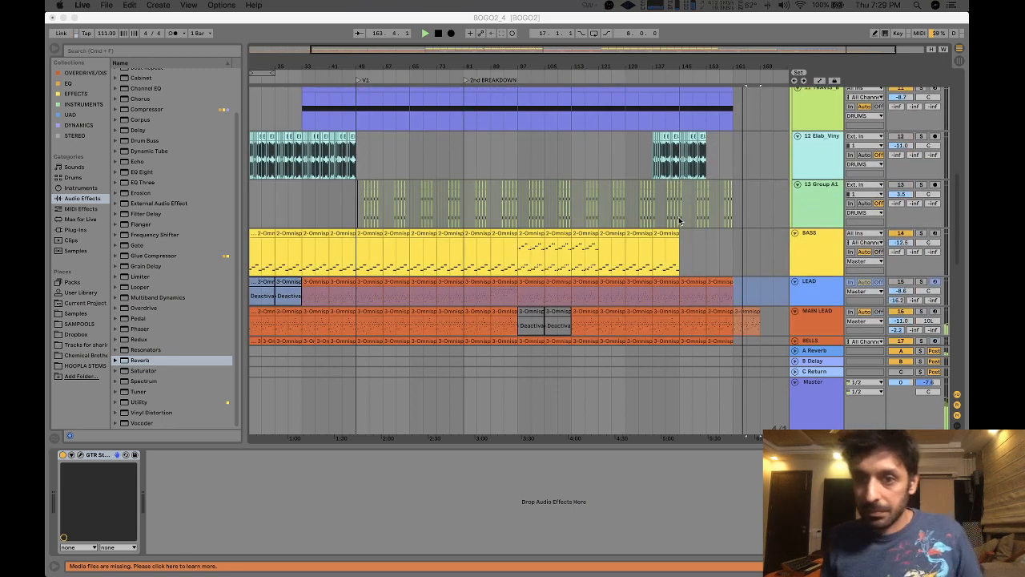
{"action": "scroll", "coordinate": [679, 235], "scroll_direction": "down", "scroll_amount": 10}
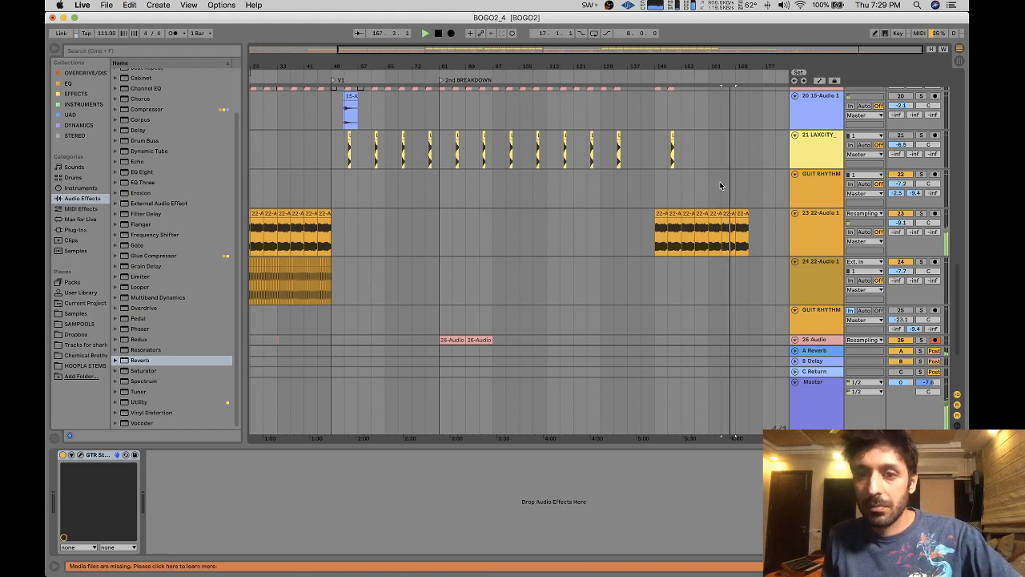
{"action": "left_click", "coordinate": [742, 234]}
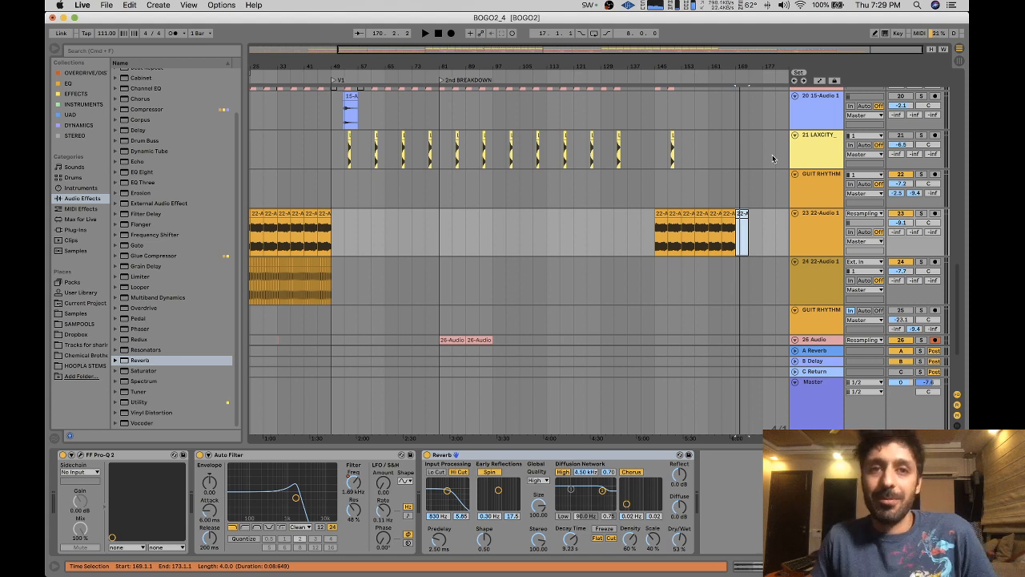
{"action": "key", "text": "0"}
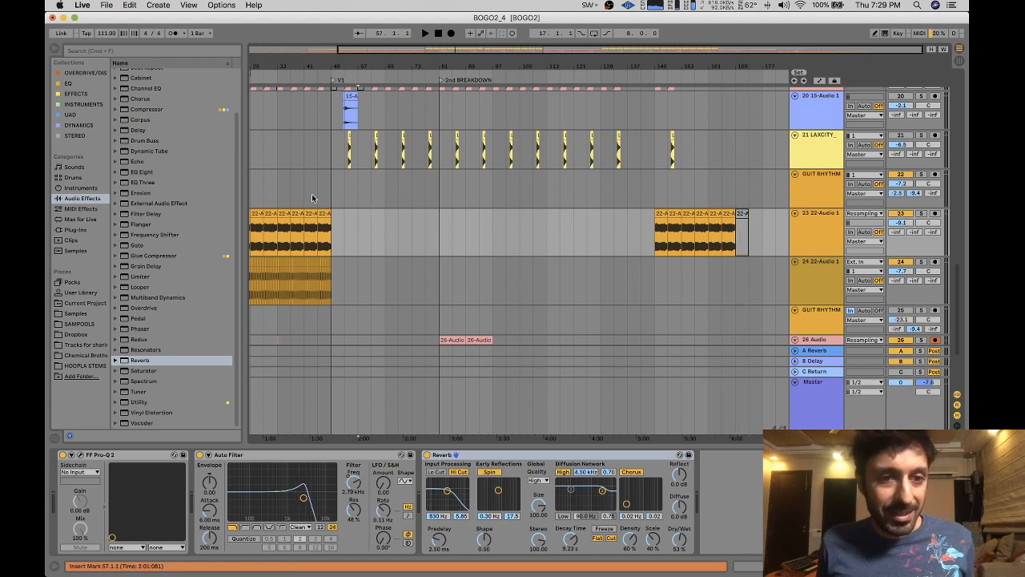
- Reactivate the GUIT RHYTHM 5 clip at bar 17 on track 22
{"action": "left_click", "coordinate": [302, 193]}
{"action": "key", "text": "plus"}
{"action": "key", "text": "plus"}
{"action": "key", "text": "plus"}
{"action": "key", "text": "plus"}
{"action": "key", "text": "plus"}
{"action": "scroll", "coordinate": [342, 198], "scroll_direction": "left", "scroll_amount": 15}
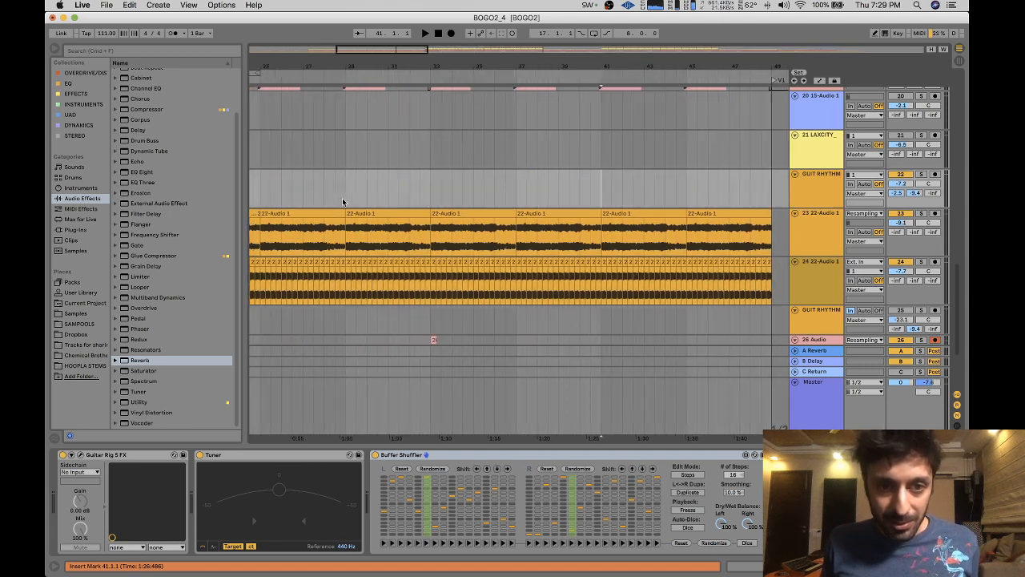
{"action": "left_click", "coordinate": [589, 174]}
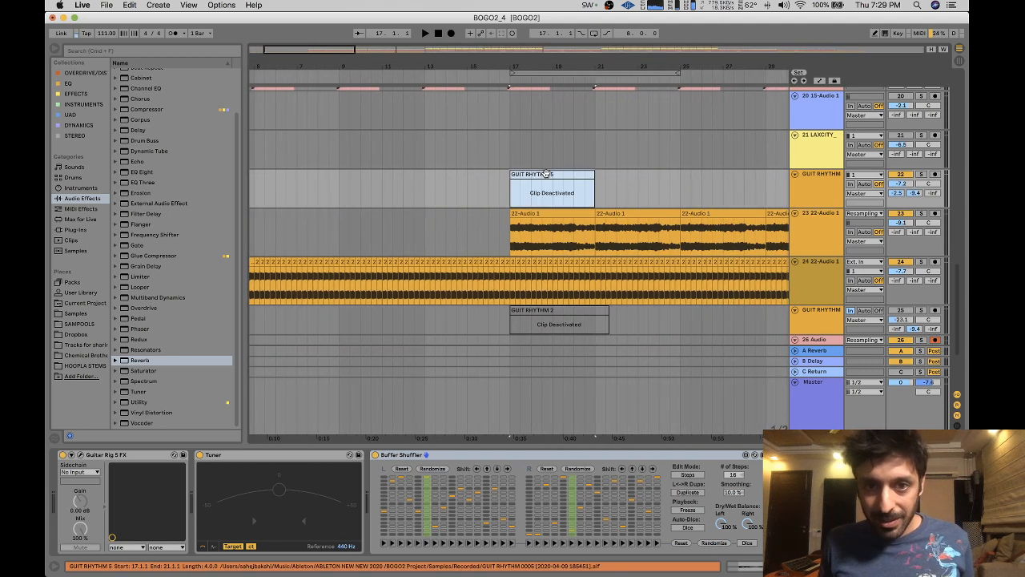
{"action": "key", "text": "0"}
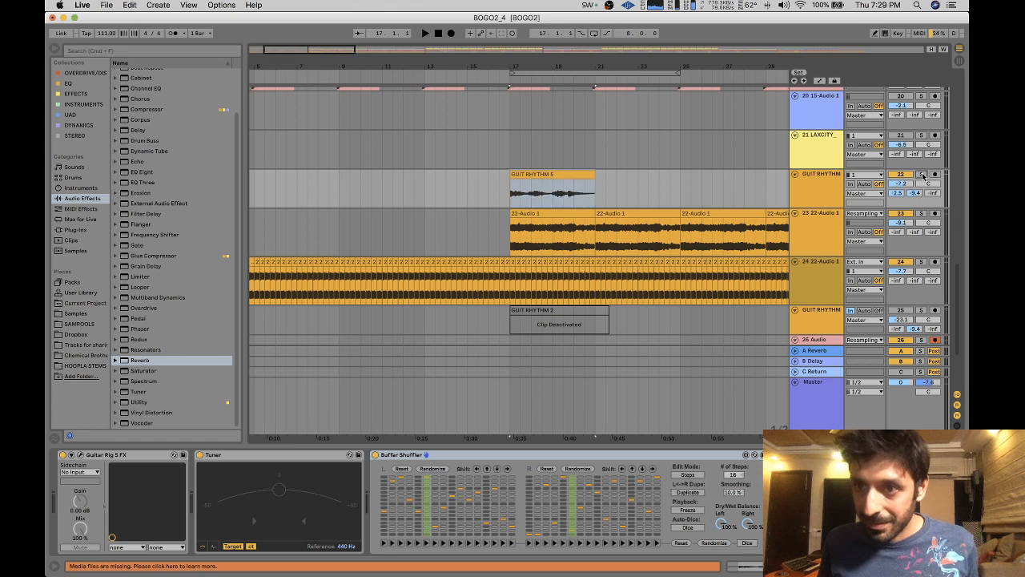
- Solo the GUIT RHYTHM track 22 and listen to the GUIT RHYTHM 5 clip from bar 17, leaving that clip selected
{"action": "left_click", "coordinate": [922, 174]}
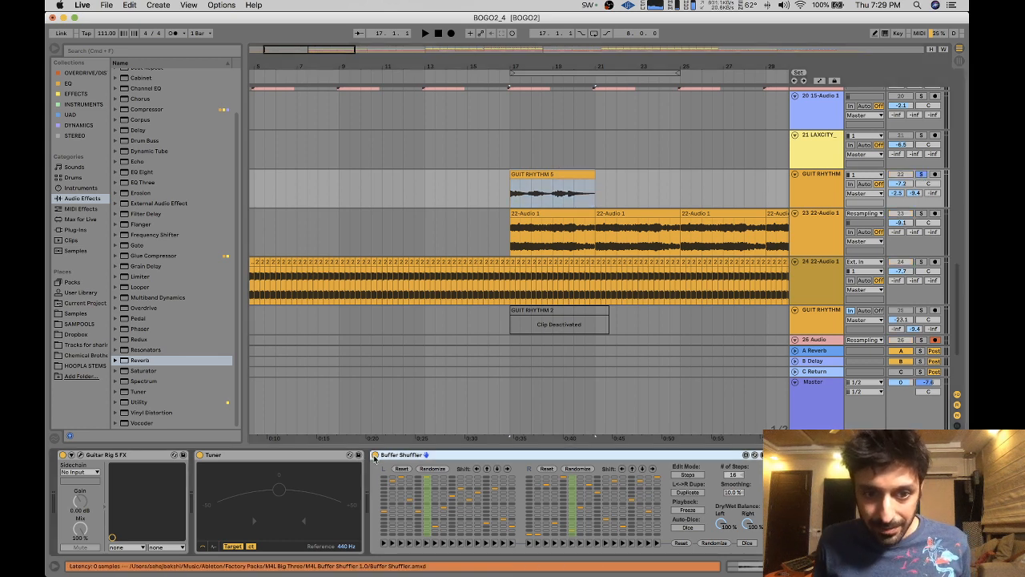
{"action": "key", "text": "space"}
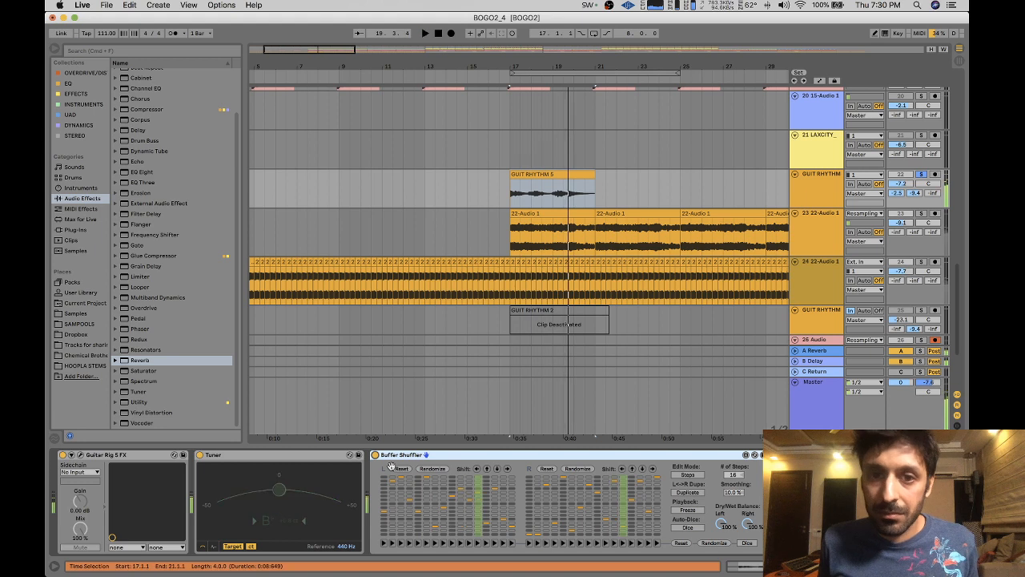
{"action": "left_click", "coordinate": [535, 175]}
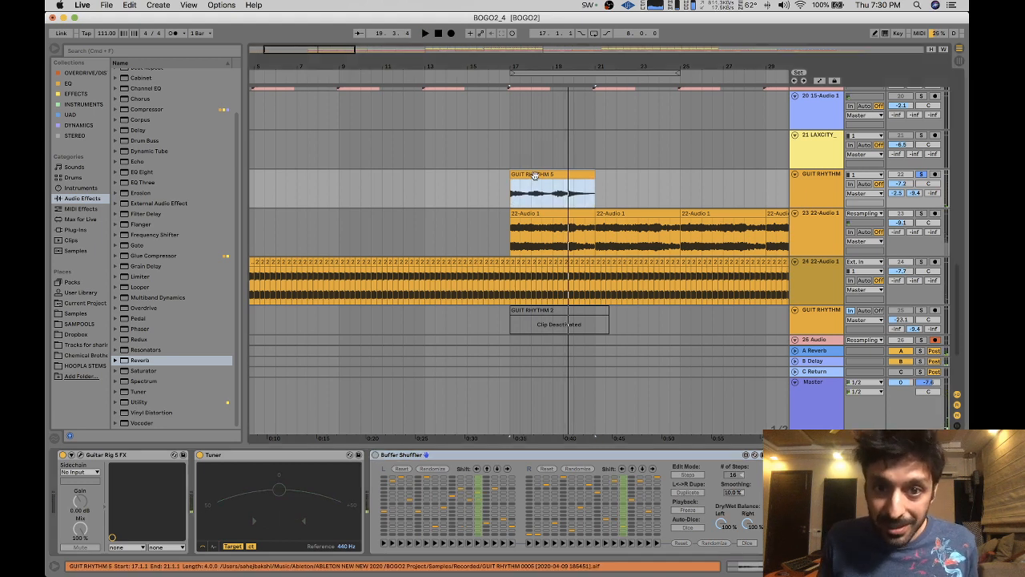
- Replay the soloed GUIT RHYTHM 5 clip from bar 17 and view the Guitar Rig 5 amp and cabinet setup on its track
{"action": "key", "text": "space"}
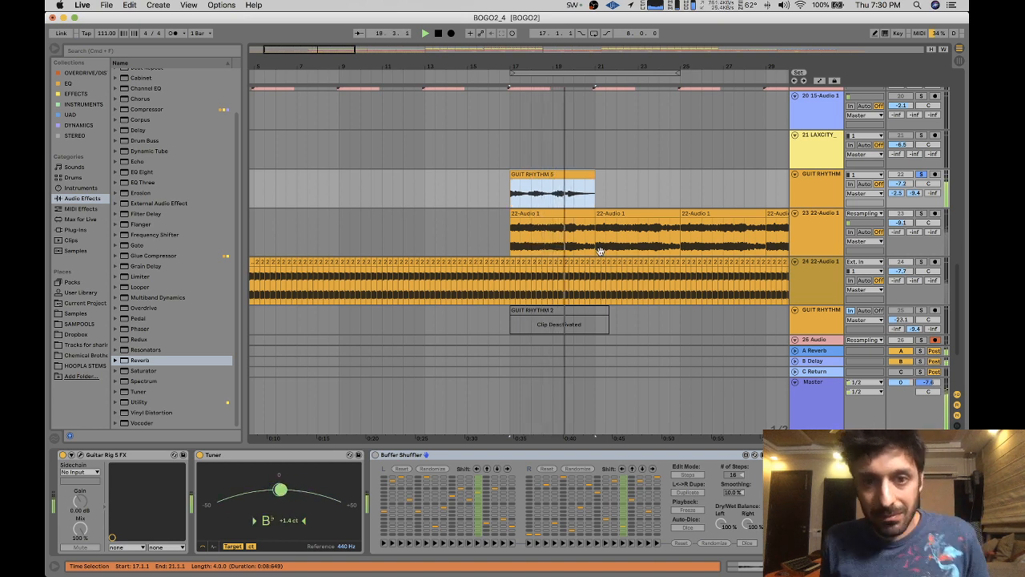
{"action": "left_click", "coordinate": [555, 175]}
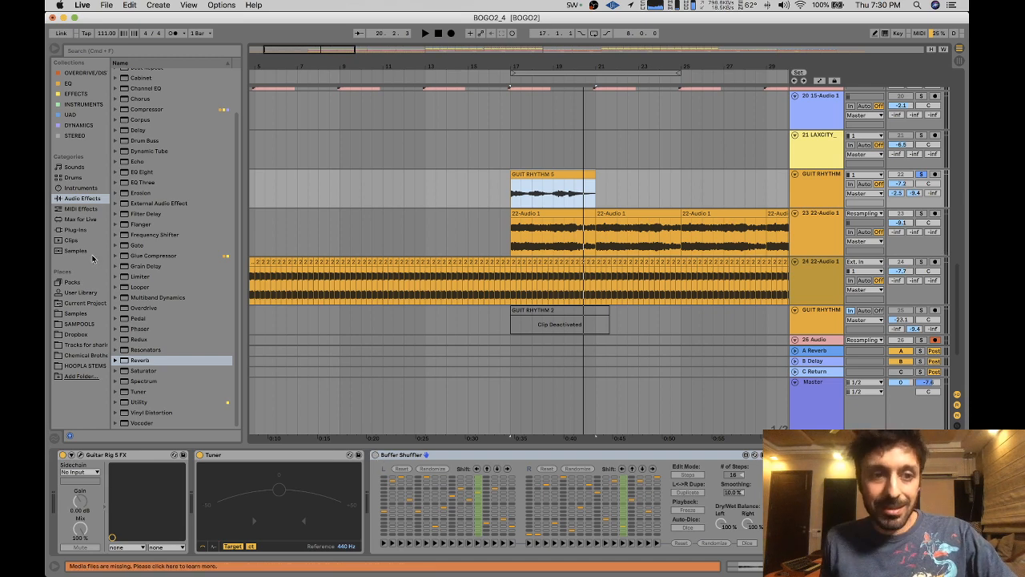
{"action": "left_click", "coordinate": [82, 454]}
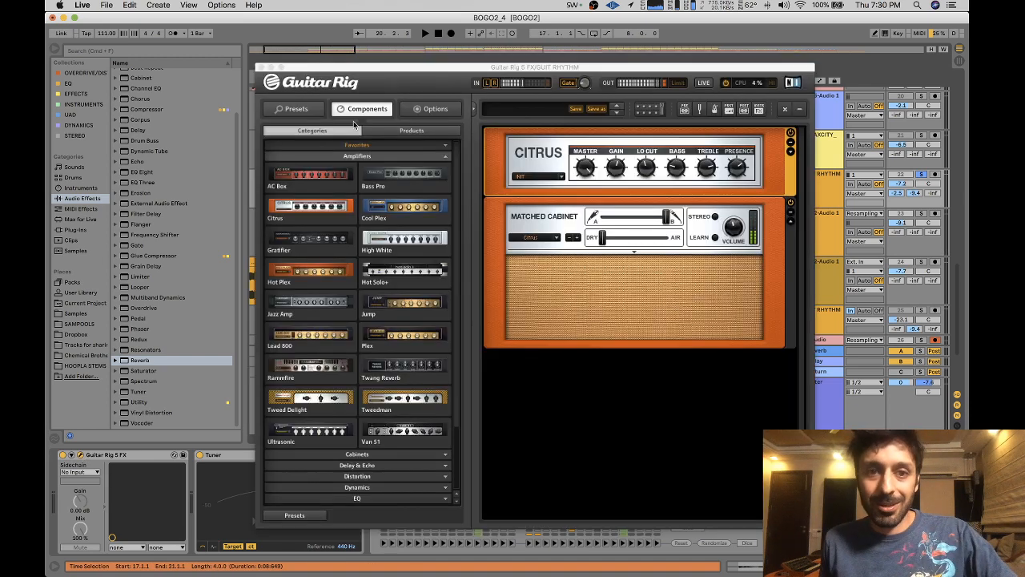
{"action": "left_click", "coordinate": [81, 454]}
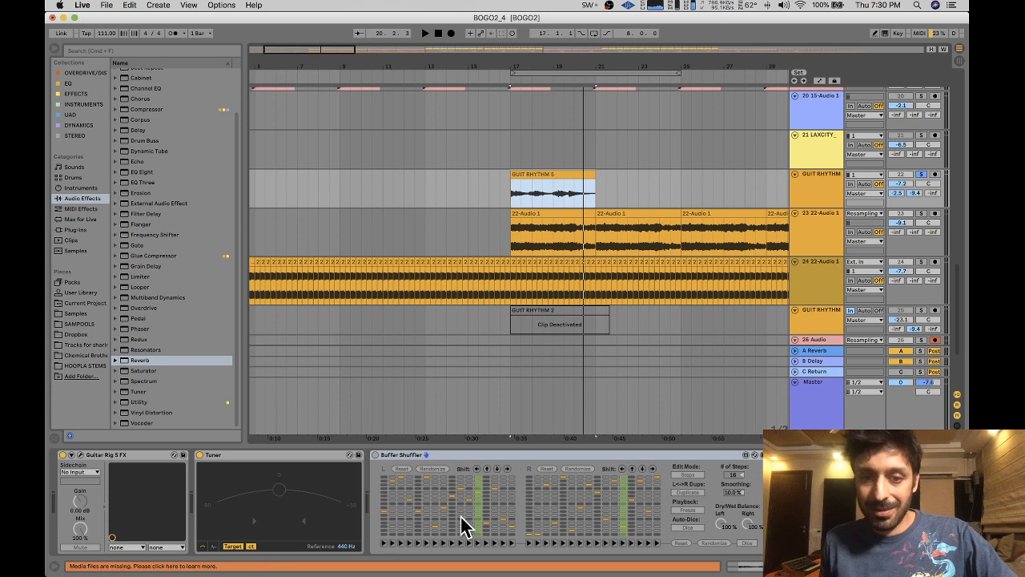
- Turn on the Buffer Shuffler on the GUIT RHYTHM track 22 and select the resampled 22-Audio 1 clip at bar 17
{"action": "left_click", "coordinate": [439, 457]}
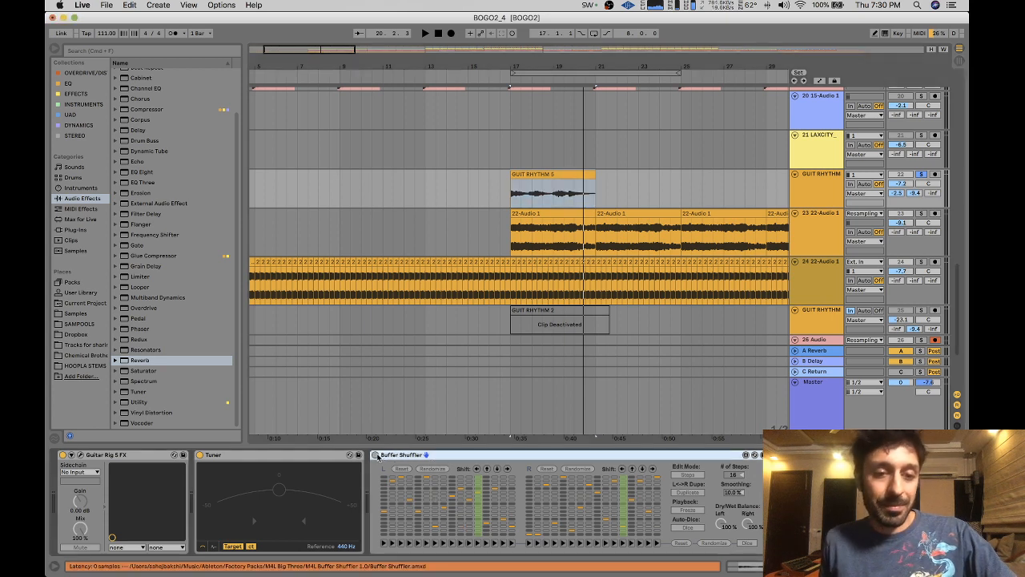
{"action": "left_click", "coordinate": [376, 455]}
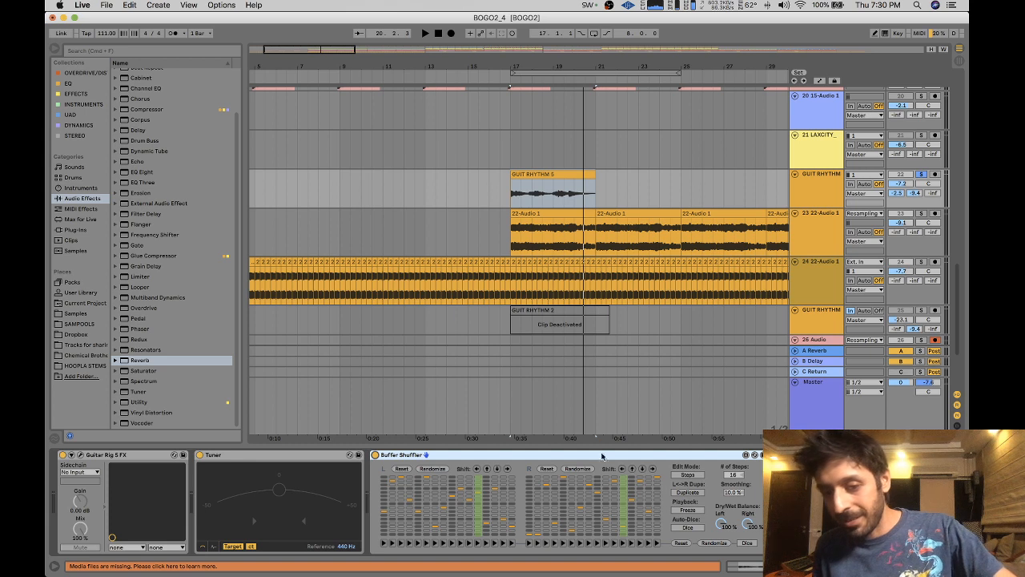
{"action": "key", "text": "Down"}
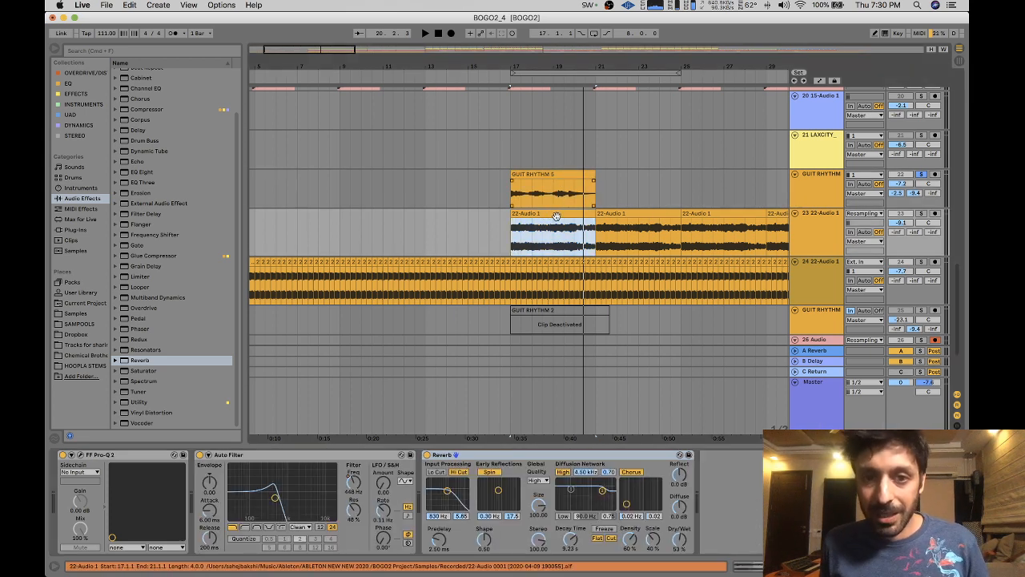
{"action": "left_click", "coordinate": [561, 174]}
{"action": "key", "text": "Down"}
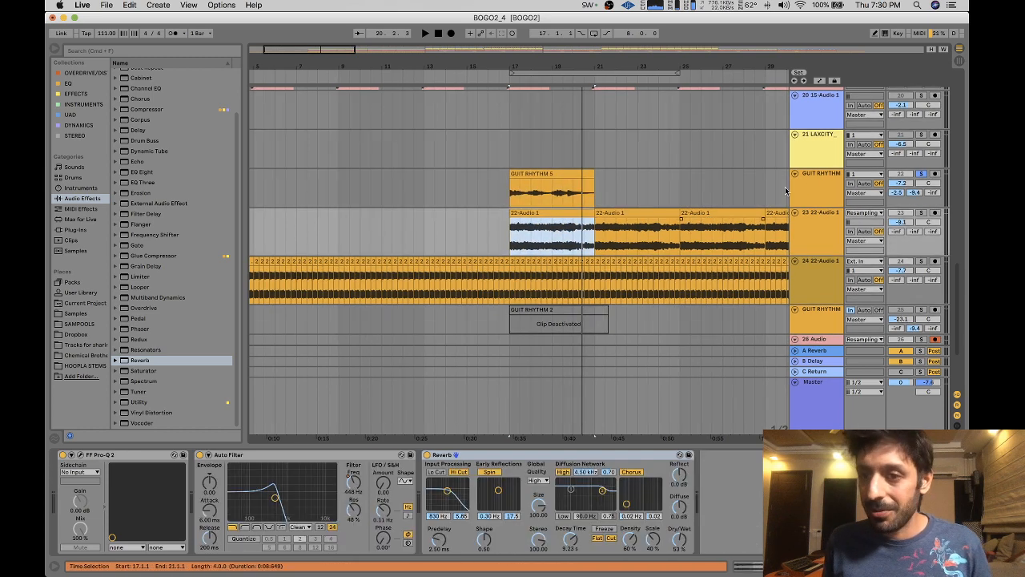
- Unsolo the GUIT RHYTHM track 22 and play the arrangement from the first outro 22-Audio 1 clip at bar 145
{"action": "left_click", "coordinate": [921, 174]}
{"action": "key", "text": "w"}
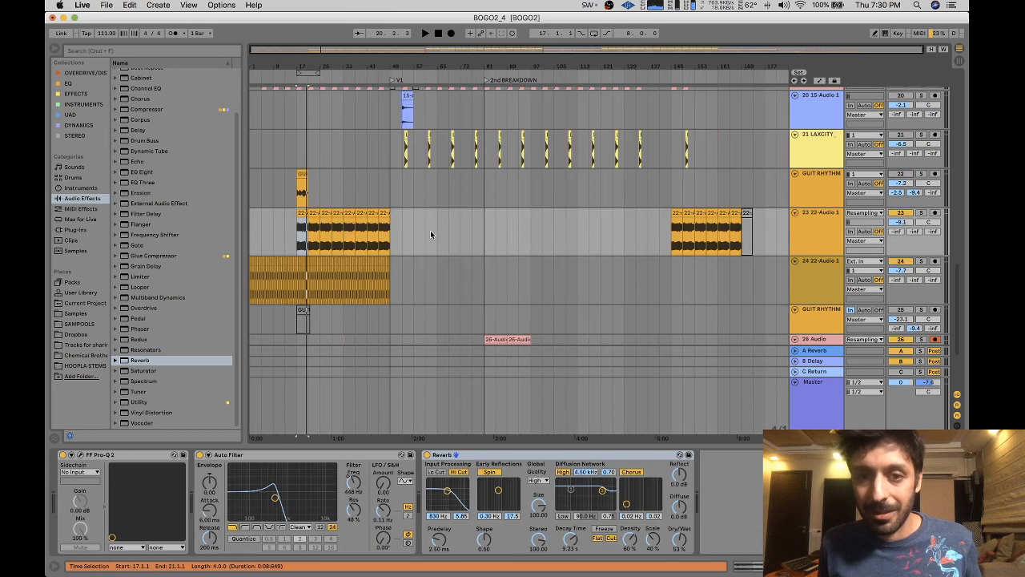
{"action": "left_click", "coordinate": [675, 220]}
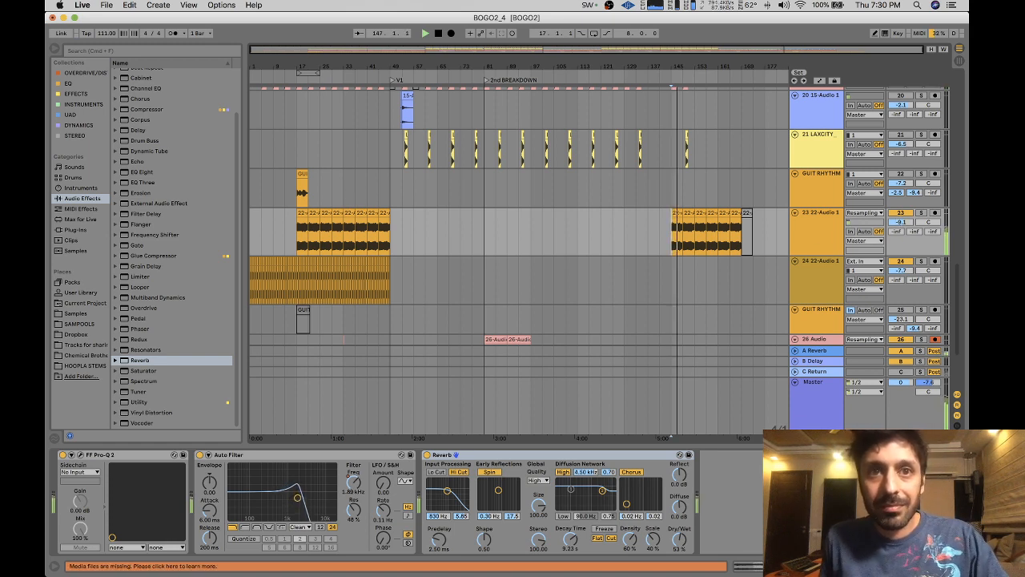
- Play the end of the outro from bar 161 and review the tracks and the effects on the 23 22-Audio 1 track
{"action": "left_click", "coordinate": [719, 198]}
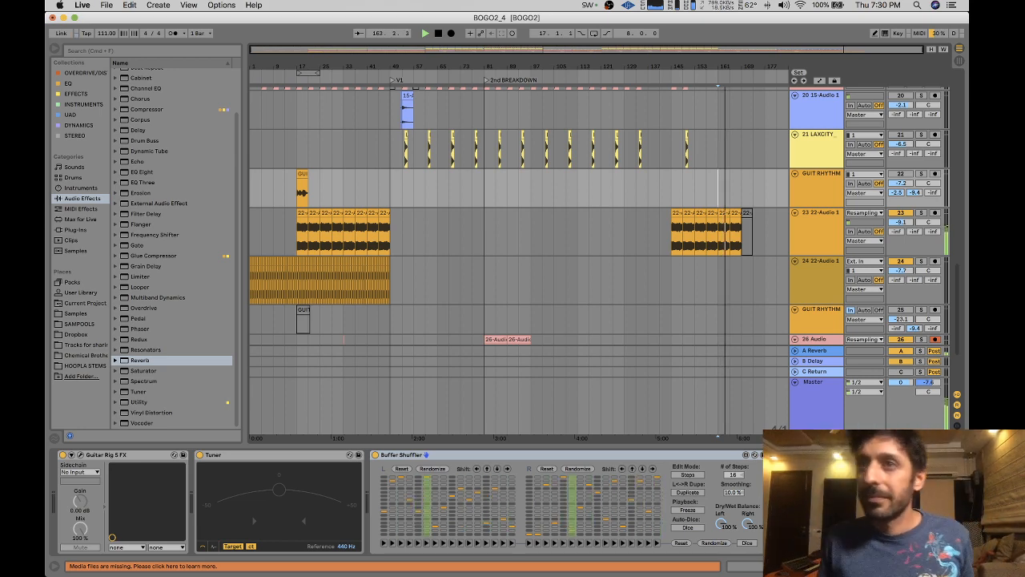
{"action": "scroll", "coordinate": [668, 196], "scroll_direction": "up", "scroll_amount": 1}
{"action": "scroll", "coordinate": [668, 196], "scroll_direction": "up", "scroll_amount": 4}
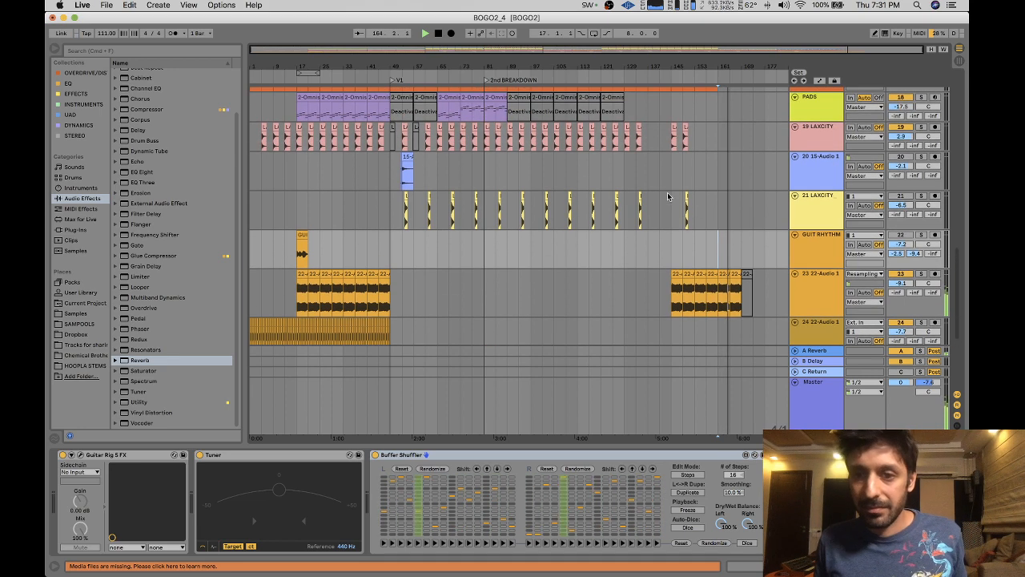
{"action": "left_click", "coordinate": [668, 292]}
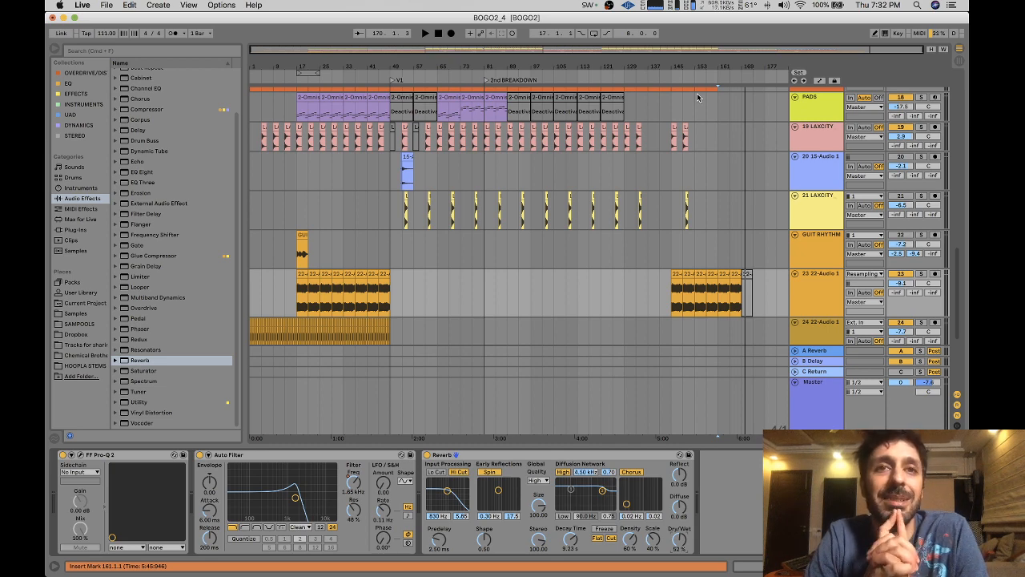
{"action": "scroll", "coordinate": [697, 98], "scroll_direction": "down", "scroll_amount": 4}
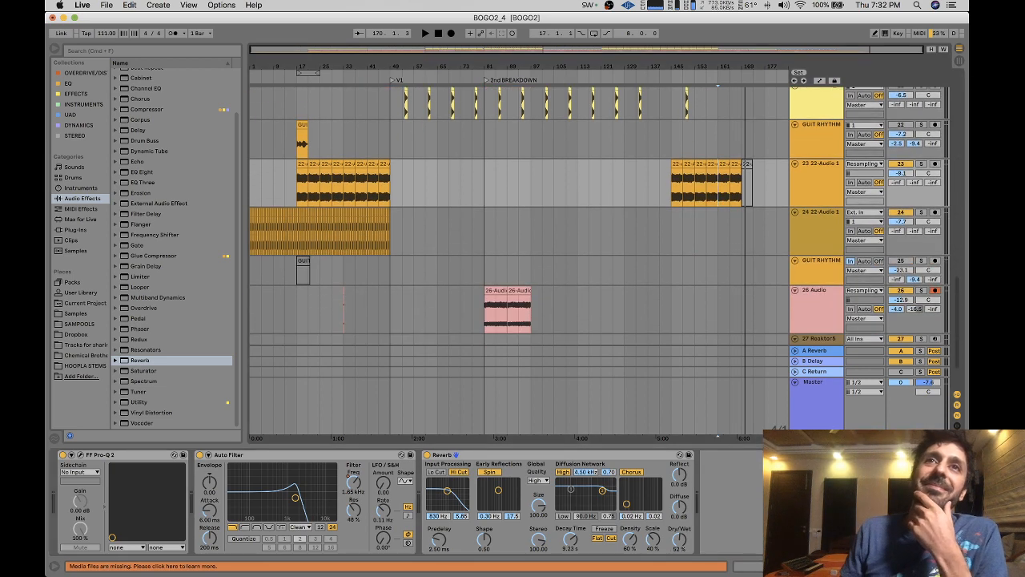